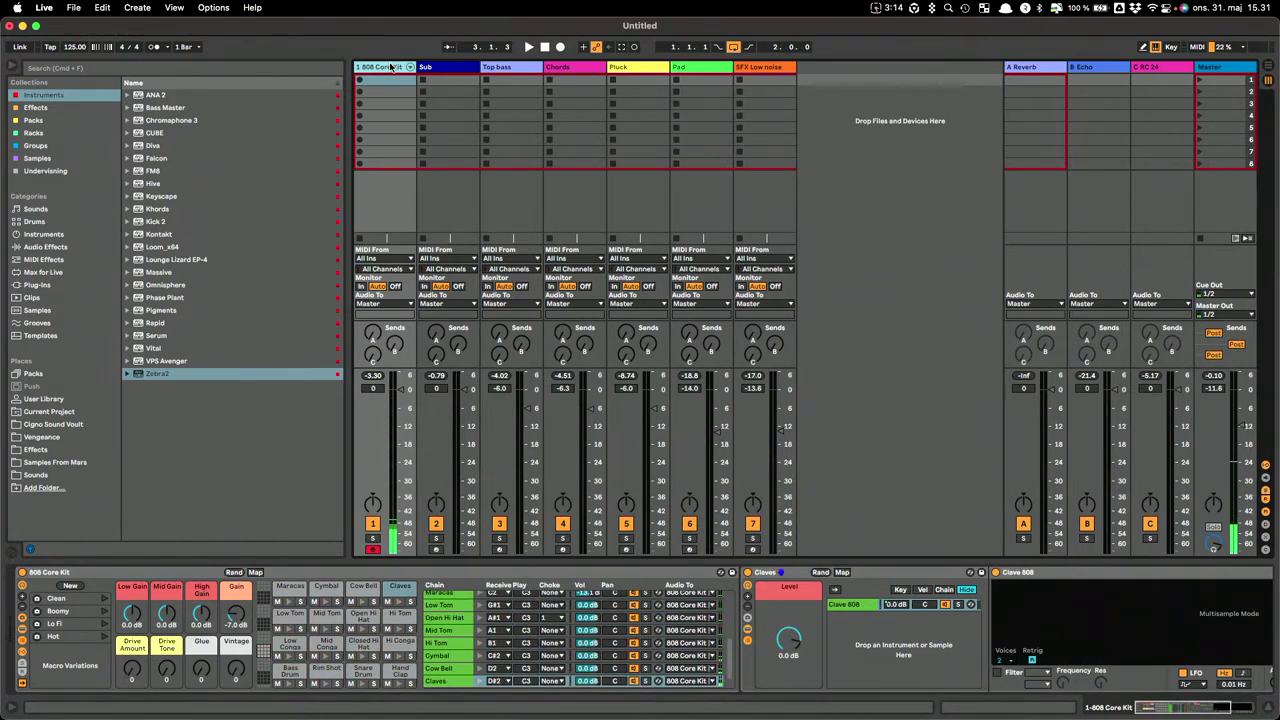
# Audition the Sub and Top bass instruments by arming each track in turn.
pyautogui.click(420, 220)
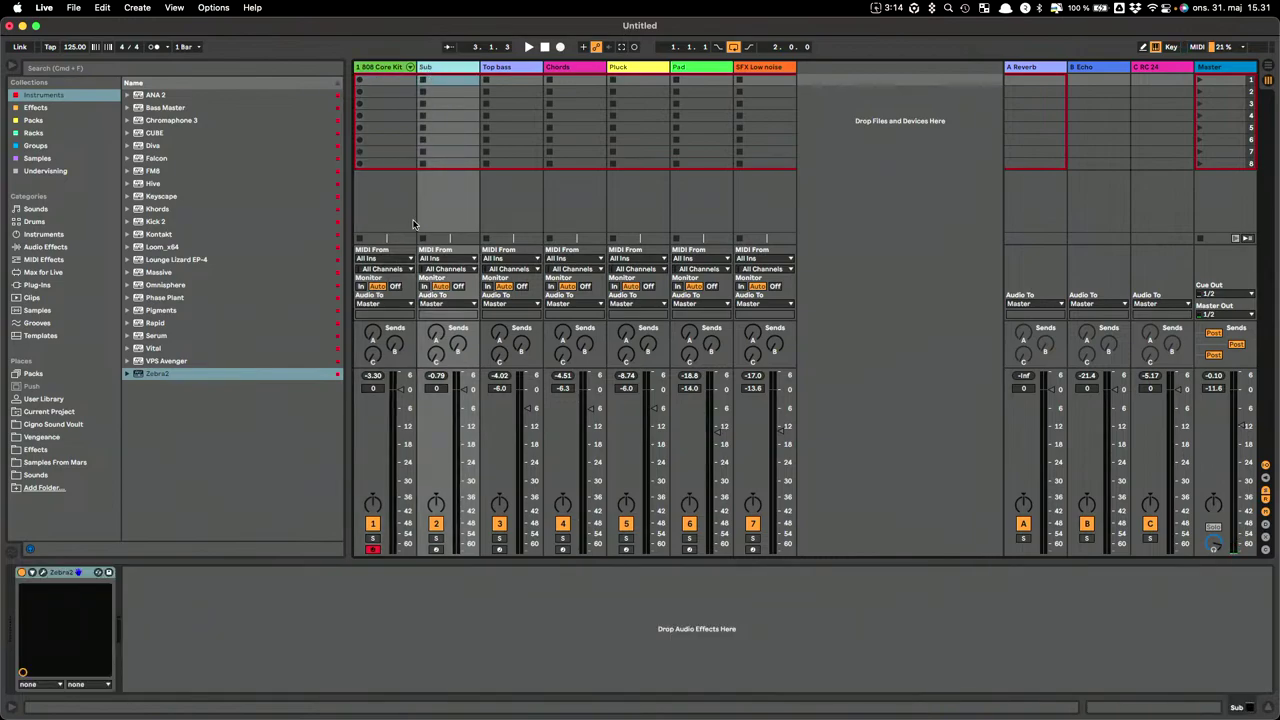
pyautogui.click(434, 550)
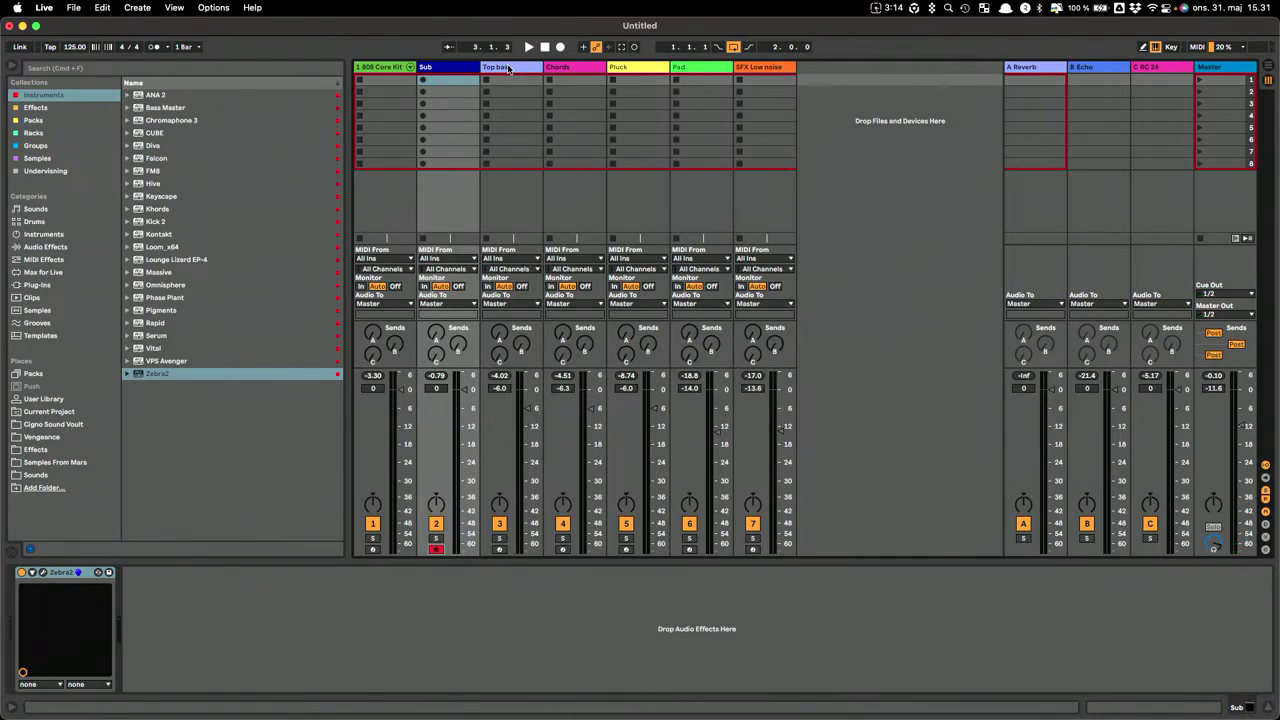
pyautogui.click(508, 68)
pyautogui.click(499, 549)
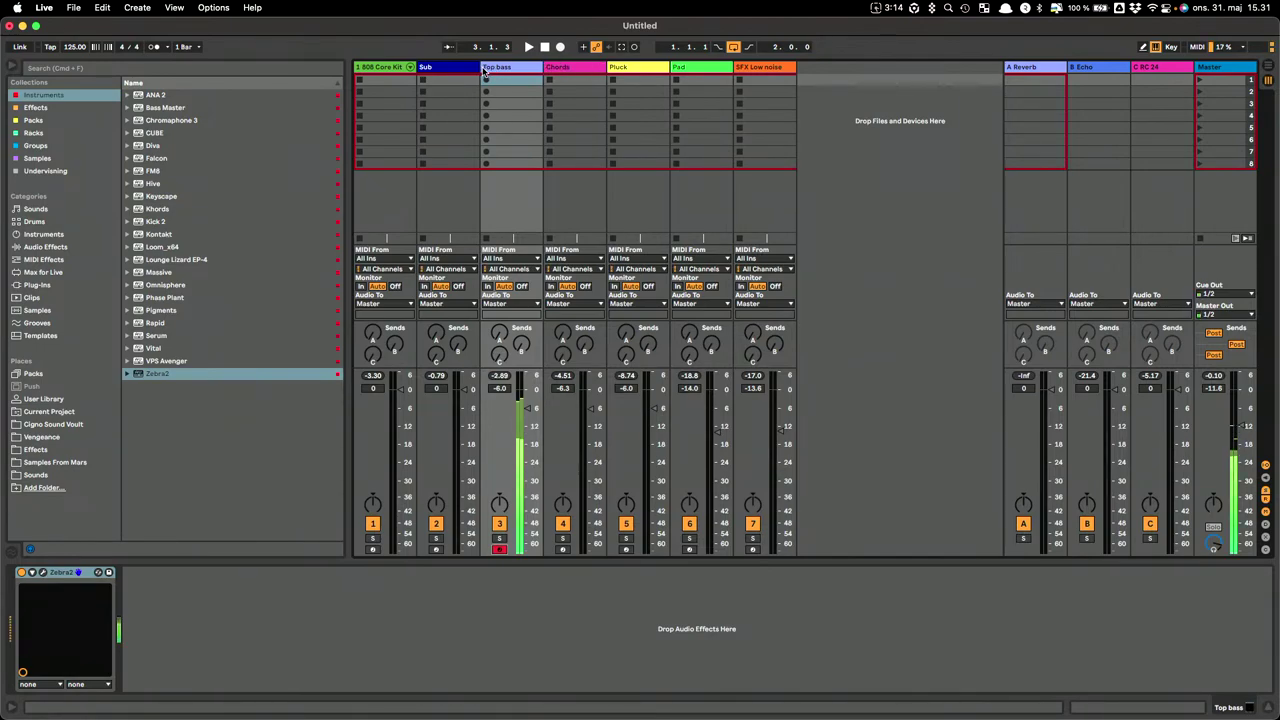
# Open the Top bass track's Zebra2 synth, examine its envelope settings and close it.
pyautogui.click(43, 573)
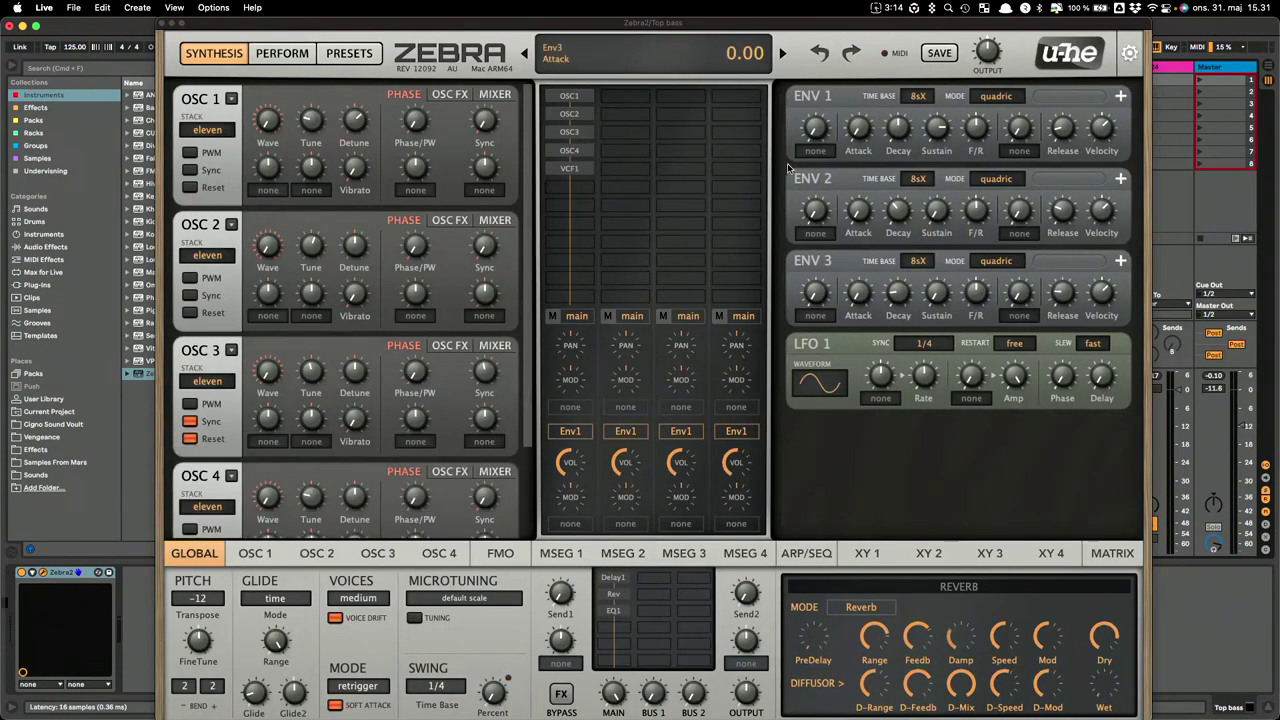
pyautogui.moveTo(898, 128); pyautogui.dragTo(898, 110)
pyautogui.moveTo(905, 212)
pyautogui.mouseDown()
pyautogui.moveTo(905, 170)
pyautogui.moveTo(904, 201)
pyautogui.mouseUp()
pyautogui.moveTo(903, 127); pyautogui.dragTo(905, 178)
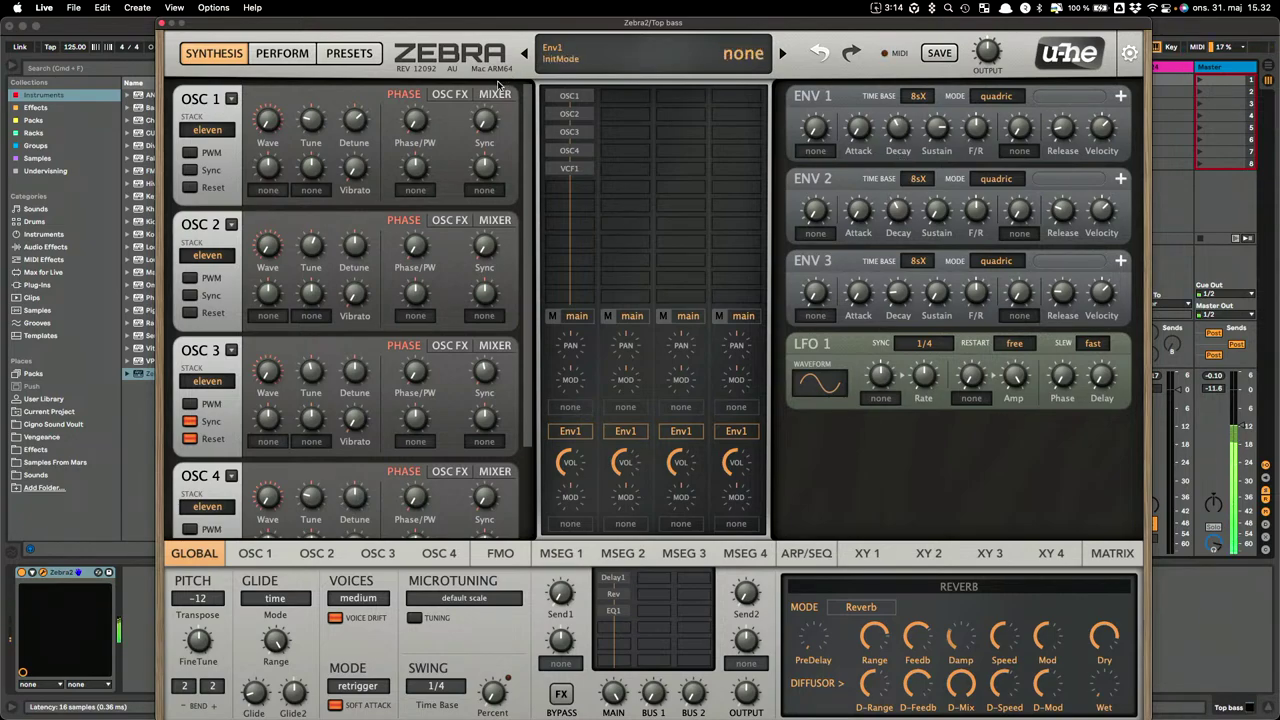
pyautogui.click(160, 21)
# Arm the Chords track and examine the oscillator, noise, filter and FM modules of its Zebra2 patch.
pyautogui.click(590, 70)
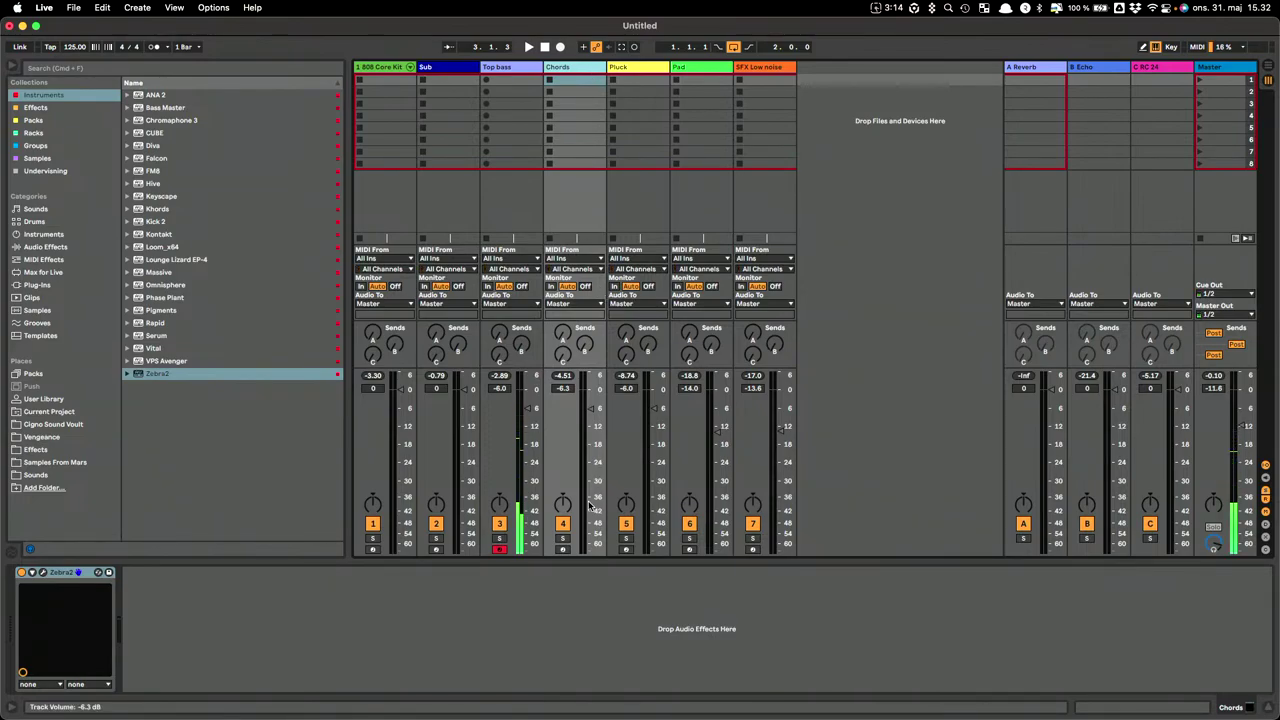
pyautogui.click(563, 549)
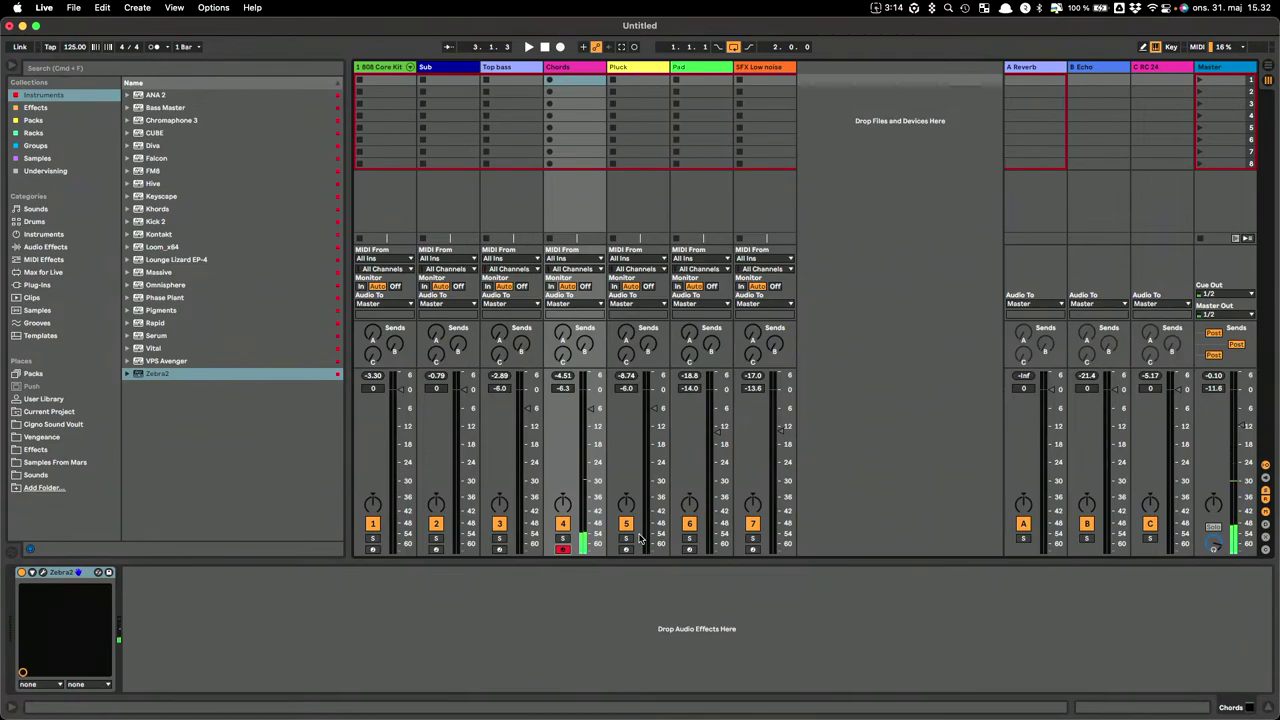
pyautogui.click(43, 572)
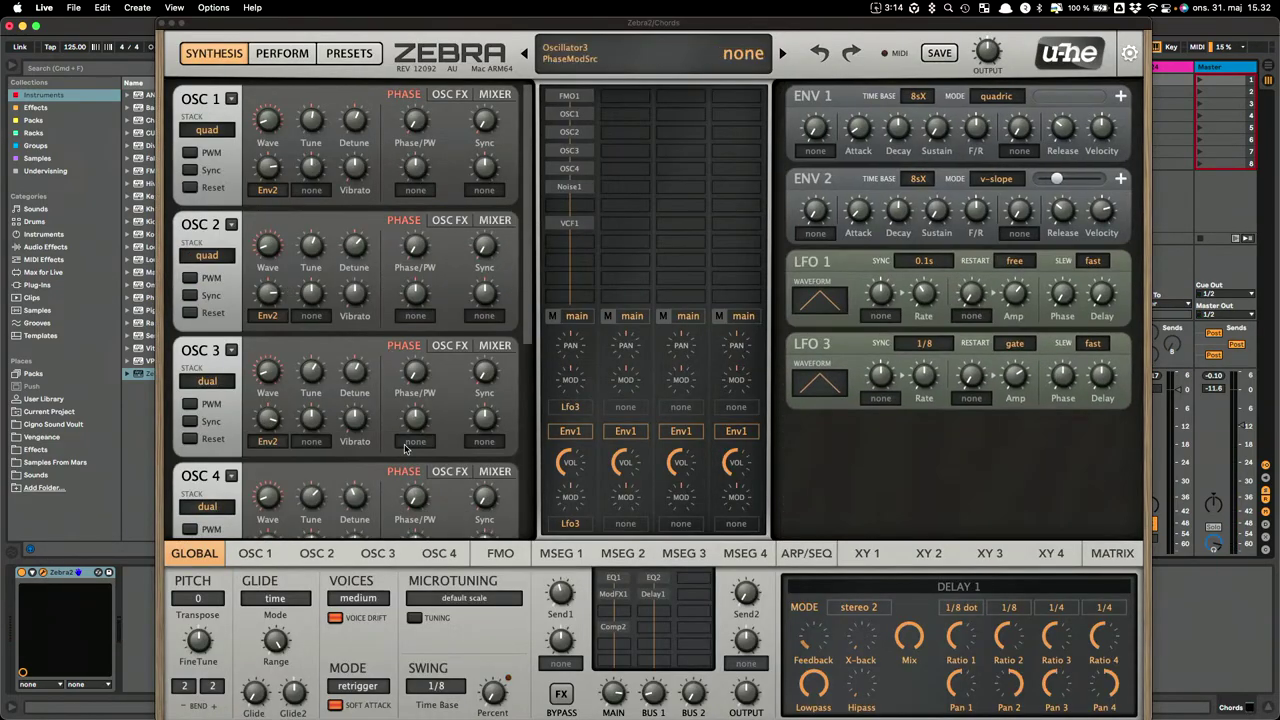
pyautogui.scroll(-5, 533, 250)
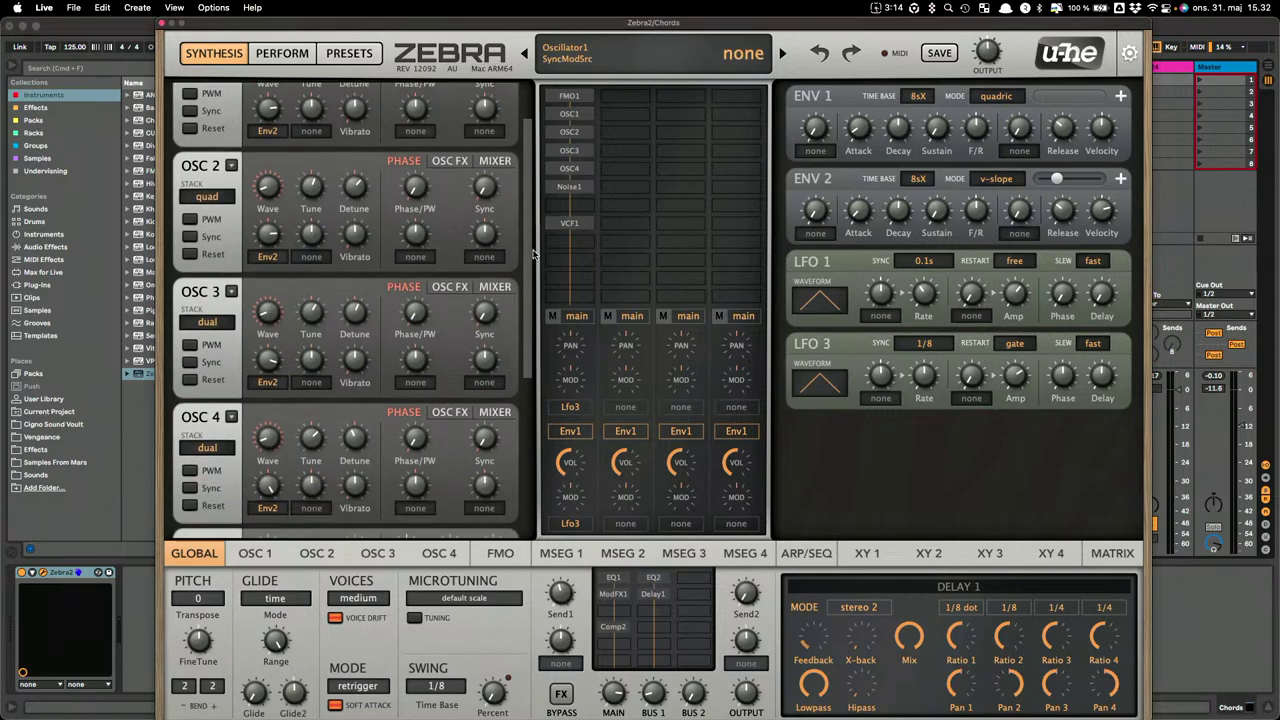
pyautogui.scroll(-6, 540, 300)
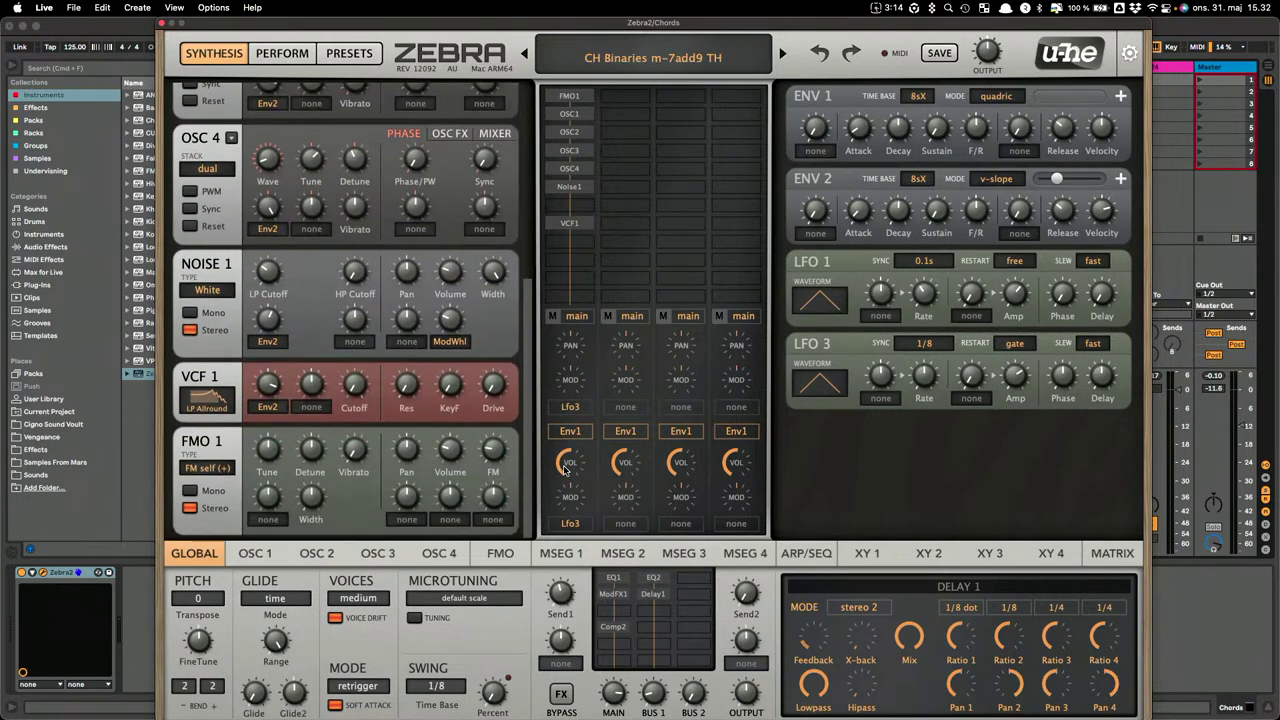
pyautogui.scroll(6, 540, 300)
pyautogui.moveTo(562, 320); pyautogui.dragTo(567, 132)
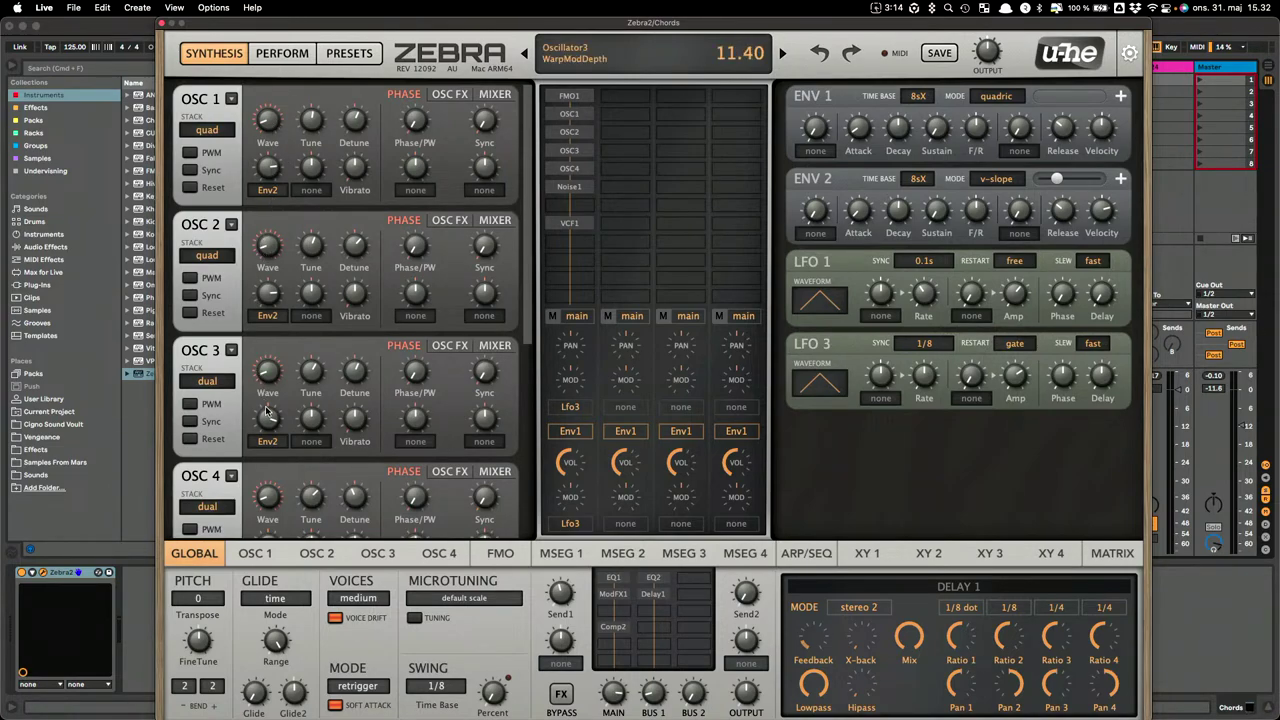
pyautogui.click(163, 22)
# Audition the Pluck, Pad and SFX Low noise tracks by arming each one in turn.
pyautogui.click(611, 67)
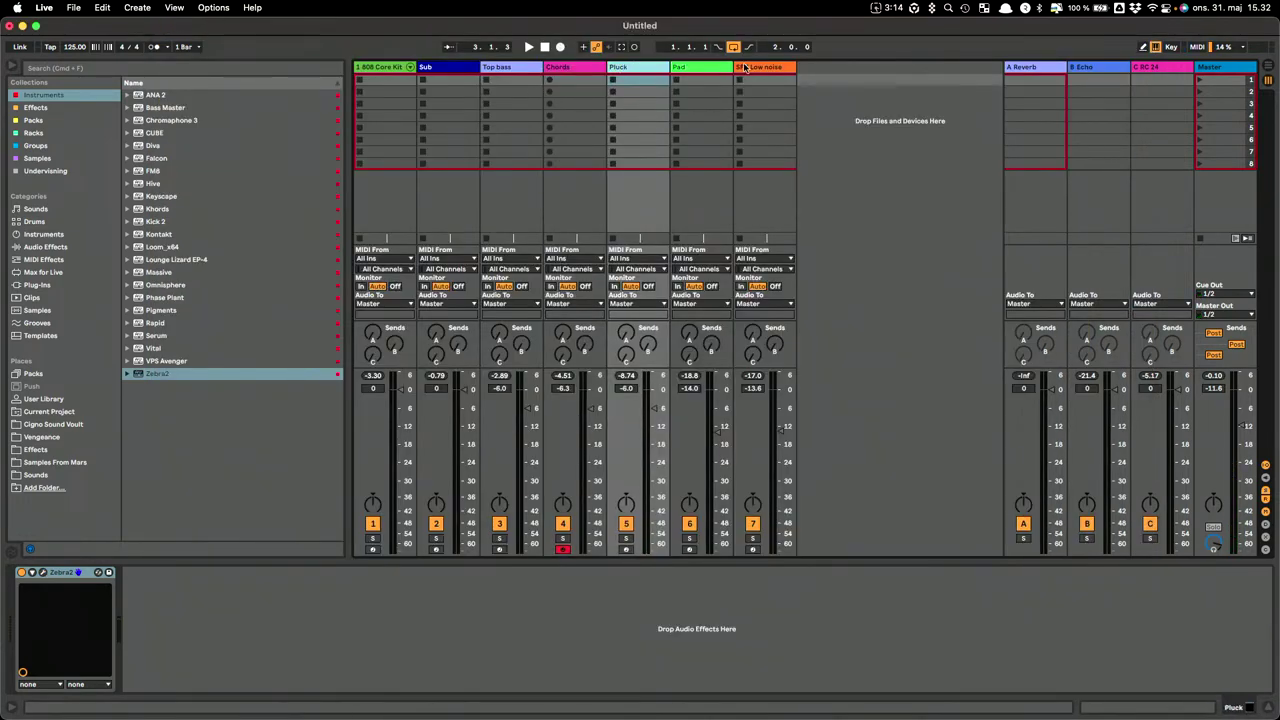
pyautogui.click(627, 549)
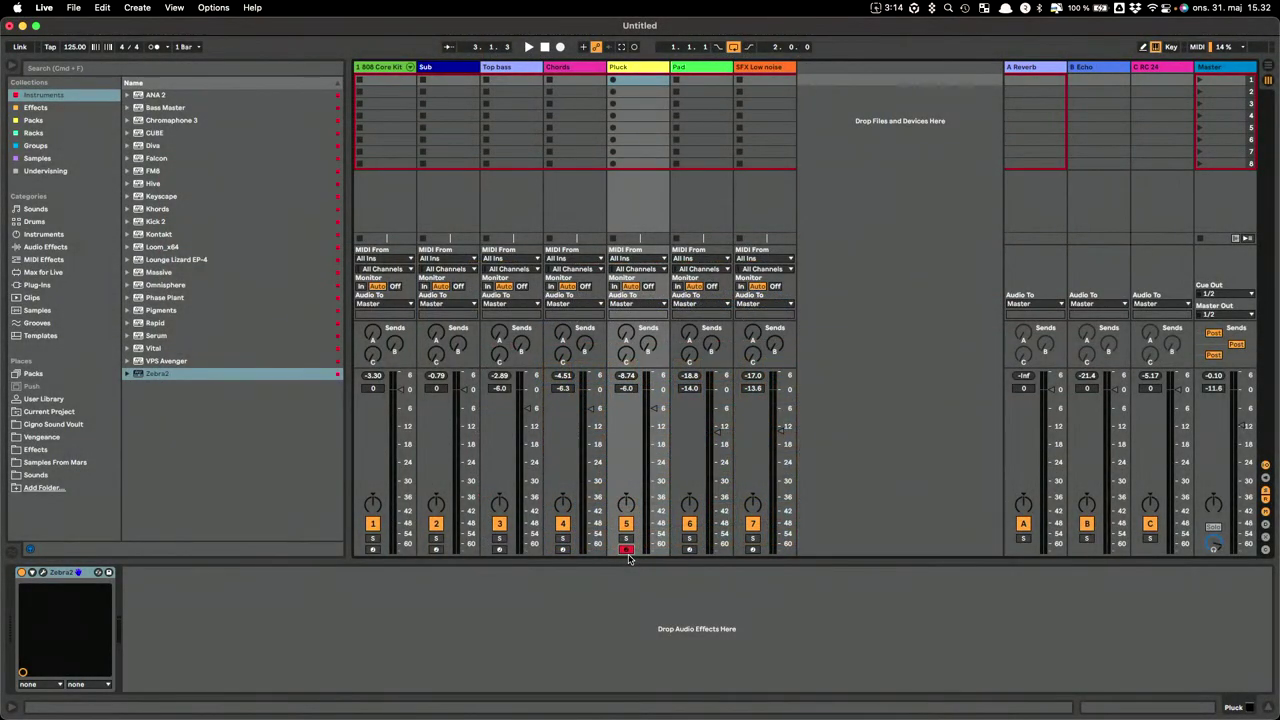
pyautogui.click(726, 66)
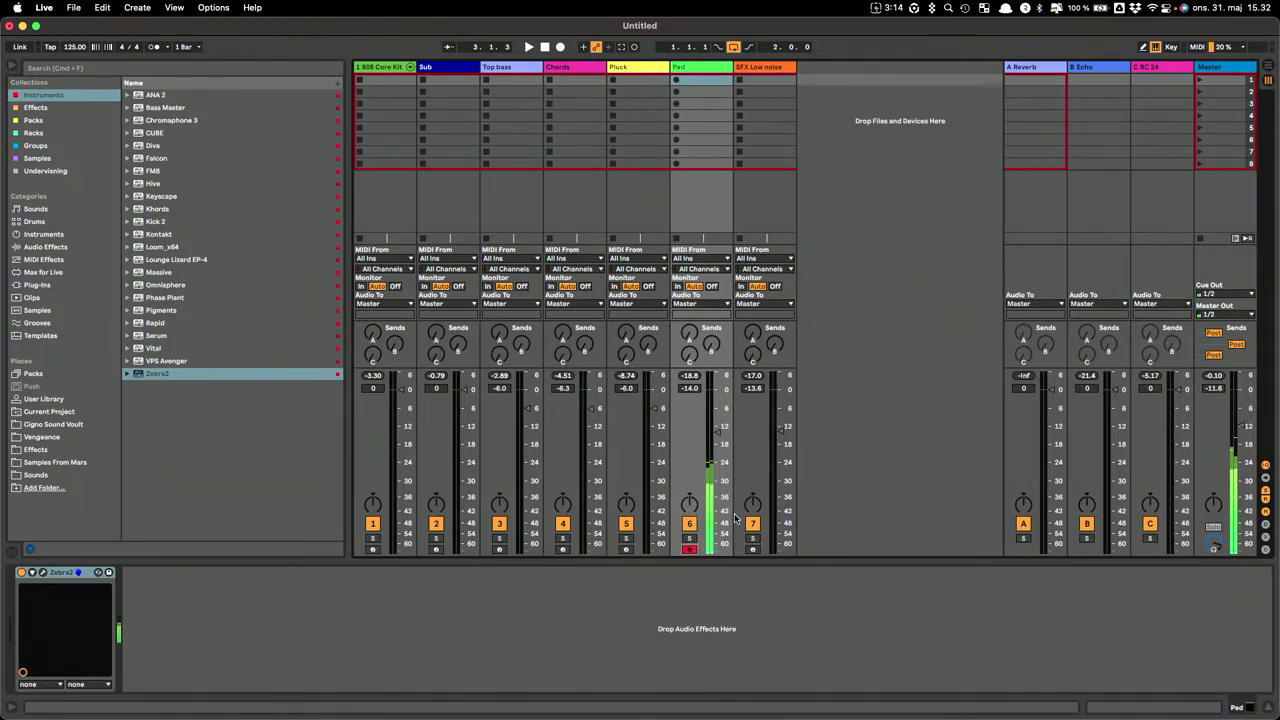
pyautogui.press('Right')
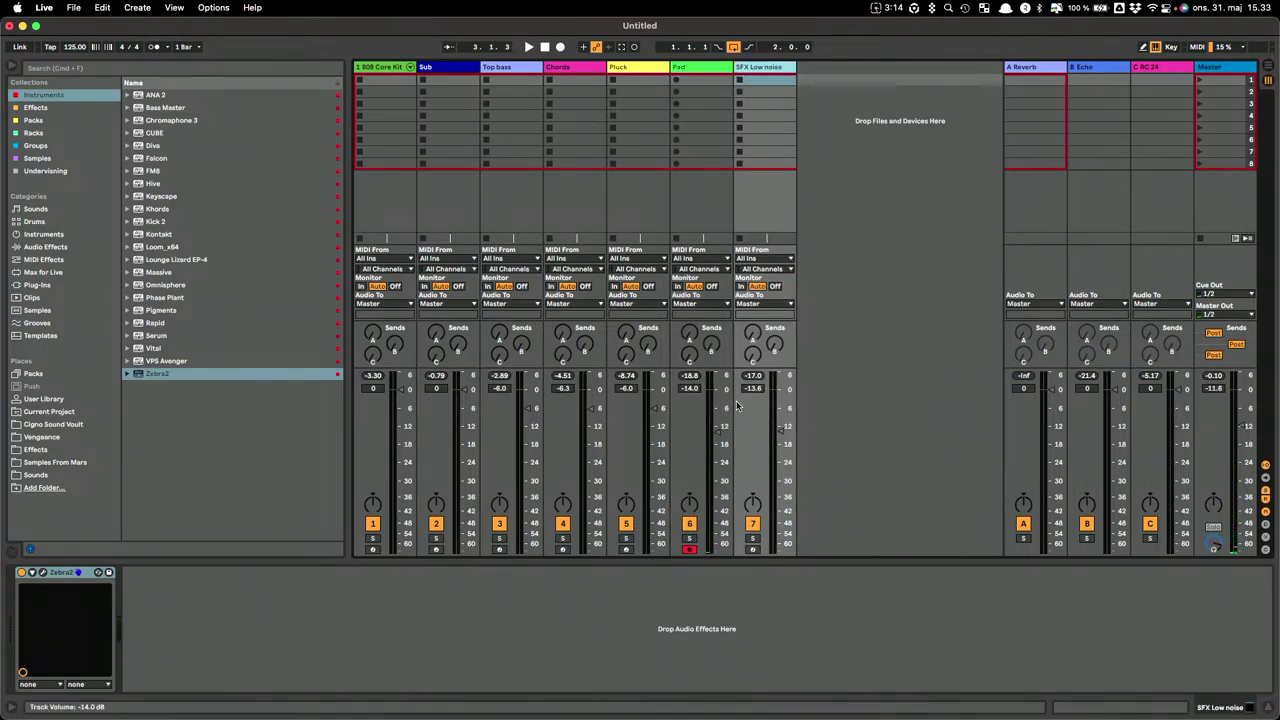
pyautogui.click(753, 548)
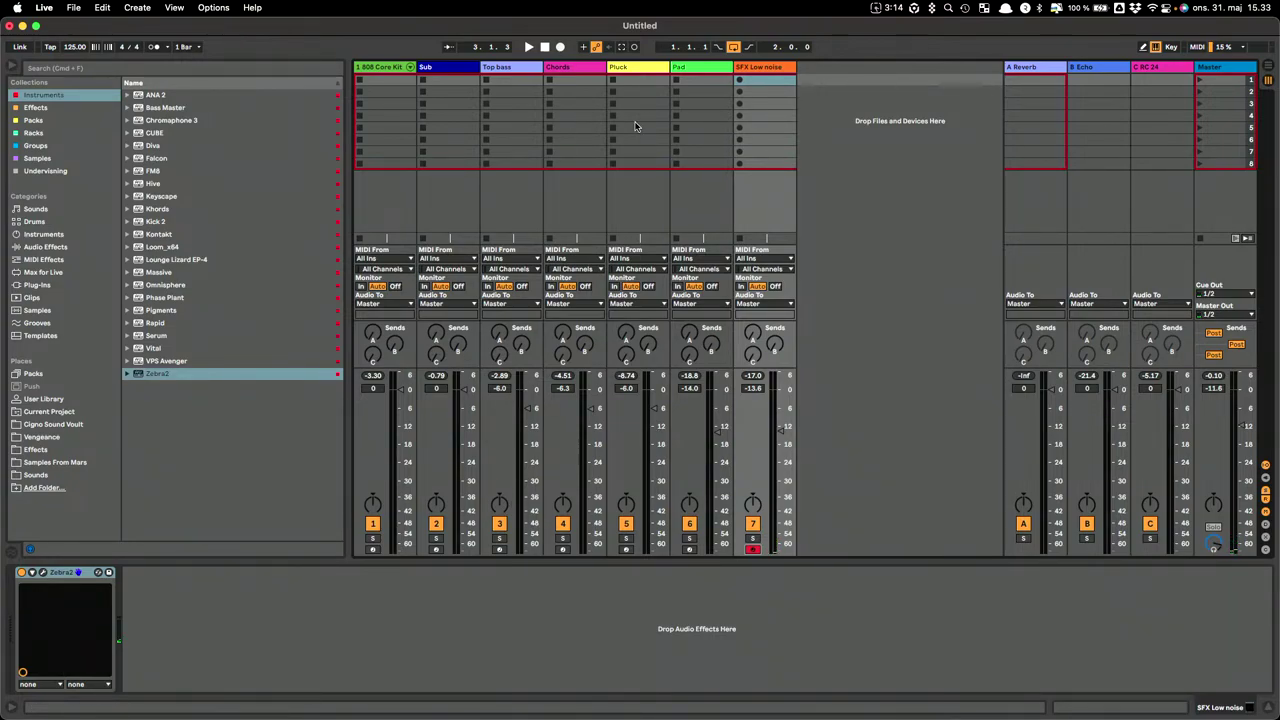
# Arm the 808 Core Kit track for recording drum clips.
pyautogui.click(721, 70)
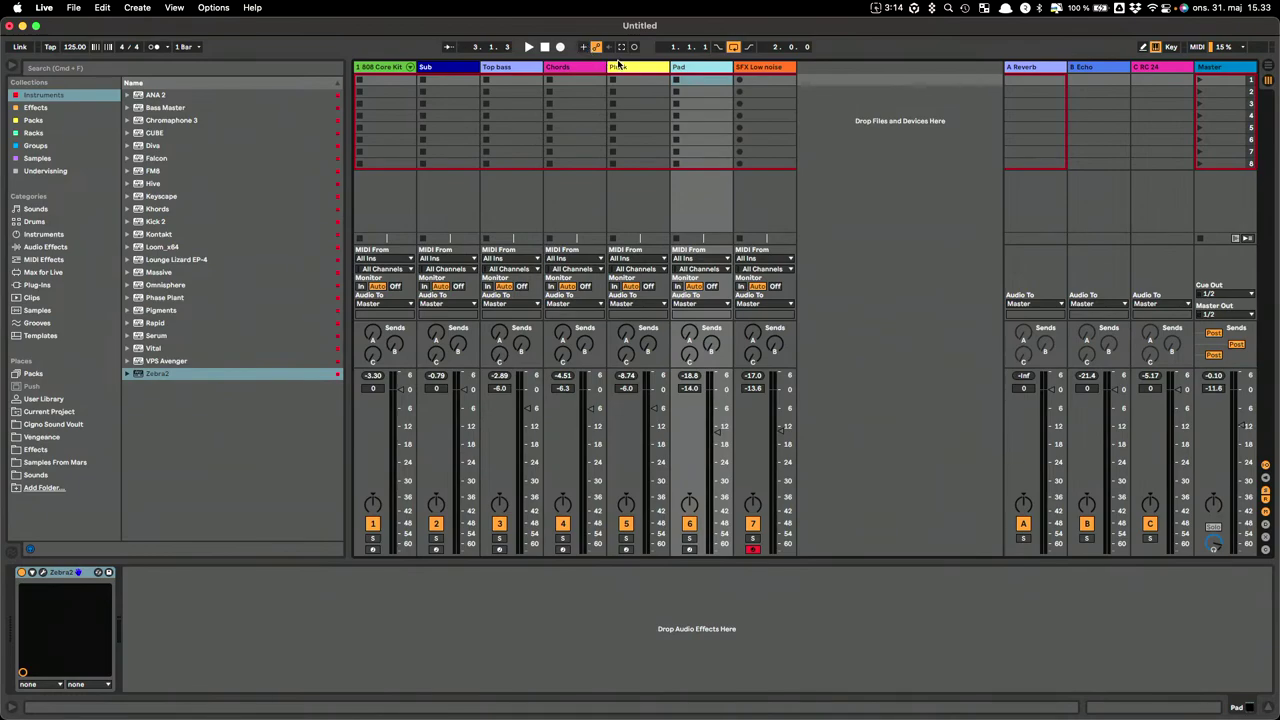
pyautogui.click(619, 66)
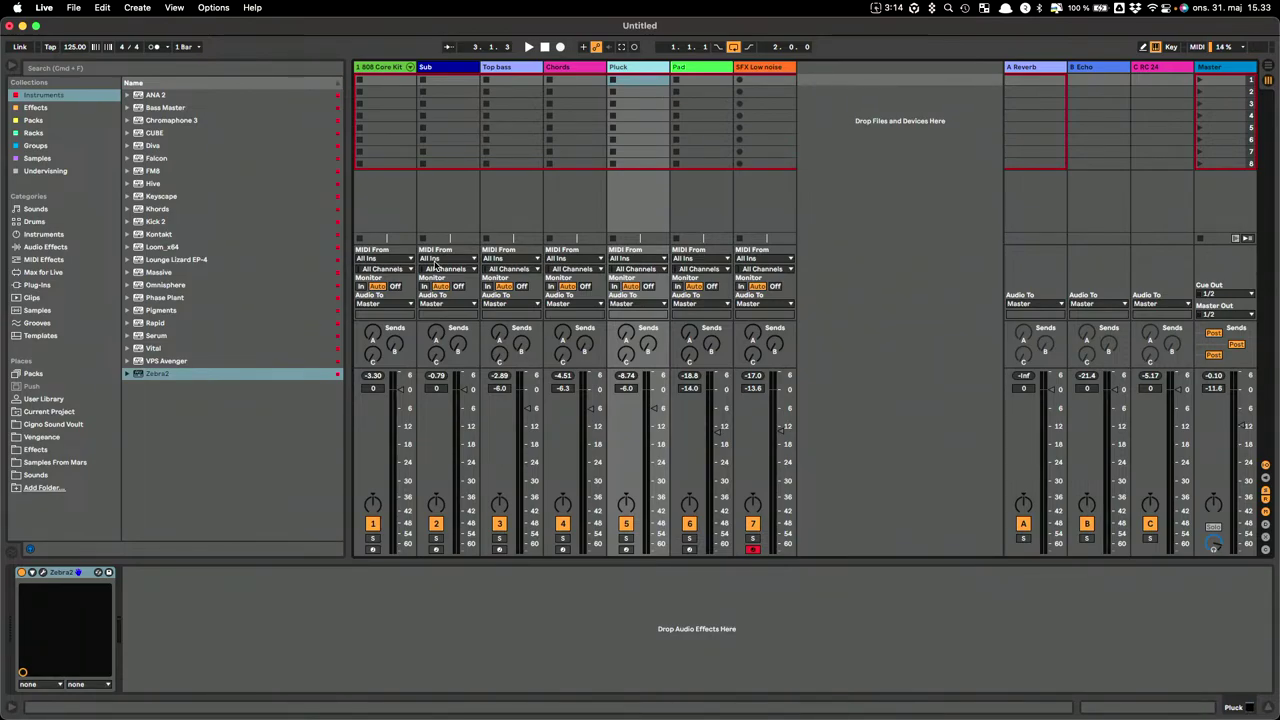
pyautogui.click(376, 66)
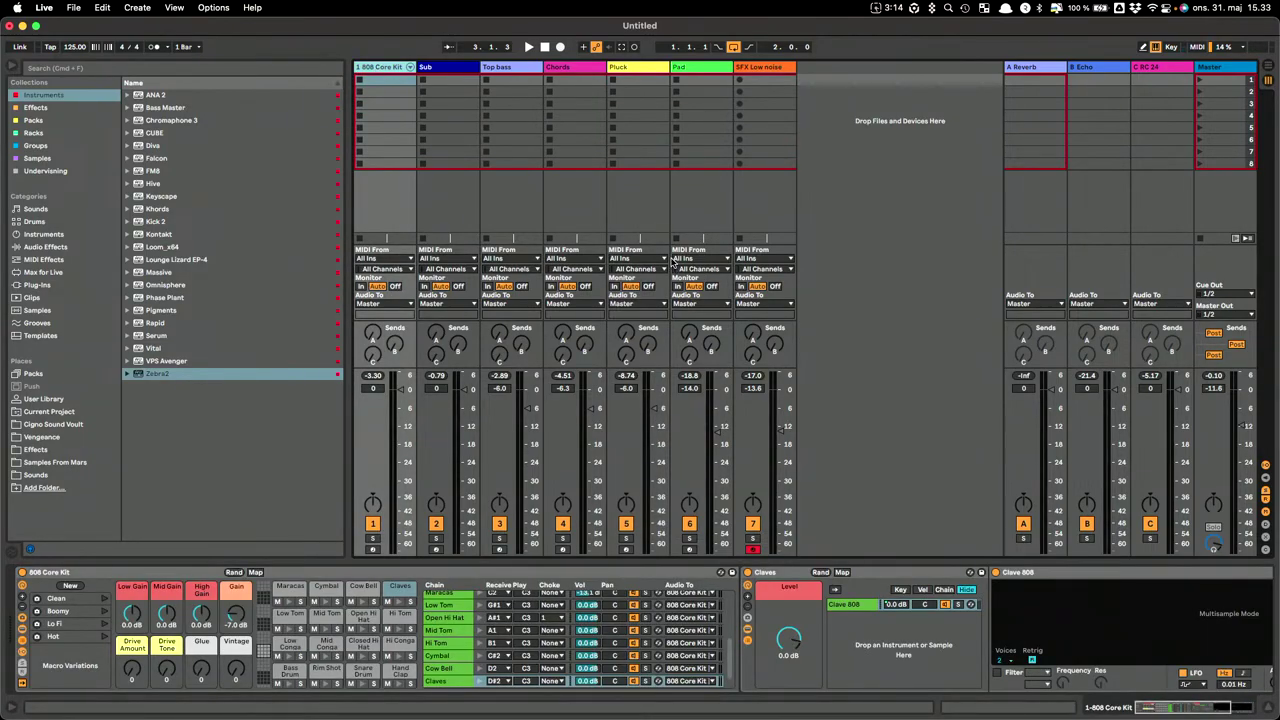
pyautogui.click(371, 549)
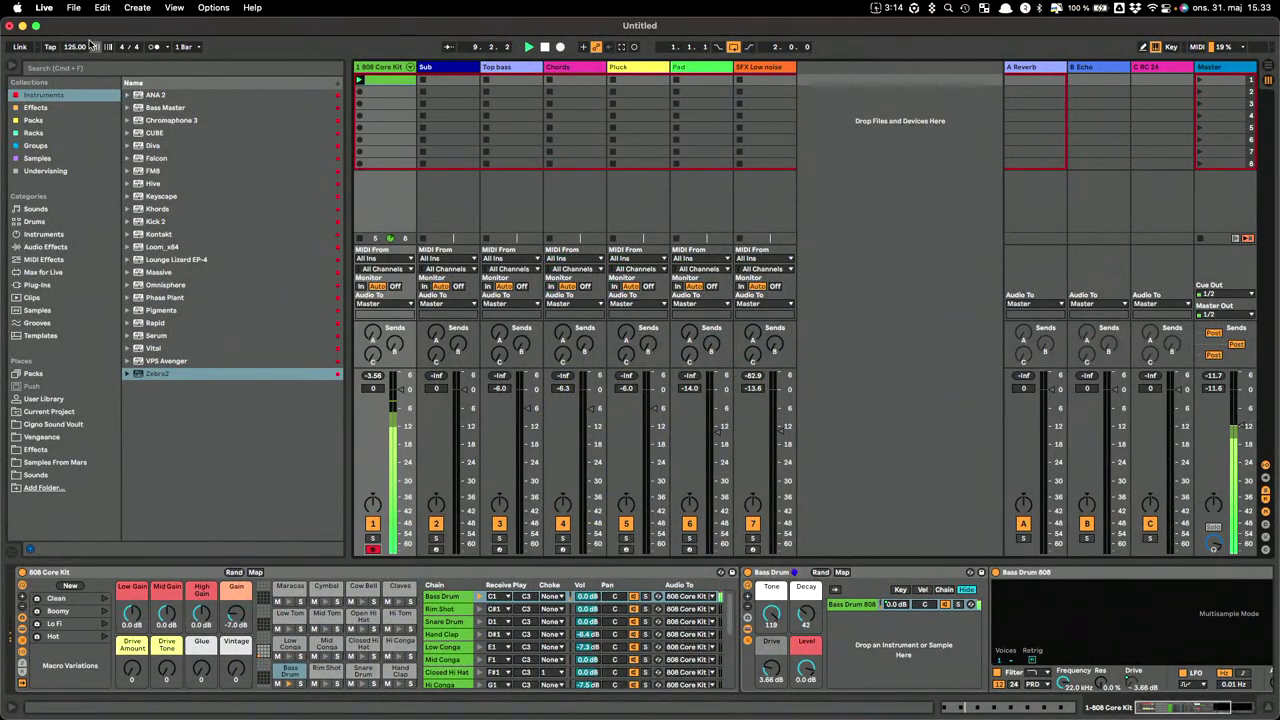
pyautogui.click(88, 46)
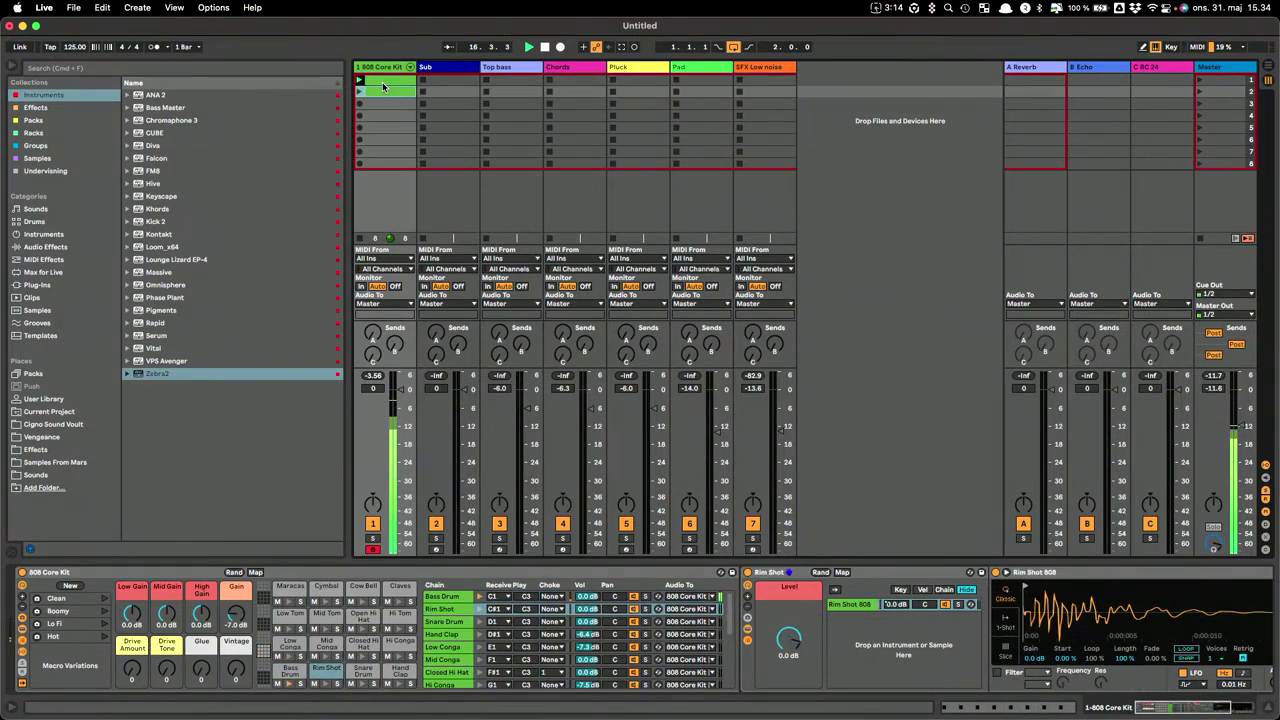
# Colour the first 808 Core Kit clip red and bring the end of the track's device chain into view.
pyautogui.rightClick(383, 87)
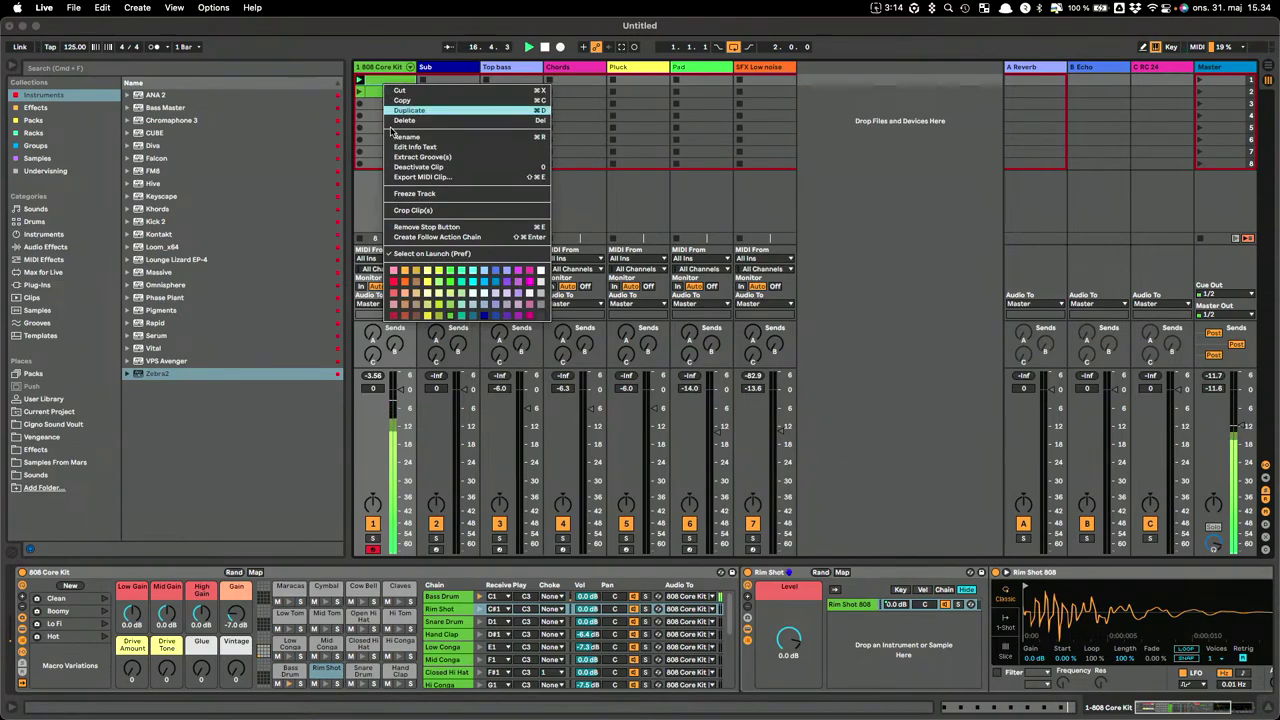
pyautogui.click(393, 281)
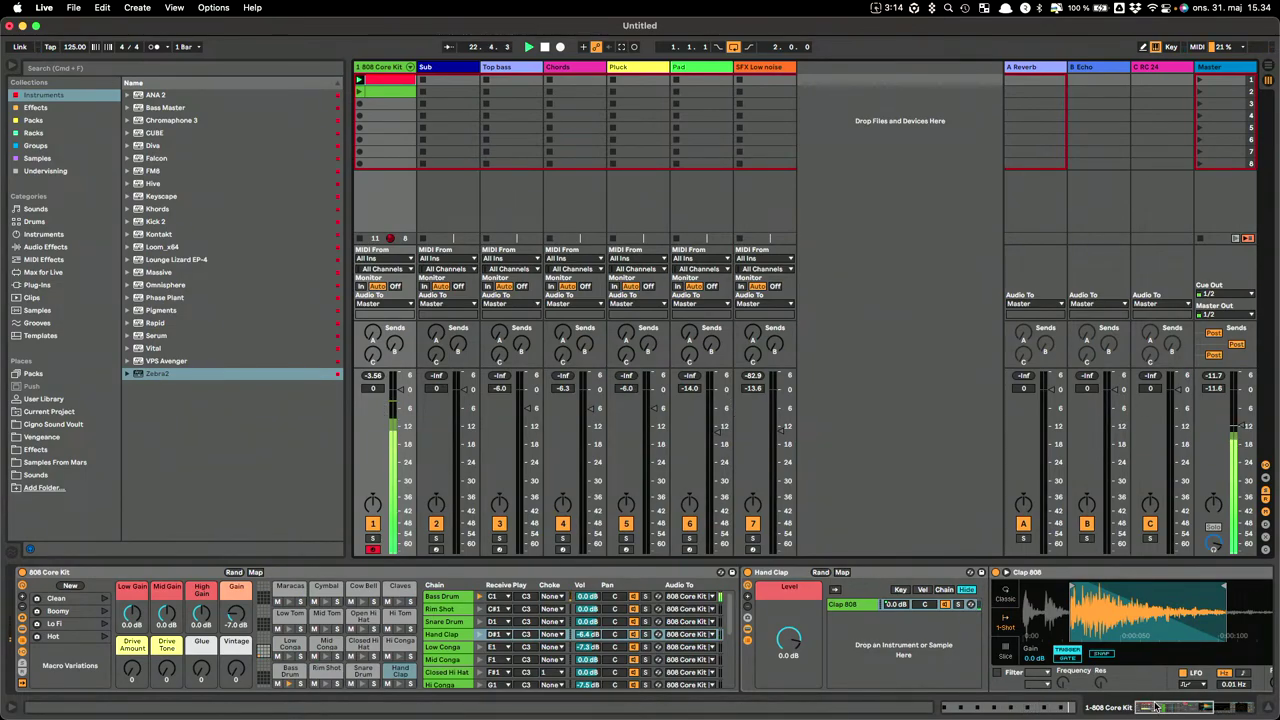
pyautogui.moveTo(1155, 707); pyautogui.dragTo(1233, 707)
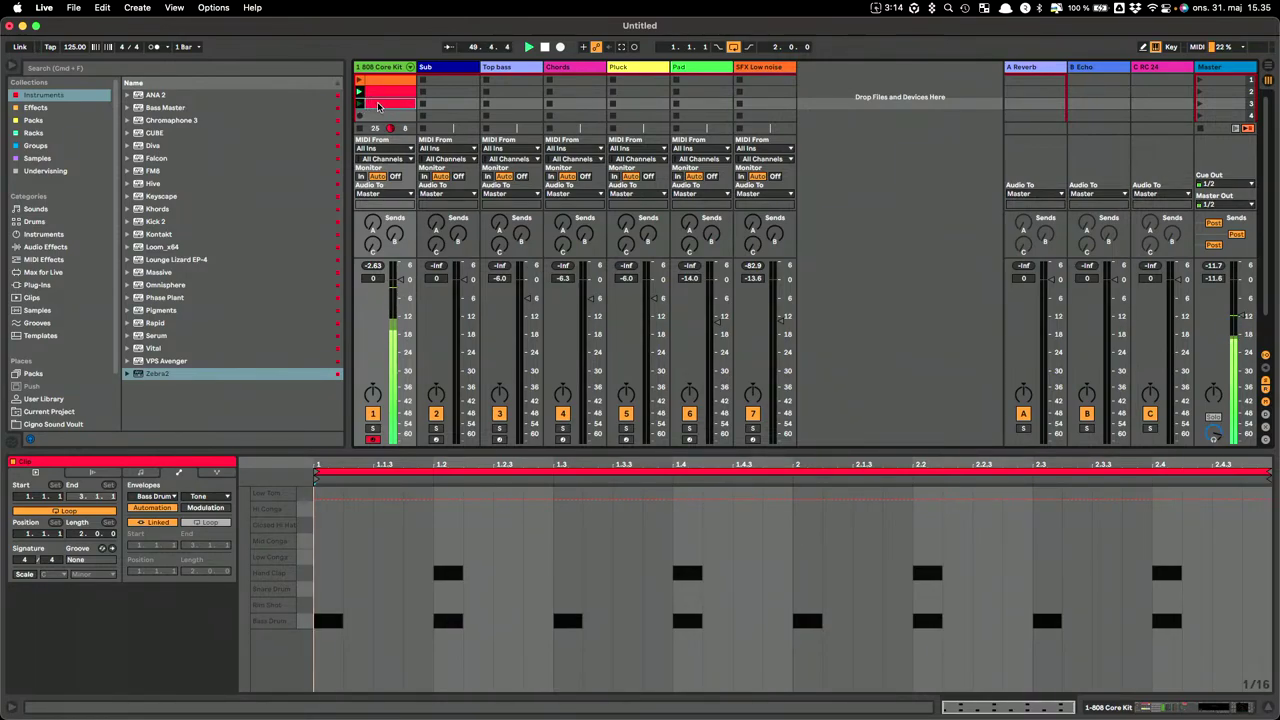
# Colour the third 808 Core Kit clip light orange and display its MIDI notes for editing.
pyautogui.rightClick(378, 106)
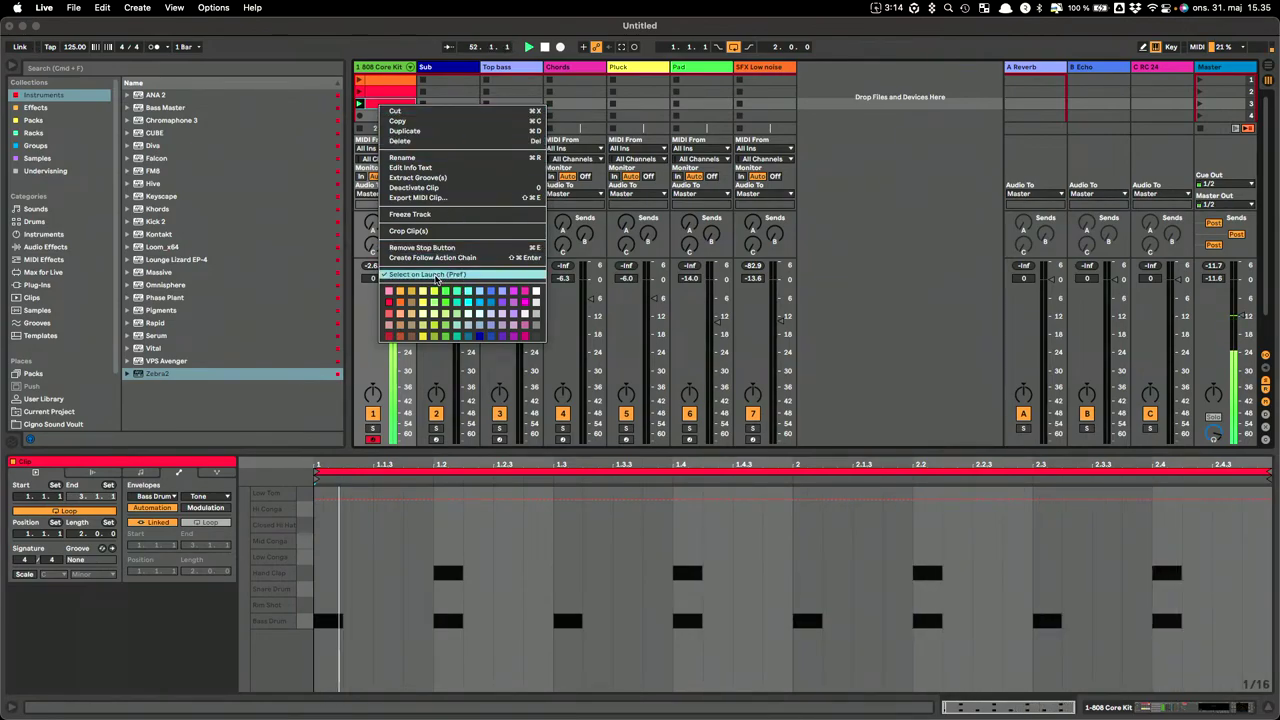
pyautogui.click(389, 291)
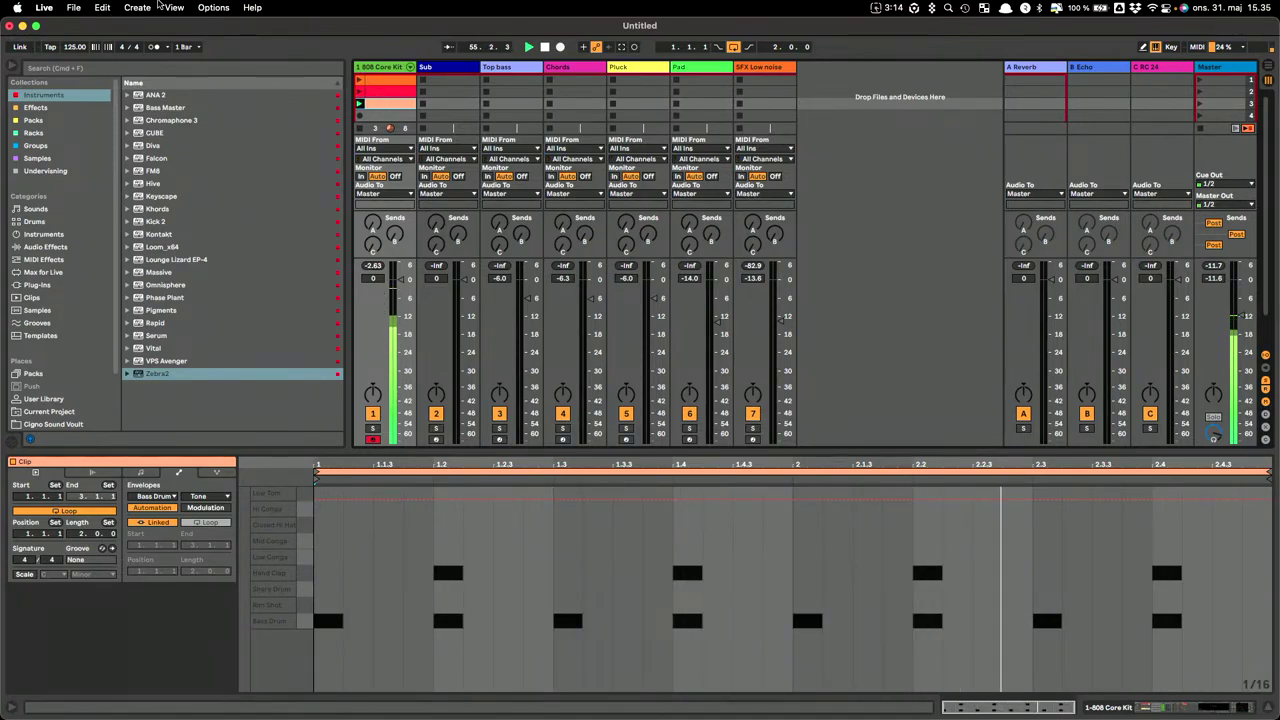
pyautogui.click(388, 104)
pyautogui.click(141, 472)
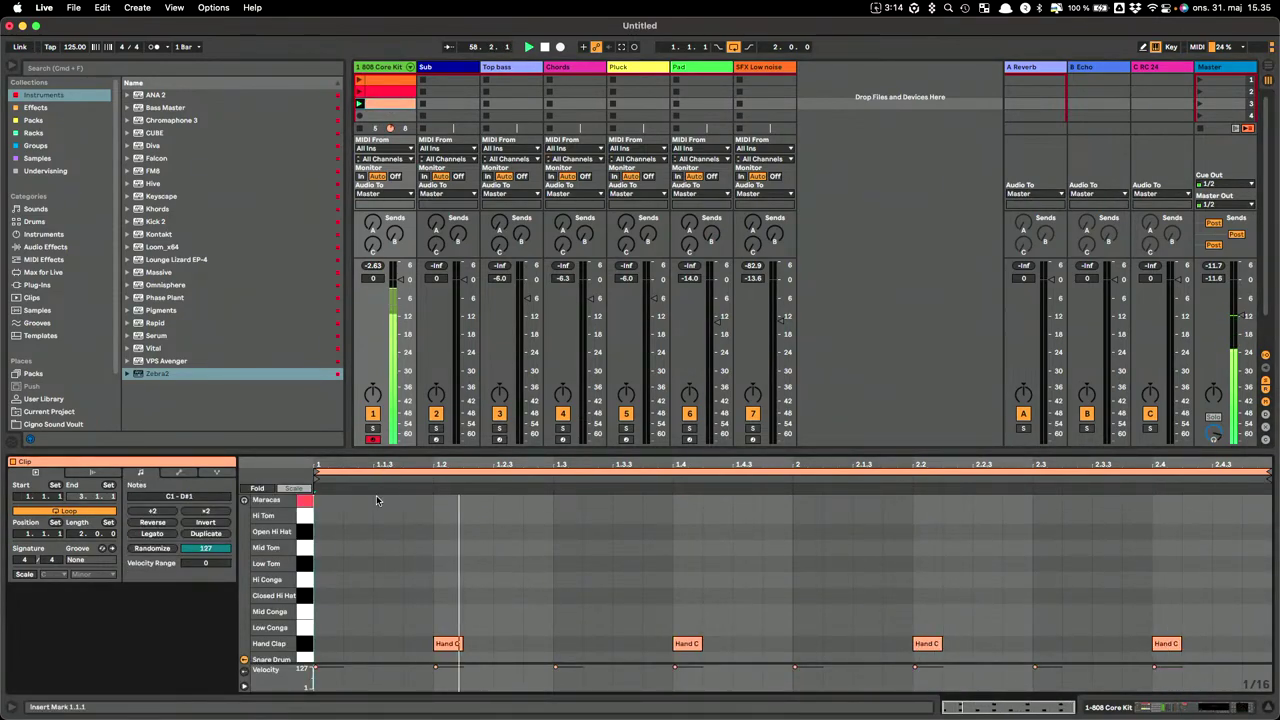
# Add a sixteenth-note Maracas hit at 1.1.3 and duplicate it onto every offbeat through the two-bar clip.
pyautogui.scroll(2, 401, 538)
pyautogui.scroll(-1, 401, 538)
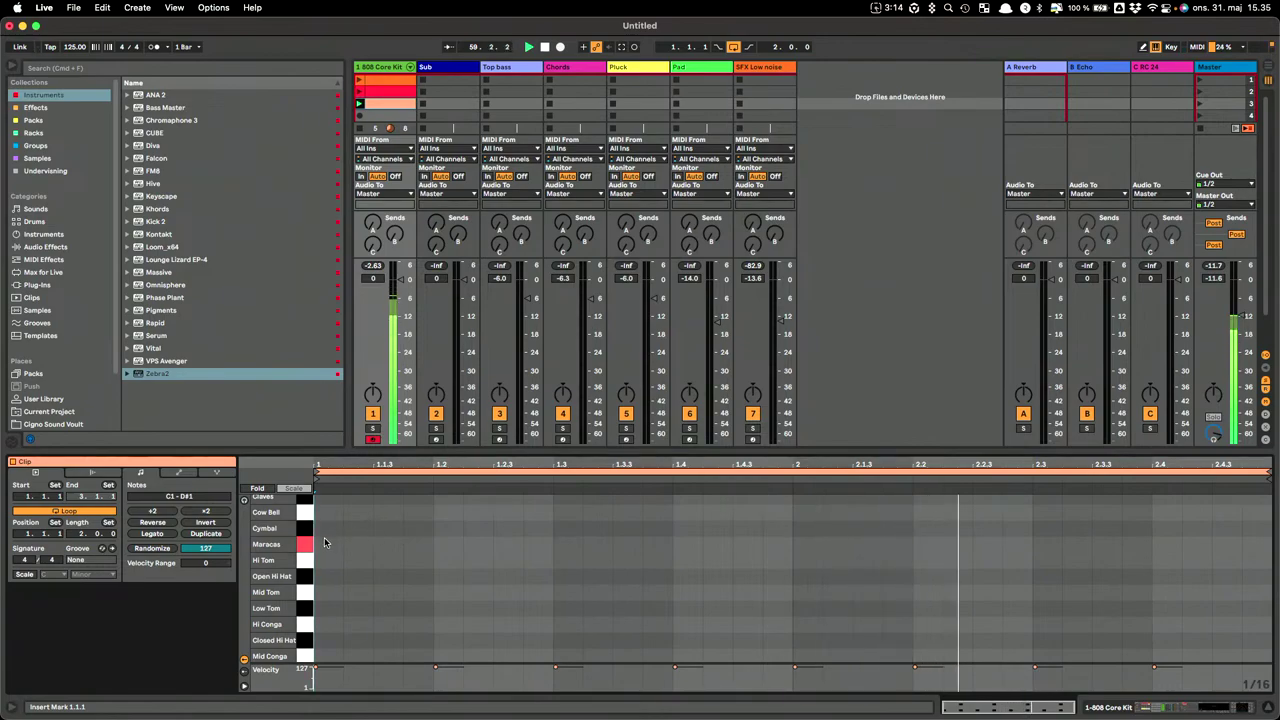
pyautogui.doubleClick(383, 544)
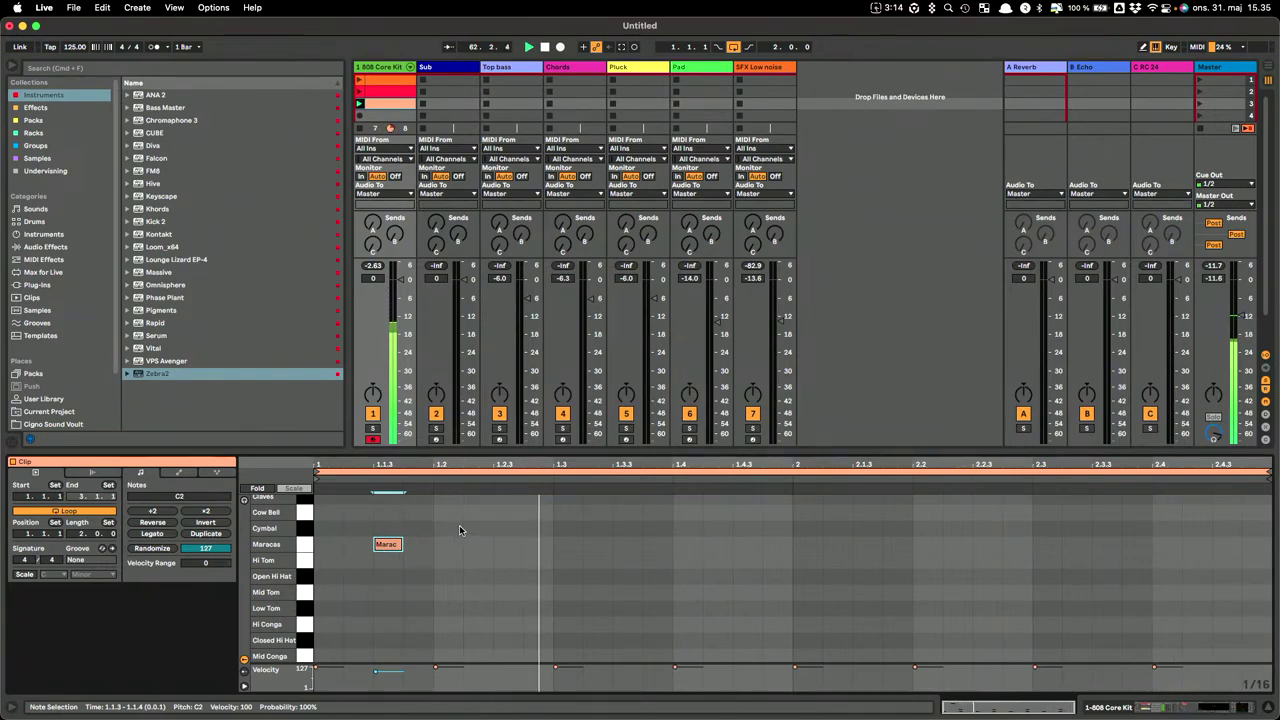
pyautogui.moveTo(435, 523); pyautogui.dragTo(271, 580)
pyautogui.press('super+d')
pyautogui.press('super+d')
pyautogui.press('super+d')
pyautogui.press('super+d')
pyautogui.press('super+d')
pyautogui.press('super+d')
pyautogui.press('super+d')
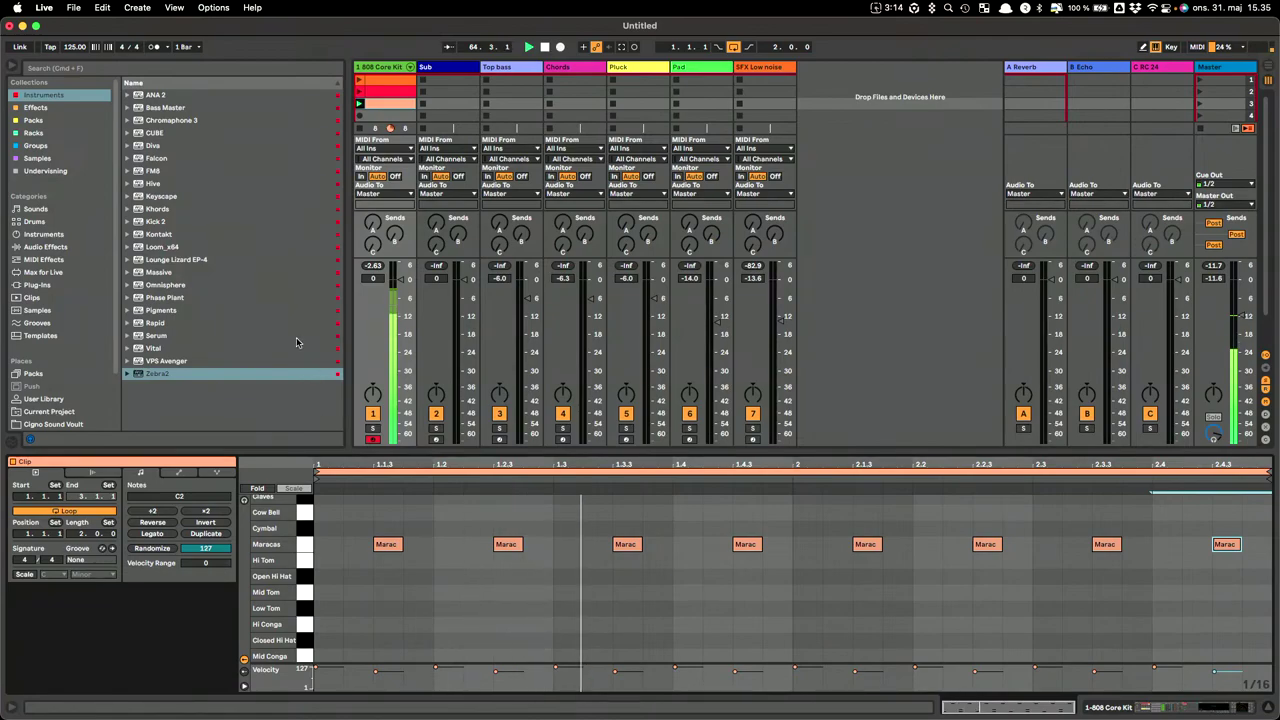
# Solo the 808 Core Kit track and show its drum rack with the Maracas pad.
pyautogui.click(372, 428)
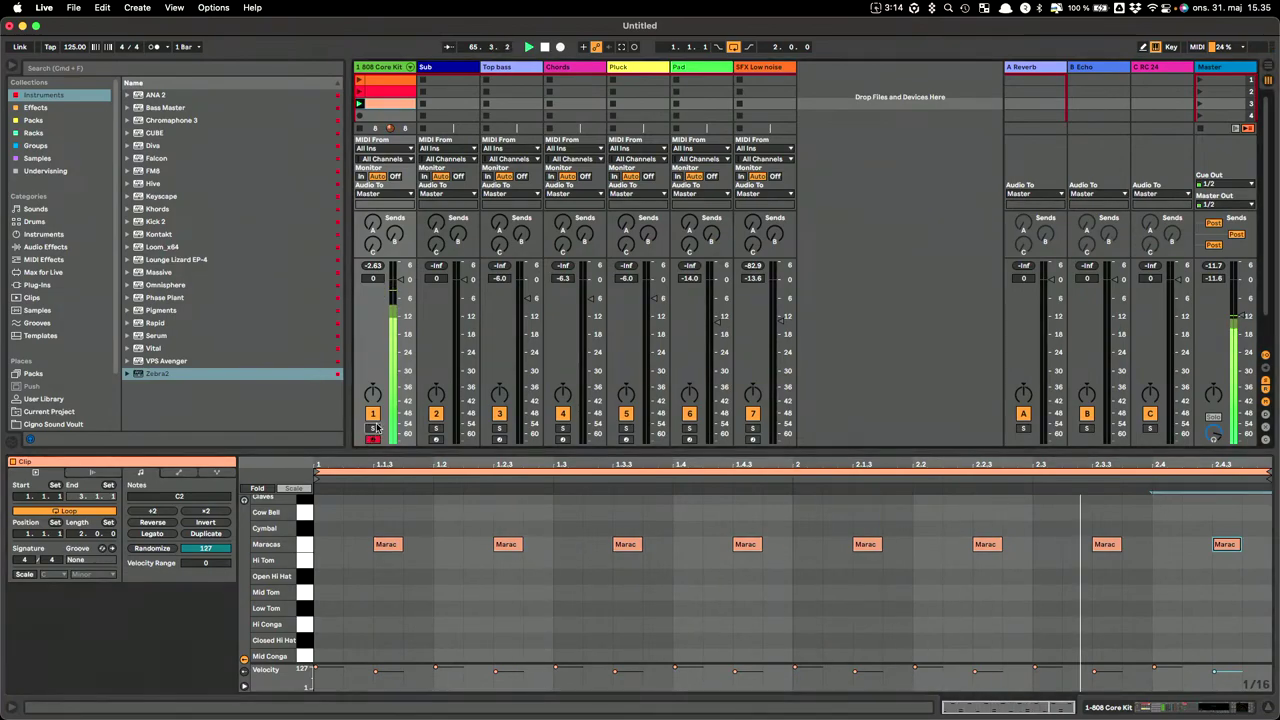
pyautogui.hotkey('shift', 'Tab')
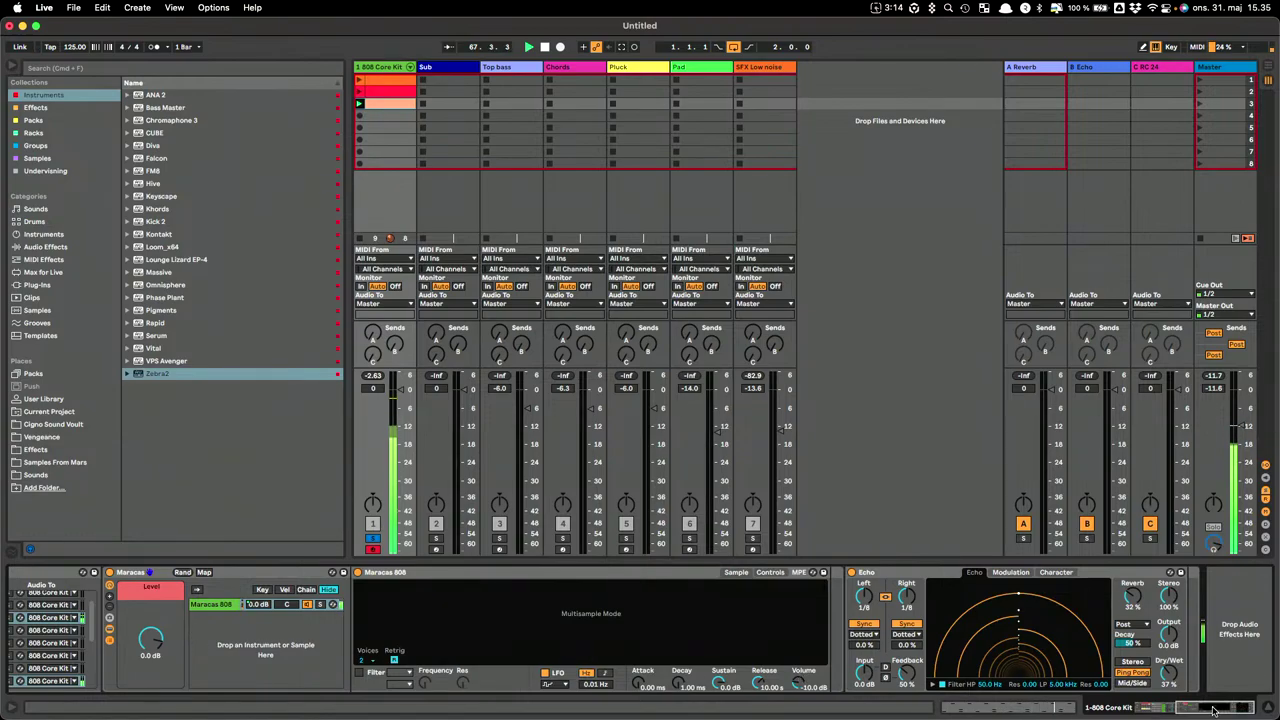
pyautogui.moveTo(1213, 711); pyautogui.dragTo(1030, 707)
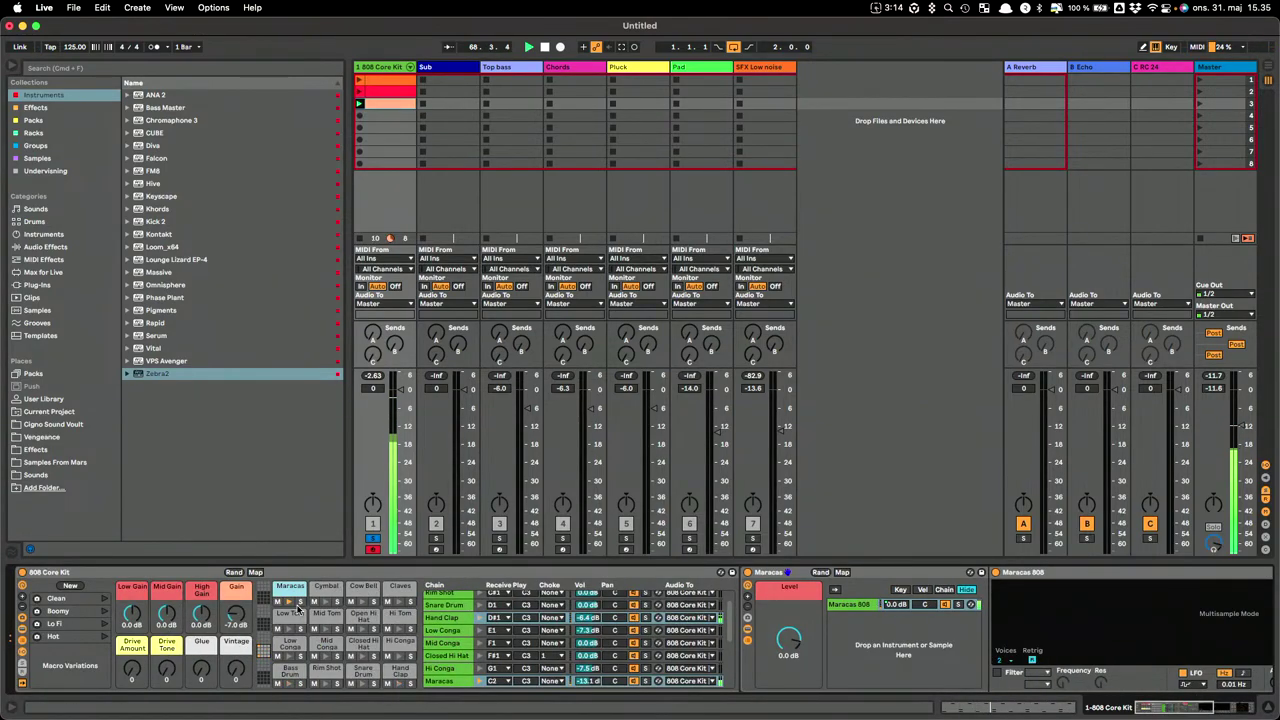
# Raise the third clip's Maracas hits to velocity 127 and add sixteenth-note hits at 1.1.2 and 1.1.4, lowered to velocity about 45.
pyautogui.doubleClick(378, 104)
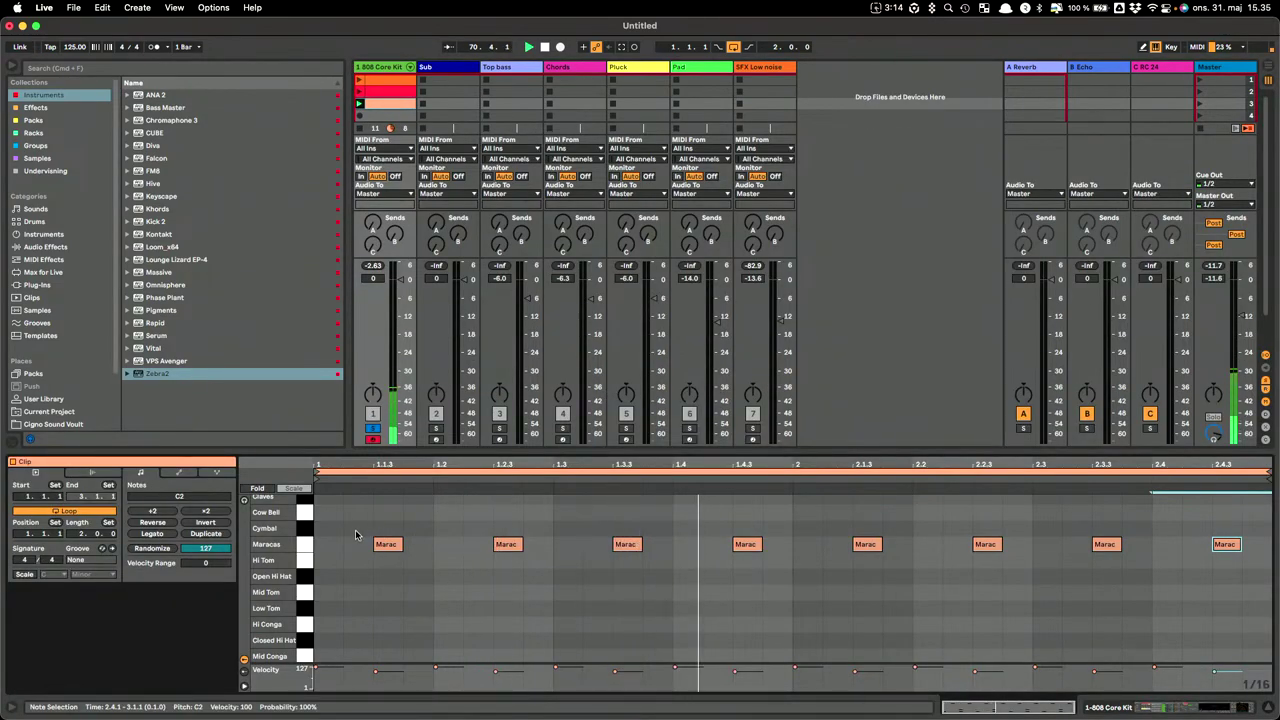
pyautogui.press('super+a')
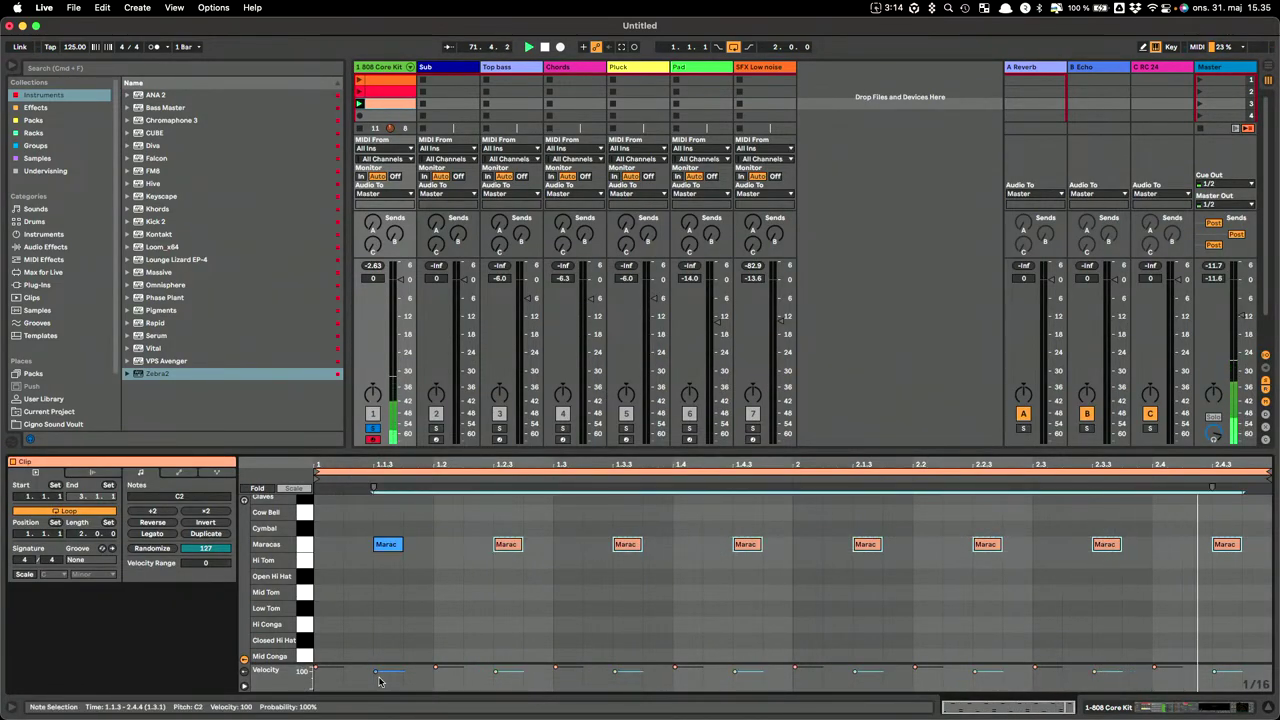
pyautogui.click(350, 549)
pyautogui.doubleClick(352, 549)
pyautogui.doubleClick(417, 545)
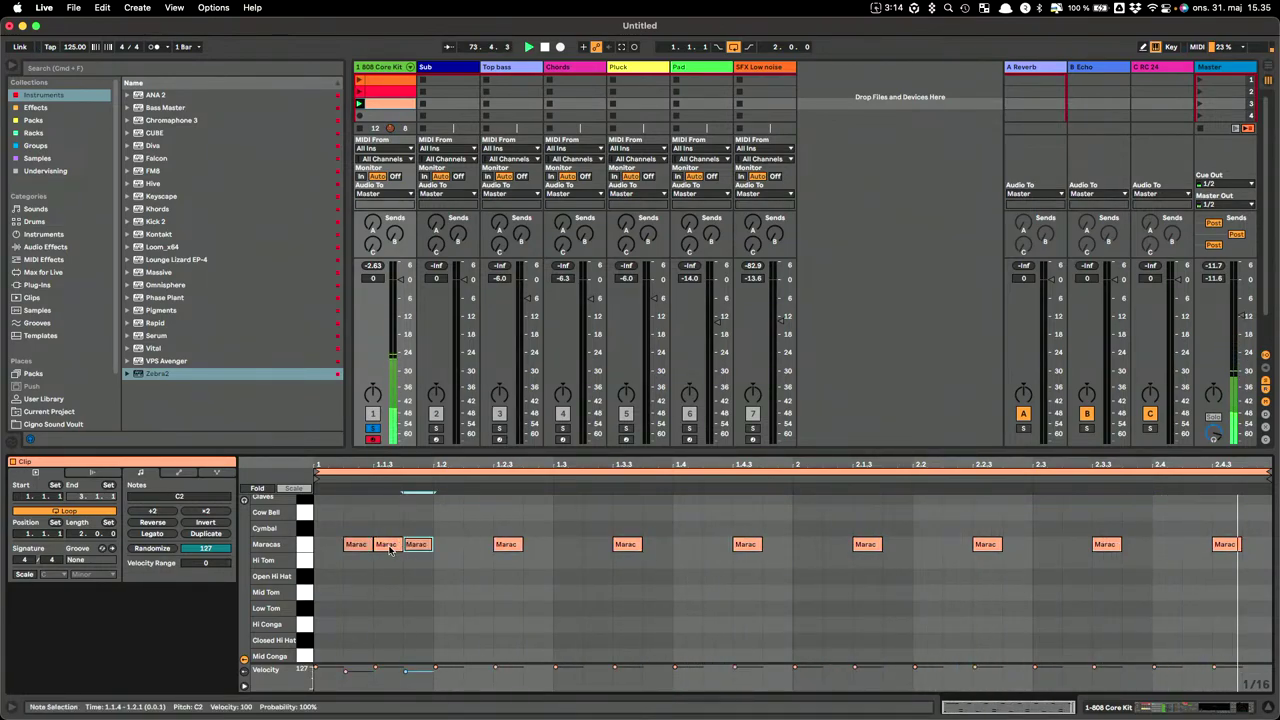
pyautogui.moveTo(406, 672); pyautogui.dragTo(346, 681)
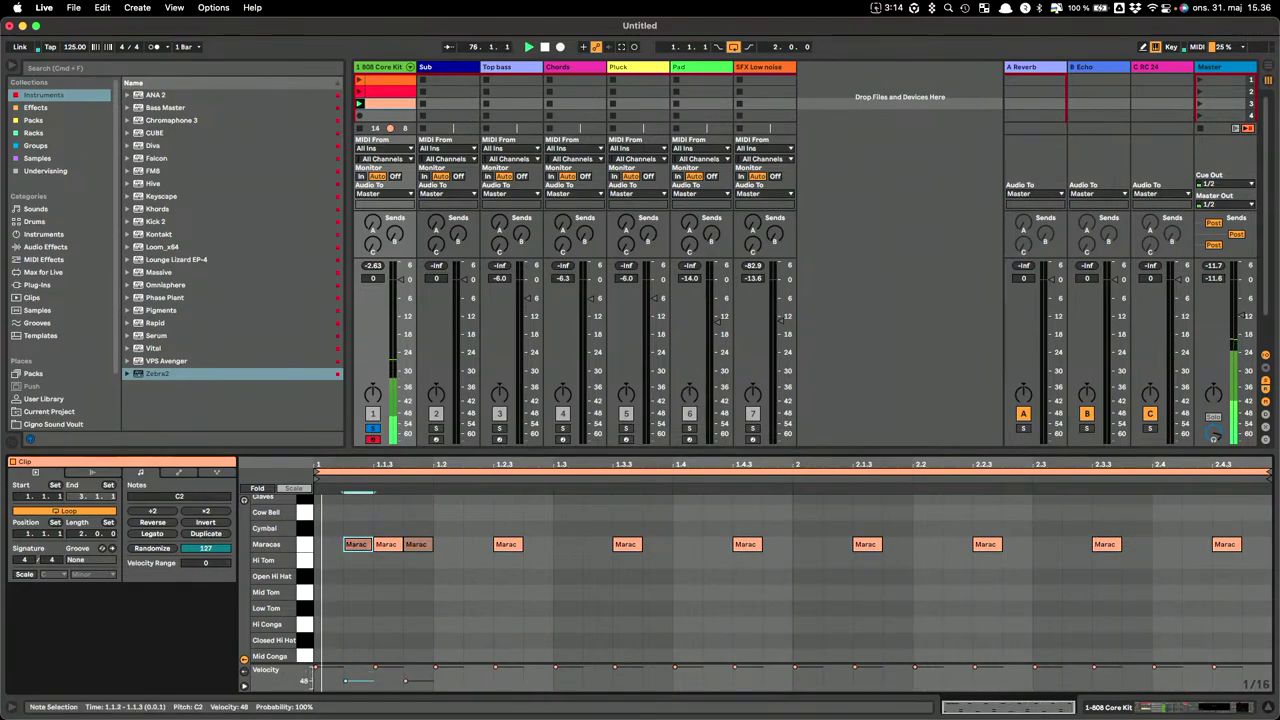
# Duplicate the first beat's three-hit Maracas pattern onto every beat of the two-bar clip.
pyautogui.moveTo(434, 515); pyautogui.dragTo(230, 564)
pyautogui.press('super+d')
pyautogui.press('super+d')
pyautogui.press('super+d')
pyautogui.press('super+d')
pyautogui.press('super+d')
pyautogui.press('super+d')
pyautogui.press('super+d')
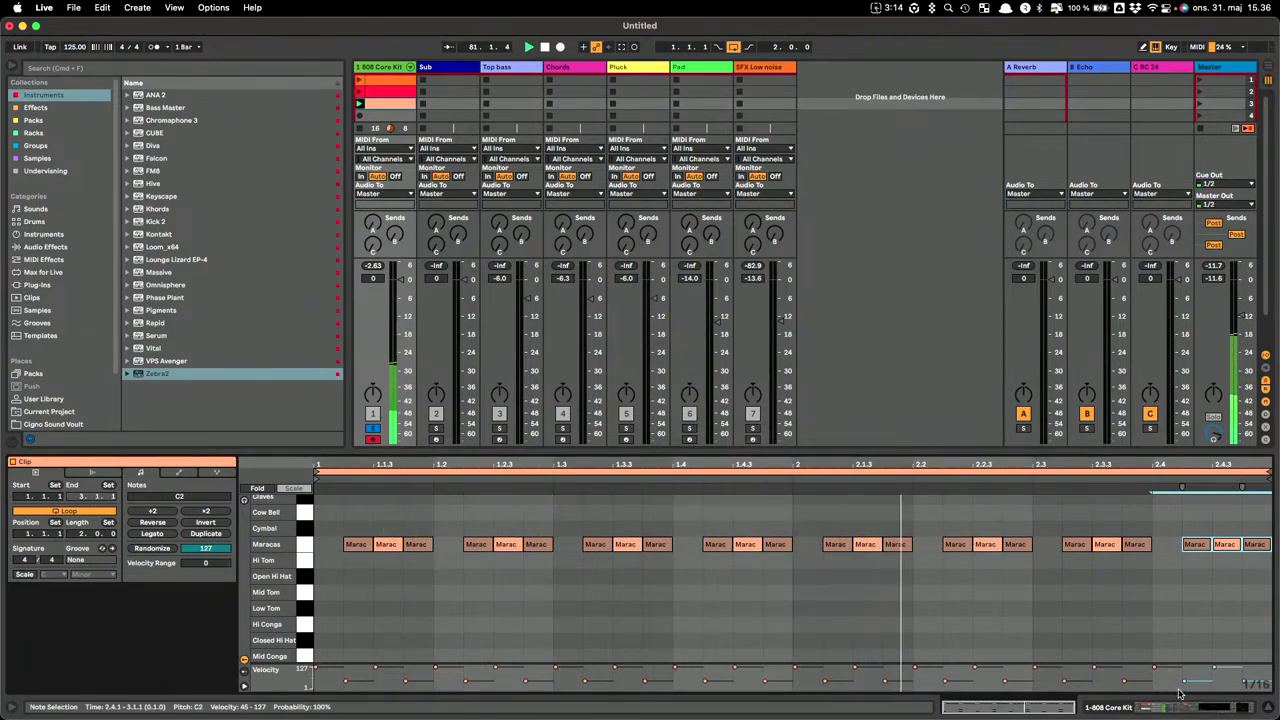
pyautogui.click(1178, 707)
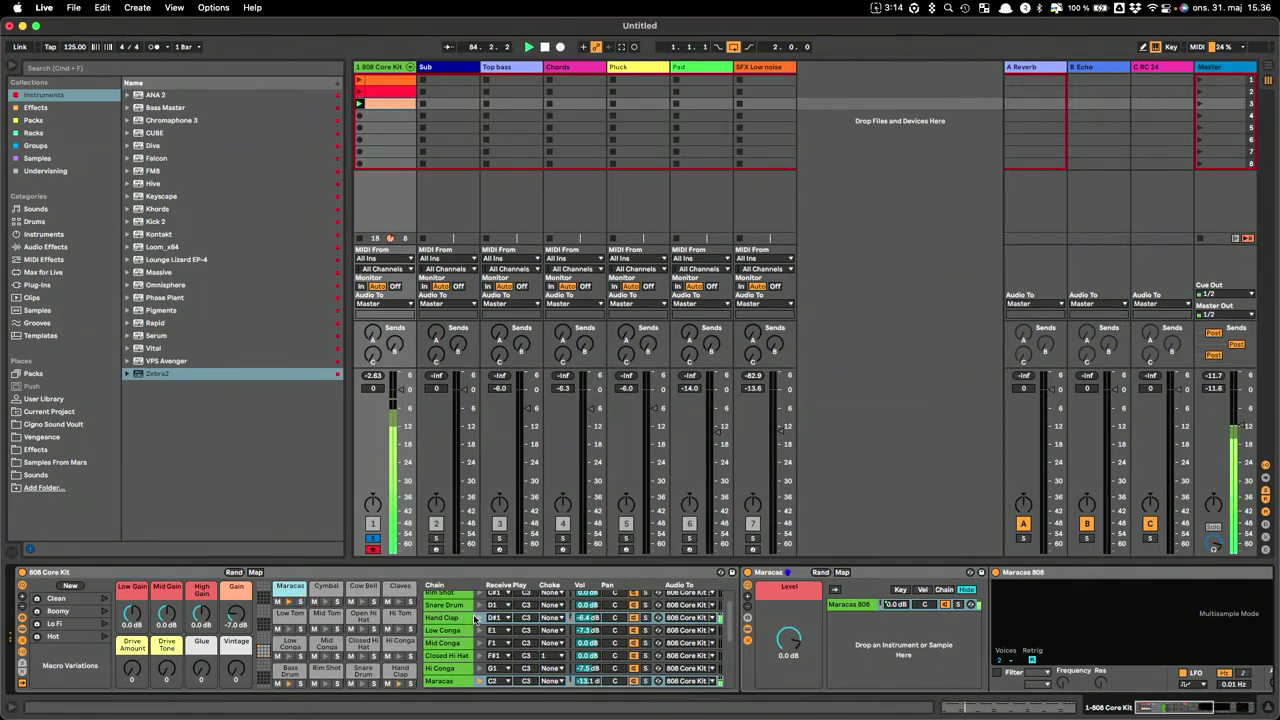
# Copy the soft Maracas hit at 1.1.4 to 1.1.1 in the third clip.
pyautogui.doubleClick(393, 110)
pyautogui.click(429, 551)
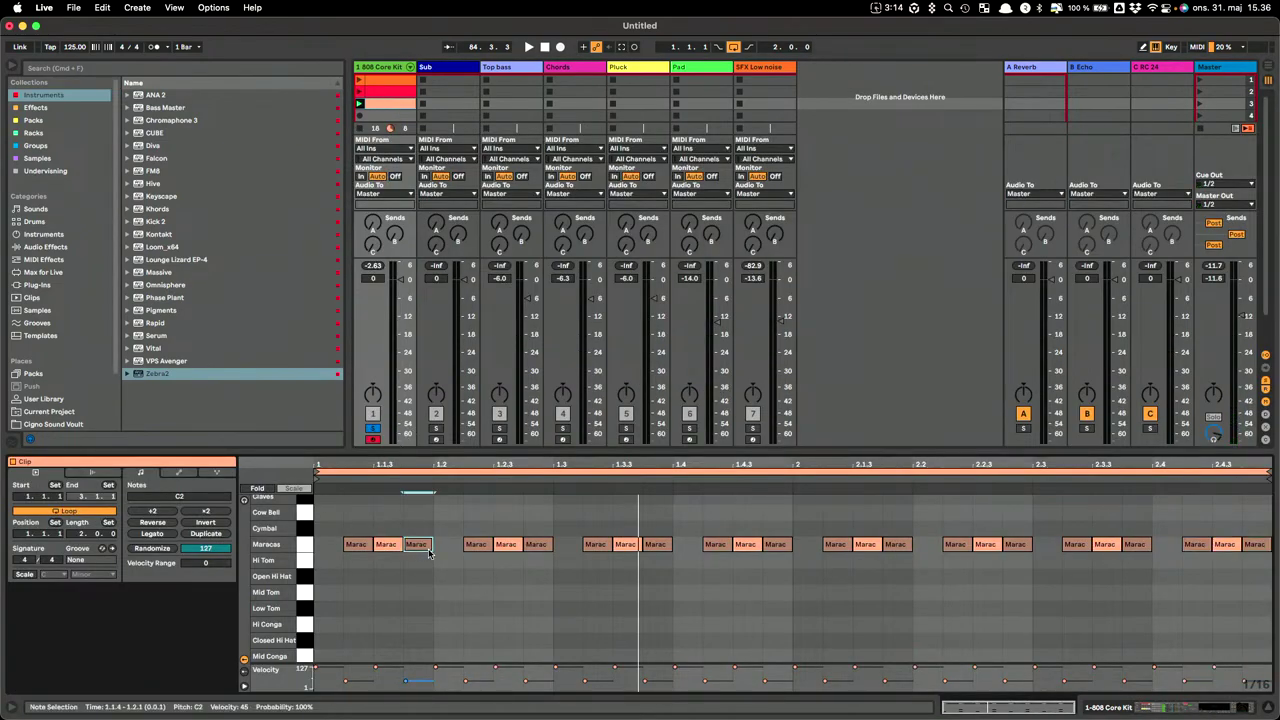
pyautogui.press('super+d')
pyautogui.moveTo(440, 549); pyautogui.dragTo(332, 550)
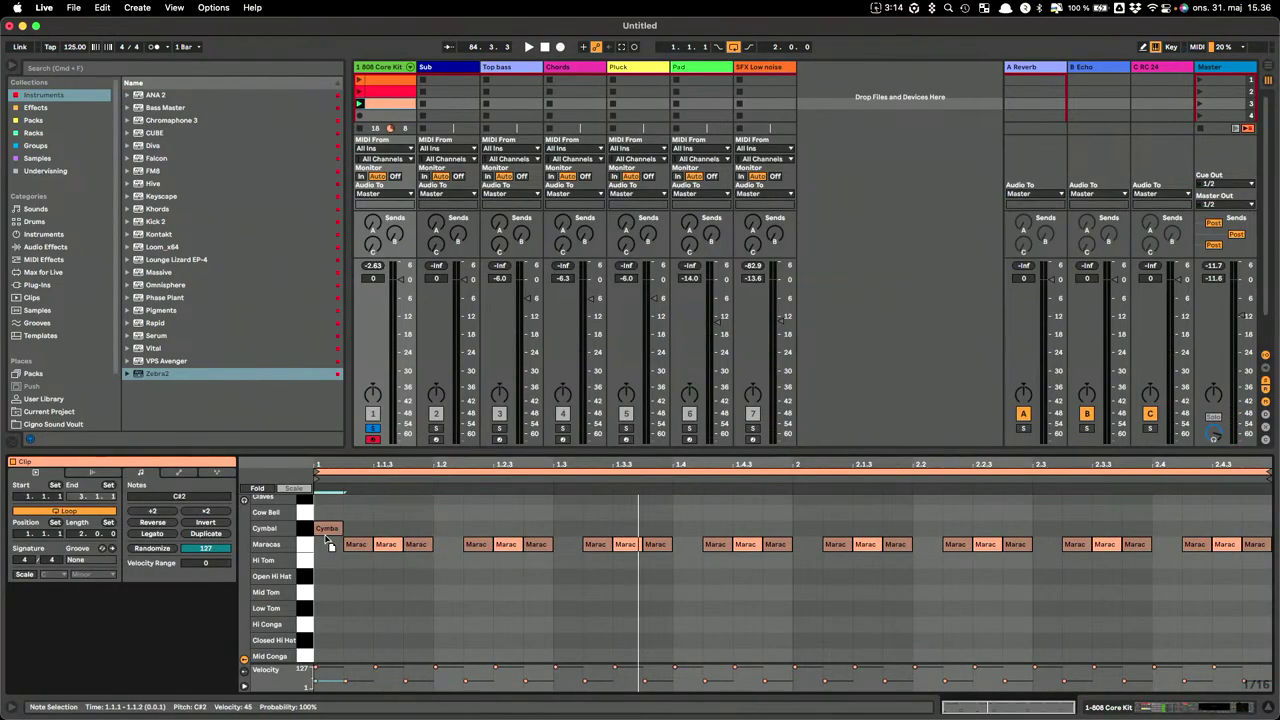
# Duplicate the first beat's four sixteenth-note Maracas hits across both bars and play the clip.
pyautogui.moveTo(434, 518); pyautogui.dragTo(228, 598)
pyautogui.click(417, 523)
pyautogui.moveTo(417, 527); pyautogui.dragTo(131, 608)
pyautogui.press('super+d')
pyautogui.press('super+d')
pyautogui.press('super+d')
pyautogui.press('super+d')
pyautogui.press('super+d')
pyautogui.press('super+d')
pyautogui.press('super+d')
pyautogui.press('space')
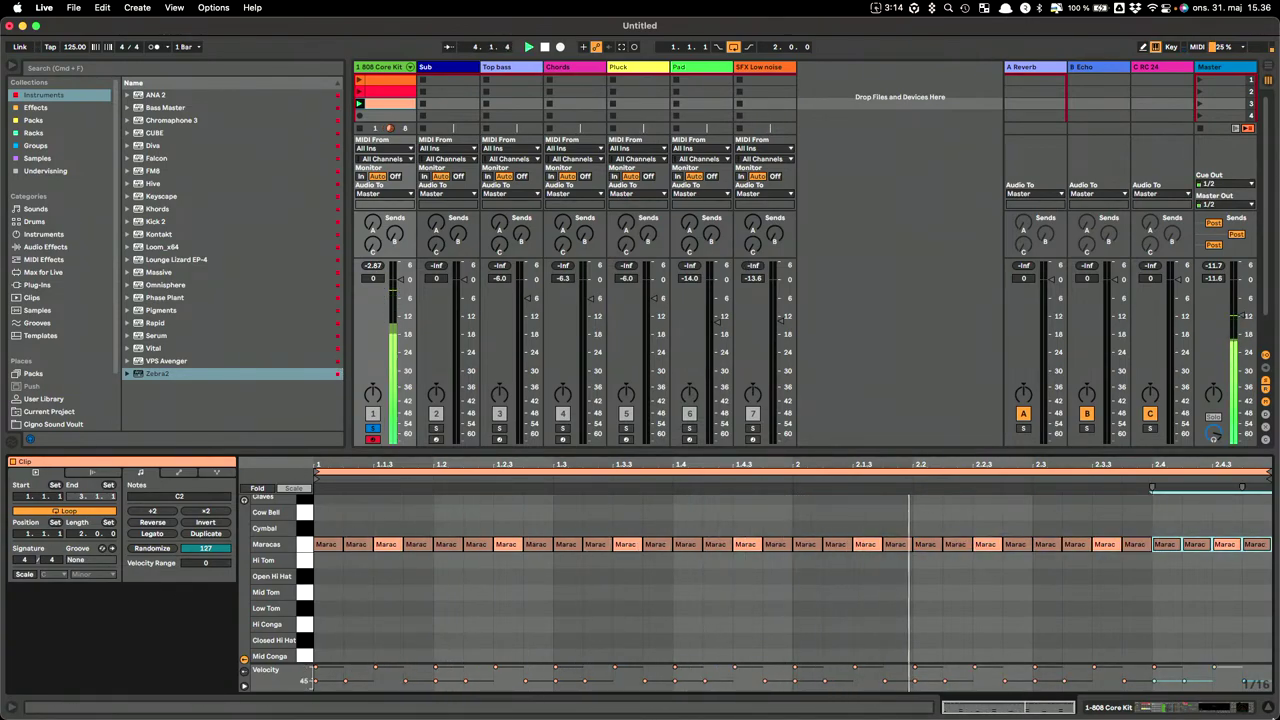
# Add a Compressor to the Maracas pad of the drum rack, after its Echo.
pyautogui.hotkey('shift', 'Tab')
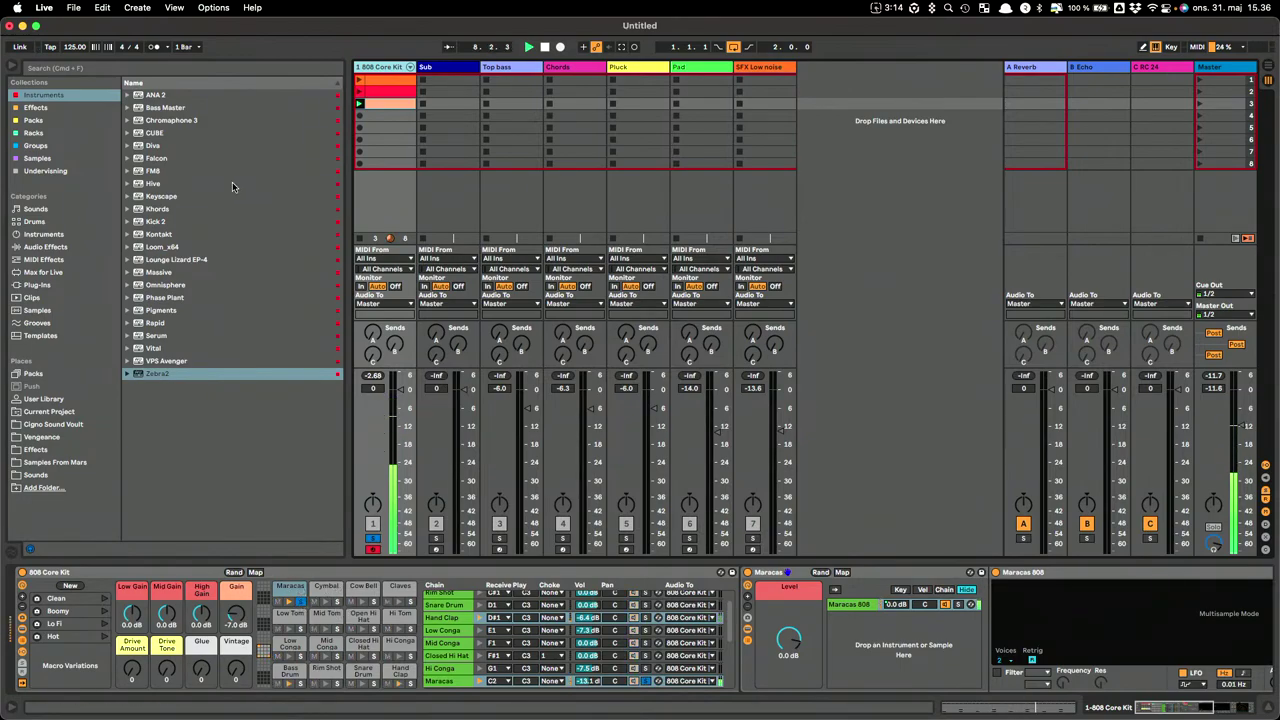
pyautogui.click(68, 108)
pyautogui.scroll(5, 170, 160)
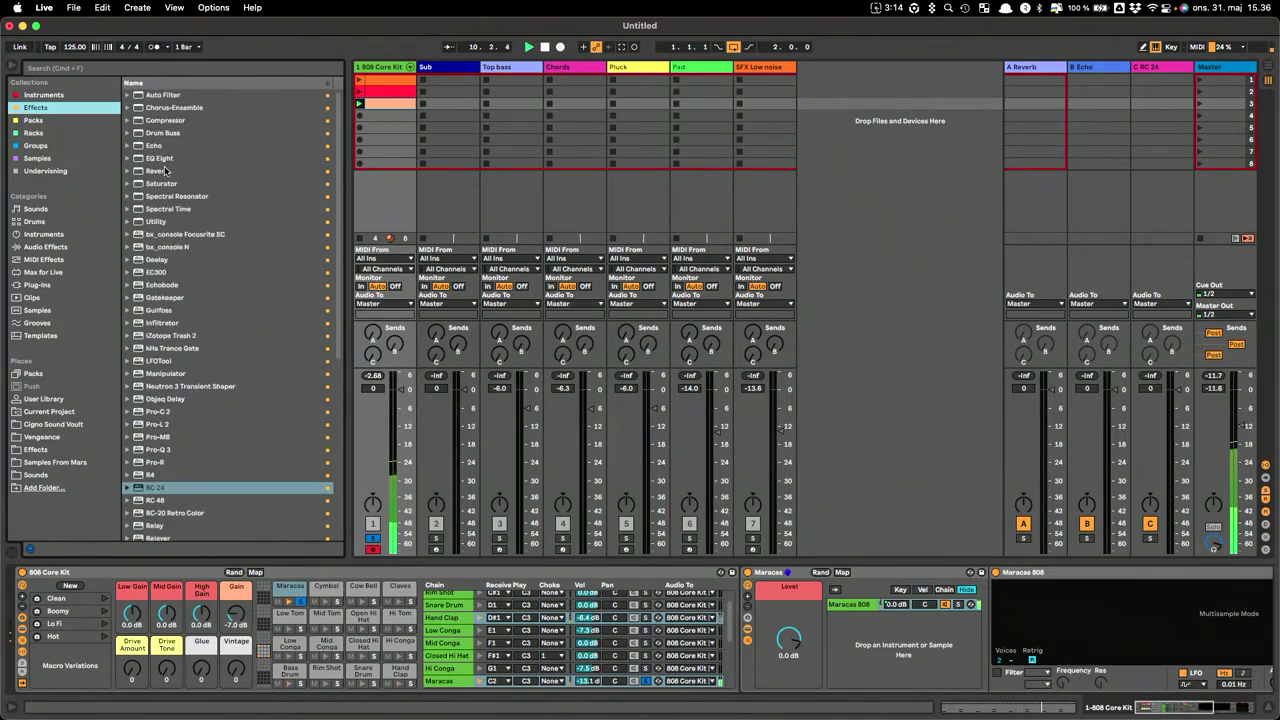
pyautogui.click(166, 121)
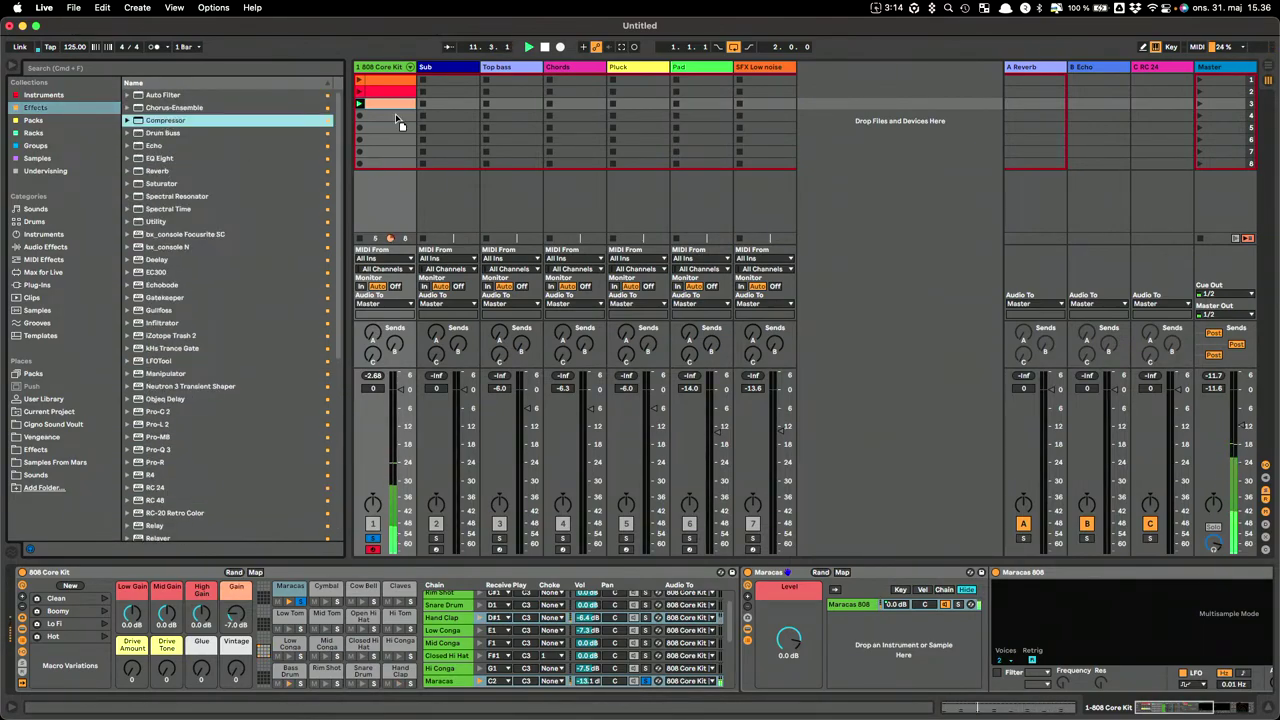
pyautogui.moveTo(289, 588); pyautogui.dragTo(290, 591)
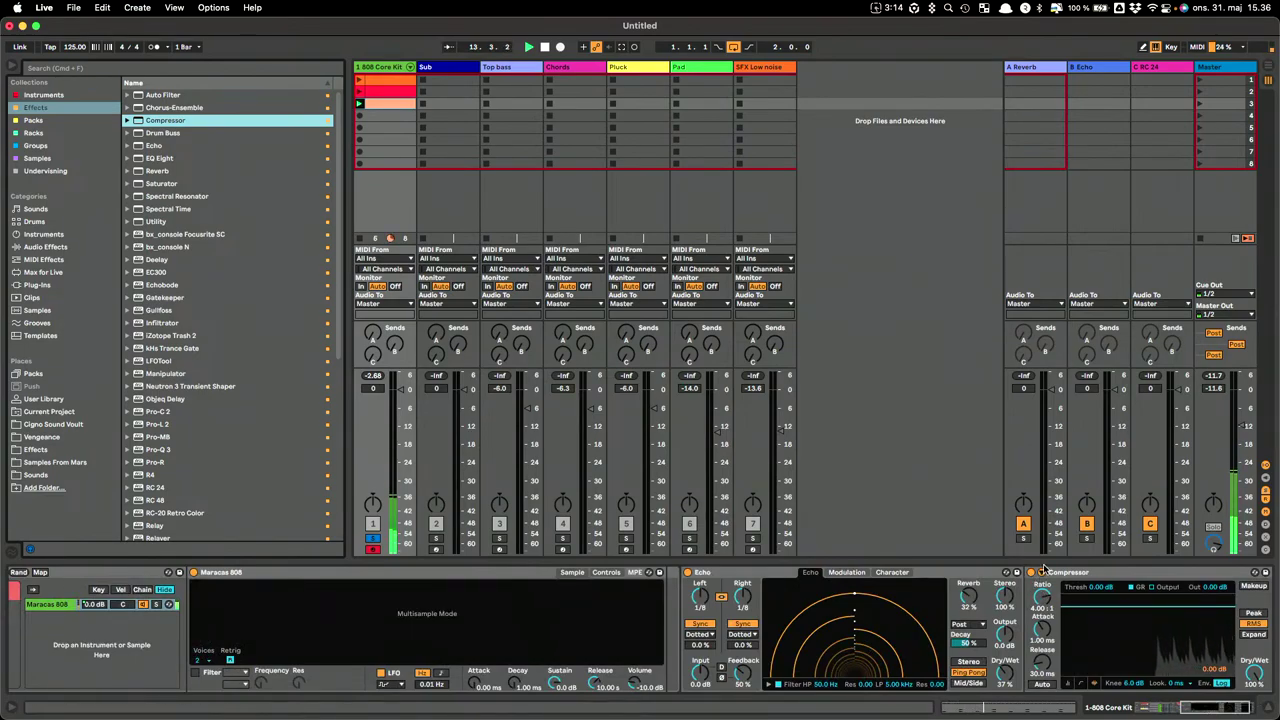
# Sidechain the Compressor to the 808 Core Kit's Bass Drum 808 Pre FX signal and lower its threshold to about -26 dB.
pyautogui.click(1041, 575)
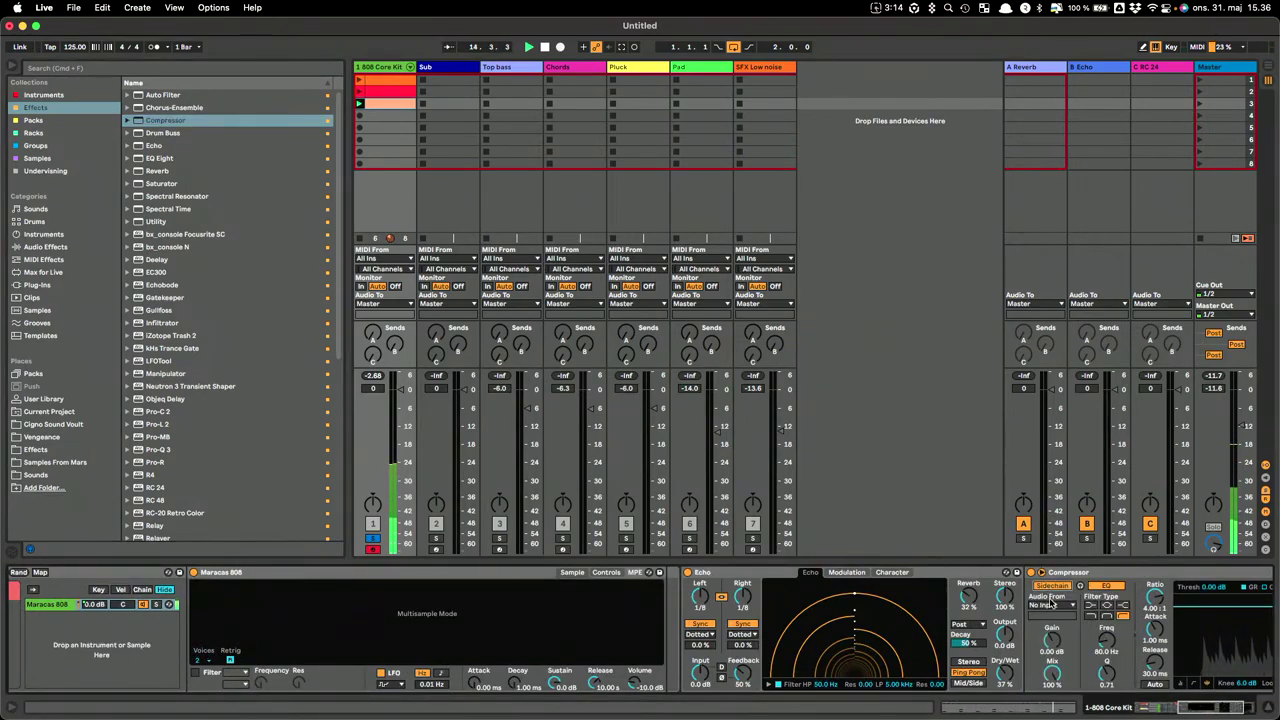
pyautogui.click(1050, 605)
pyautogui.click(1075, 597)
pyautogui.click(1068, 604)
pyautogui.click(1048, 489)
pyautogui.click(1076, 617)
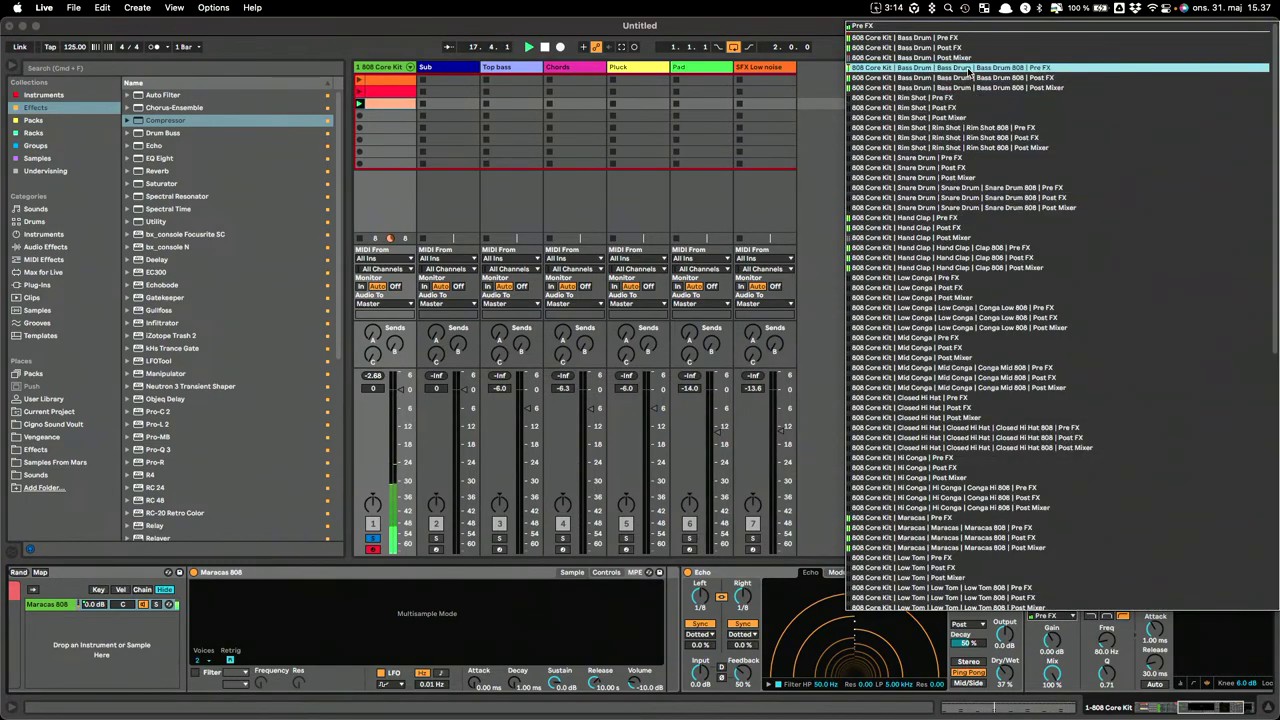
pyautogui.click(1033, 67)
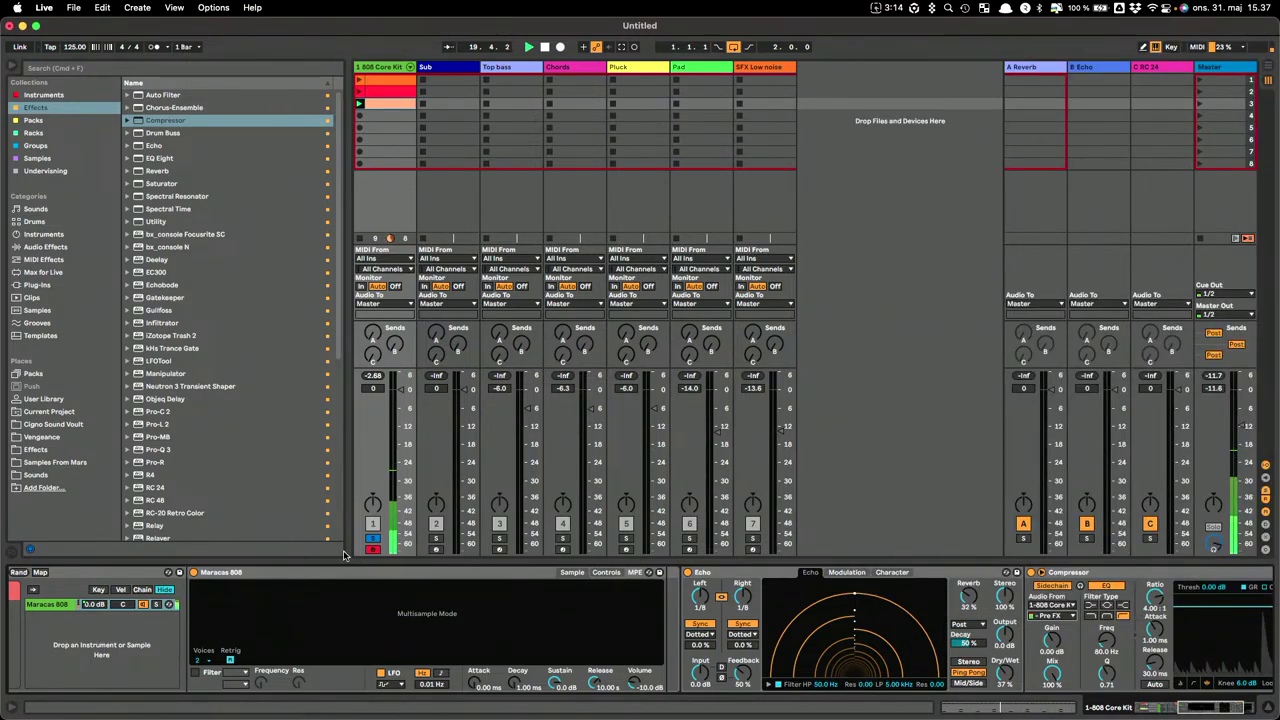
pyautogui.moveTo(1220, 708); pyautogui.dragTo(1276, 699)
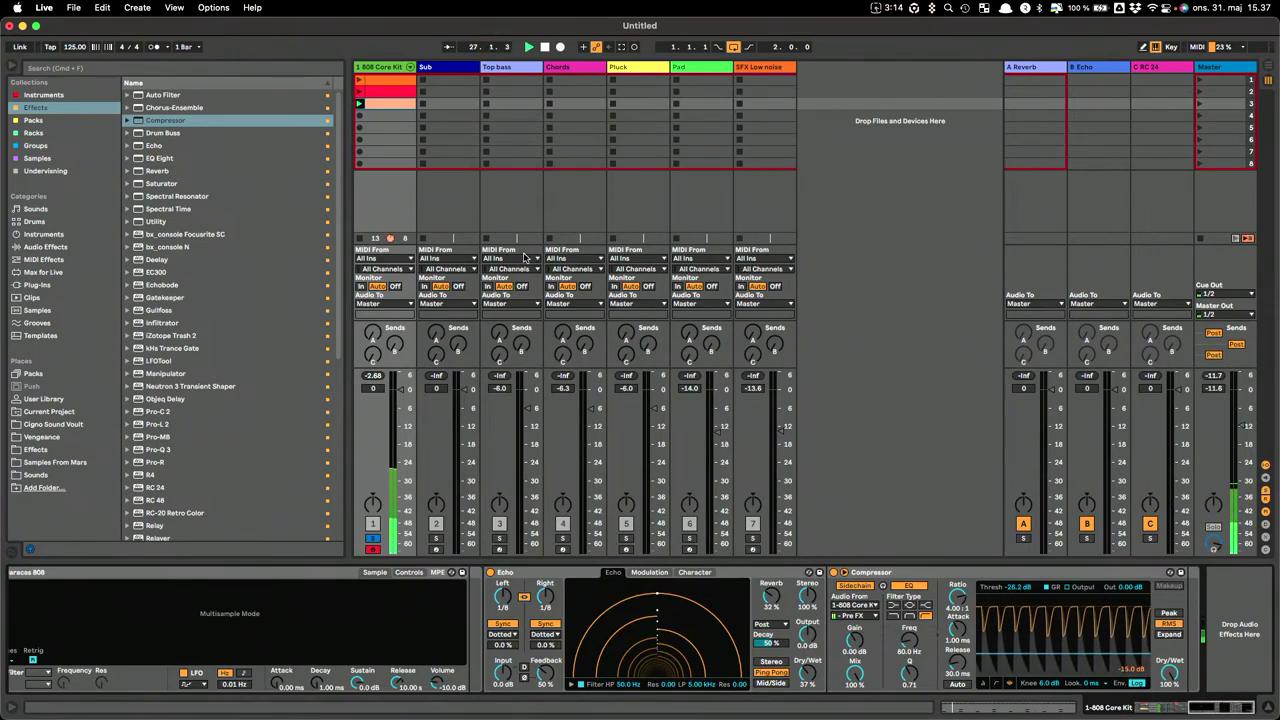
# Duplicate the third 808 Core Kit clip into the fourth slot and colour the copy light red.
pyautogui.moveTo(1207, 708); pyautogui.dragTo(1150, 706)
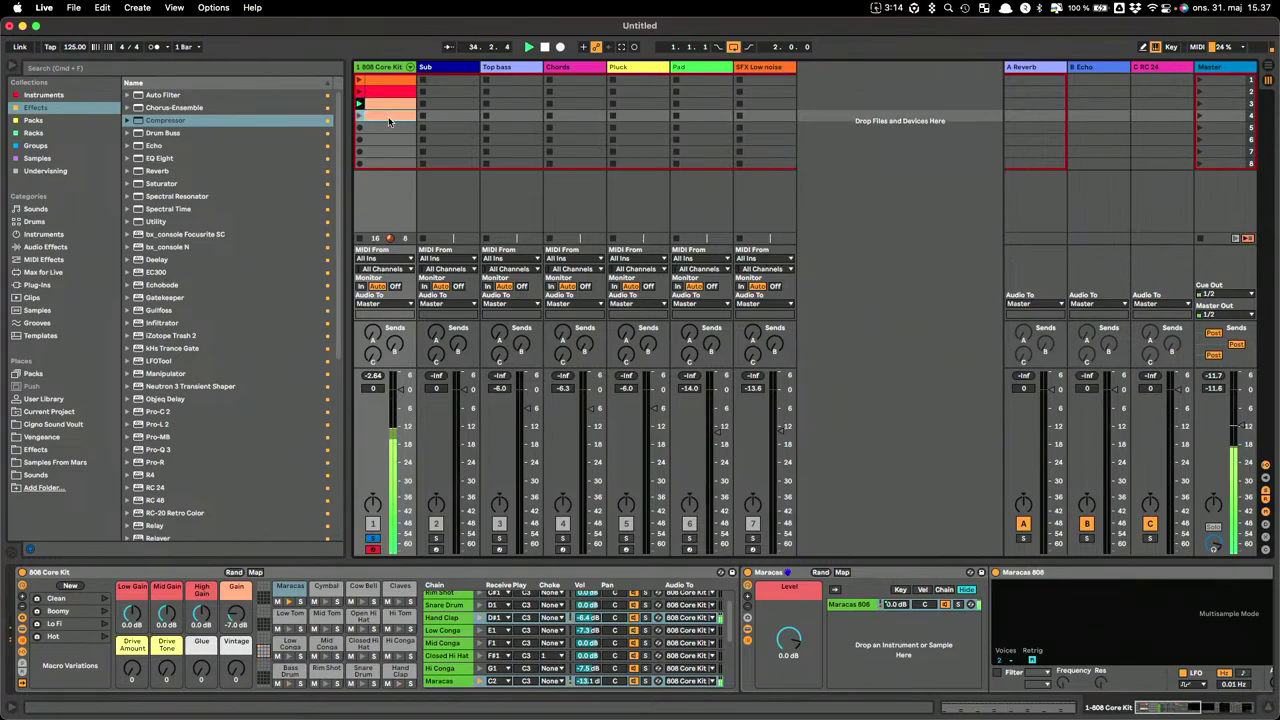
pyautogui.rightClick(392, 116)
pyautogui.click(401, 316)
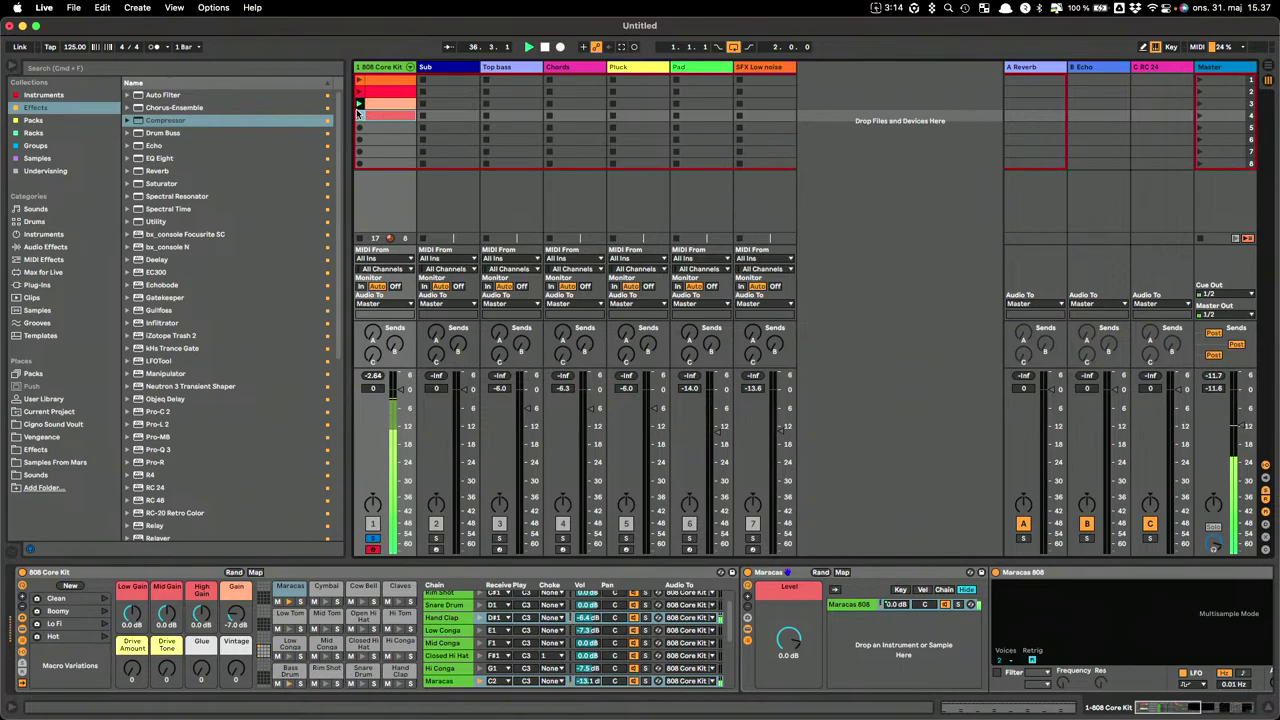
# Add sixteenth-note Hi Conga hits at 1.2.4, 2.1.2 and 2.2.4 in the fourth clip.
pyautogui.doubleClick(389, 117)
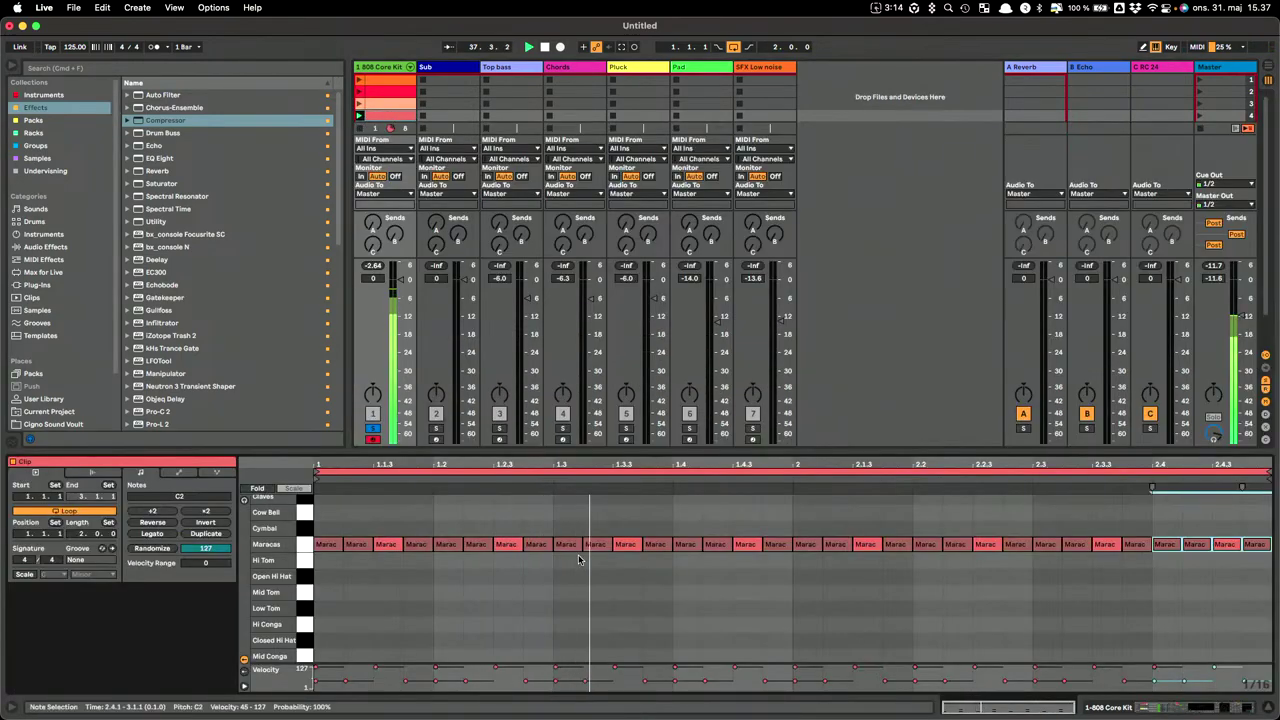
pyautogui.scroll(-2, 599, 575)
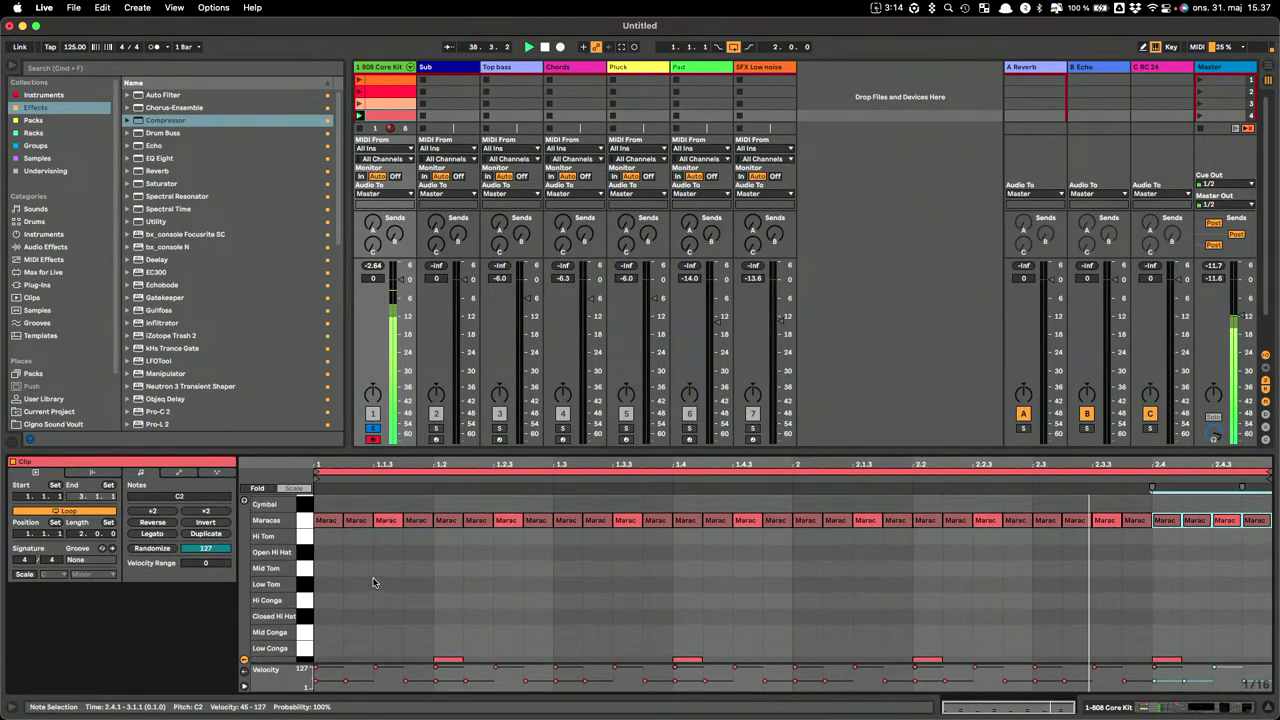
pyautogui.doubleClick(540, 600)
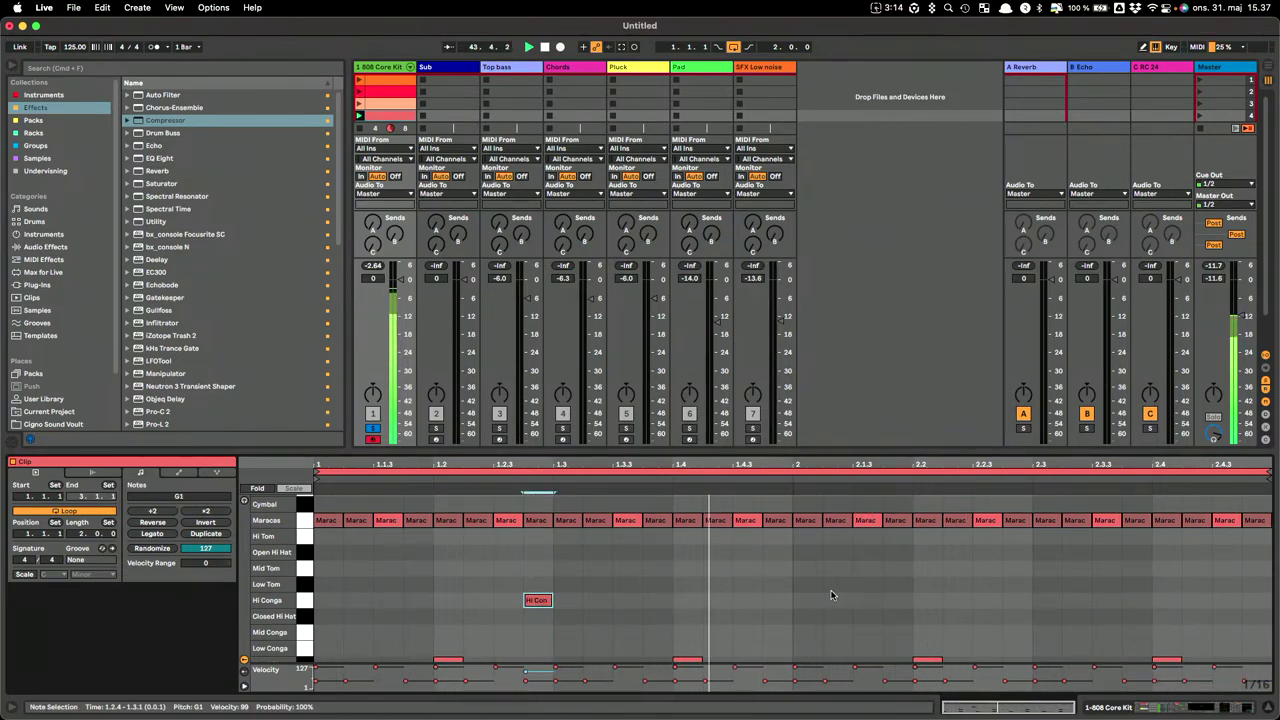
pyautogui.doubleClick(1017, 599)
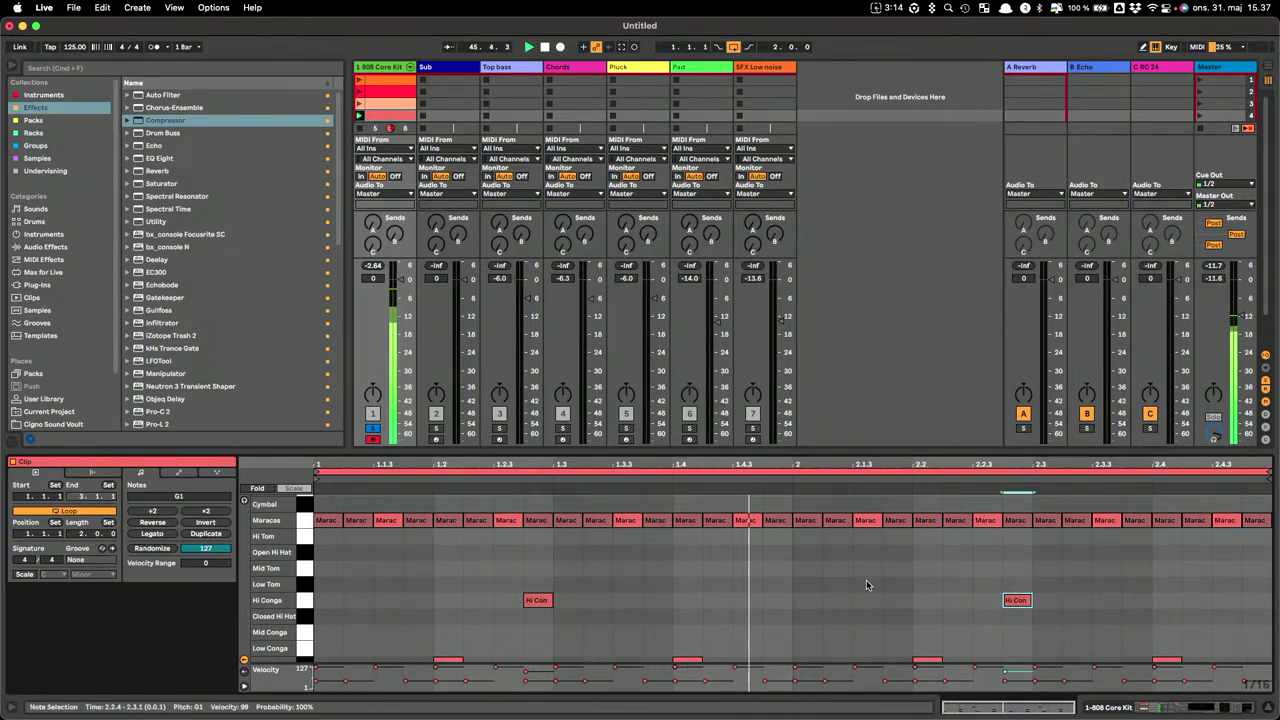
pyautogui.click(807, 606)
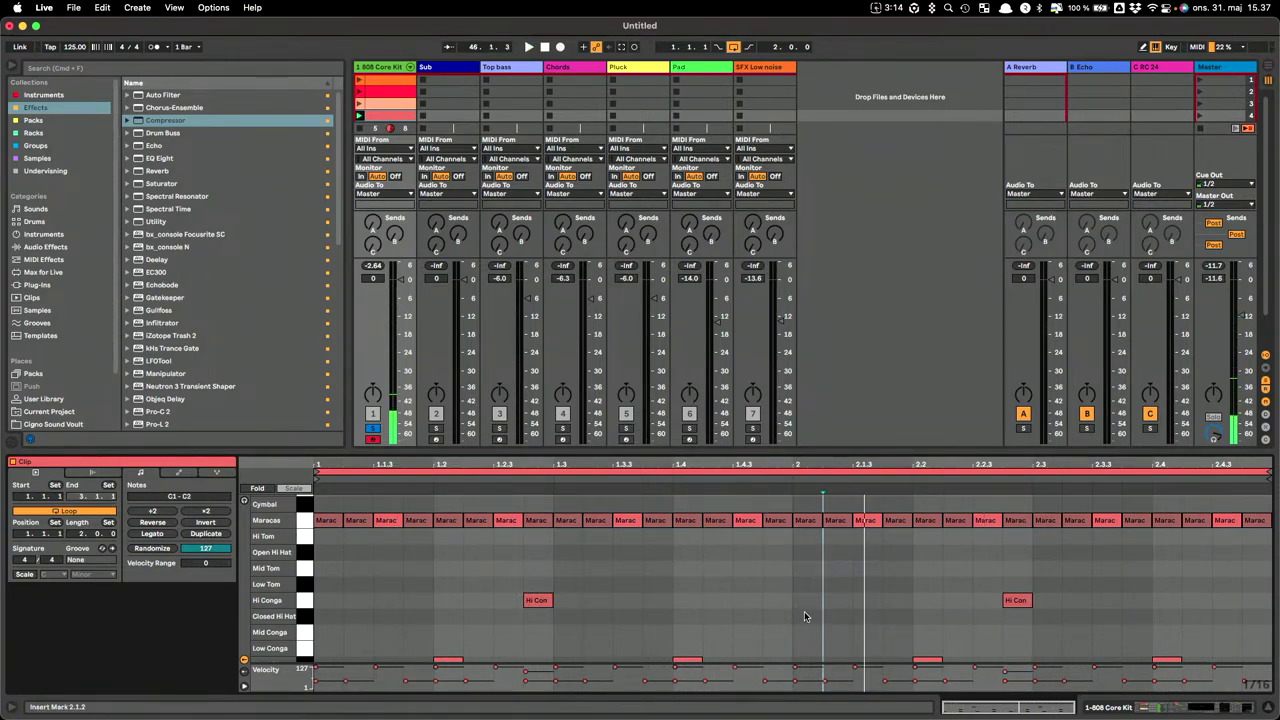
pyautogui.doubleClick(830, 601)
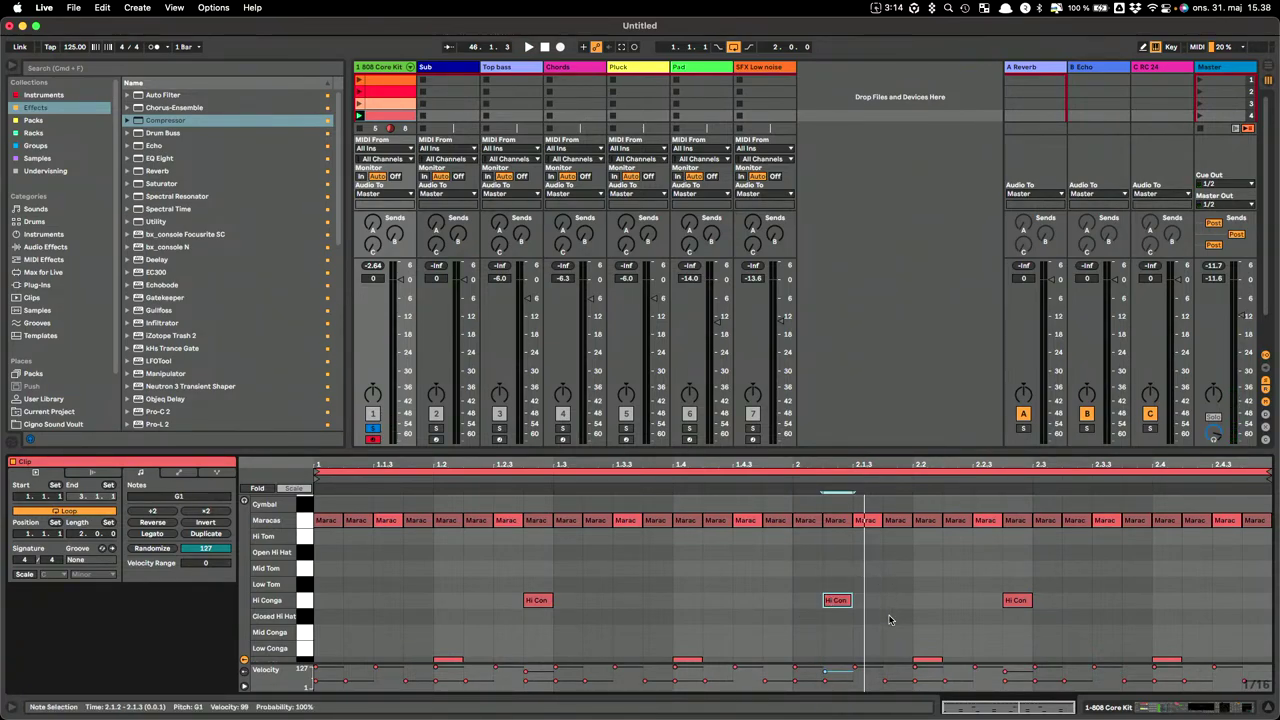
# Add a Mid Conga hit at 2.2.1 and a Closed Hi Hat hit at 2.1.3, moving the hi-hat hit up to Low Tom.
pyautogui.doubleClick(871, 616)
pyautogui.click(892, 632)
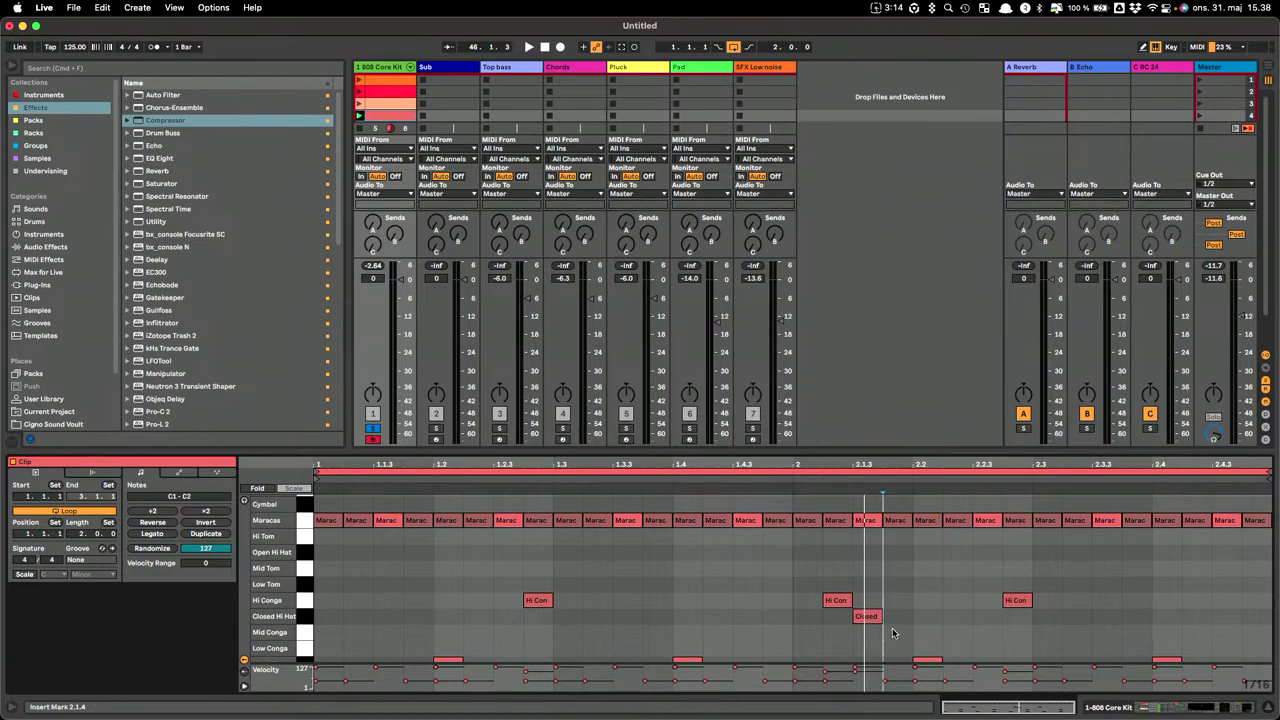
pyautogui.doubleClick(927, 633)
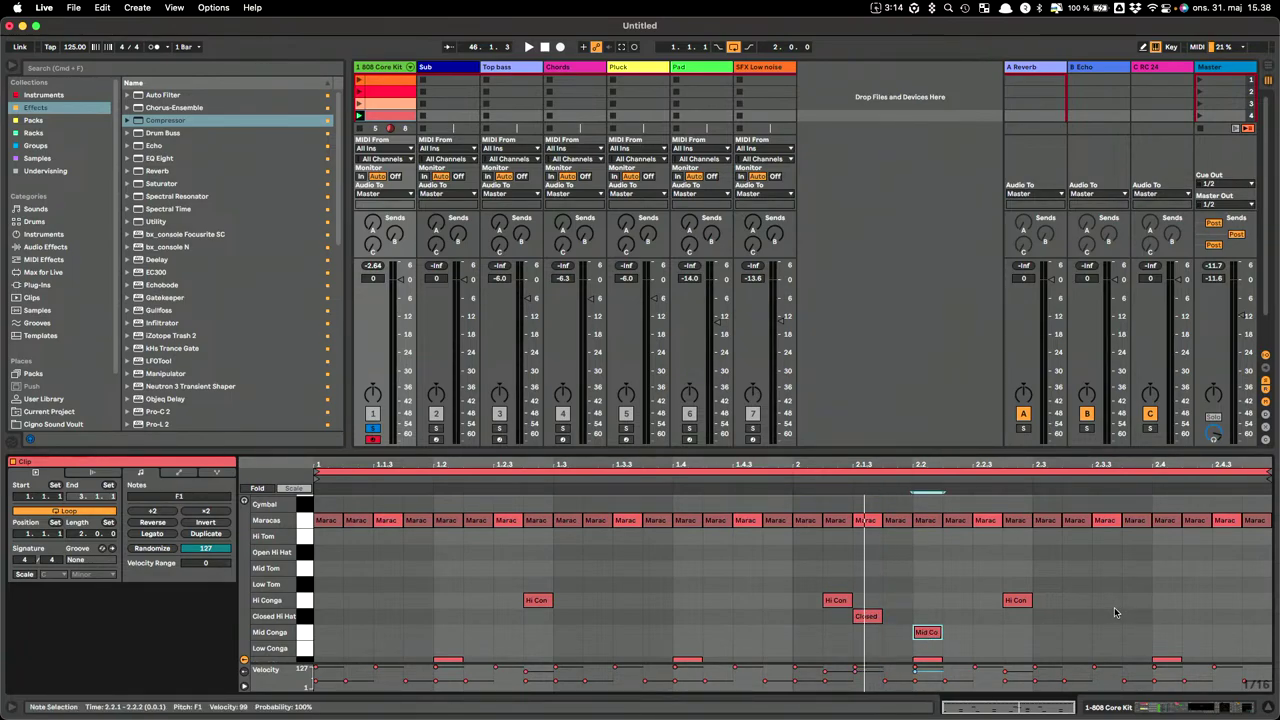
pyautogui.press('space')
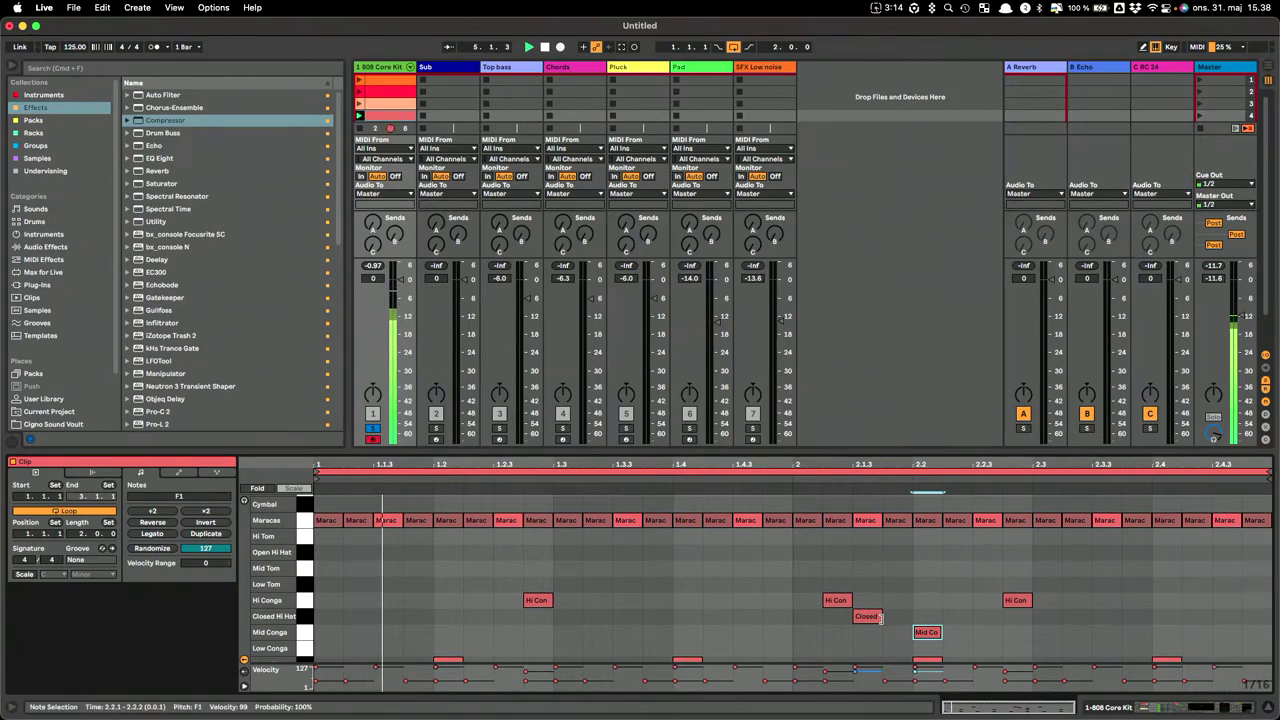
pyautogui.moveTo(874, 616); pyautogui.dragTo(878, 588)
pyautogui.click(884, 603)
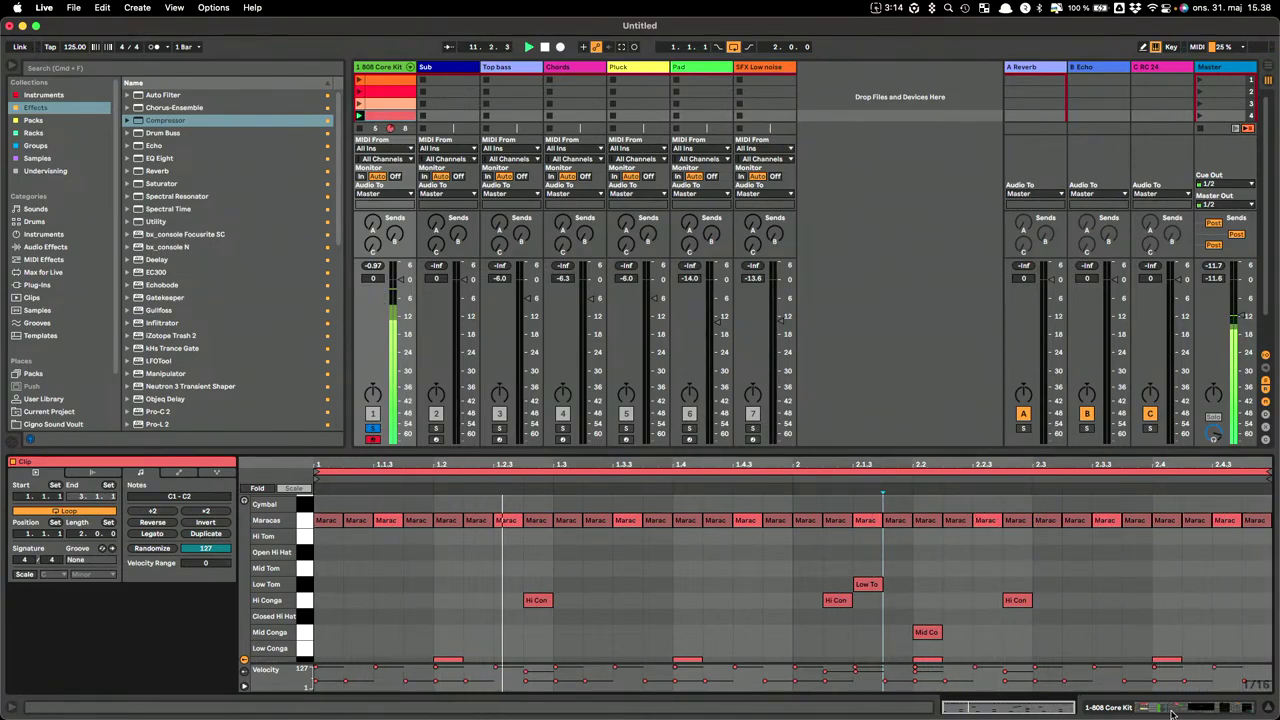
# Duplicate the fourth 808 Core Kit clip into the fifth slot and colour the copy yellow-orange.
pyautogui.click(1175, 713)
pyautogui.click(380, 118)
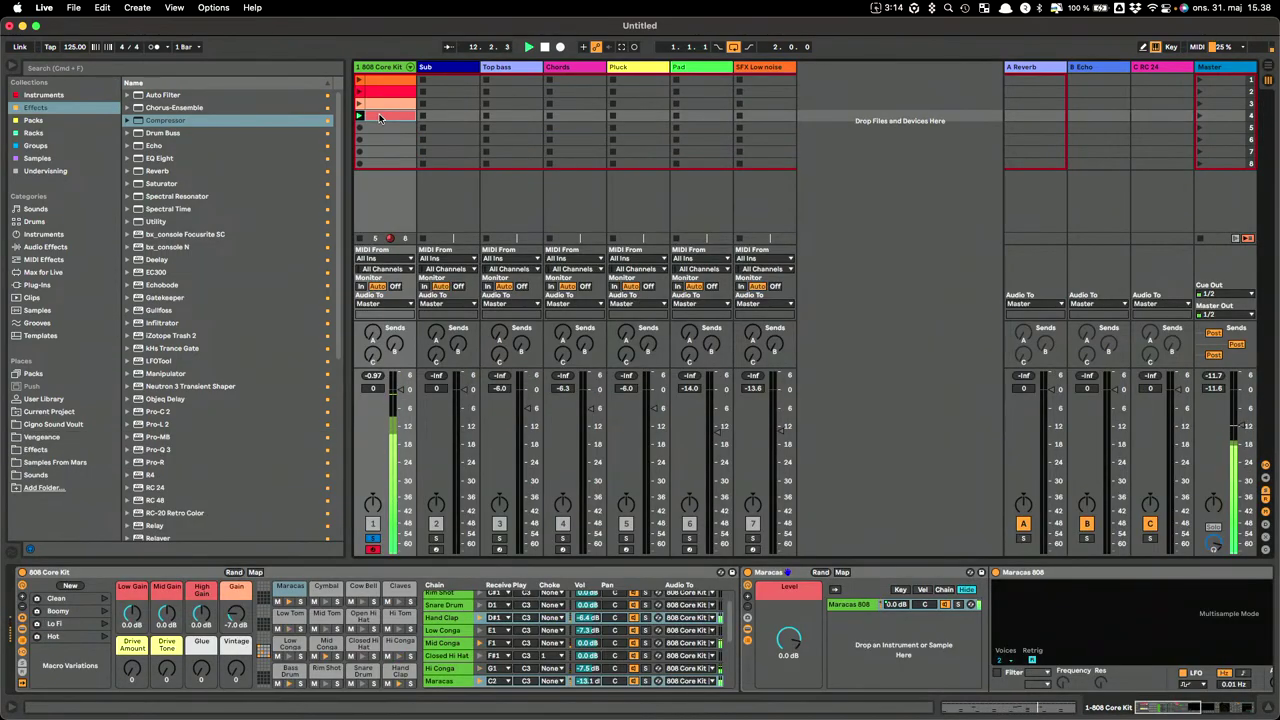
pyautogui.press('super+d')
pyautogui.rightClick(383, 133)
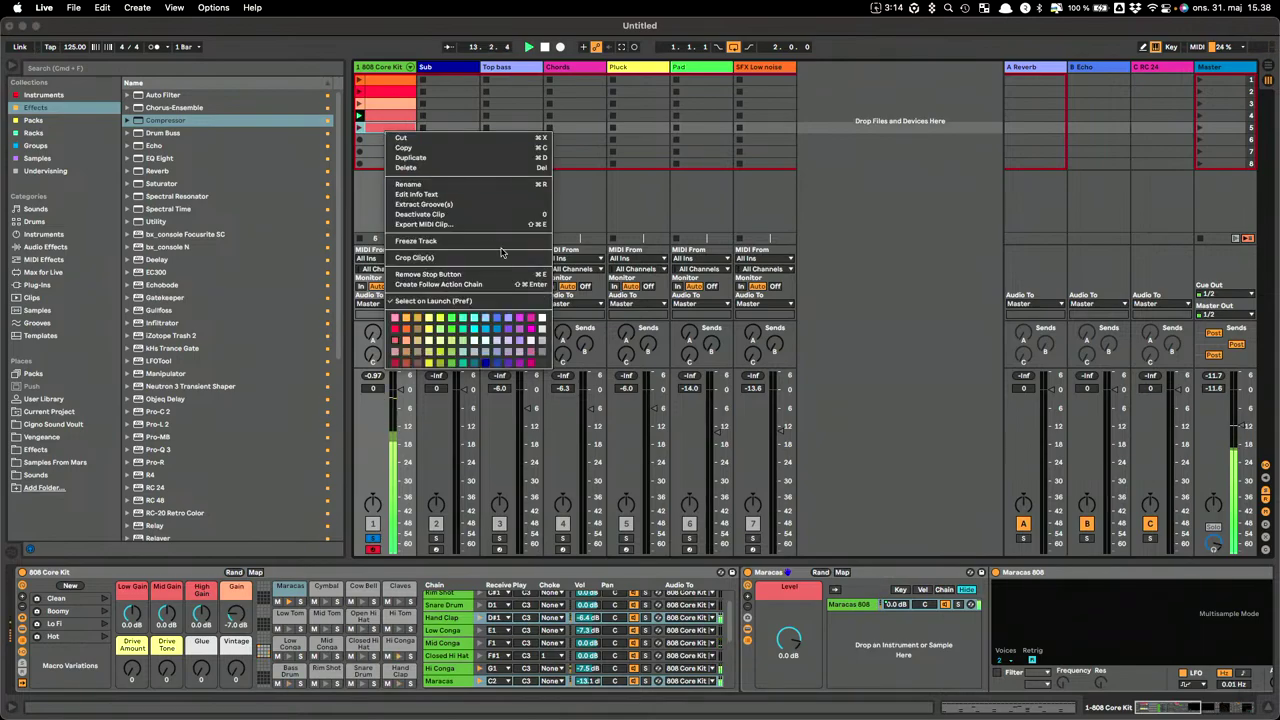
pyautogui.click(405, 319)
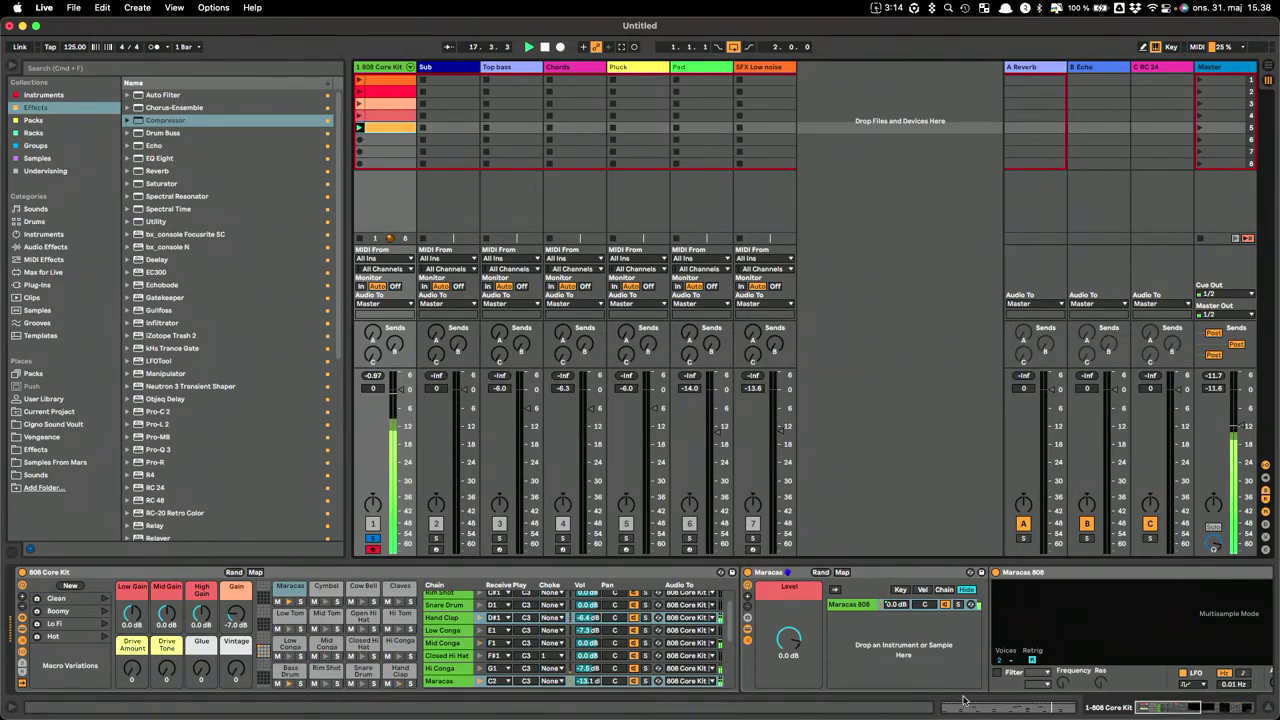
# Delete all Bass Drum hits from the fifth 808 Core Kit clip.
pyautogui.click(1008, 707)
pyautogui.scroll(1, 406, 577)
pyautogui.scroll(-3, 408, 592)
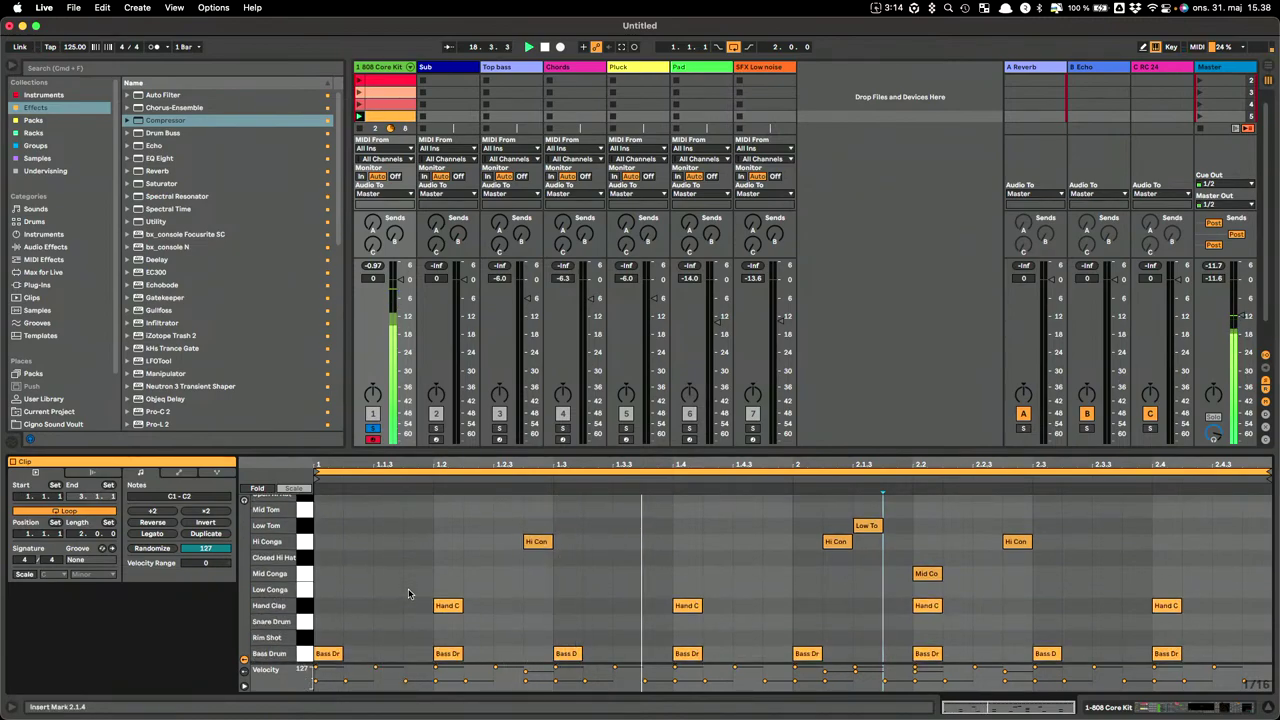
pyautogui.click(303, 655)
pyautogui.press('Delete')
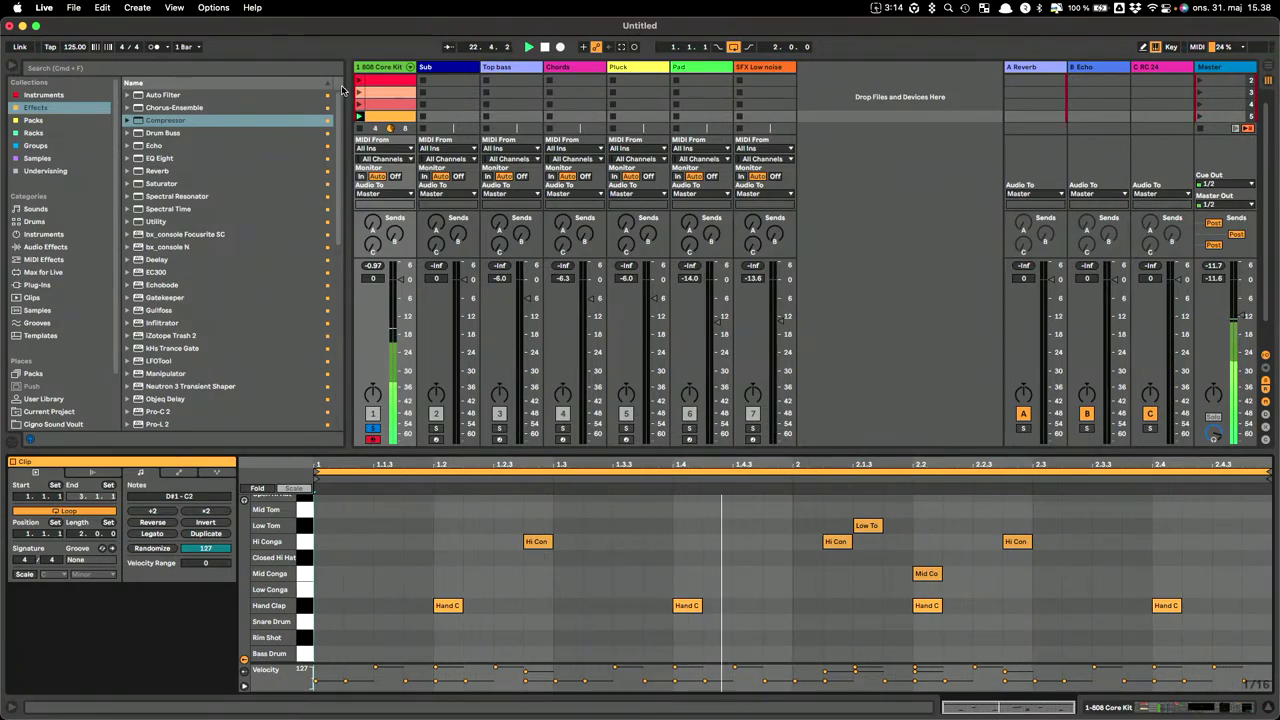
pyautogui.click(369, 92)
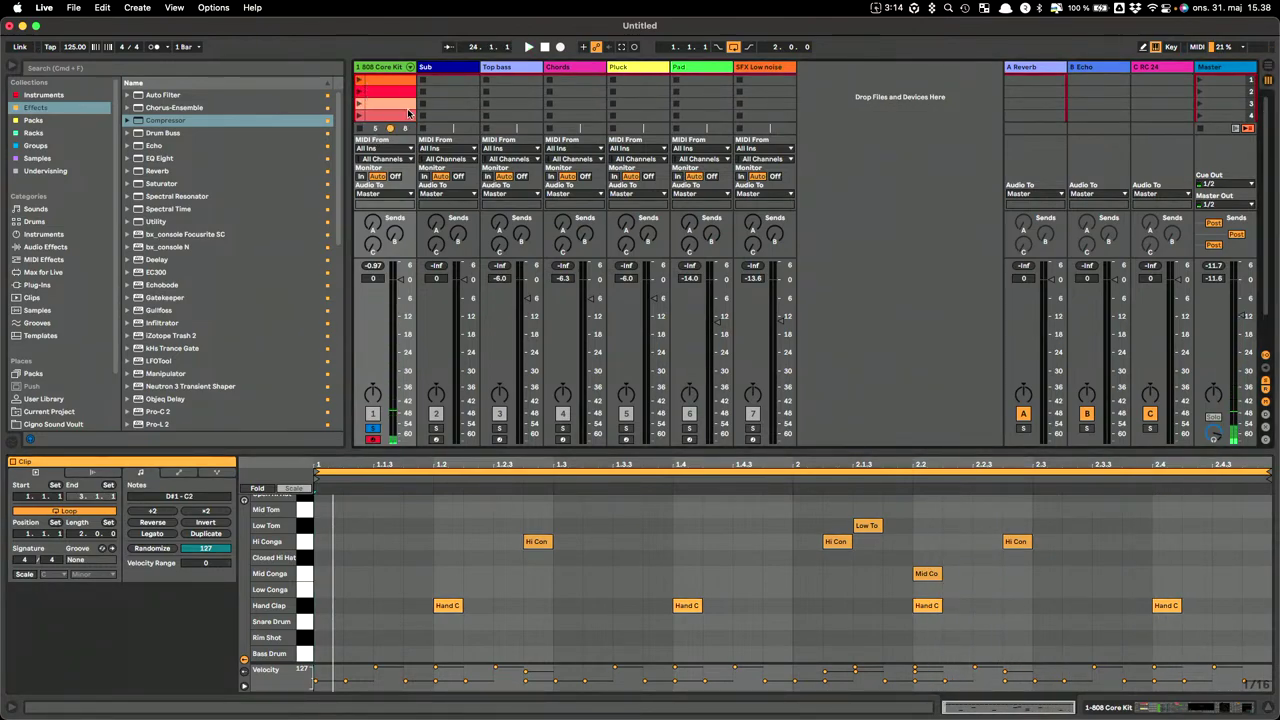
# Launch the first 808 Core Kit clip and turn off the drum track's solo in preparation for working on the Sub track.
pyautogui.click(359, 86)
pyautogui.click(458, 67)
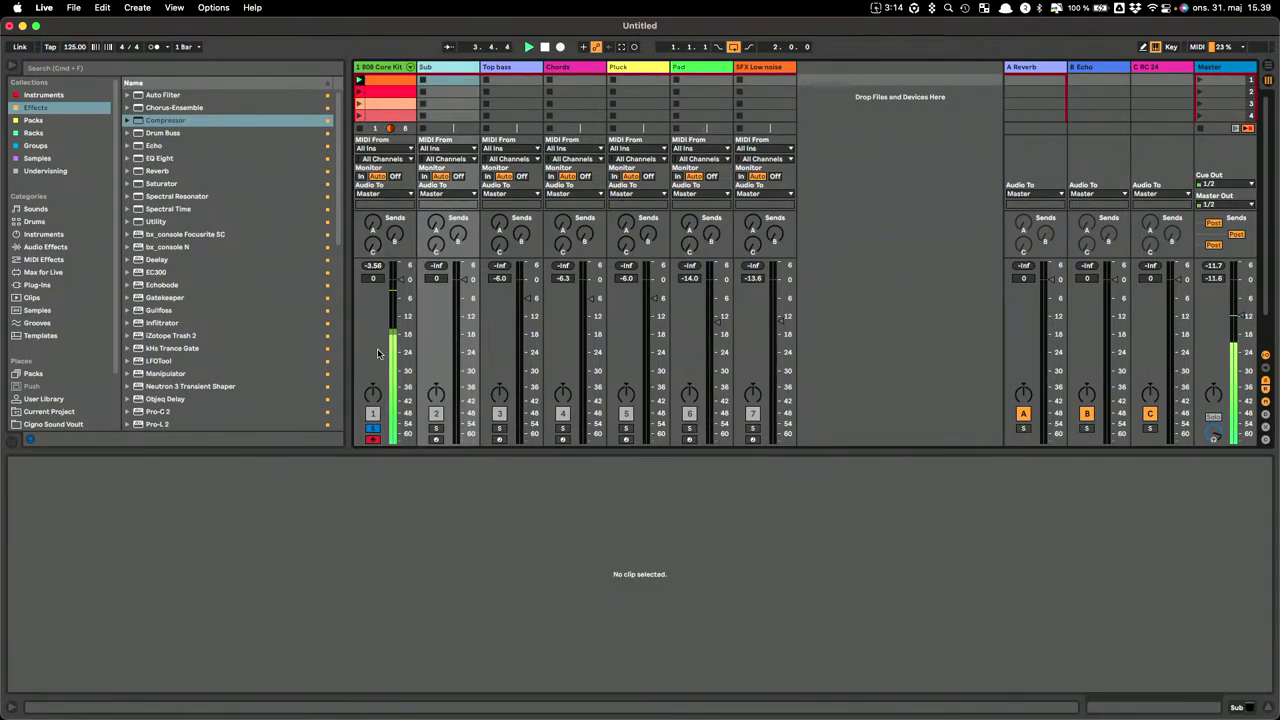
pyautogui.click(372, 428)
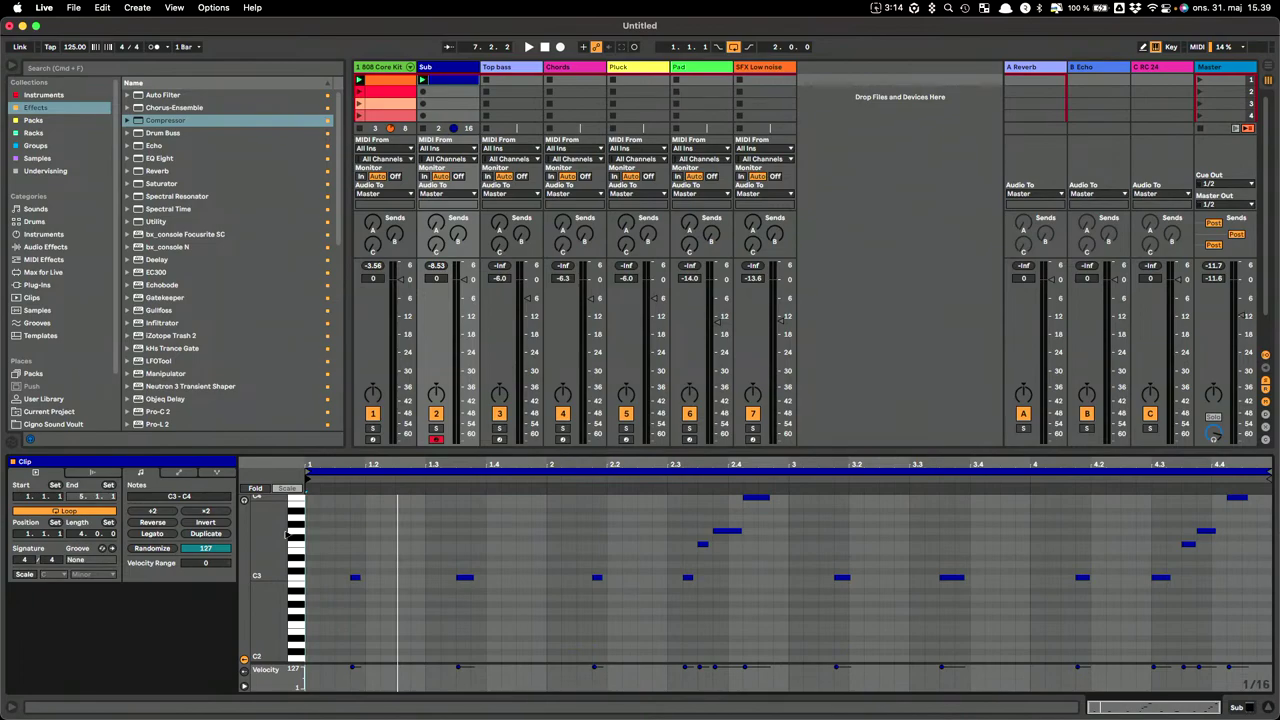
# During playback, try starting the Sub clip's bar-2 C4 note at 2.4.1 with the preceding G3 note shortened to one sixteenth.
pyautogui.press('space')
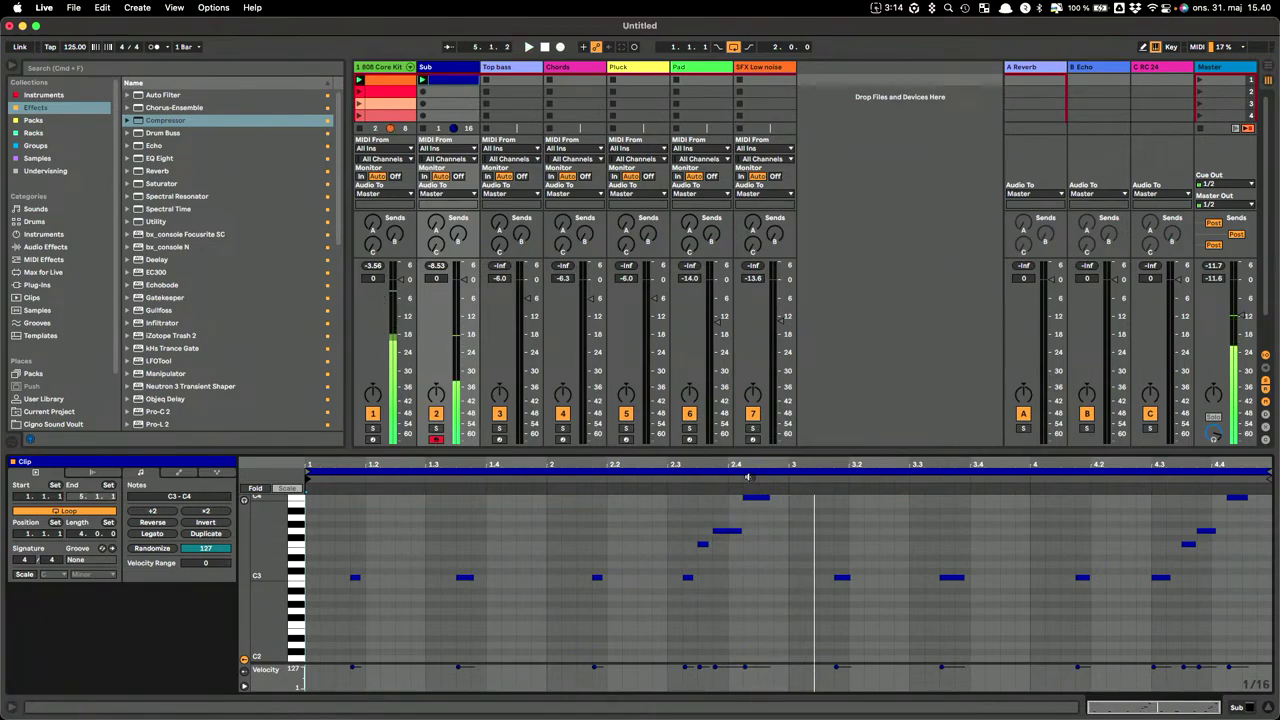
pyautogui.click(755, 498)
pyautogui.click(728, 531)
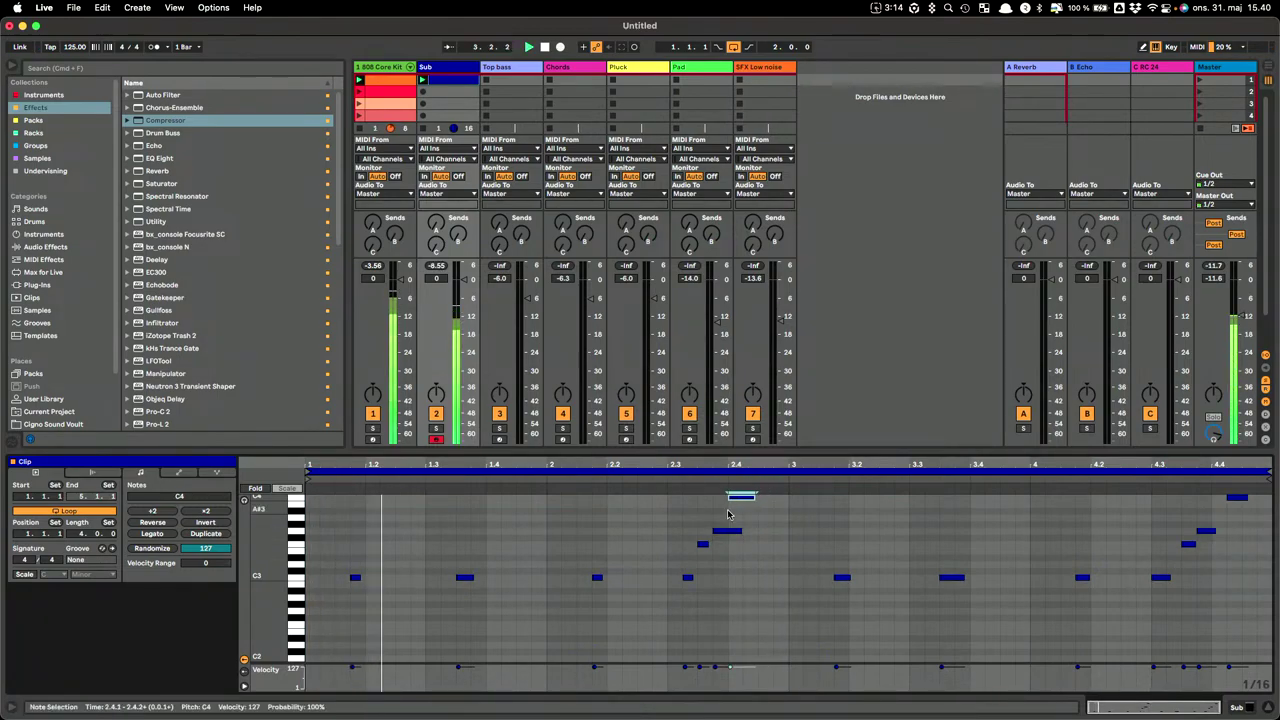
pyautogui.moveTo(741, 531); pyautogui.dragTo(726, 531)
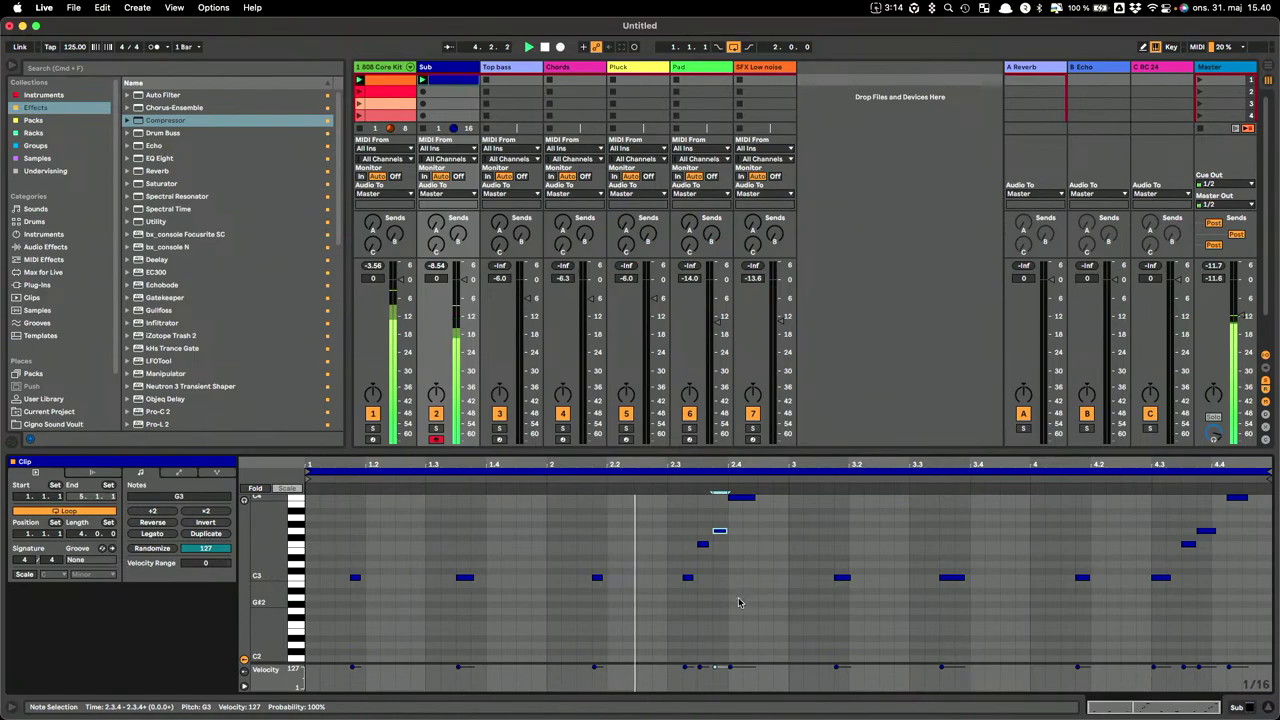
# Move the Sub clip's bar-2 C4 note to 2.4.3 and lengthen the G3 note at 2.3.4 until it meets it.
pyautogui.moveTo(734, 497); pyautogui.dragTo(764, 504)
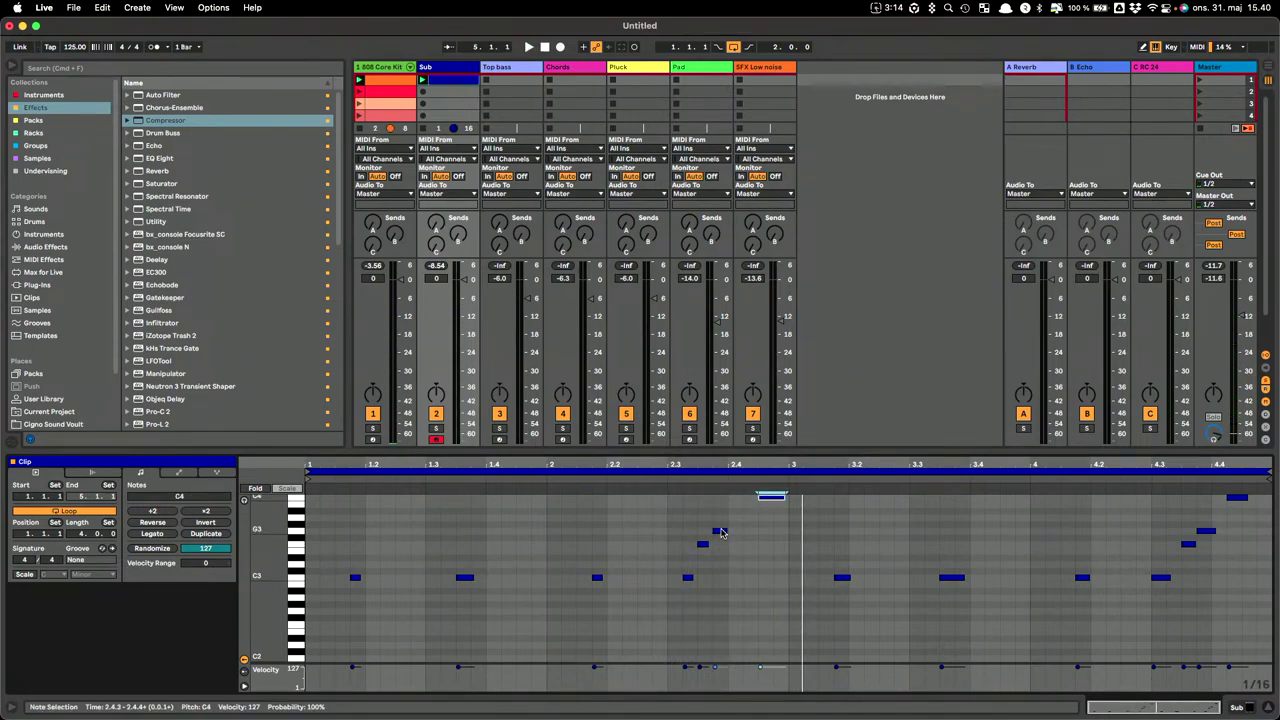
pyautogui.moveTo(721, 531); pyautogui.dragTo(757, 531)
pyautogui.press('space')
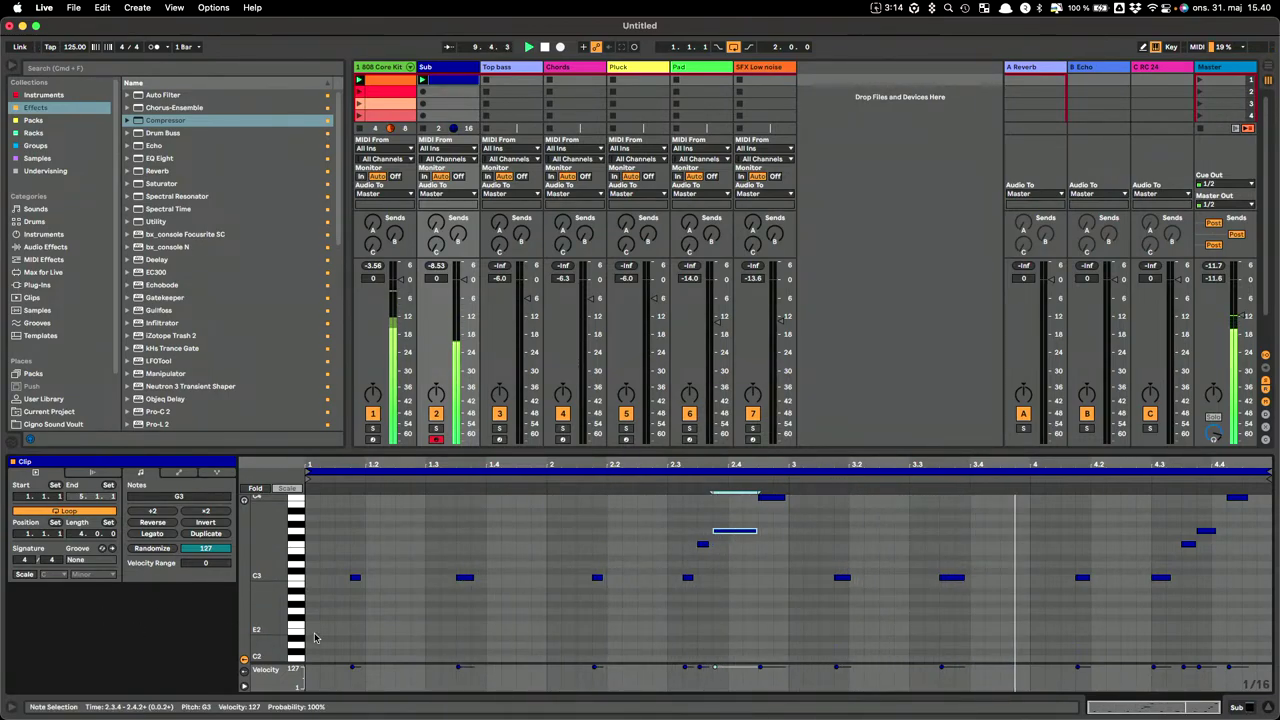
# Add a C2 note at 1.1.1 in the Sub clip, three sixteenths long.
pyautogui.scroll(-3, 347, 619)
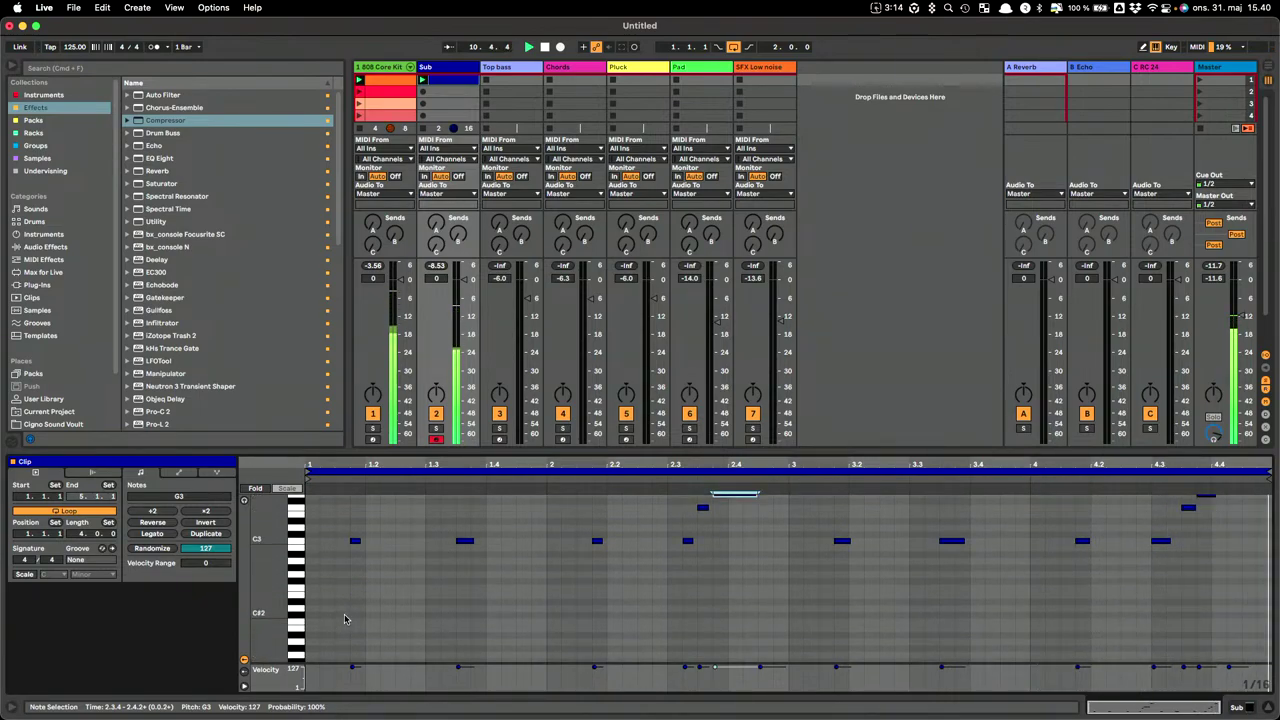
pyautogui.doubleClick(311, 621)
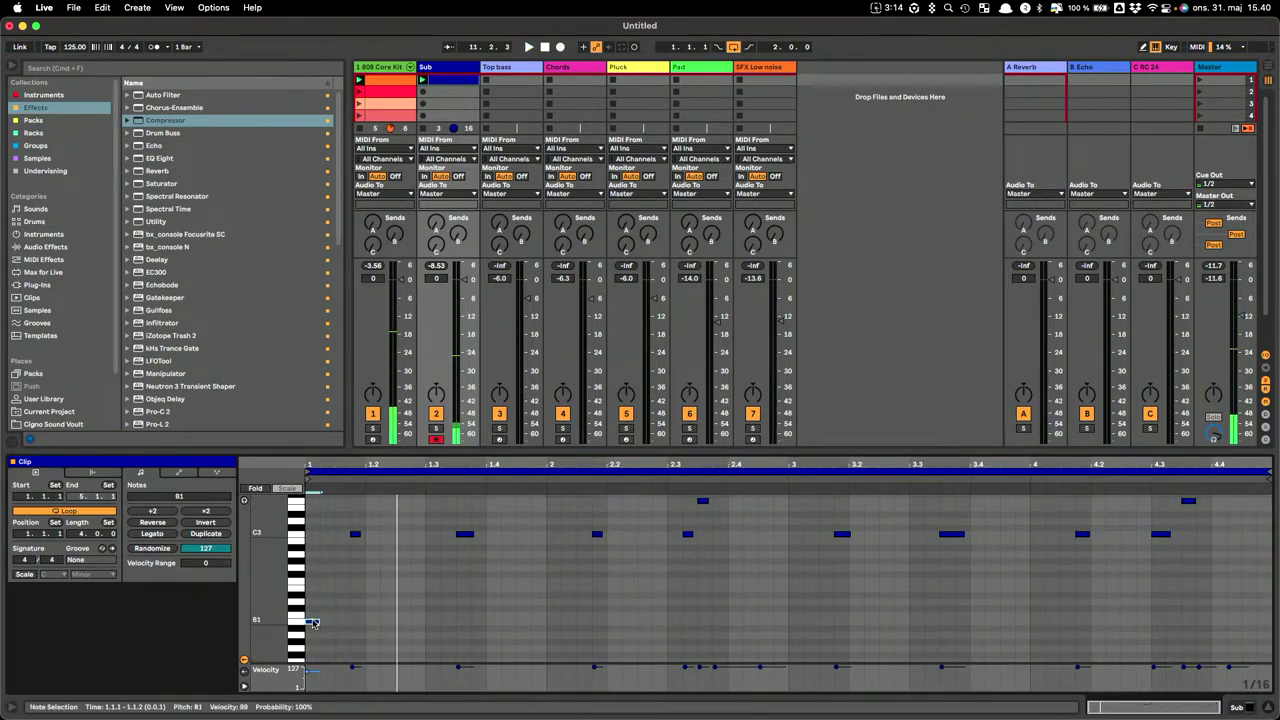
pyautogui.moveTo(314, 621); pyautogui.dragTo(337, 614)
pyautogui.click(323, 617)
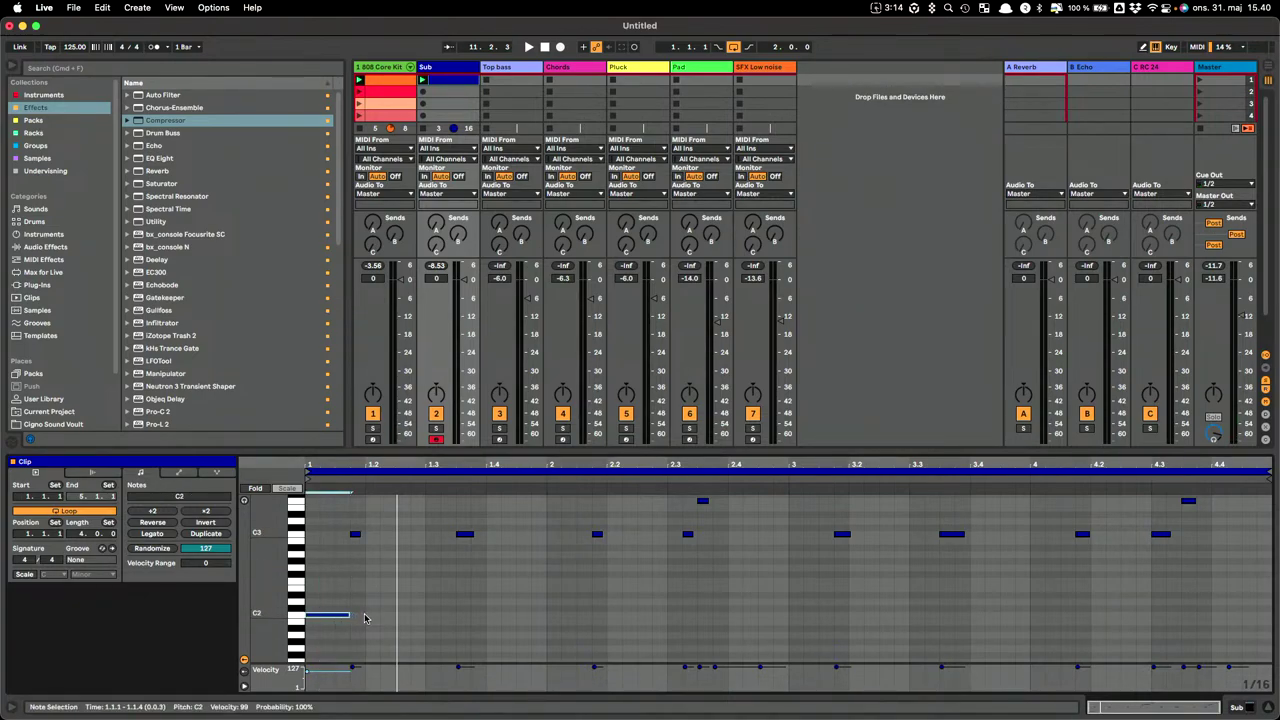
# Duplicate the C2 note to 1.2.1 and 1.3.1, shortening the third note to two sixteenths.
pyautogui.press('super+d')
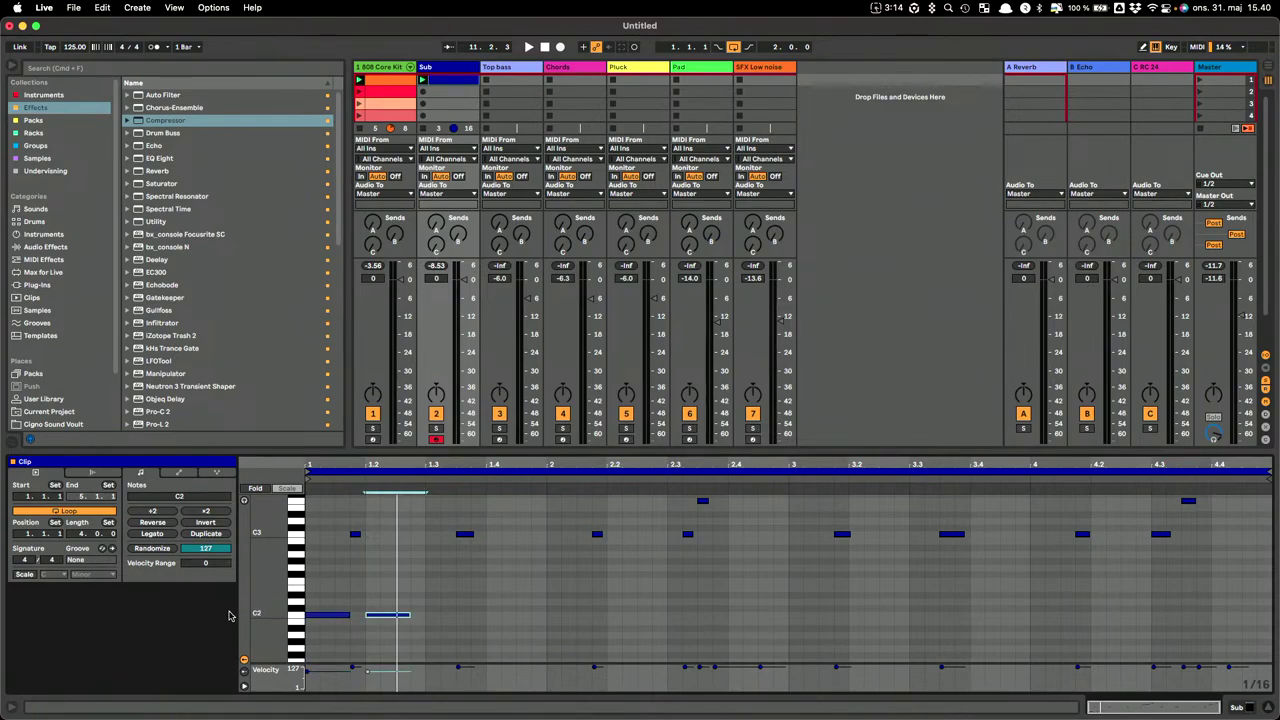
pyautogui.press('super+d')
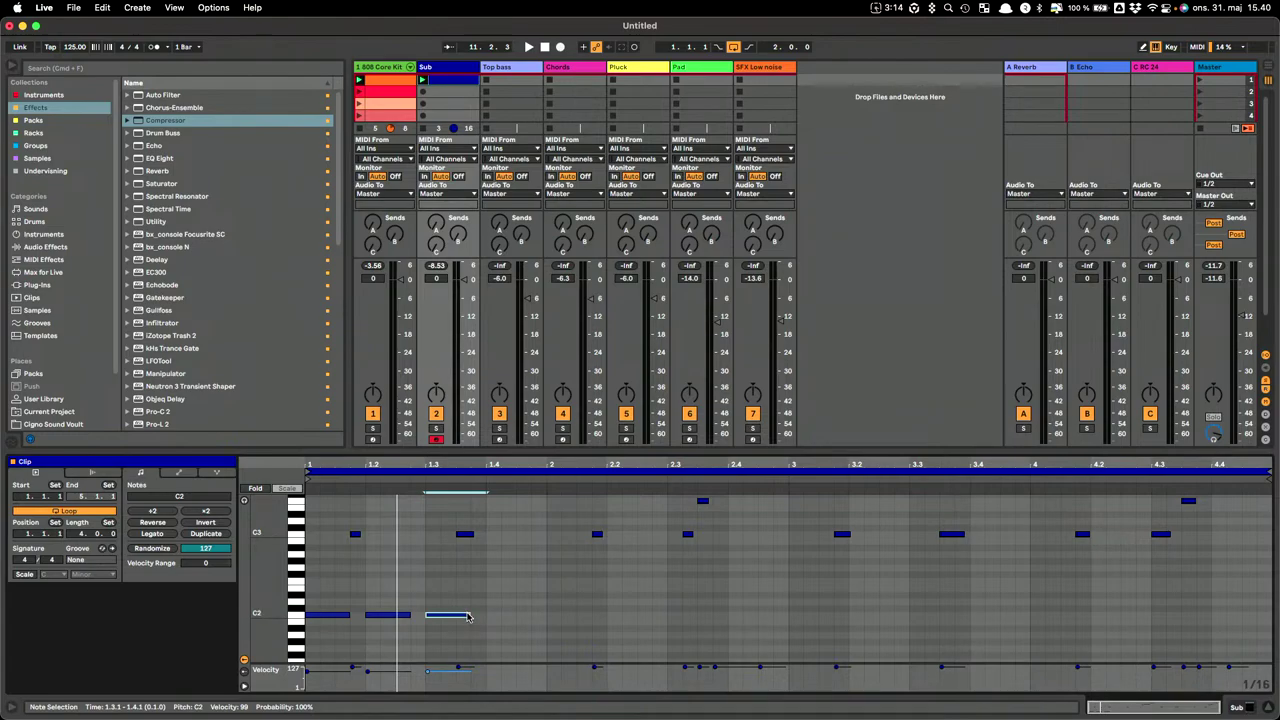
pyautogui.moveTo(468, 616); pyautogui.dragTo(455, 616)
# Select the three C2 notes and duplicate the group twice, so the copies start at 1.4.1 and 2.3.1.
pyautogui.moveTo(485, 617); pyautogui.dragTo(263, 625)
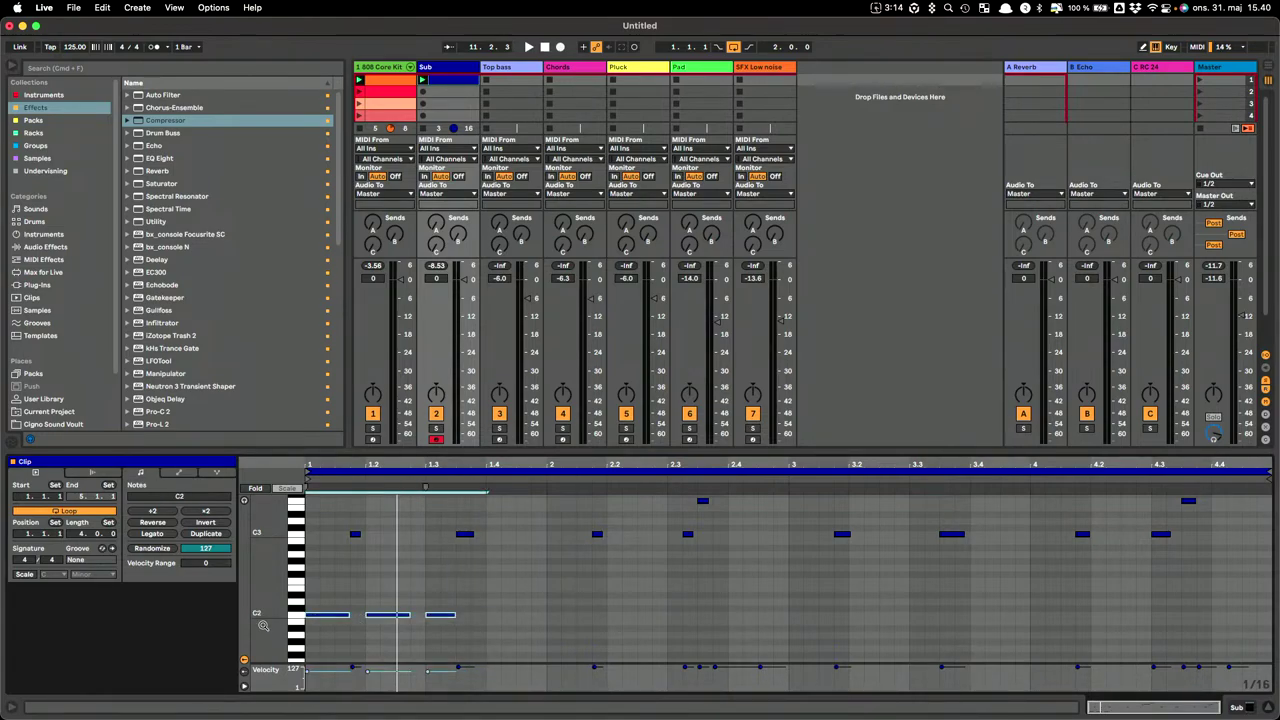
pyautogui.press('super+d')
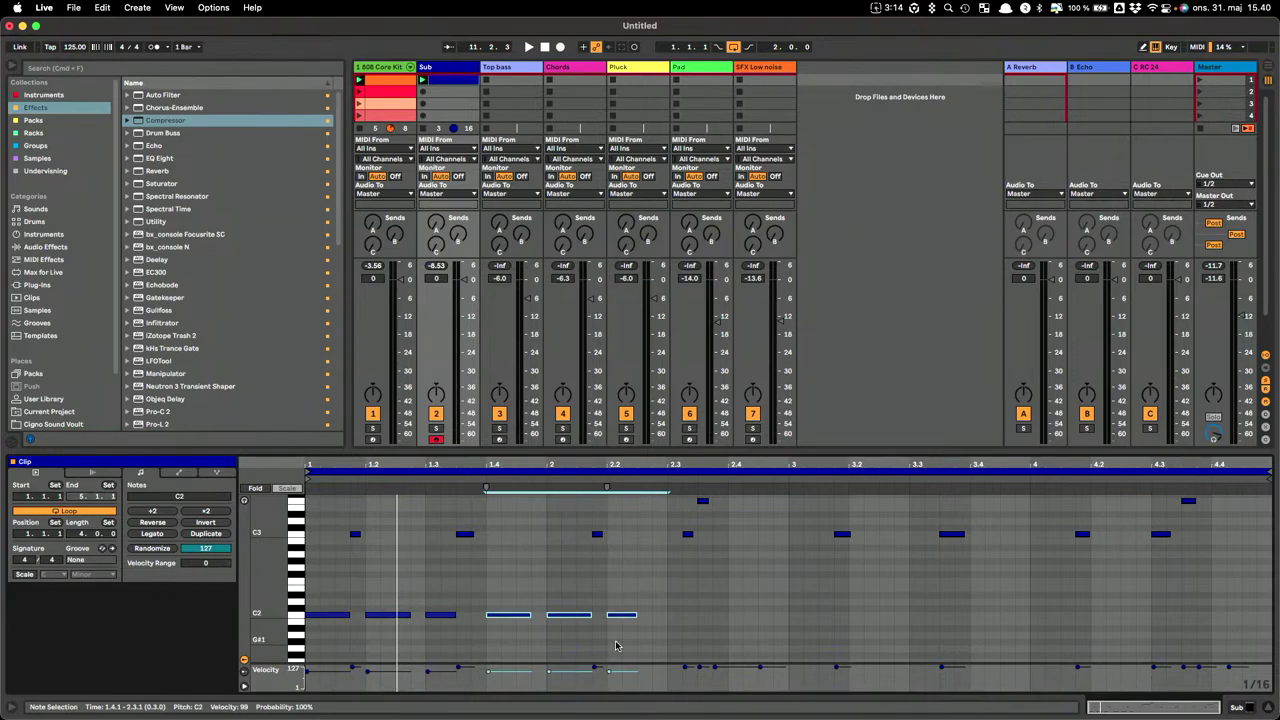
pyautogui.press('super+d')
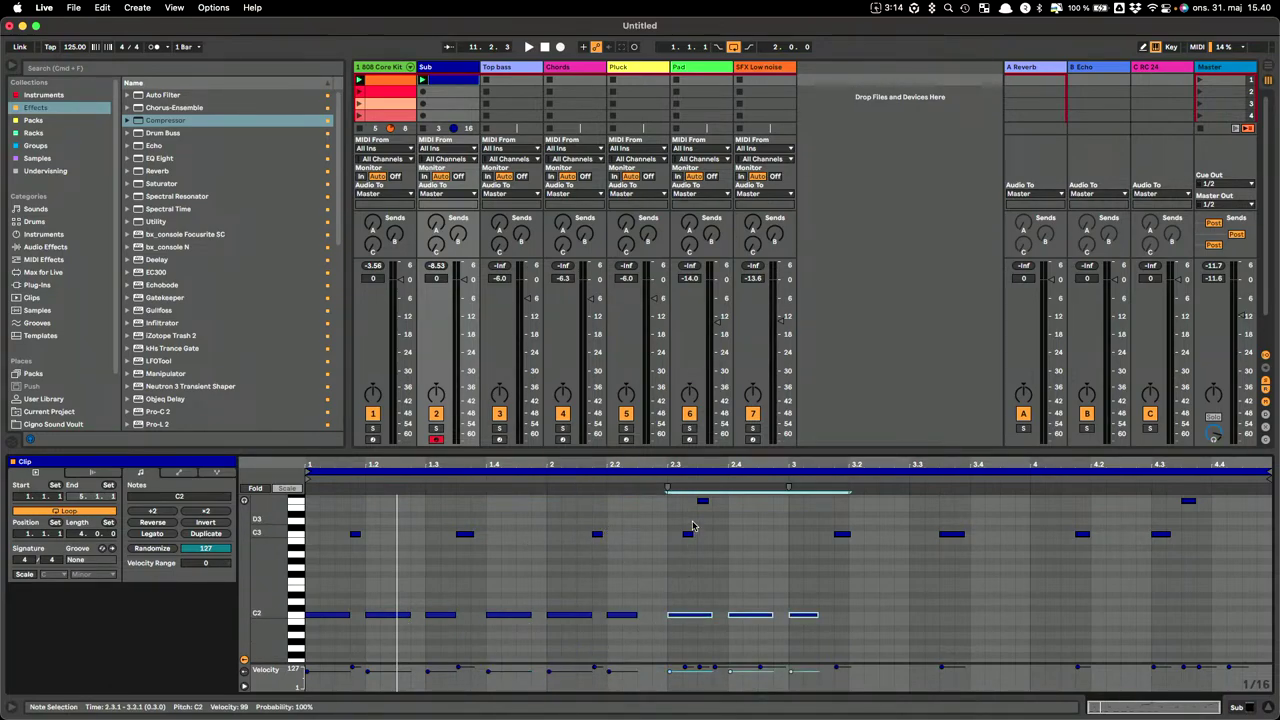
# Delete the C2 notes at 2.3.1 and 3.1.1, and duplicate the two-bar C2 pattern into bars 3 and 4 for playback.
pyautogui.doubleClick(690, 616)
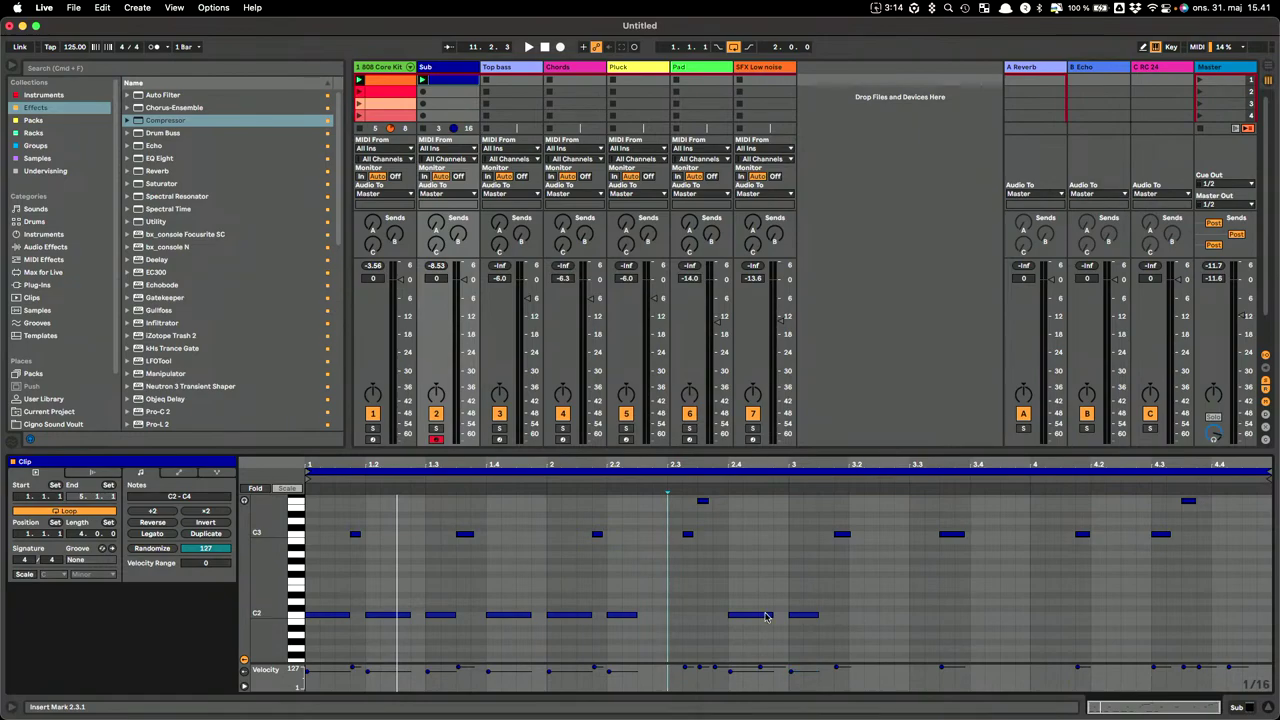
pyautogui.moveTo(789, 618); pyautogui.dragTo(240, 598)
pyautogui.moveTo(838, 598); pyautogui.dragTo(243, 645)
pyautogui.press('Delete')
pyautogui.press('super+d')
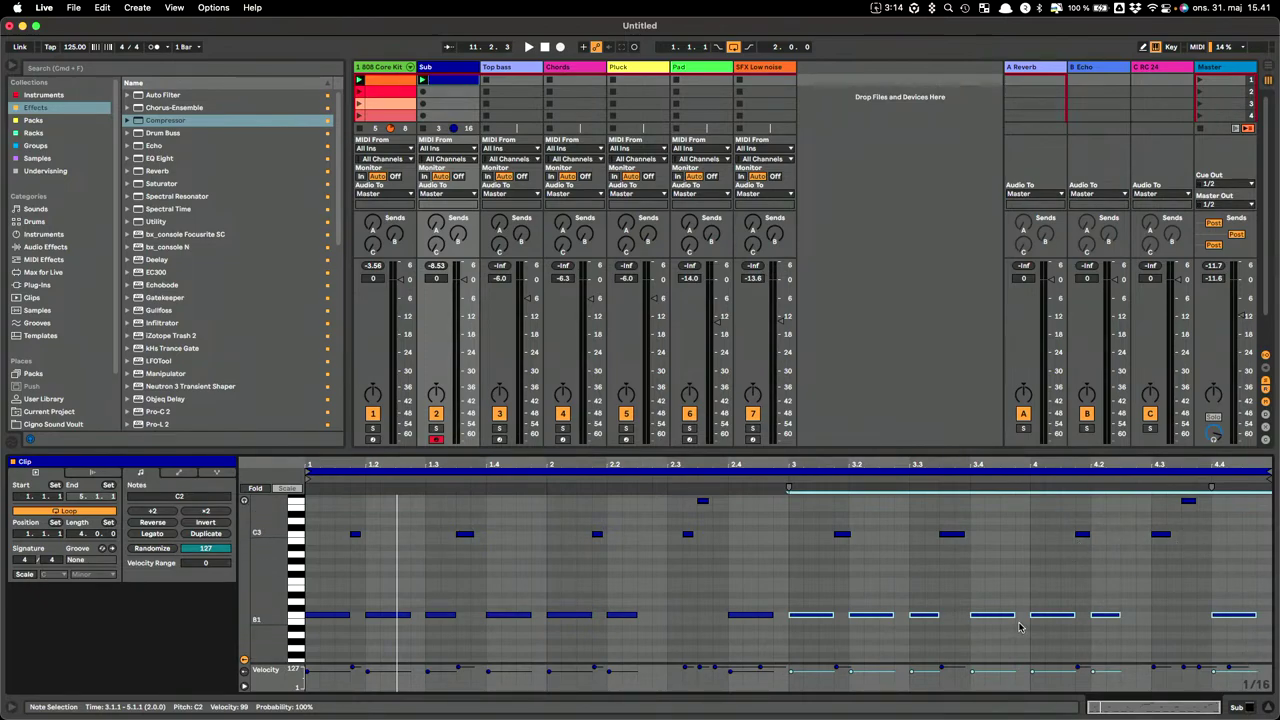
pyautogui.press('space')
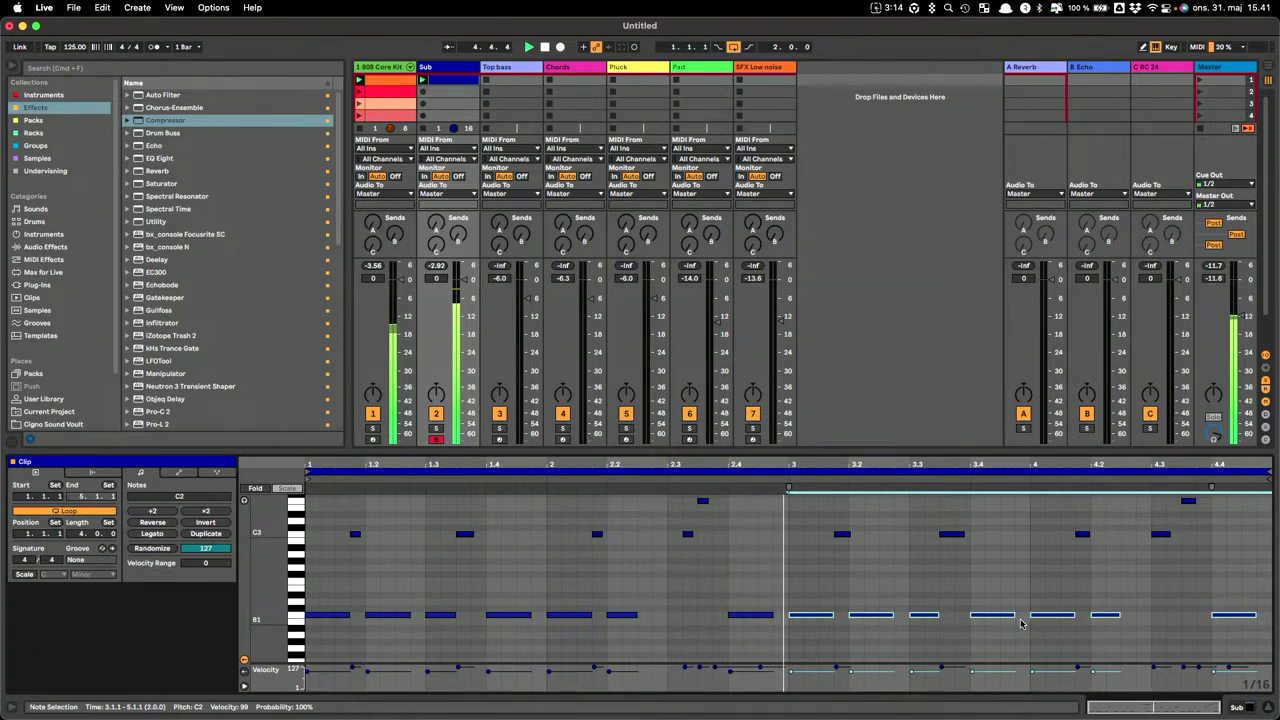
# Delete the C2 notes at 2.4.1 and 4.4.1 from the Sub clip.
pyautogui.scroll(4, 777, 576)
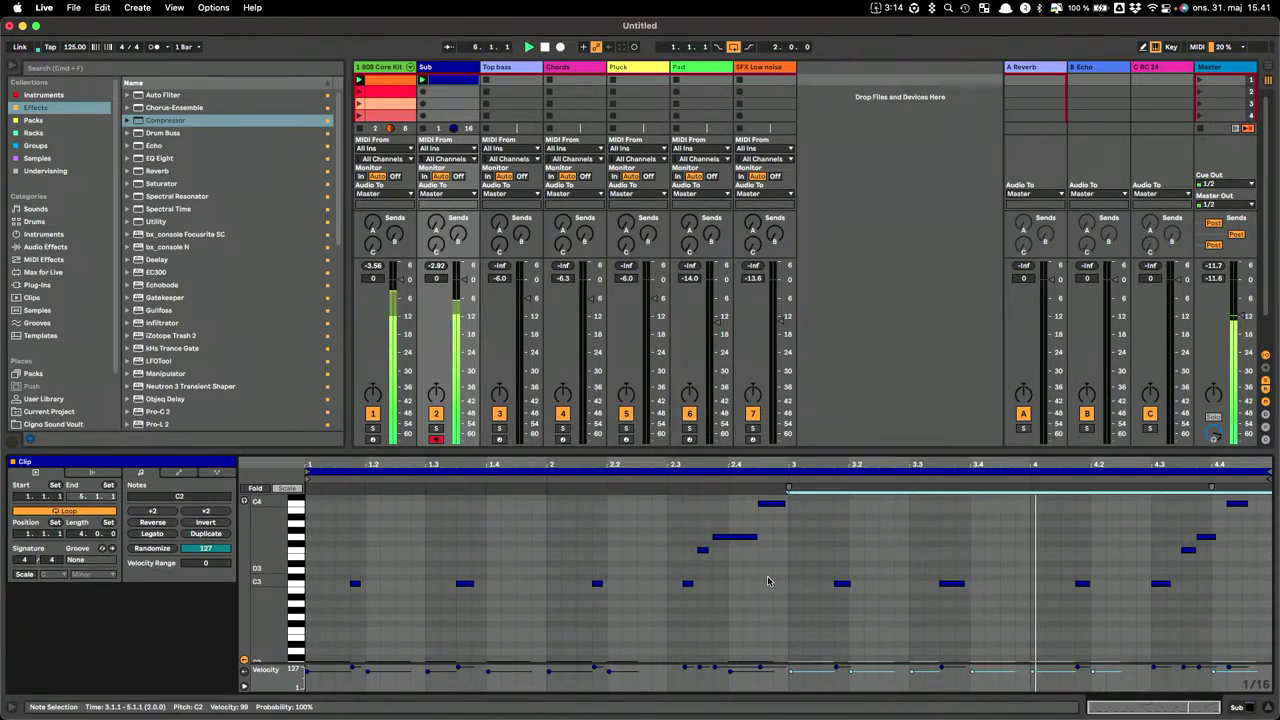
pyautogui.scroll(-1, 769, 581)
pyautogui.moveTo(766, 615); pyautogui.dragTo(736, 692)
pyautogui.press('Delete')
pyautogui.click(1234, 651)
pyautogui.press('Delete')
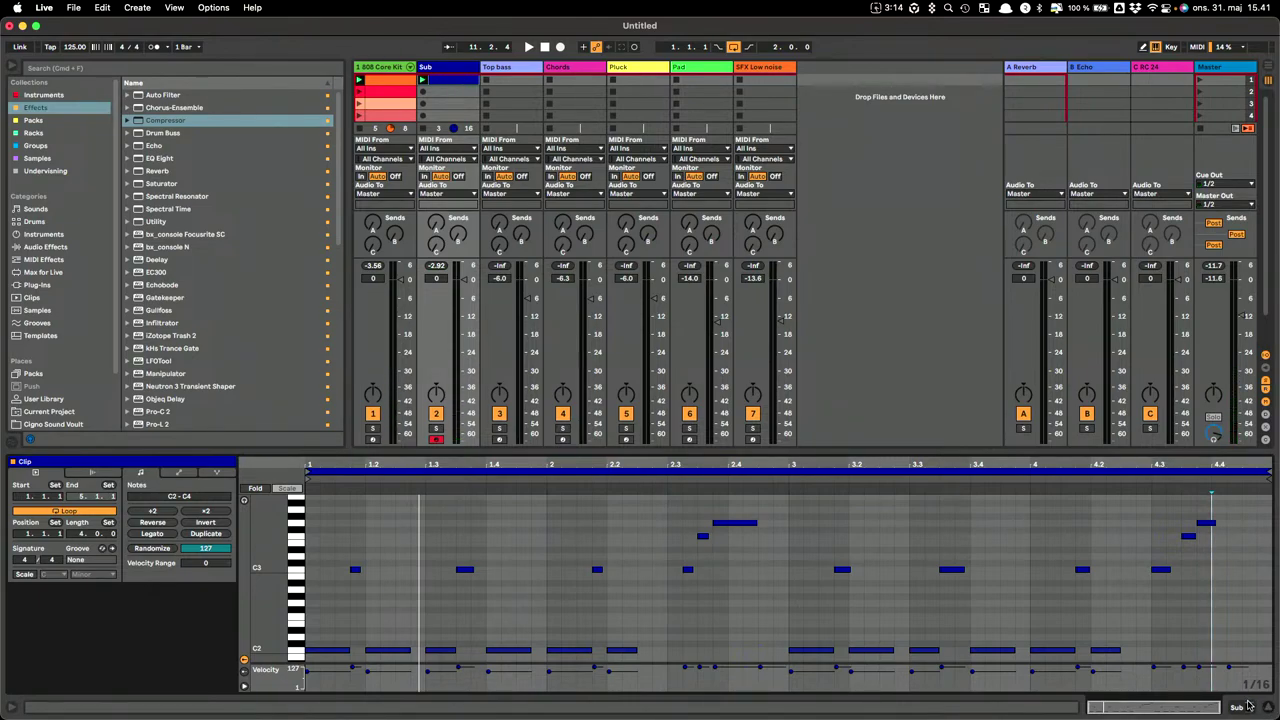
# Show the Sub track's devices and add a Compressor after Zebra2.
pyautogui.click(1248, 706)
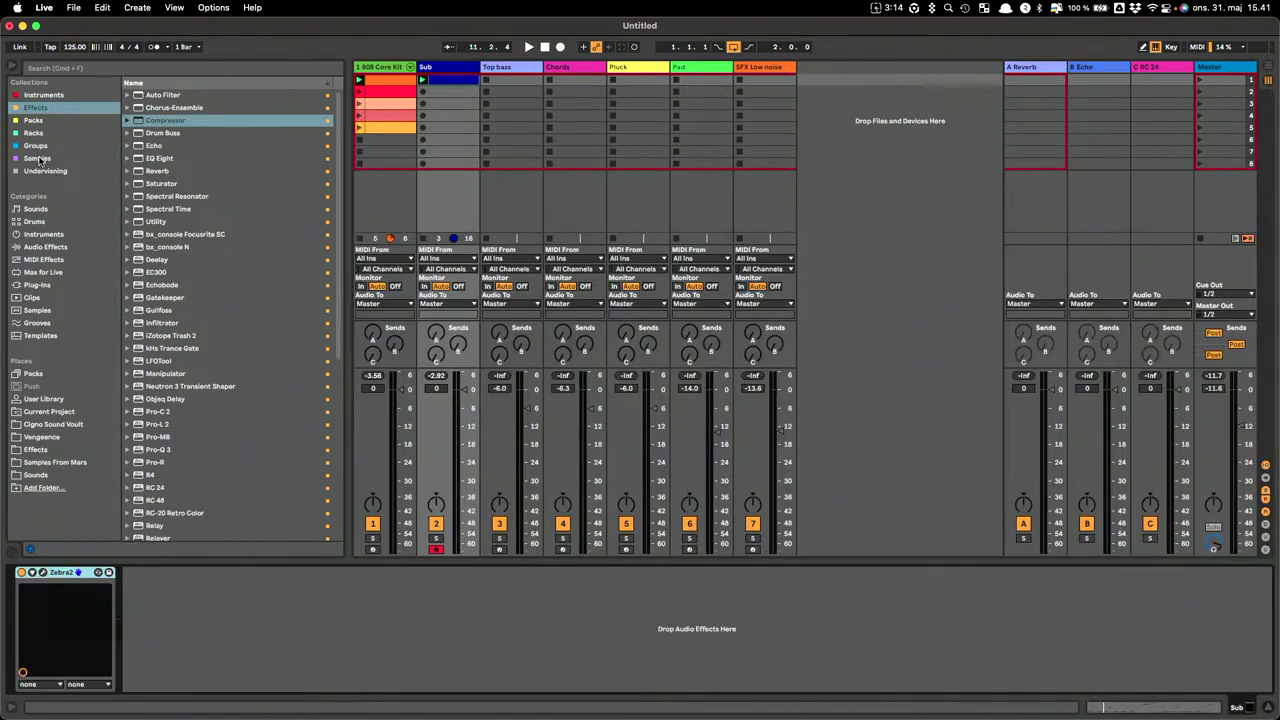
pyautogui.click(163, 122)
pyautogui.moveTo(444, 96); pyautogui.dragTo(443, 95)
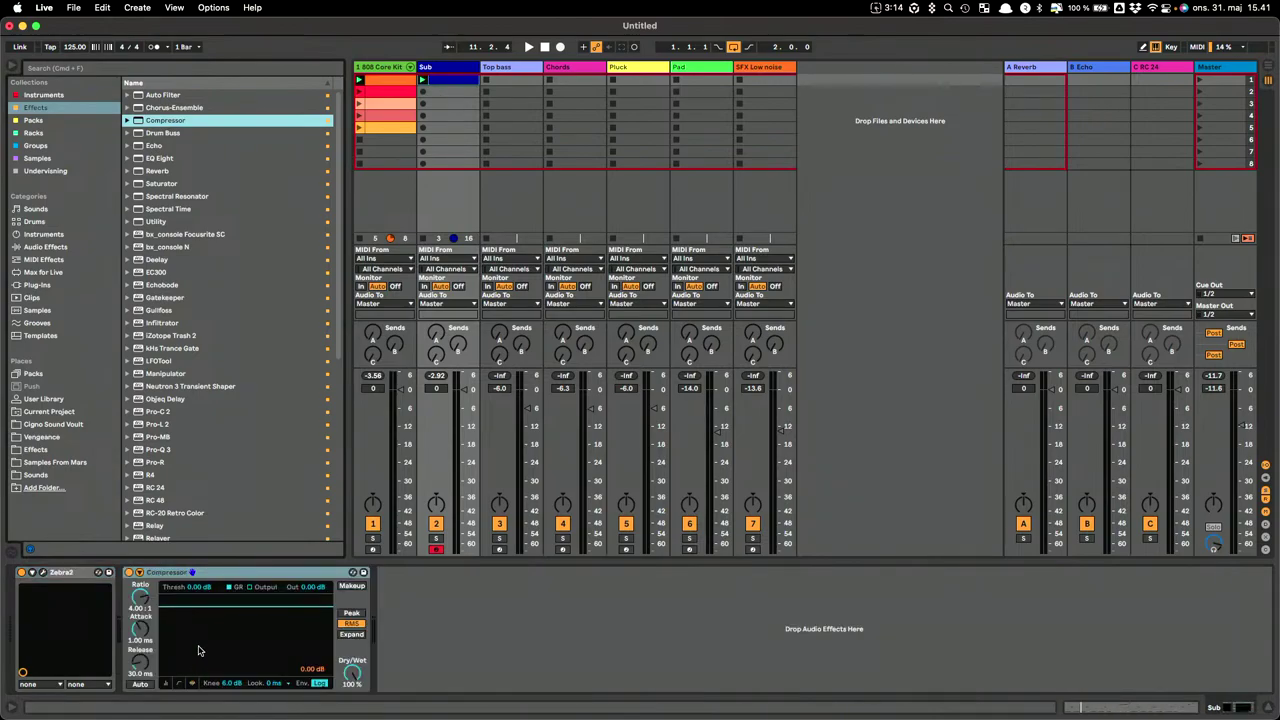
# Enable the Sub Compressor's sidechain with 1-808 Core Kit as its source, using the Bass Drum's Pre FX signal.
pyautogui.click(142, 586)
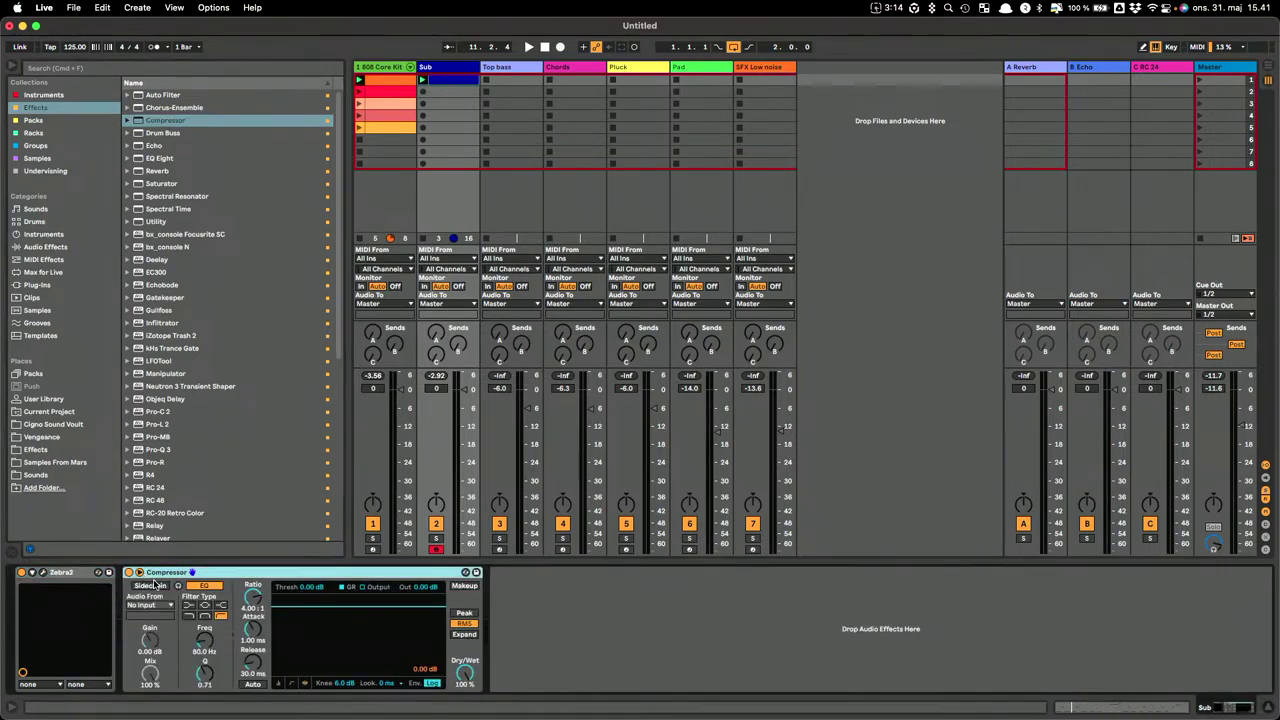
pyautogui.click(160, 607)
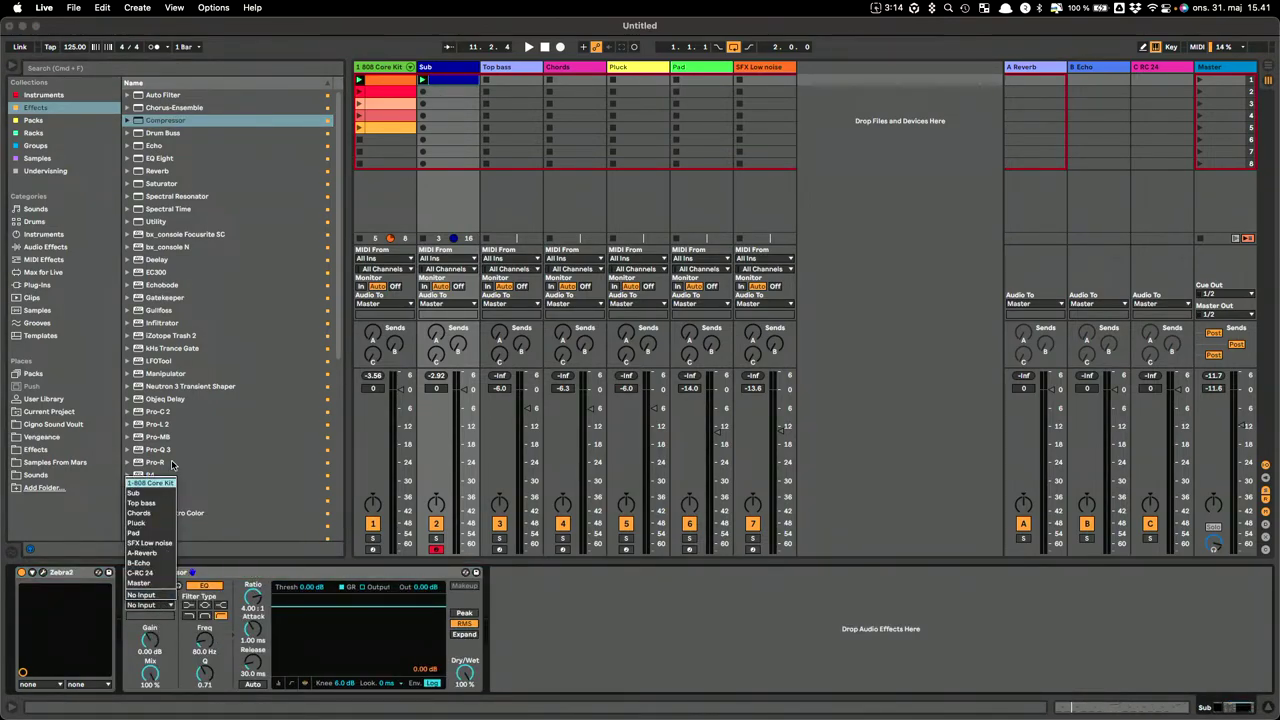
pyautogui.click(160, 500)
pyautogui.click(152, 612)
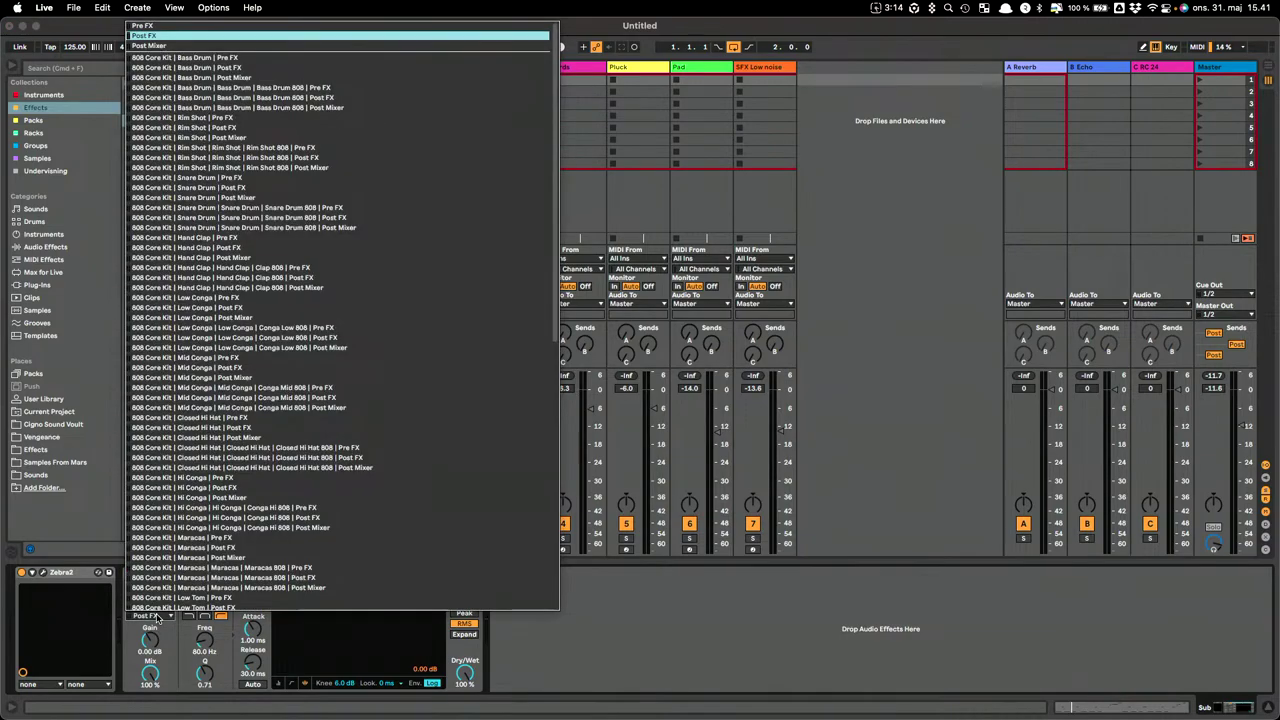
pyautogui.click(160, 84)
# During playback, set the Sub Compressor's threshold to -40.3 dB and its sidechain filter to band-pass.
pyautogui.press('space')
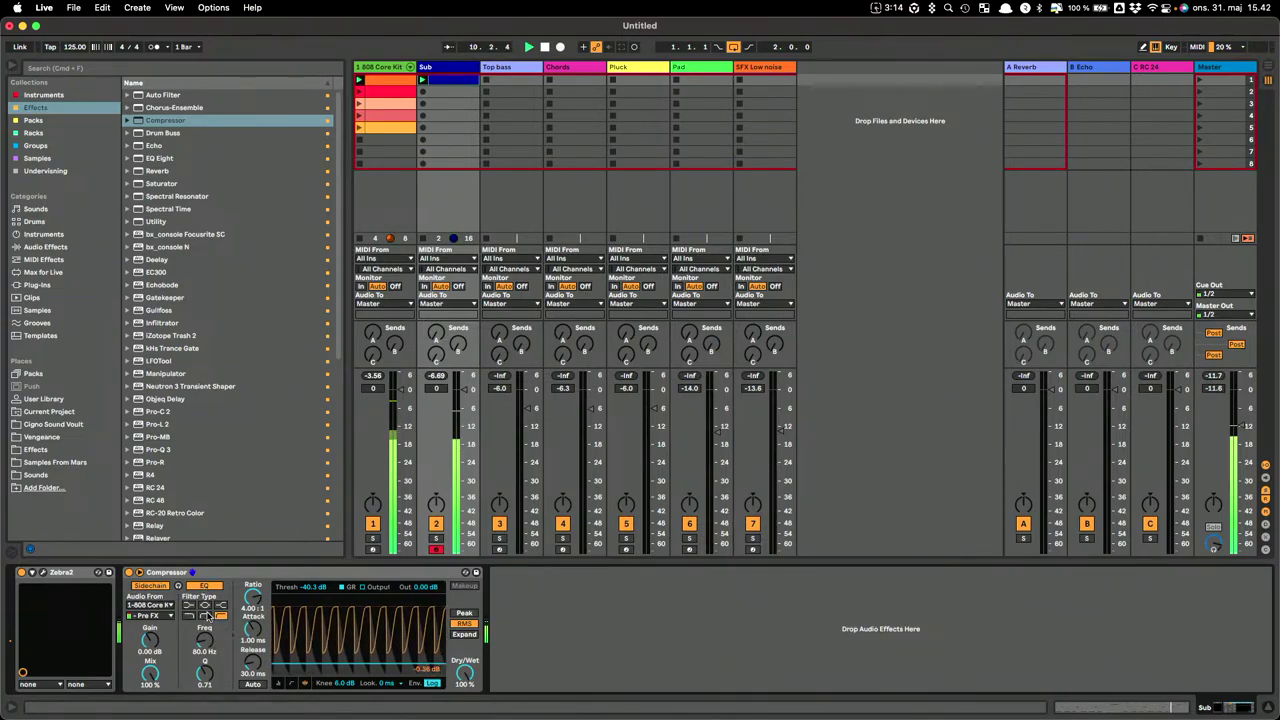
pyautogui.click(207, 617)
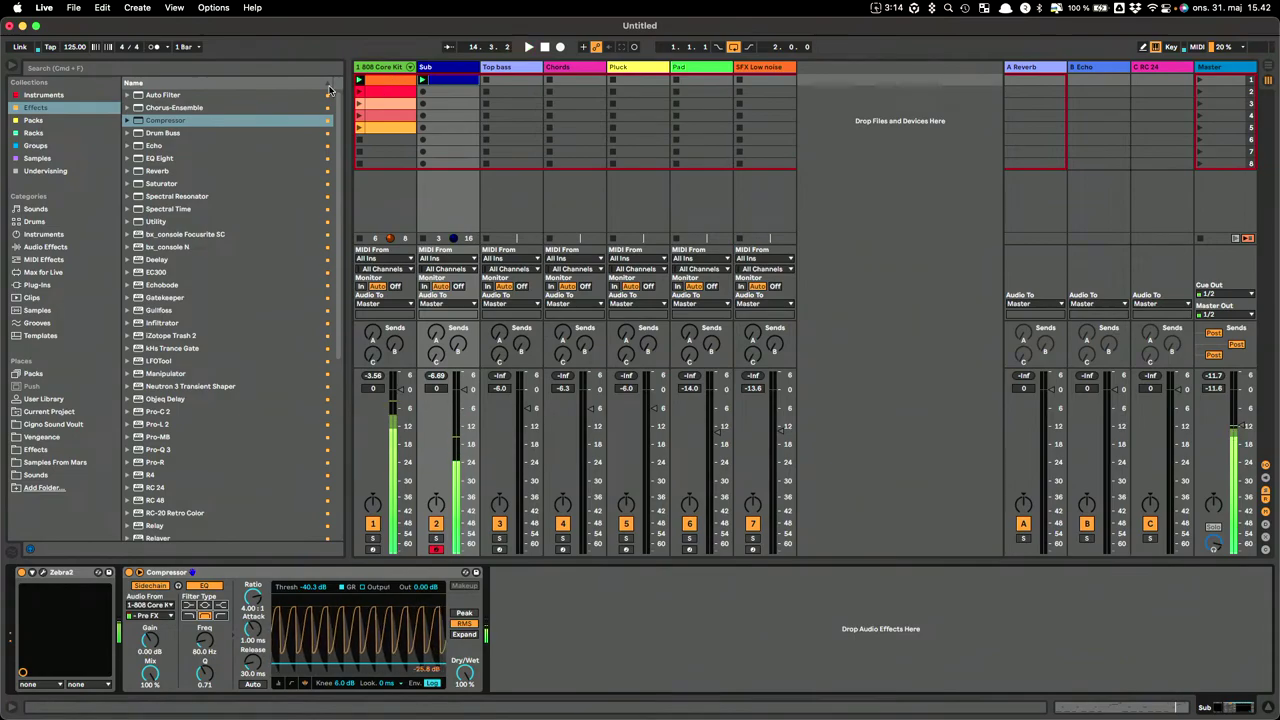
# Launch the third and fourth 808 Core Kit clips in turn while balancing the Sub track's volume to -4.3 dB.
pyautogui.click(361, 105)
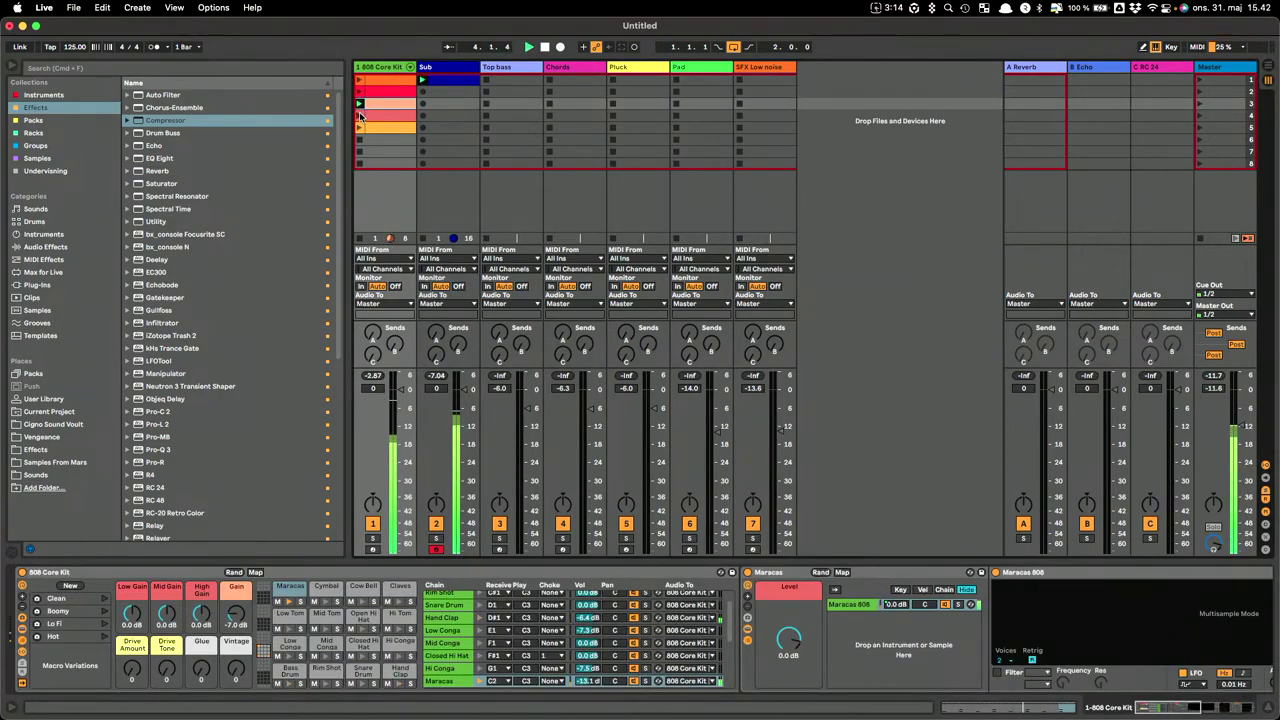
pyautogui.moveTo(458, 402); pyautogui.dragTo(458, 418)
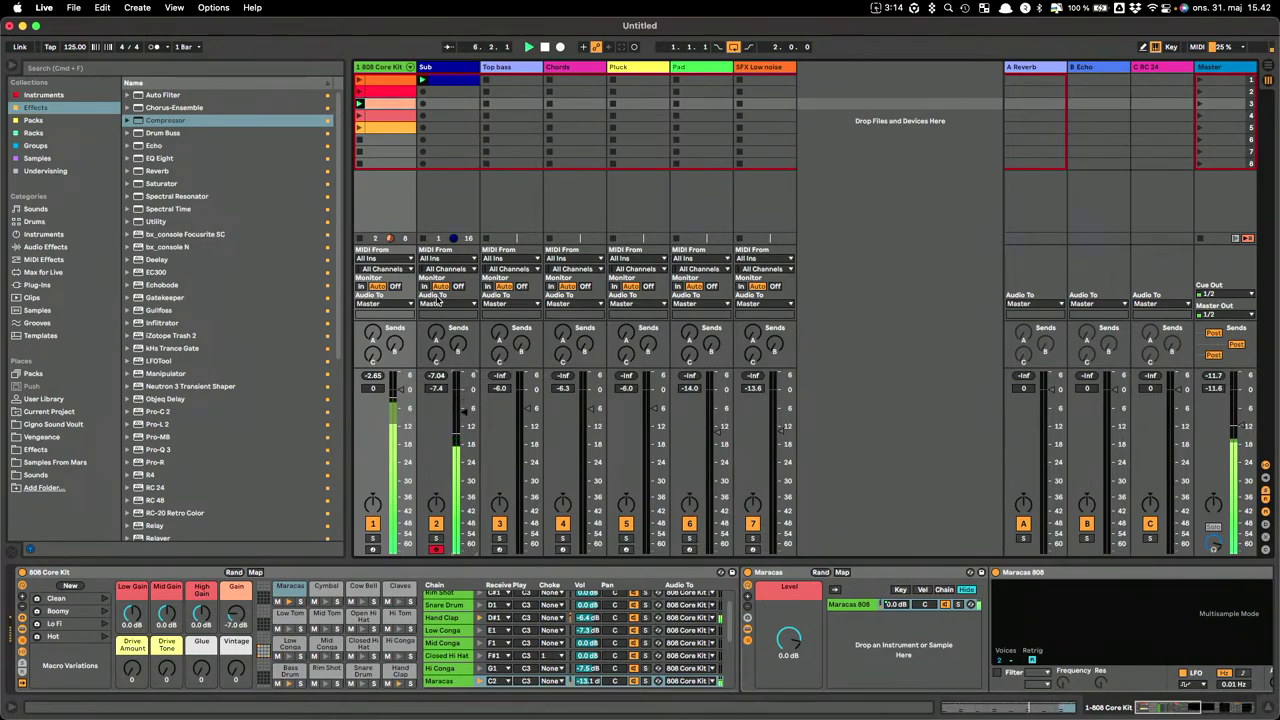
pyautogui.click(361, 115)
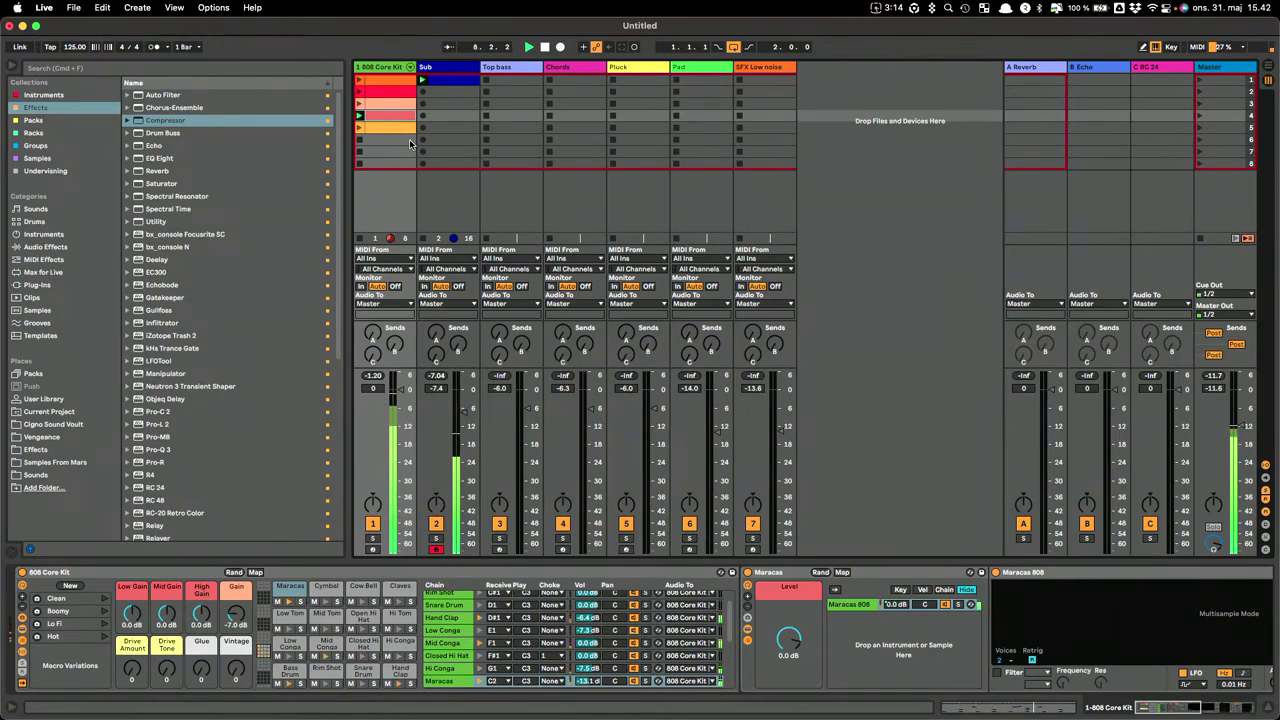
pyautogui.moveTo(450, 405); pyautogui.dragTo(450, 391)
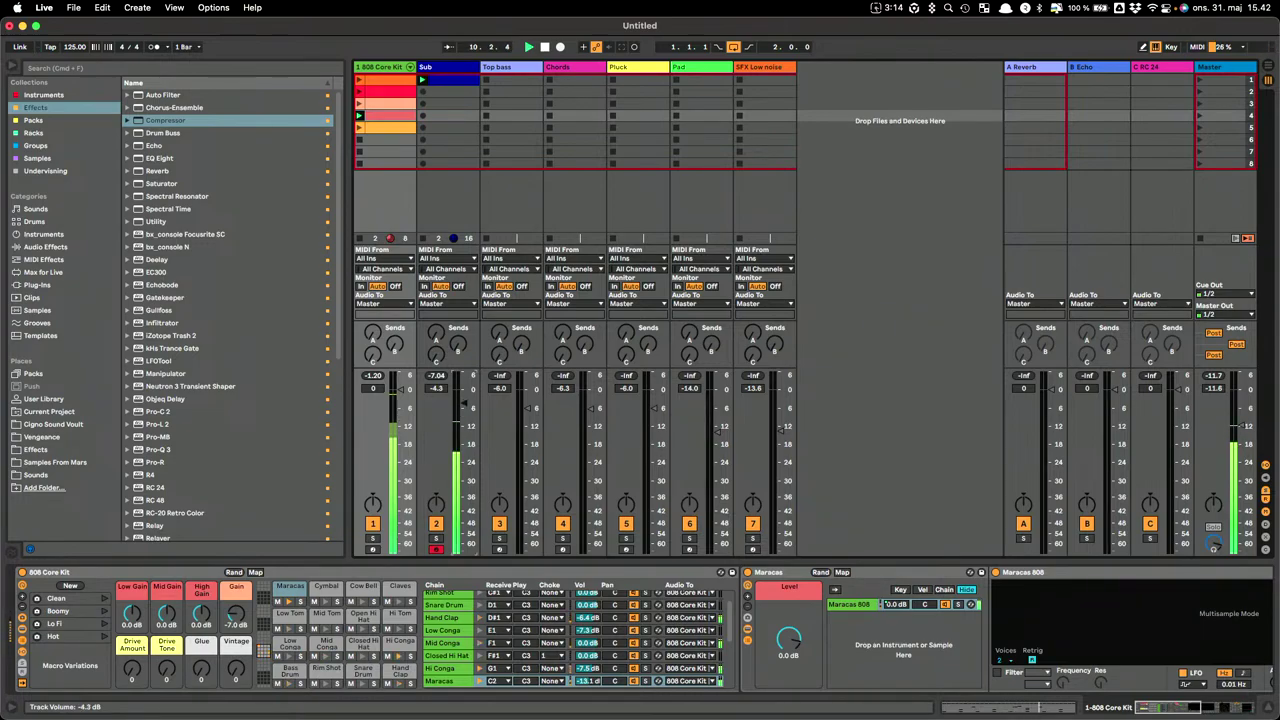
# Select the Top bass track and arm it for recording.
pyautogui.click(518, 450)
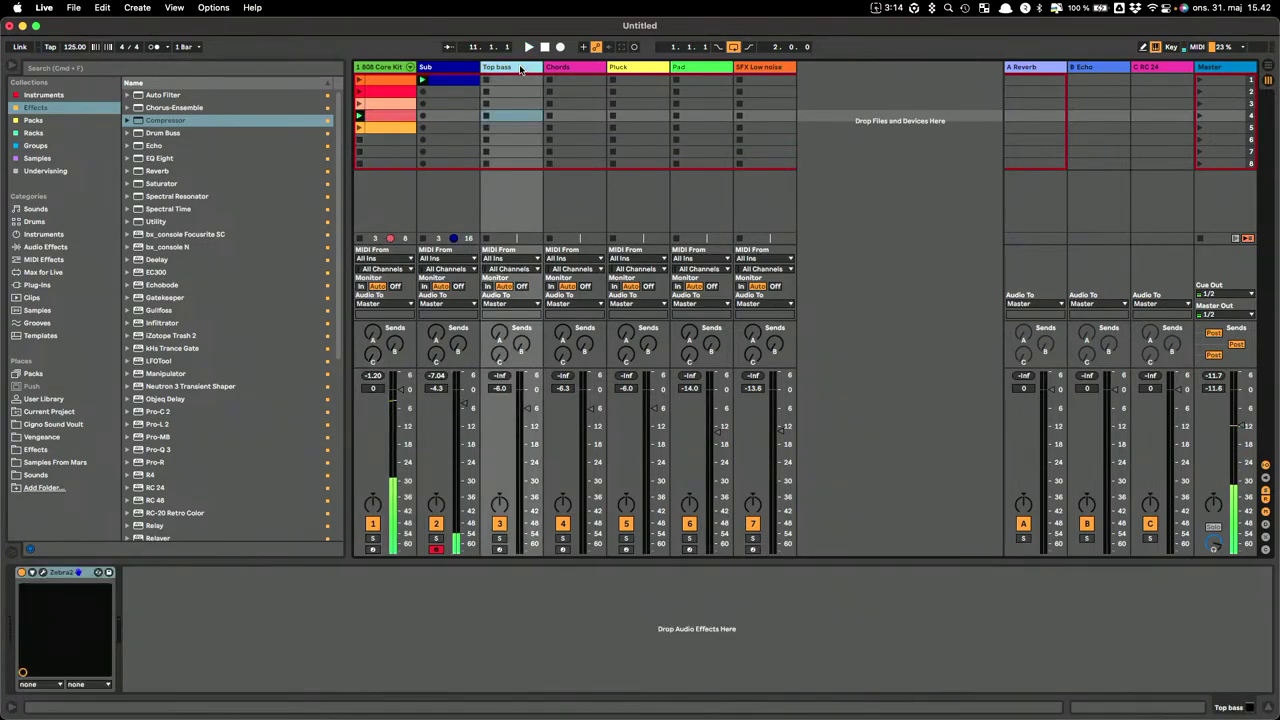
pyautogui.click(503, 549)
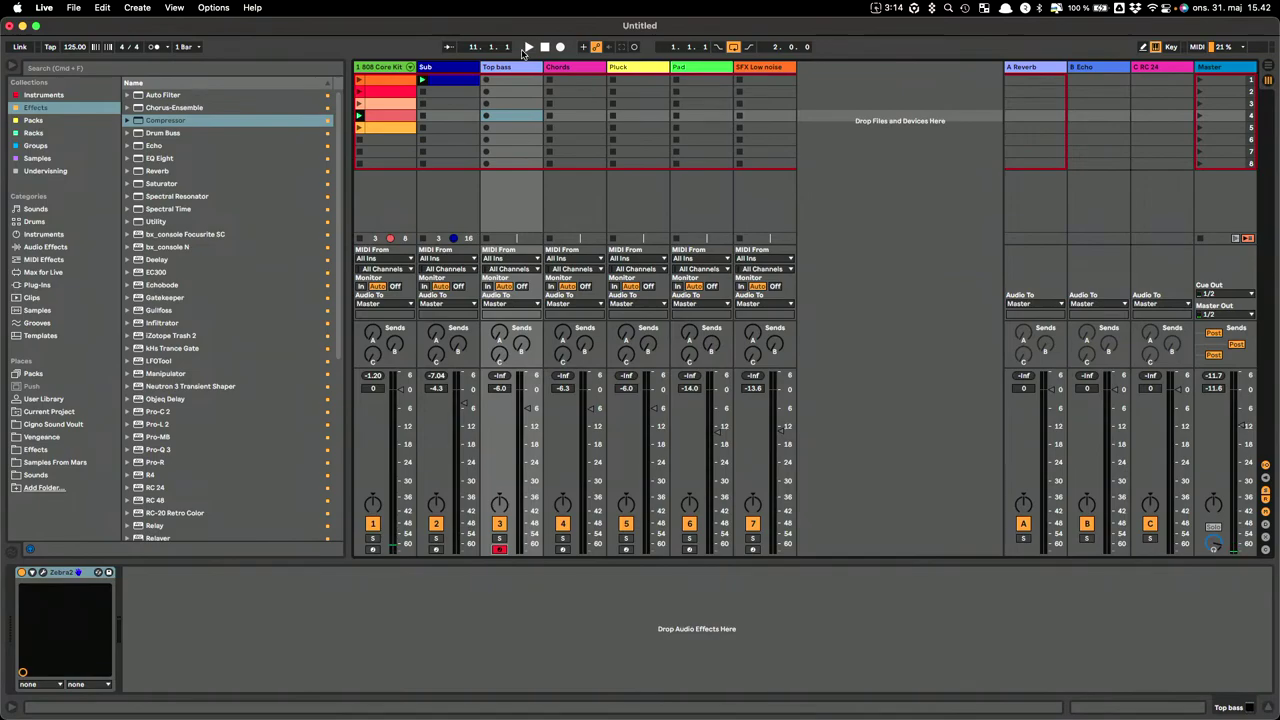
# Add an EQ Eight after the Compressor on the Sub track and solo the track.
pyautogui.click(449, 68)
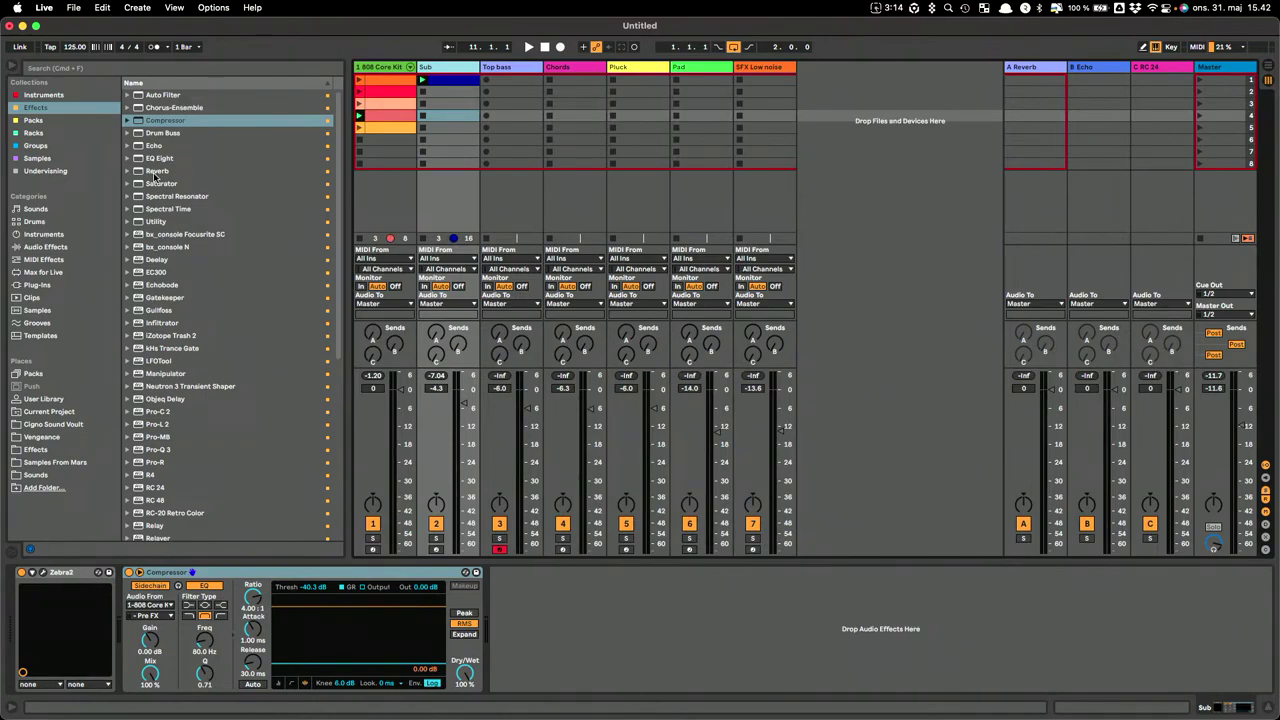
pyautogui.moveTo(160, 159); pyautogui.dragTo(617, 663)
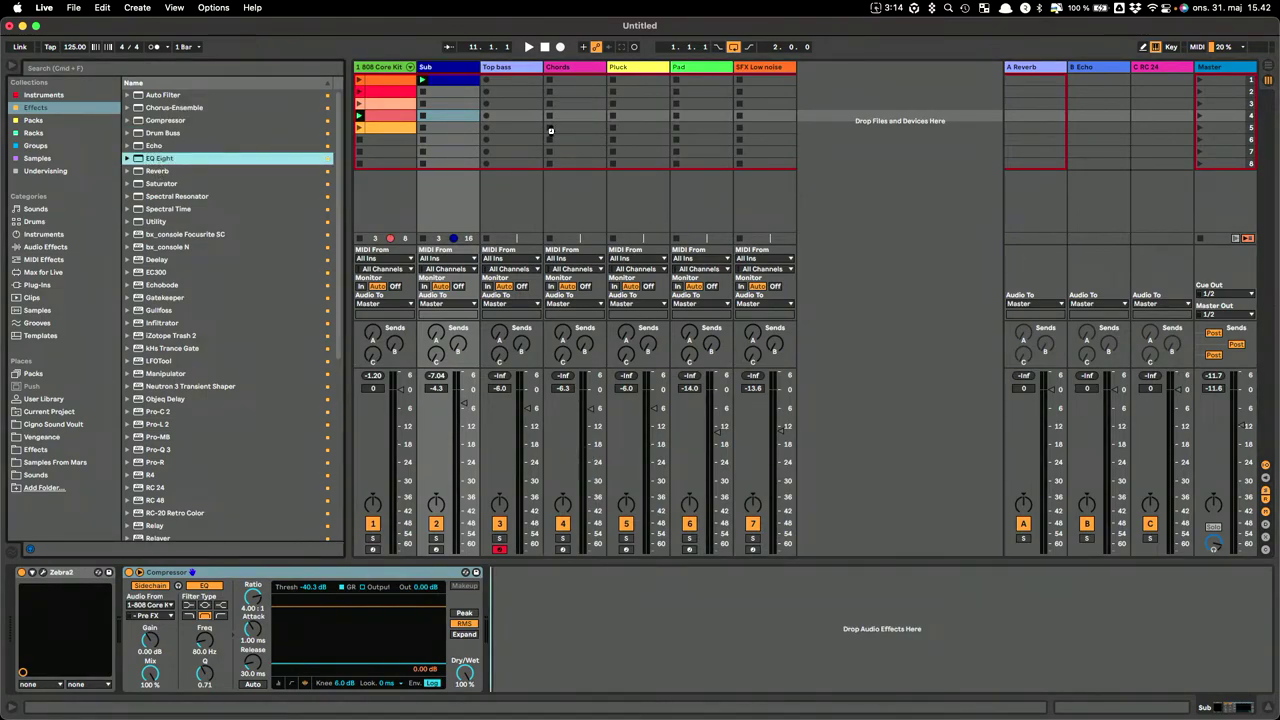
pyautogui.moveTo(564, 151); pyautogui.dragTo(453, 490)
pyautogui.click(436, 539)
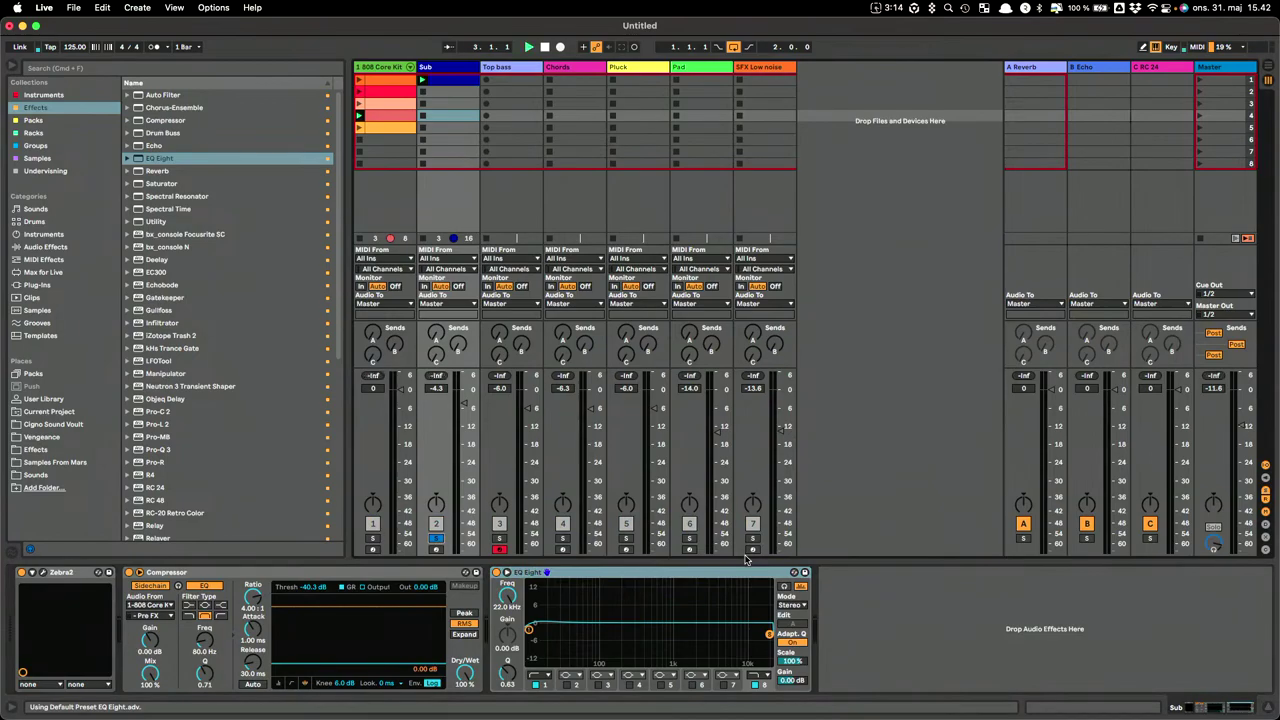
# During playback, lower the Sub EQ Eight's high cut to about 200 Hz and set its low cut to about 21 Hz.
pyautogui.press('space')
pyautogui.moveTo(769, 634); pyautogui.dragTo(623, 629)
pyautogui.moveTo(529, 629); pyautogui.dragTo(551, 626)
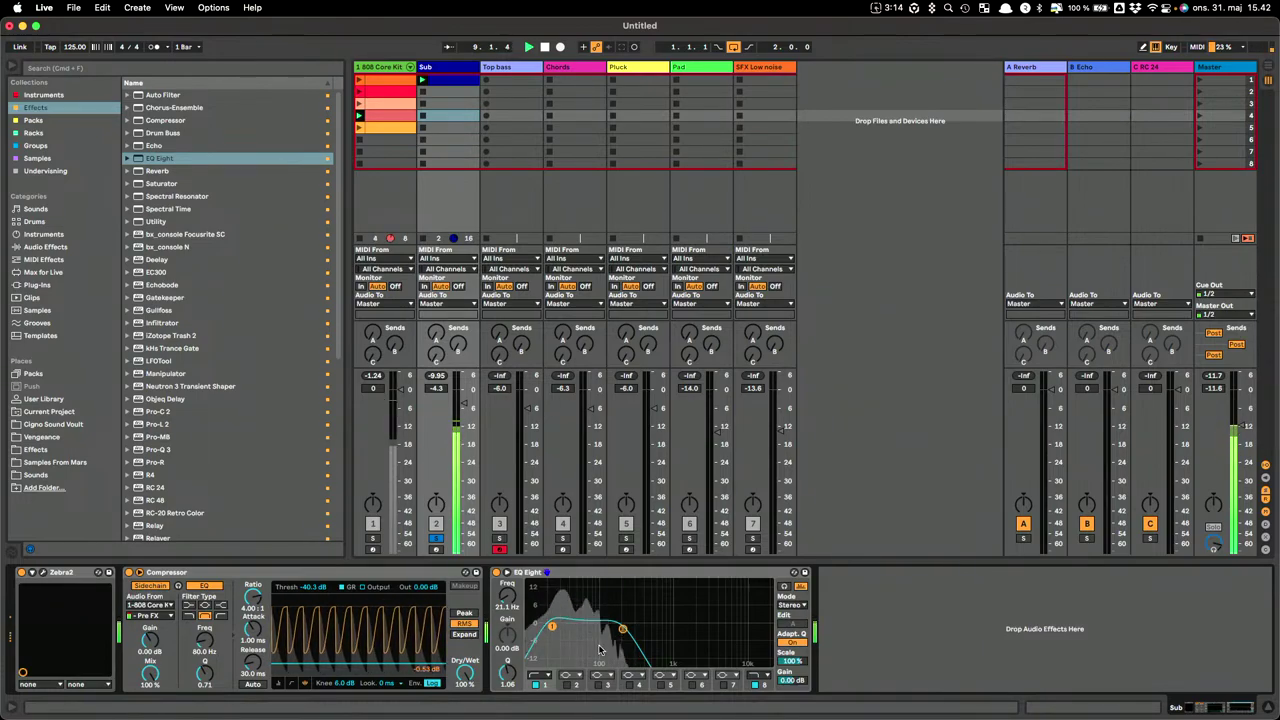
# Solo the Top bass track and add an EQ Eight with its low cut set to 199 Hz.
pyautogui.click(503, 67)
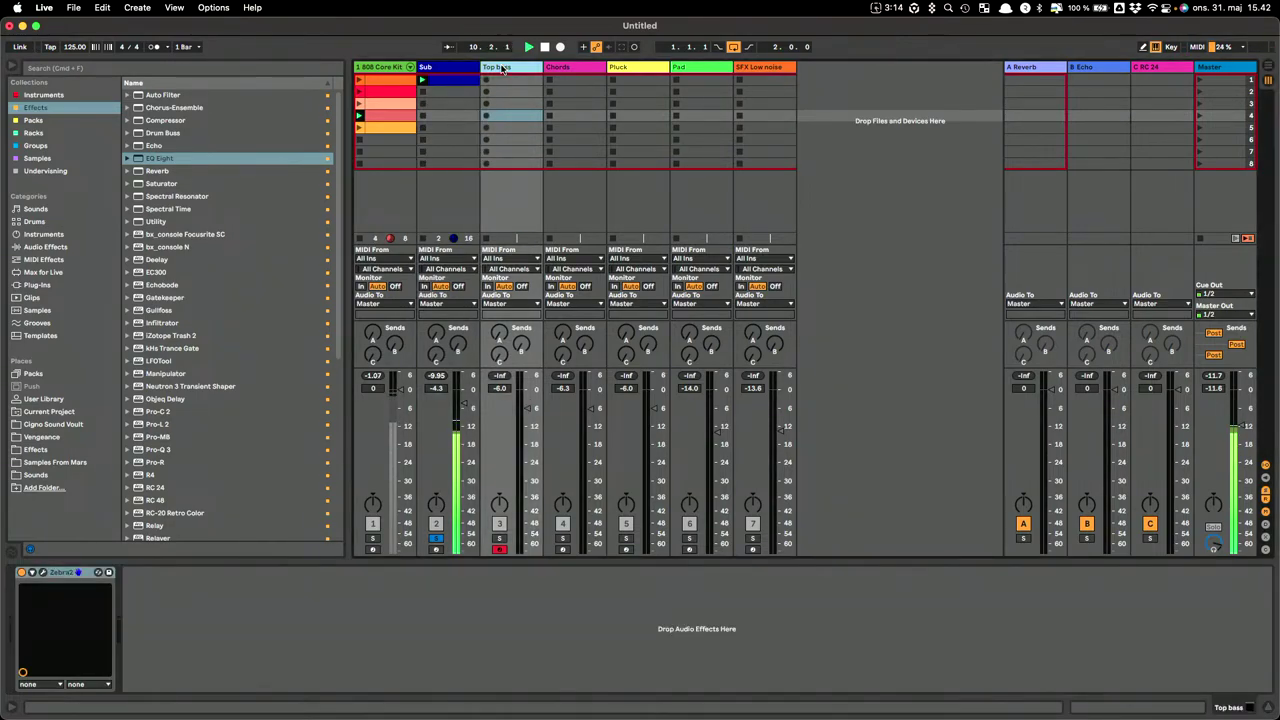
pyautogui.click(499, 538)
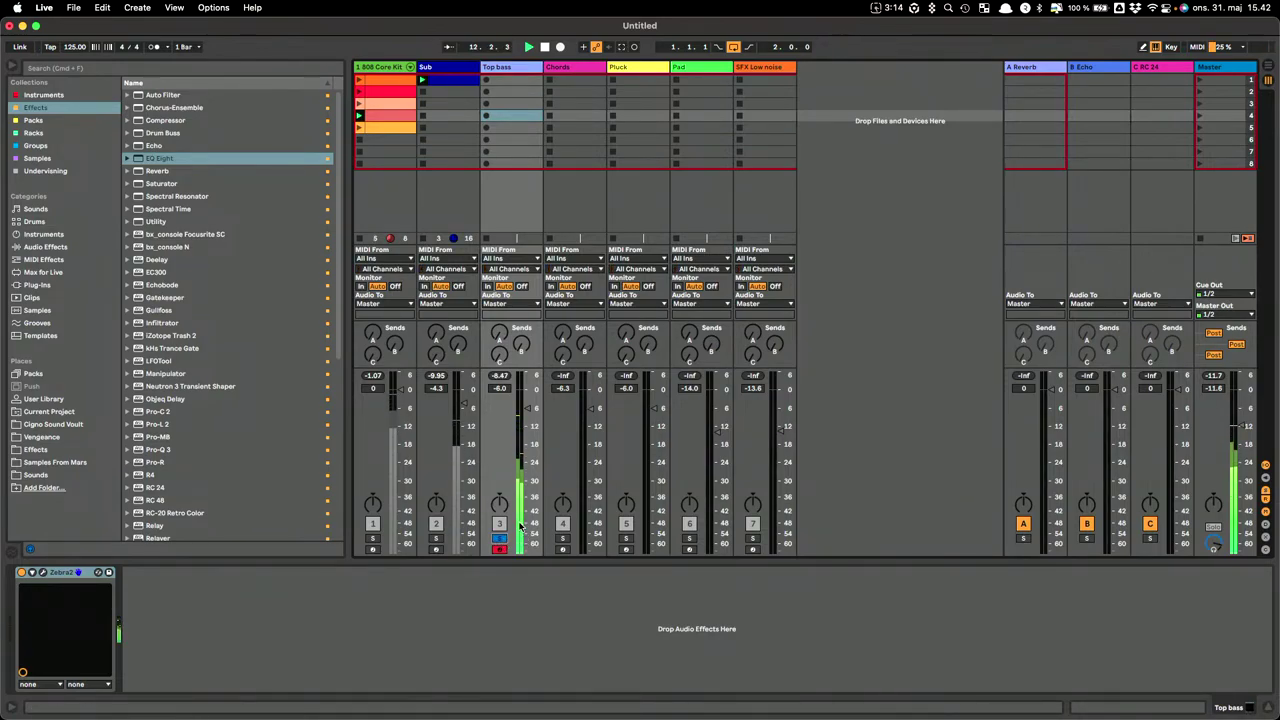
pyautogui.click(153, 147)
pyautogui.moveTo(162, 160); pyautogui.dragTo(242, 622)
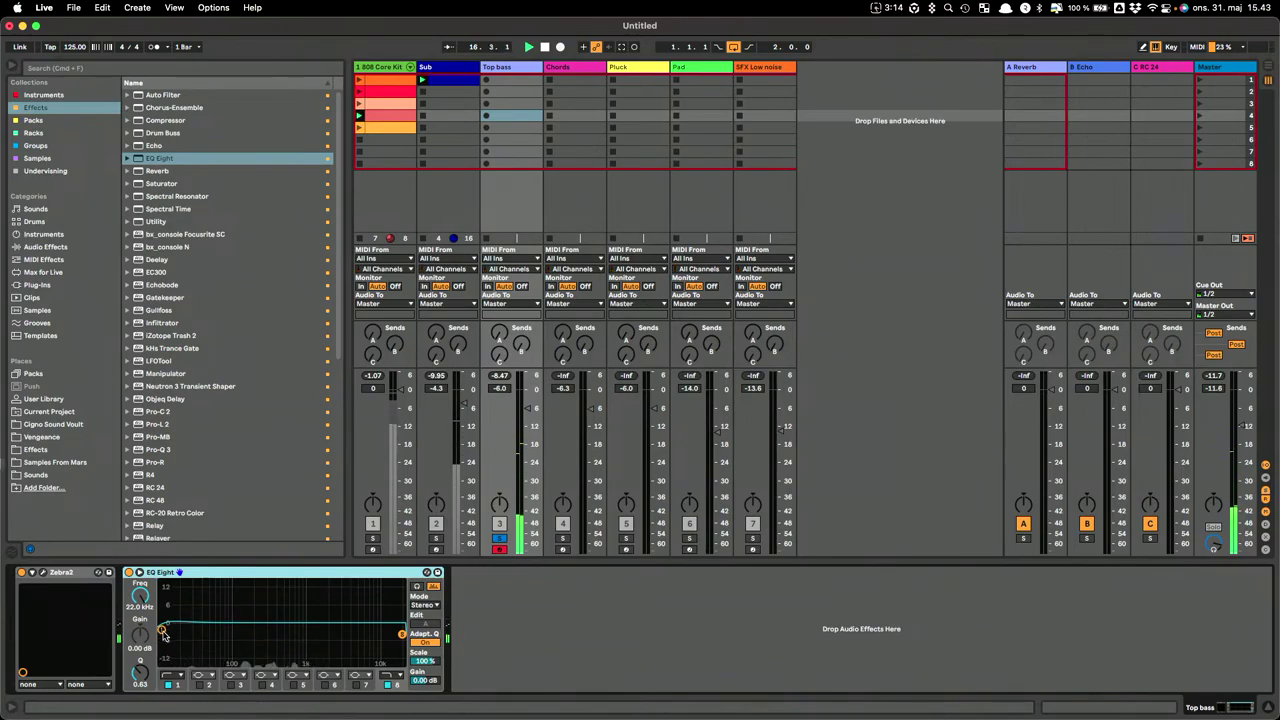
pyautogui.moveTo(163, 634); pyautogui.dragTo(255, 630)
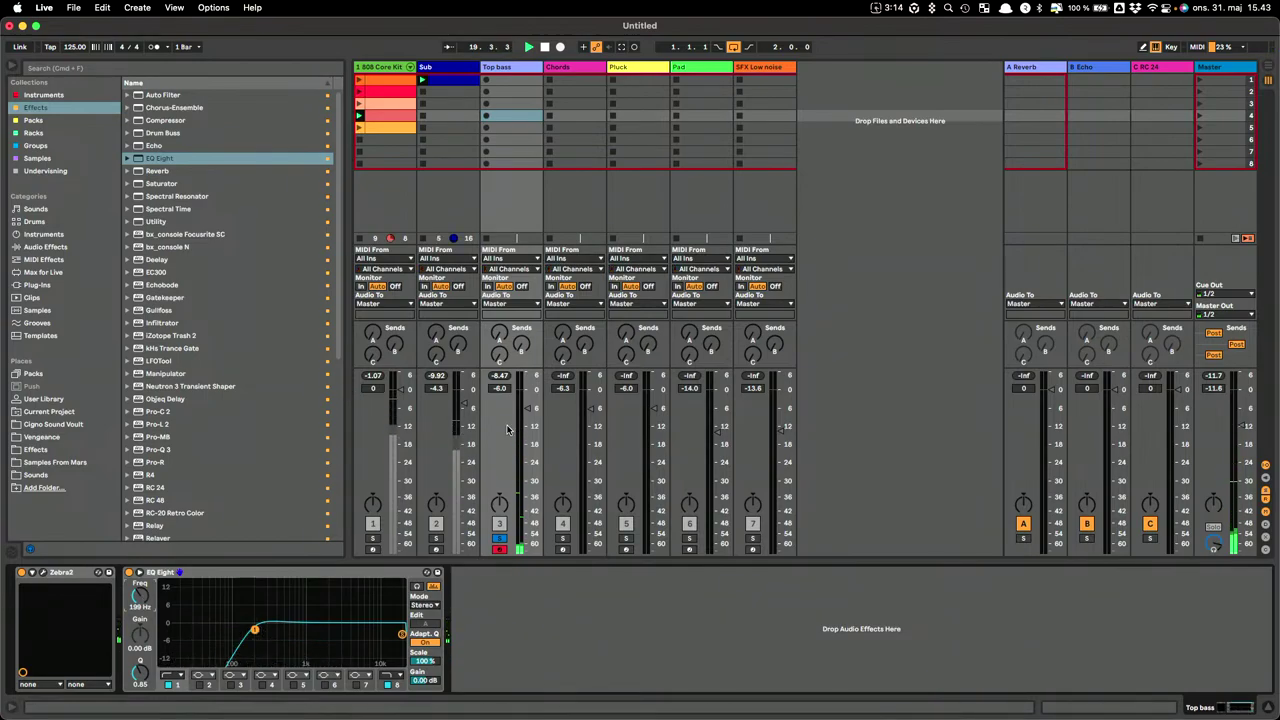
# Create a clip in the Top bass track's first slot with C3 sixteenth notes at 1.1.4 and 1.4.4, and launch it.
pyautogui.doubleClick(512, 79)
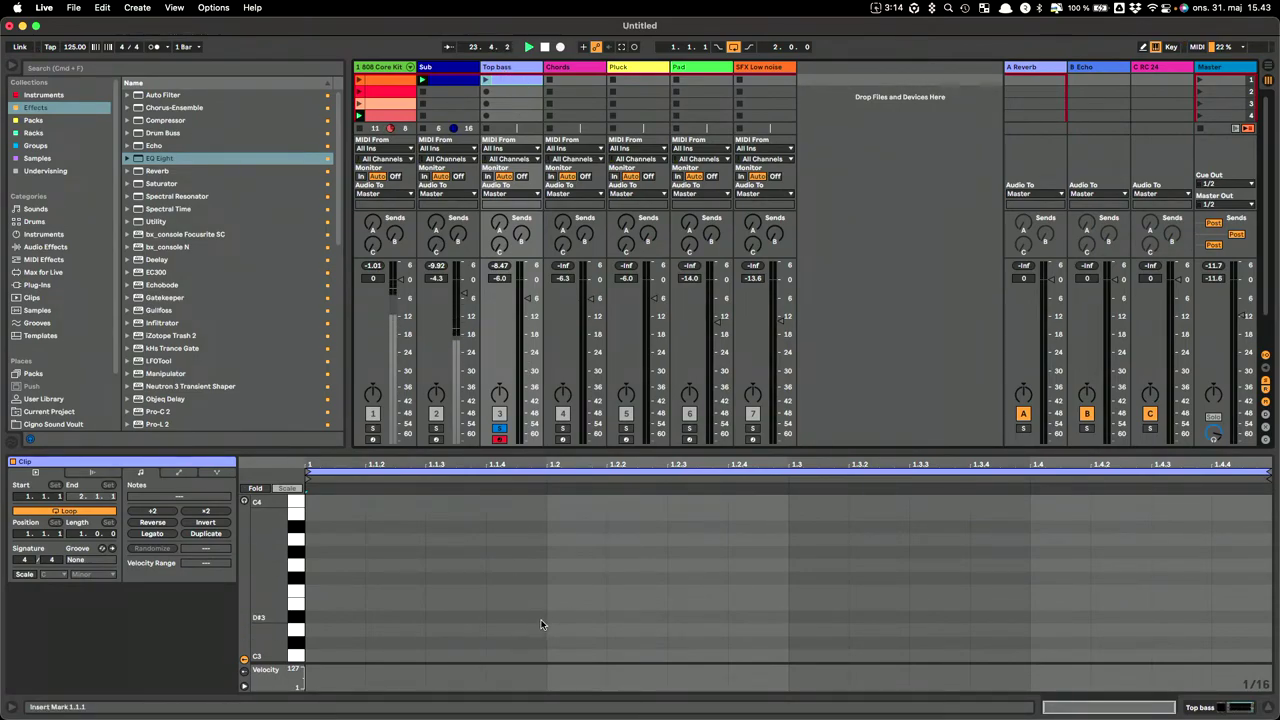
pyautogui.scroll(-2, 529, 593)
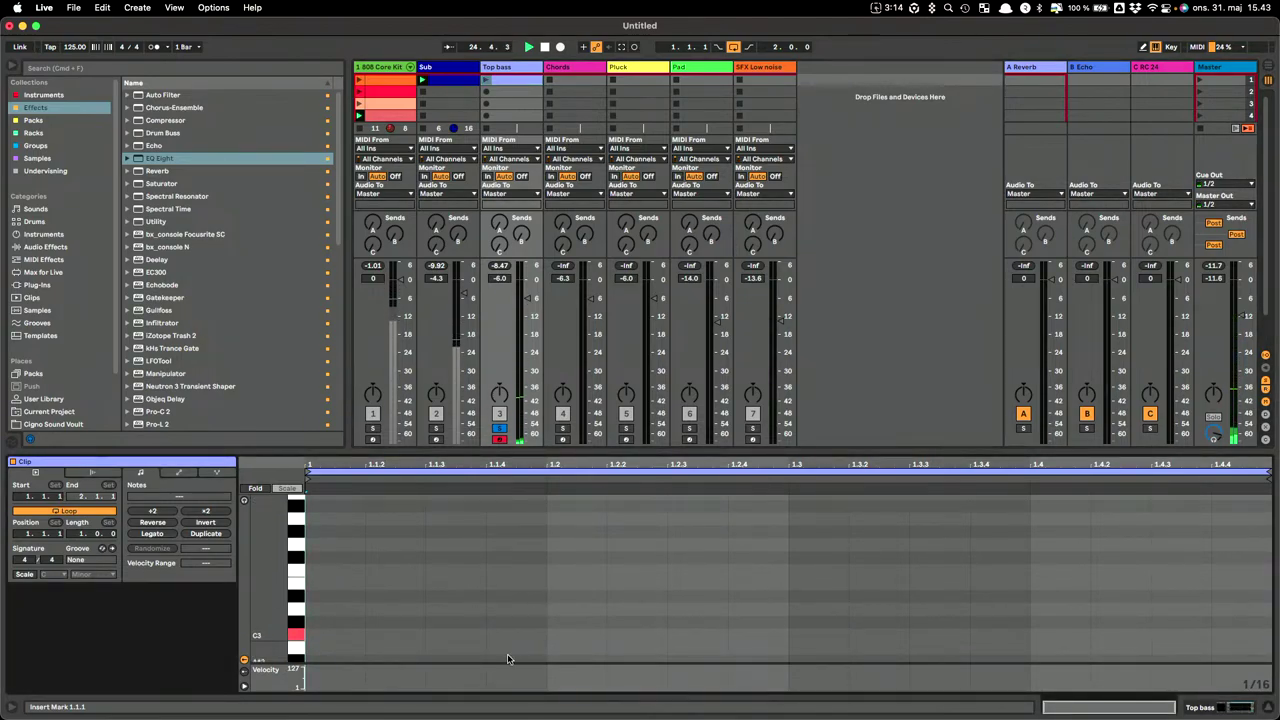
pyautogui.doubleClick(520, 635)
pyautogui.doubleClick(1236, 637)
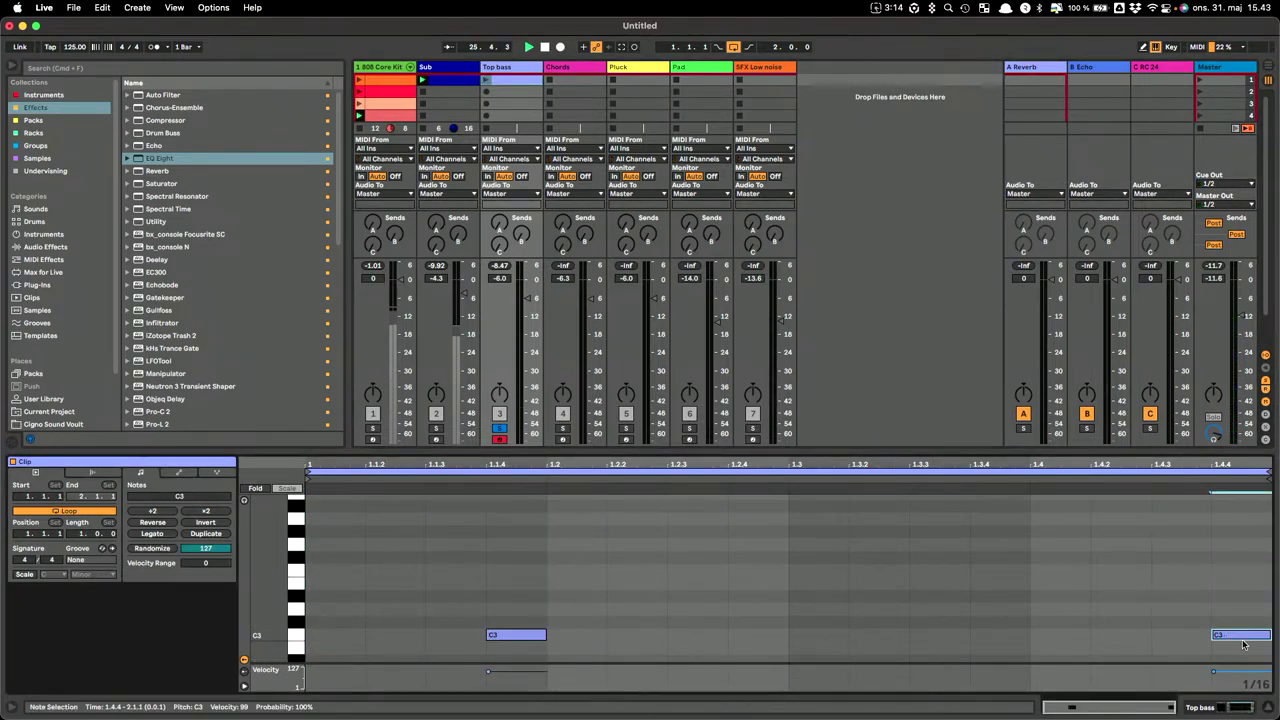
pyautogui.click(485, 81)
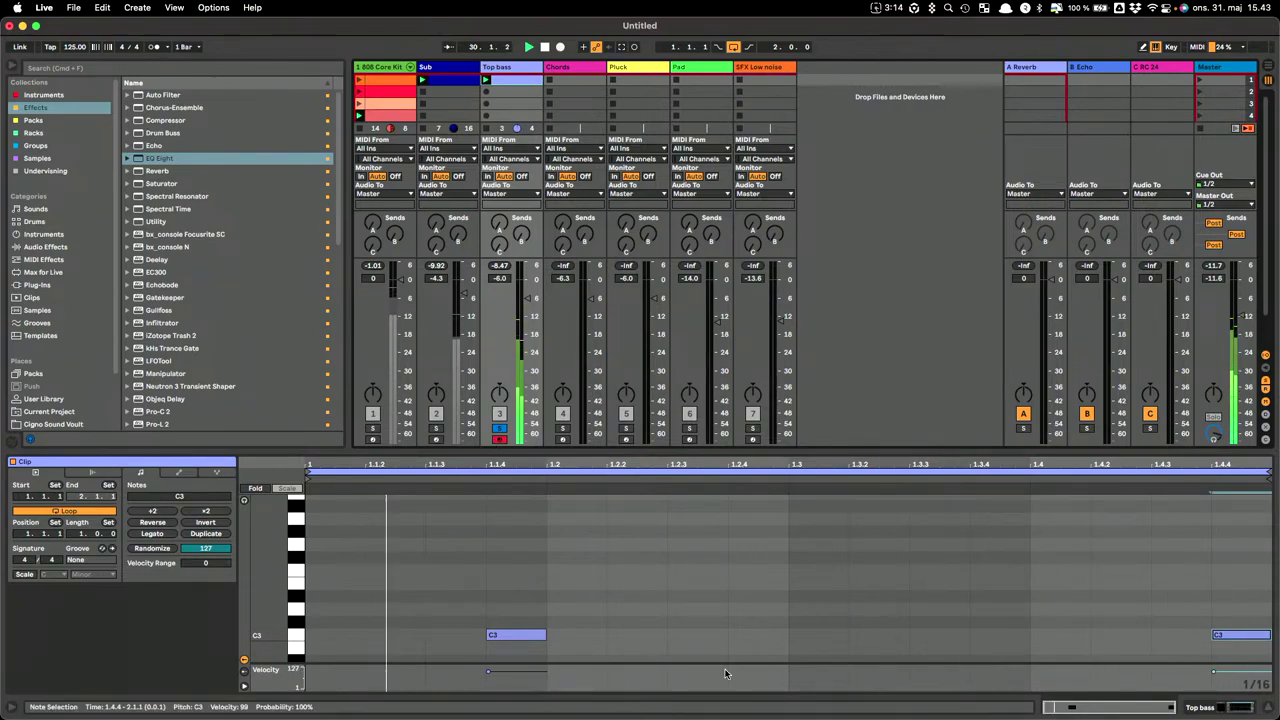
# Add sixteenth notes to the Top bass clip: C3 at 1.3, F3 at 1.3.4, B3 at 1.4 and A3 at 1.4.2.
pyautogui.doubleClick(837, 634)
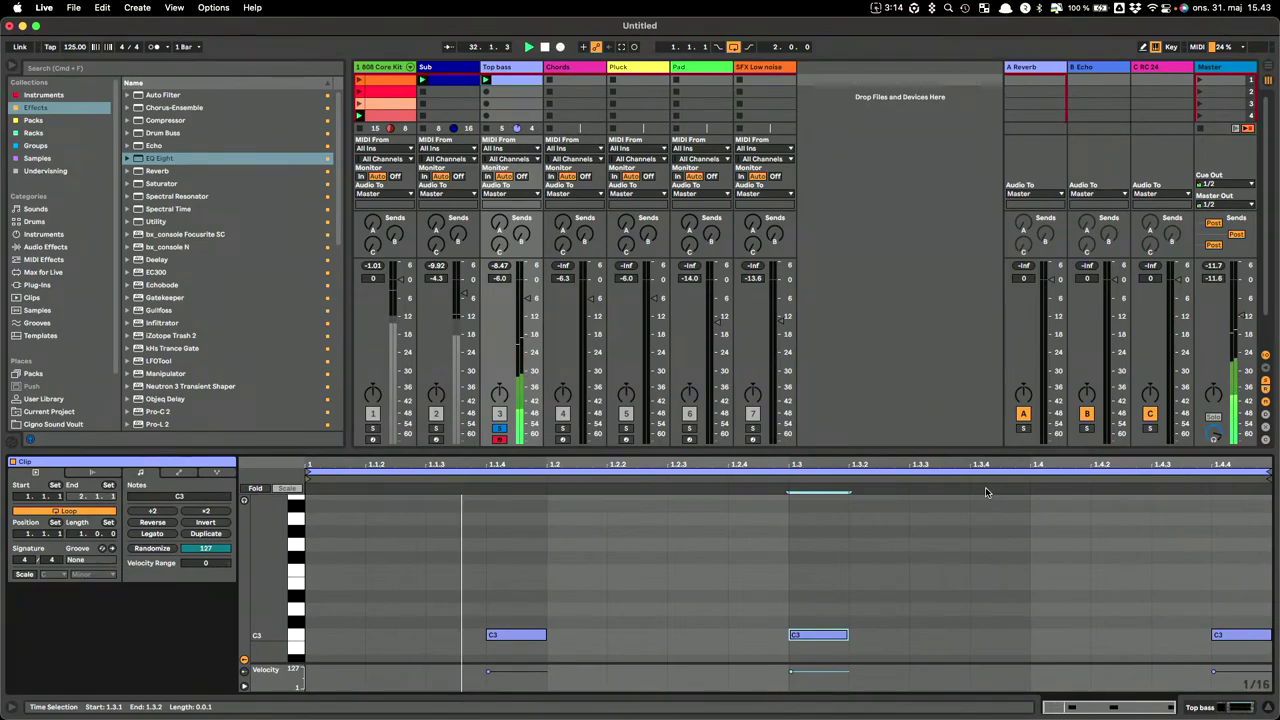
pyautogui.doubleClick(990, 570)
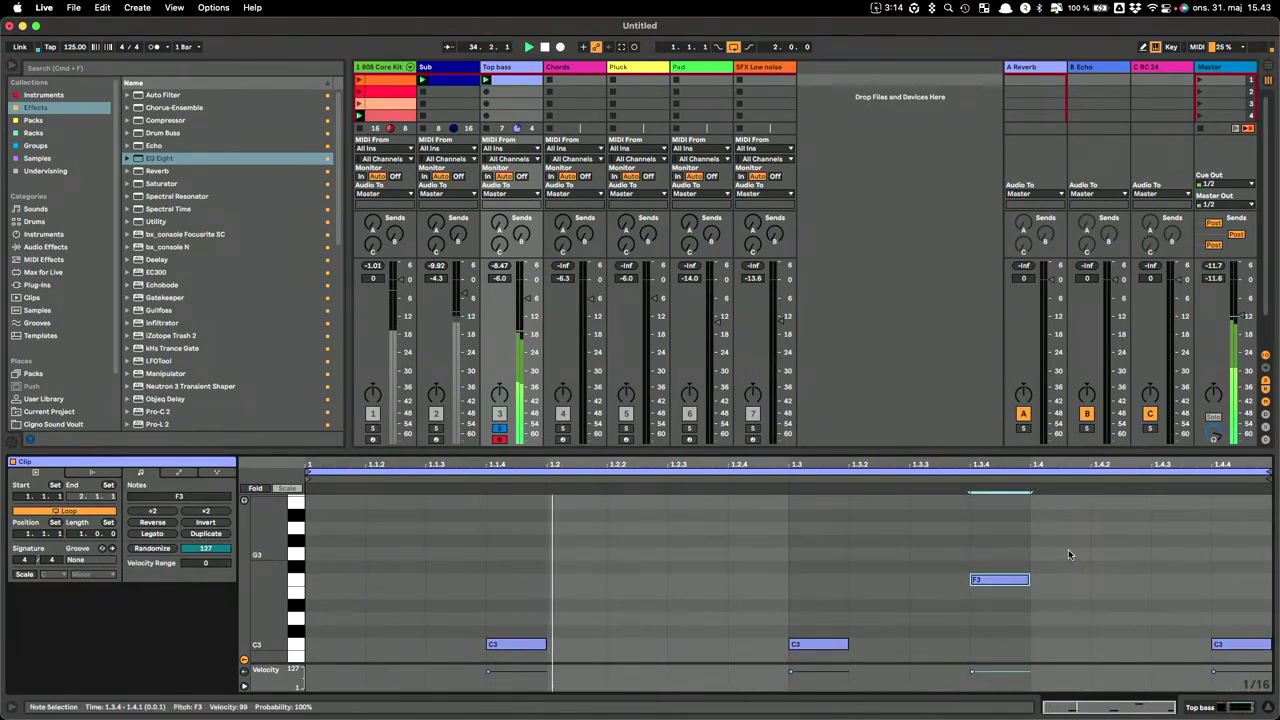
pyautogui.click(1059, 525)
pyautogui.doubleClick(1059, 503)
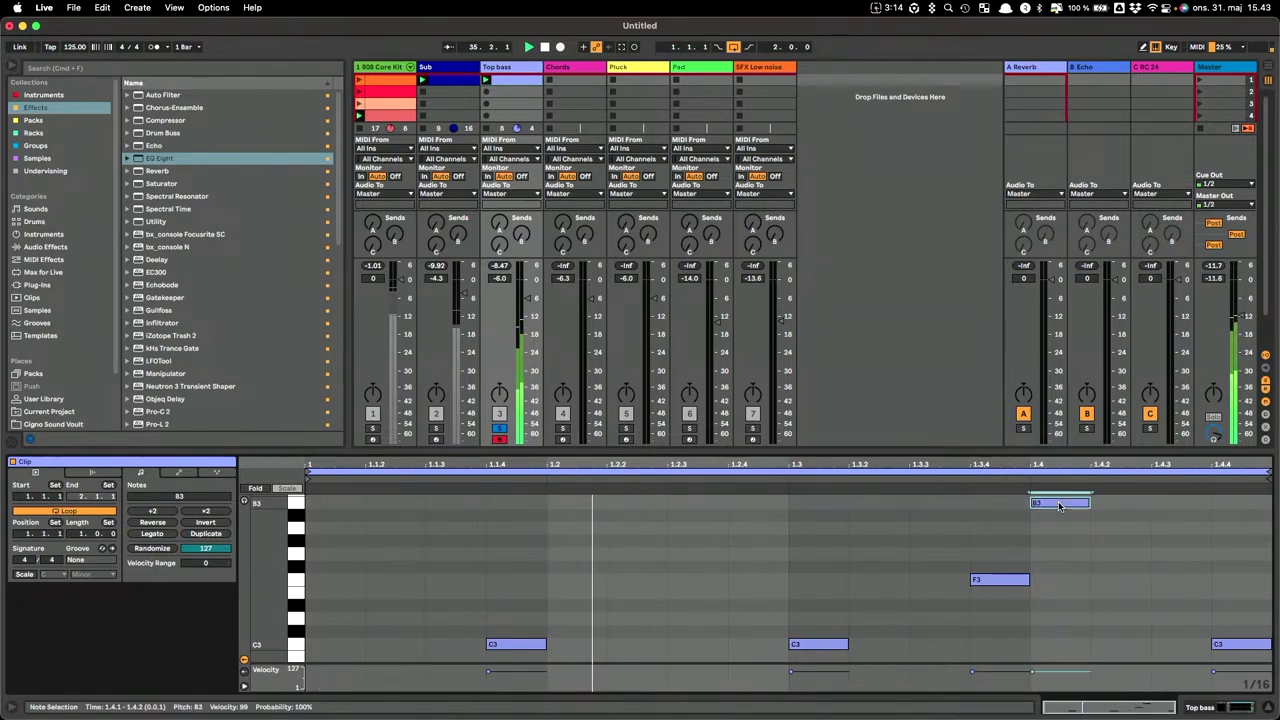
pyautogui.doubleClick(1120, 528)
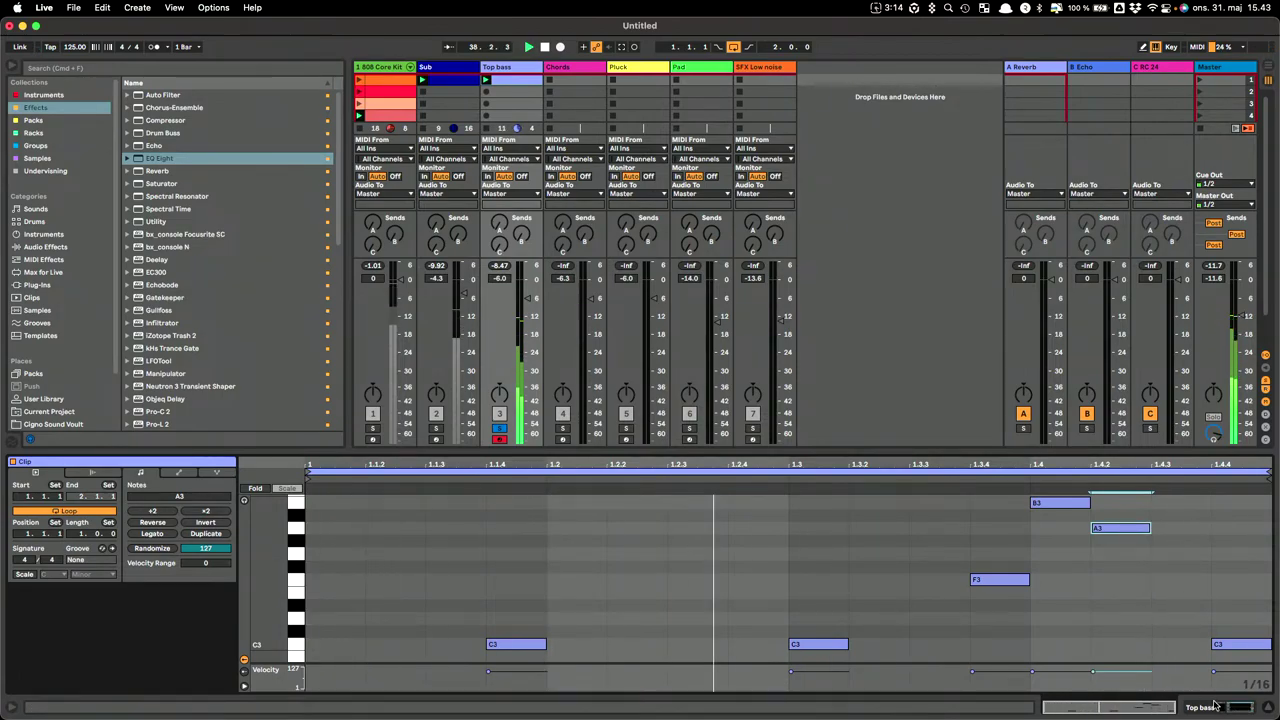
# Open the Top bass track's Zebra2 synth, raise the VCF 1 cutoff to 37.00, and close the synth window.
pyautogui.hotkey('shift', 'Tab')
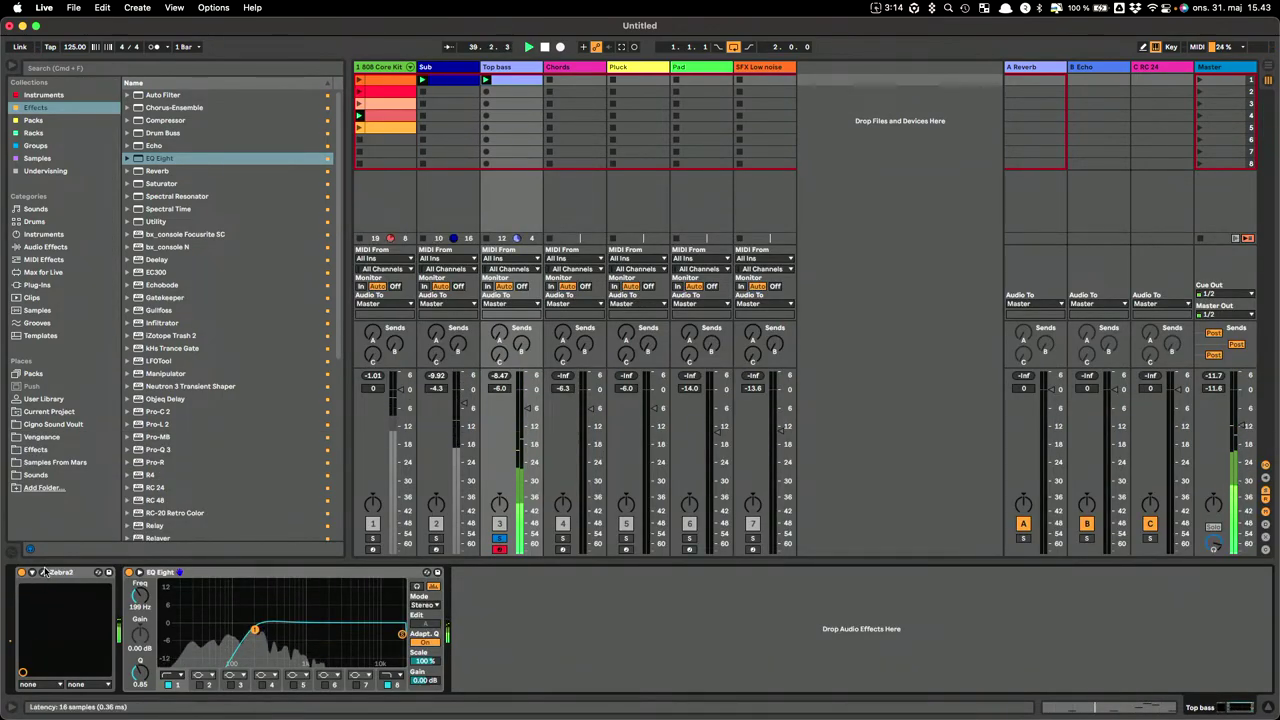
pyautogui.click(43, 574)
pyautogui.moveTo(896, 105); pyautogui.dragTo(896, 102)
pyautogui.moveTo(896, 205)
pyautogui.mouseDown()
pyautogui.moveTo(892, 175)
pyautogui.moveTo(897, 194)
pyautogui.mouseUp()
pyautogui.moveTo(900, 137); pyautogui.dragTo(900, 136)
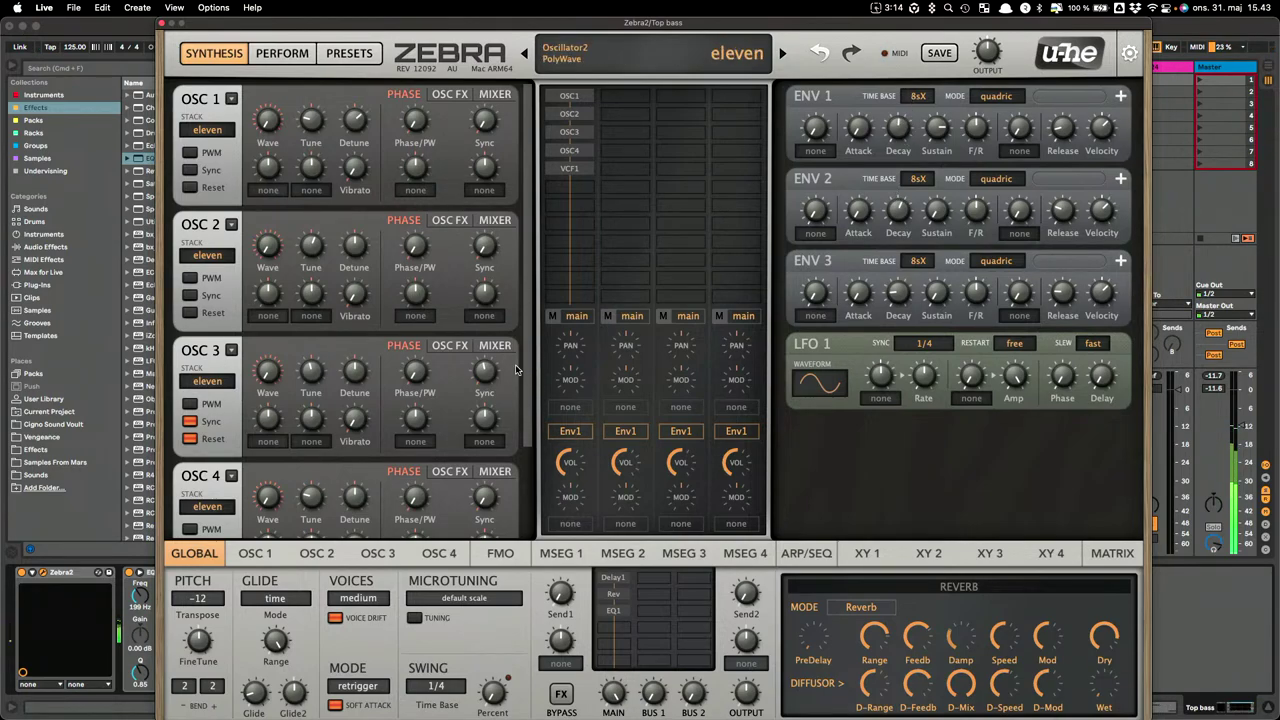
pyautogui.scroll(-3, 470, 240)
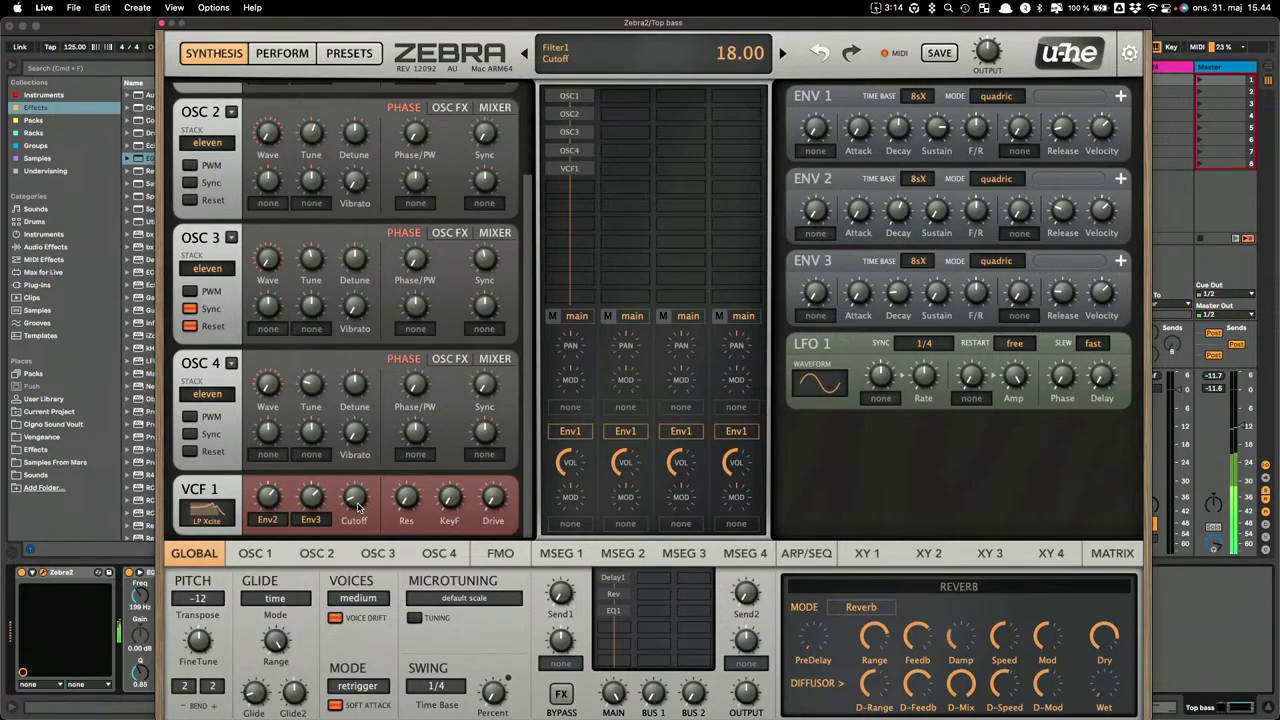
pyautogui.moveTo(353, 462); pyautogui.dragTo(352, 490)
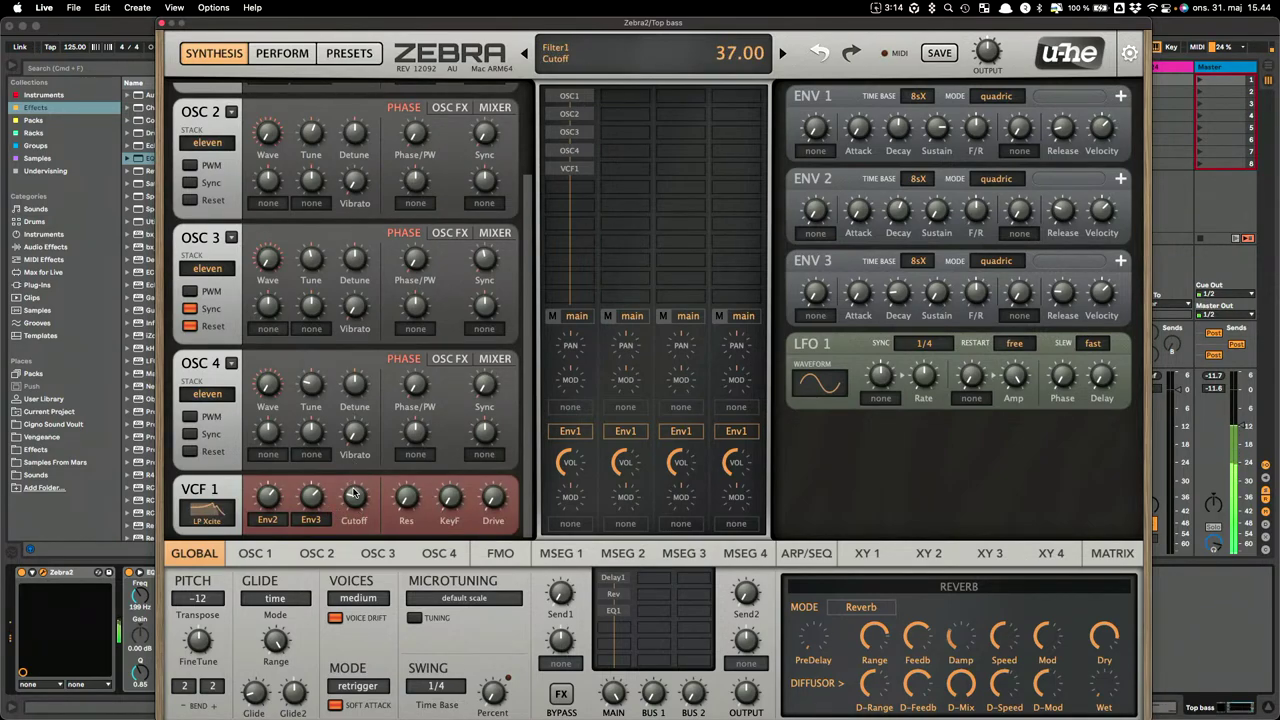
pyautogui.click(162, 22)
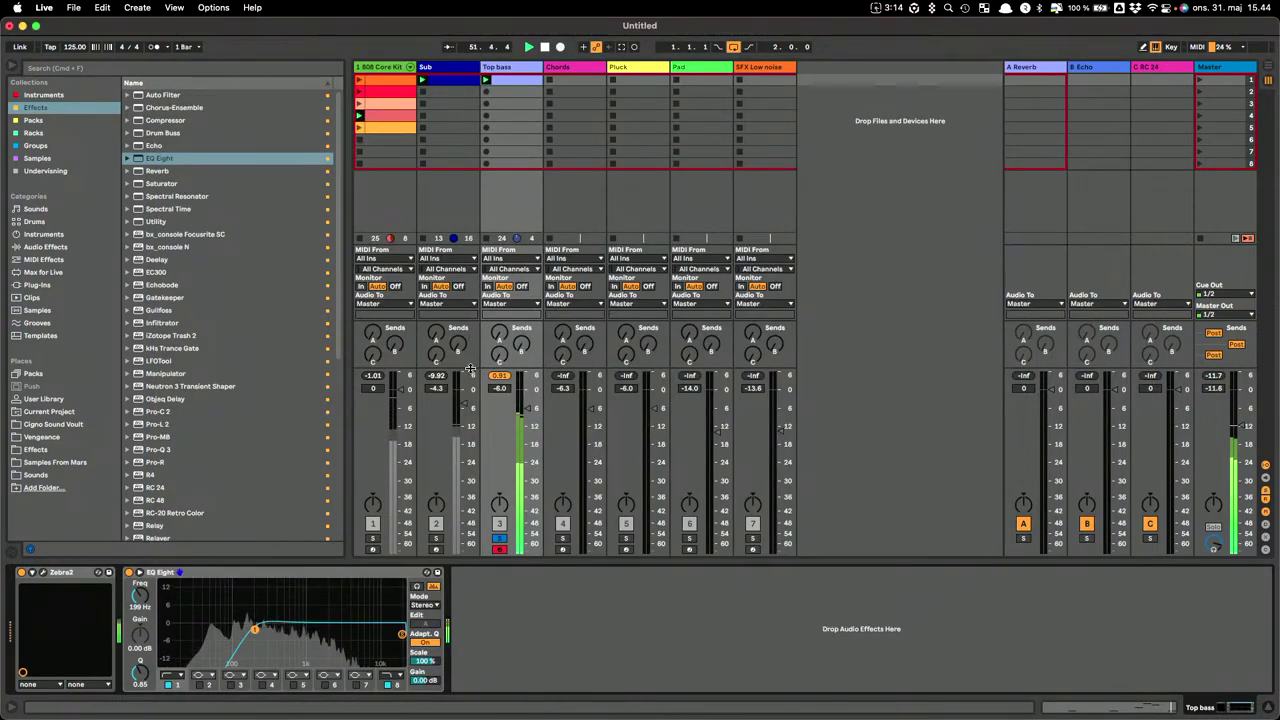
# Lower the Top bass clip's B3 note to A#3 and its A3 note to G#3.
pyautogui.doubleClick(520, 84)
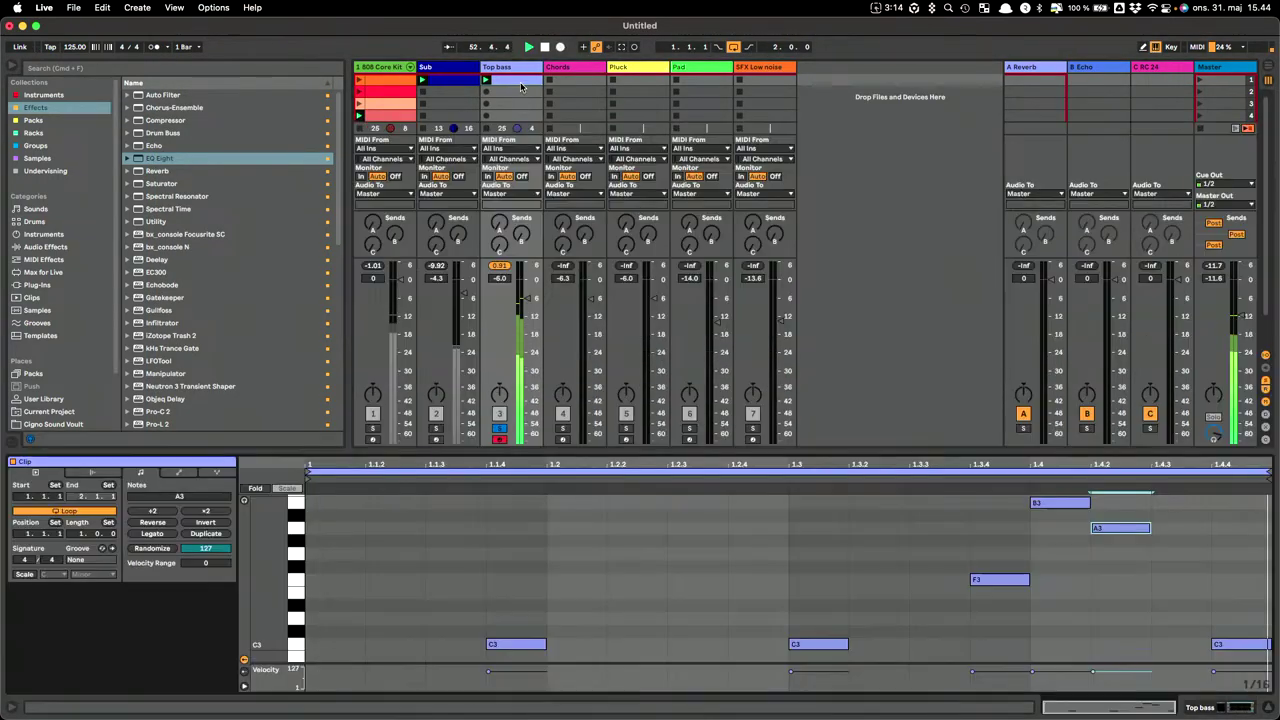
pyautogui.moveTo(1051, 509); pyautogui.dragTo(1136, 548)
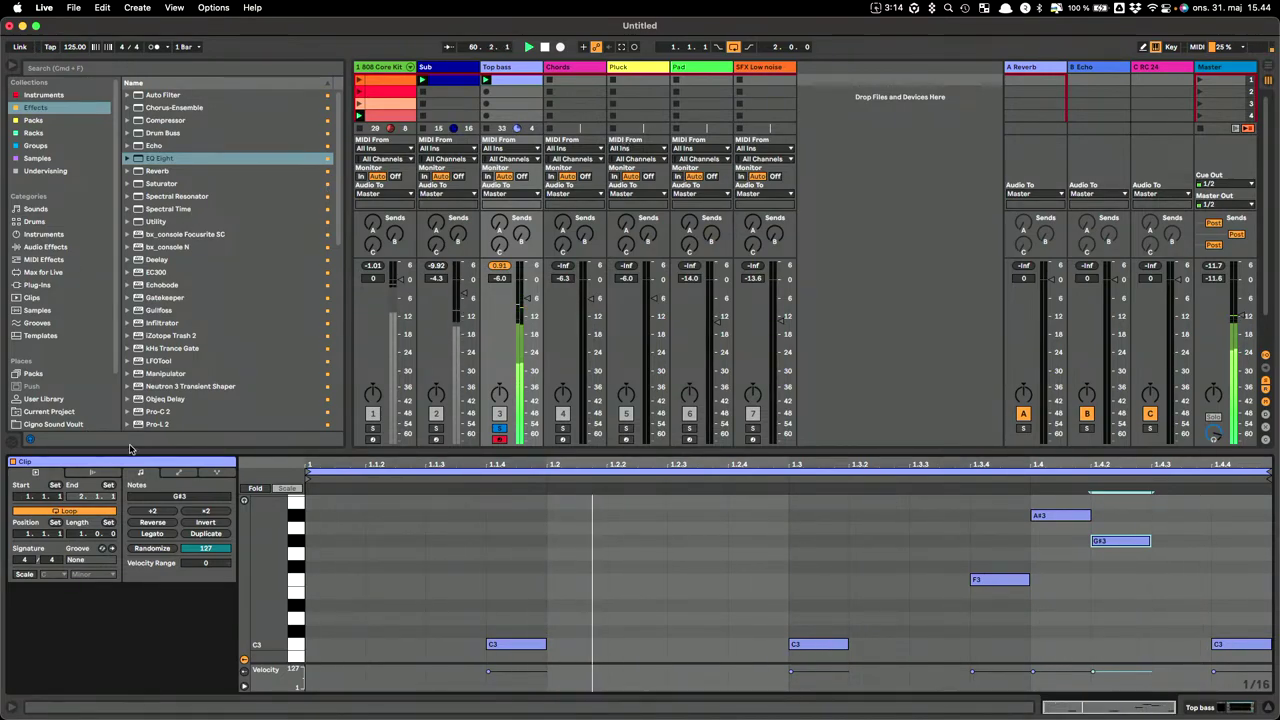
# Solo the drum kit alongside Top bass, set the Top bass volume to -10.7 dB, and clear the solos to play all tracks.
pyautogui.click(375, 429)
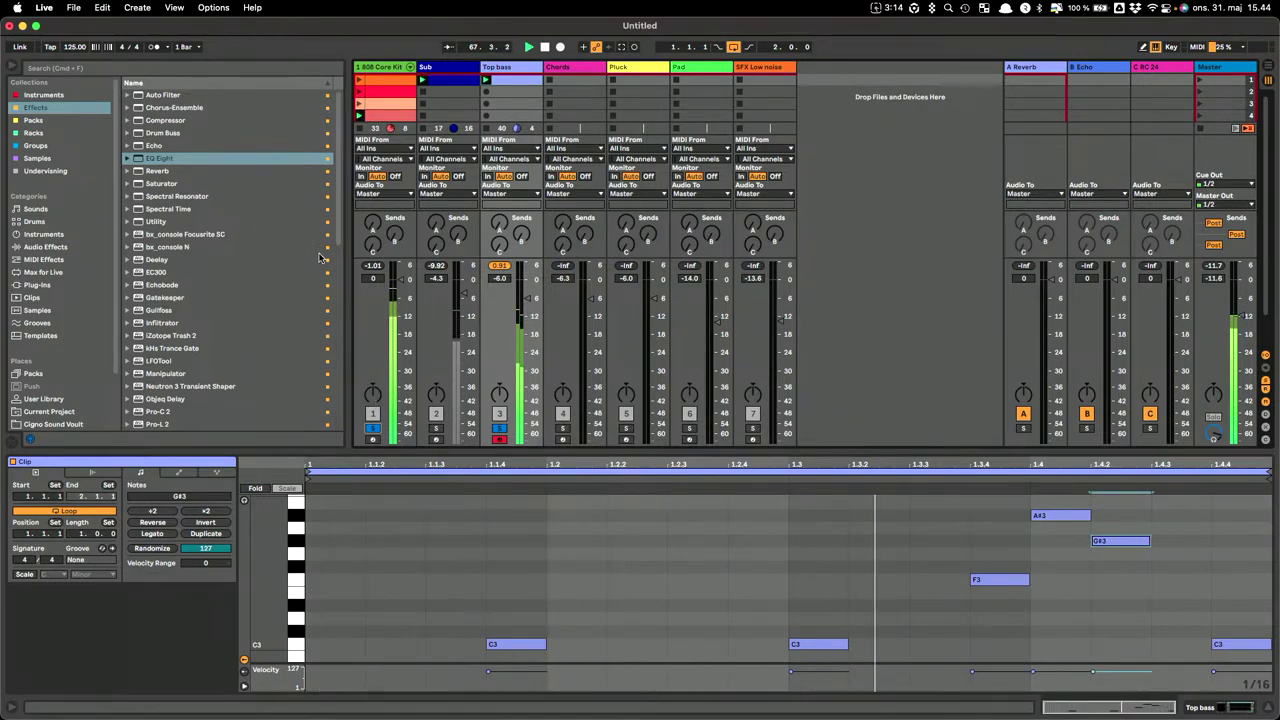
pyautogui.moveTo(527, 298); pyautogui.dragTo(527, 313)
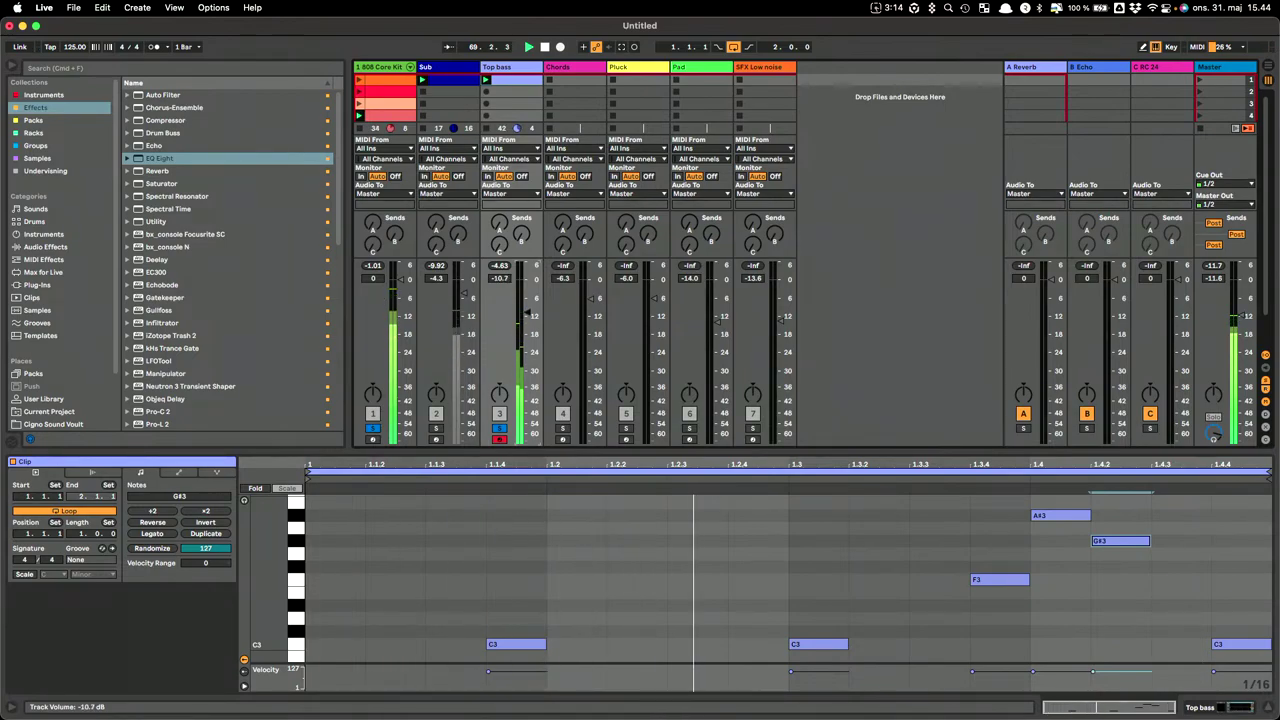
pyautogui.click(499, 414)
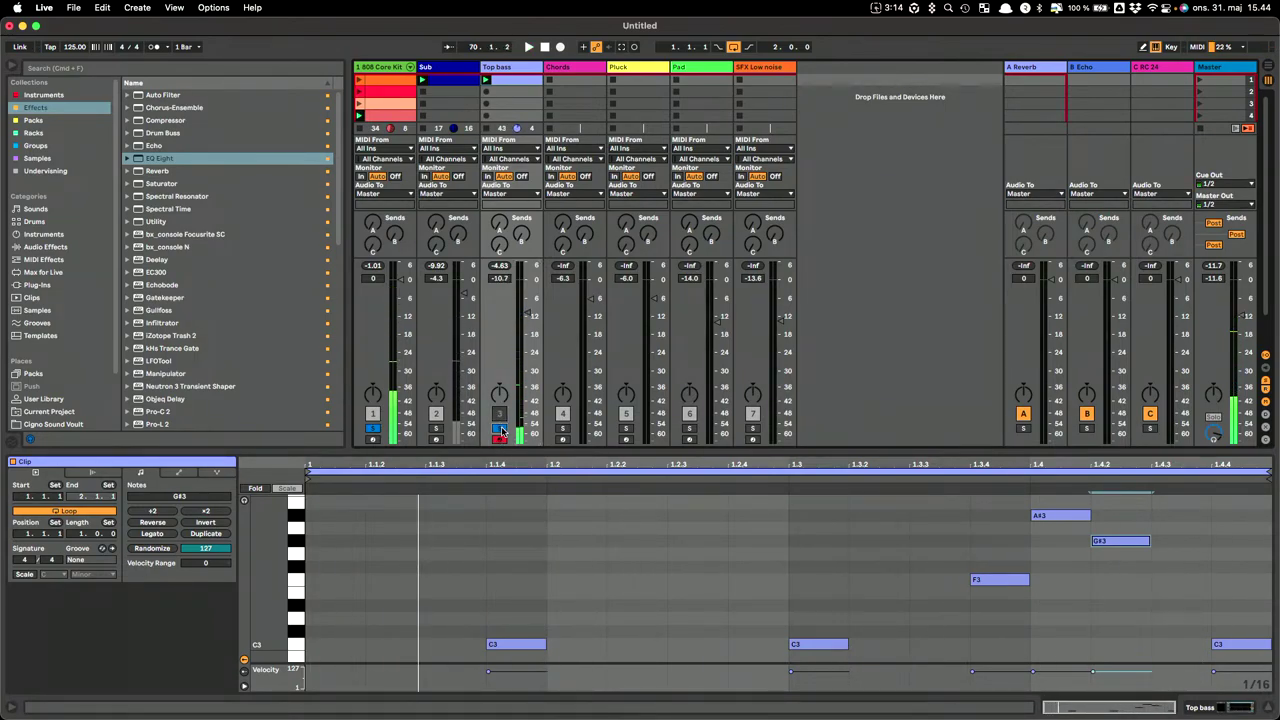
pyautogui.click(500, 429)
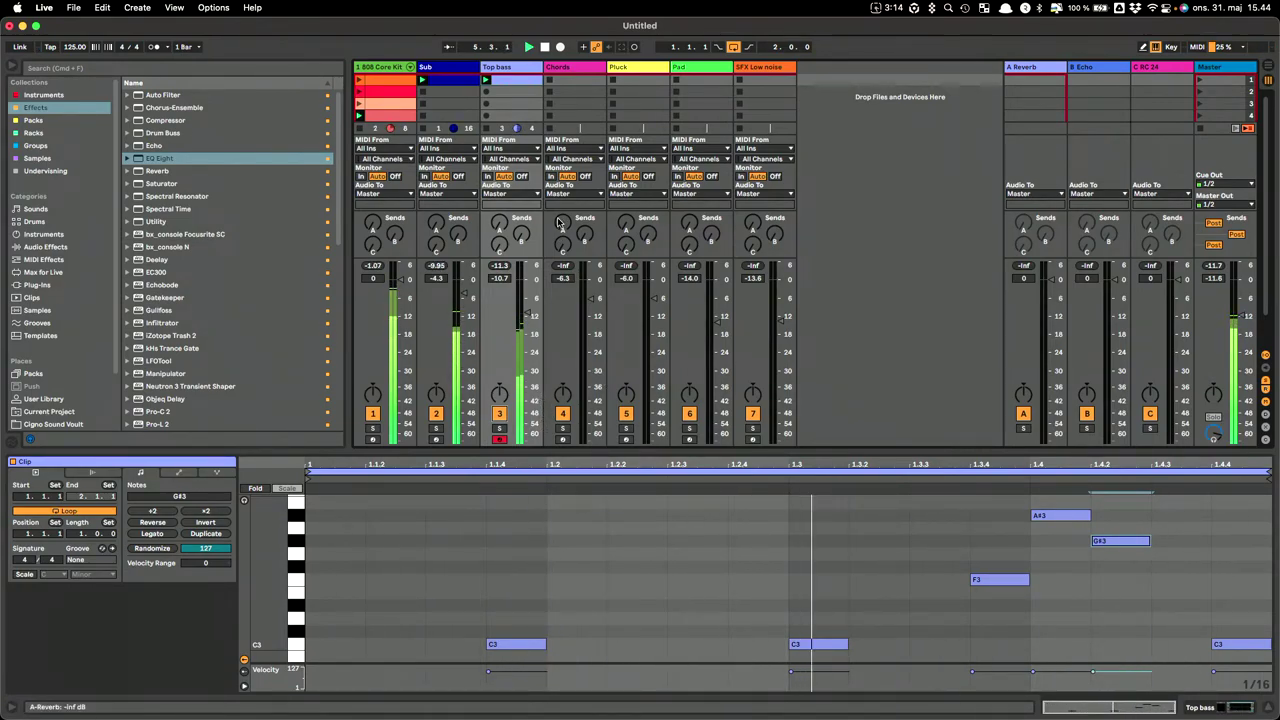
# Arm the Chords track and examine the RC 24 reverb plug-in's settings on return track C.
pyautogui.click(557, 68)
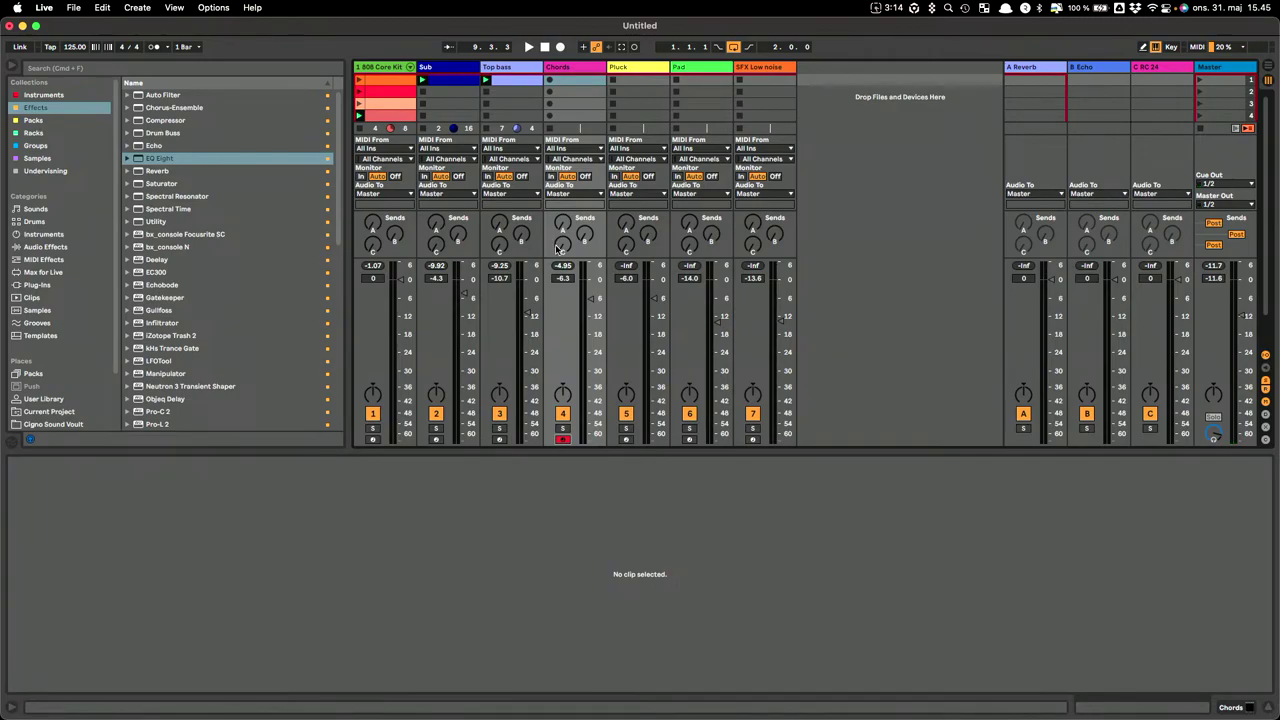
pyautogui.click(1157, 67)
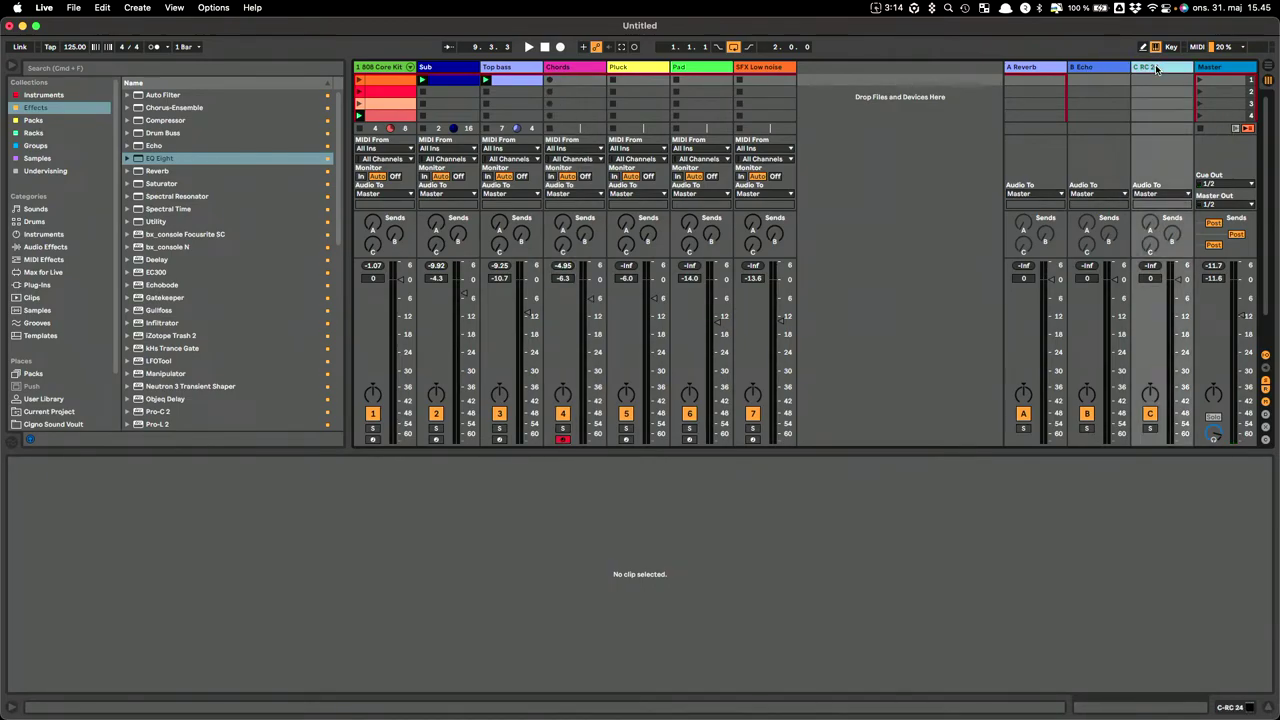
pyautogui.click(1241, 709)
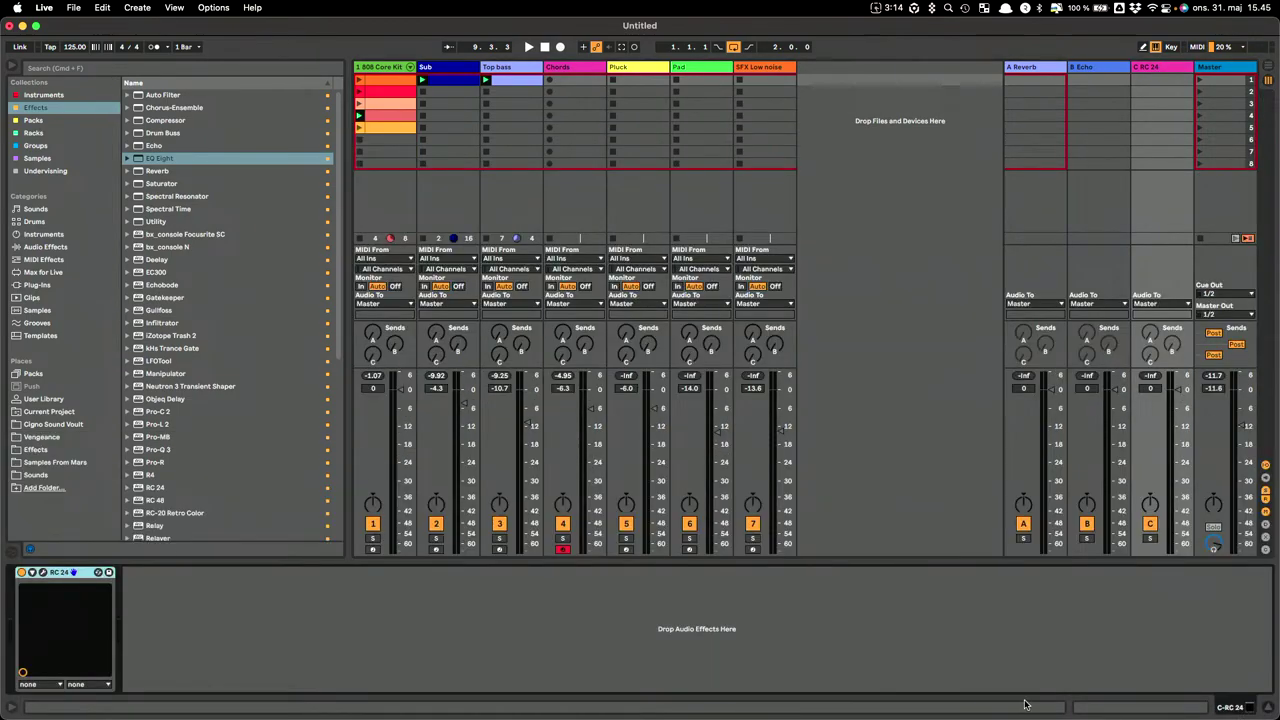
pyautogui.click(42, 572)
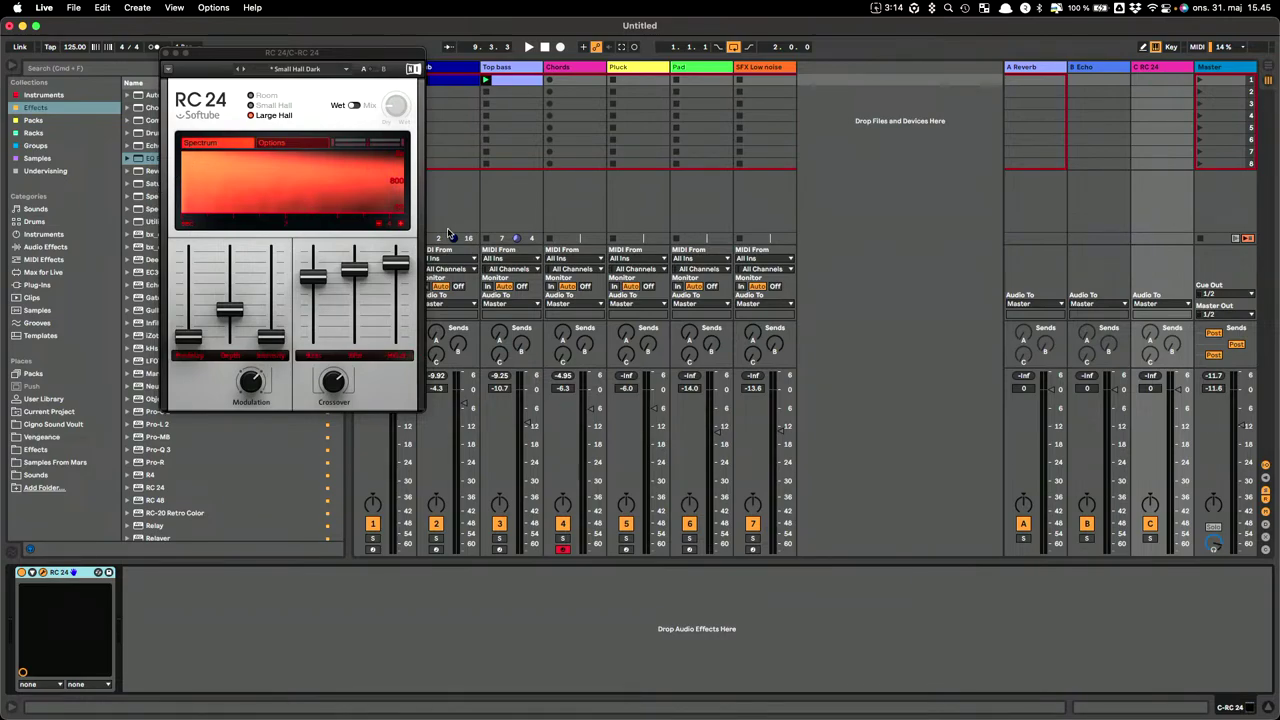
pyautogui.click(166, 53)
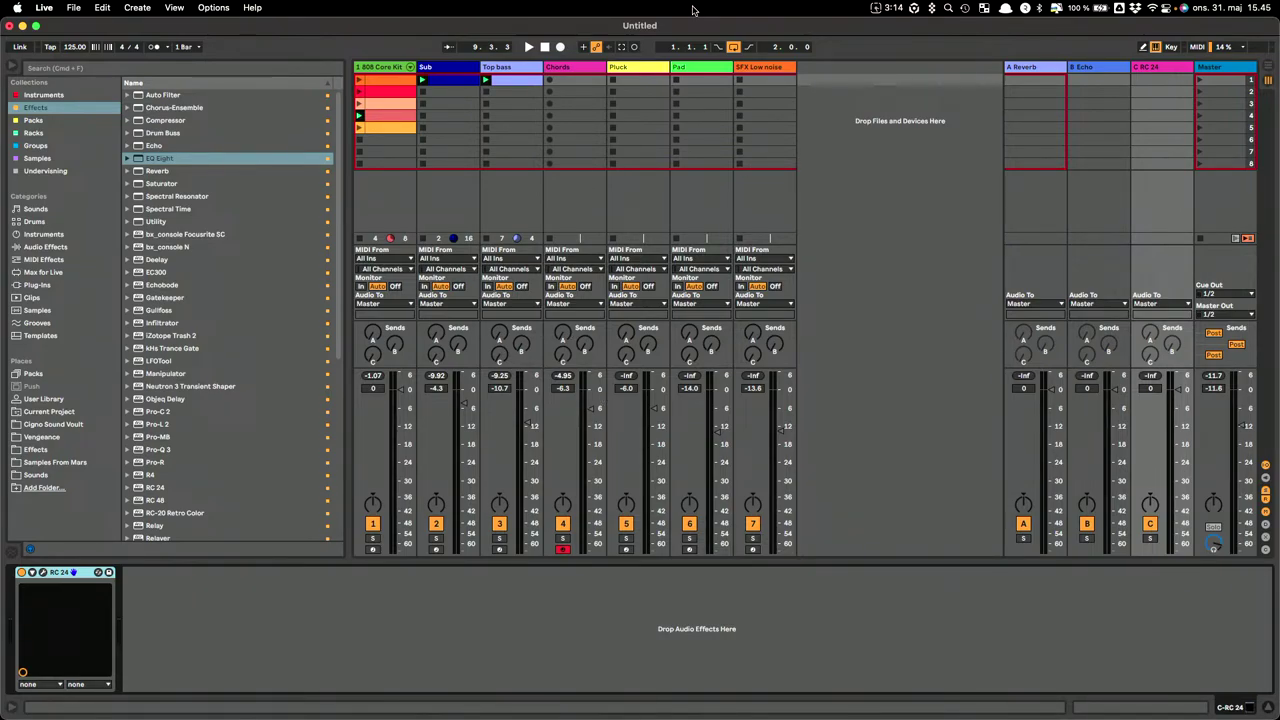
# Audition the Chords track with its send C (RC 24) raised to 0.0 dB, and turn the send back down.
pyautogui.click(587, 70)
pyautogui.press('a')
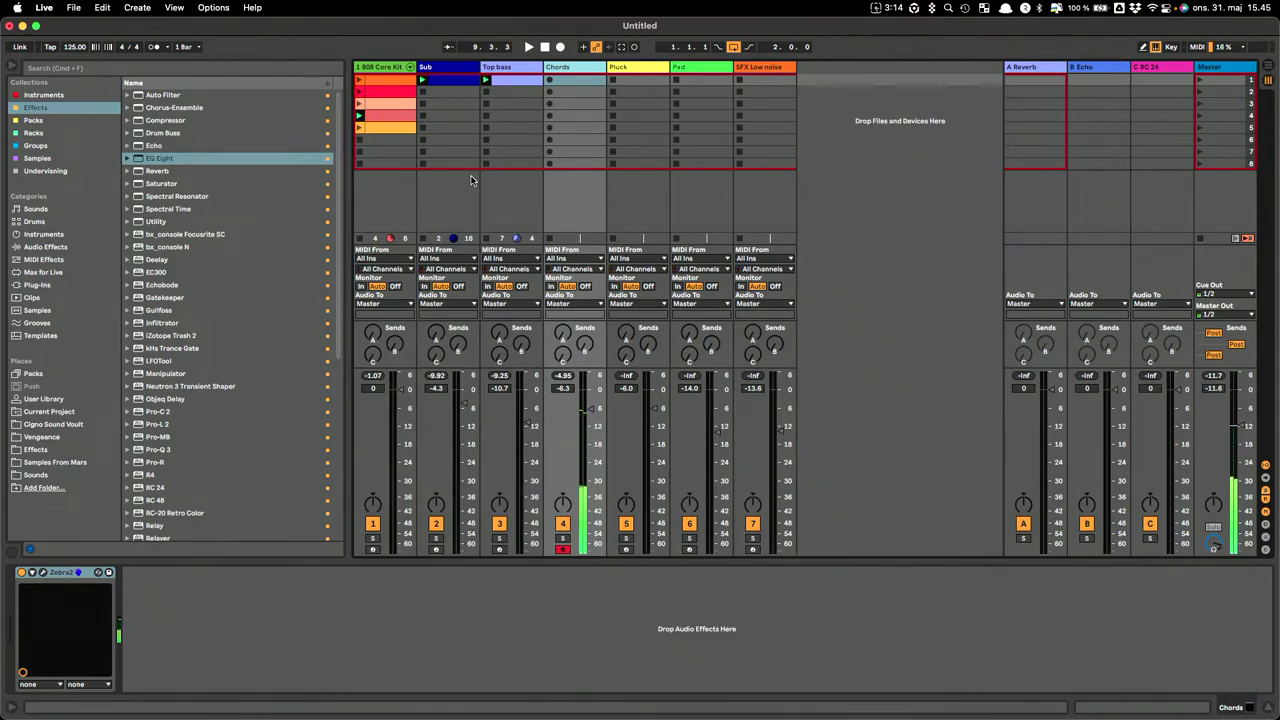
pyautogui.moveTo(563, 355); pyautogui.dragTo(563, 255)
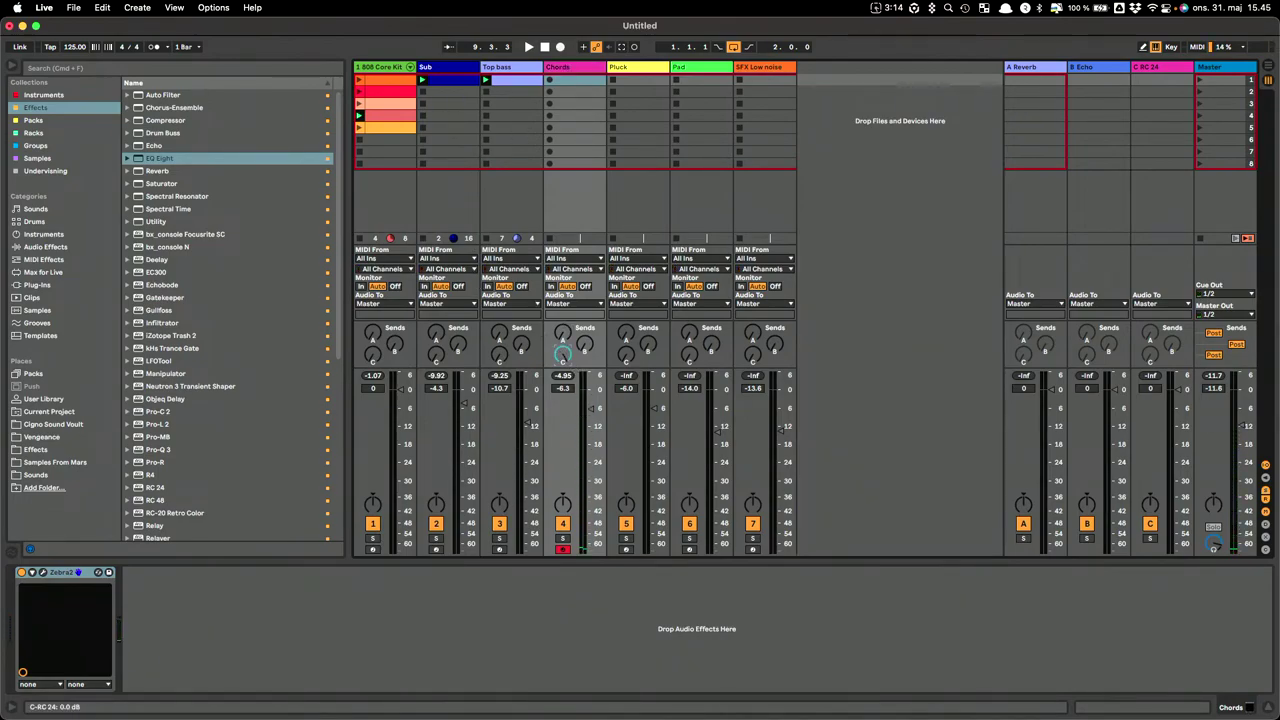
pyautogui.moveTo(563, 355); pyautogui.dragTo(563, 455)
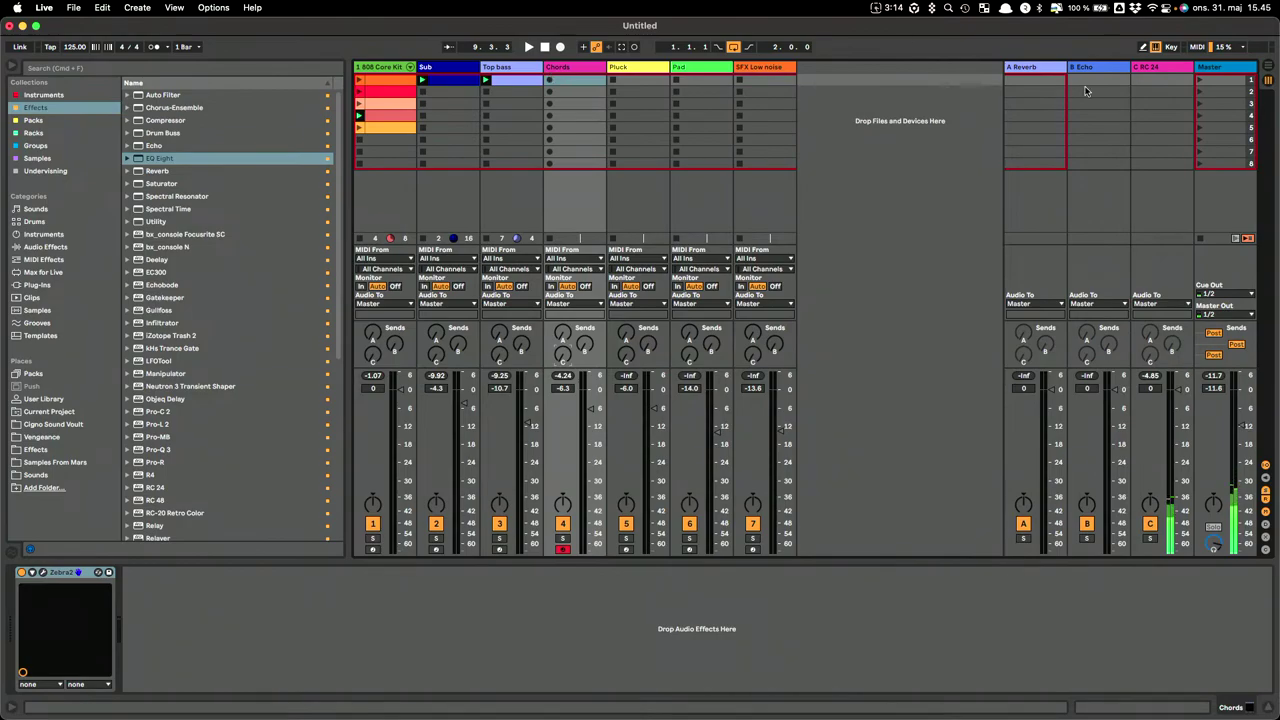
# Add a Compressor to return track C, sidechain it from the 808 Core Kit's Bass Drum 808 Pre FX, and lower its threshold.
pyautogui.click(1176, 67)
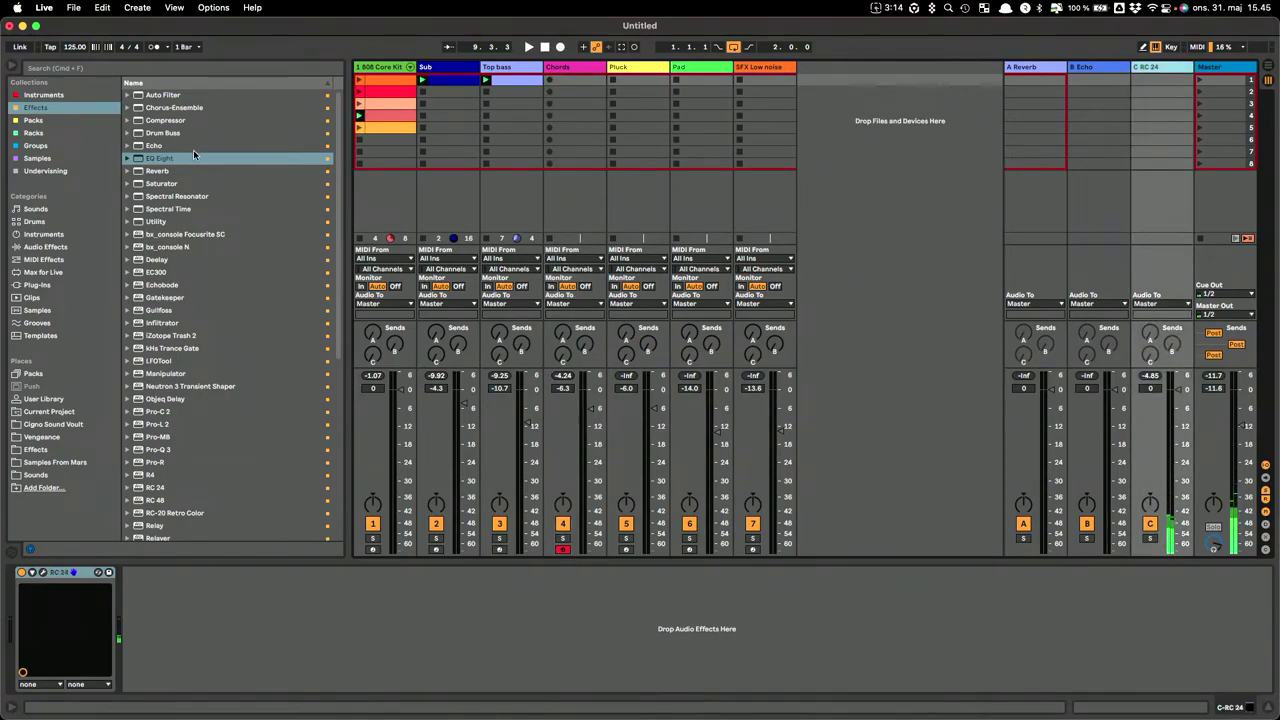
pyautogui.moveTo(172, 125); pyautogui.dragTo(185, 650)
pyautogui.click(139, 573)
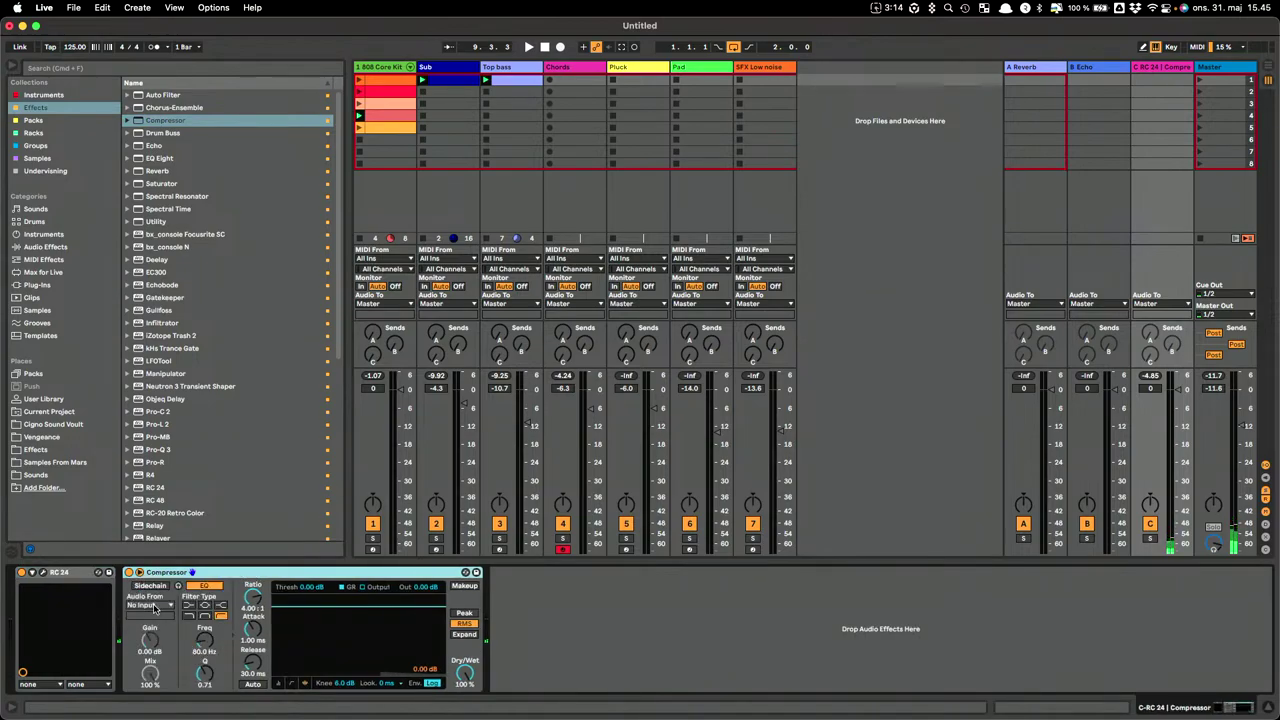
pyautogui.click(150, 595)
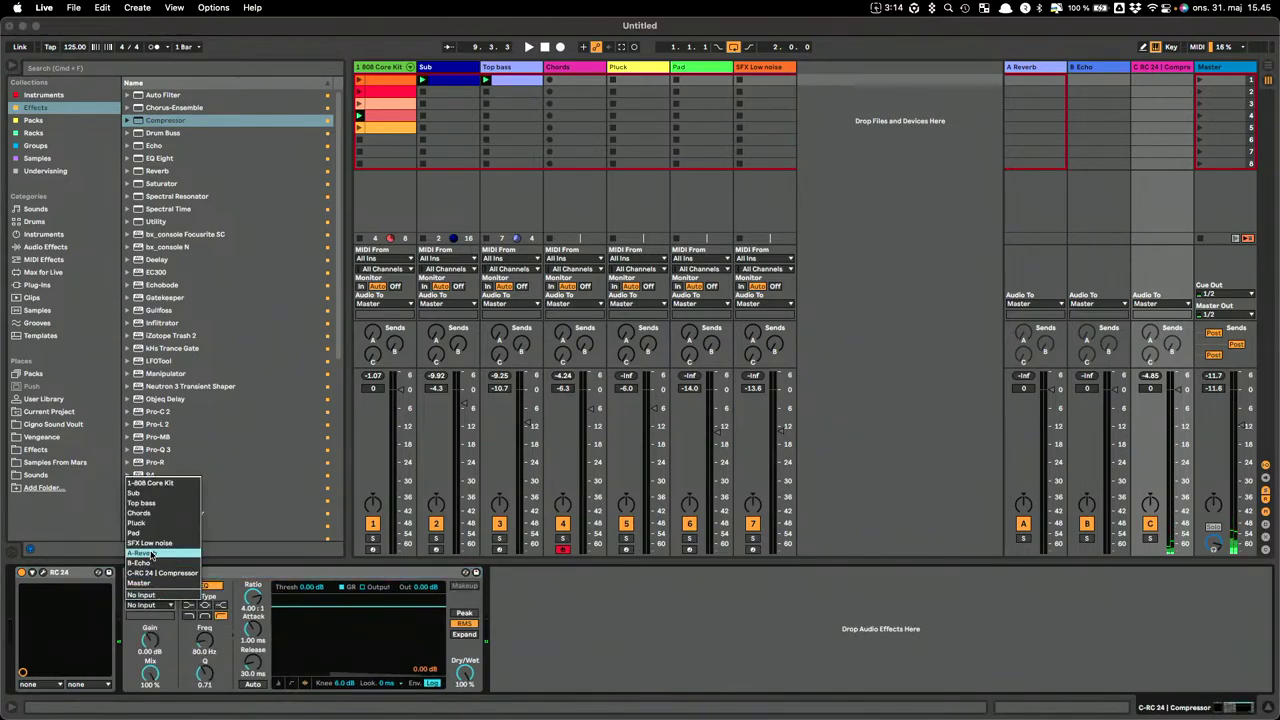
pyautogui.click(152, 483)
pyautogui.click(148, 615)
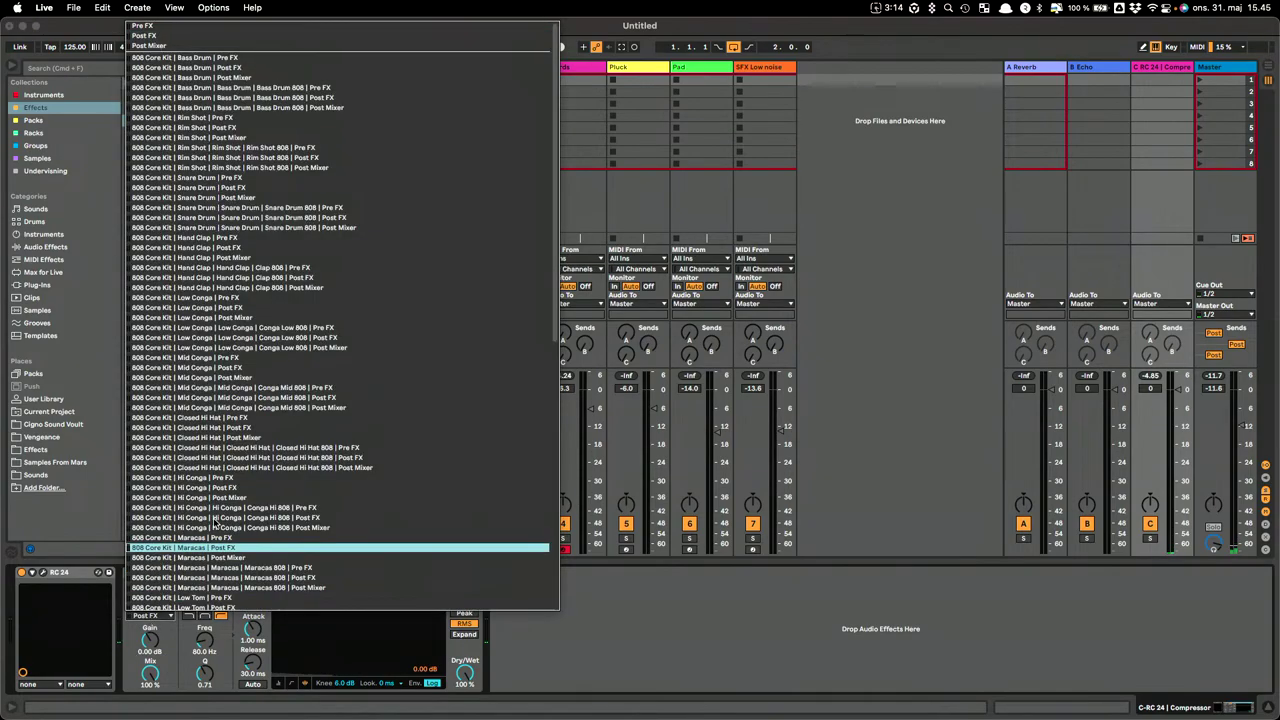
pyautogui.click(200, 91)
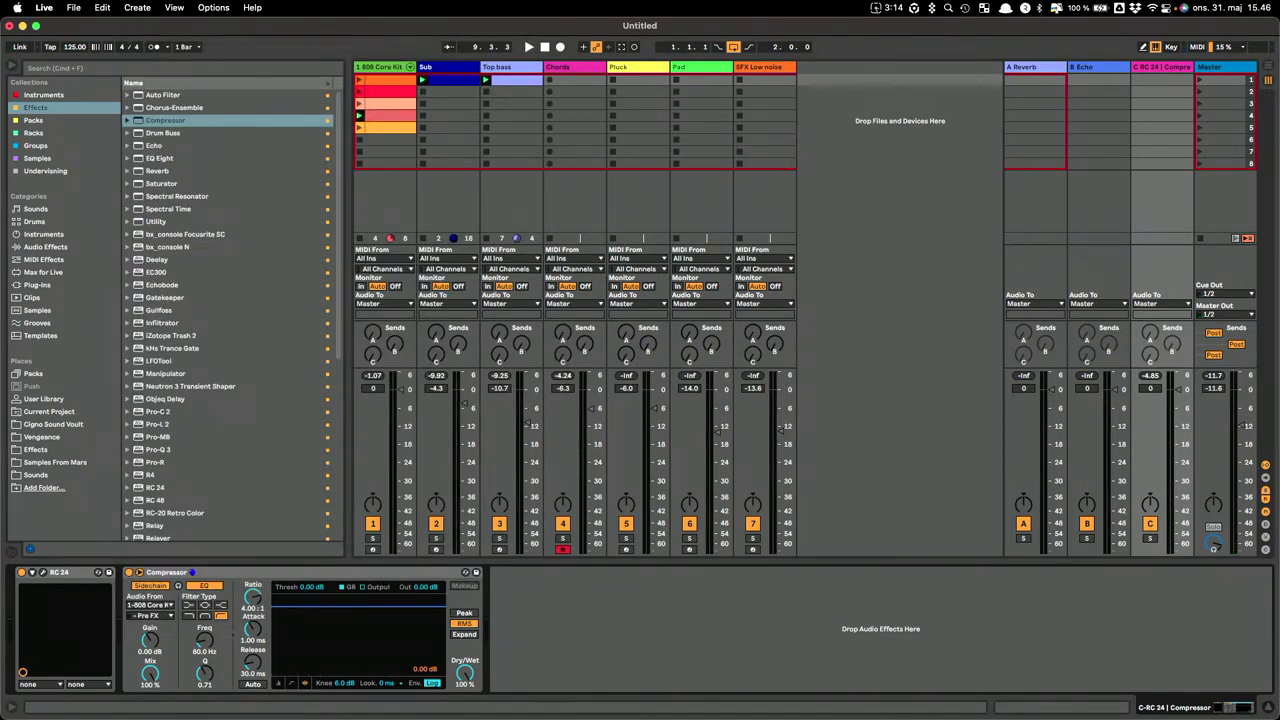
pyautogui.moveTo(359, 621); pyautogui.dragTo(359, 641)
# Play the first 808 Core Kit clip alone and raise the Chords track's send C to 0.0 dB.
pyautogui.click(888, 487)
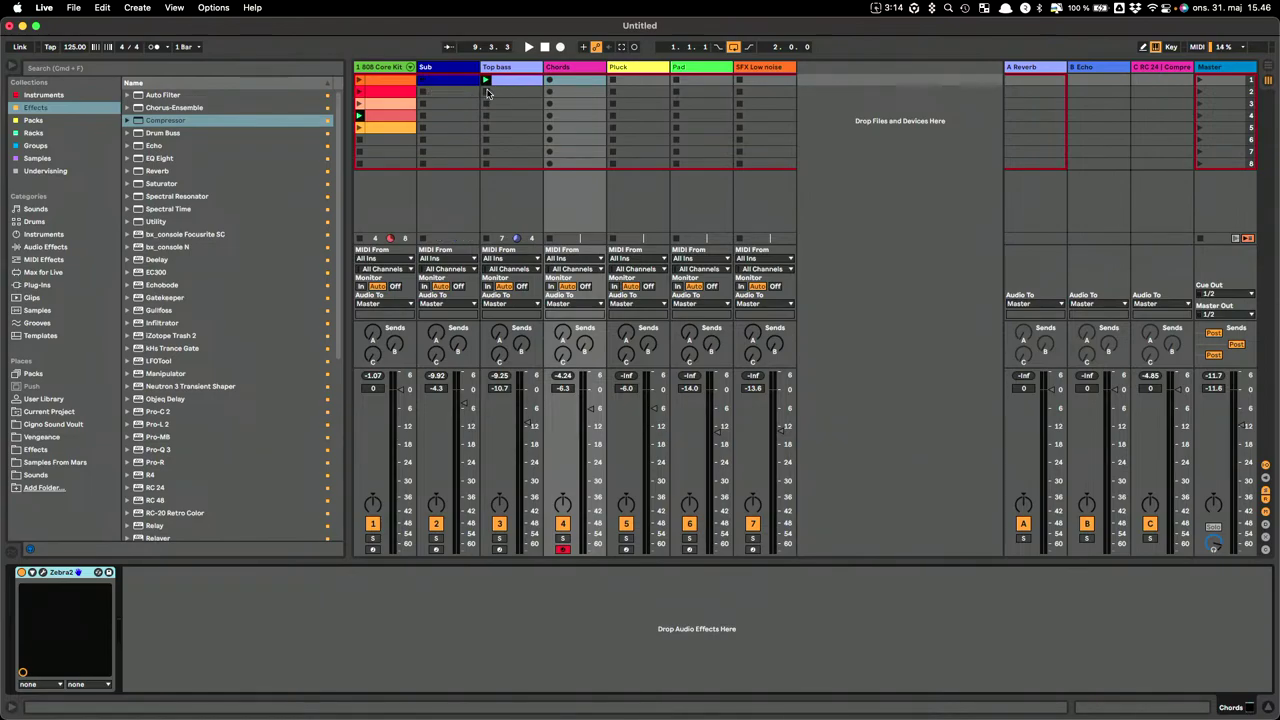
pyautogui.click(357, 83)
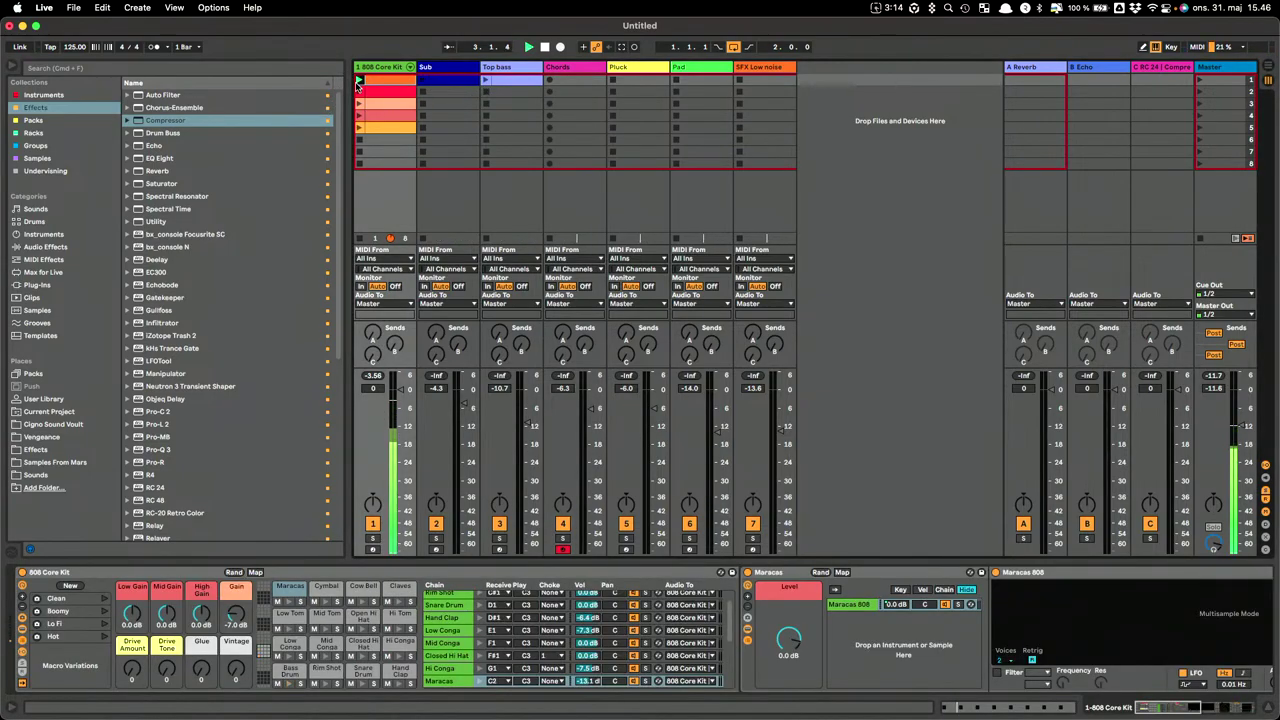
pyautogui.click(584, 67)
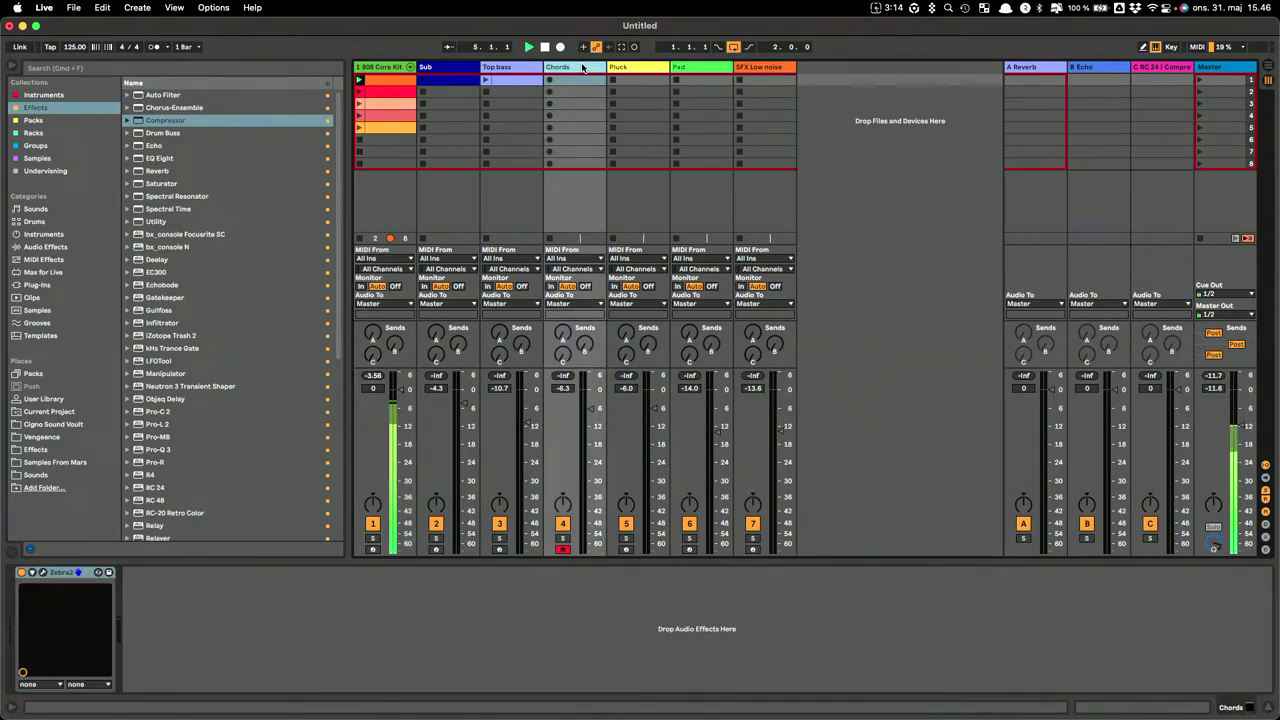
pyautogui.click(564, 355)
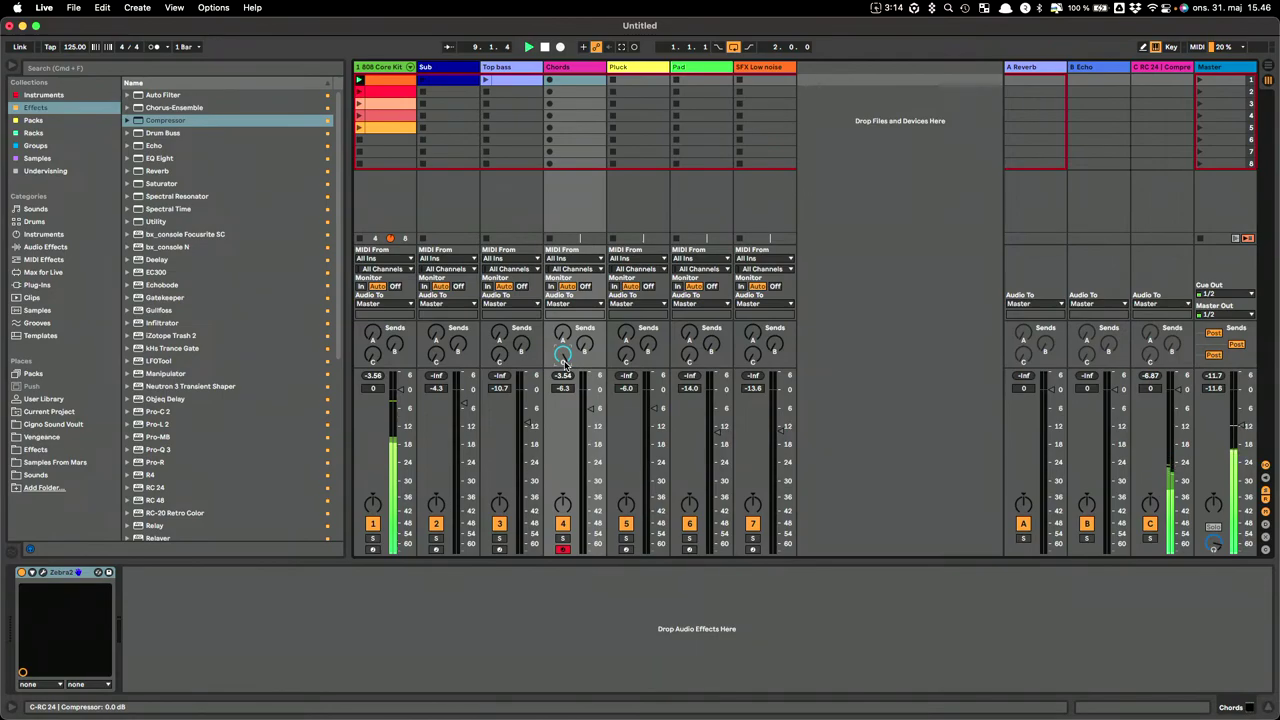
# Set the return C Compressor's threshold to -32.1 dB and switch its sidechain EQ to the band-pass filter.
pyautogui.click(1136, 68)
pyautogui.moveTo(437, 639); pyautogui.dragTo(437, 658)
pyautogui.click(205, 616)
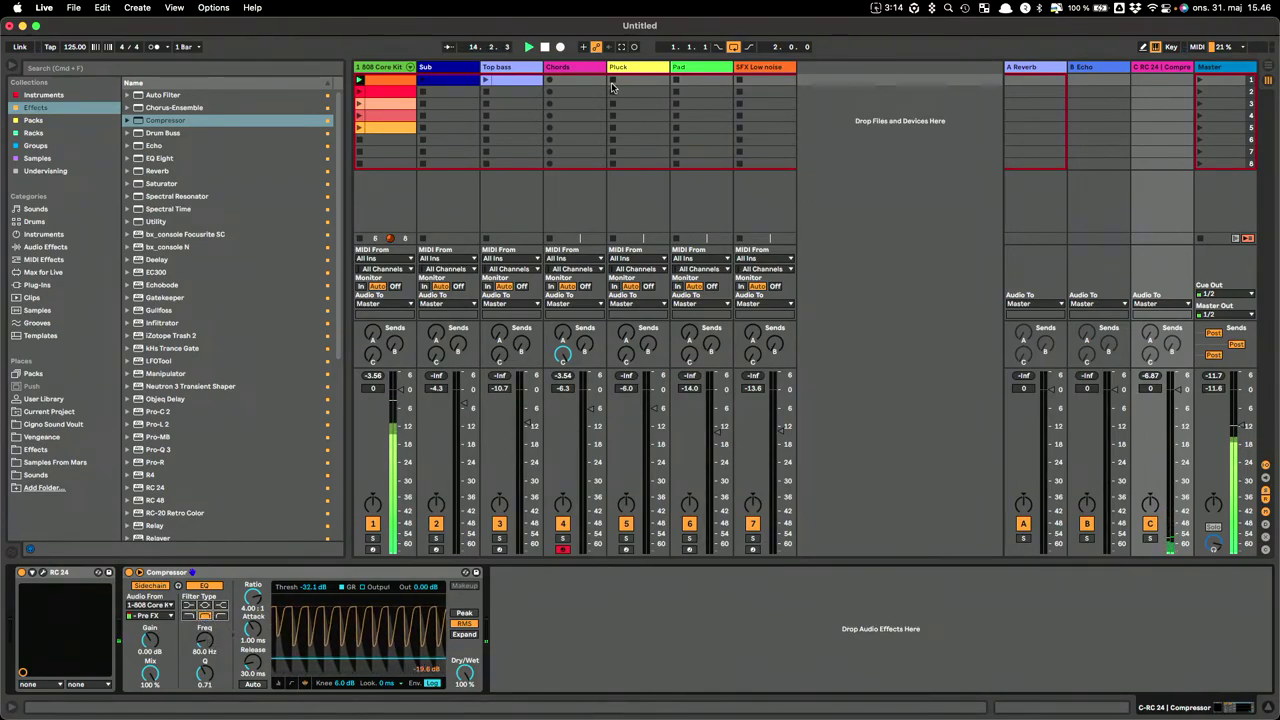
# Create an empty clip in the Chords track's first slot and double its loop to two bars.
pyautogui.click(560, 70)
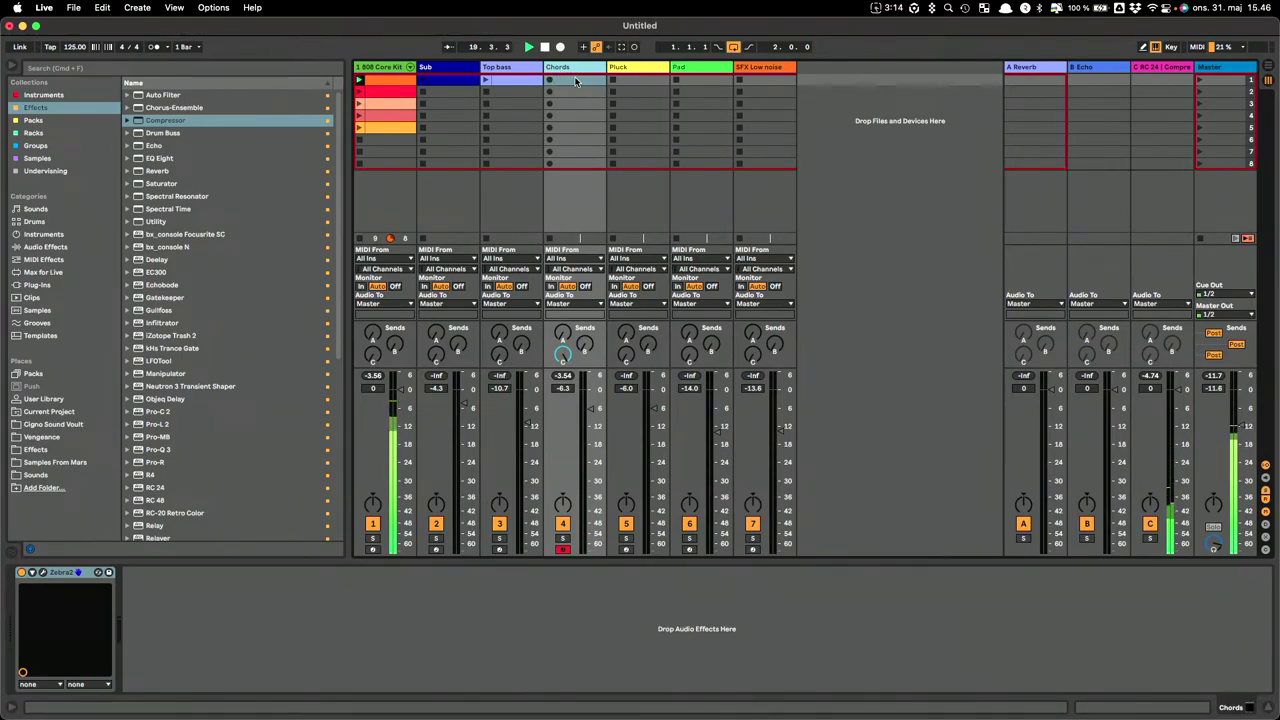
pyautogui.doubleClick(576, 81)
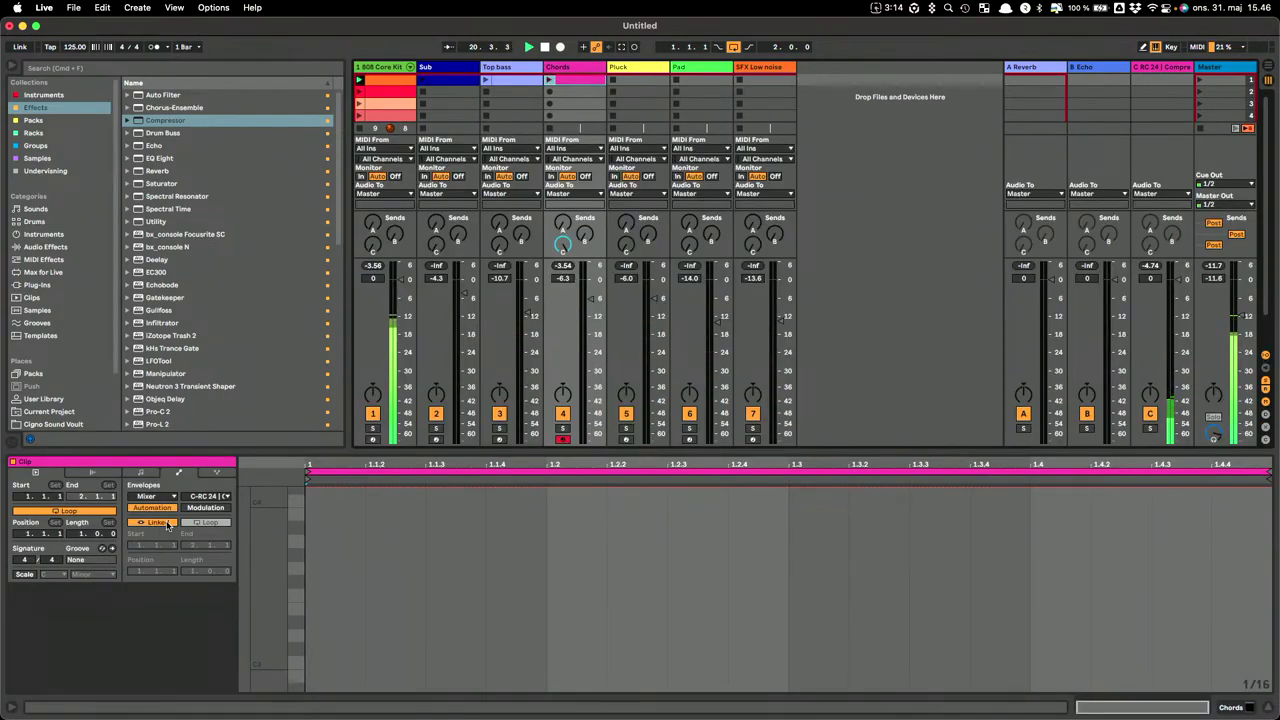
pyautogui.click(156, 474)
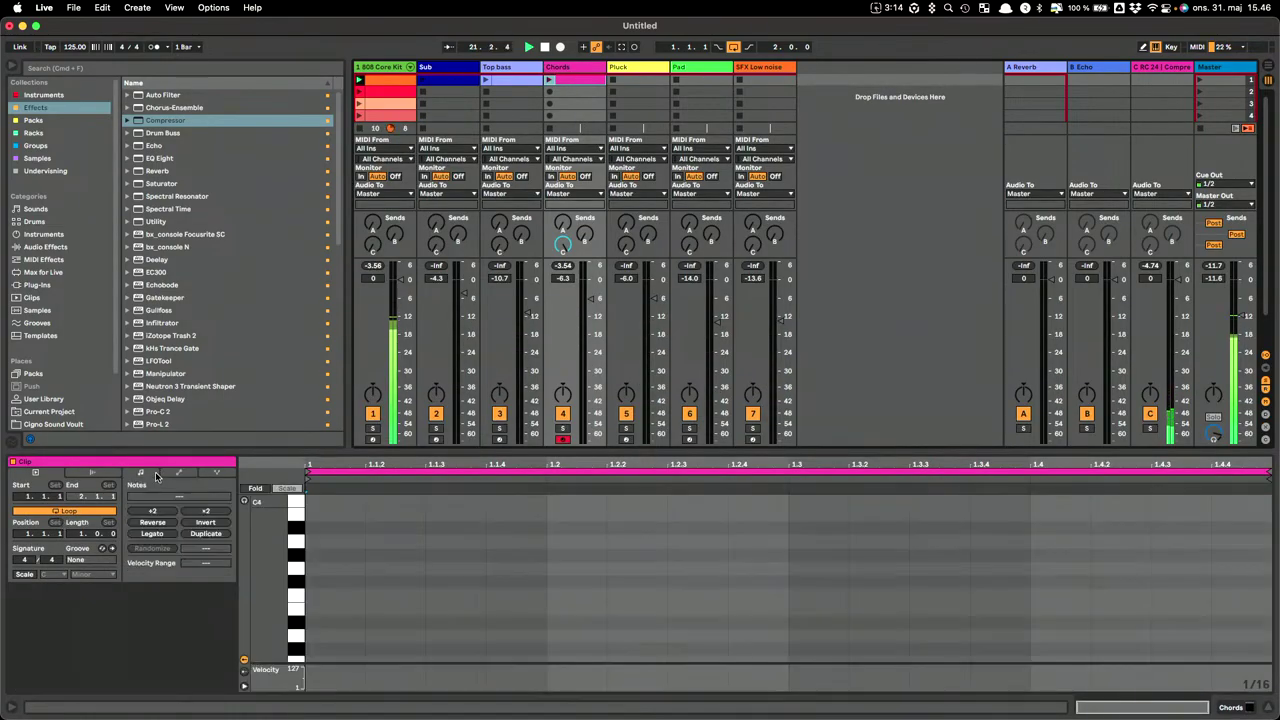
pyautogui.click(205, 534)
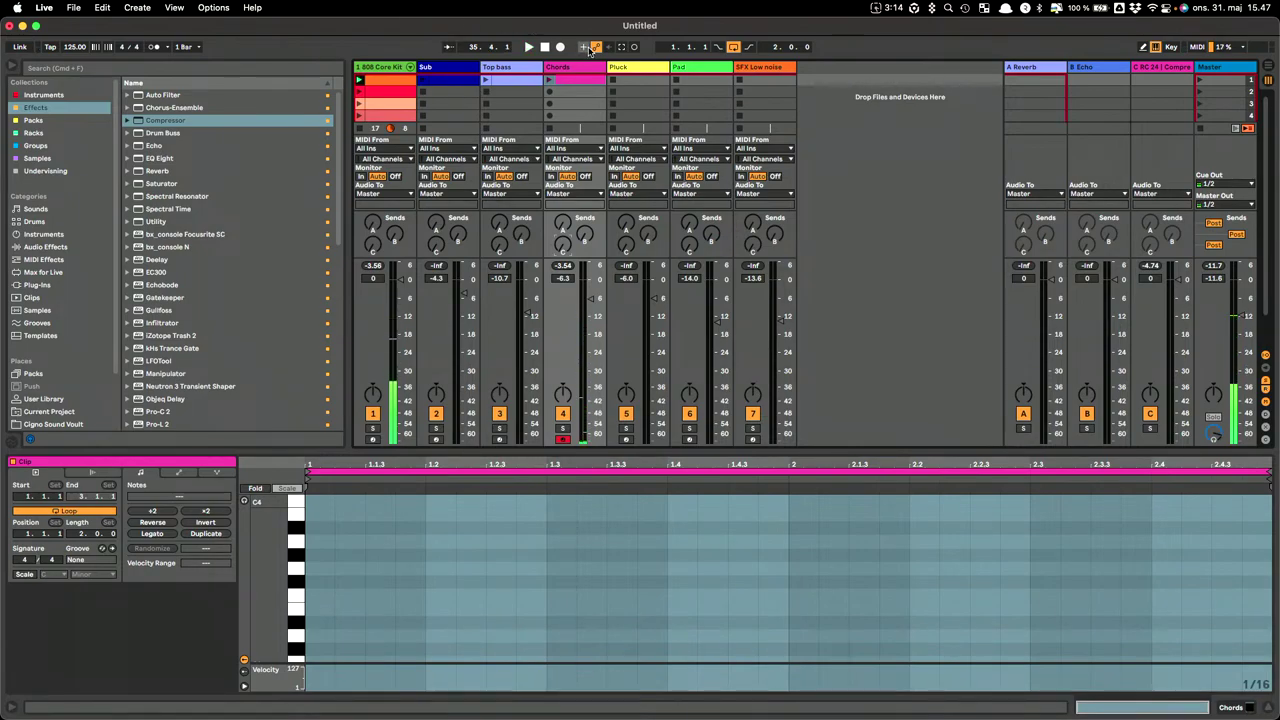
# Capture the played chords as a new Chords clip, extend its loop to bars 27 to 31, and crop it to those four bars.
pyautogui.click(621, 48)
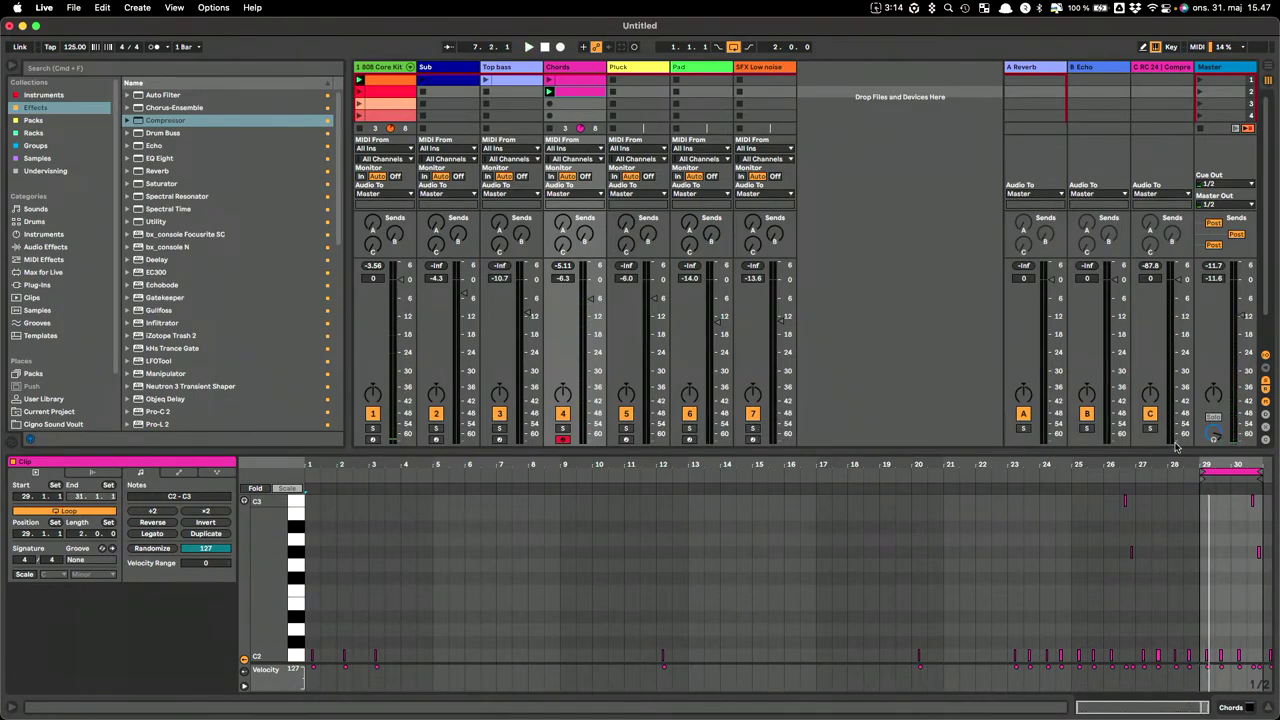
pyautogui.moveTo(1183, 462); pyautogui.dragTo(977, 510)
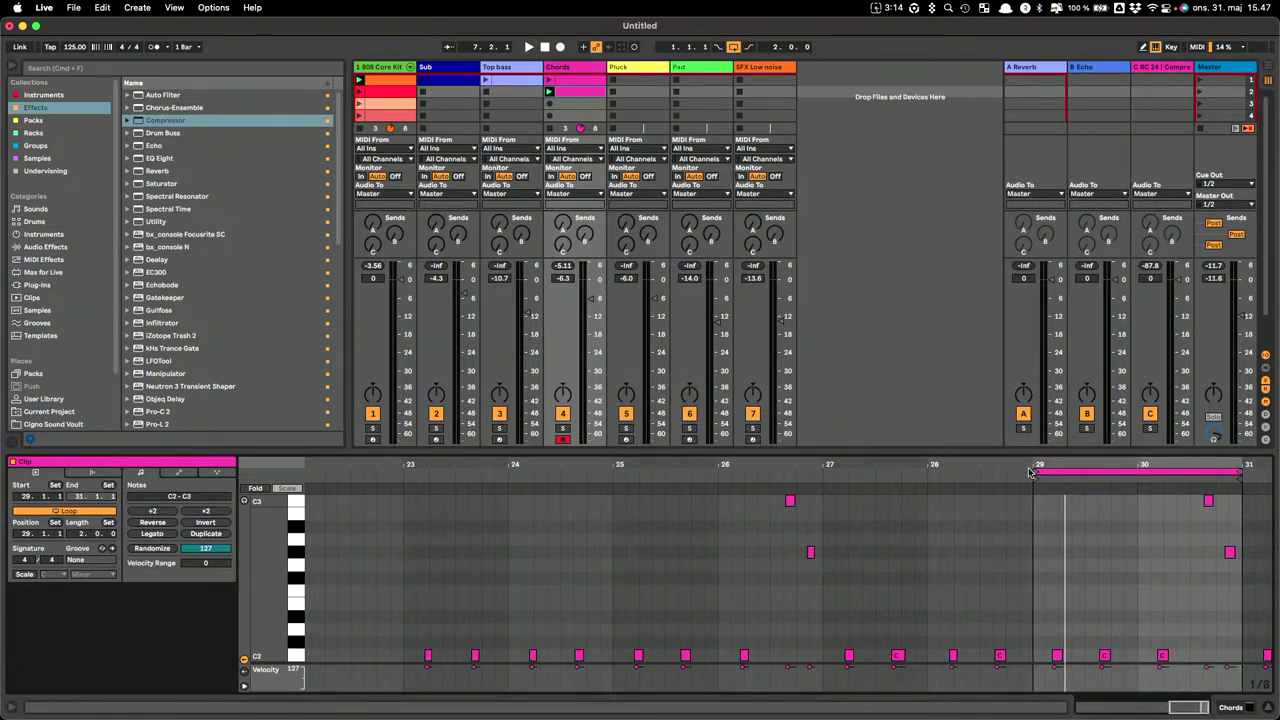
pyautogui.moveTo(1035, 473); pyautogui.dragTo(825, 475)
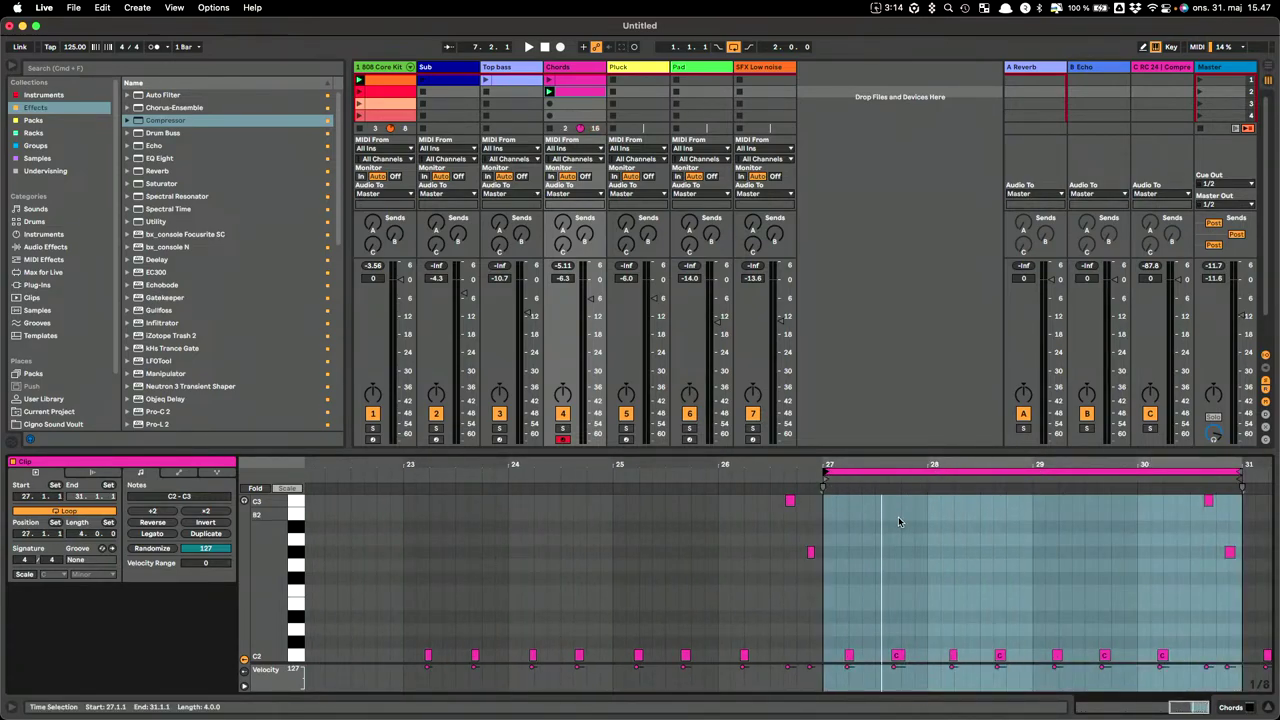
pyautogui.press('space')
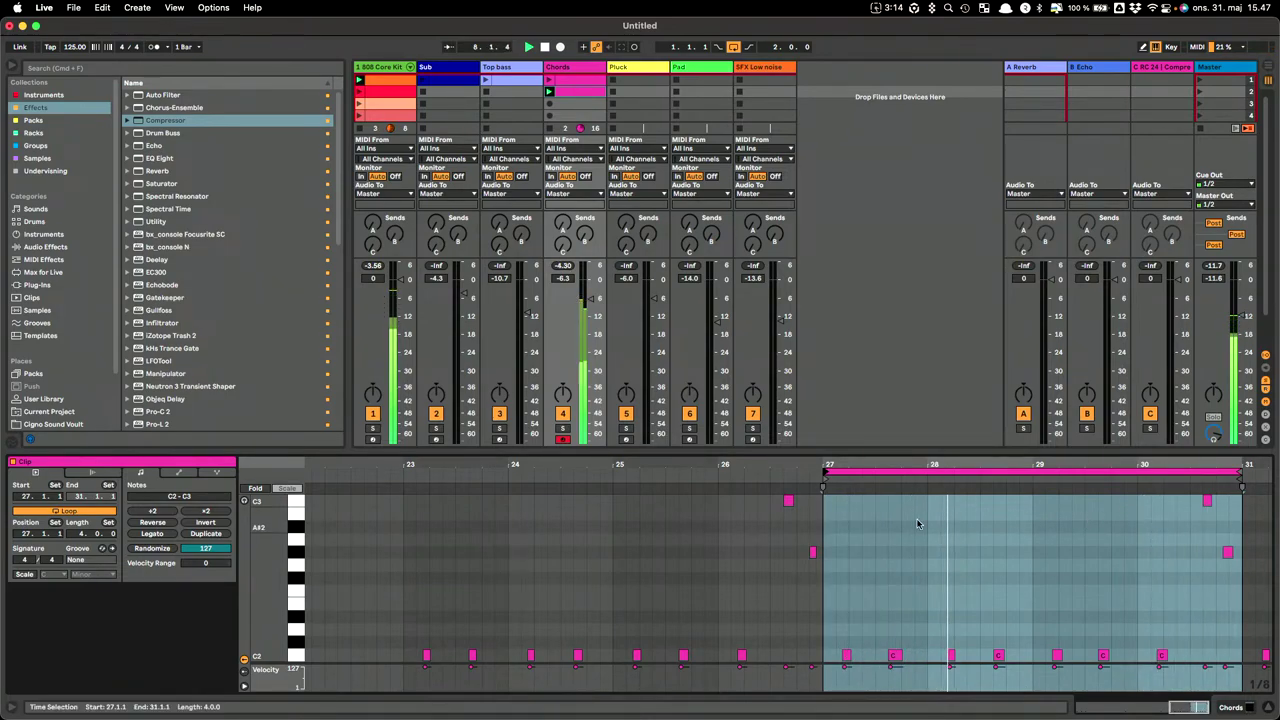
pyautogui.rightClick(1030, 550)
pyautogui.click(1090, 364)
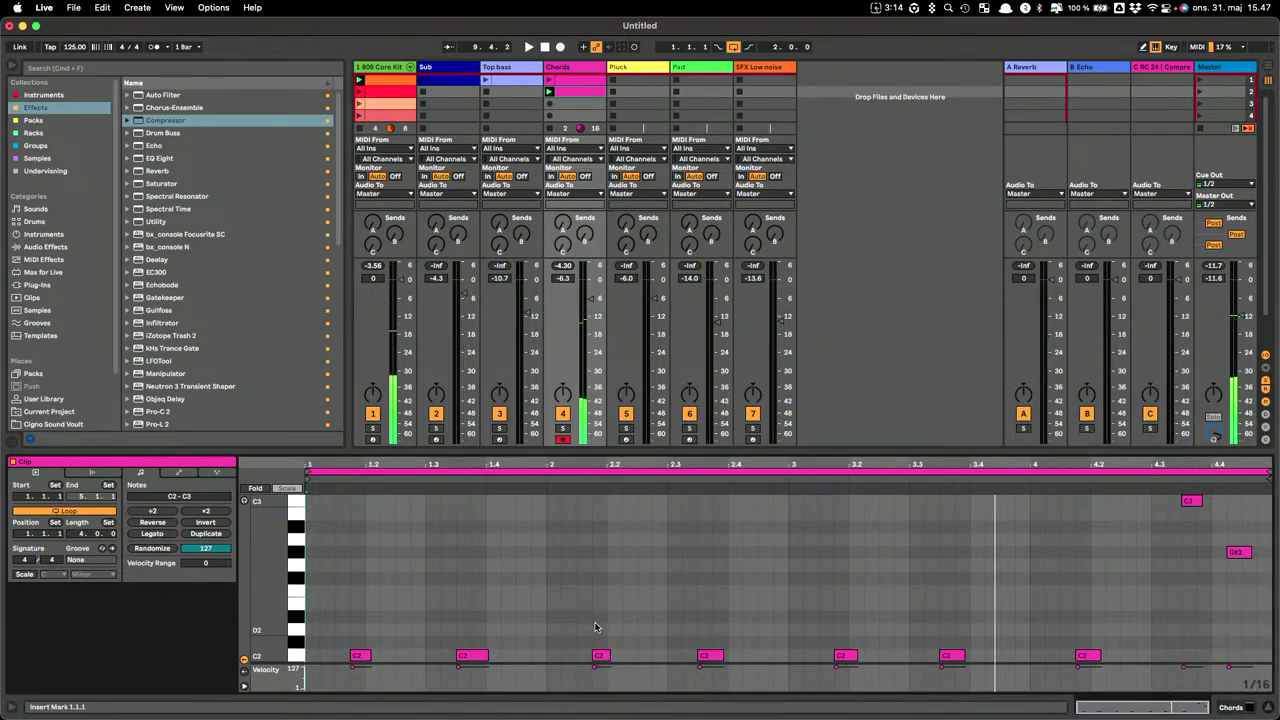
# Raise the Chords clip's RC 24 send envelope to maximum between 1.3.4 and 1.4.2, and play it back.
pyautogui.click(180, 474)
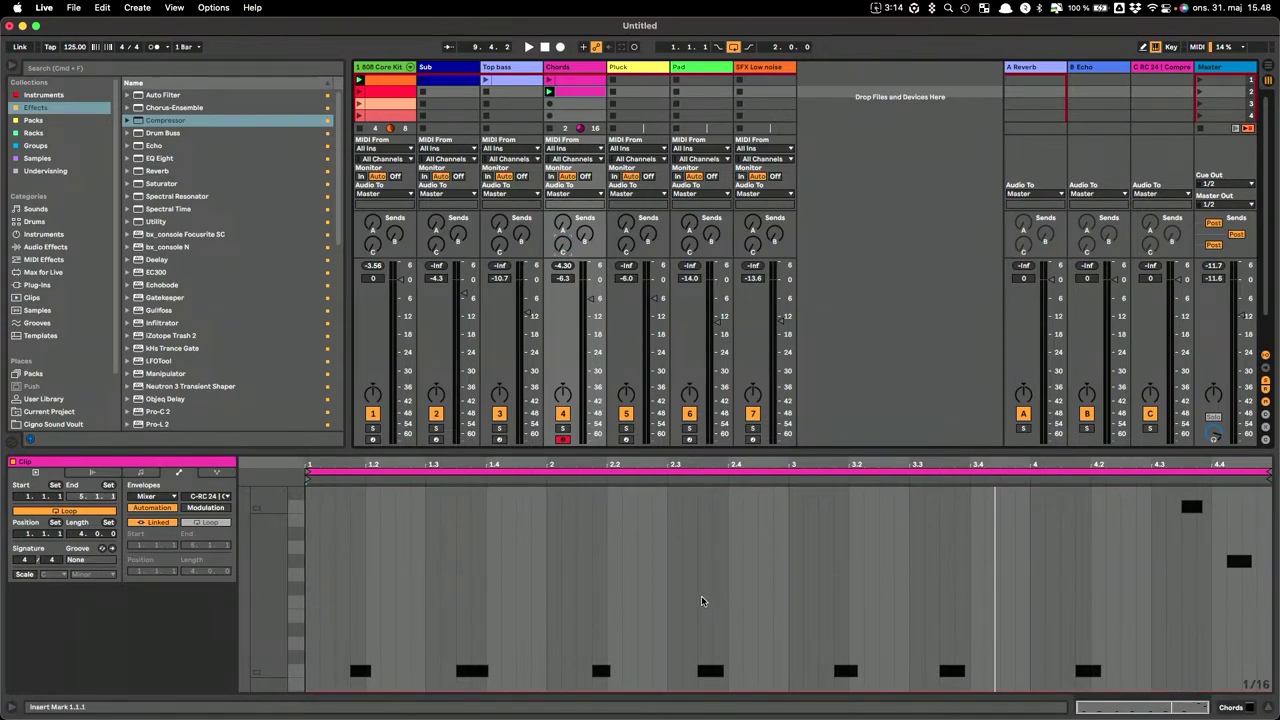
pyautogui.click(481, 652)
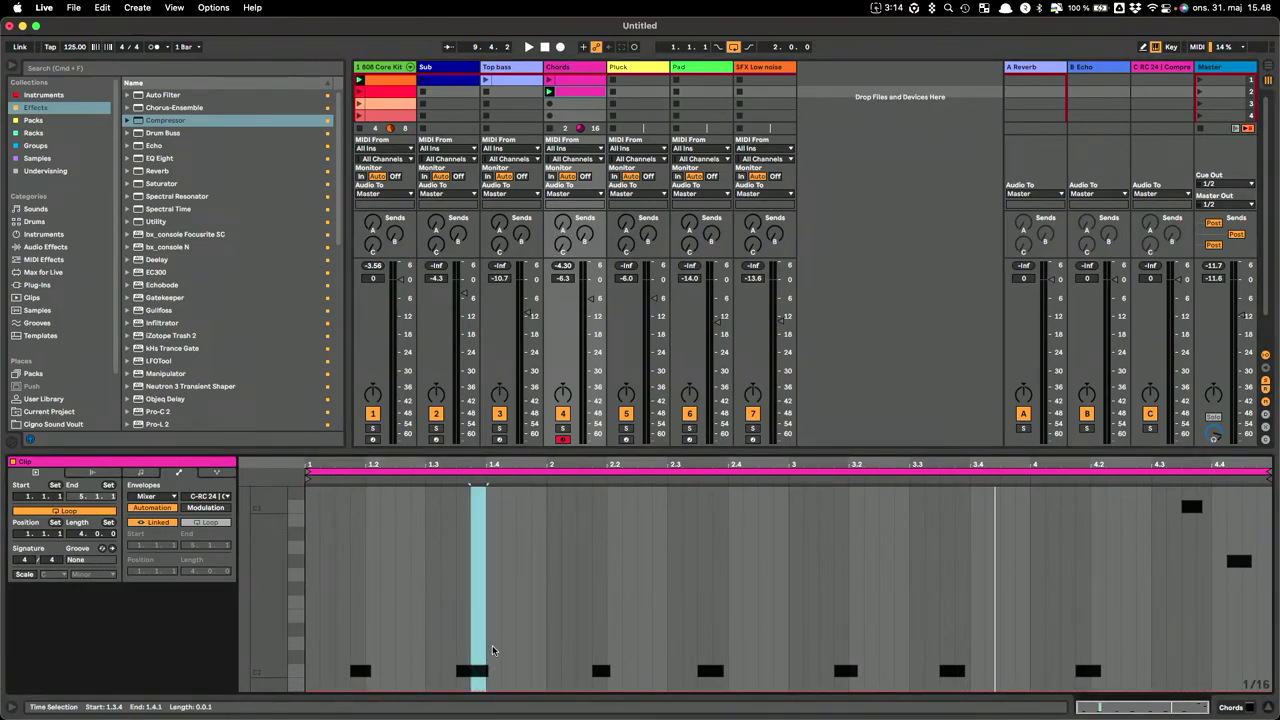
pyautogui.keyDown('shift'); pyautogui.click(495, 645); pyautogui.keyUp('shift')
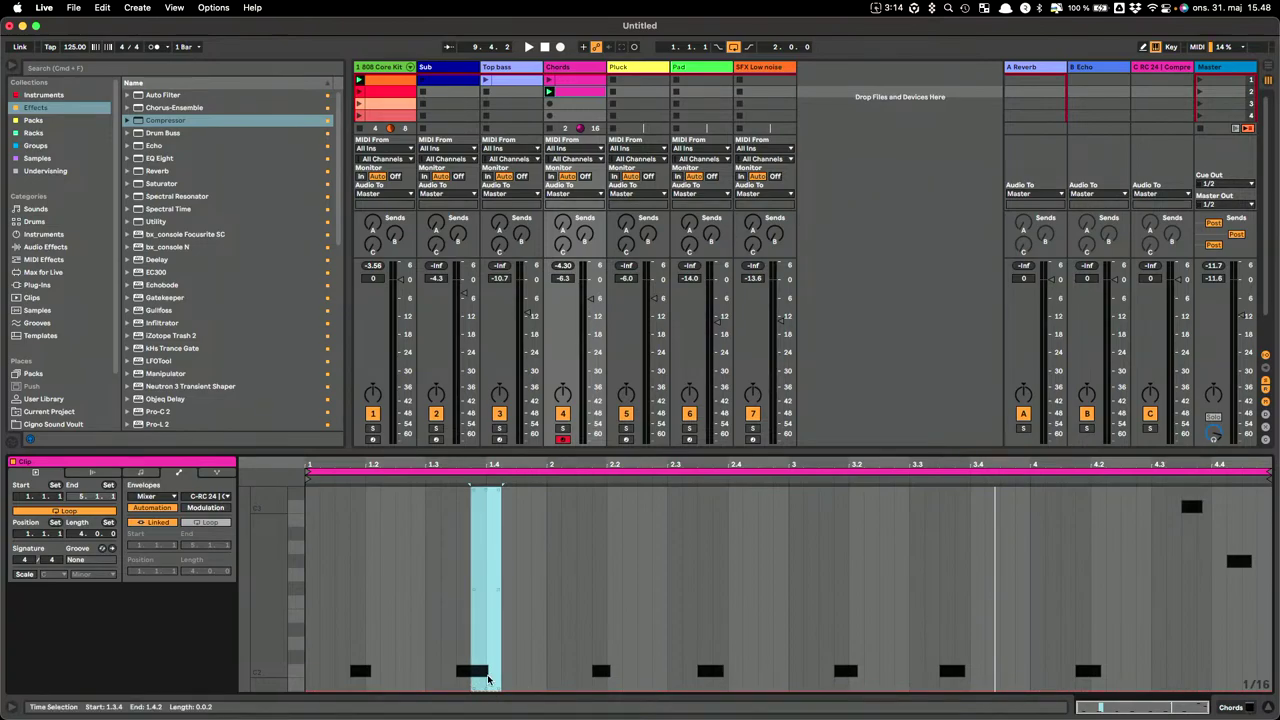
pyautogui.moveTo(490, 684); pyautogui.dragTo(490, 551)
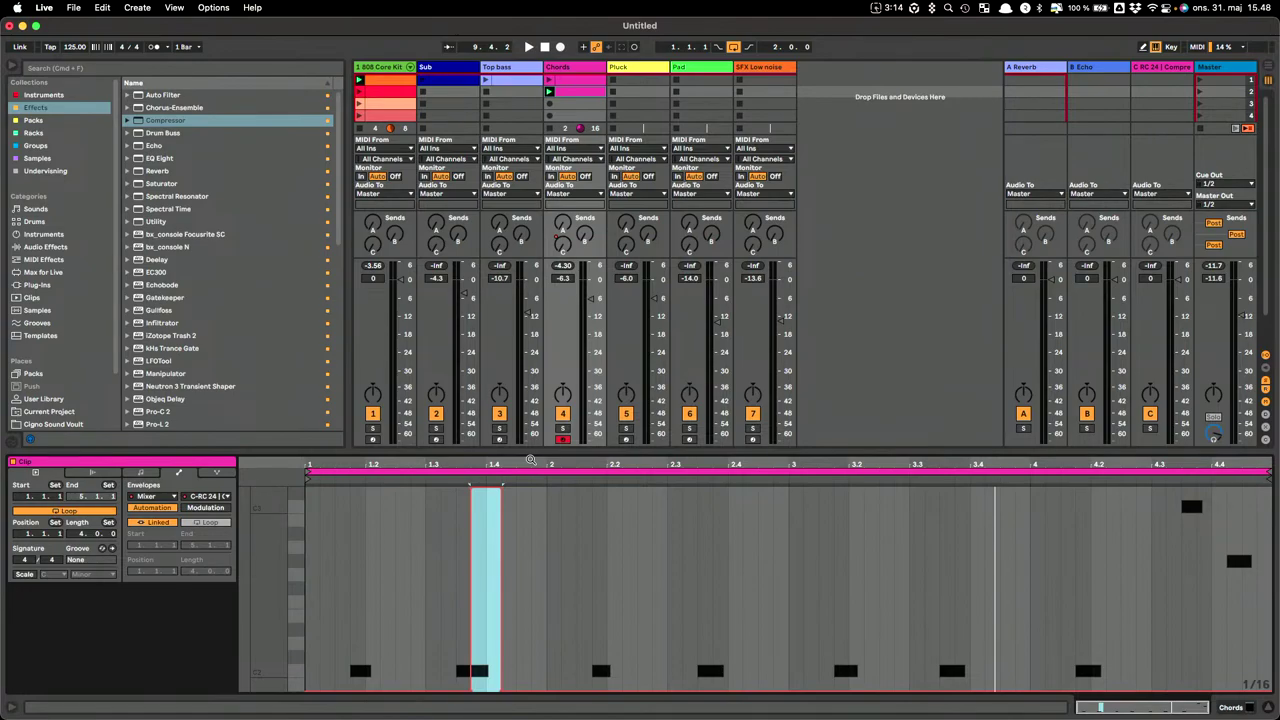
pyautogui.press('space')
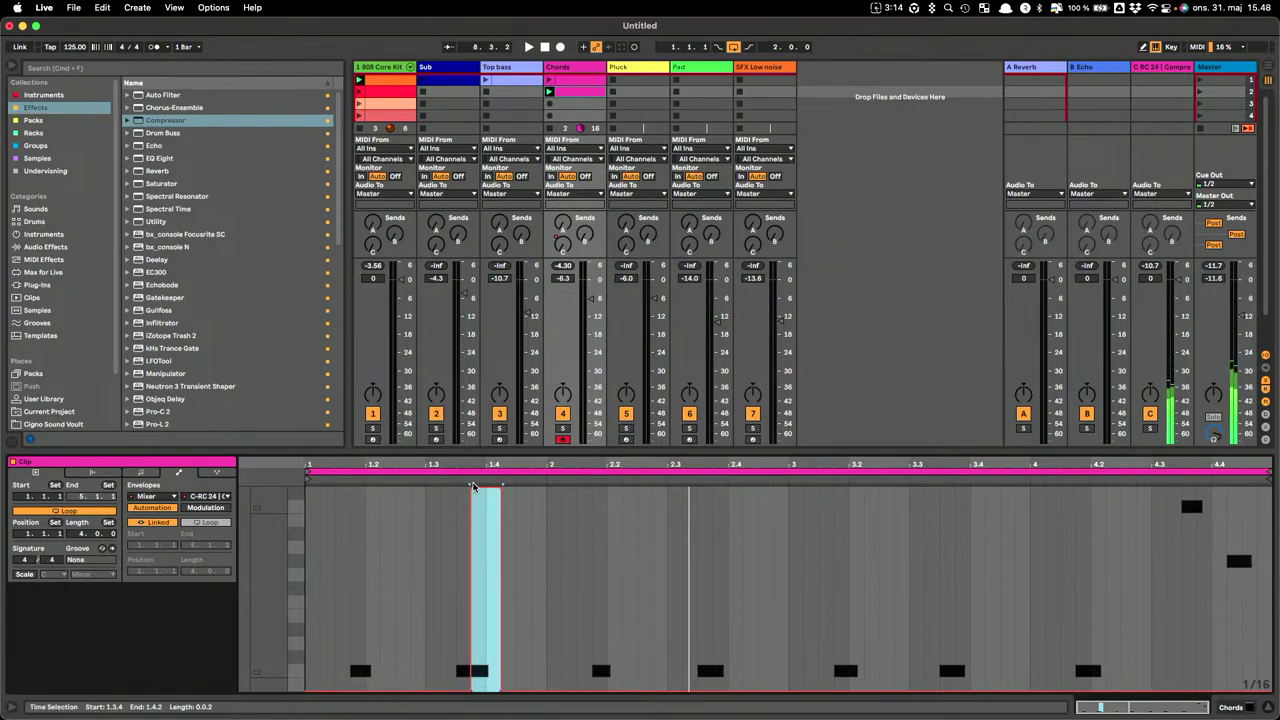
# Try starting the raised RC 24 send section earlier at 1.3.3, listen to it, and undo the change.
pyautogui.moveTo(466, 498); pyautogui.dragTo(501, 499)
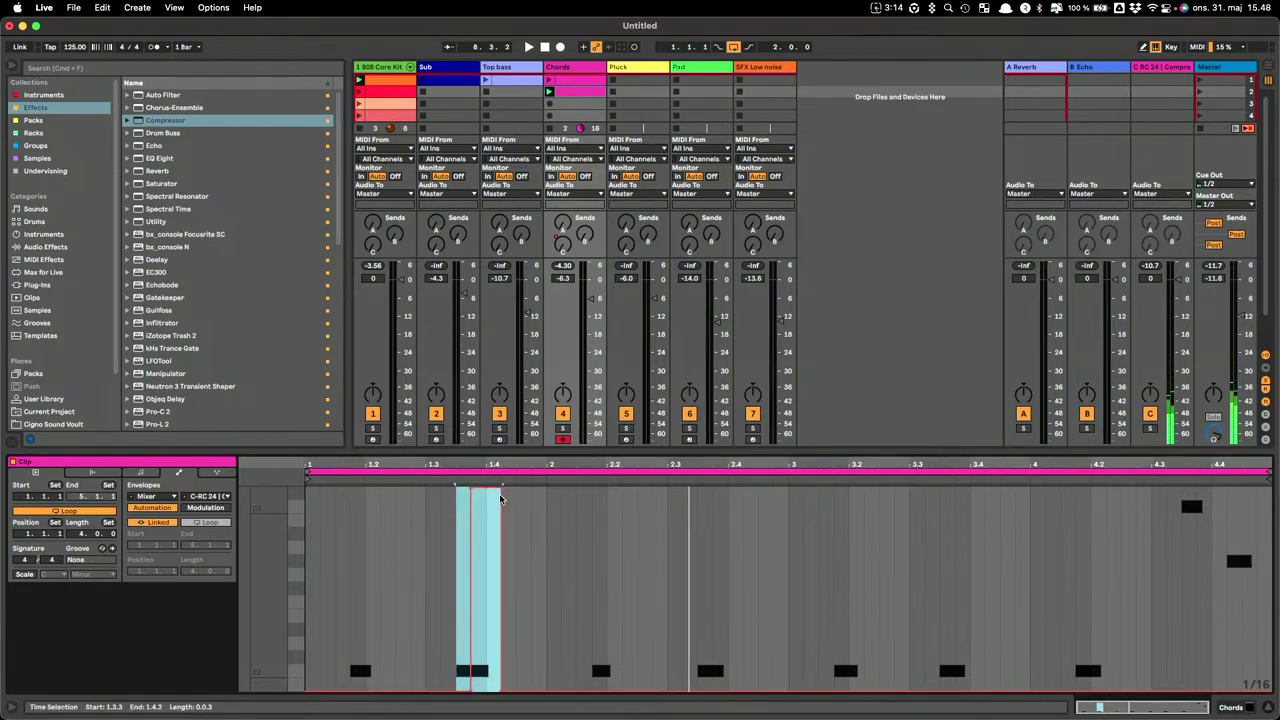
pyautogui.moveTo(465, 686); pyautogui.dragTo(465, 533)
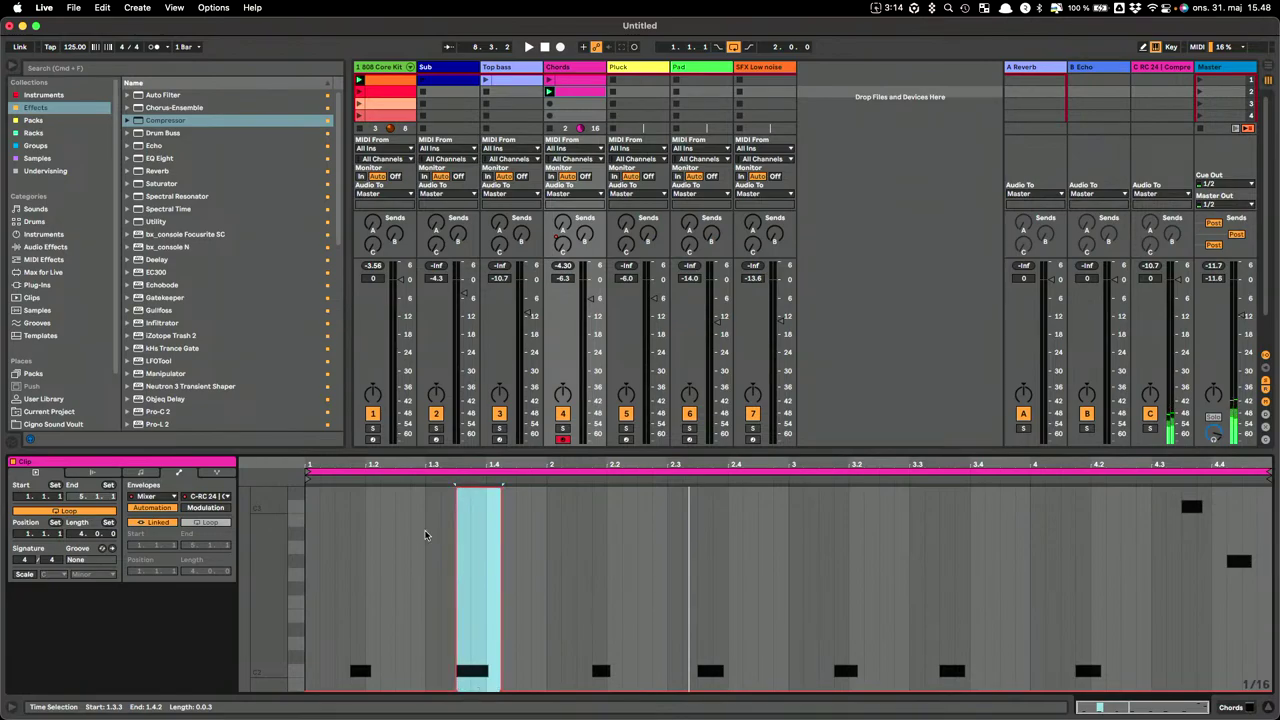
pyautogui.click(410, 663)
pyautogui.press('space')
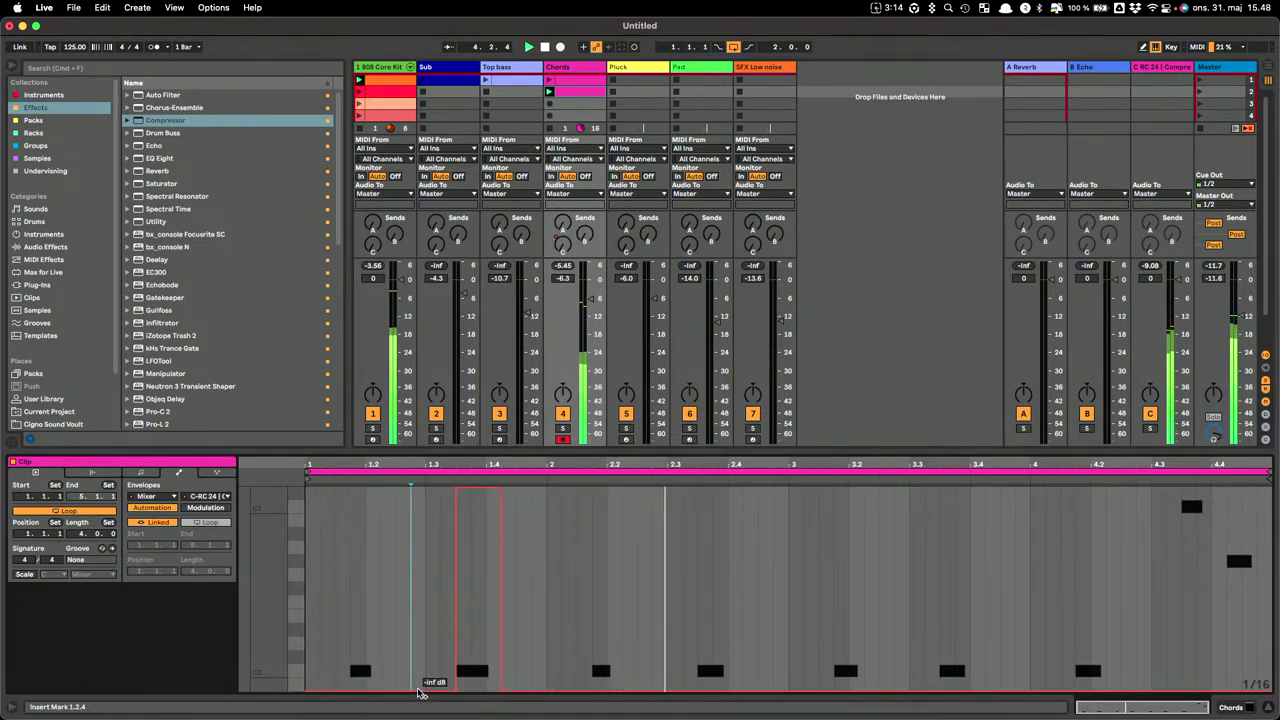
pyautogui.press('super+z')
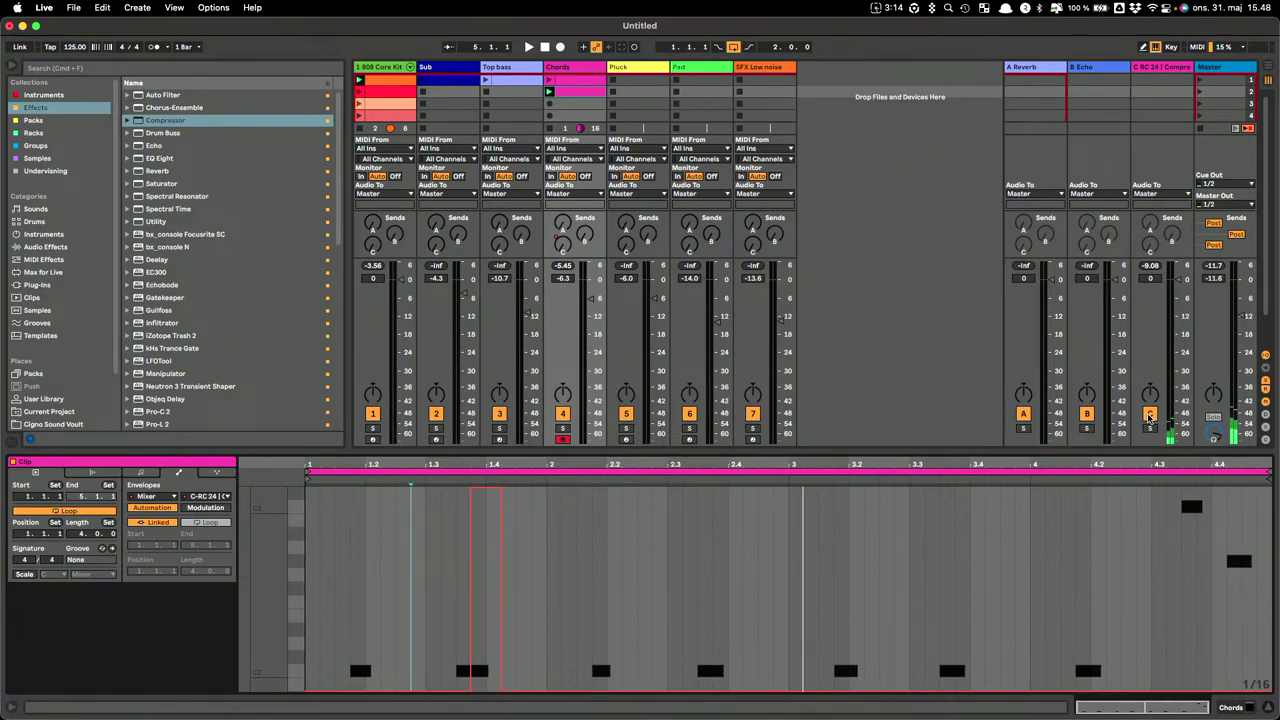
# During playback, add an RC 24 send ramp falling from maximum to minimum across the clip's last note at 4.4.2.
pyautogui.press('space')
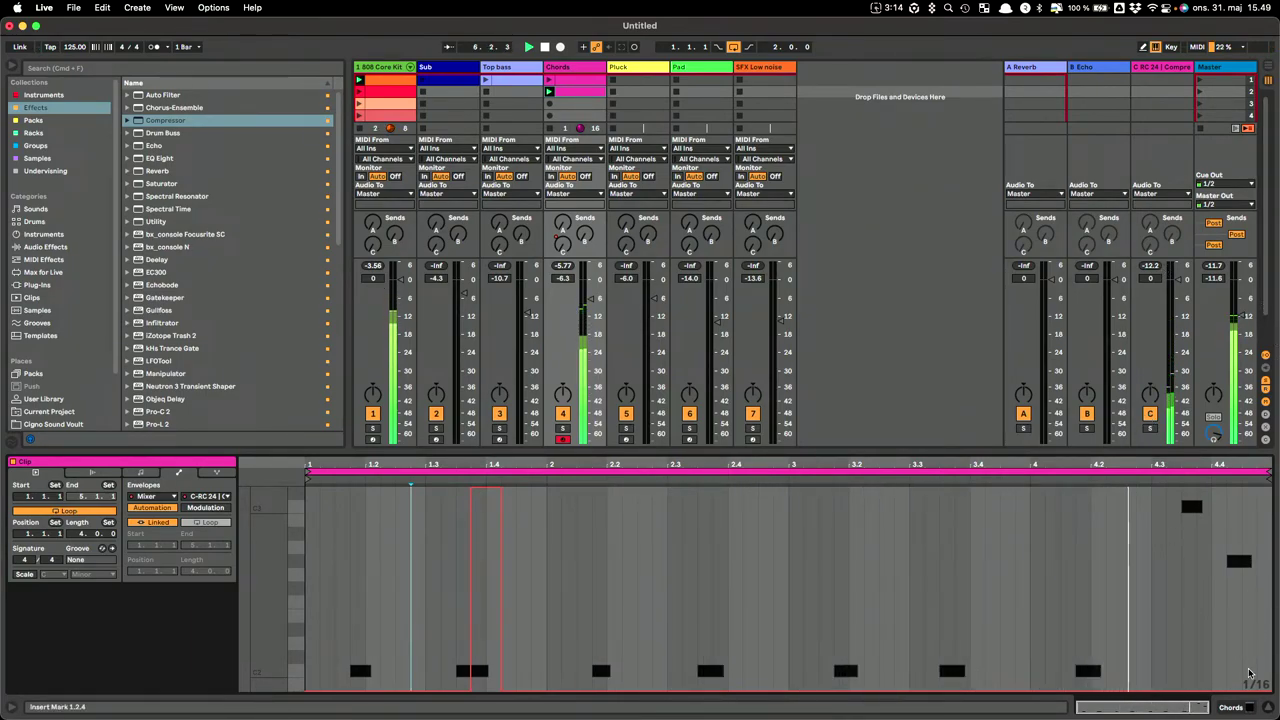
pyautogui.moveTo(1234, 633); pyautogui.dragTo(1251, 629)
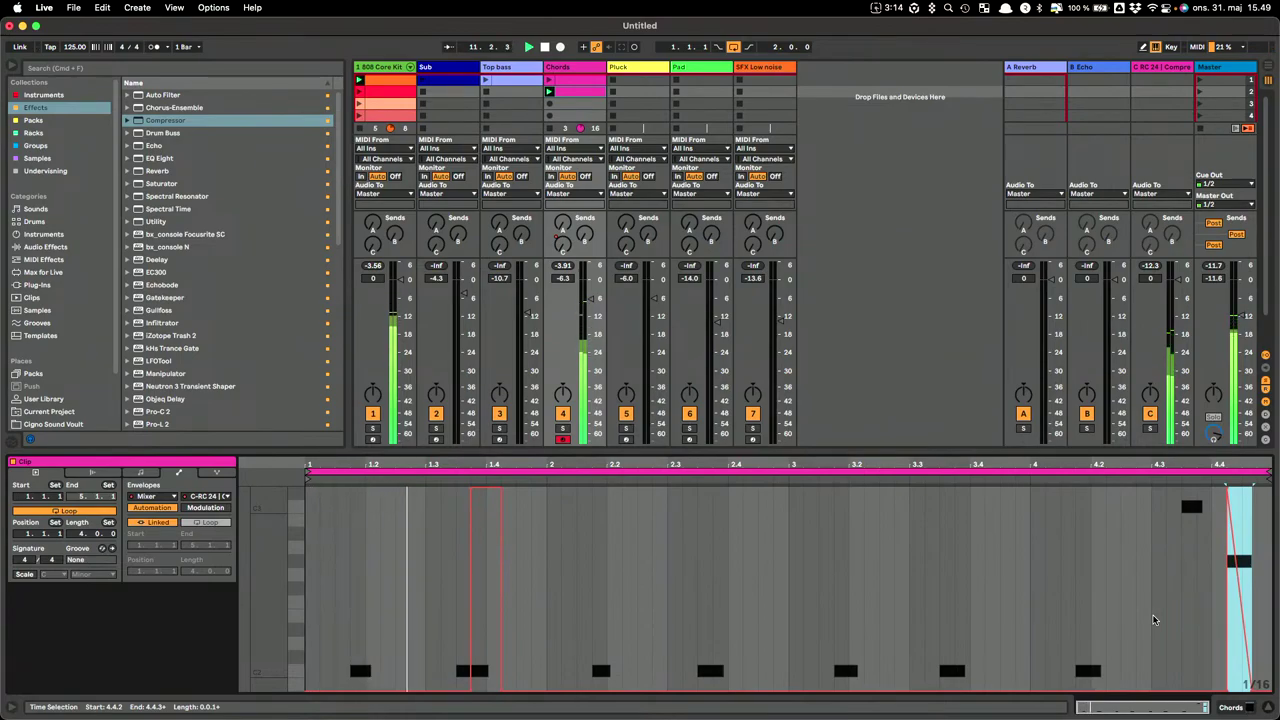
# Draw a send B (Echo) envelope in the Chords clip that holds level, then falls gradually from about 2.3 to about 4.2.
pyautogui.click(590, 239)
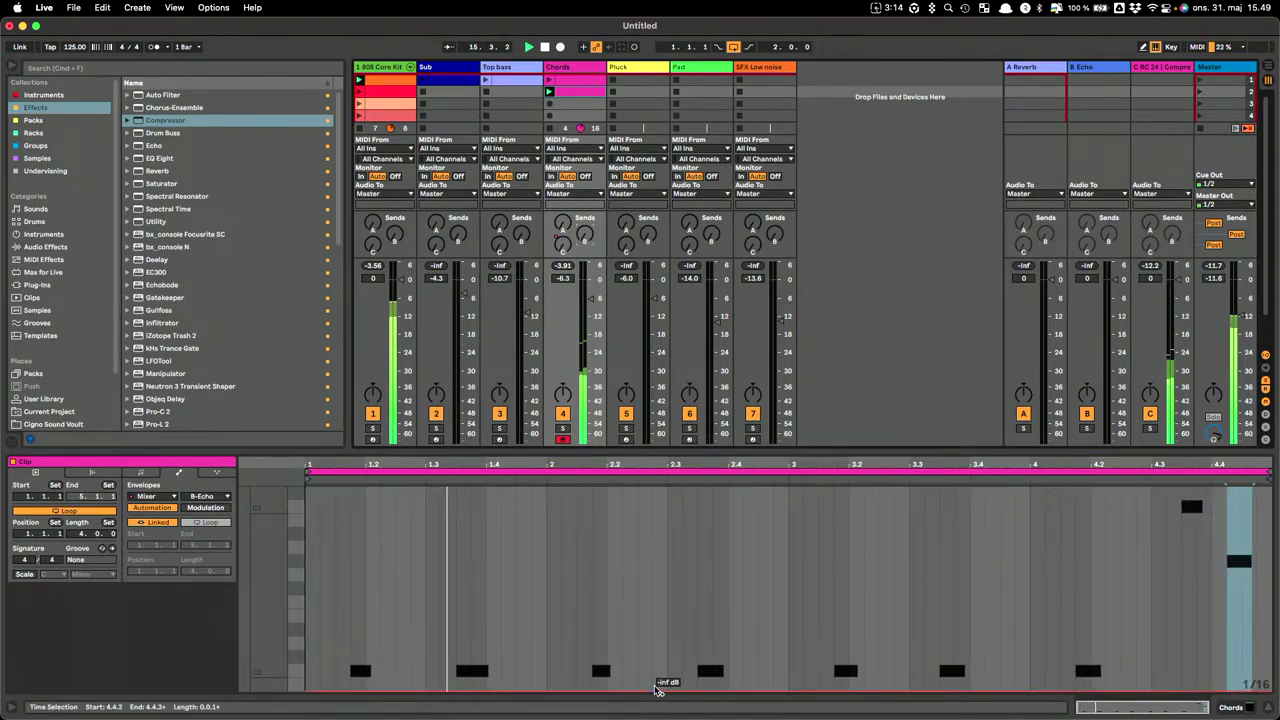
pyautogui.moveTo(655, 690); pyautogui.dragTo(656, 571)
pyautogui.moveTo(1122, 575); pyautogui.dragTo(1120, 650)
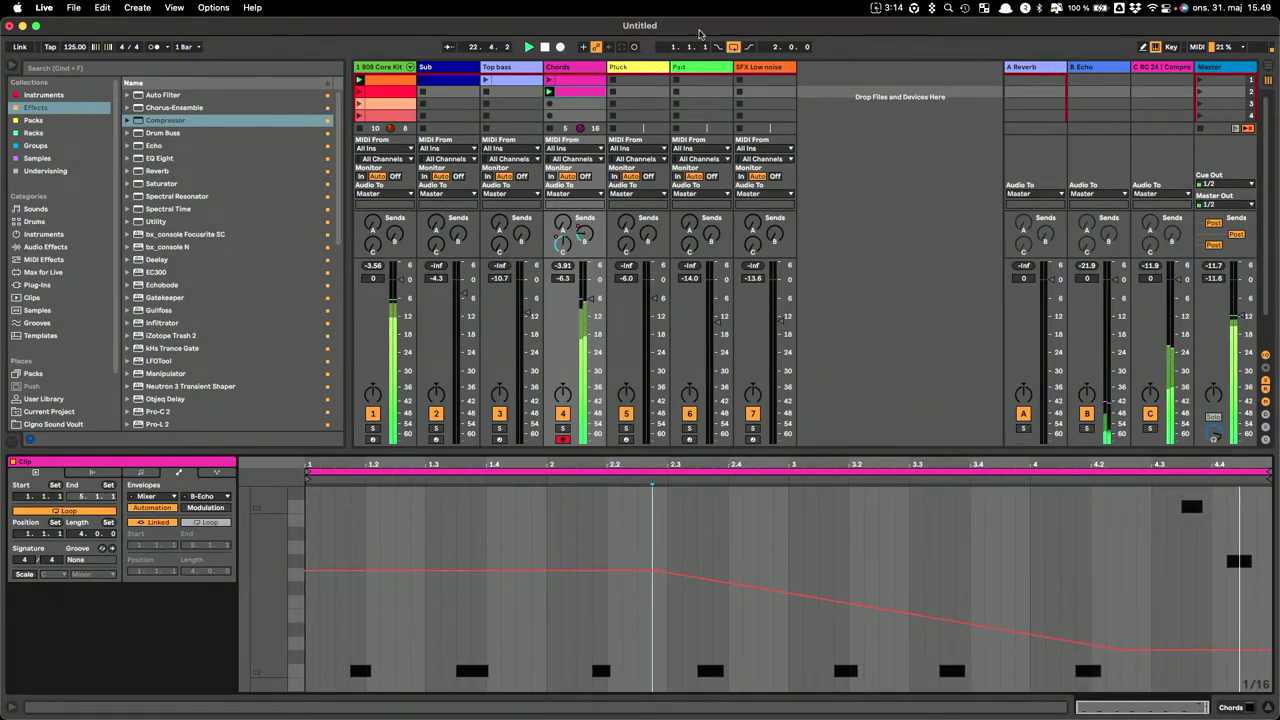
# Move the Chords clip into the first slot and, with scene 1 playing, set the Chords volume to -14.0 dB.
pyautogui.moveTo(590, 92); pyautogui.dragTo(590, 80)
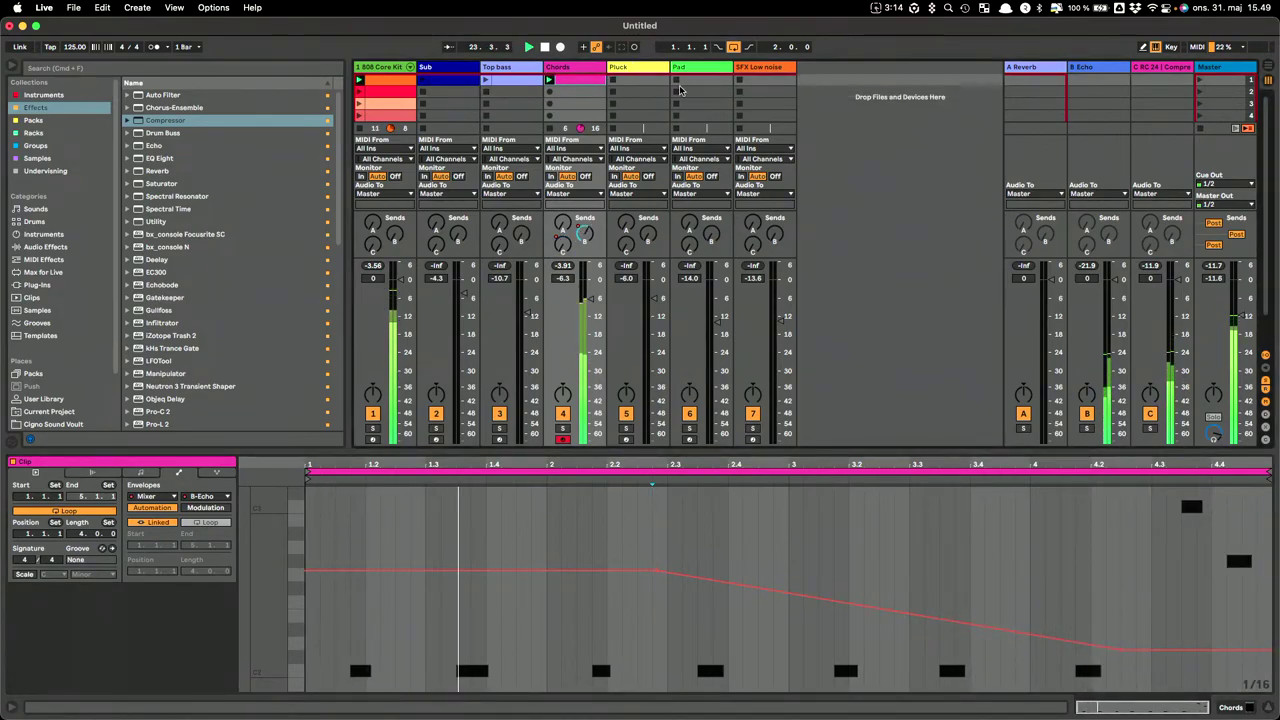
pyautogui.click(1200, 81)
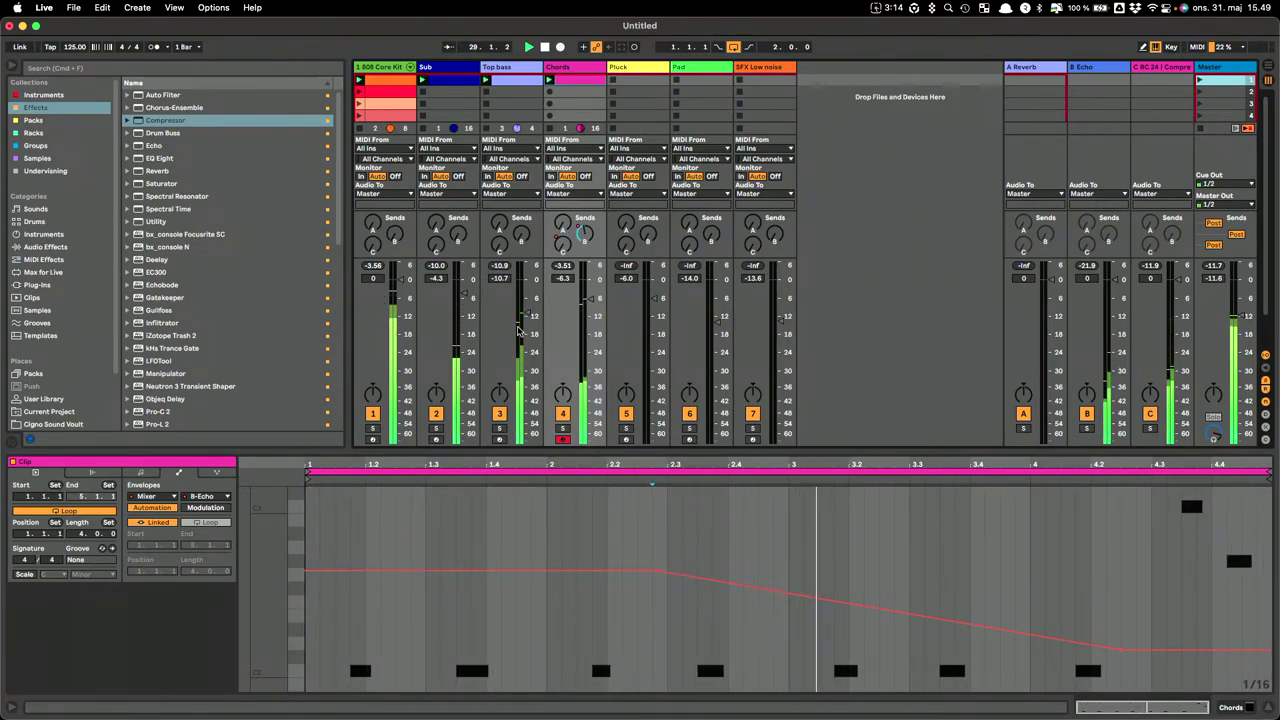
pyautogui.moveTo(588, 301); pyautogui.dragTo(590, 321)
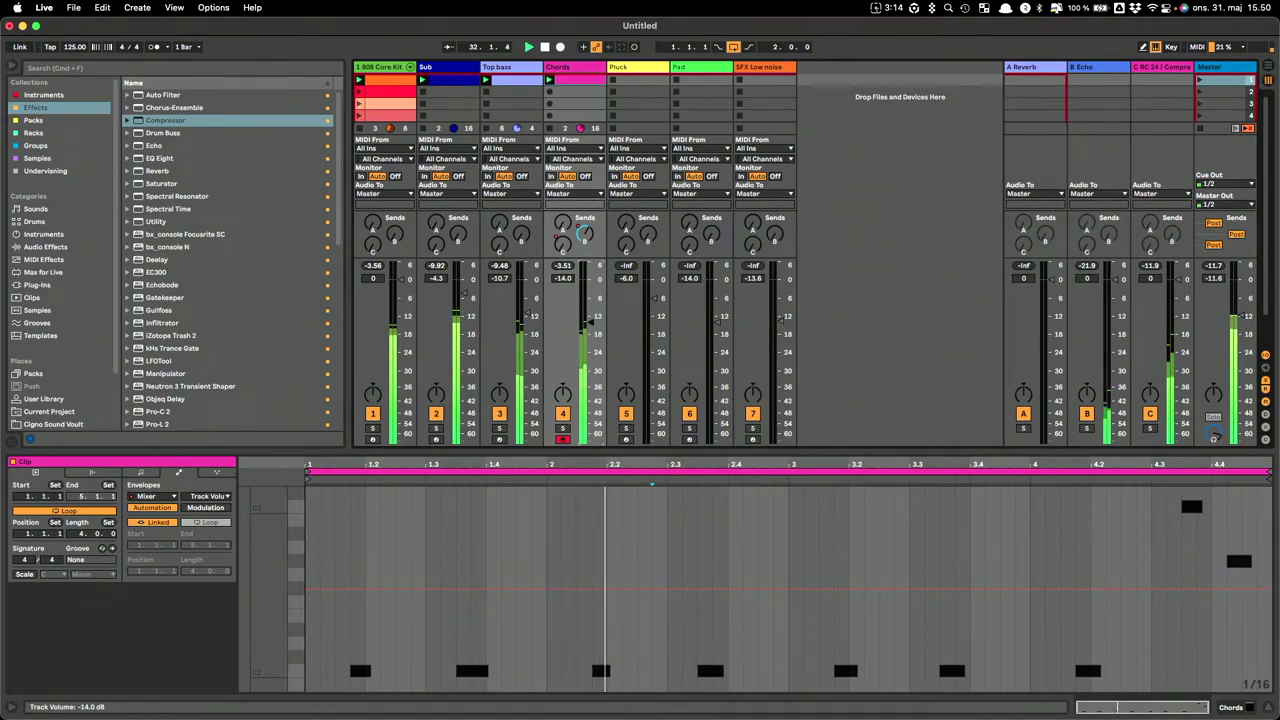
# Set the Sub track's volume to -5.9 dB.
pyautogui.moveTo(464, 293); pyautogui.dragTo(464, 297)
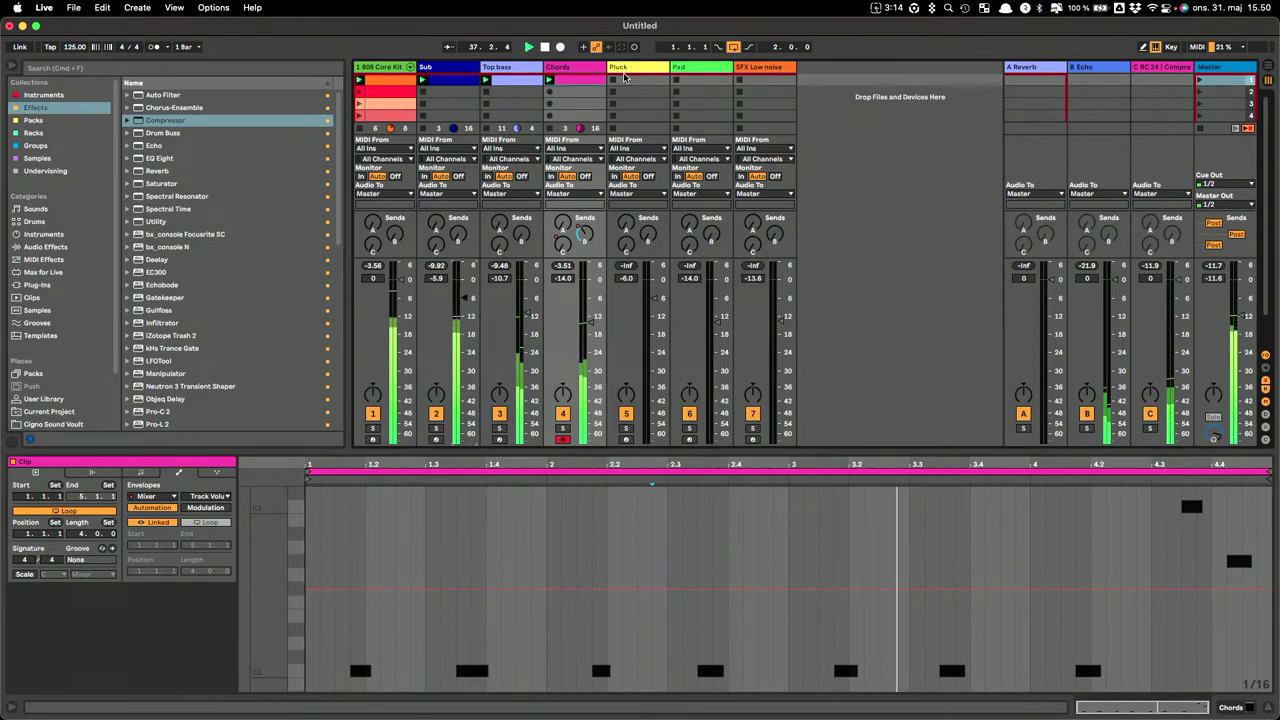
# Arm the Pluck track, create an empty clip in its first slot, and enable the C Minor scale for it.
pyautogui.click(627, 68)
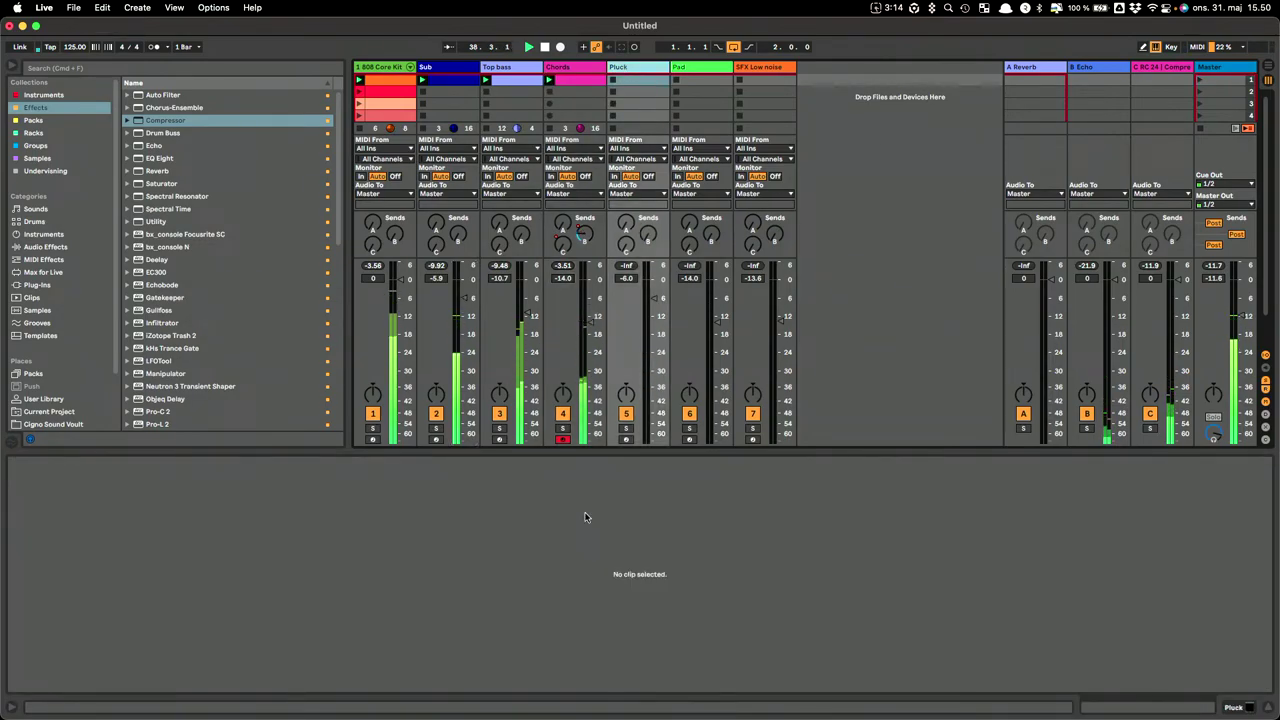
pyautogui.click(627, 439)
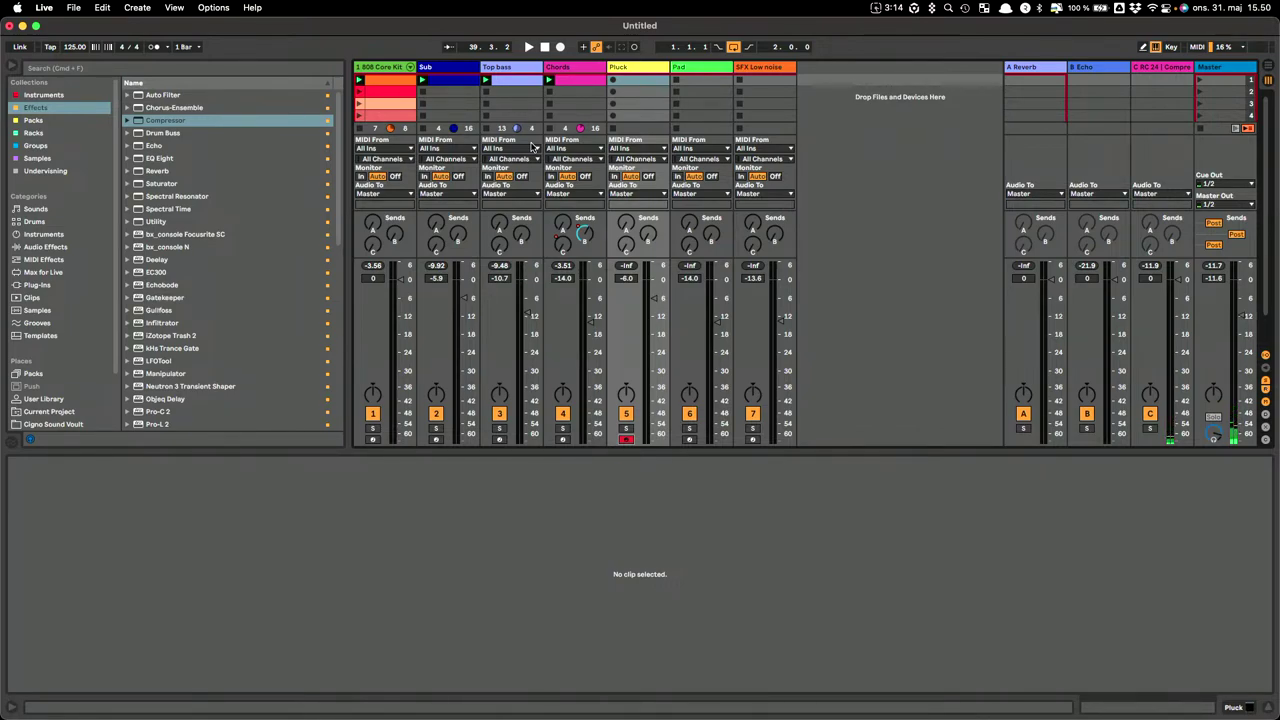
pyautogui.doubleClick(627, 82)
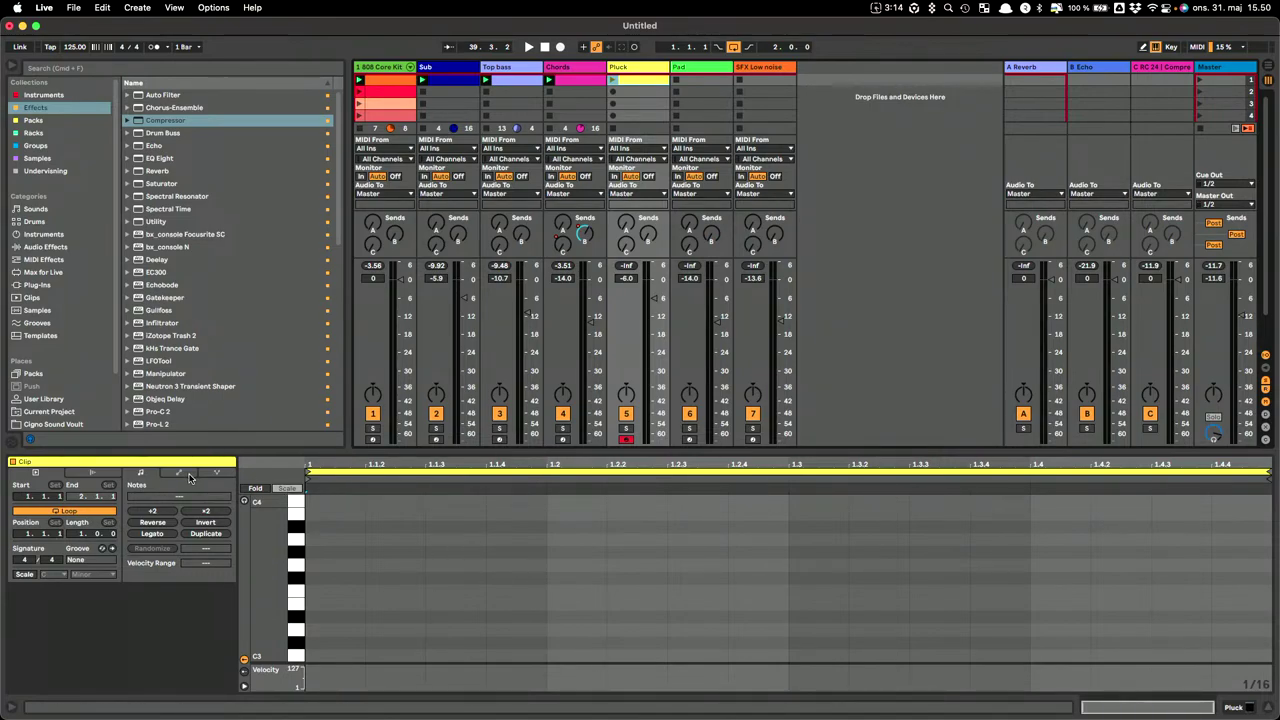
pyautogui.click(186, 475)
pyautogui.click(147, 473)
pyautogui.click(35, 577)
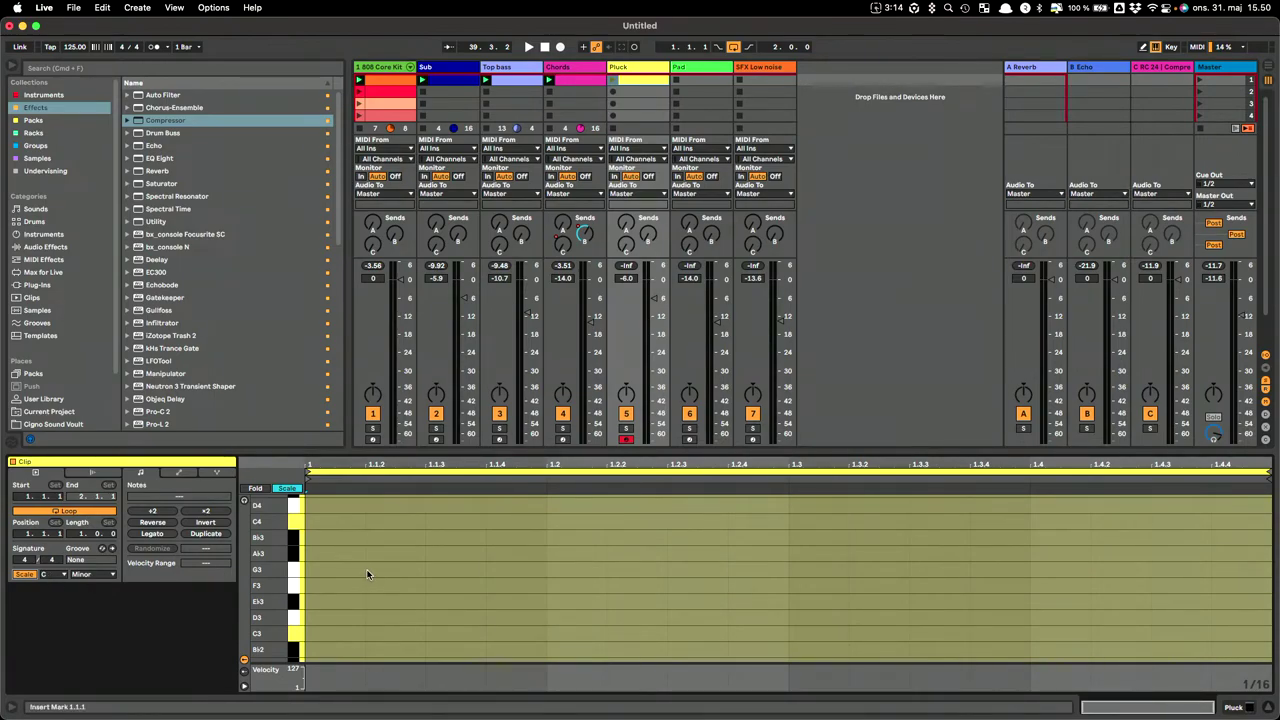
# Add a rising sixteenth-note run C2, D2, E♭2, F2, G2 from 1.1.1 and play the clip with Pluck soloed.
pyautogui.scroll(-6, 370, 612)
pyautogui.doubleClick(323, 633)
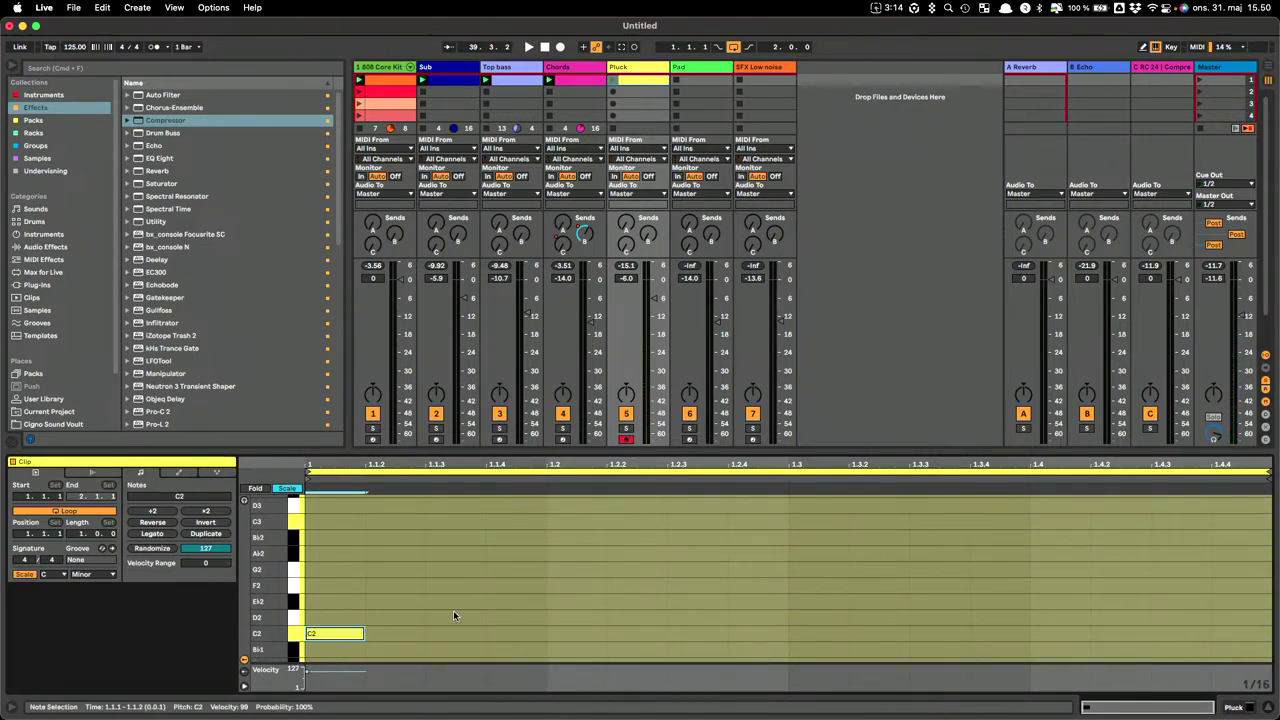
pyautogui.doubleClick(393, 617)
pyautogui.doubleClick(466, 601)
pyautogui.doubleClick(535, 586)
pyautogui.doubleClick(598, 569)
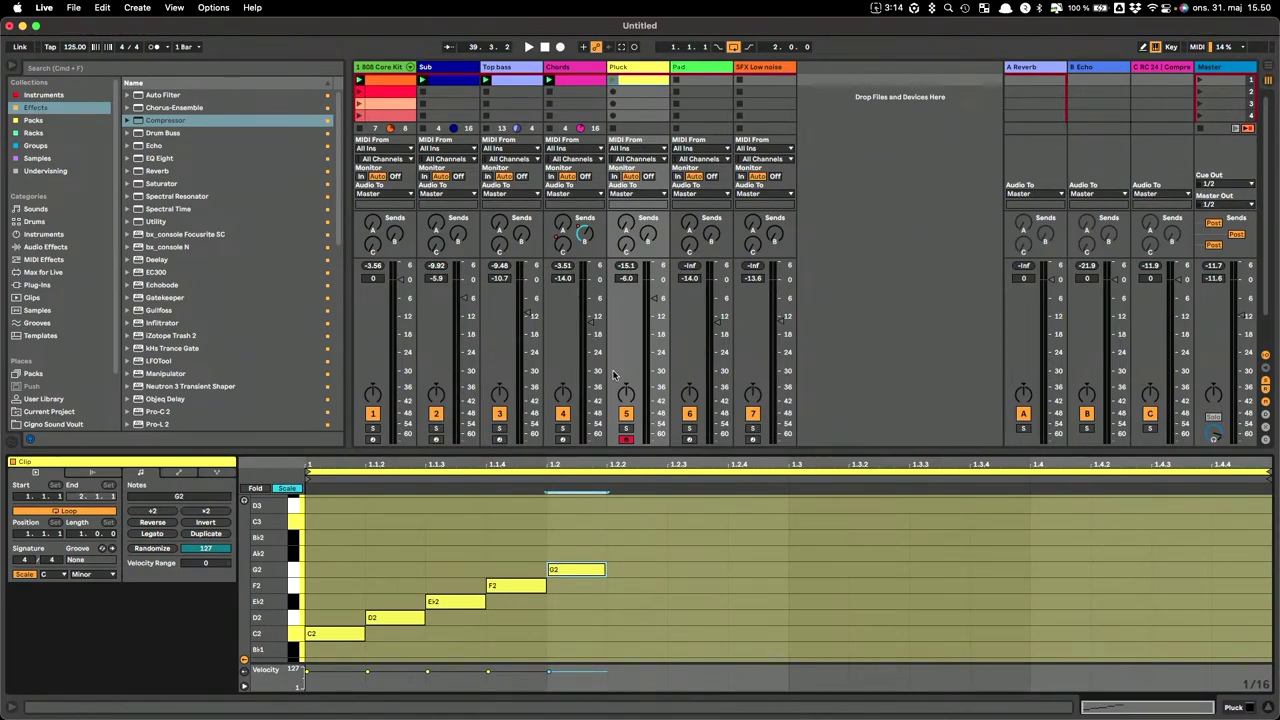
pyautogui.click(625, 428)
pyautogui.click(613, 80)
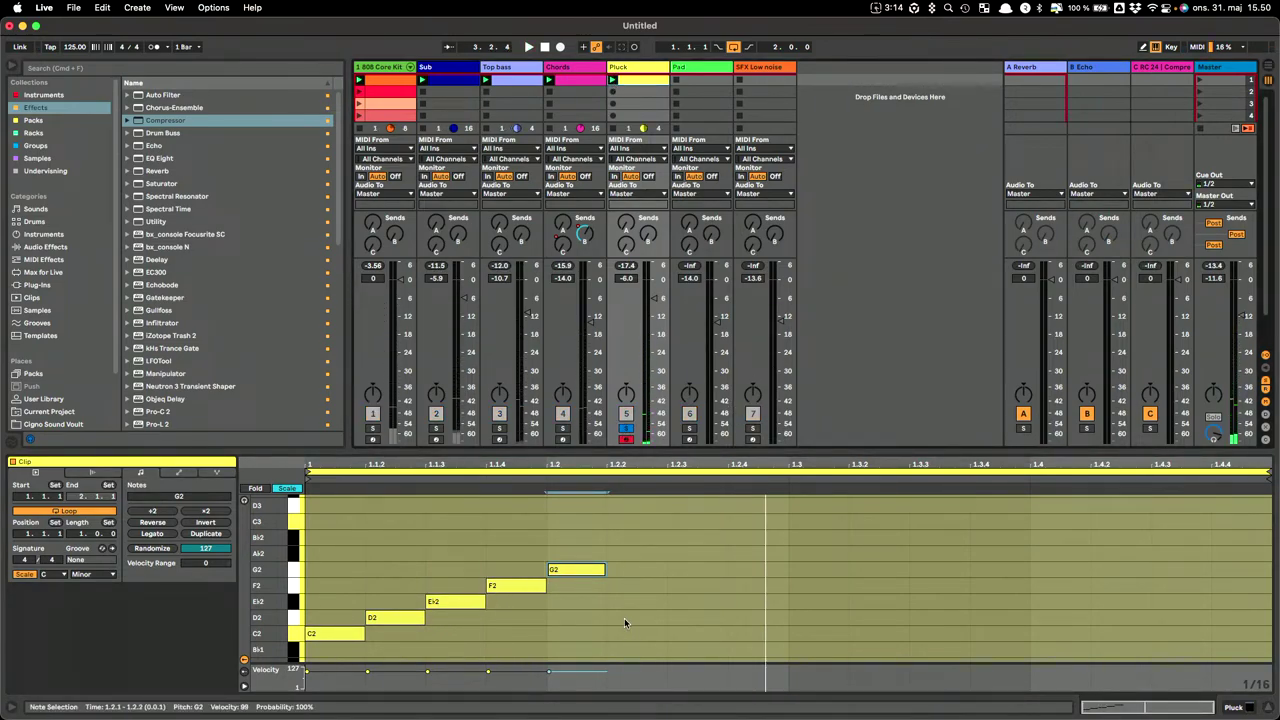
# Duplicate the five-note run twice and add a last sixteenth note on A♭2 at 1.4.4.
pyautogui.press('super+a')
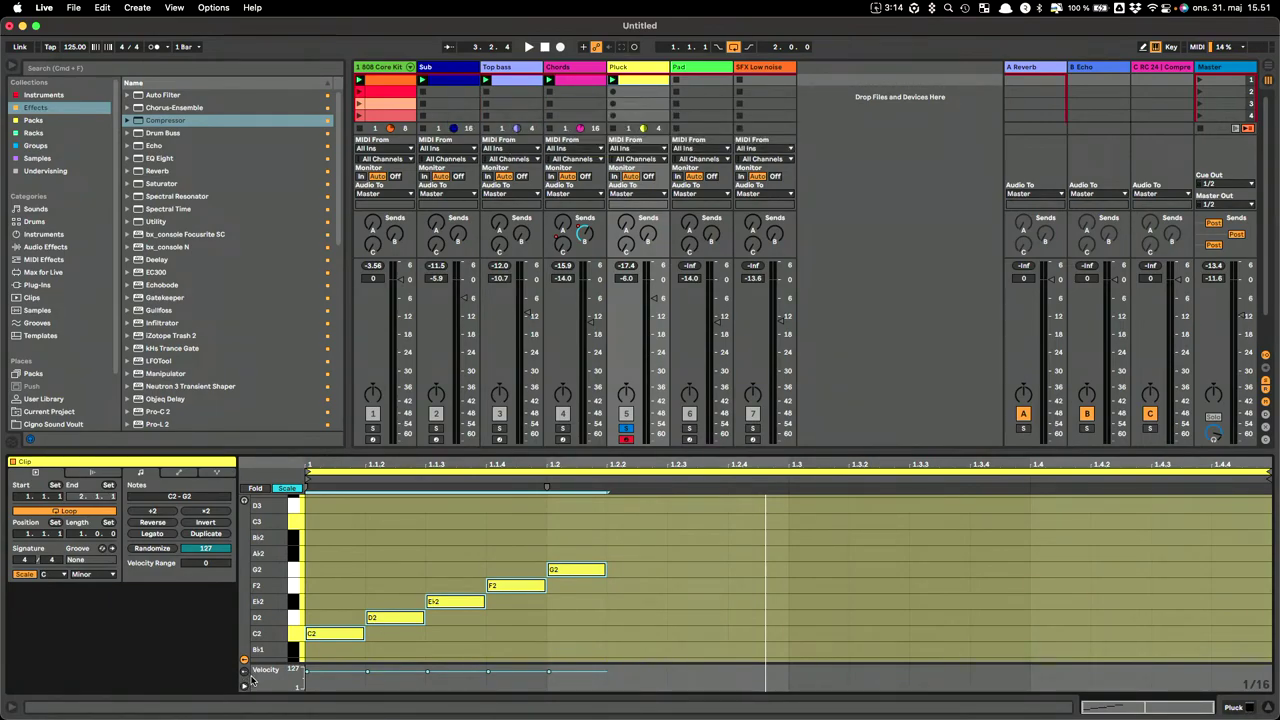
pyautogui.press('super+d')
pyautogui.press('super+d')
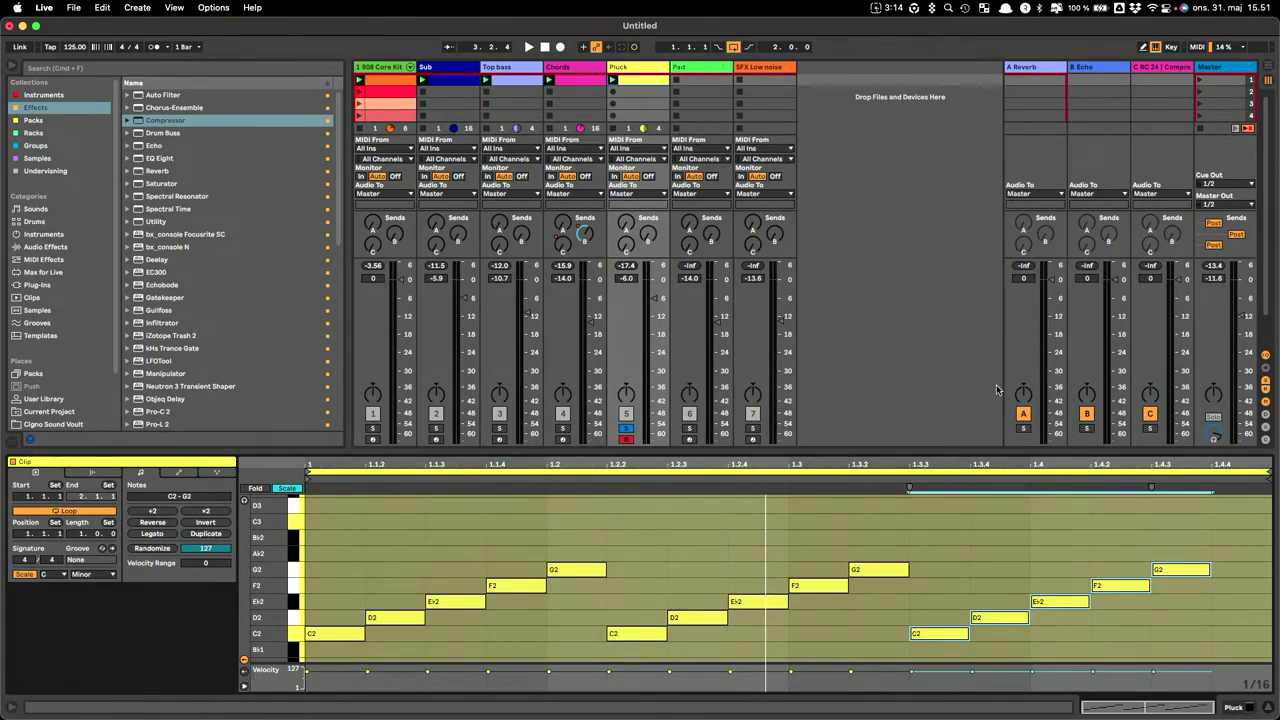
pyautogui.doubleClick(1240, 554)
# Raise the bar's last three notes by three scale steps, and then lower the note at 1.4.2 to A♭2.
pyautogui.moveTo(1262, 525); pyautogui.dragTo(1107, 680)
pyautogui.press('Up')
pyautogui.press('Up')
pyautogui.press('Up')
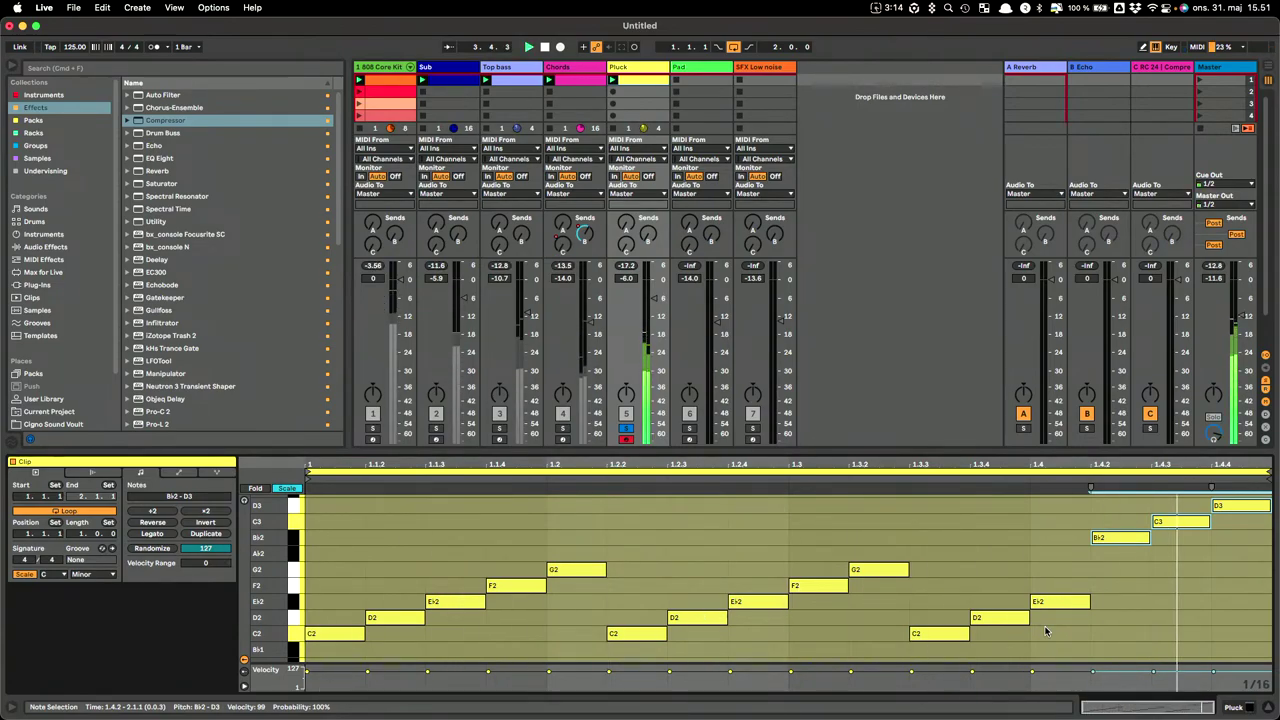
pyautogui.click(1186, 569)
pyautogui.moveTo(1116, 537); pyautogui.dragTo(1119, 554)
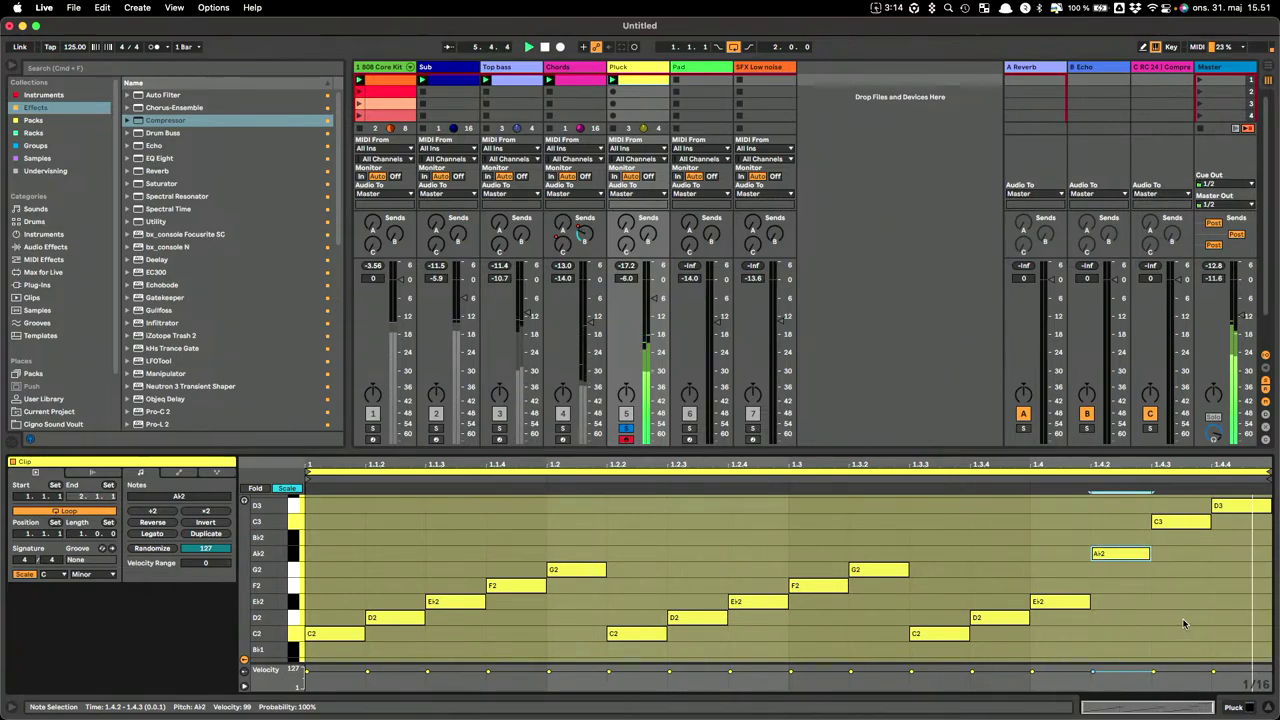
# Try lowering the notes at 1.4.3 and 1.4.4 to B♭2 and C3 during playback.
pyautogui.moveTo(1181, 521); pyautogui.dragTo(1175, 539)
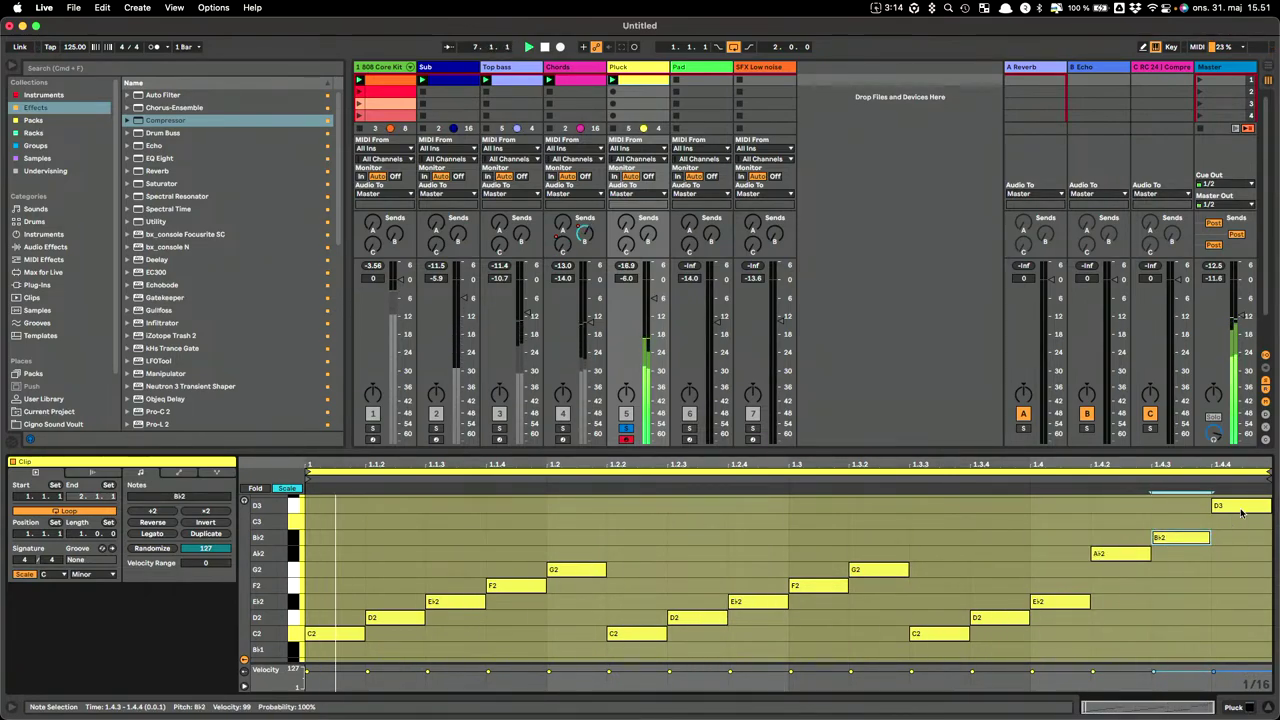
pyautogui.moveTo(1241, 512); pyautogui.dragTo(1242, 527)
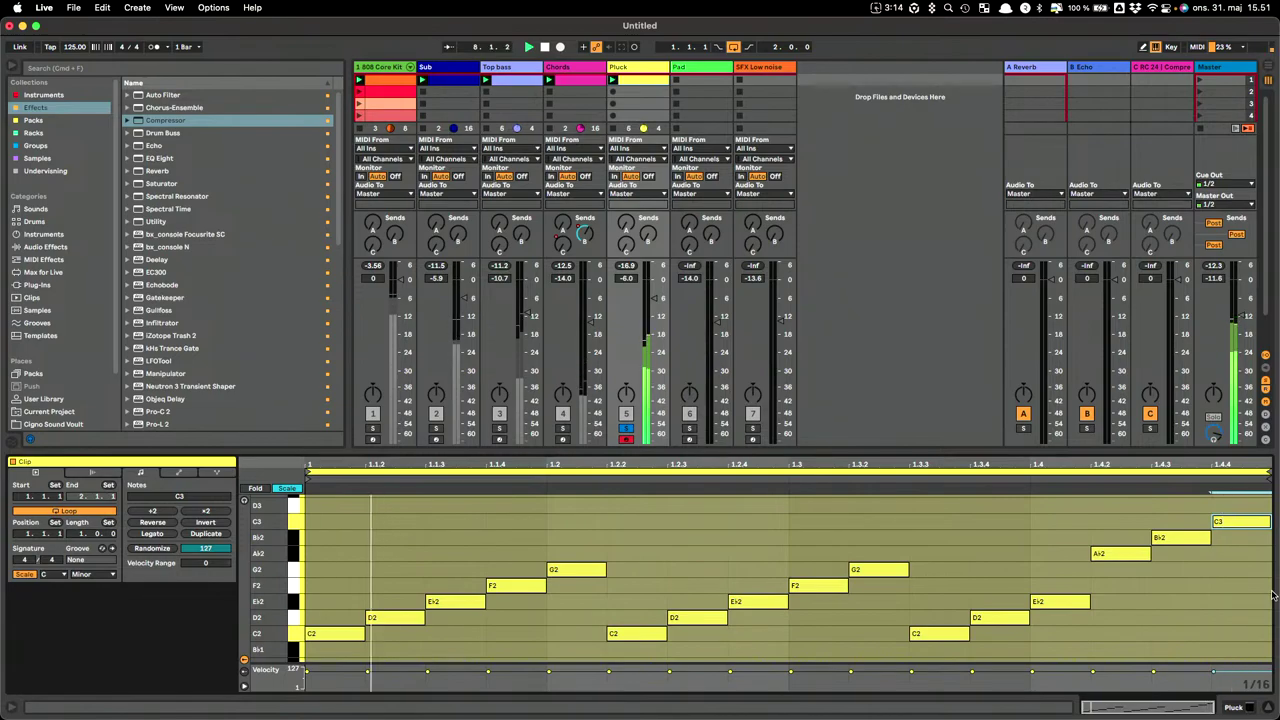
pyautogui.click(1213, 590)
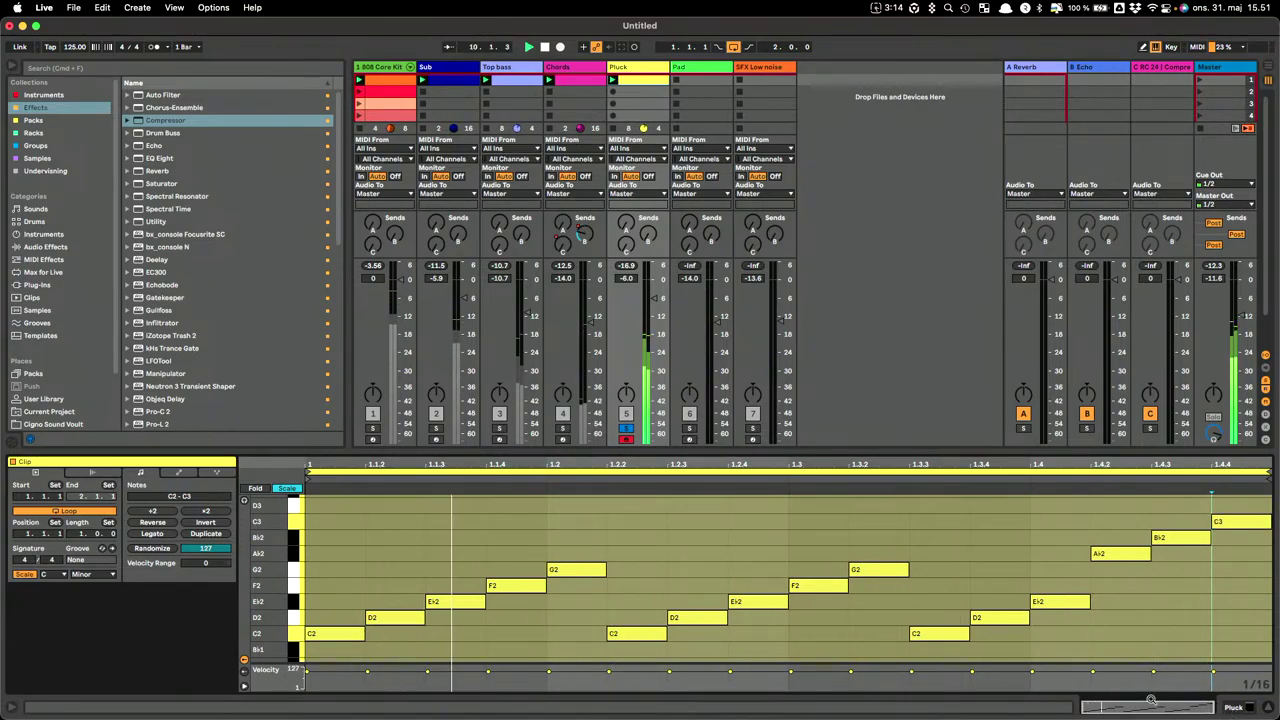
# Try raising the C2 notes at 1.2.2 and 1.3.3 to A♭2 and E♭2.
pyautogui.moveTo(645, 640); pyautogui.dragTo(652, 565)
pyautogui.click(667, 562)
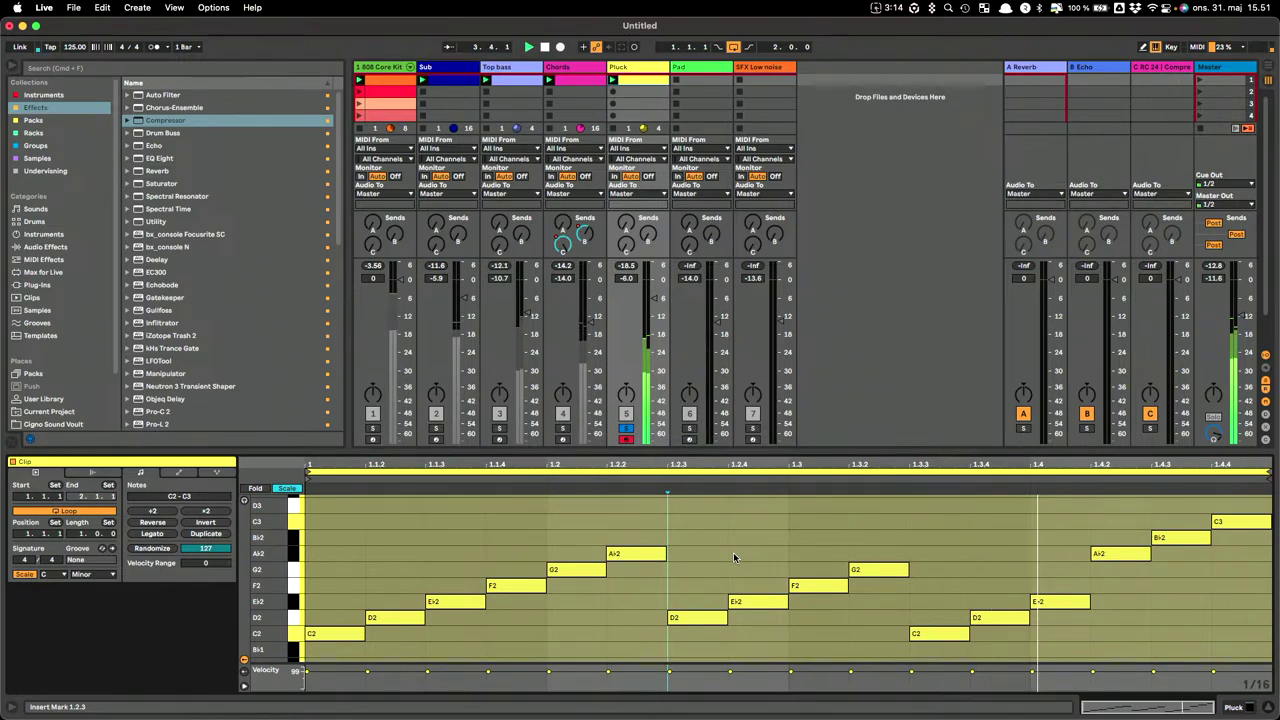
pyautogui.moveTo(953, 634); pyautogui.dragTo(967, 601)
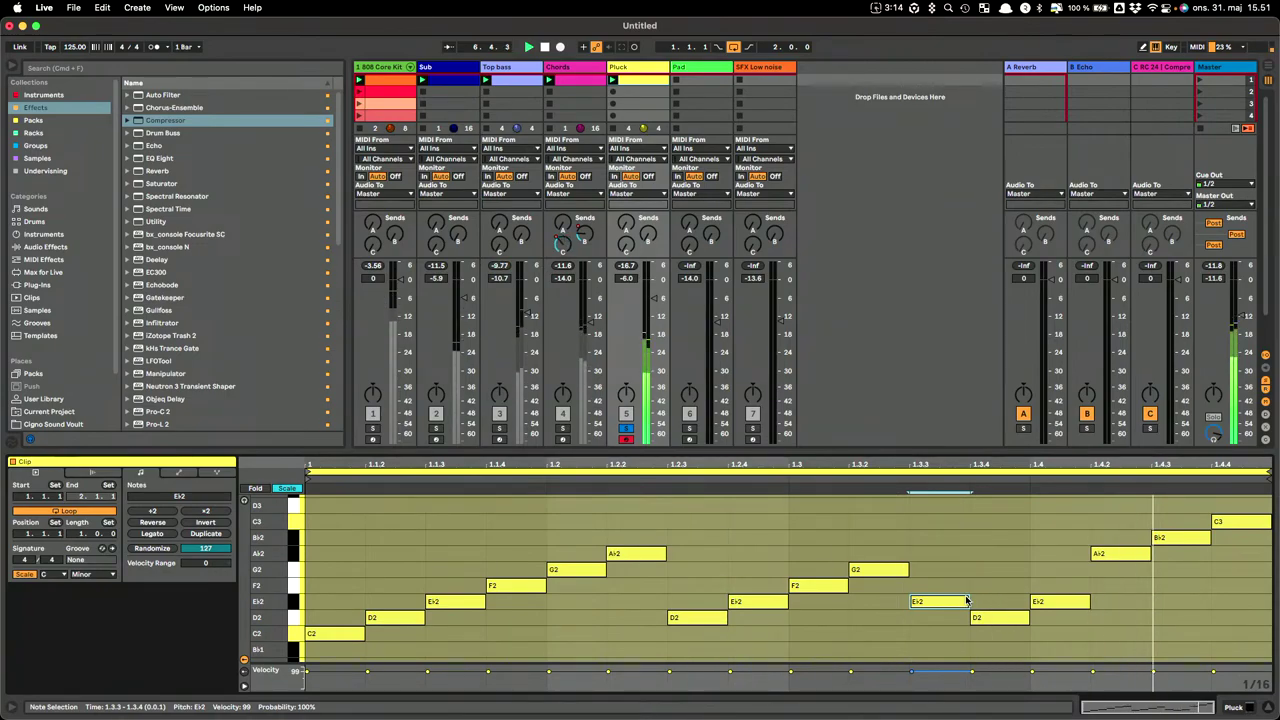
# In Pluck's Zebra2 synth, adjust the XMF1 cutoff by ear and set the Env1 decay to 24.00 during playback.
pyautogui.click(1247, 708)
pyautogui.click(41, 575)
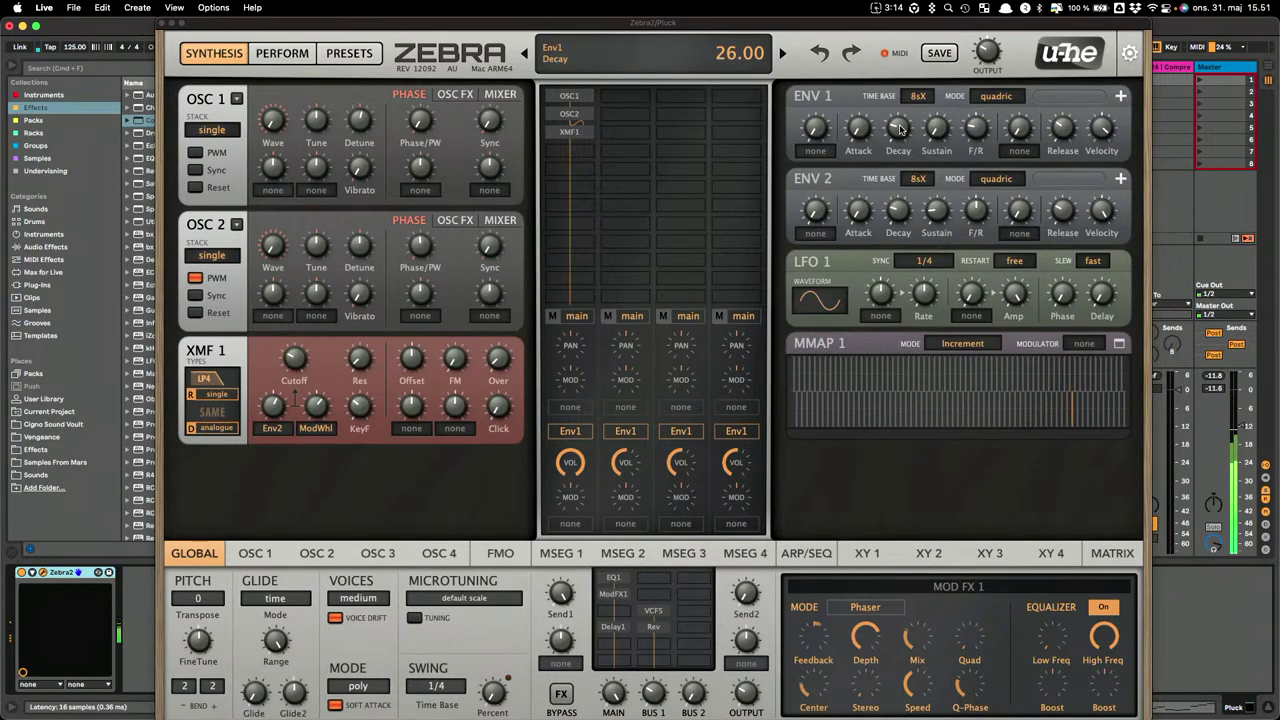
pyautogui.scroll(-2, 900, 130)
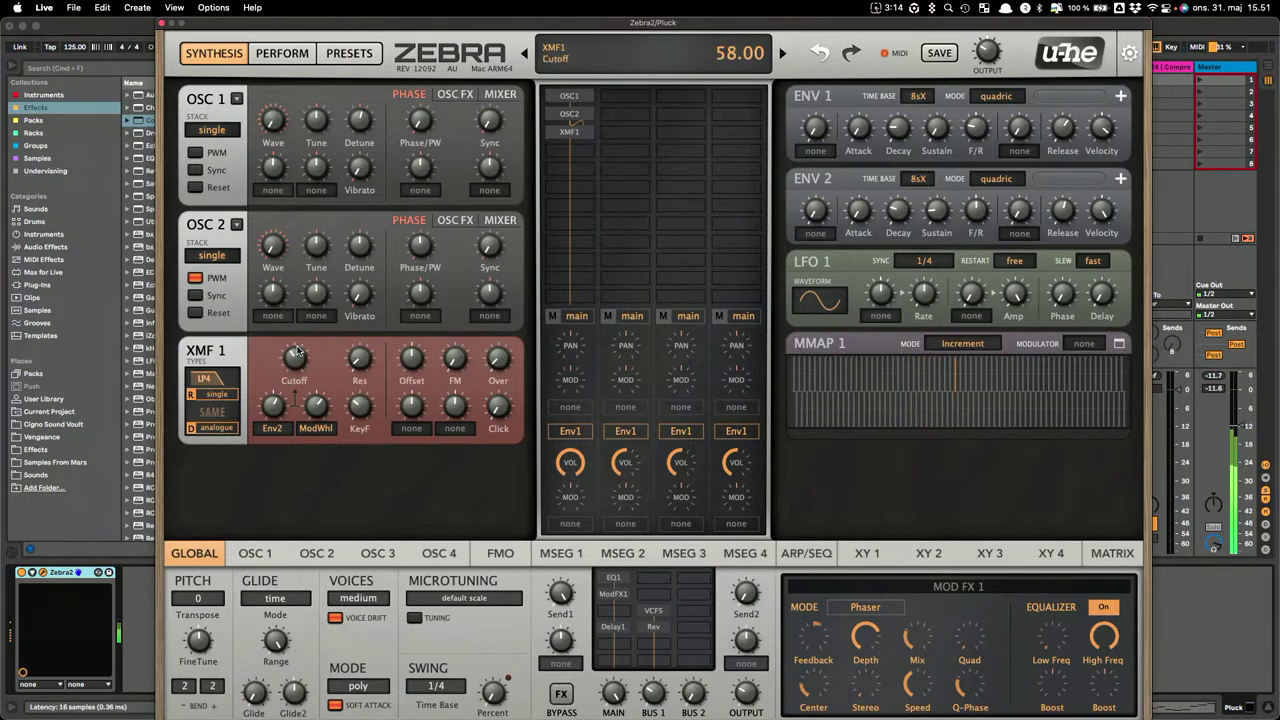
pyautogui.moveTo(284, 404); pyautogui.dragTo(281, 410)
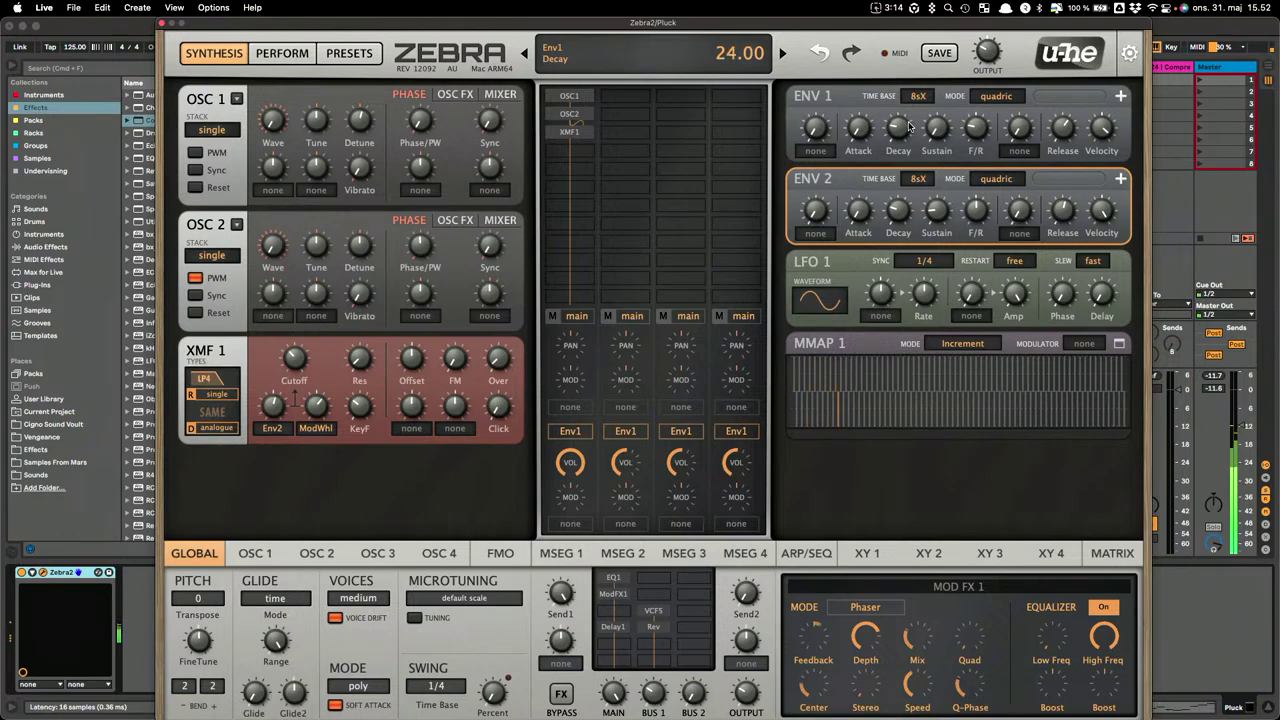
pyautogui.click(163, 23)
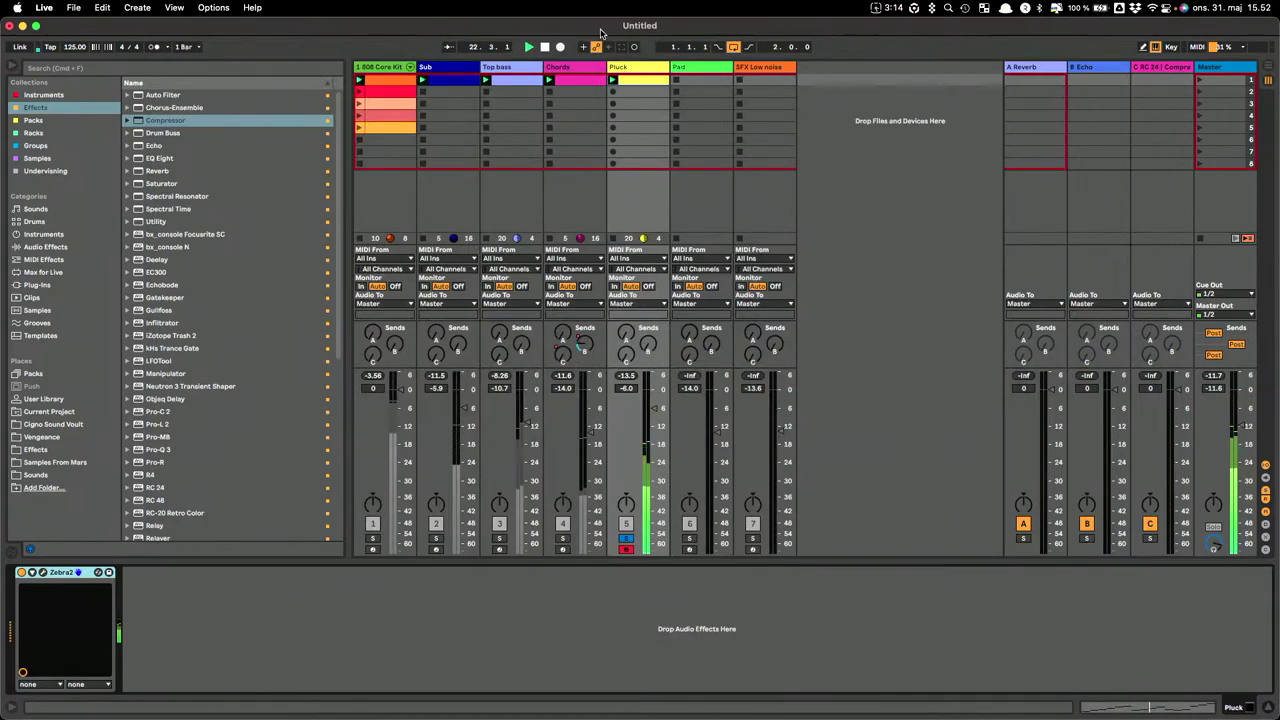
# Undo the last four note moves in the Pluck clip.
pyautogui.click(642, 90)
pyautogui.doubleClick(642, 81)
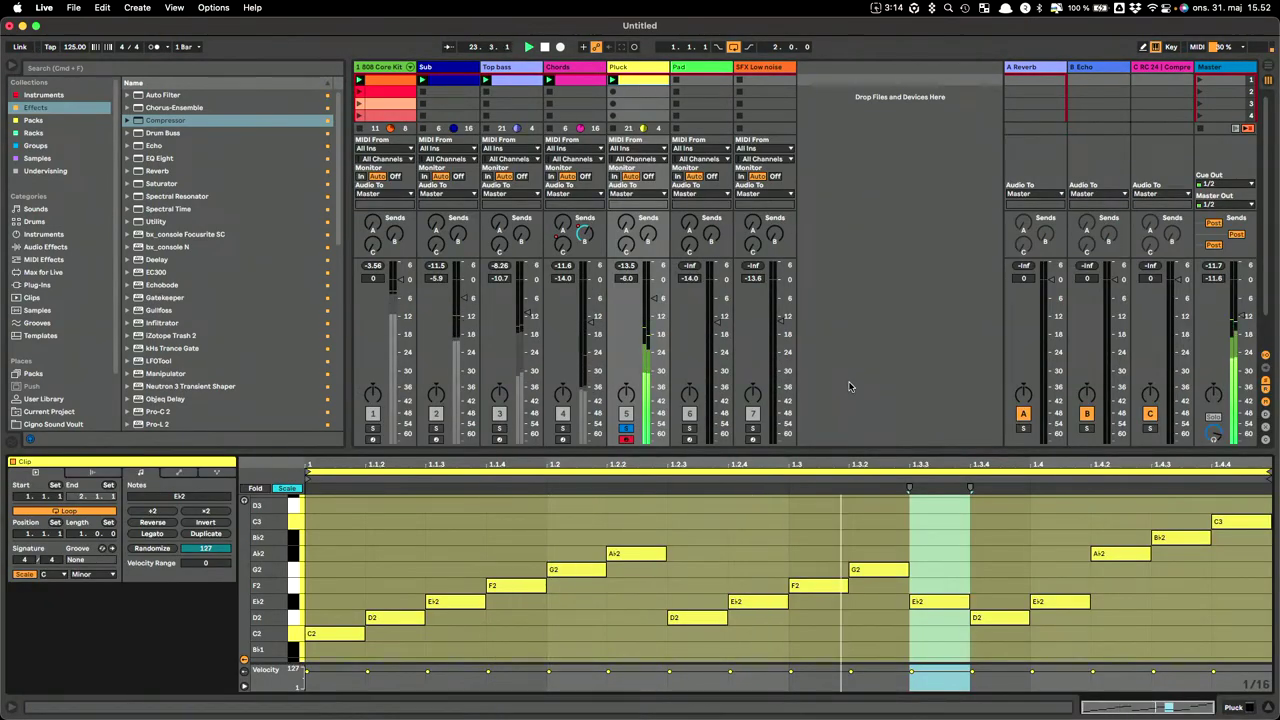
pyautogui.press('super+z')
pyautogui.press('super+z')
pyautogui.press('super+z')
pyautogui.press('super+z')
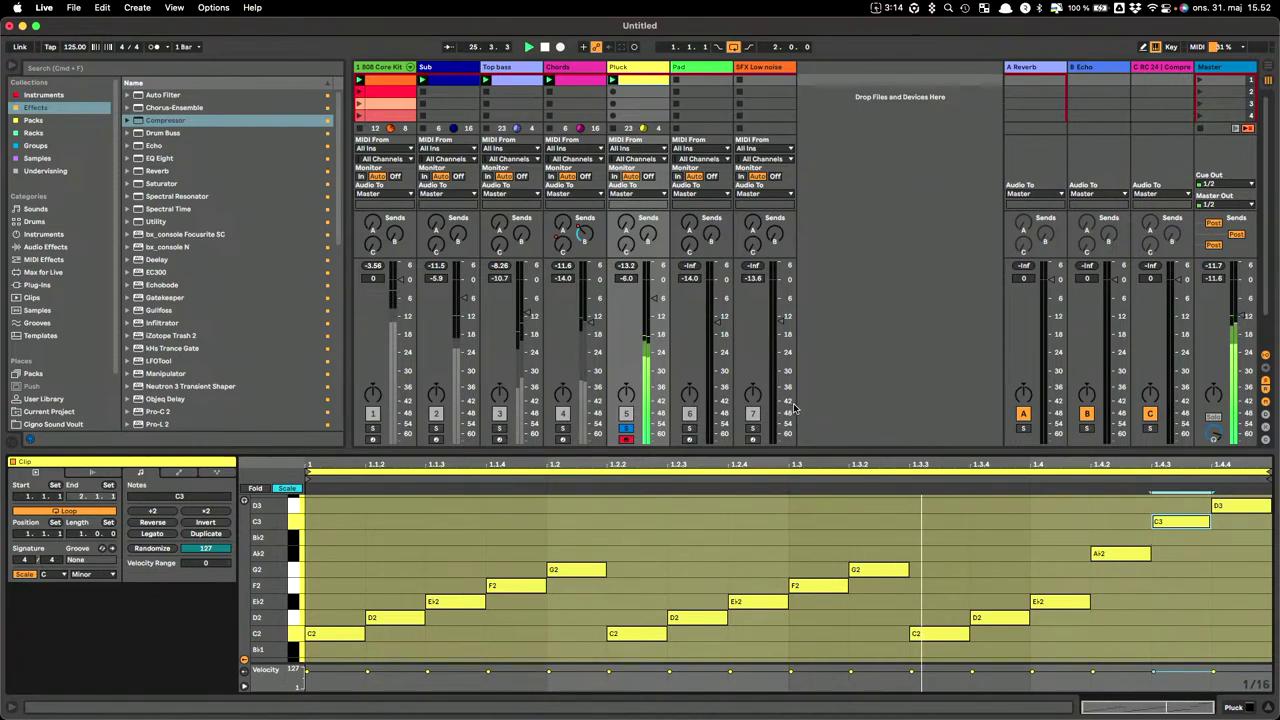
# Set the Env1 decay in Pluck's Zebra2 synth to 26.50 while the clip plays.
pyautogui.click(1236, 710)
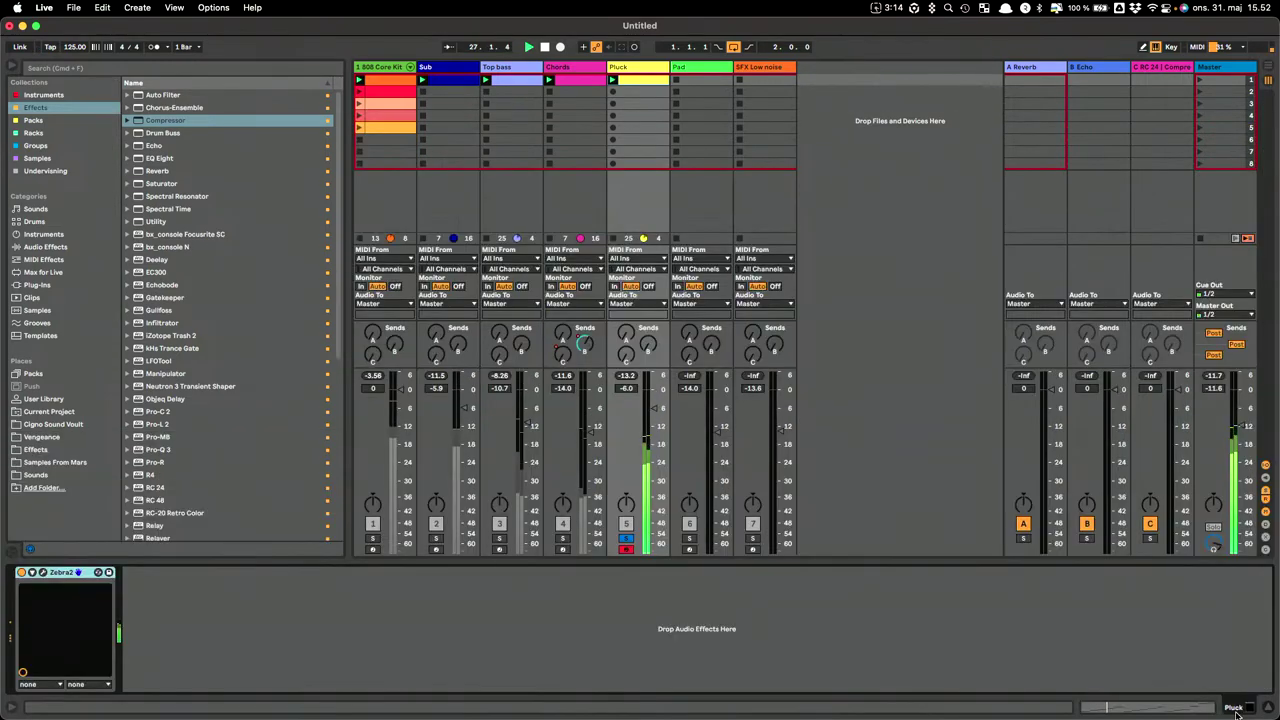
pyautogui.click(43, 573)
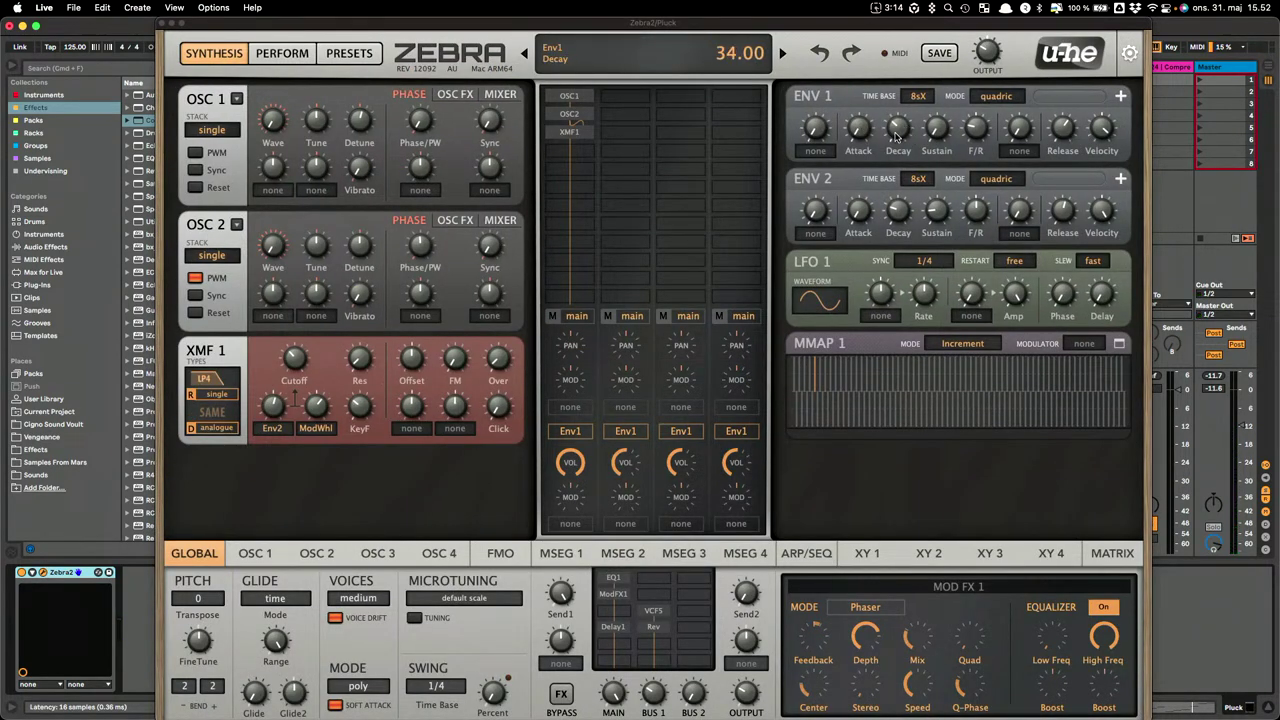
pyautogui.moveTo(896, 137); pyautogui.dragTo(894, 141)
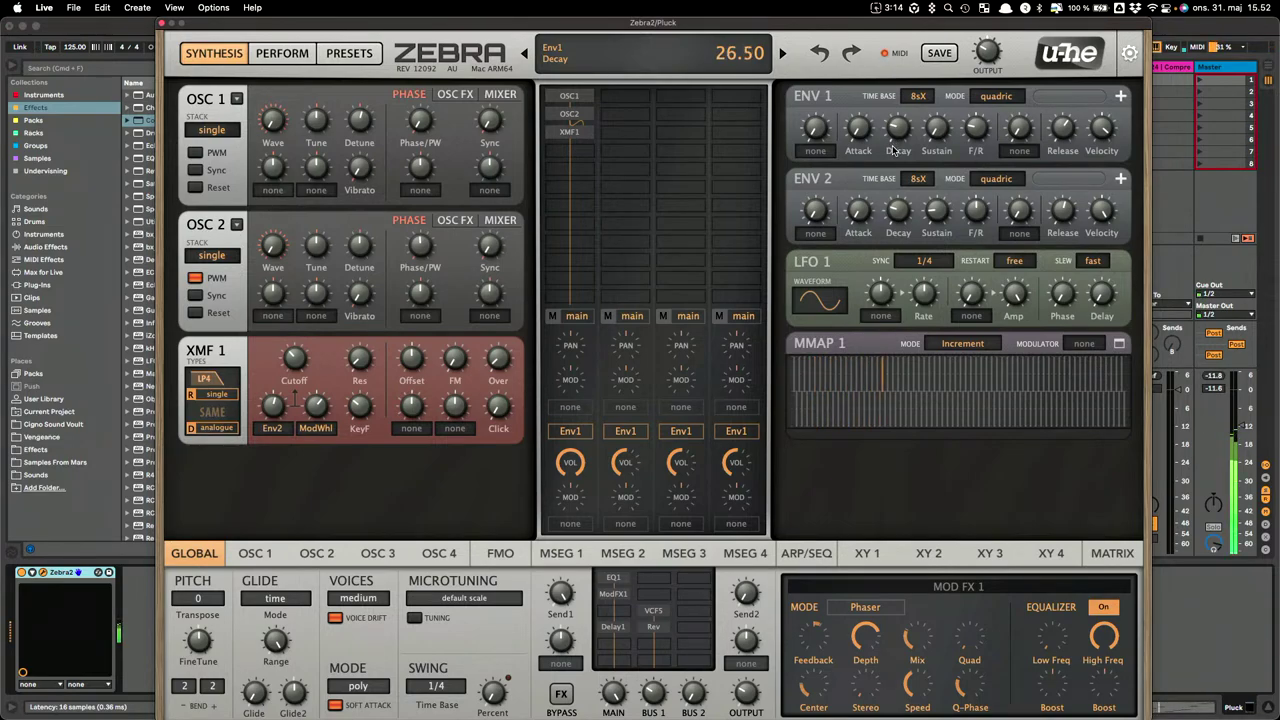
pyautogui.click(161, 23)
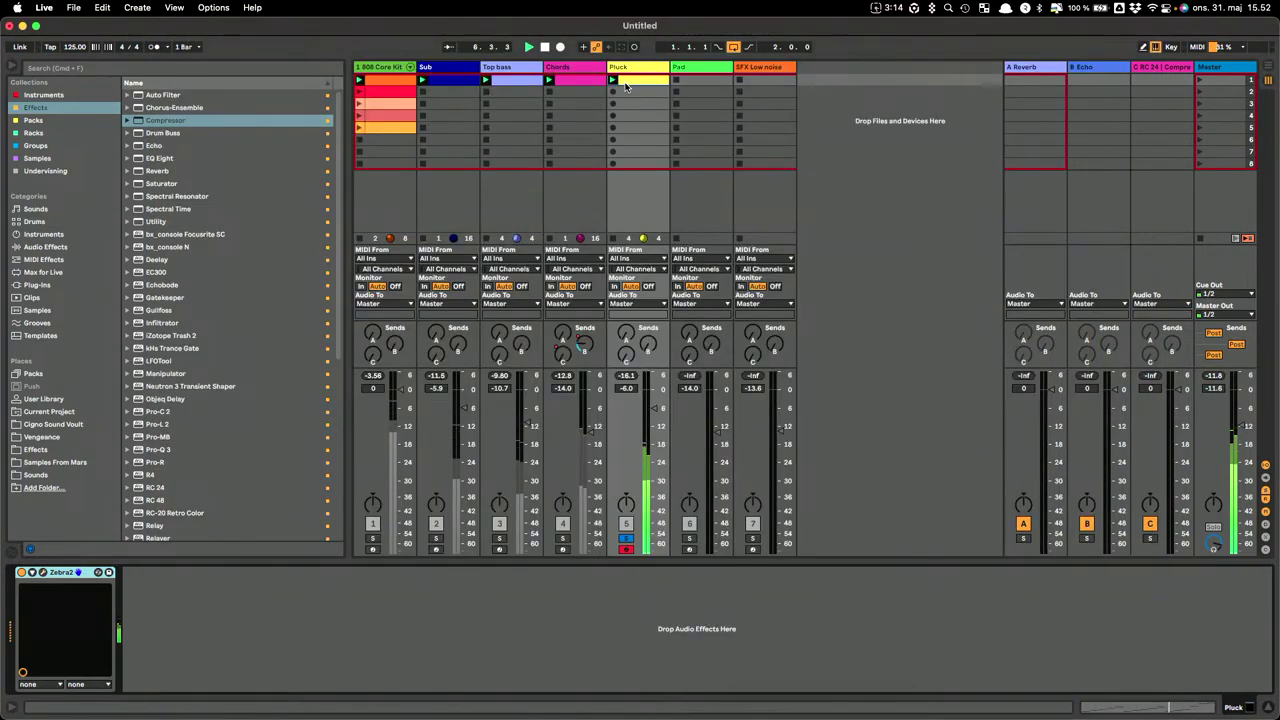
# Transpose all notes in the Pluck clip up one octave.
pyautogui.click(655, 87)
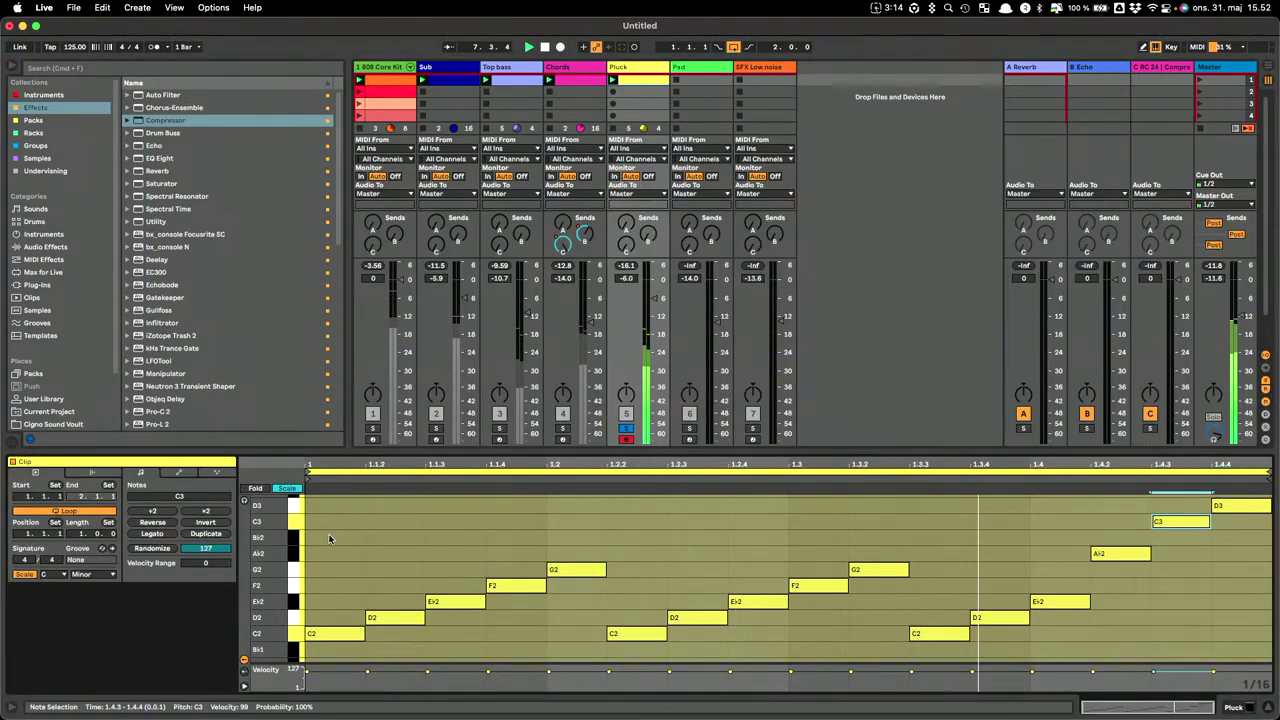
pyautogui.press('super+a')
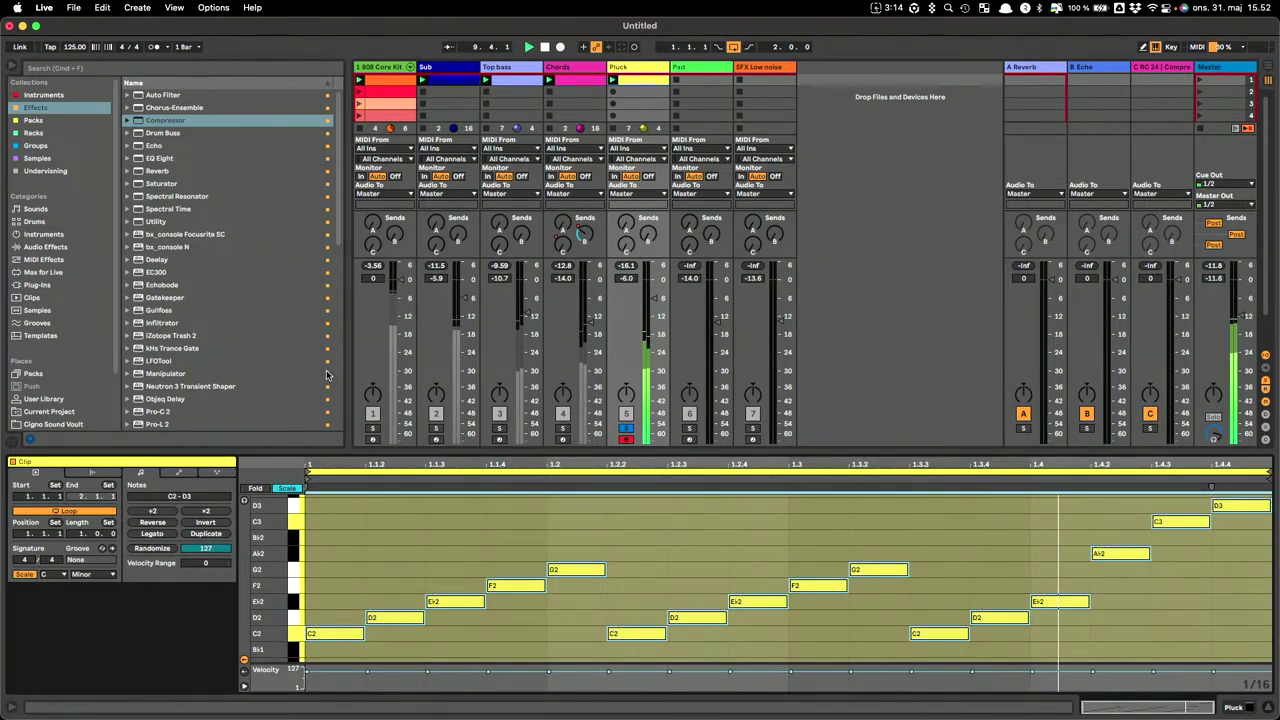
pyautogui.hotkey('shift', 'Up')
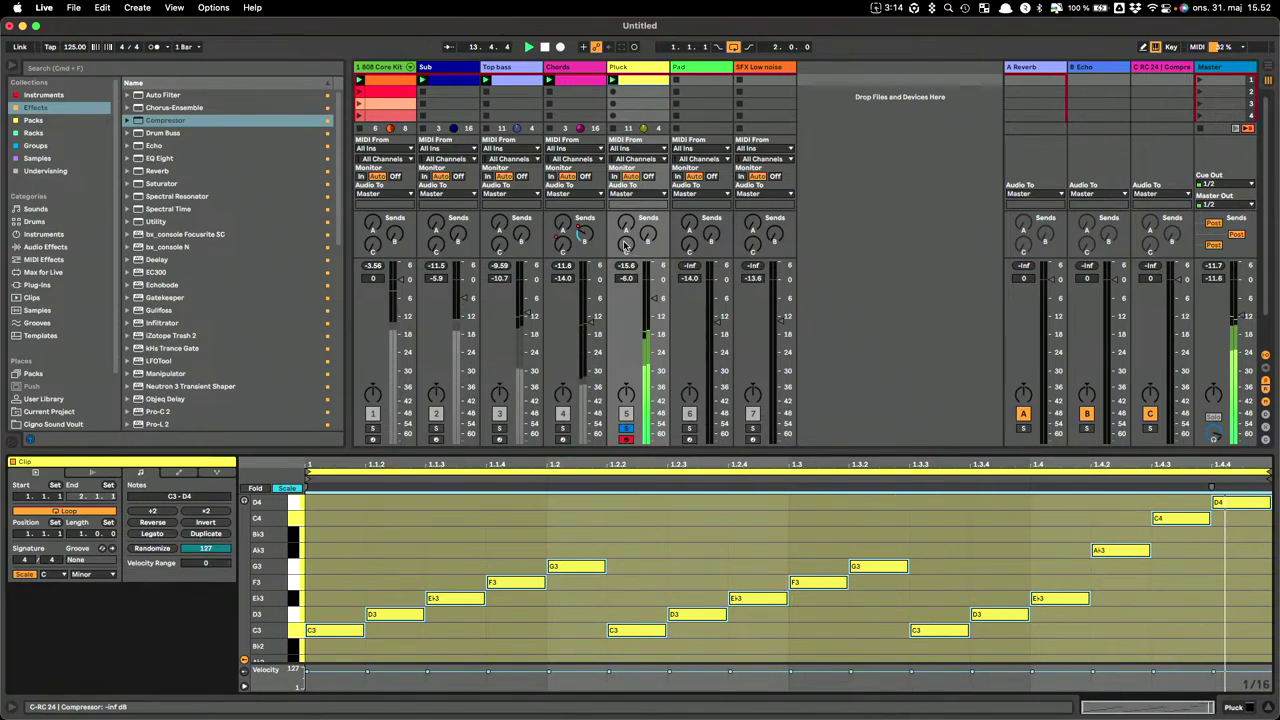
# Duplicate the Pluck clip's loop twice to extend it to four bars, and stop playback.
pyautogui.click(205, 535)
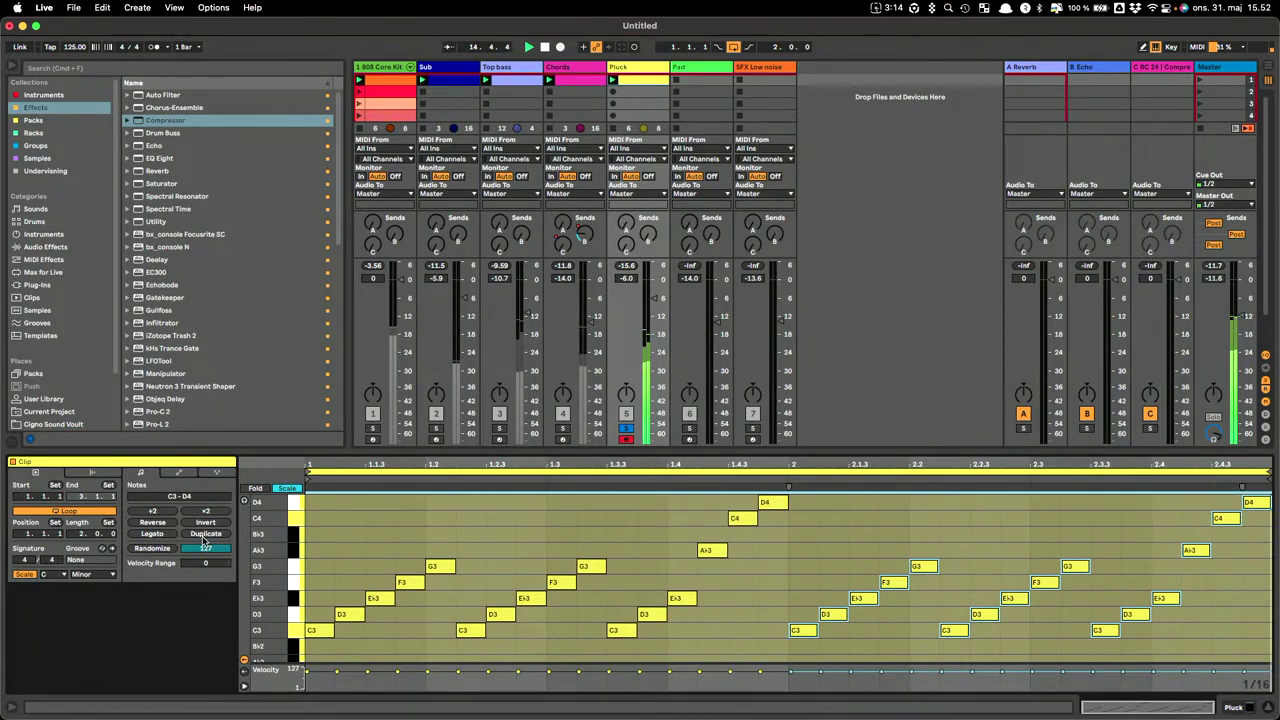
pyautogui.click(205, 535)
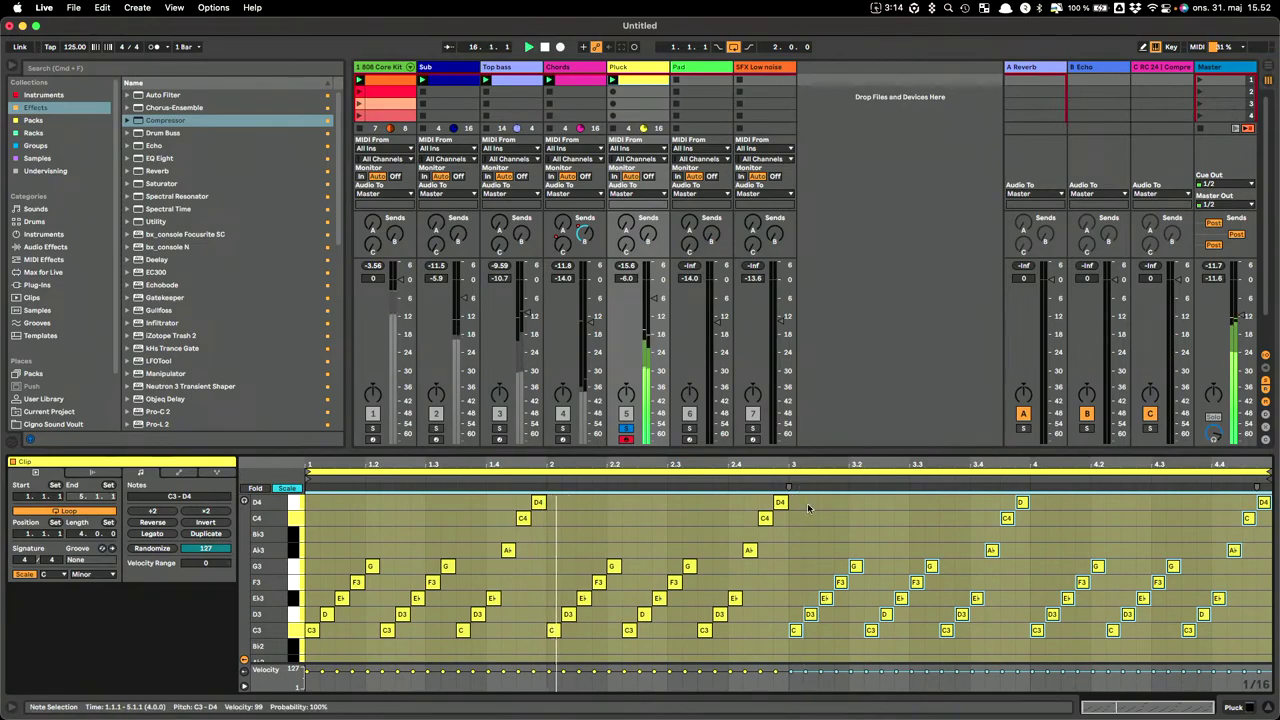
pyautogui.click(821, 529)
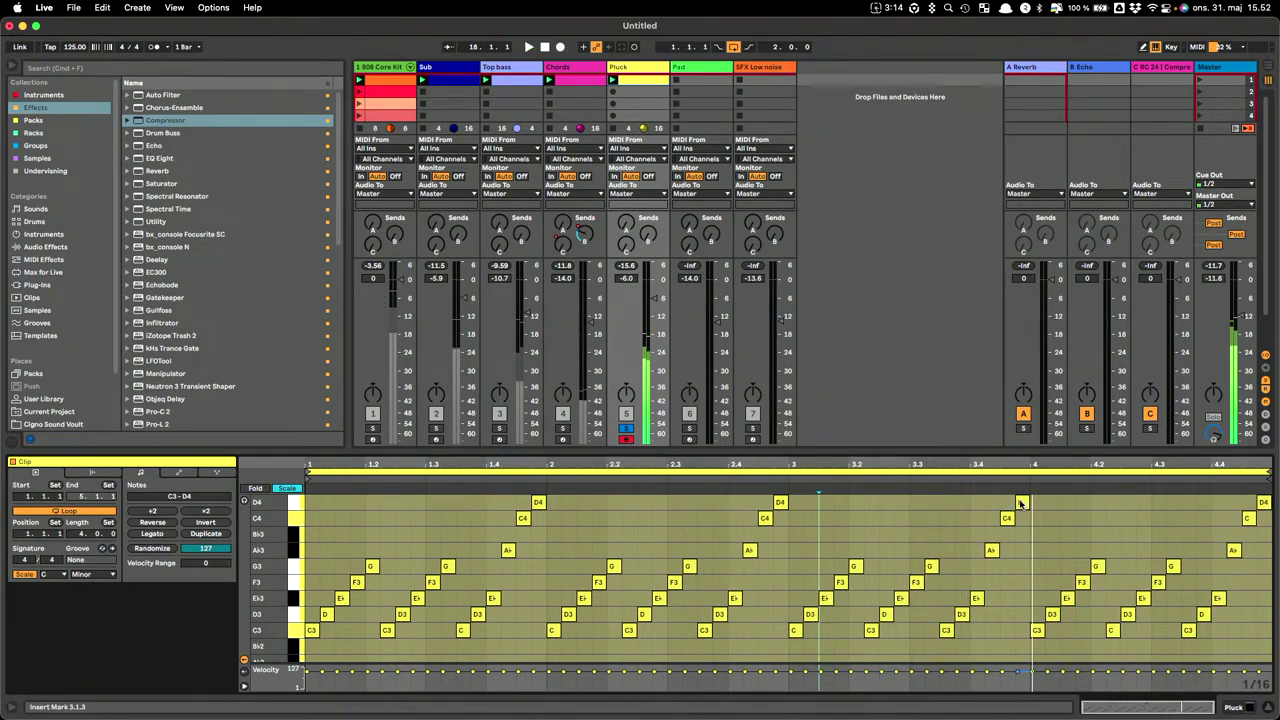
# Raise the Pluck clip's send C (RC 24) automation to 0.0 dB across the last sixteenth note of bar 3, and play it.
pyautogui.click(181, 471)
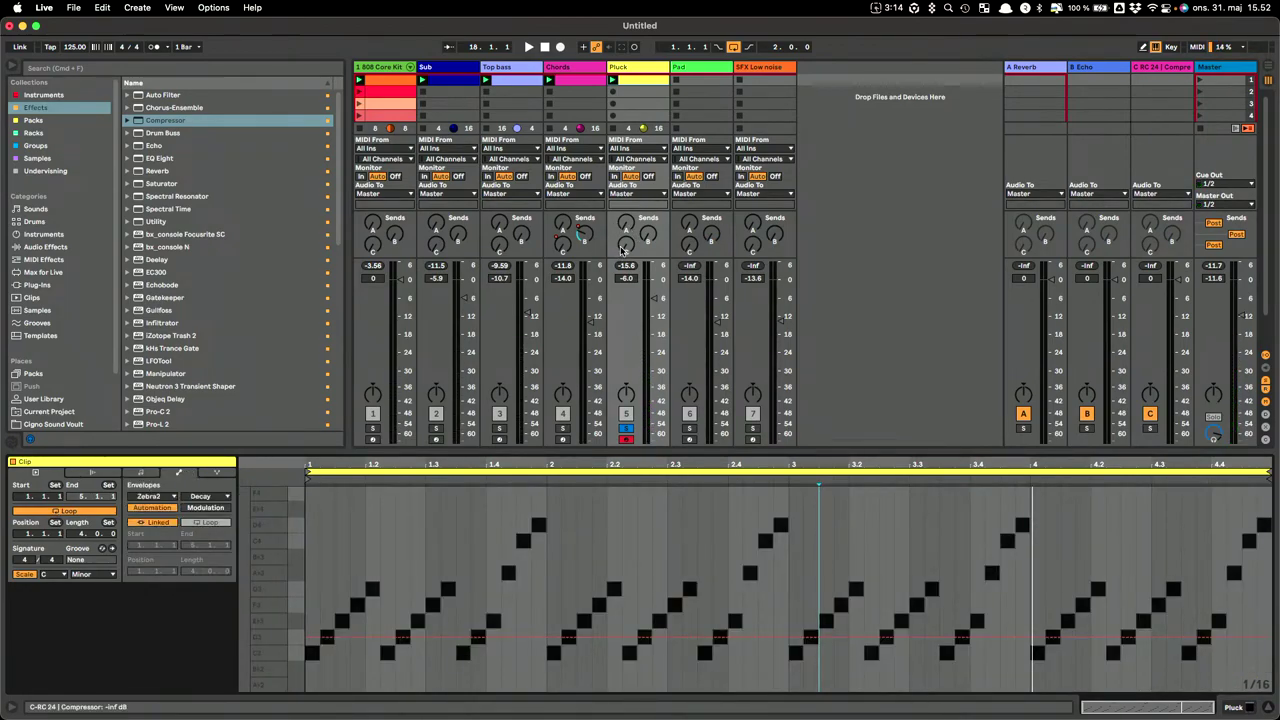
pyautogui.click(622, 249)
pyautogui.click(1020, 643)
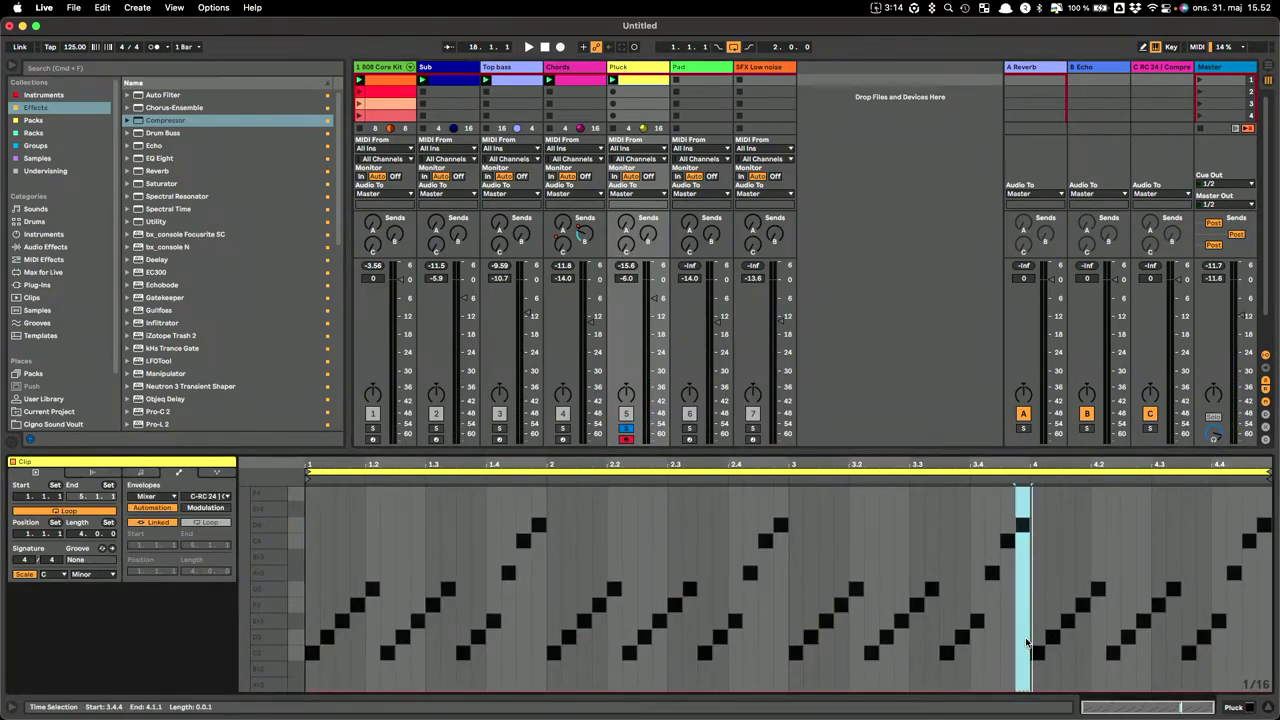
pyautogui.moveTo(1022, 684); pyautogui.dragTo(1022, 573)
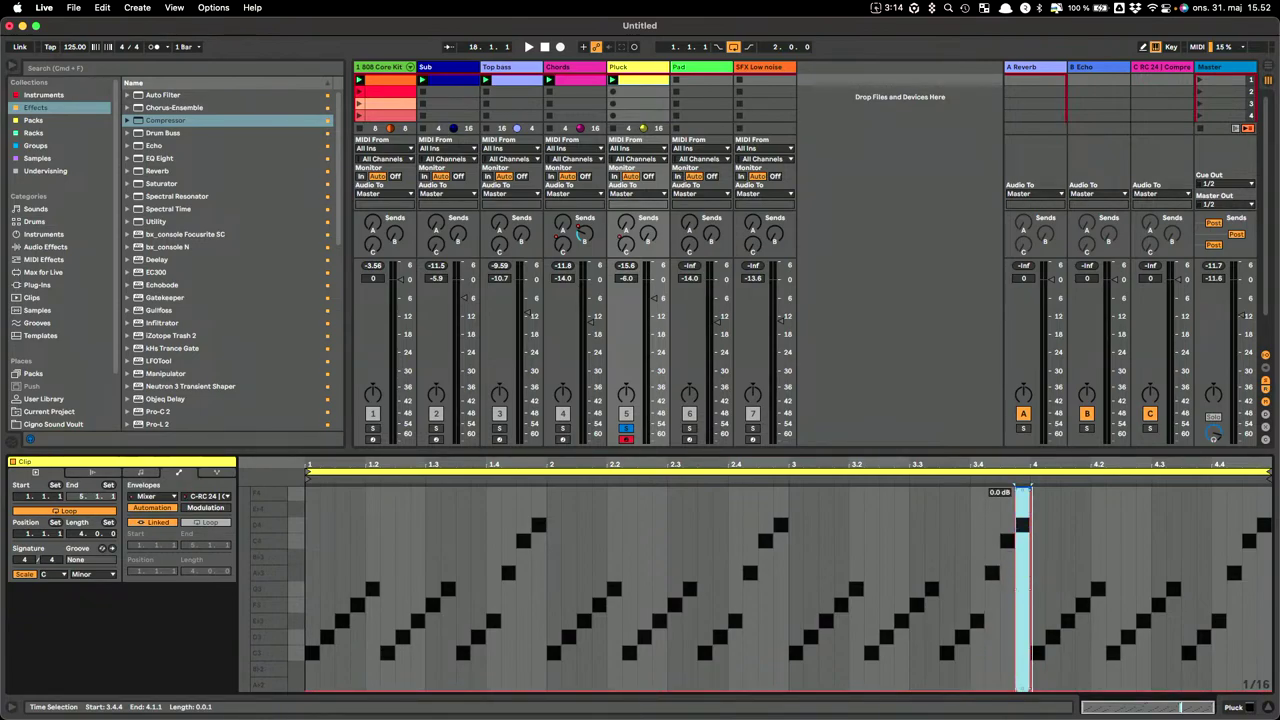
pyautogui.press('space')
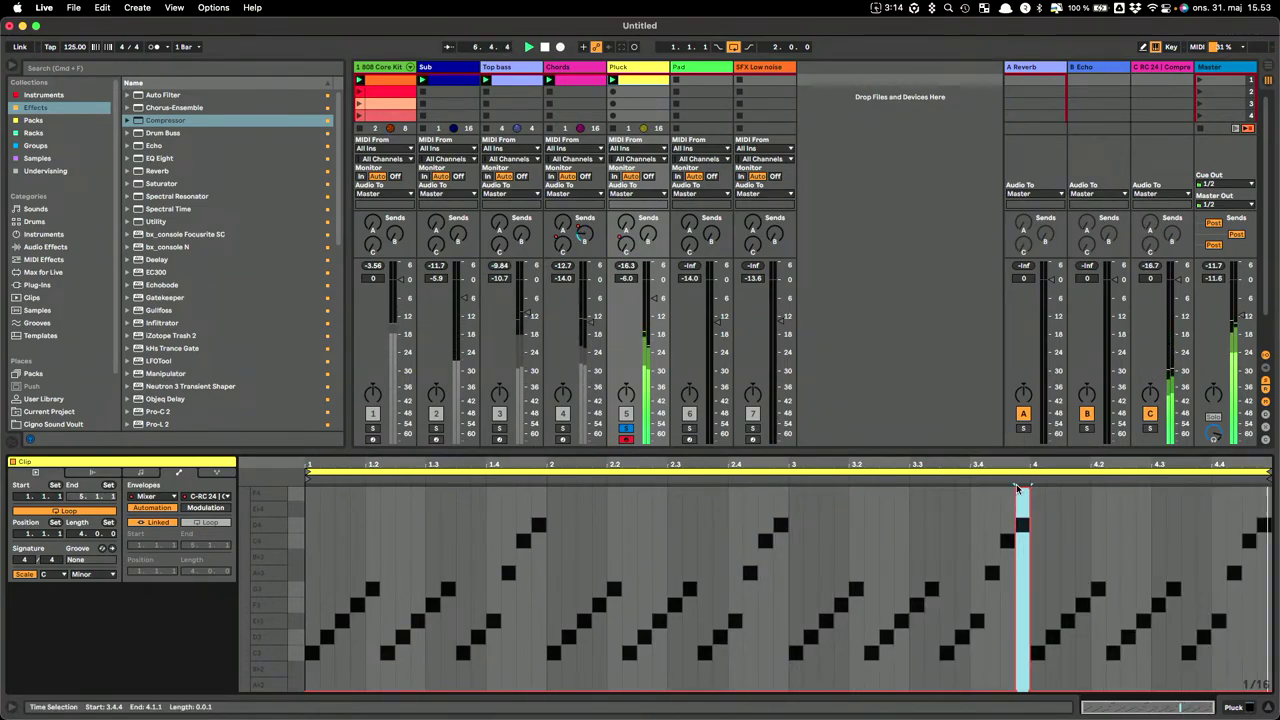
pyautogui.press('space')
# Lower the send C boost to -inf dB, redraw it over only the last 1/64 note of bar 3 on a 1/64 grid, and play it.
pyautogui.moveTo(1020, 464); pyautogui.dragTo(1020, 565)
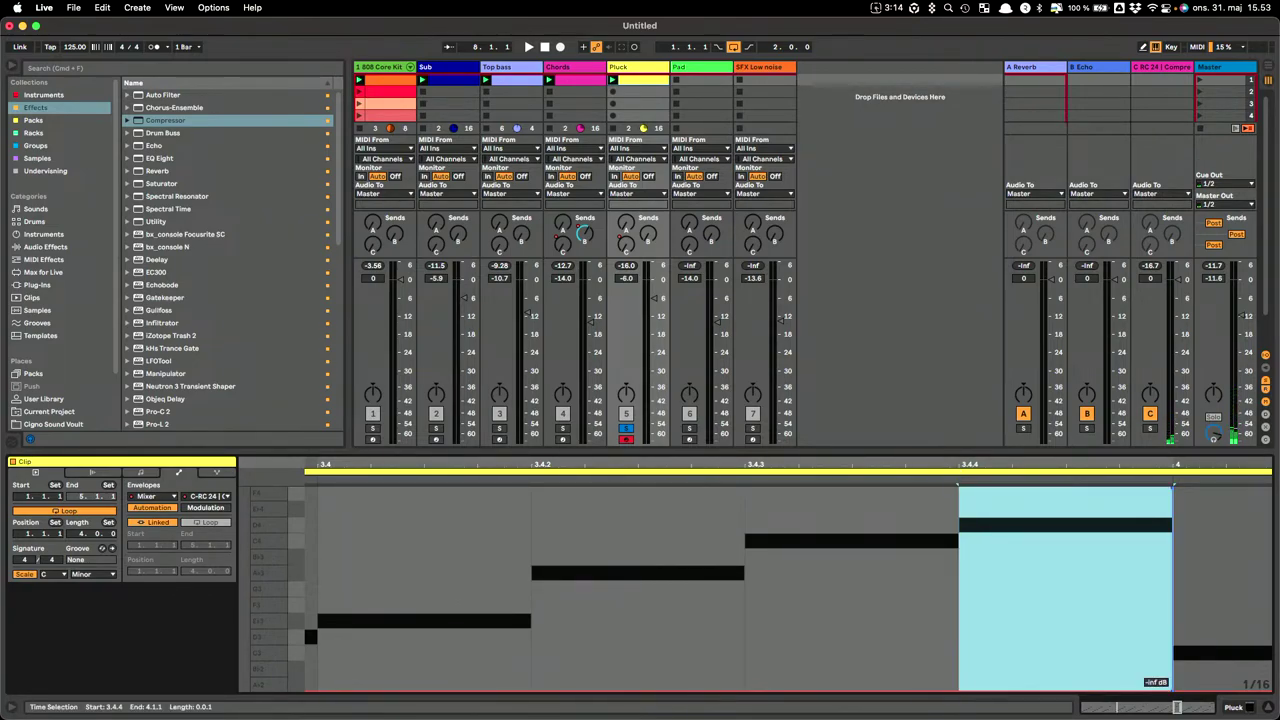
pyautogui.click(1095, 615)
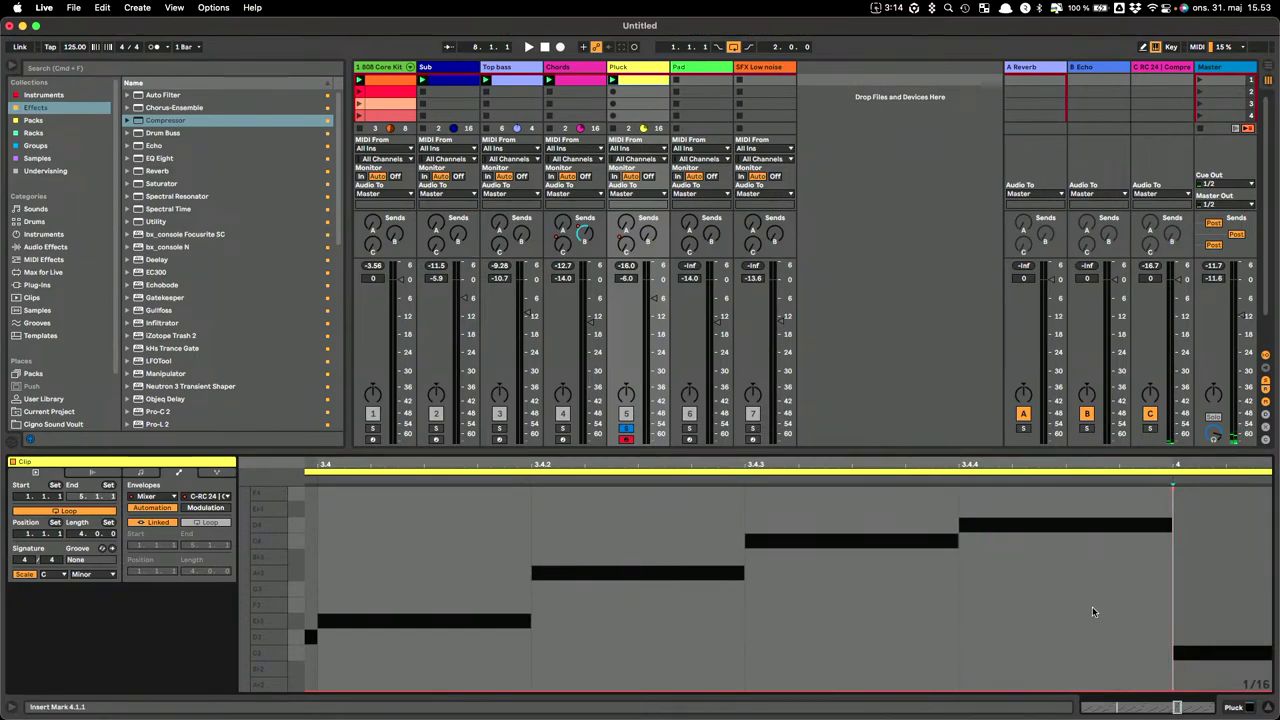
pyautogui.press('super+1')
pyautogui.press('super+1')
pyautogui.moveTo(1117, 551); pyautogui.dragTo(1181, 519)
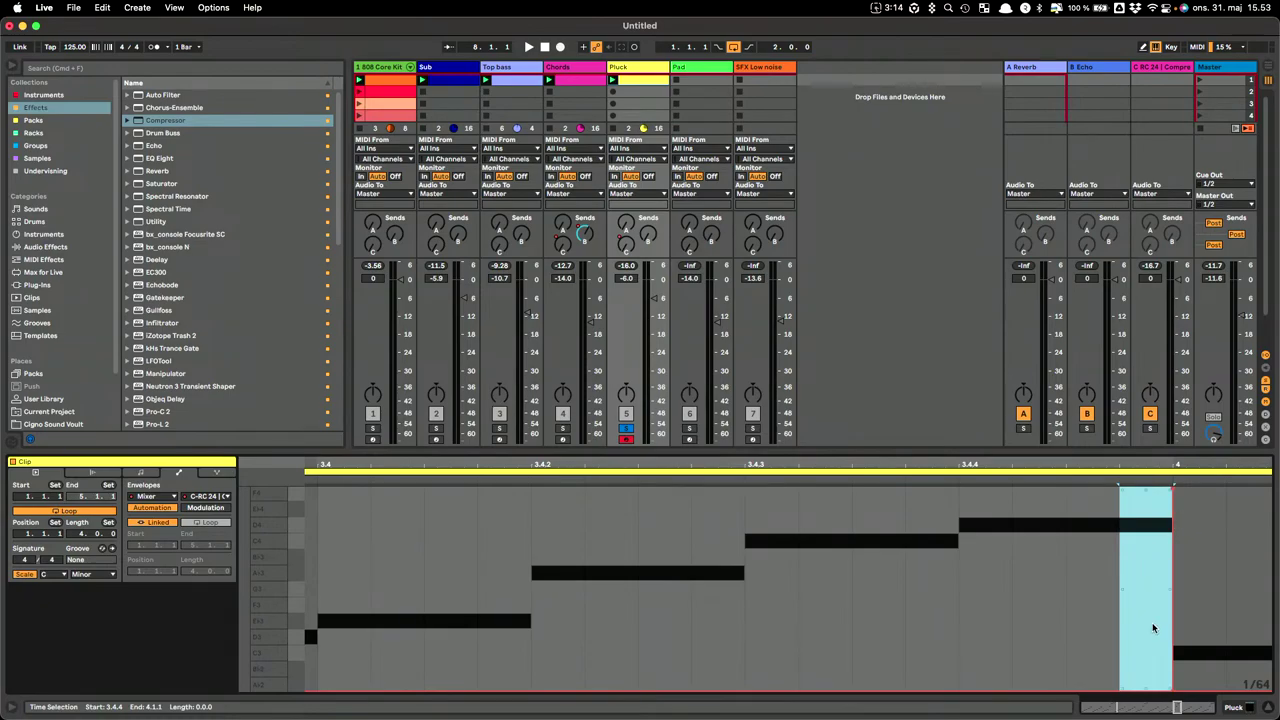
pyautogui.moveTo(1157, 687); pyautogui.dragTo(1152, 543)
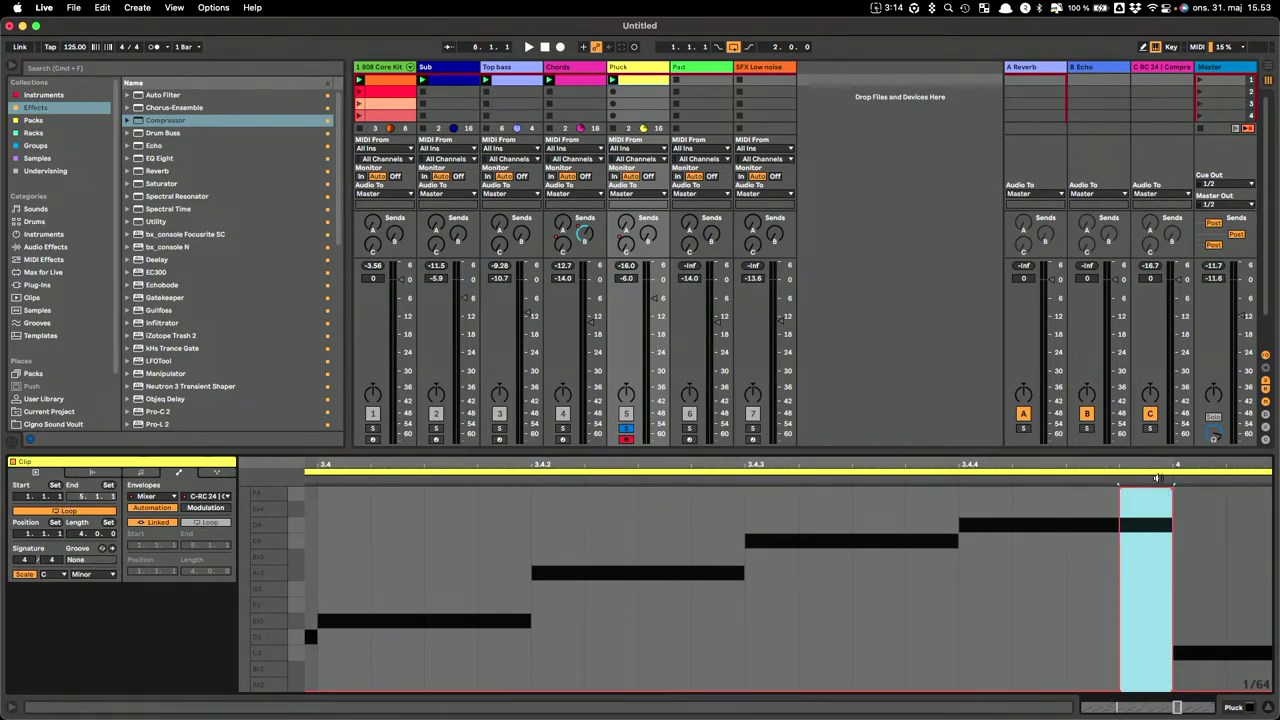
pyautogui.press('space')
pyautogui.moveTo(1182, 707); pyautogui.dragTo(1081, 707)
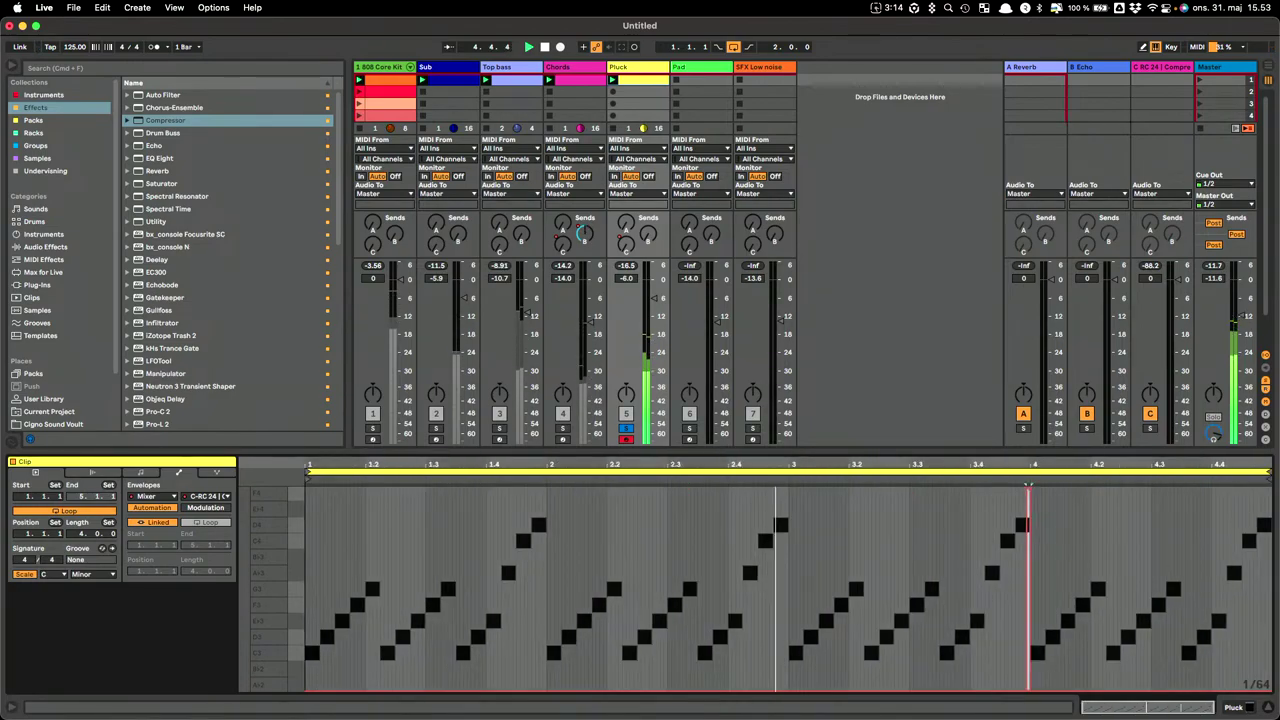
pyautogui.click(1110, 528)
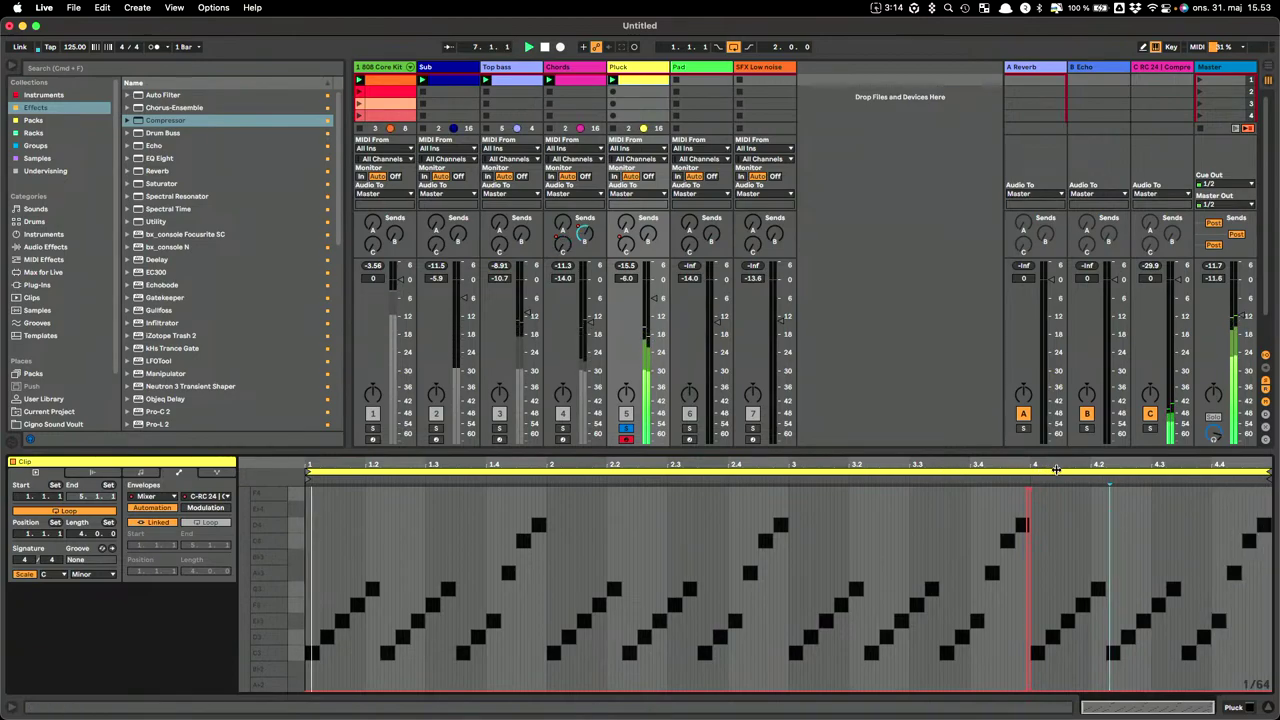
# Extend the send C boost at 0.0 dB earlier to cover the last three 1/64 notes of bar 3, and audition it.
pyautogui.moveTo(1027, 464)
pyautogui.mouseDown()
pyautogui.moveTo(1027, 560)
pyautogui.moveTo(1024, 550)
pyautogui.mouseUp()
pyautogui.click(989, 503)
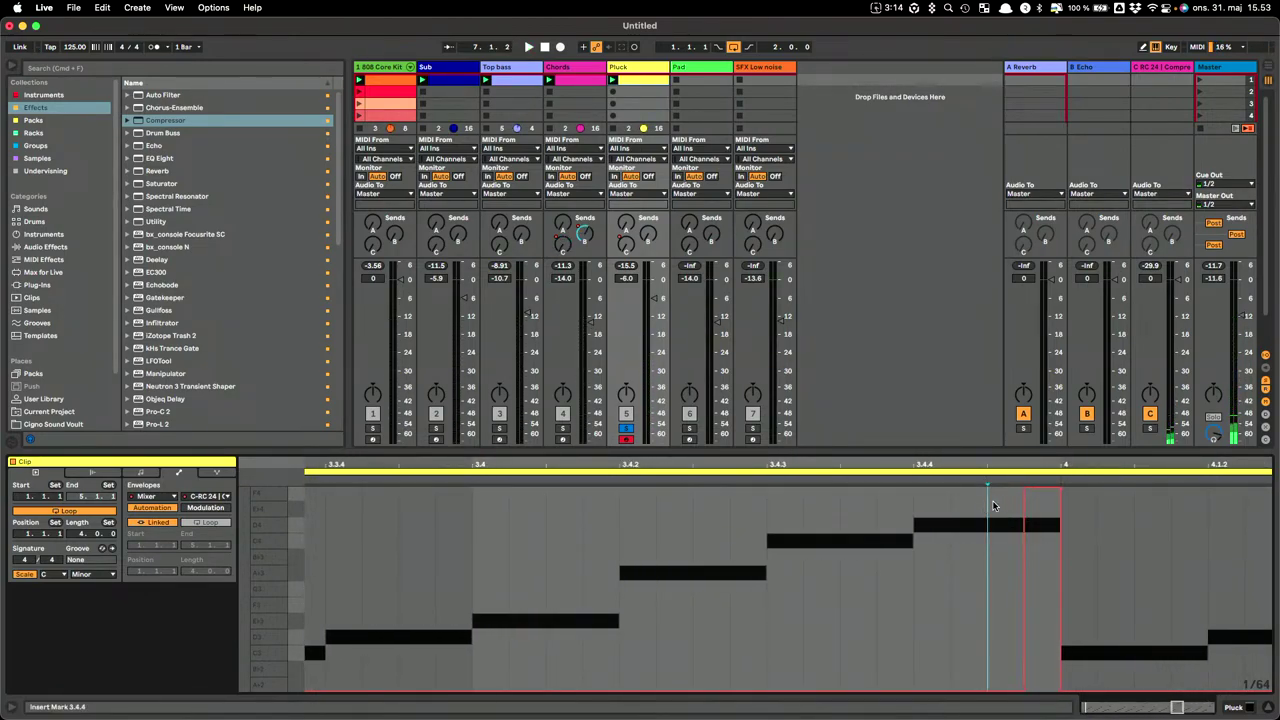
pyautogui.moveTo(990, 505); pyautogui.dragTo(1032, 564)
pyautogui.press('space')
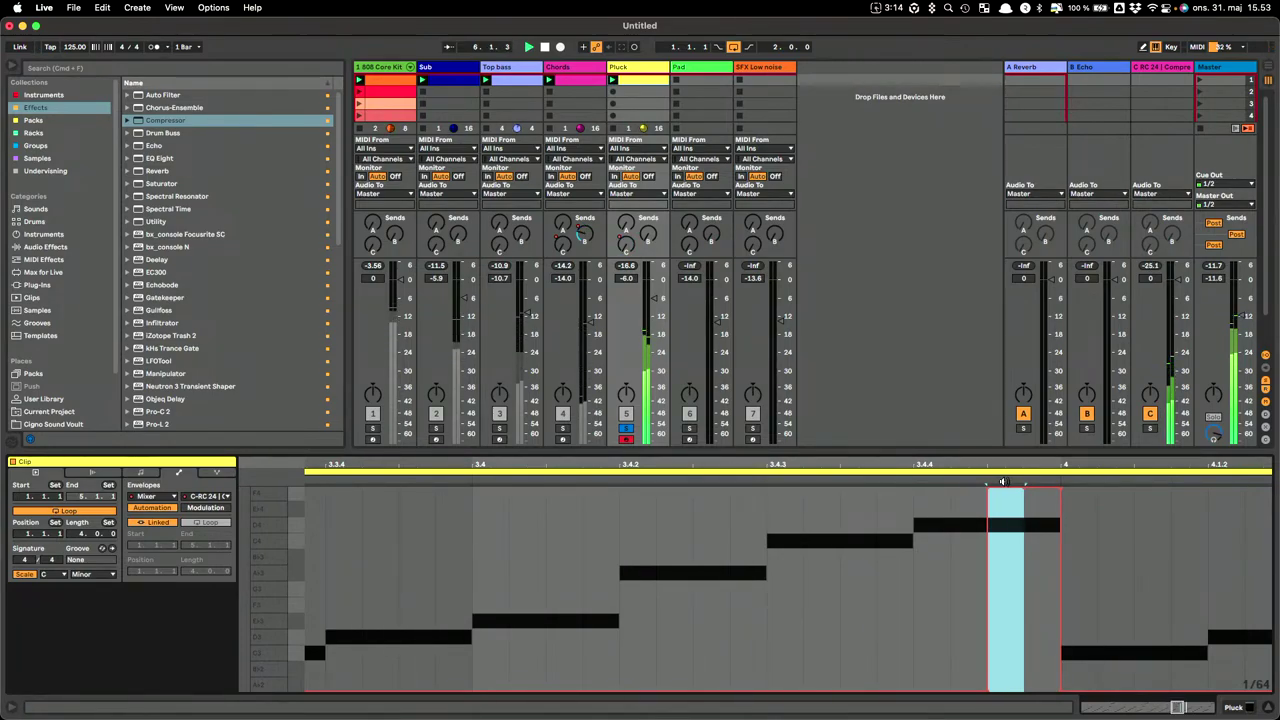
pyautogui.click(953, 507)
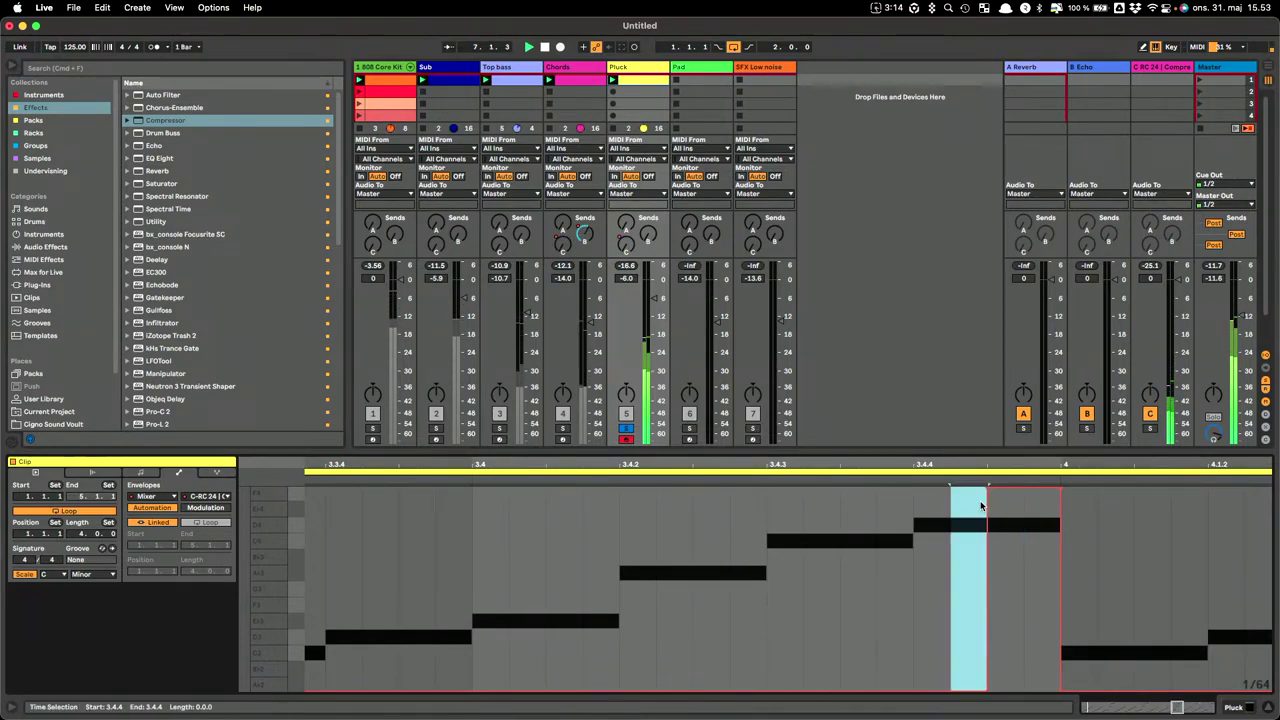
pyautogui.moveTo(966, 686); pyautogui.dragTo(968, 488)
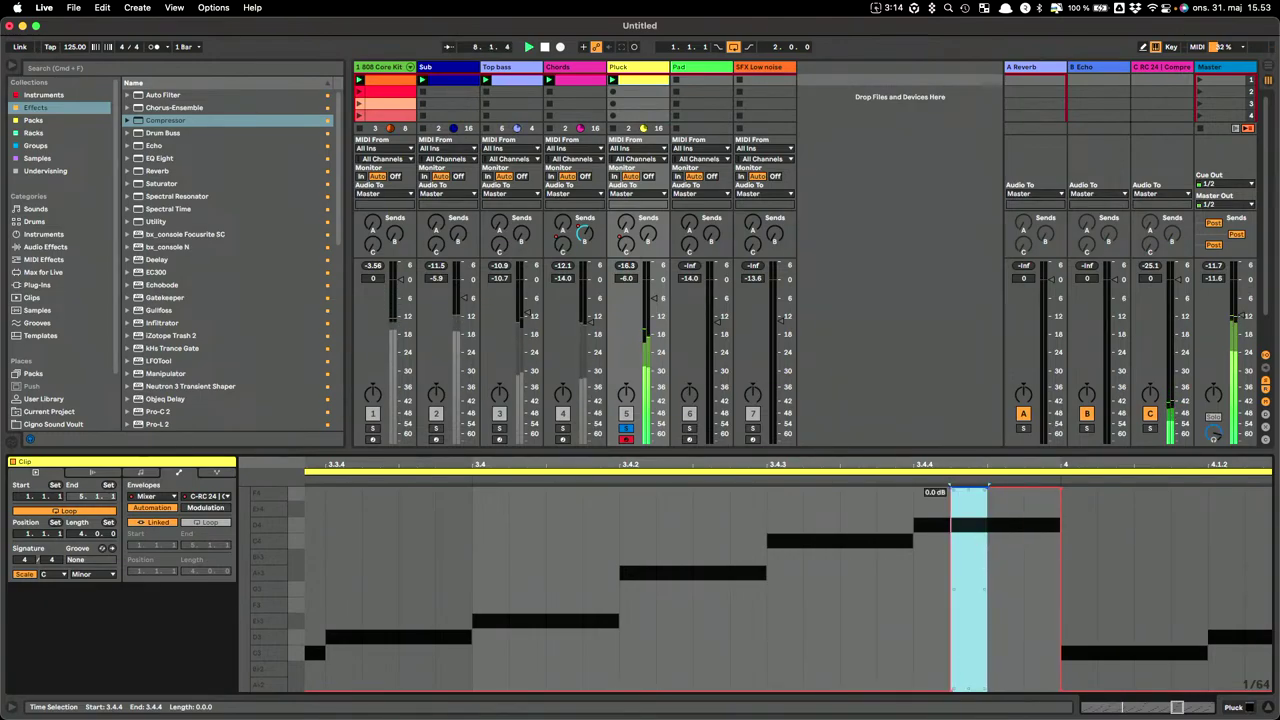
pyautogui.click(1015, 578)
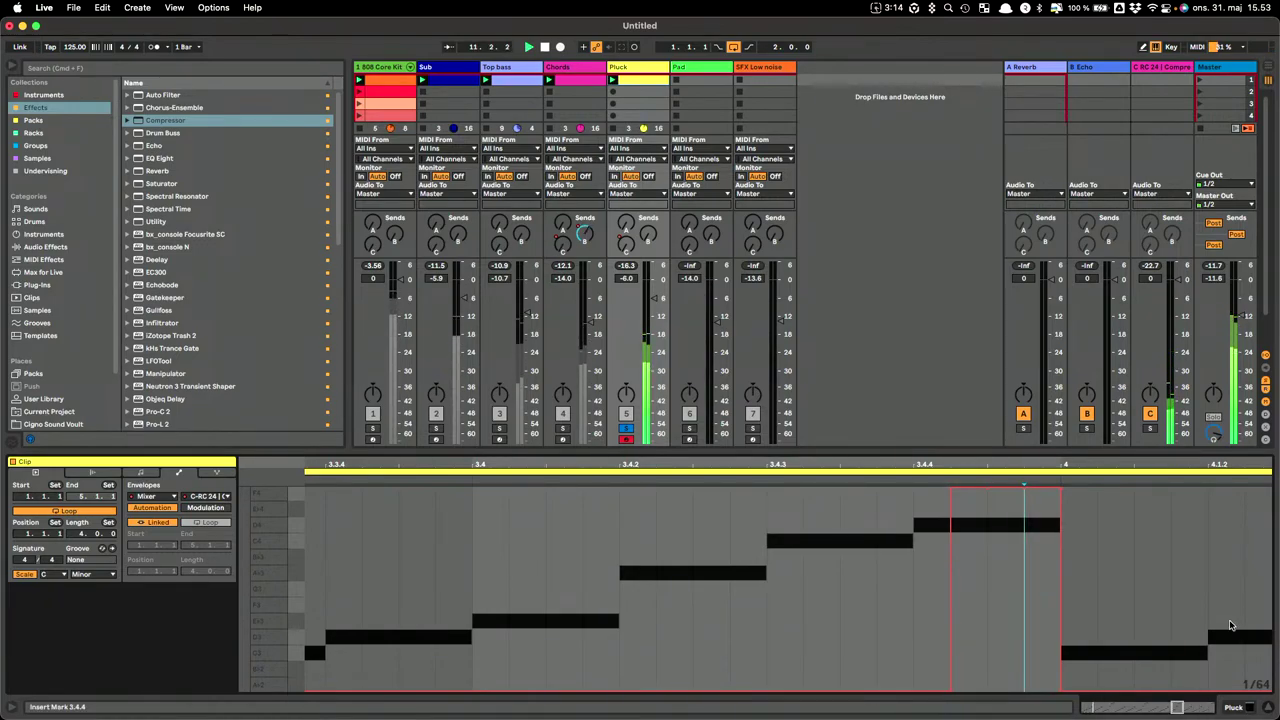
pyautogui.doubleClick(1179, 709)
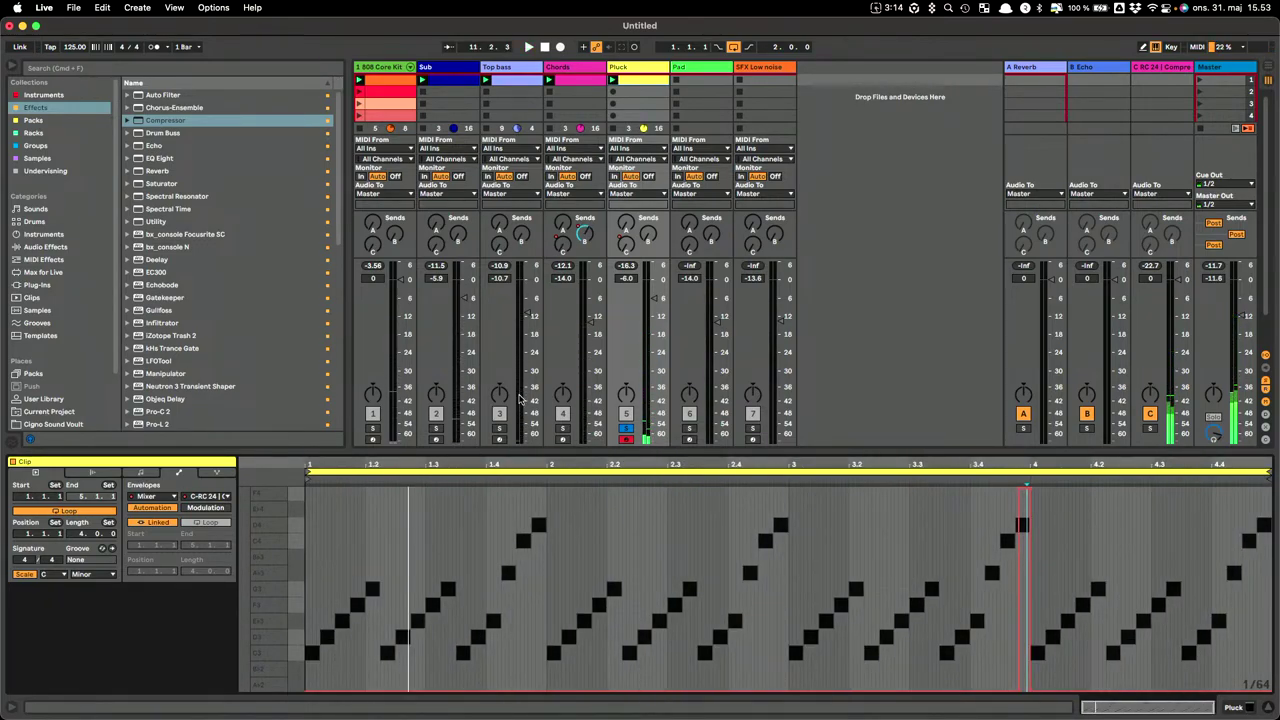
# Raise the Pluck clip's last notes in bars 2, 3 and 4 to Eb4, F4 and G4 respectively, and play the clip.
pyautogui.click(142, 472)
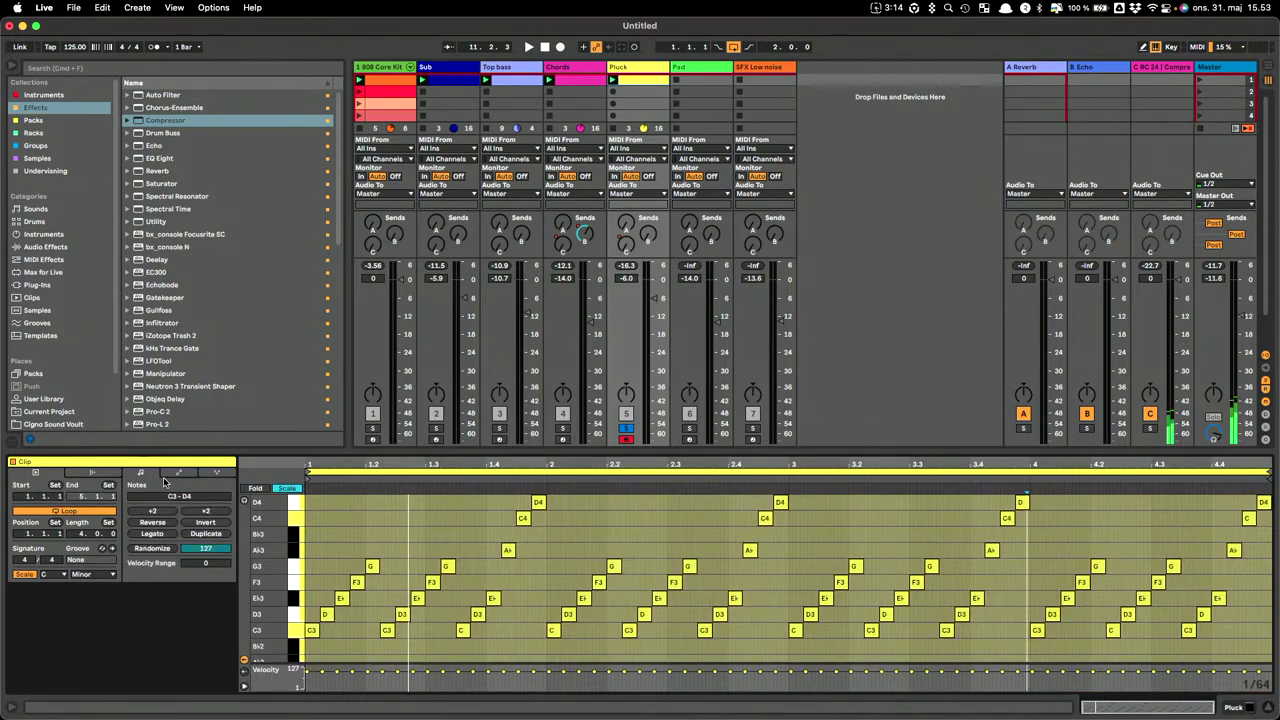
pyautogui.scroll(3, 556, 537)
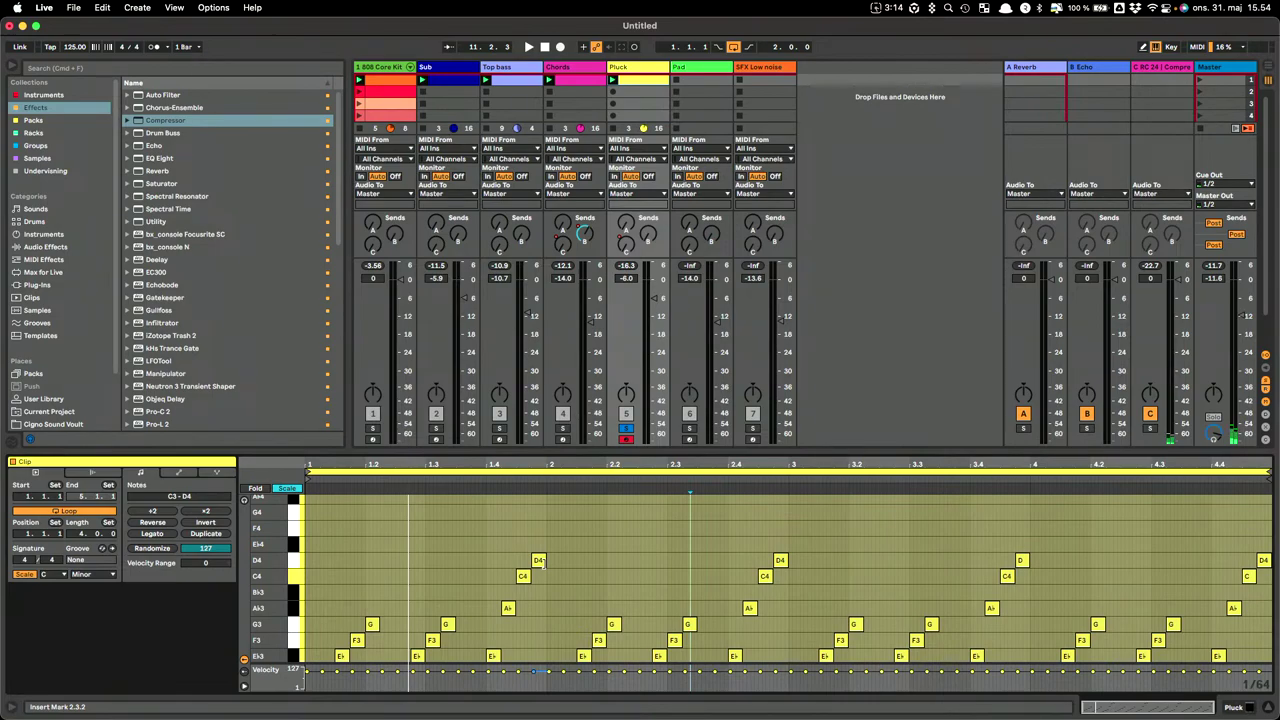
pyautogui.moveTo(778, 562); pyautogui.dragTo(781, 545)
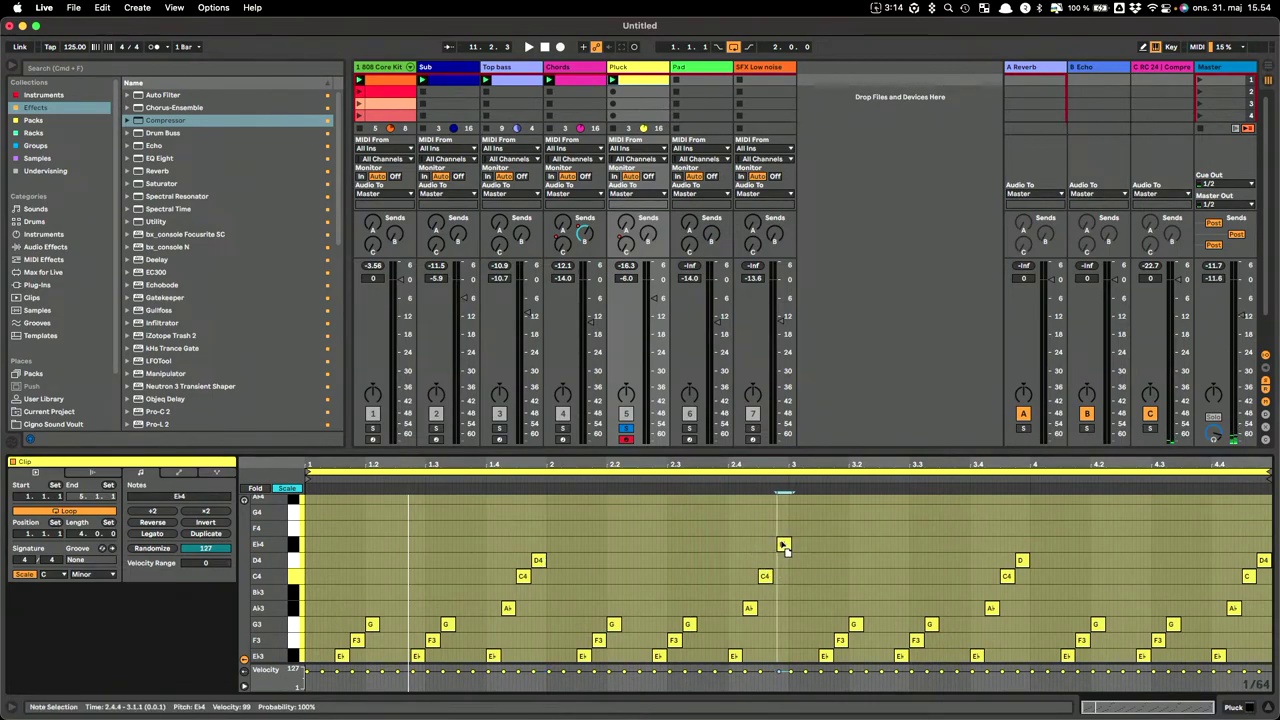
pyautogui.moveTo(1021, 560); pyautogui.dragTo(1022, 528)
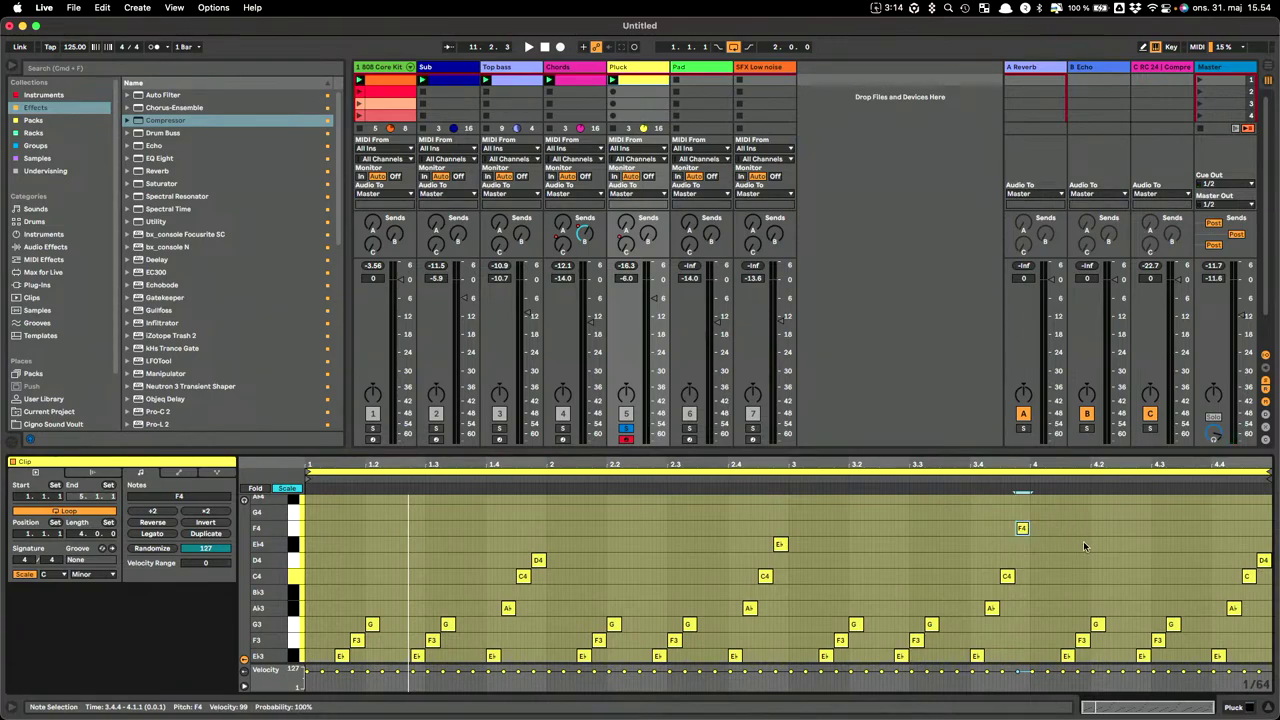
pyautogui.moveTo(1263, 558); pyautogui.dragTo(1264, 514)
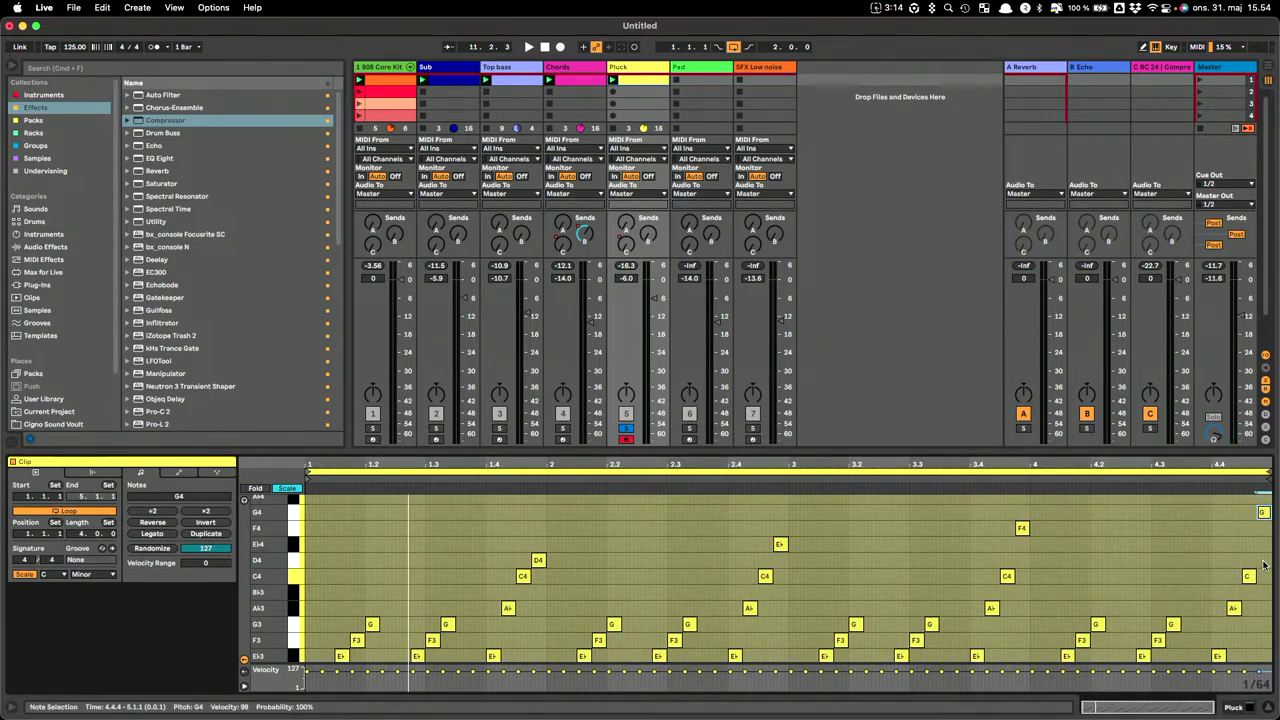
pyautogui.press('space')
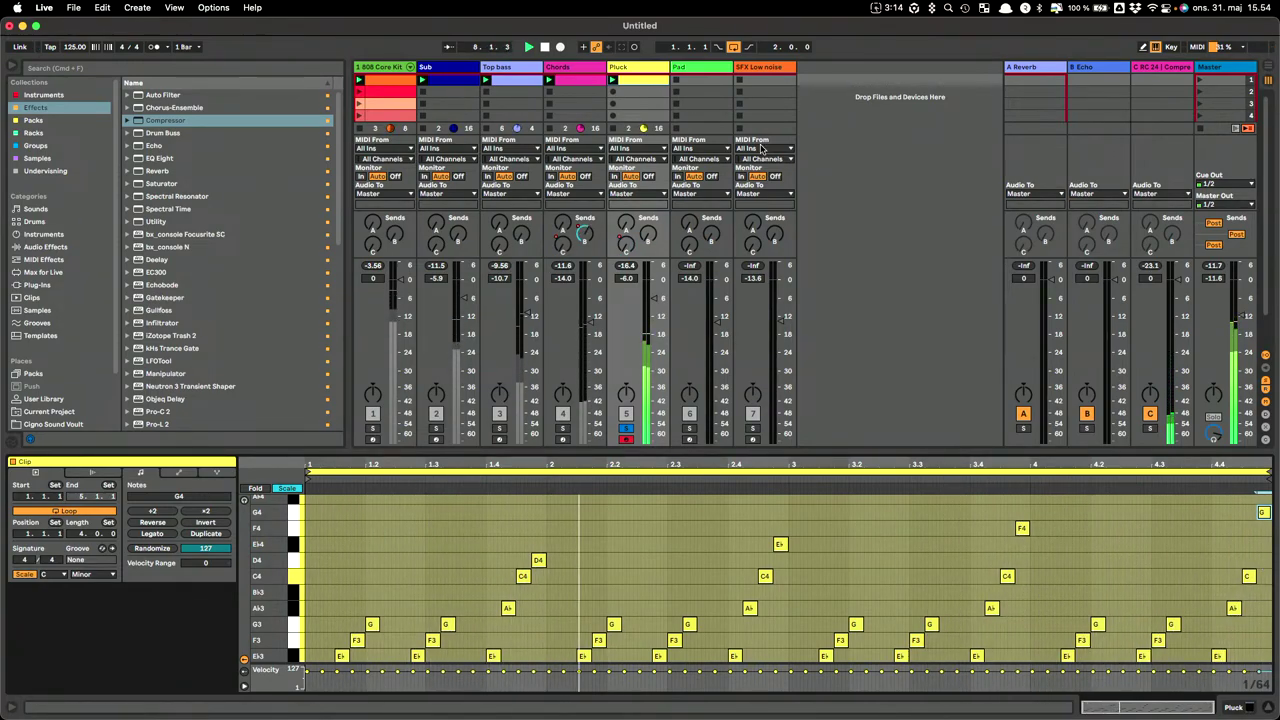
# Add a Compressor after Pluck's Zebra2, sidechained from the 1-808 Core Kit track Pre FX, with the threshold at -23.5 dB.
pyautogui.hotkey('shift', 'Tab')
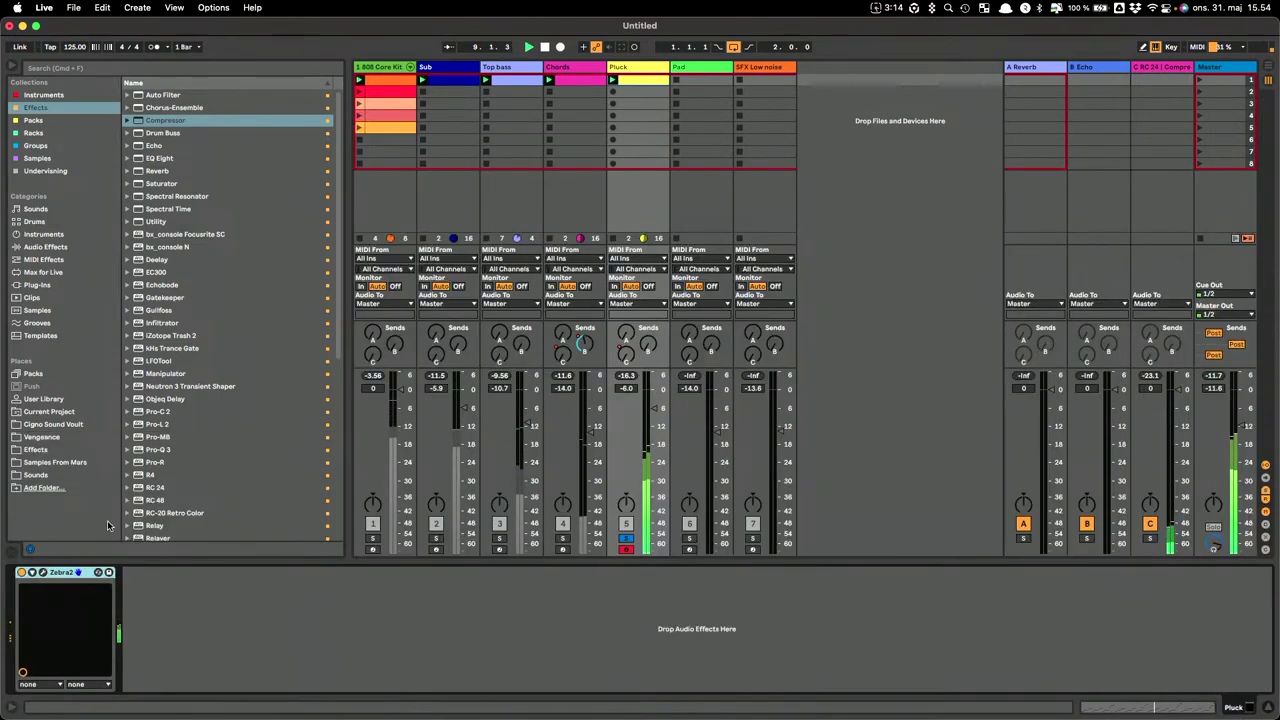
pyautogui.moveTo(166, 121); pyautogui.dragTo(273, 608)
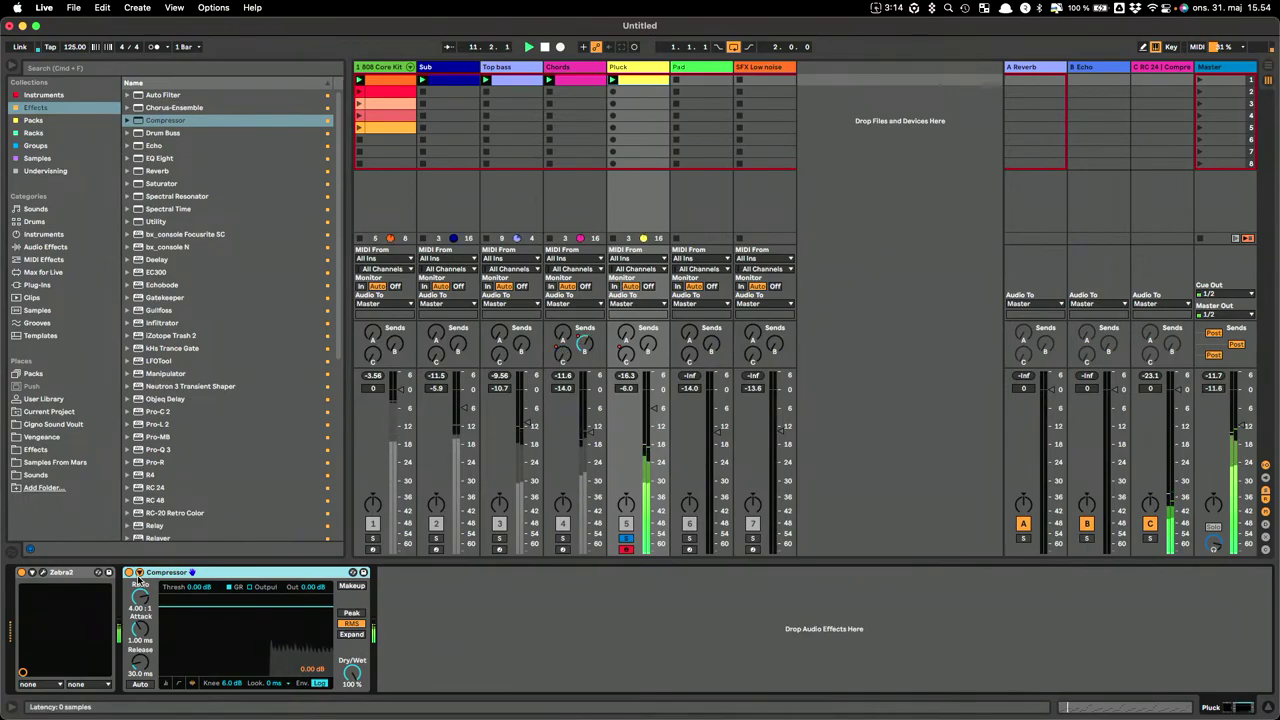
pyautogui.click(139, 572)
pyautogui.click(157, 607)
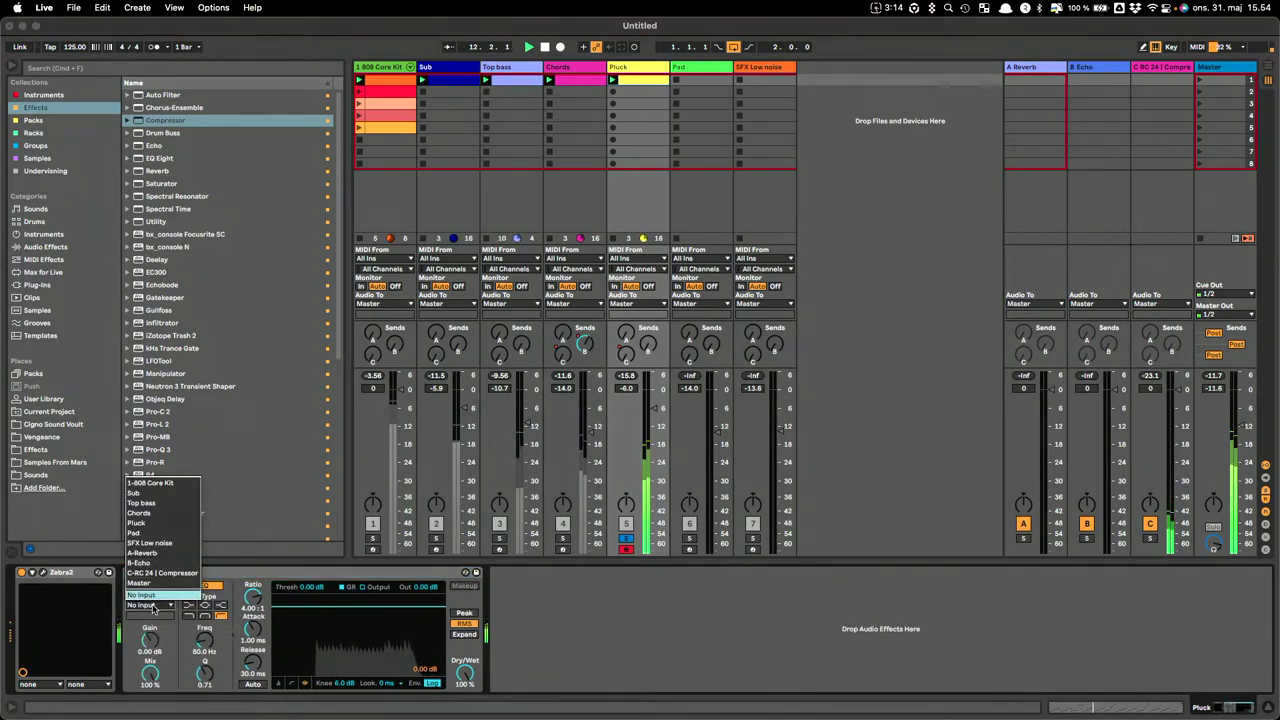
pyautogui.click(160, 489)
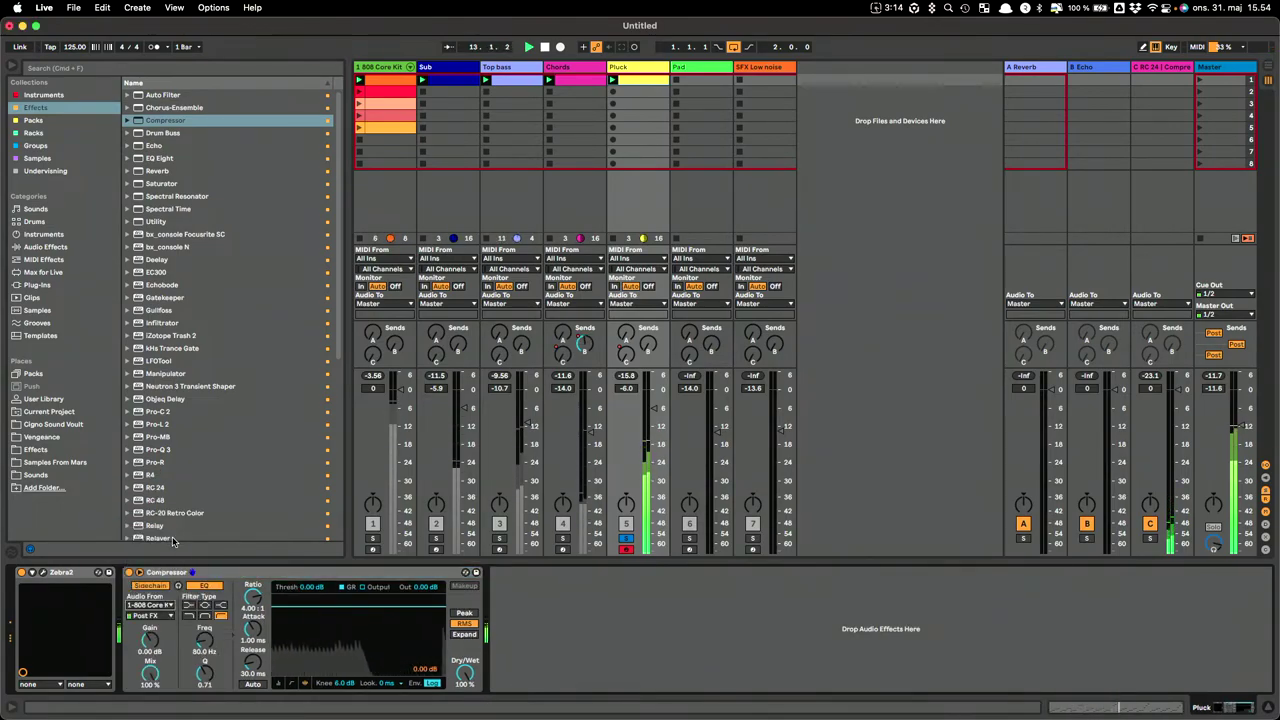
pyautogui.click(162, 619)
pyautogui.click(170, 80)
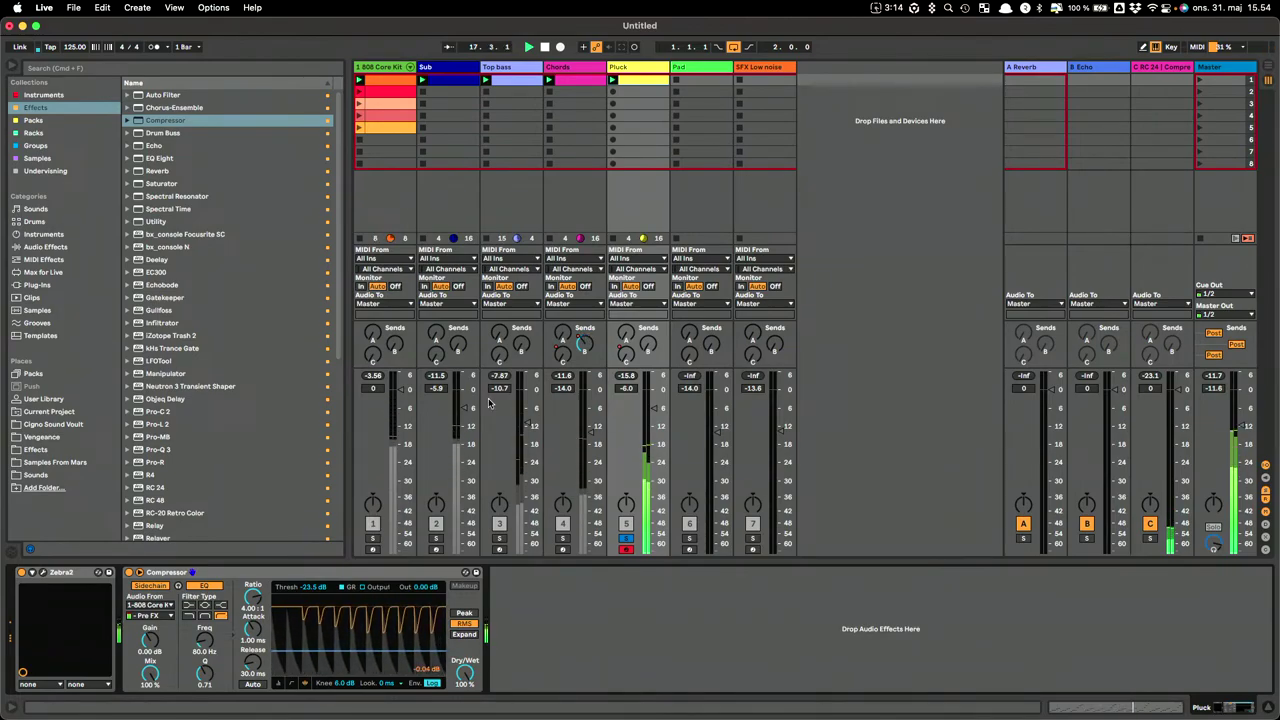
# Unsolo the Pluck track and set the XMF1 filter cutoff to 52.00 in its Zebra2 synth, closing the synth window.
pyautogui.click(625, 539)
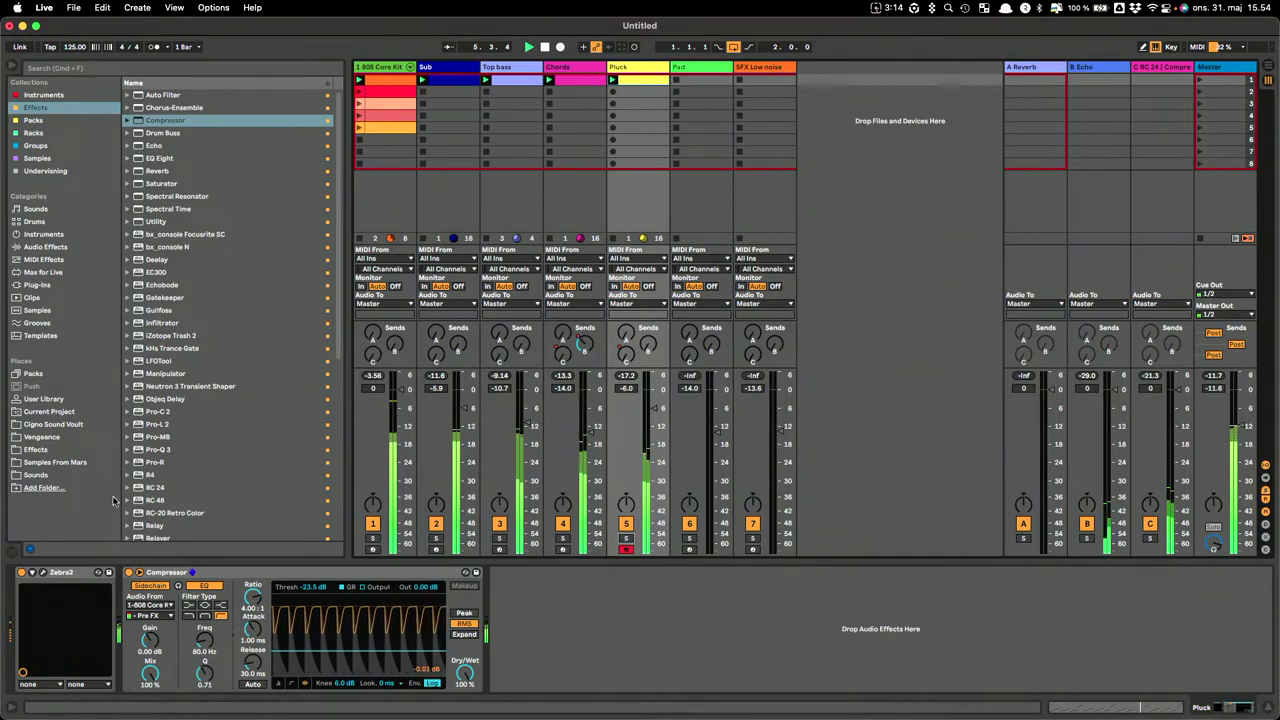
pyautogui.click(42, 573)
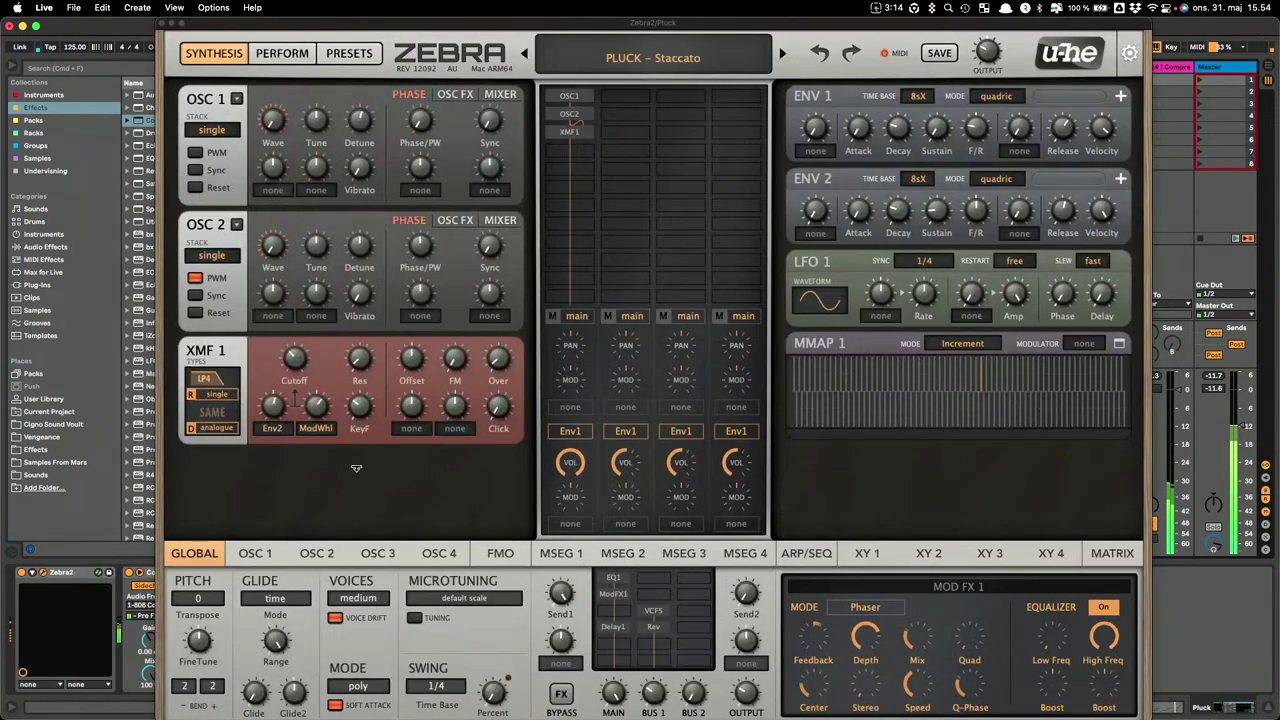
pyautogui.moveTo(297, 367); pyautogui.dragTo(296, 362)
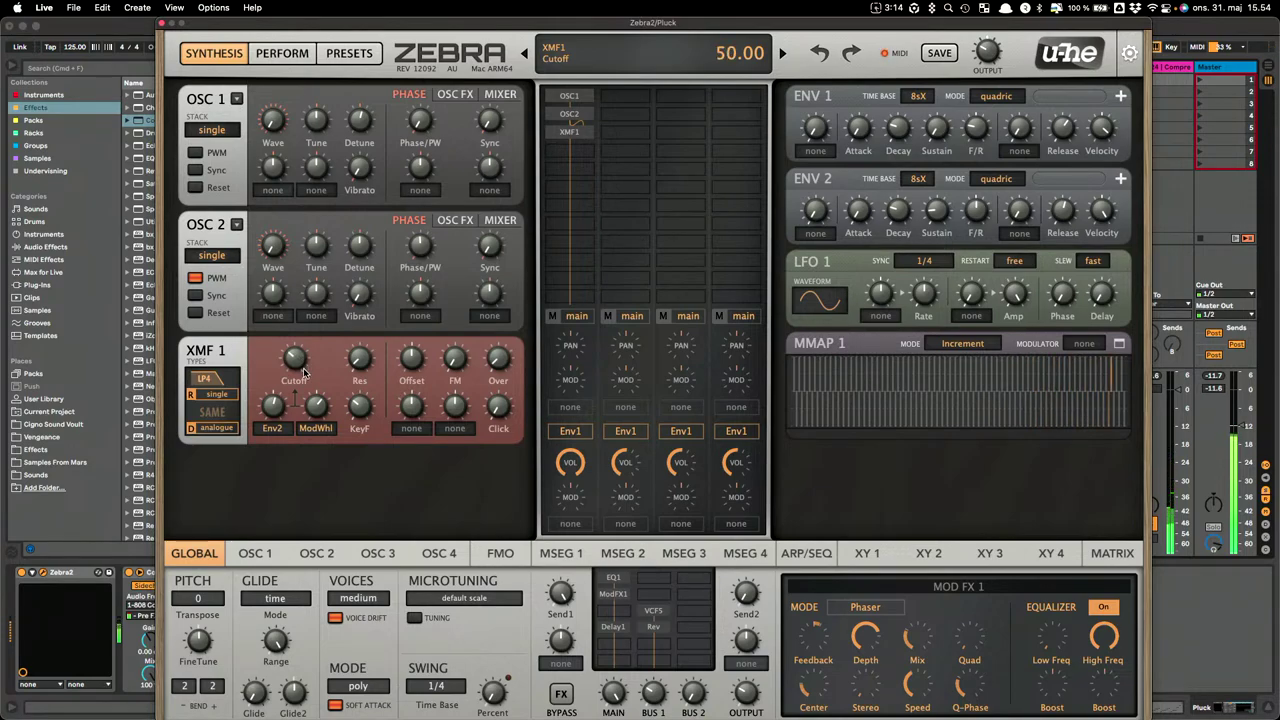
pyautogui.moveTo(304, 361); pyautogui.dragTo(306, 369)
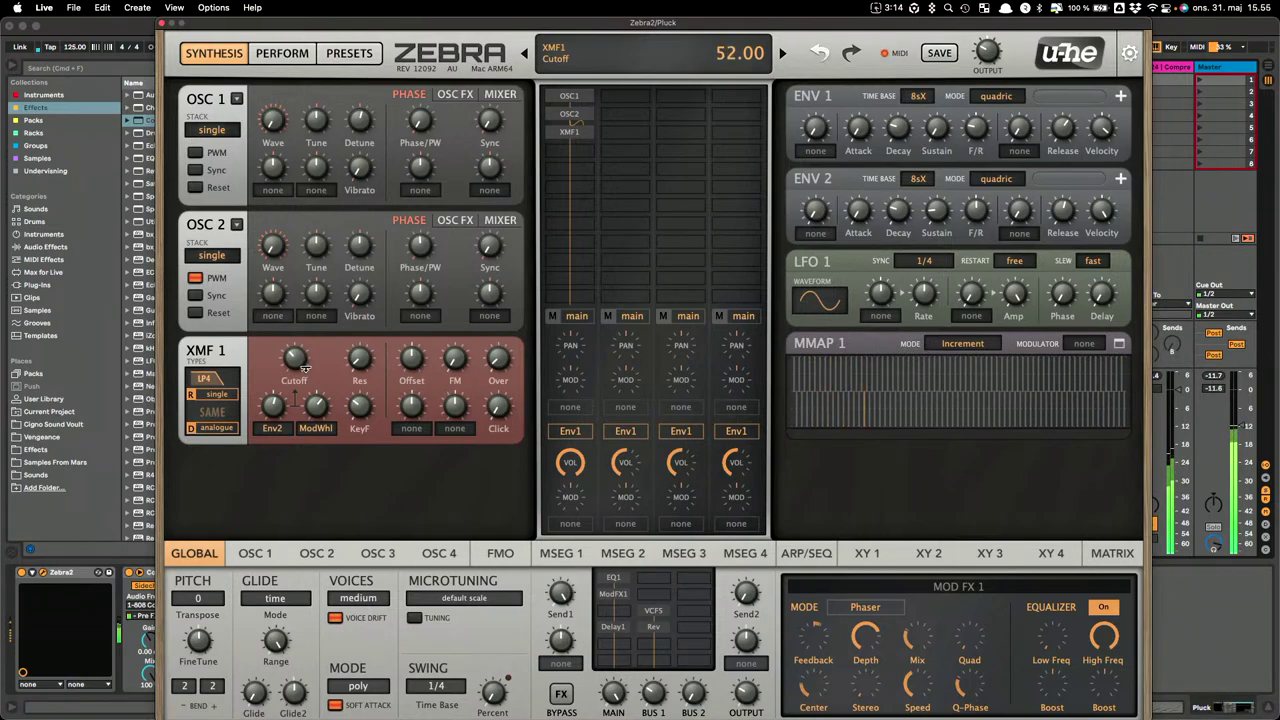
pyautogui.click(163, 22)
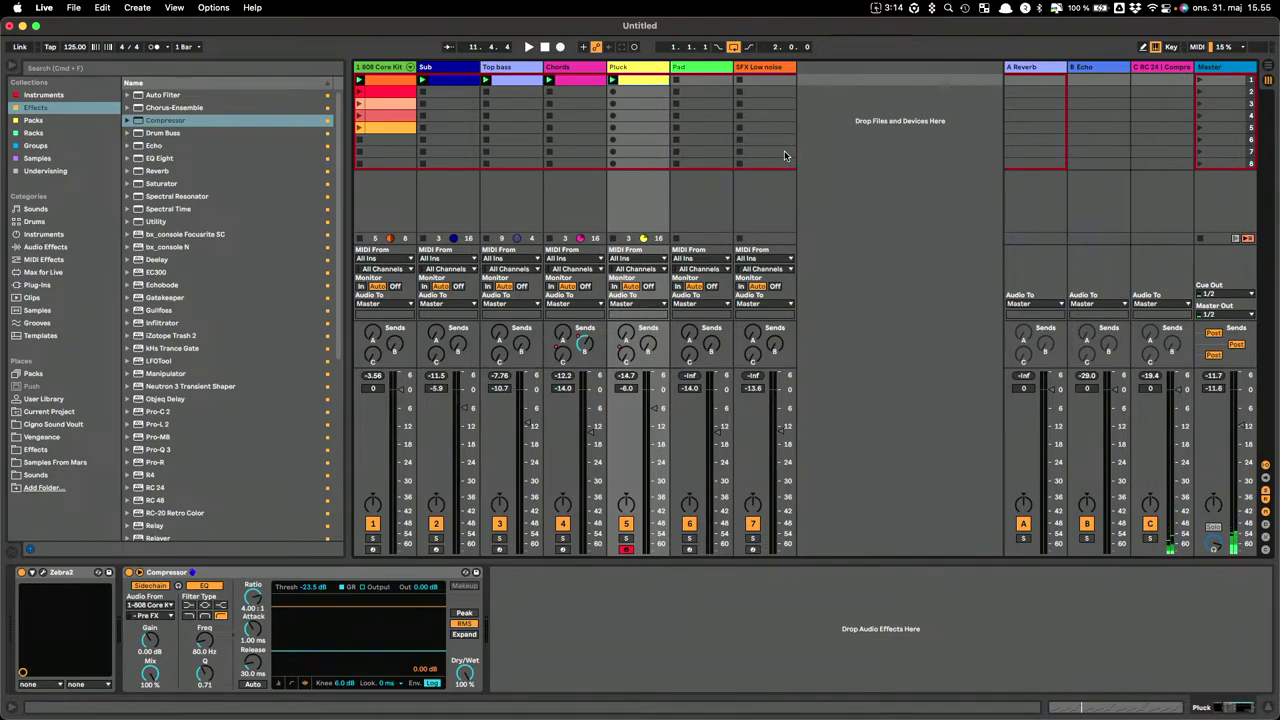
# Arm the Pad track and create a MIDI clip in its first slot, with Scale off and a four-bar loop.
pyautogui.click(710, 67)
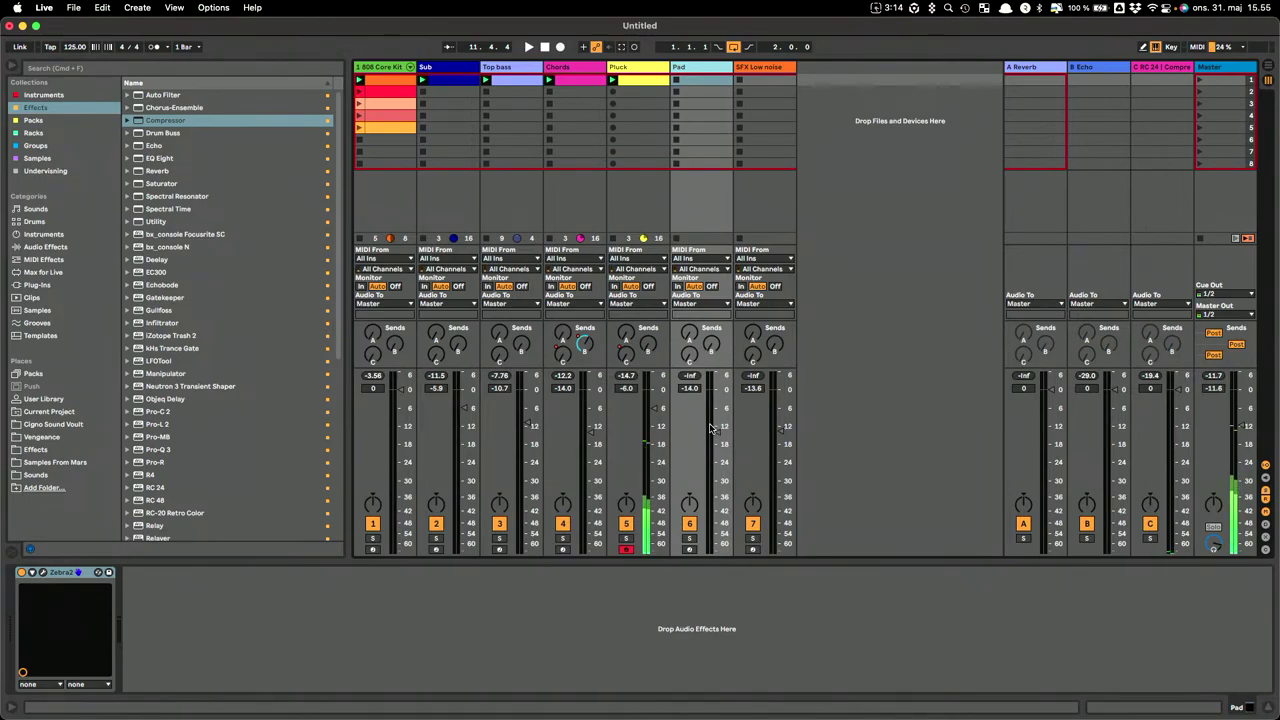
pyautogui.click(688, 549)
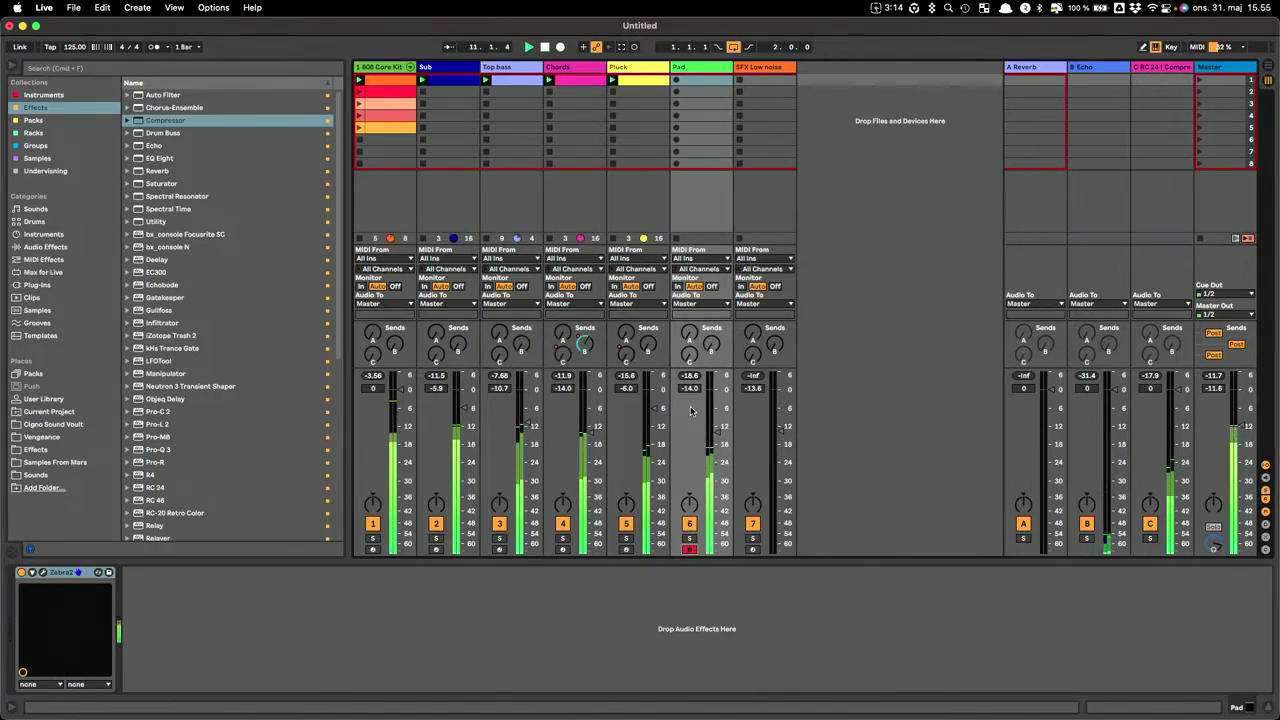
pyautogui.doubleClick(688, 82)
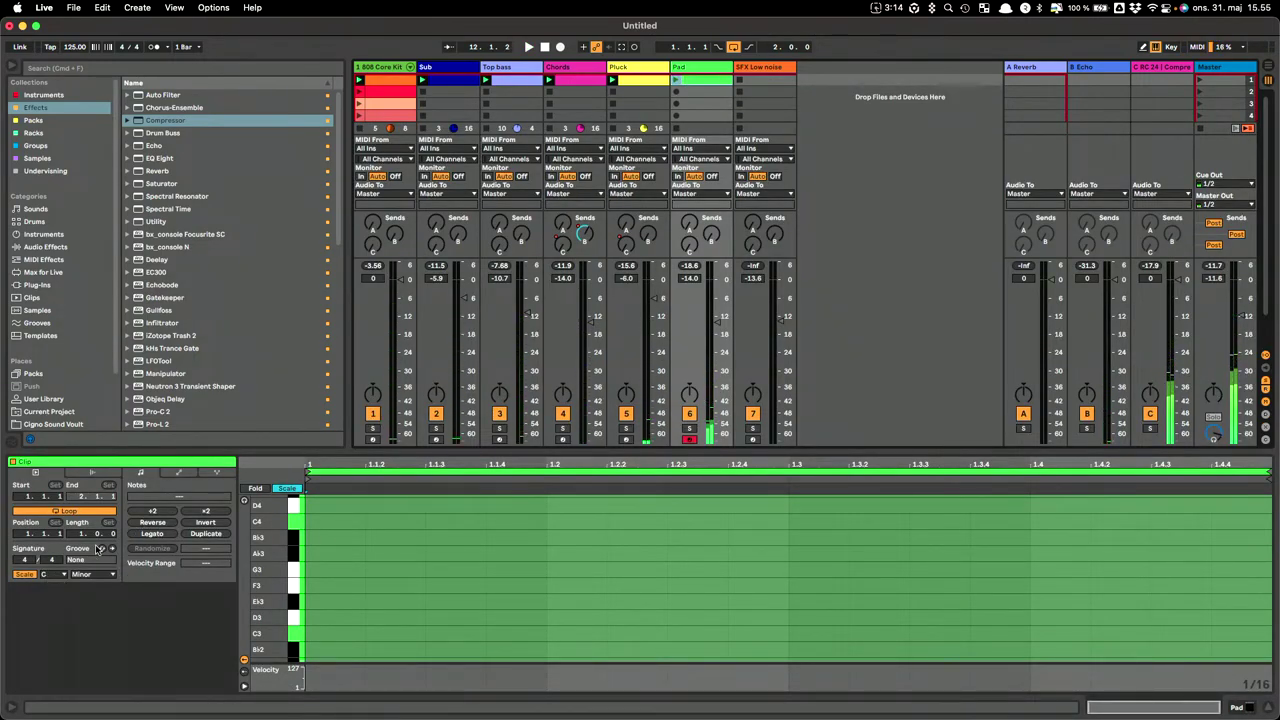
pyautogui.click(25, 574)
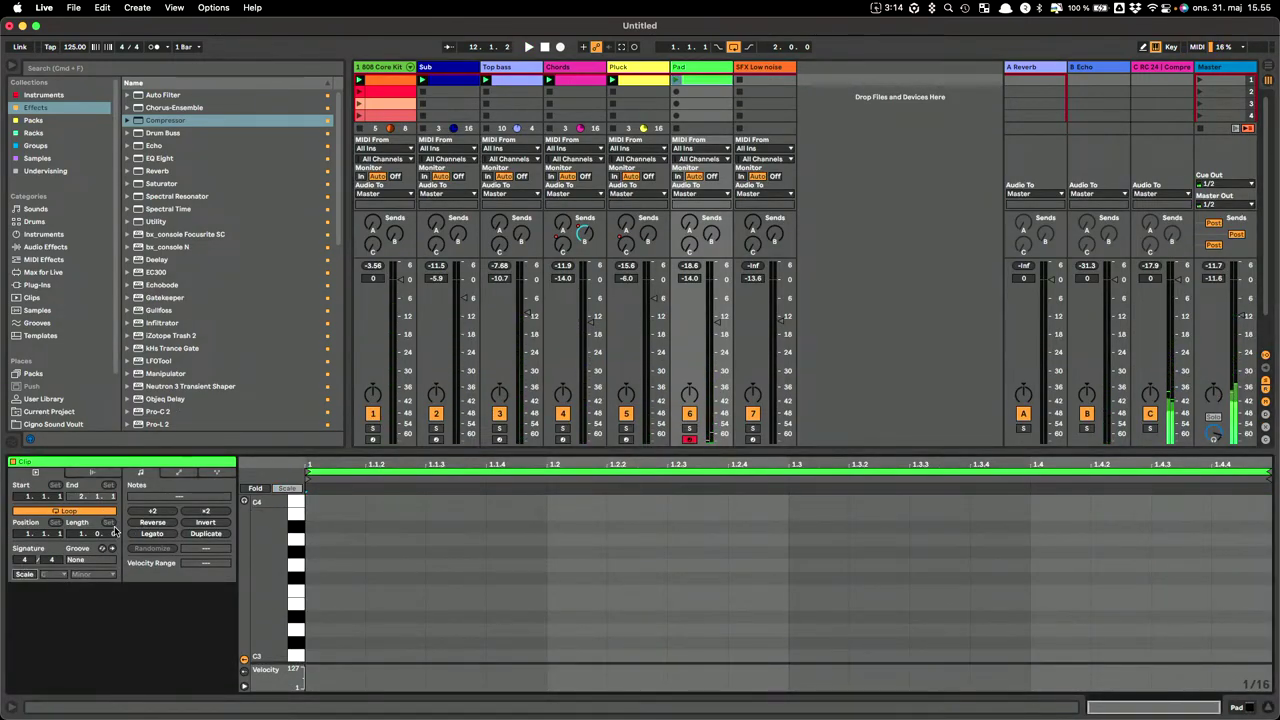
pyautogui.click(205, 535)
pyautogui.click(205, 535)
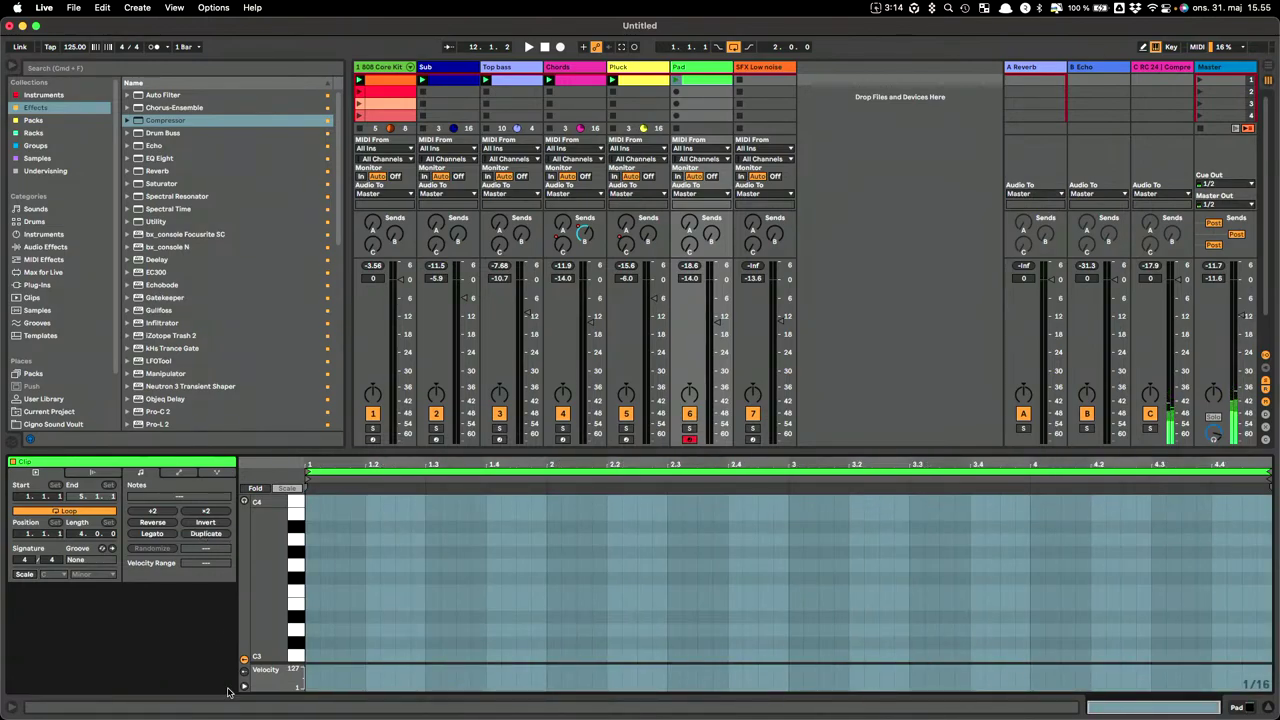
# Enter a four-note chord of C2, G2, C3 and D#3 at 1.2.3 in the Pad clip.
pyautogui.doubleClick(401, 617)
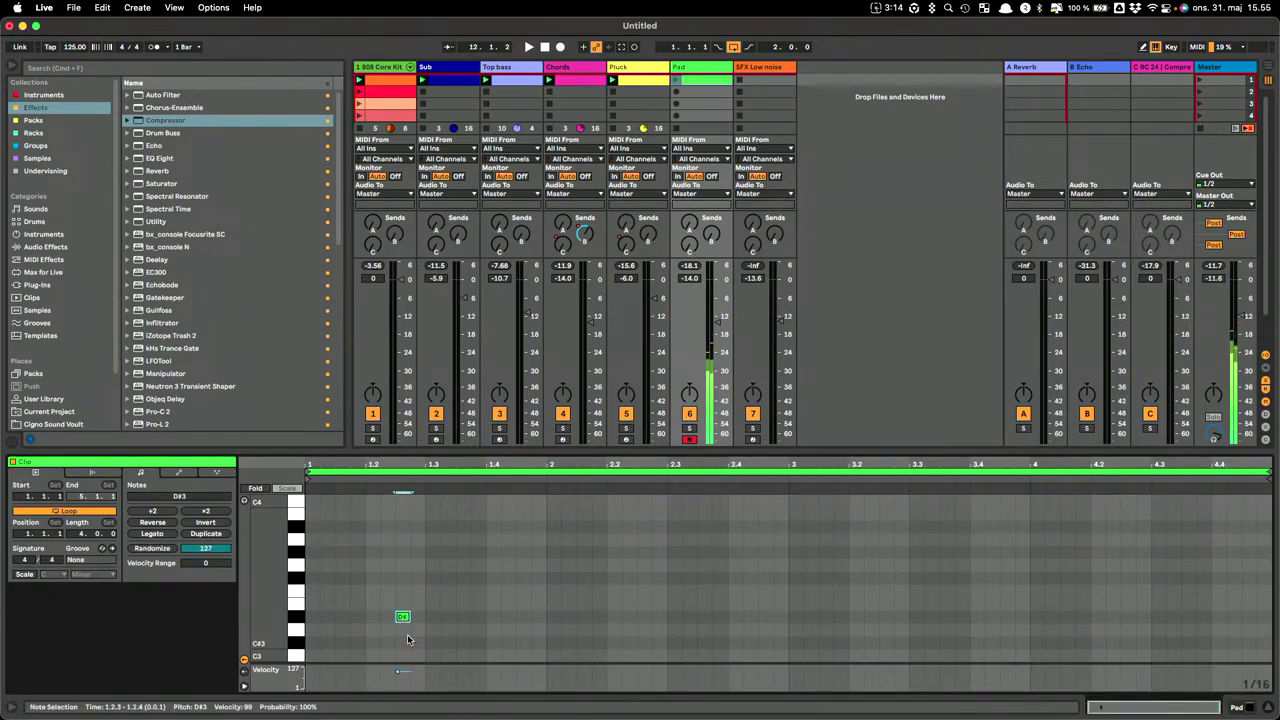
pyautogui.scroll(-3, 413, 615)
pyautogui.scroll(-6, 413, 620)
pyautogui.scroll(-1, 410, 632)
pyautogui.doubleClick(404, 641)
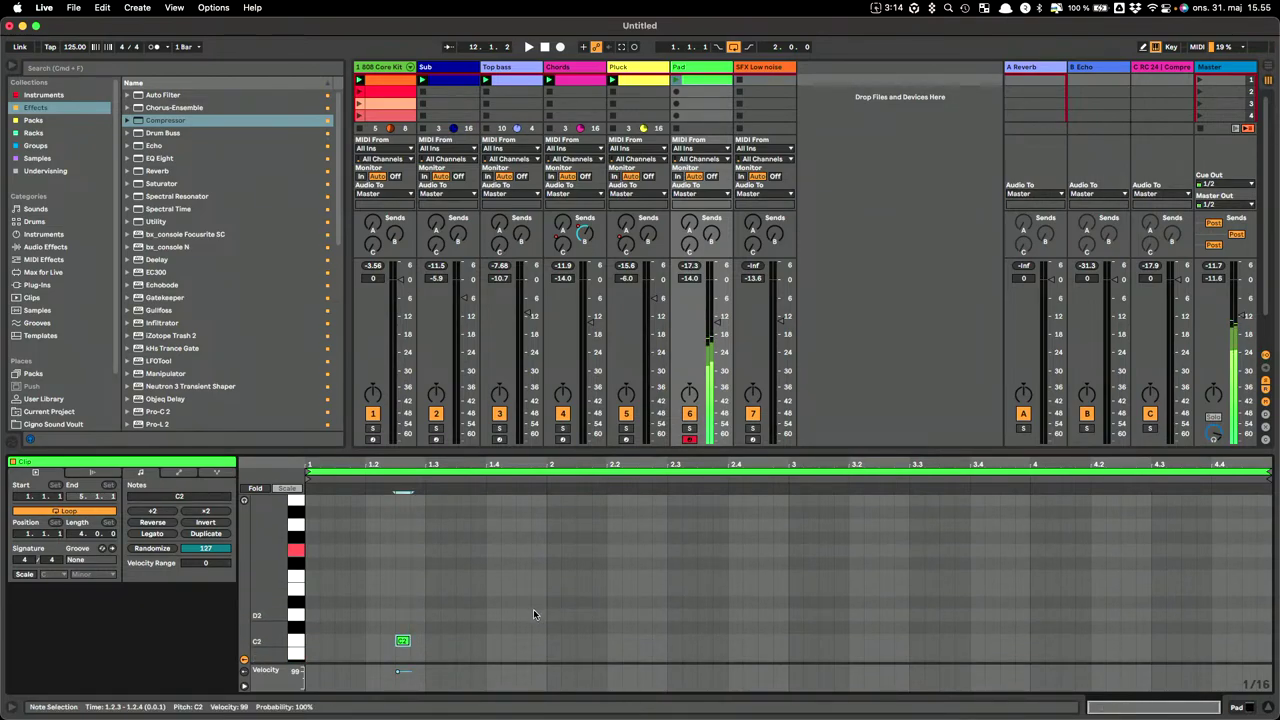
pyautogui.scroll(3, 510, 603)
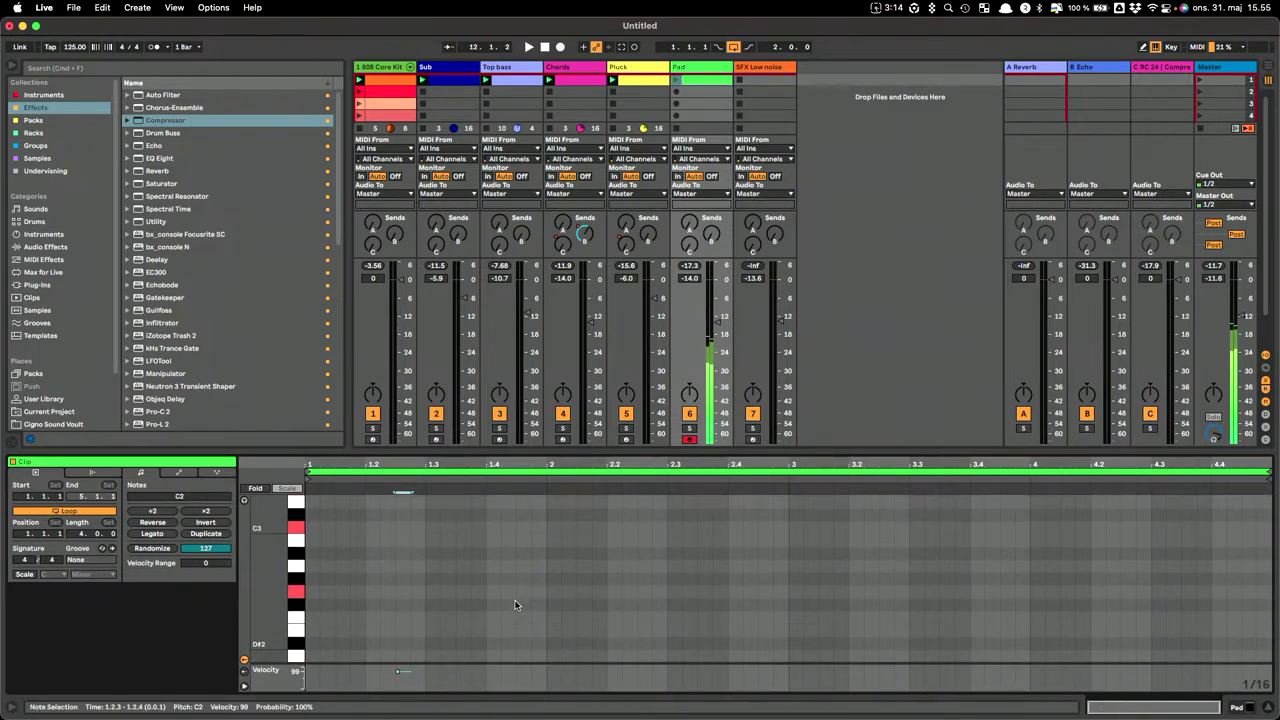
pyautogui.doubleClick(404, 591)
pyautogui.doubleClick(401, 528)
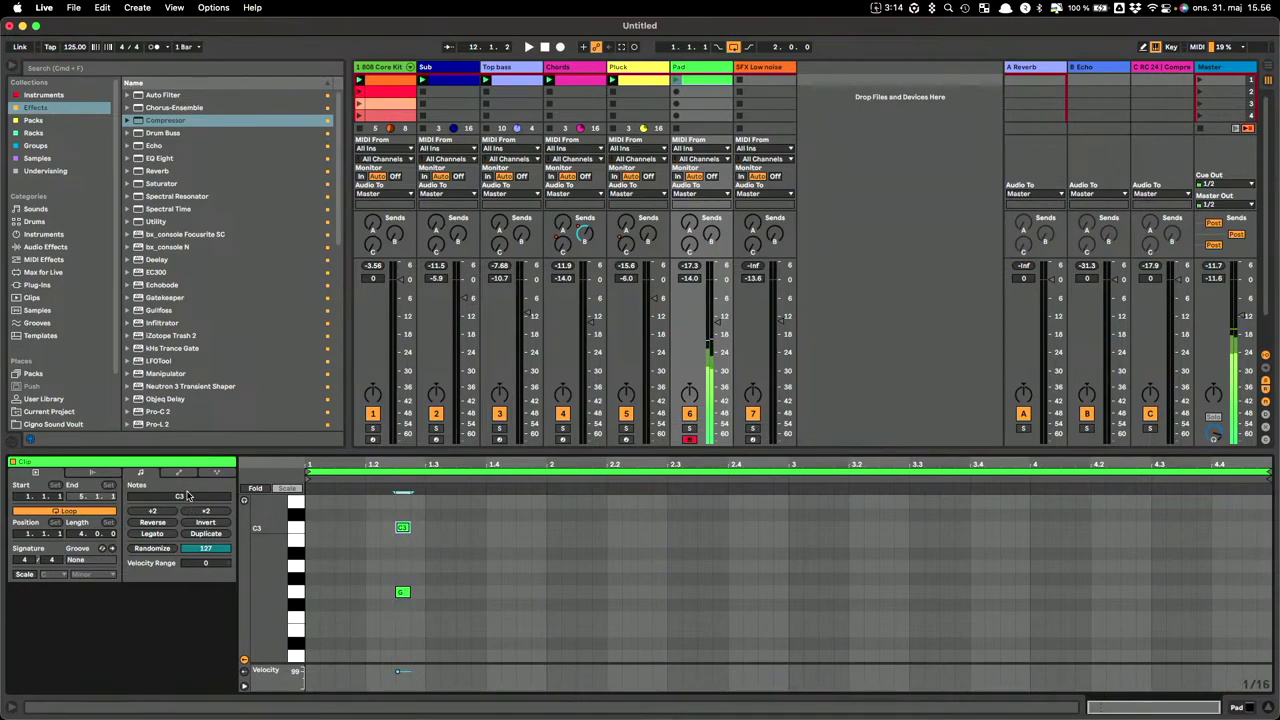
# Fold the note editor to the used pitches and lengthen all four chord notes to end at 1.3.3 during playback.
pyautogui.click(308, 492)
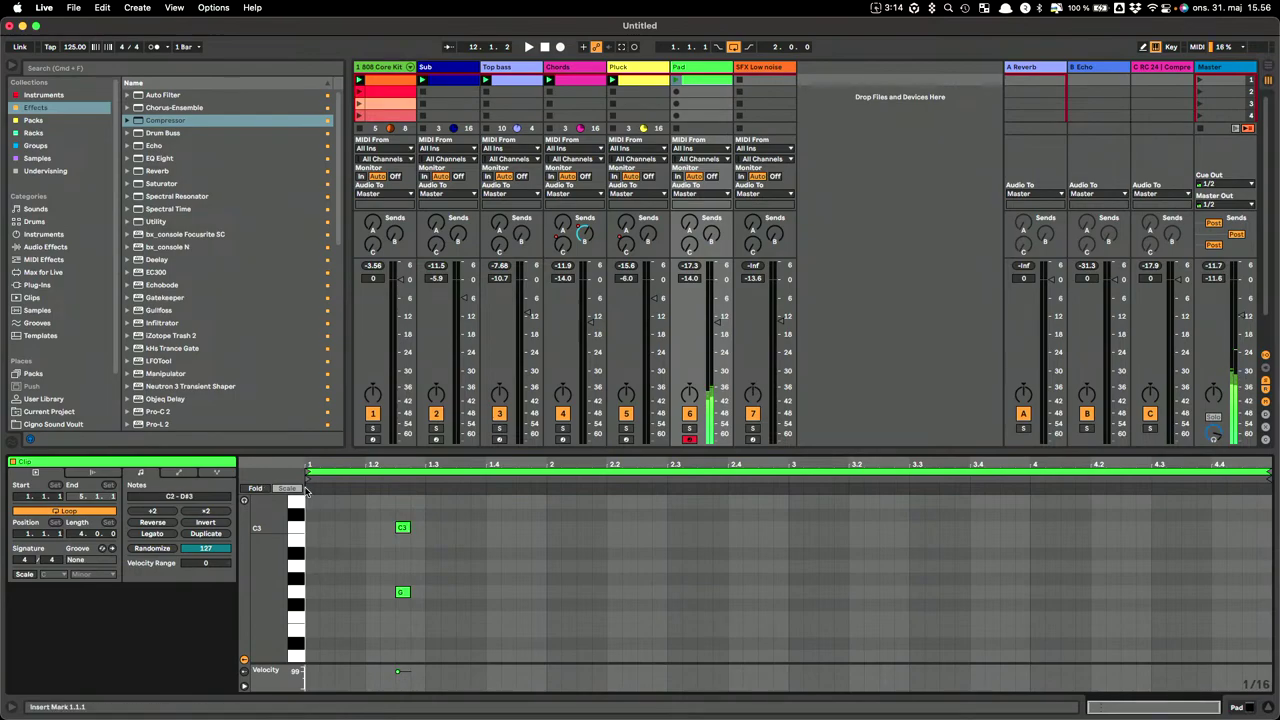
pyautogui.click(262, 489)
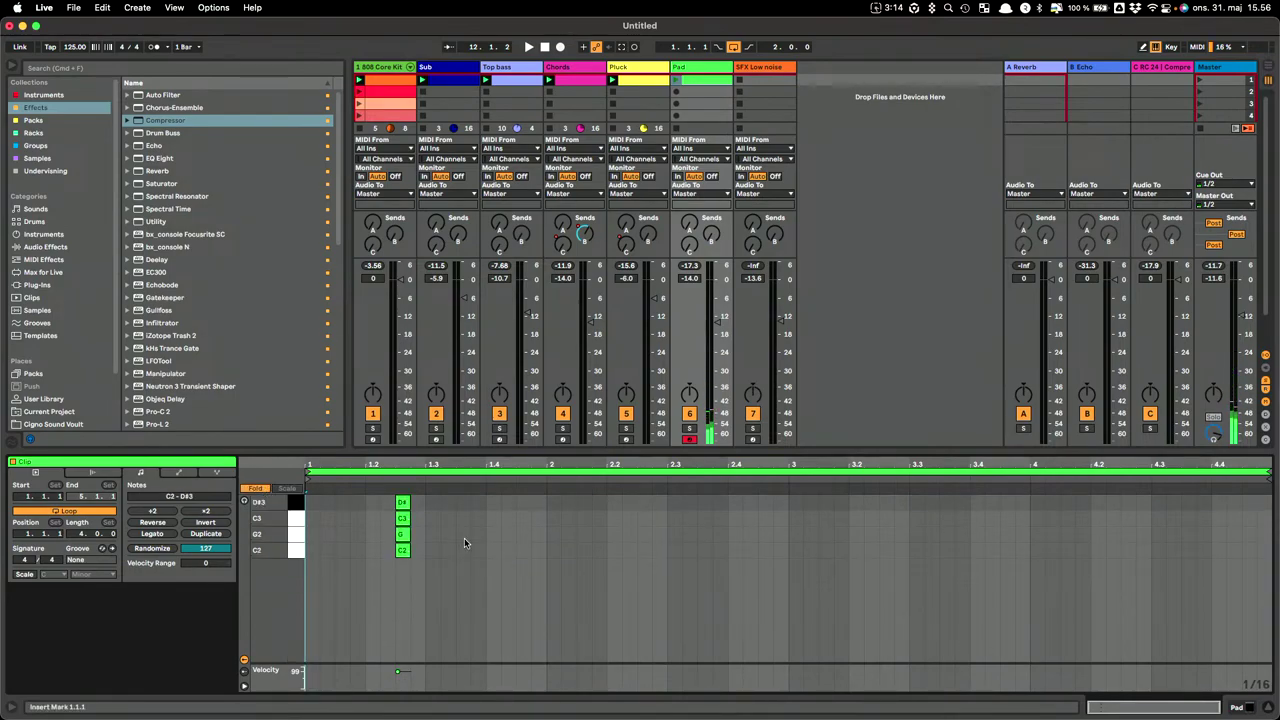
pyautogui.moveTo(440, 493); pyautogui.dragTo(426, 551)
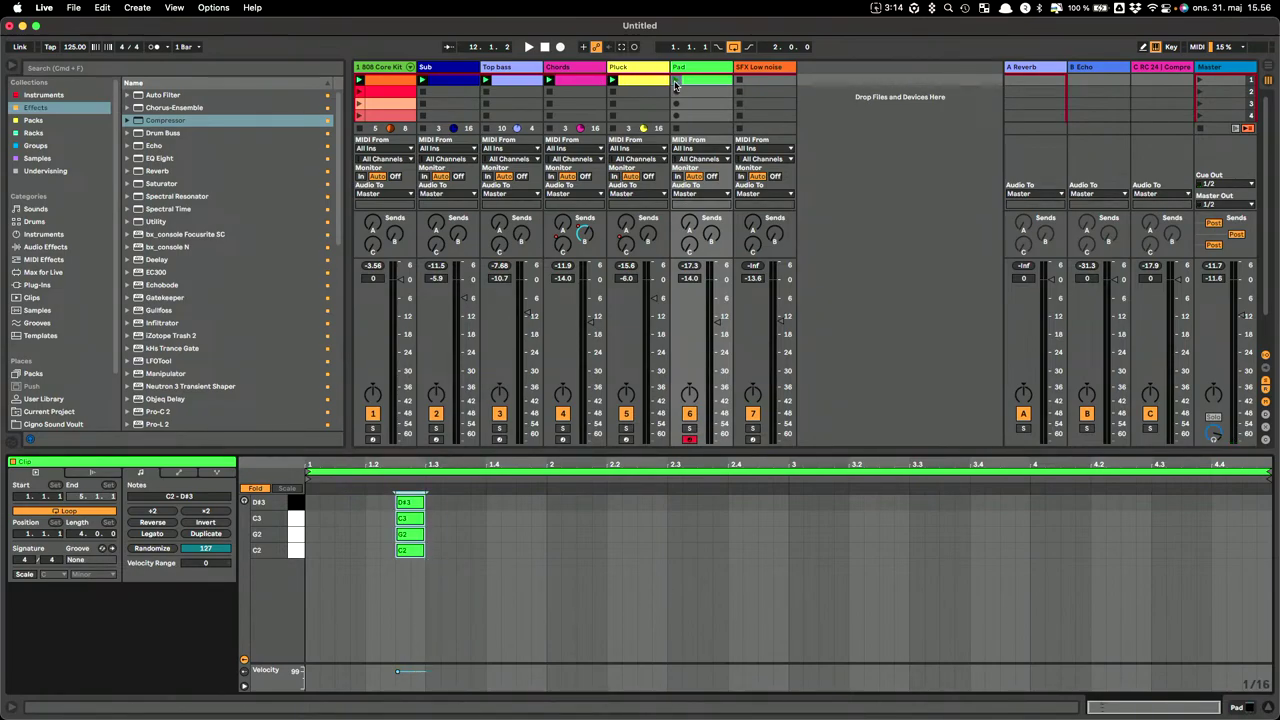
pyautogui.press('space')
pyautogui.moveTo(443, 500); pyautogui.dragTo(440, 551)
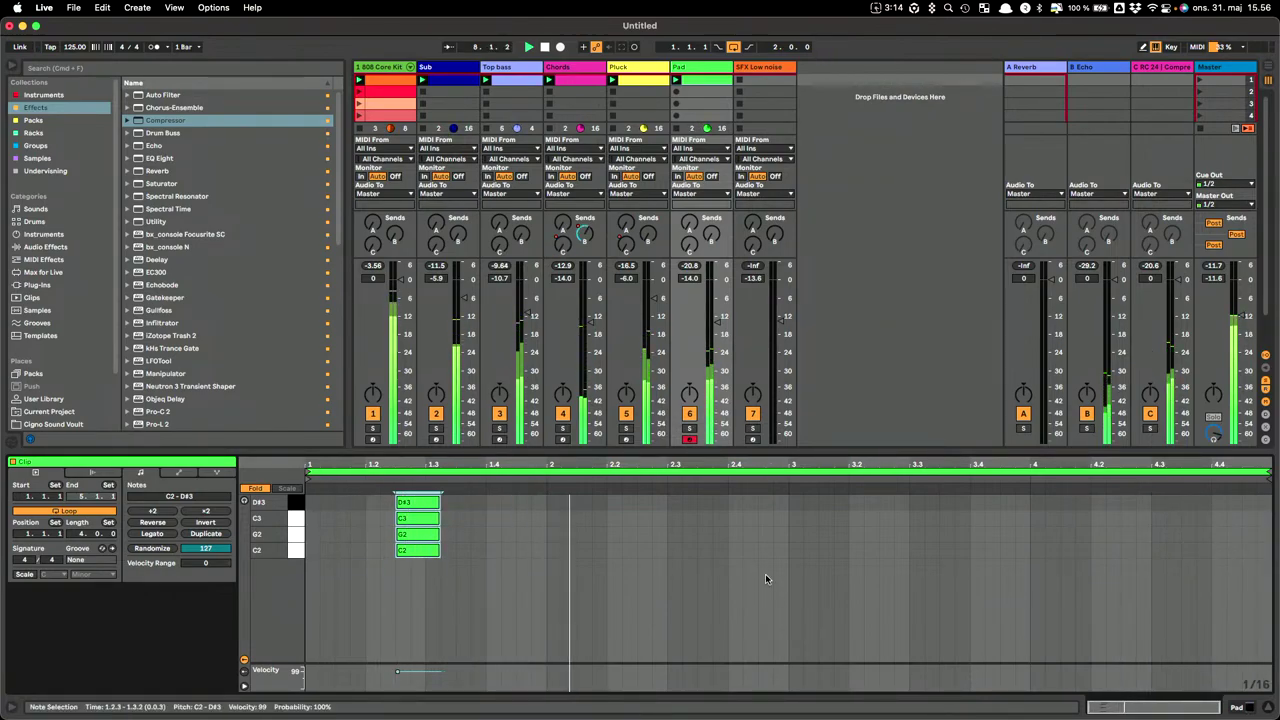
pyautogui.moveTo(440, 503); pyautogui.dragTo(455, 503)
# Play the Pad clip, extend its chord to end at 1.4.1, and double the clip's loop to eight bars without a second chord.
pyautogui.click(501, 595)
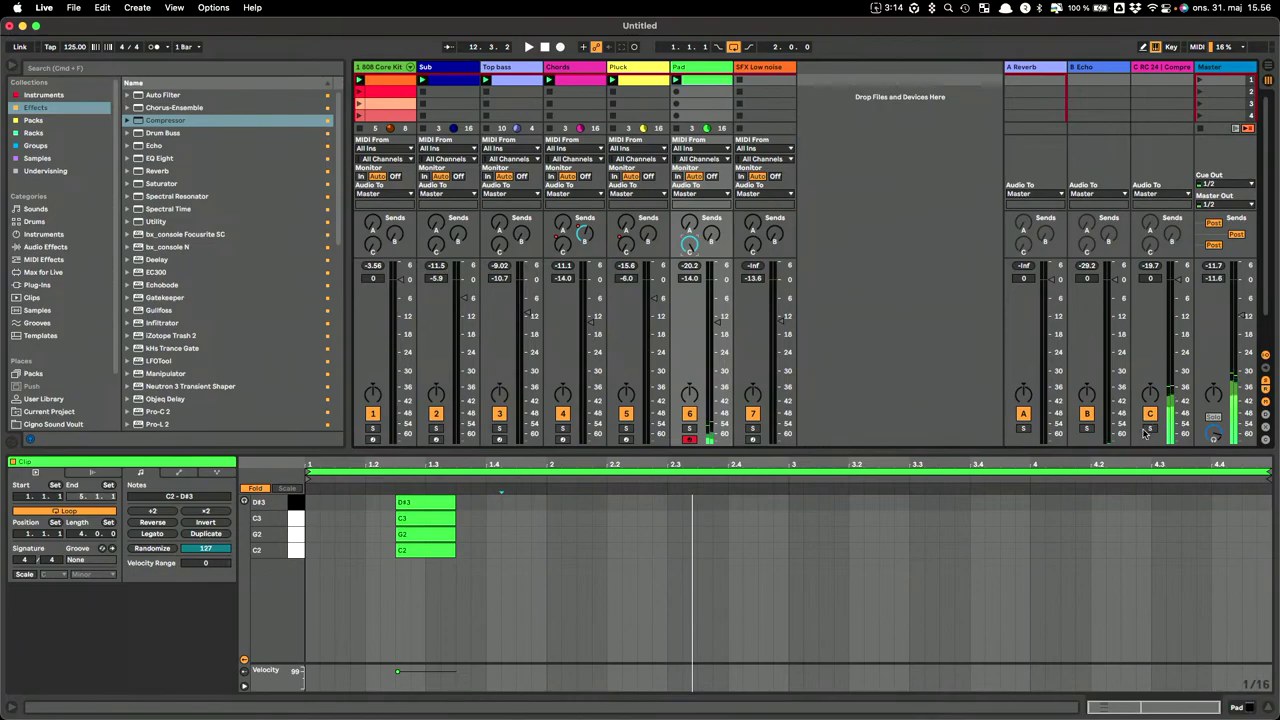
pyautogui.press('space')
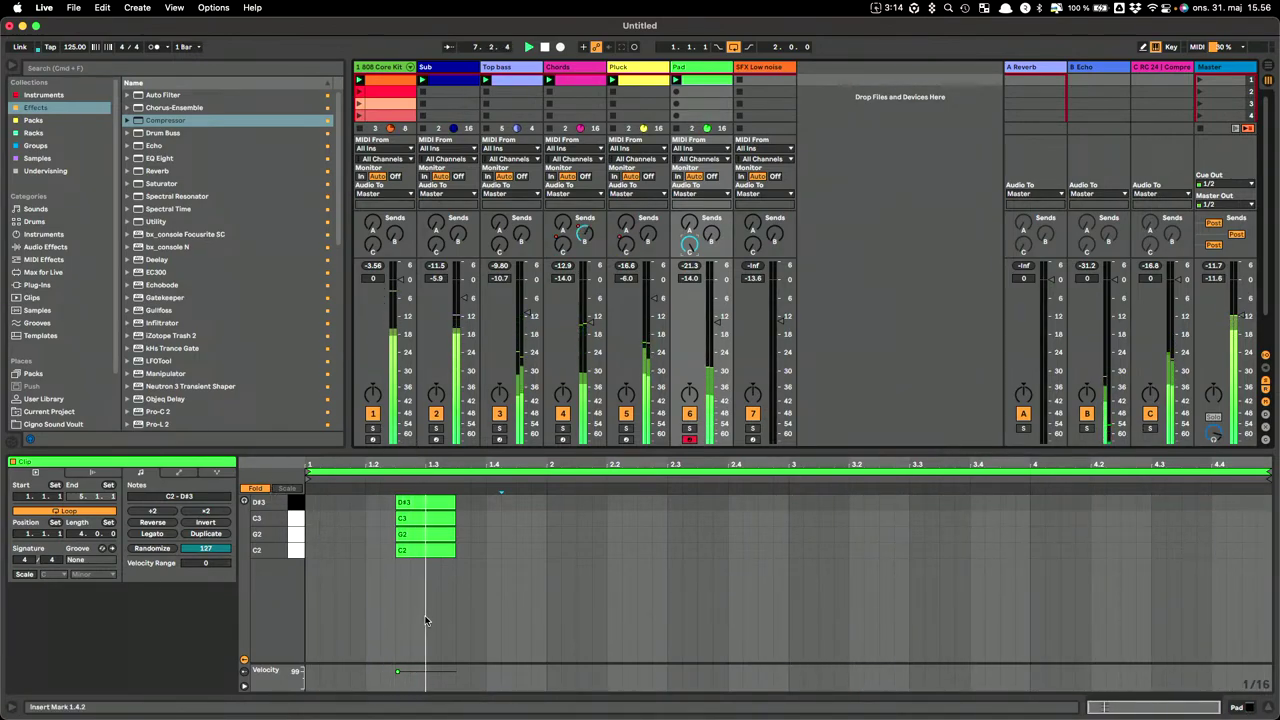
pyautogui.moveTo(485, 490); pyautogui.dragTo(486, 551)
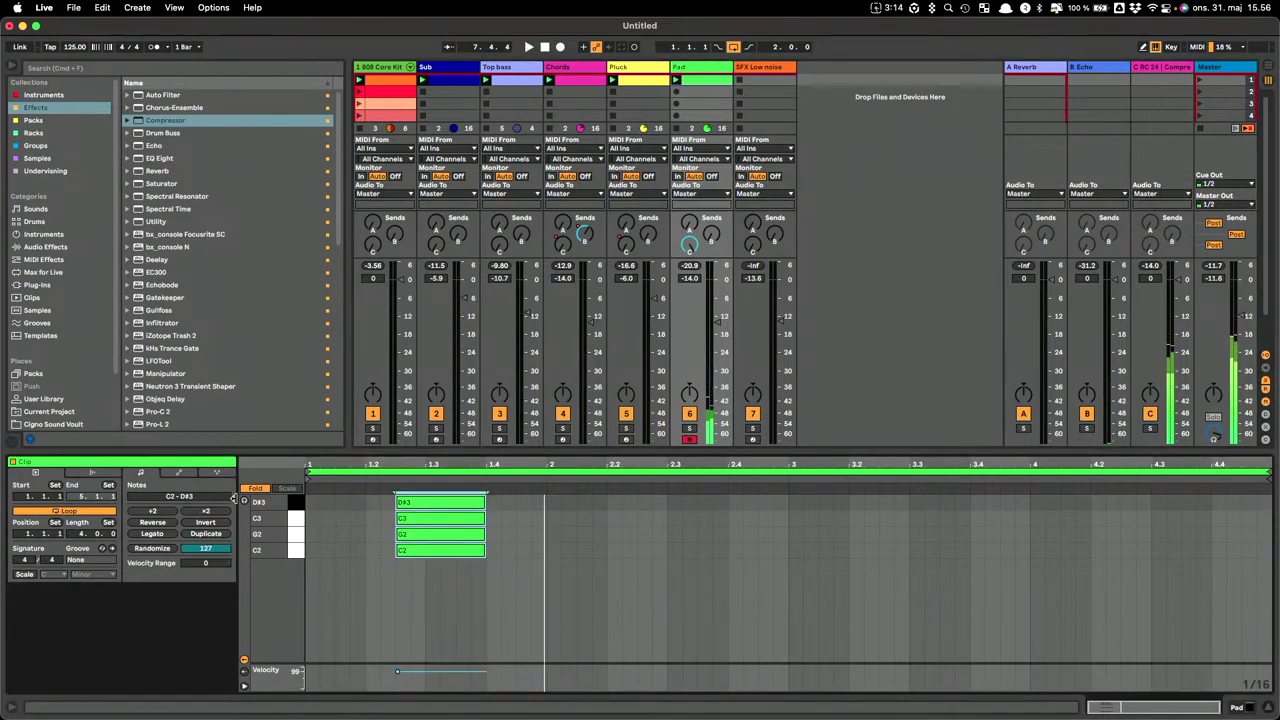
pyautogui.click(206, 533)
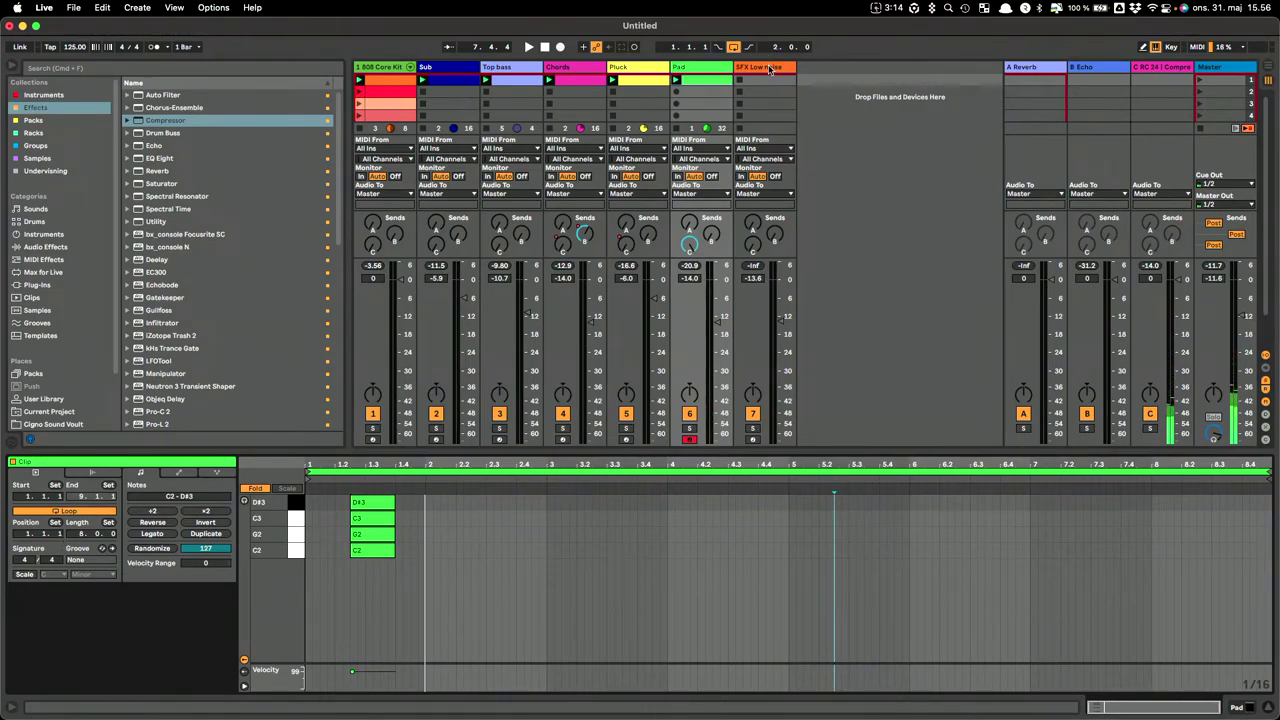
# Audition the SFX Low noise track, then copy the Pad clip into its first slot and open the copy.
pyautogui.click(742, 160)
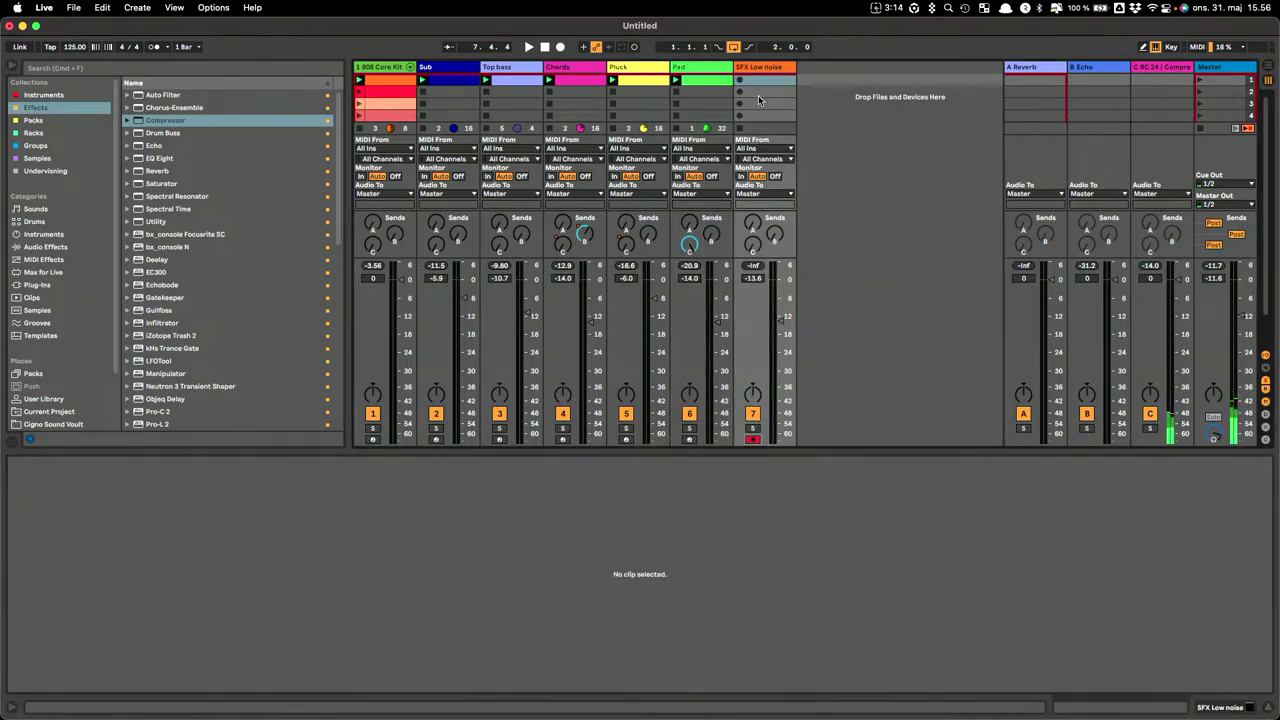
pyautogui.press('a')
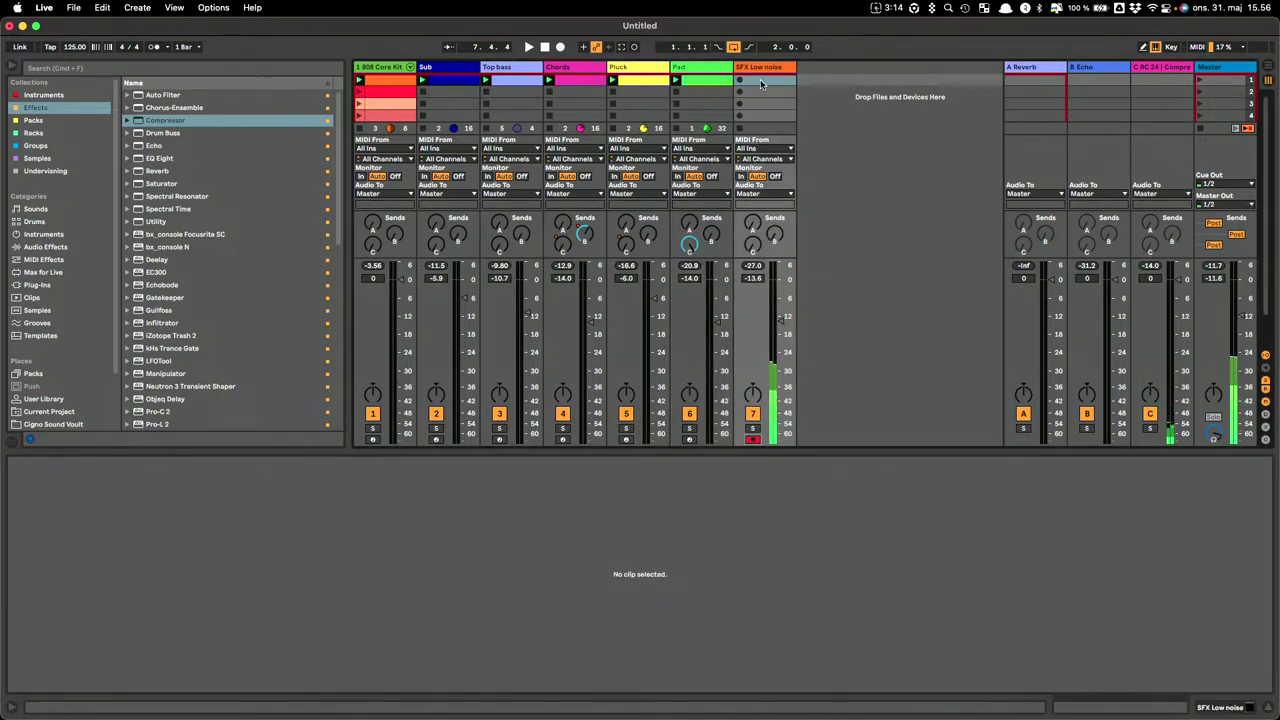
pyautogui.click(706, 84)
pyautogui.moveTo(793, 84); pyautogui.dragTo(793, 84)
pyautogui.doubleClick(778, 83)
# Add a one-beat C2 note at 5.2.1 in the copied clip and delete the original four-note chord.
pyautogui.moveTo(420, 504); pyautogui.dragTo(362, 578)
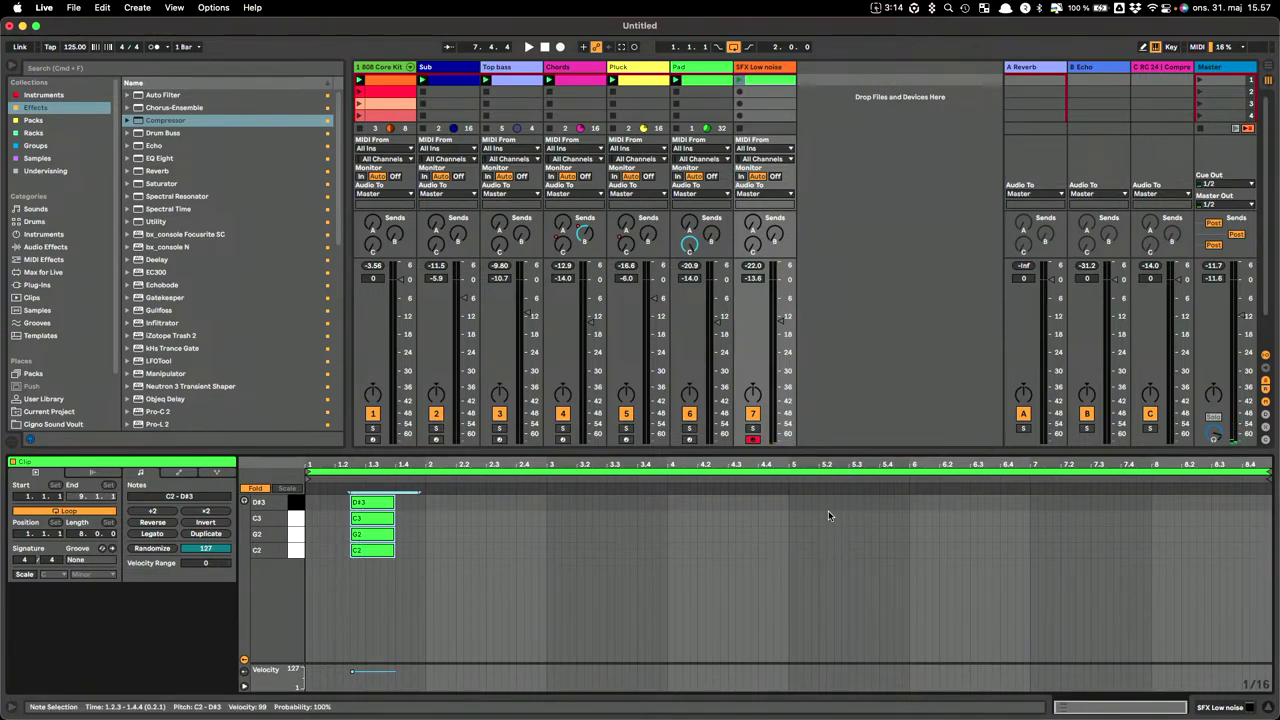
pyautogui.doubleClick(822, 550)
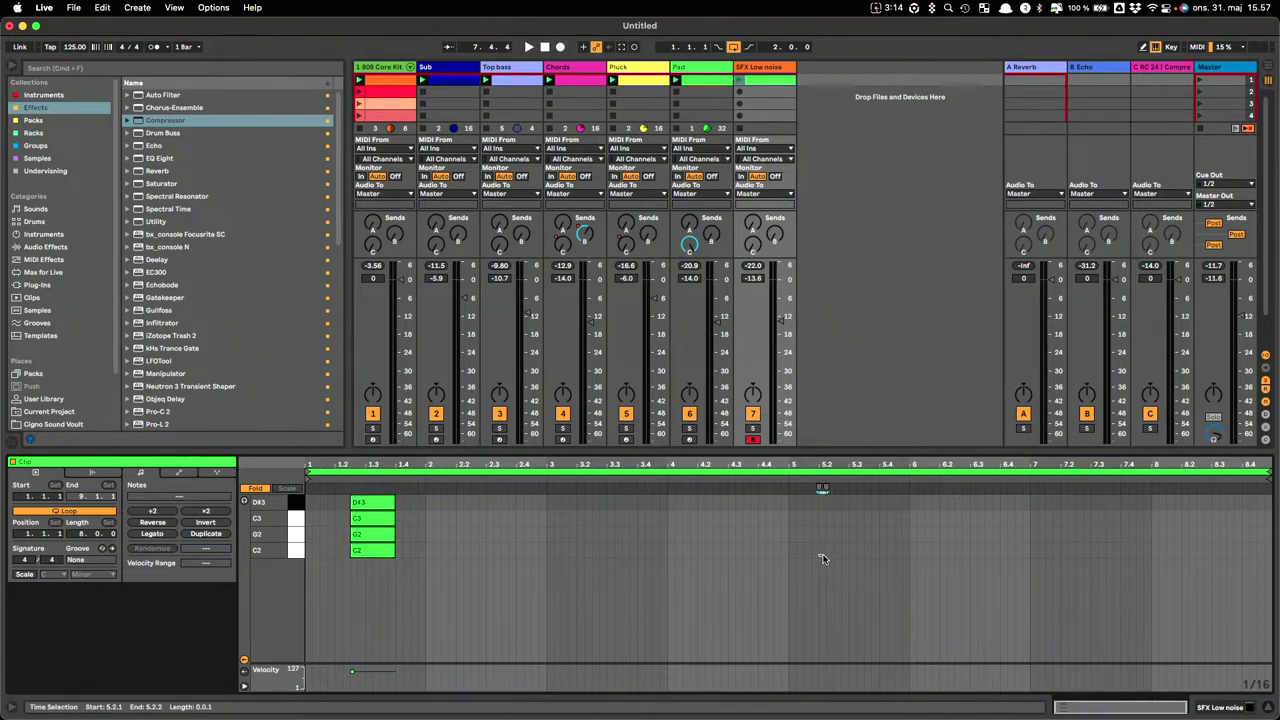
pyautogui.moveTo(822, 550); pyautogui.dragTo(849, 550)
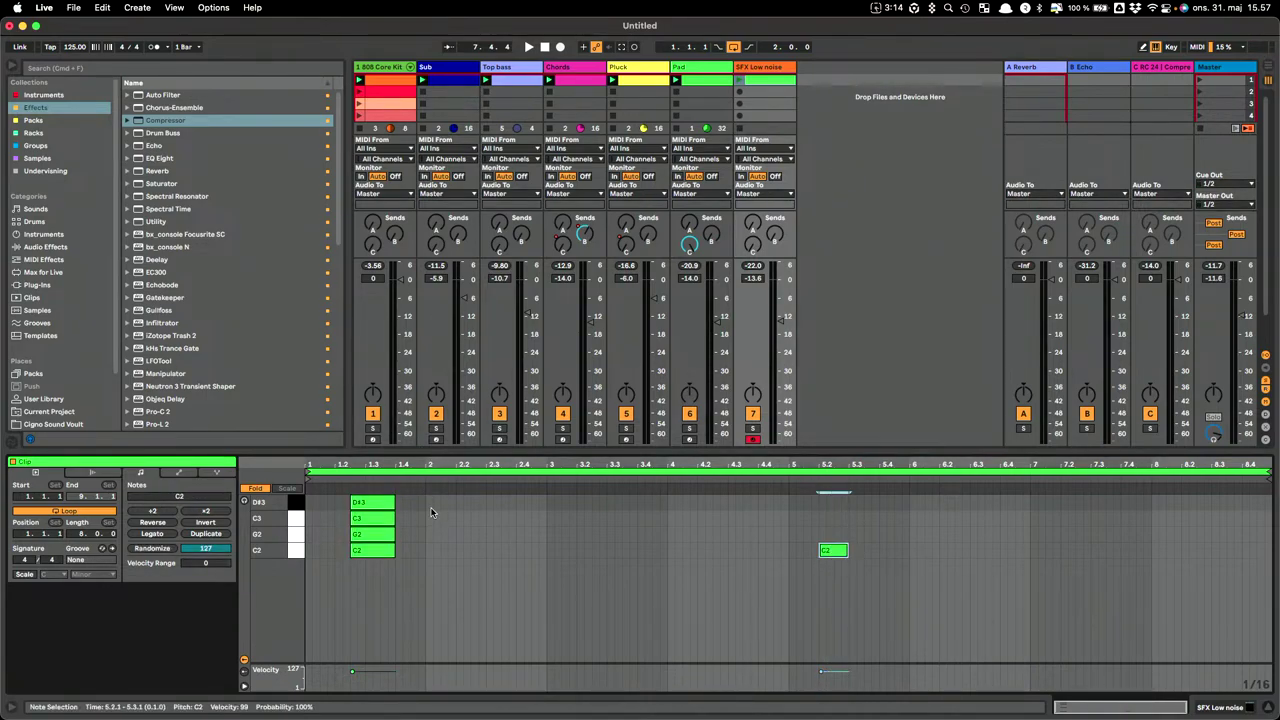
pyautogui.moveTo(431, 512); pyautogui.dragTo(334, 515)
pyautogui.press('Delete')
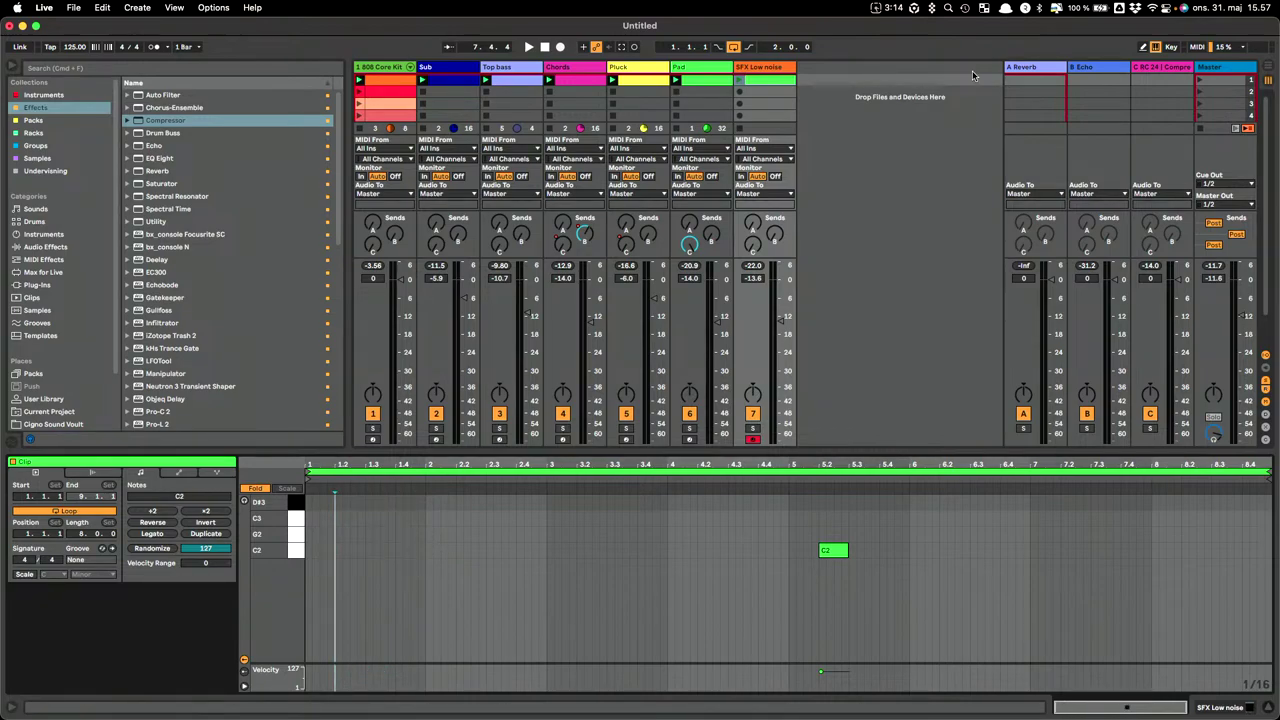
# Assign the SFX Low noise track's color to its clip.
pyautogui.click(787, 68)
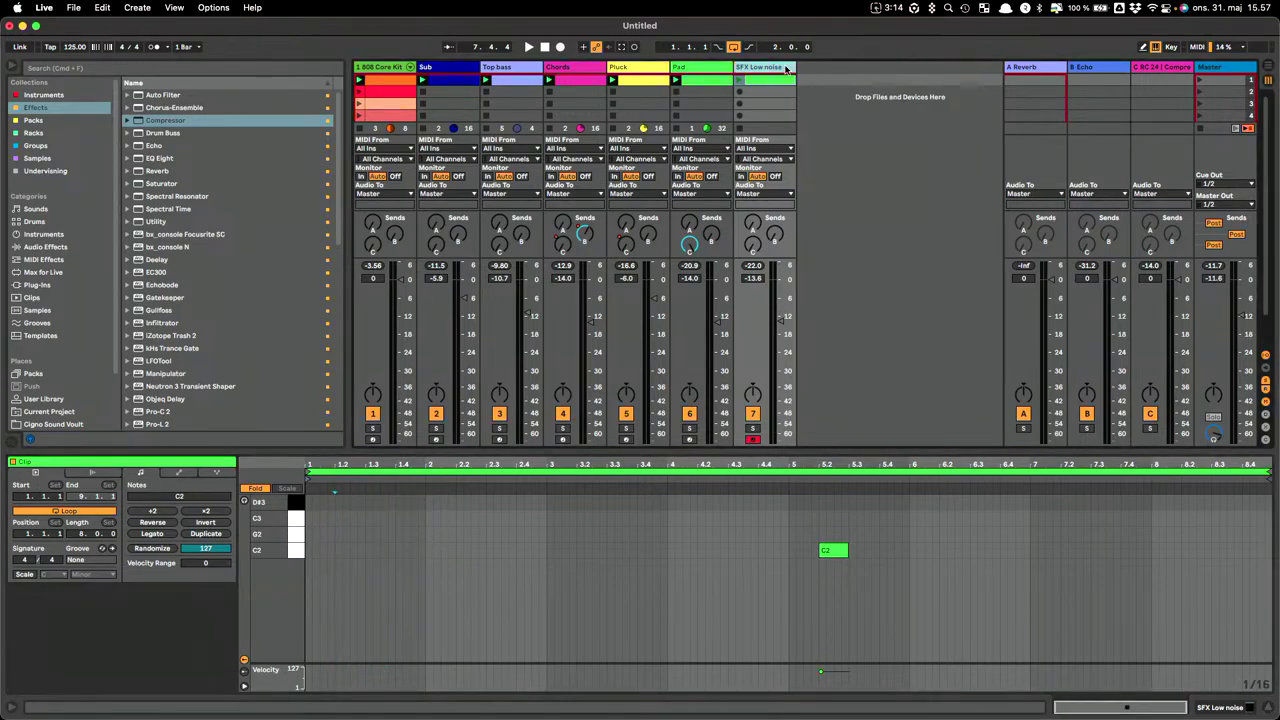
pyautogui.press('super+r')
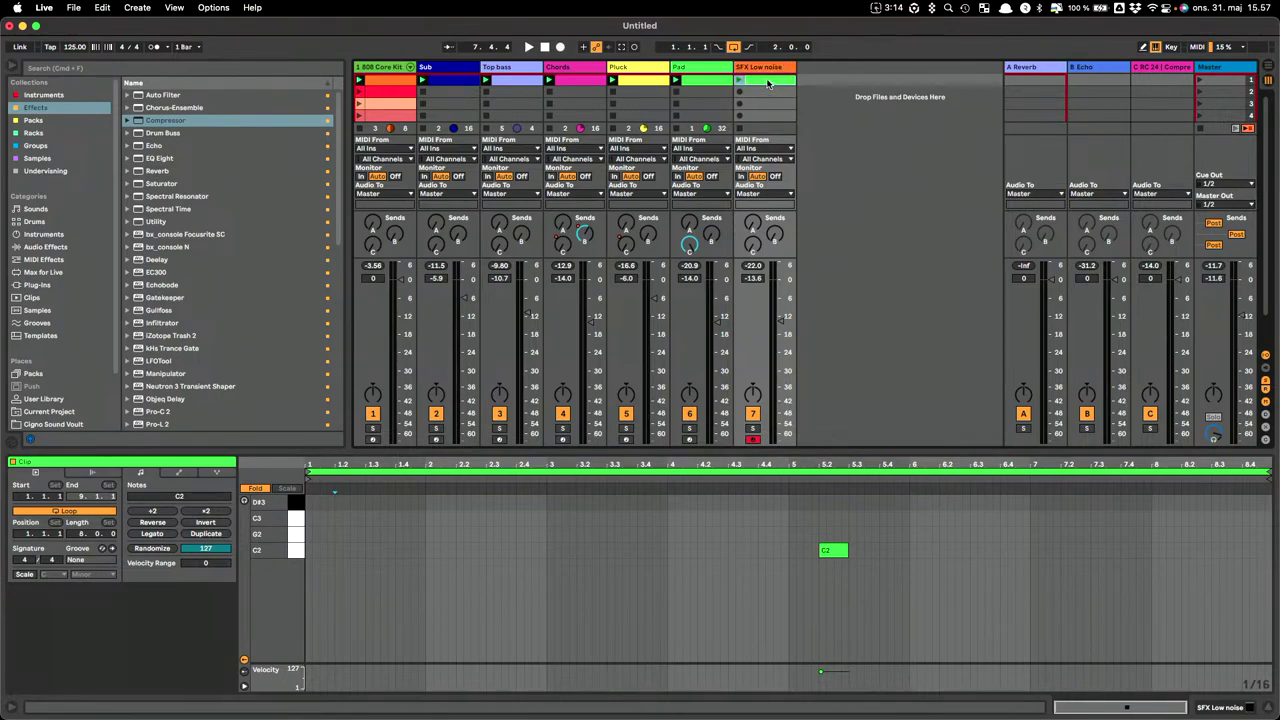
pyautogui.rightClick(768, 83)
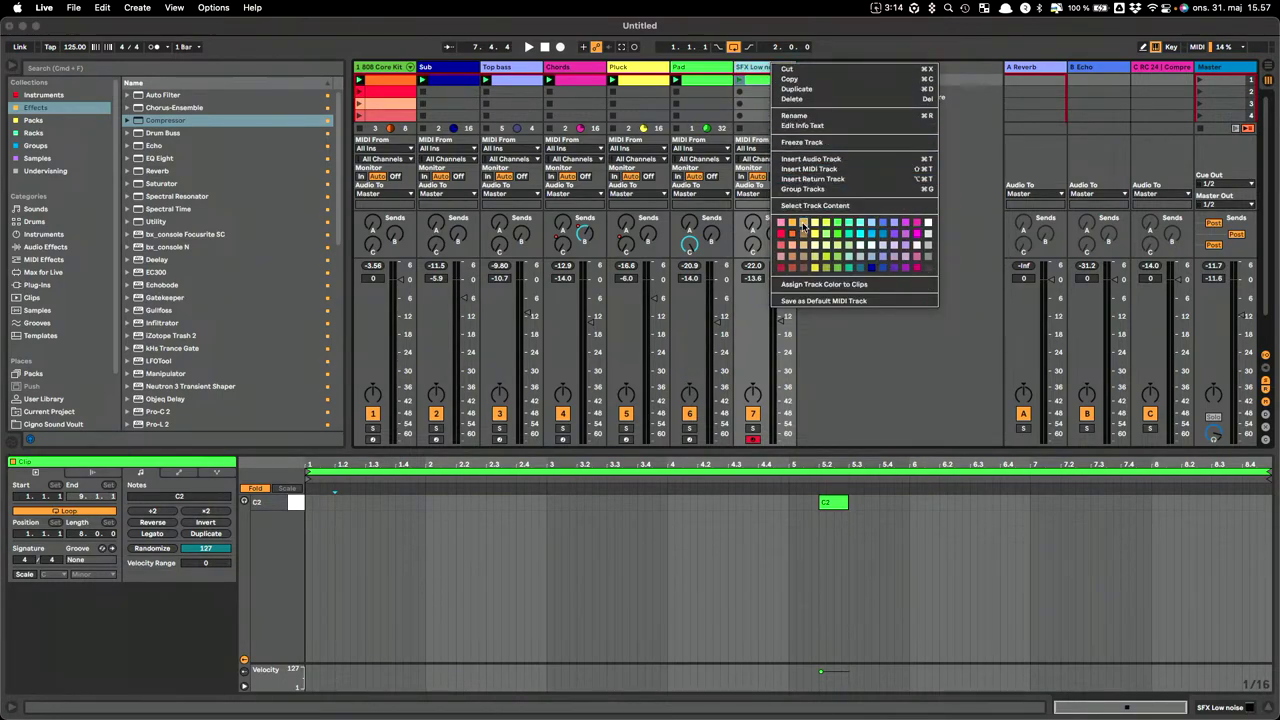
pyautogui.click(824, 284)
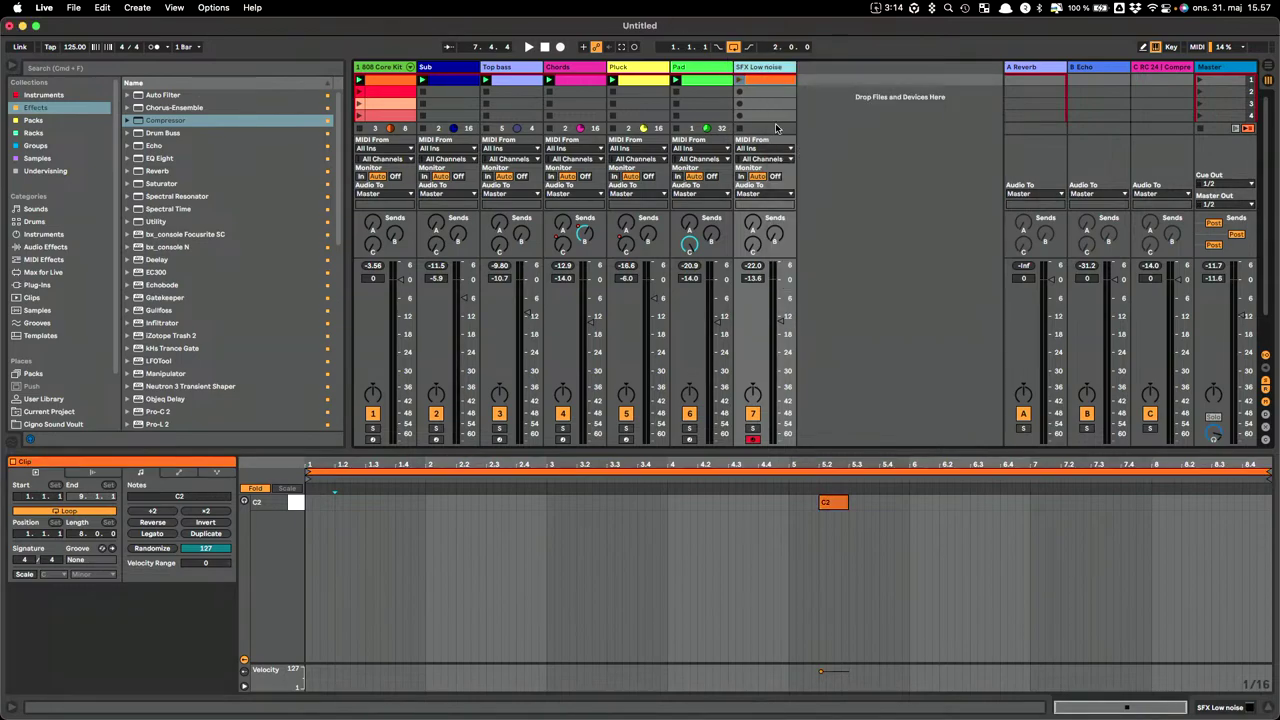
# Play the set and lengthen the SFX clip's C2 note to end at 6.1.3.
pyautogui.press('space')
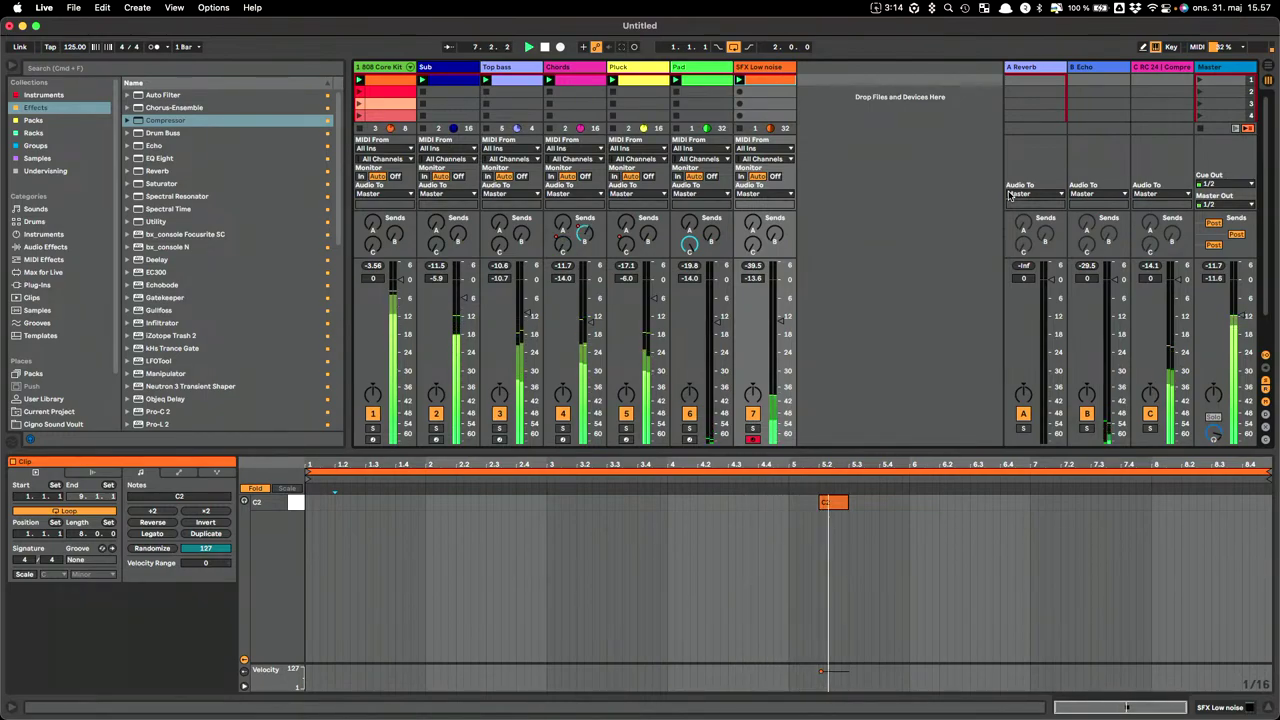
pyautogui.click(825, 503)
pyautogui.moveTo(849, 502); pyautogui.dragTo(923, 502)
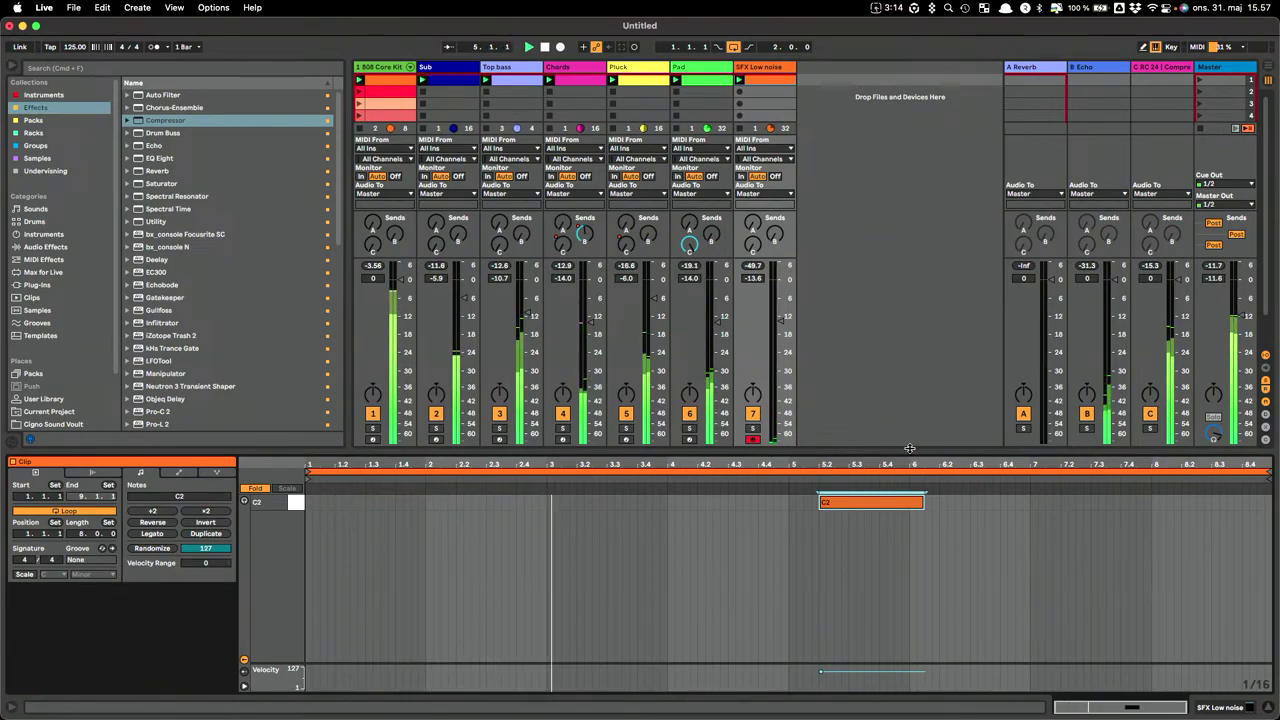
# Launch the fourth 808 Core Kit clip and set the SFX Low noise track's volume to -5.6 dB.
pyautogui.click(880, 320)
pyautogui.scroll(-1, 378, 98)
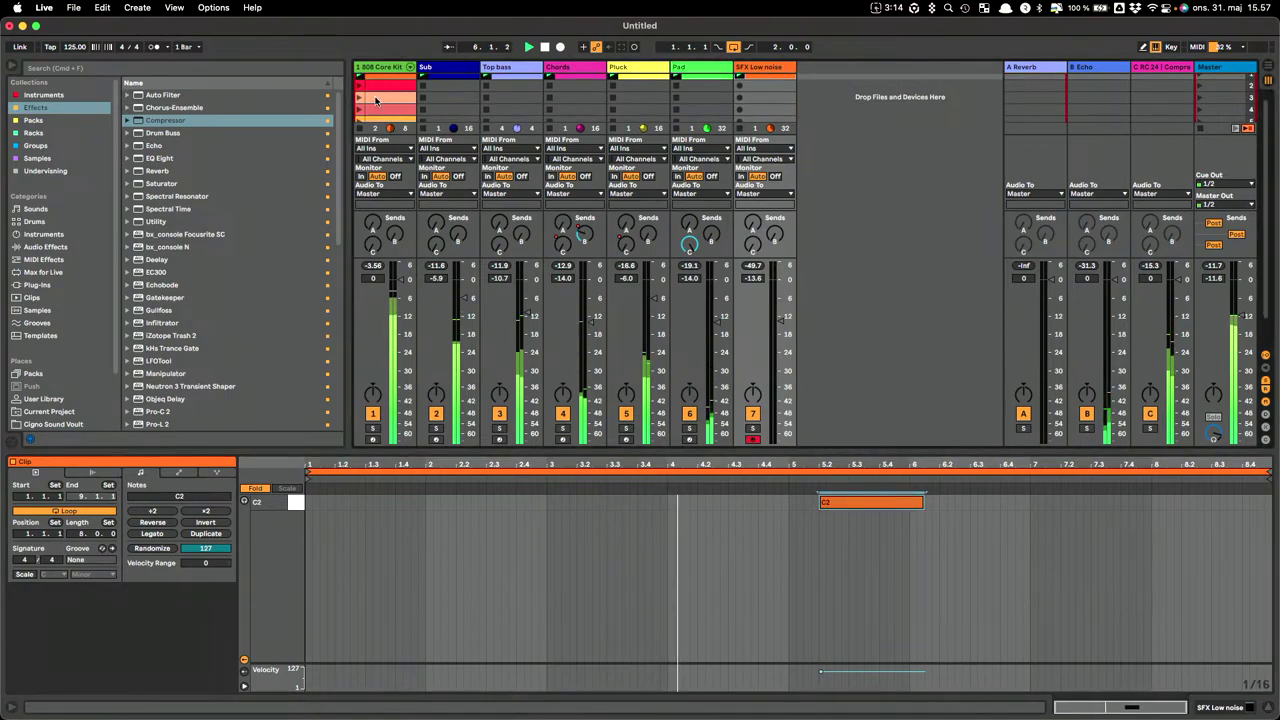
pyautogui.click(361, 110)
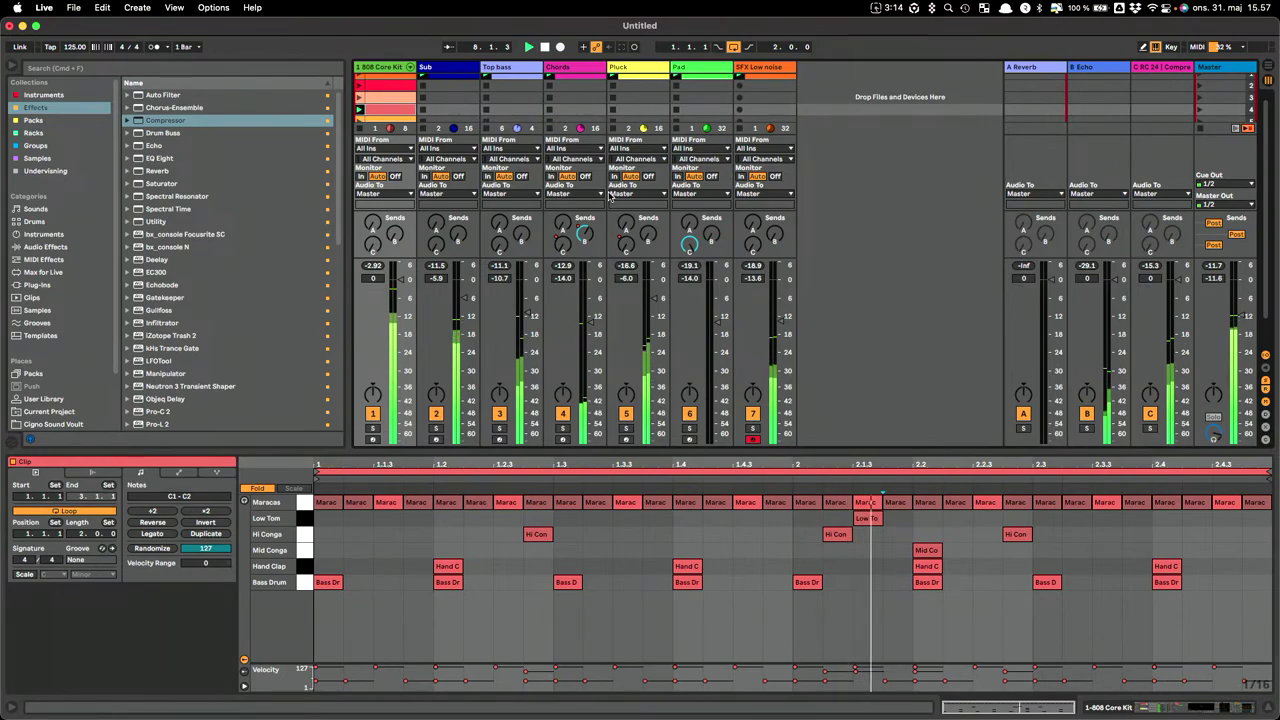
pyautogui.moveTo(776, 332); pyautogui.dragTo(780, 296)
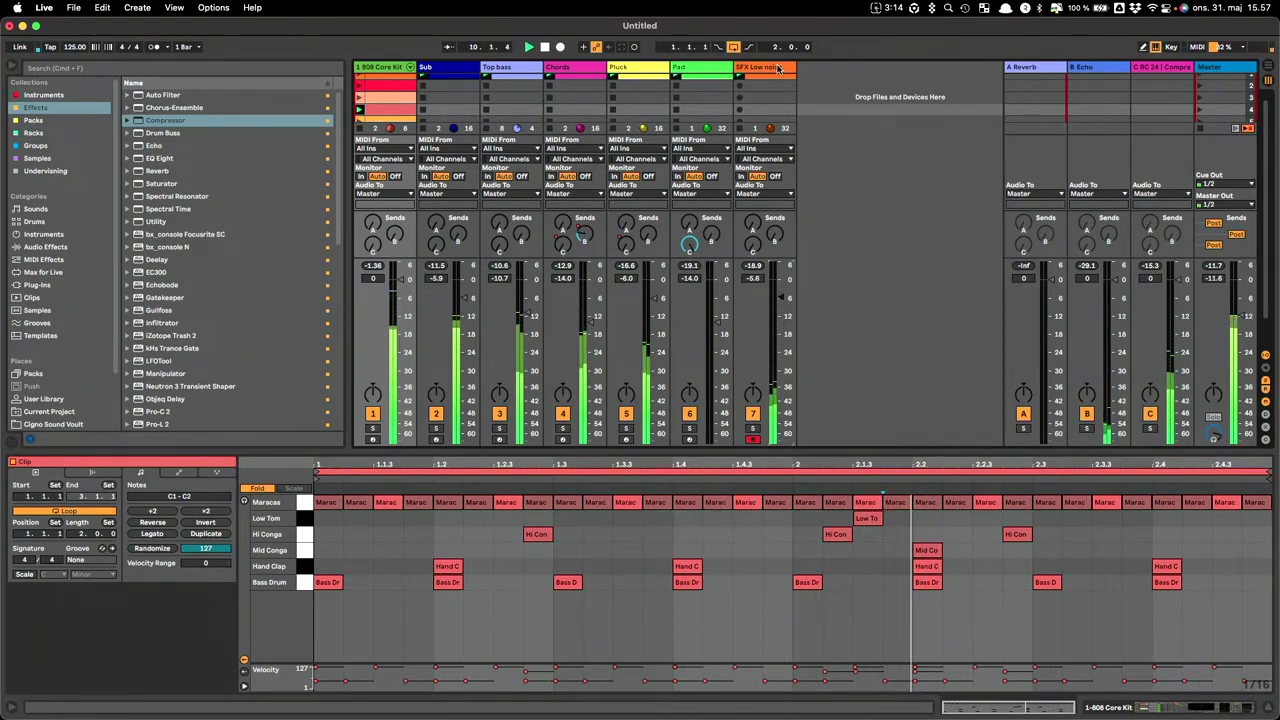
# Transpose the SFX Low noise clip's note down one octave to C1 and set the track's volume to -13.2 dB.
pyautogui.click(778, 77)
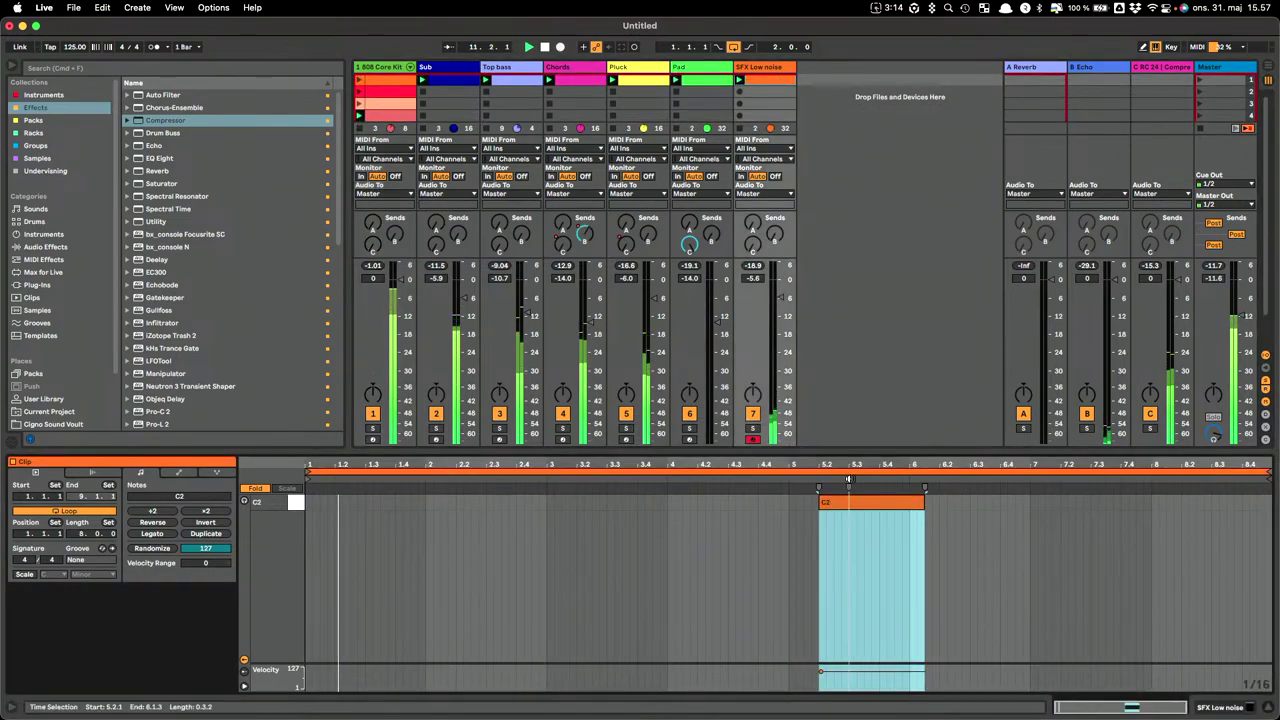
pyautogui.click(872, 503)
pyautogui.hotkey('shift', 'Down')
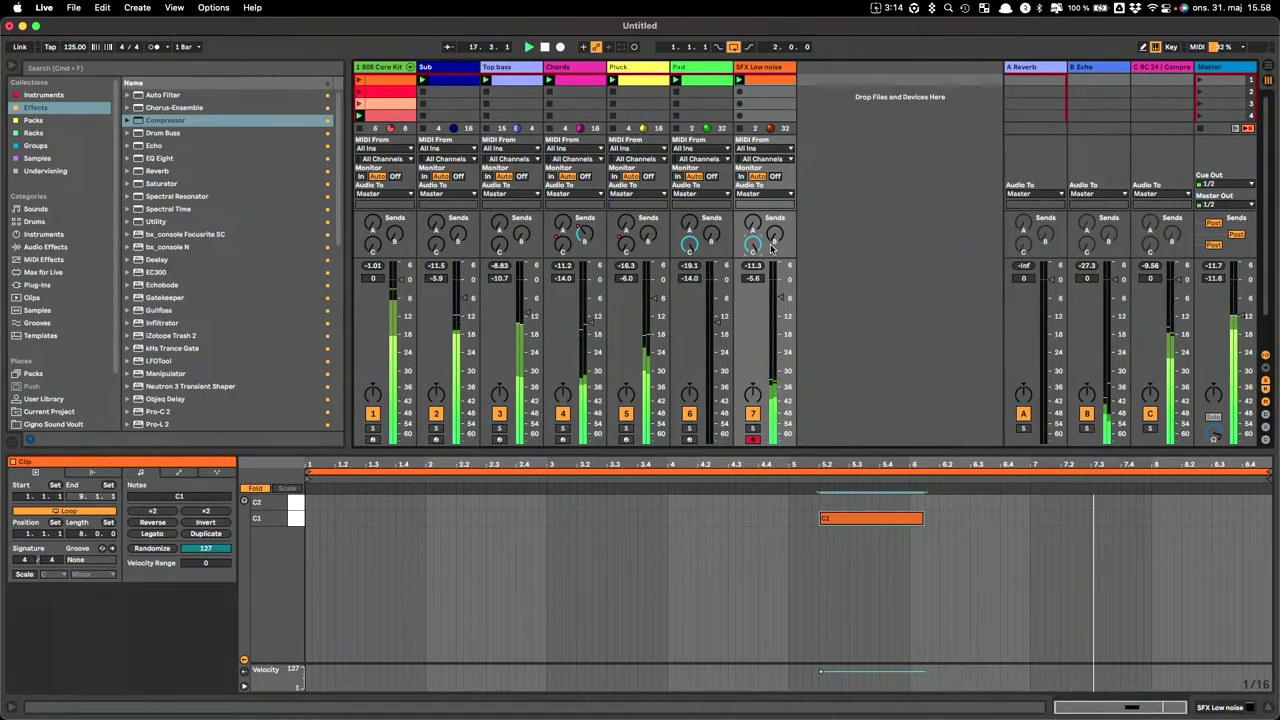
pyautogui.moveTo(781, 298); pyautogui.dragTo(781, 316)
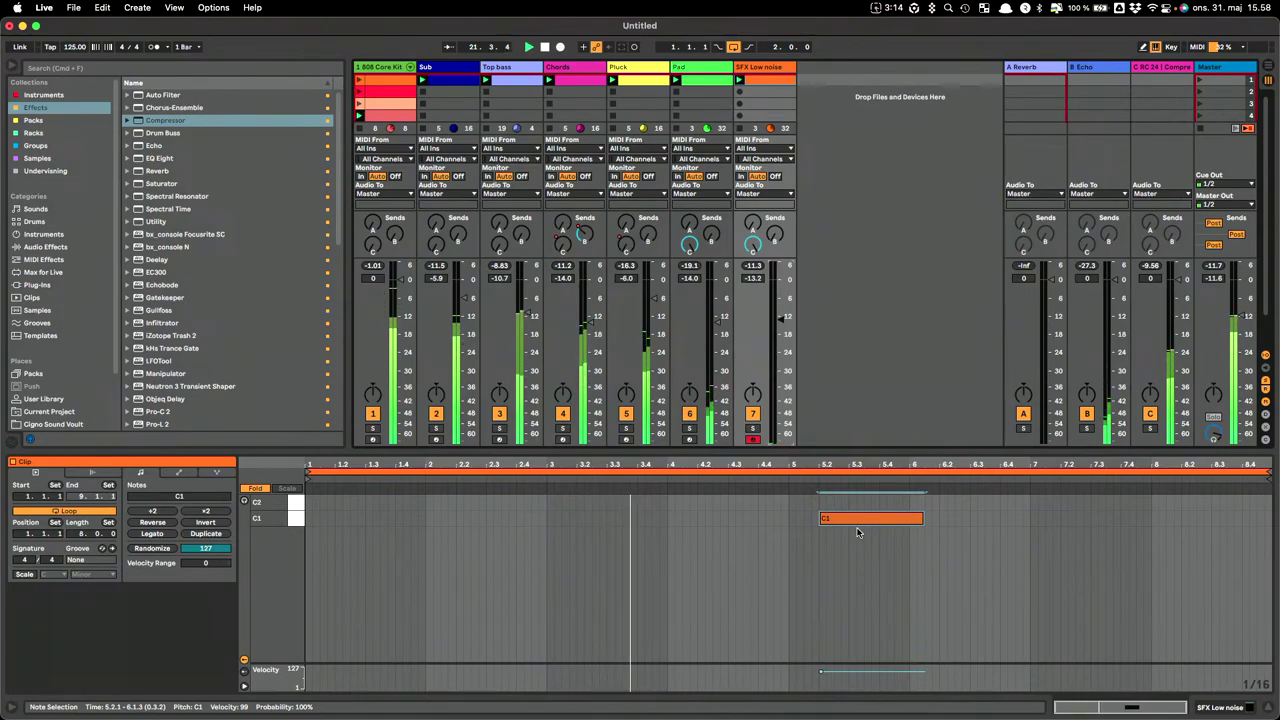
# Transpose the SFX Low noise clip's C1 note up one octave to C2 and show the Top bass track's devices.
pyautogui.hotkey('shift', 'Up')
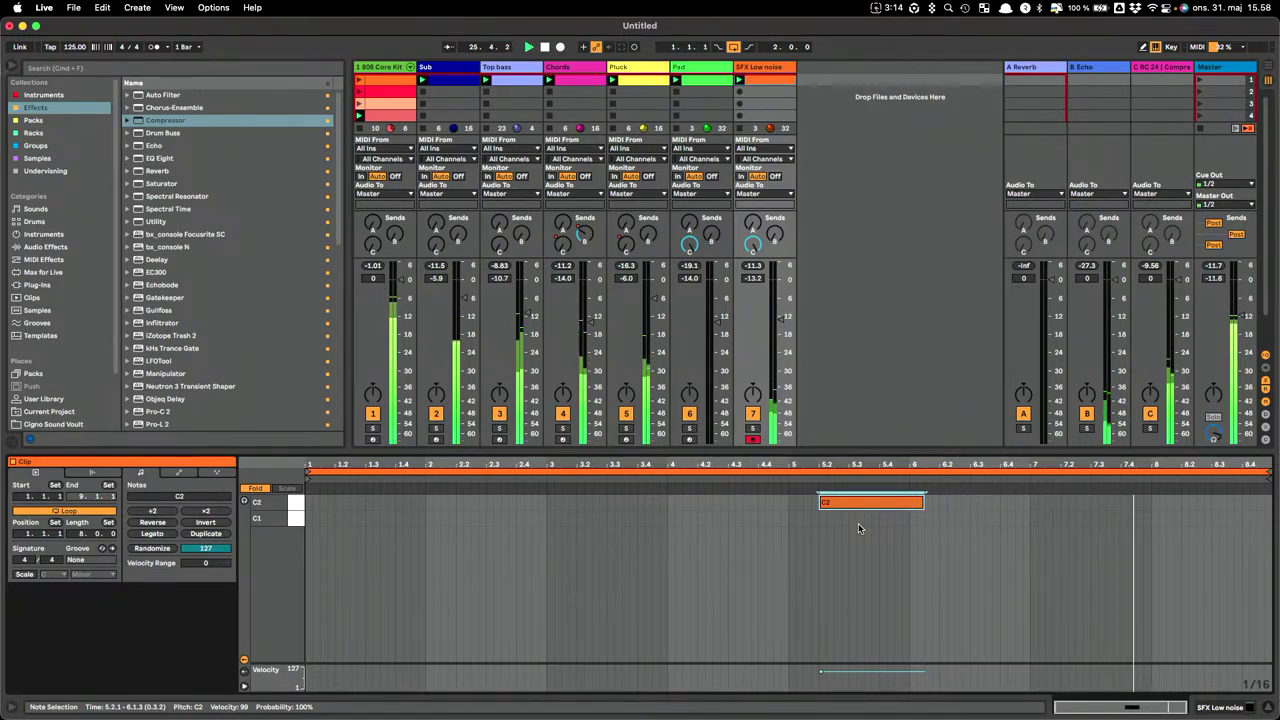
pyautogui.click(516, 70)
pyautogui.click(1237, 708)
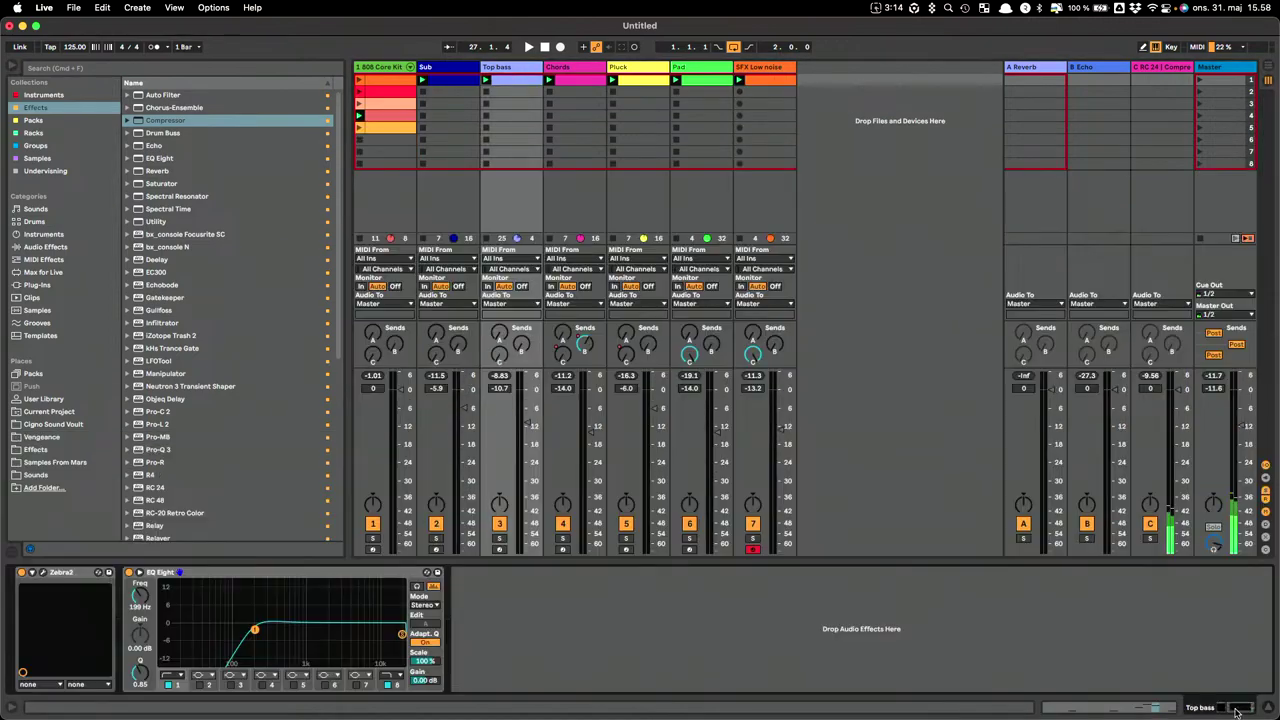
# Arm and solo the Chords track and play the set.
pyautogui.click(575, 66)
pyautogui.click(563, 549)
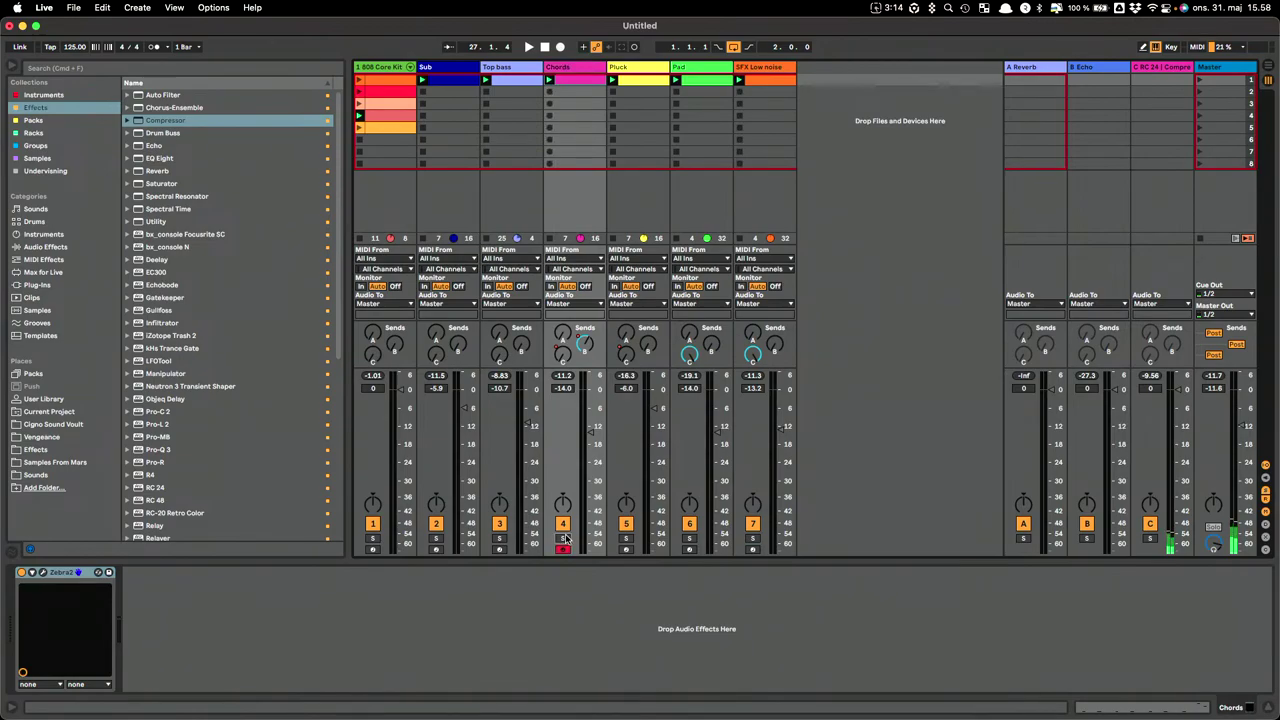
pyautogui.press('space')
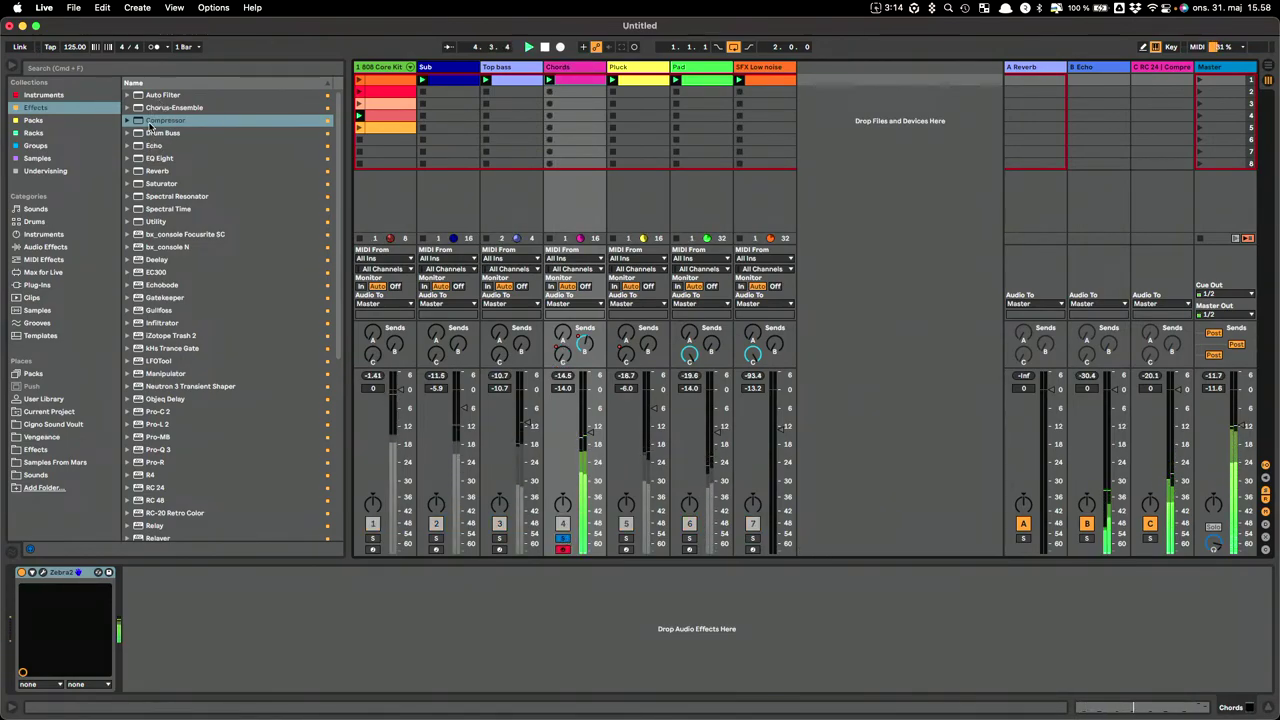
pyautogui.moveTo(167, 160); pyautogui.dragTo(577, 115)
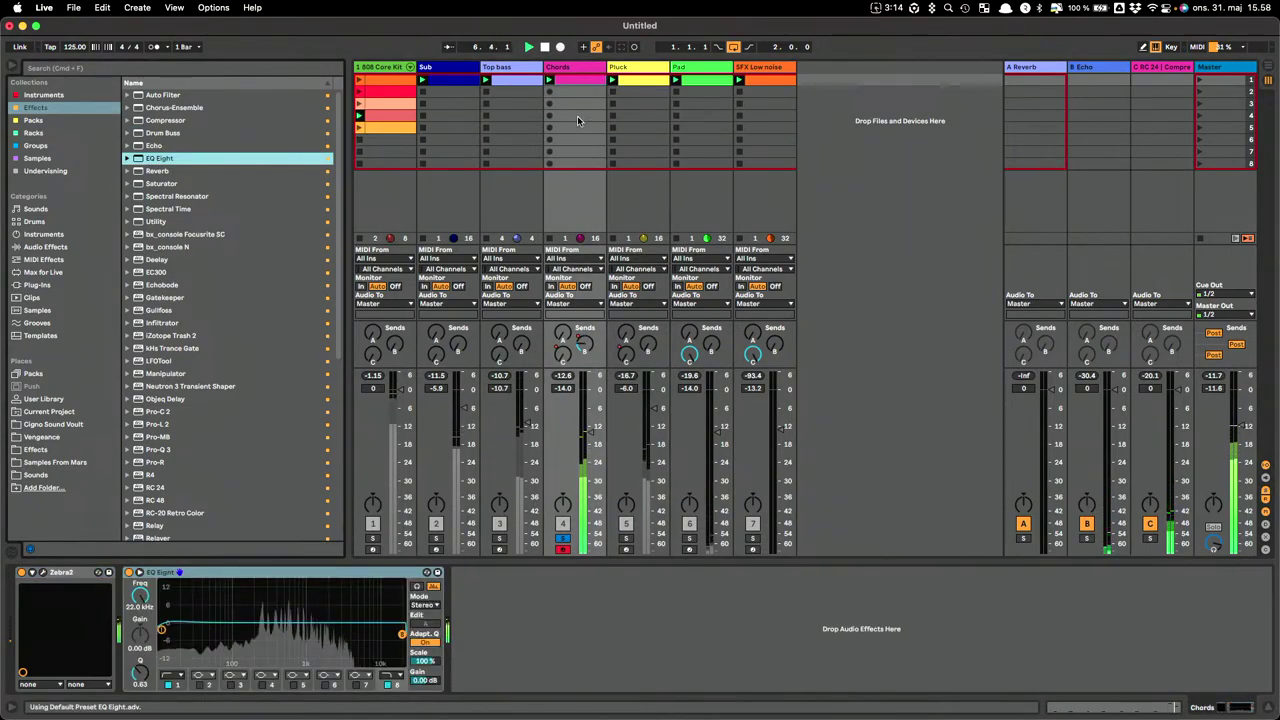
pyautogui.click(281, 572)
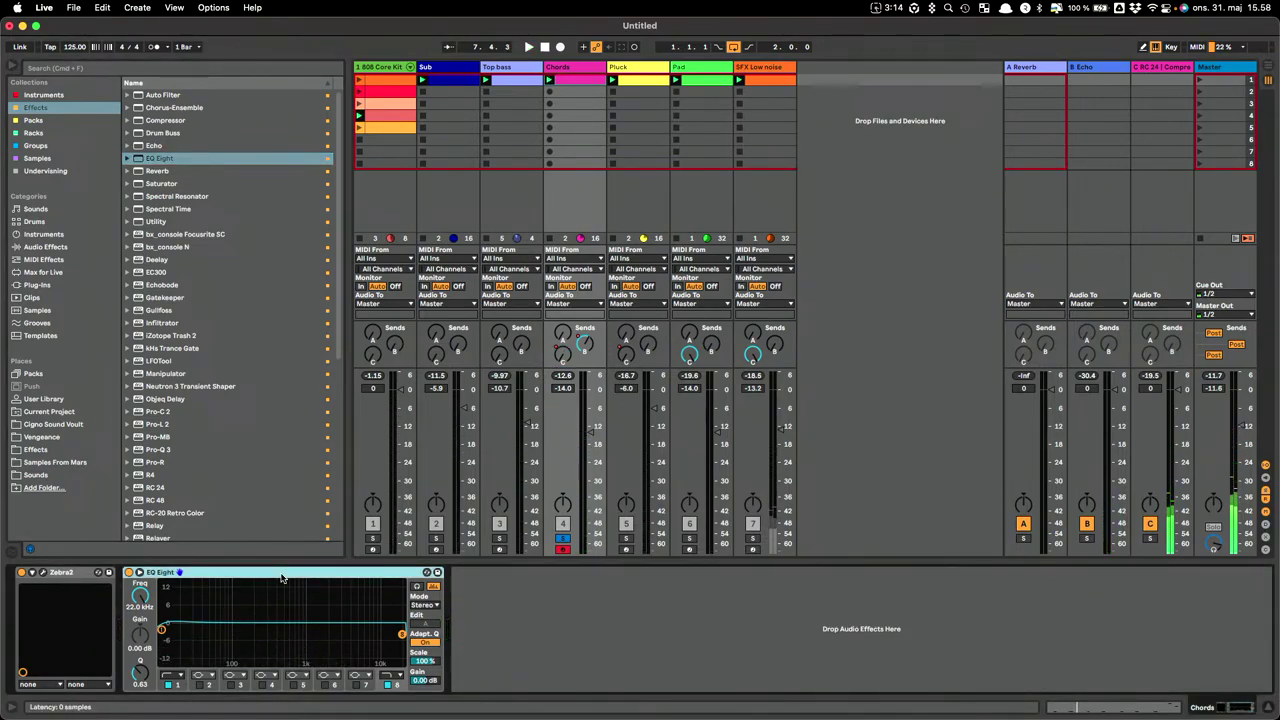
pyautogui.press('Delete')
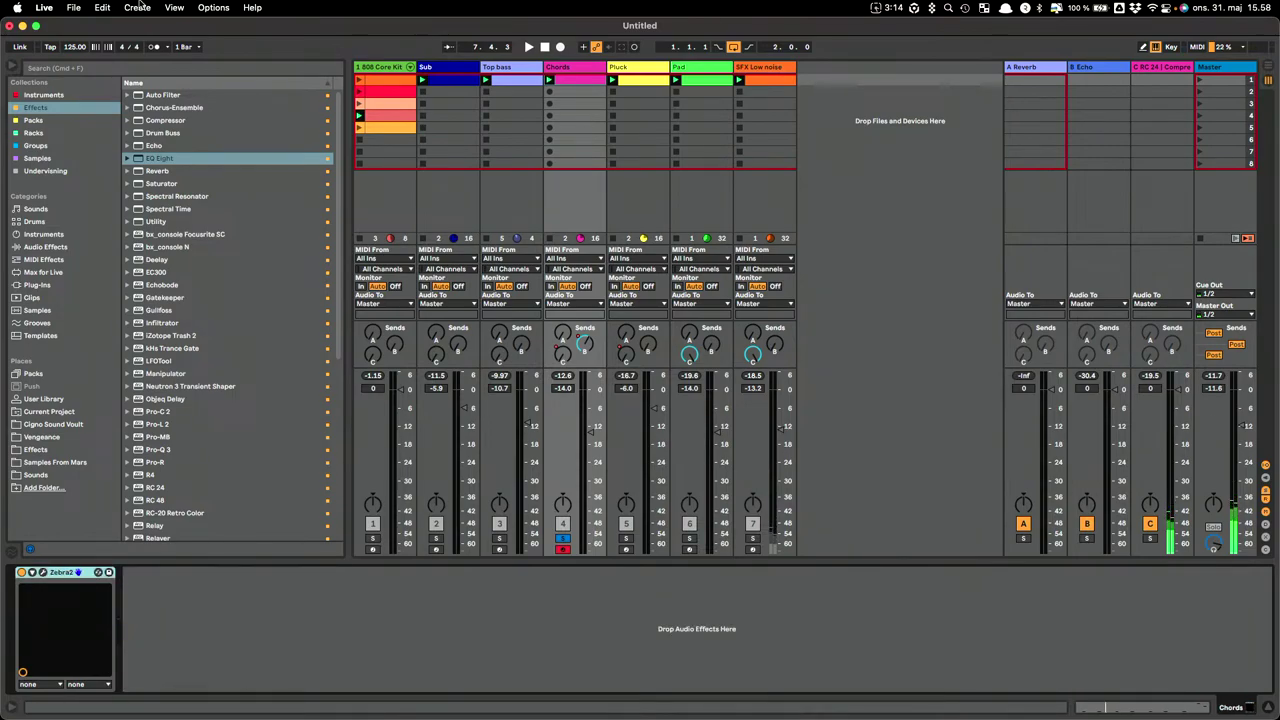
# Insert Pro-Q 3 after Zebra2 on the Chords track and start playback.
pyautogui.scroll(-6, 226, 478)
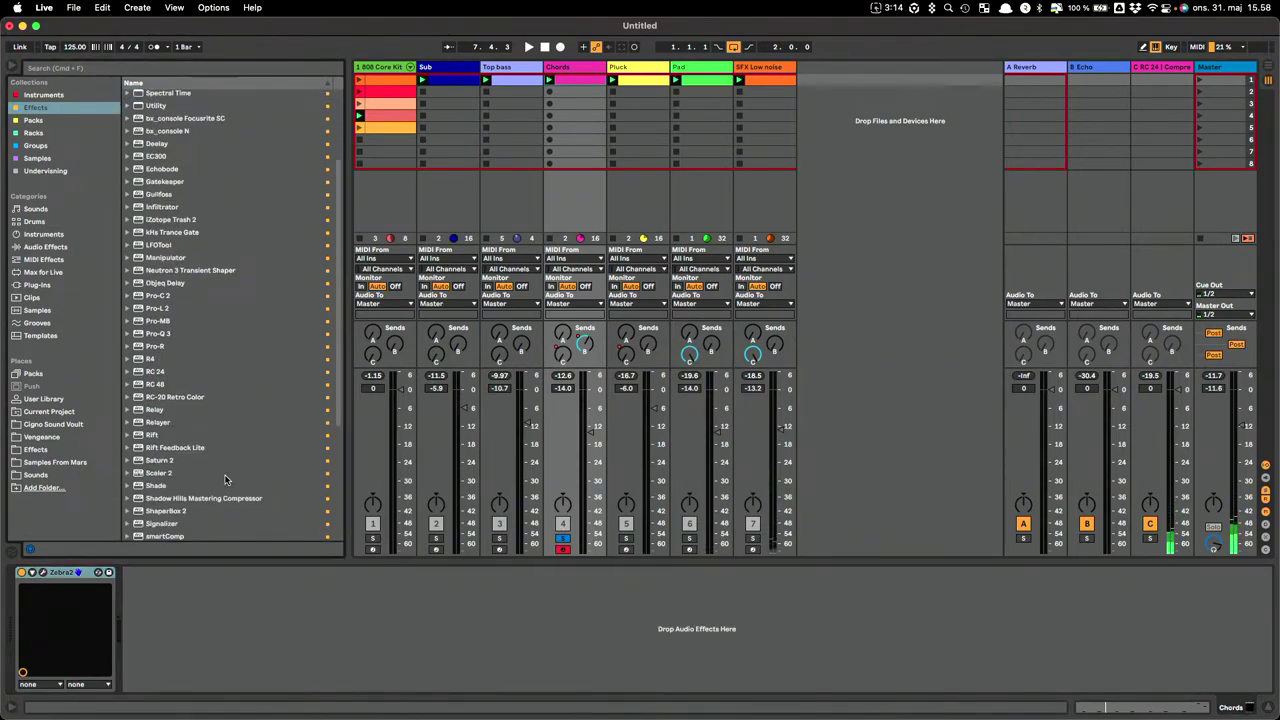
pyautogui.scroll(1, 225, 478)
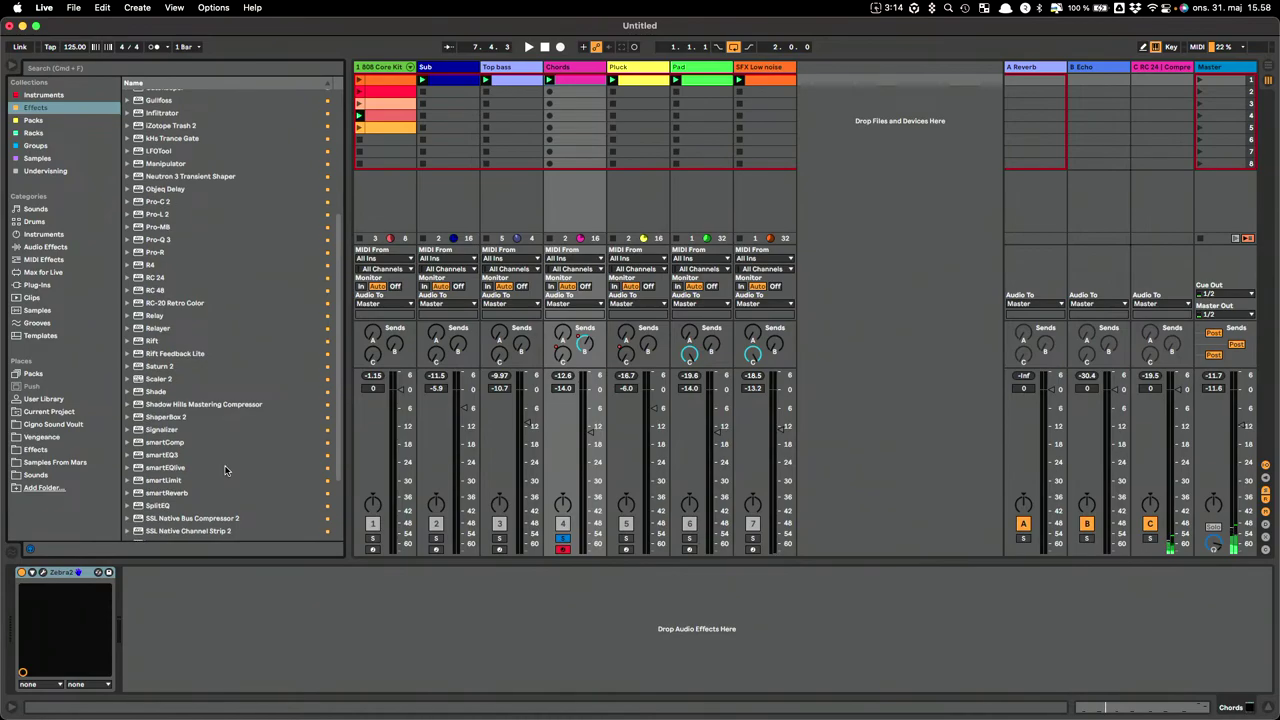
pyautogui.click(181, 244)
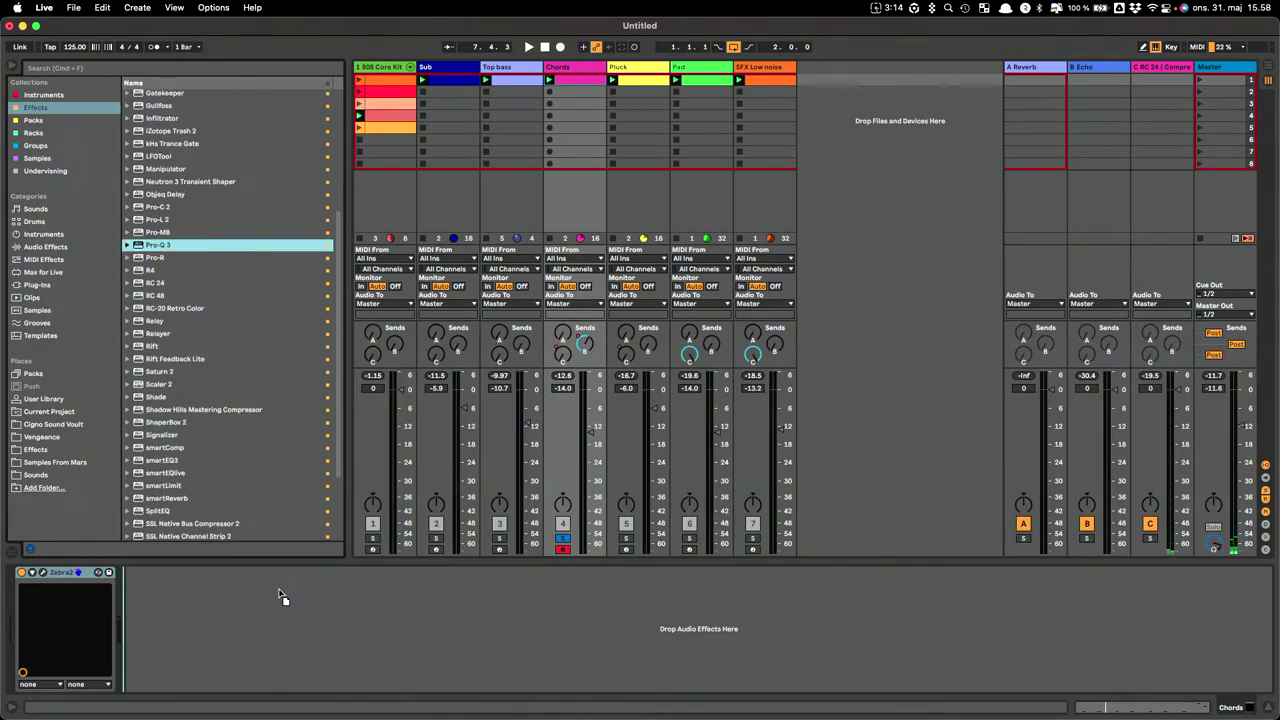
pyautogui.moveTo(287, 588); pyautogui.dragTo(344, 592)
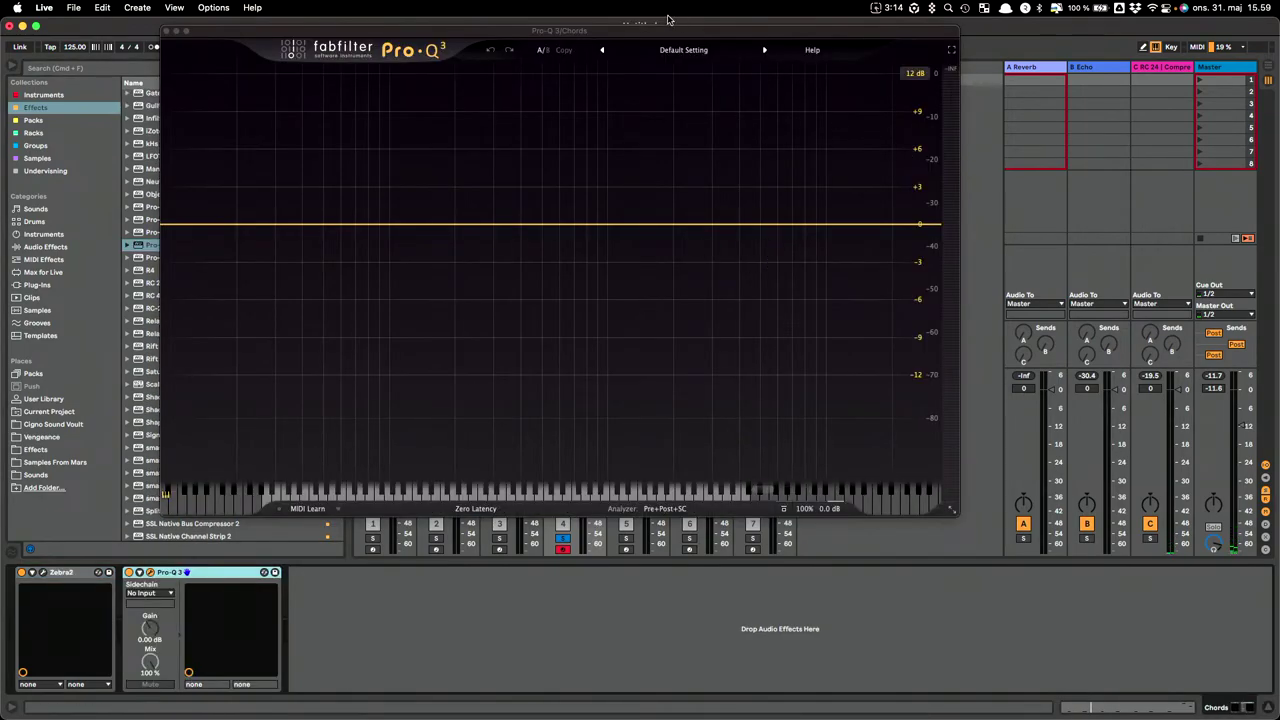
pyautogui.press('space')
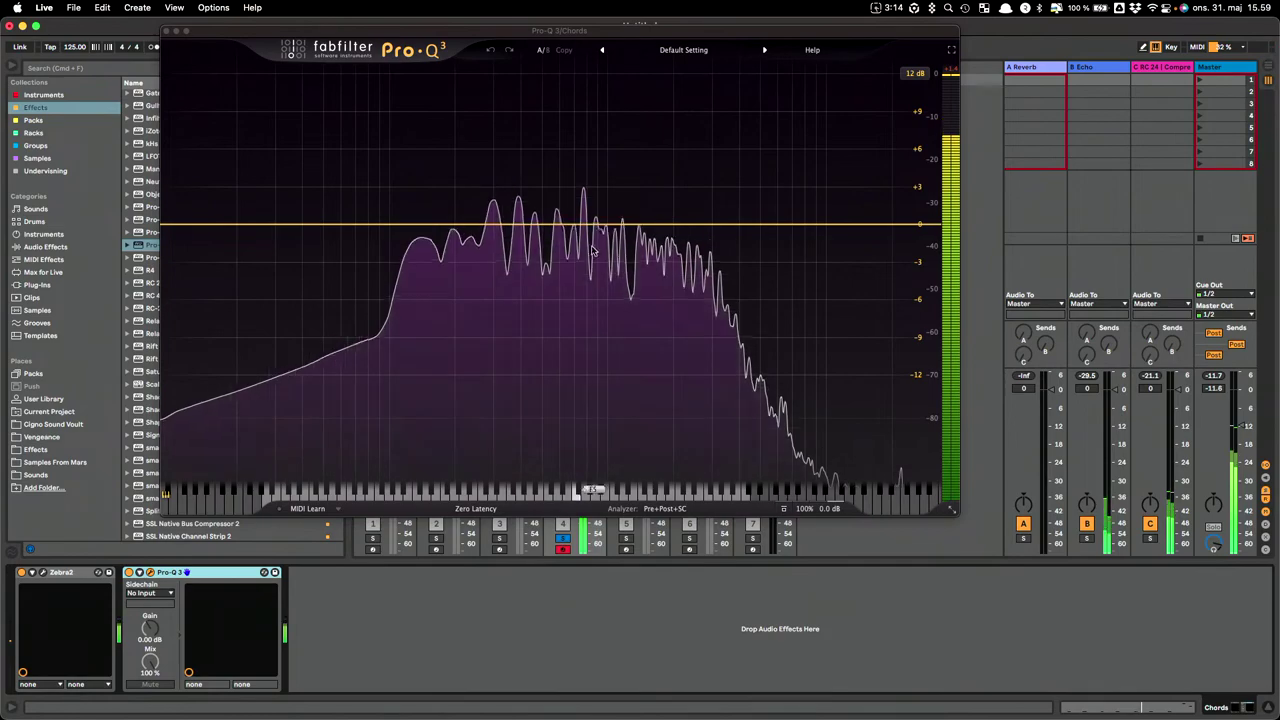
# Add a 12 dB/oct low cut at about 157 Hz in the Chords track's Pro-Q 3.
pyautogui.doubleClick(174, 225)
pyautogui.moveTo(174, 225); pyautogui.dragTo(432, 228)
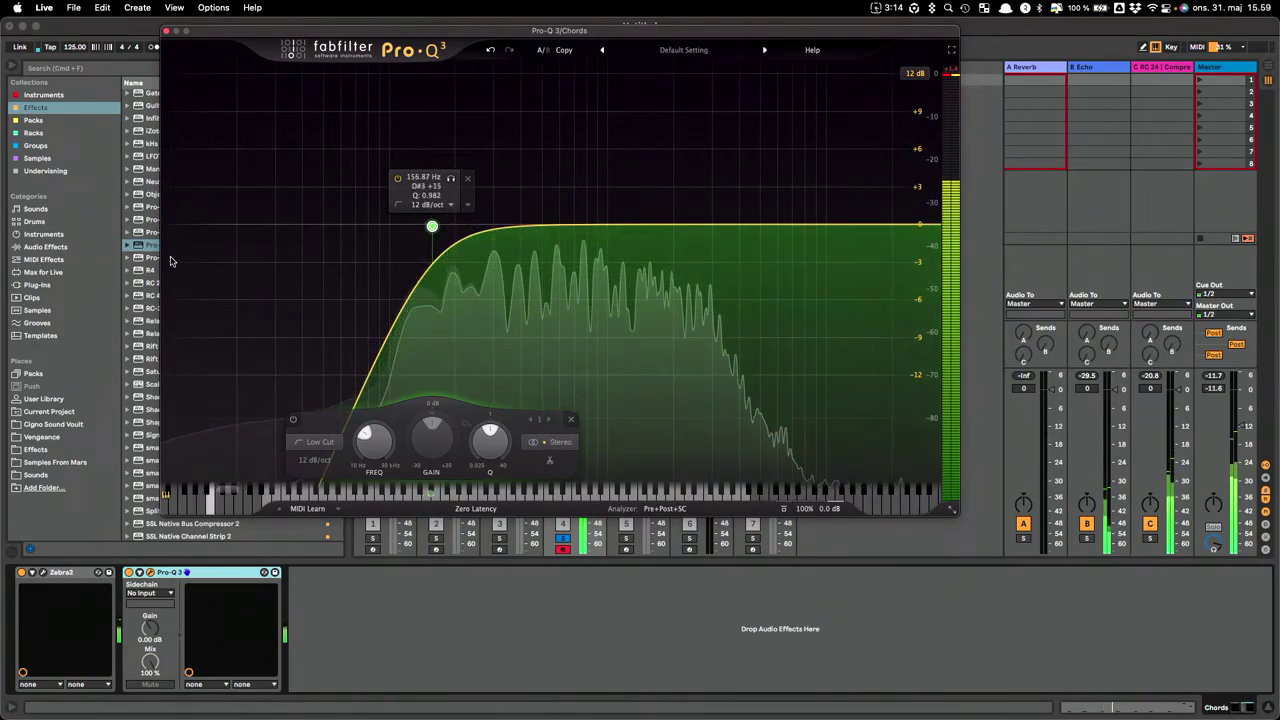
# Add a dynamic bell band near 626 Hz to the Chords EQ, widen its Q to about 0.276 and raise its gain above +3 dB.
pyautogui.click(563, 226)
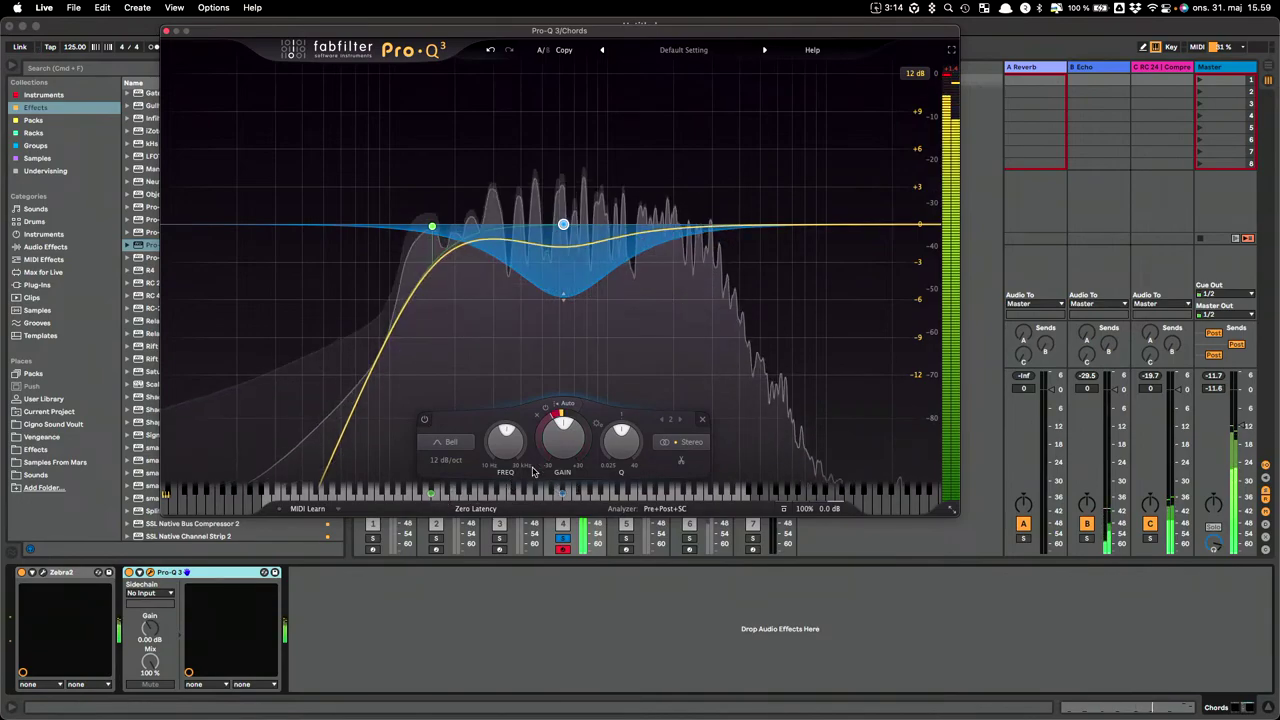
pyautogui.moveTo(630, 420); pyautogui.dragTo(632, 462)
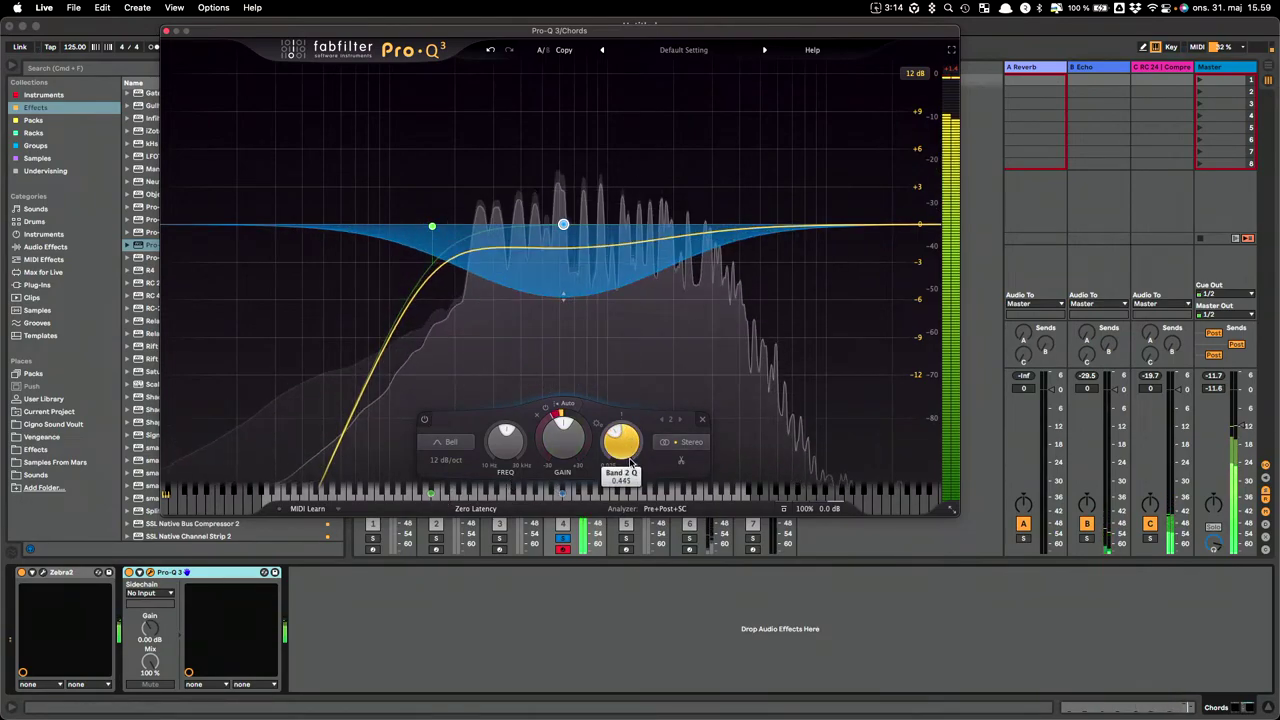
pyautogui.moveTo(565, 265)
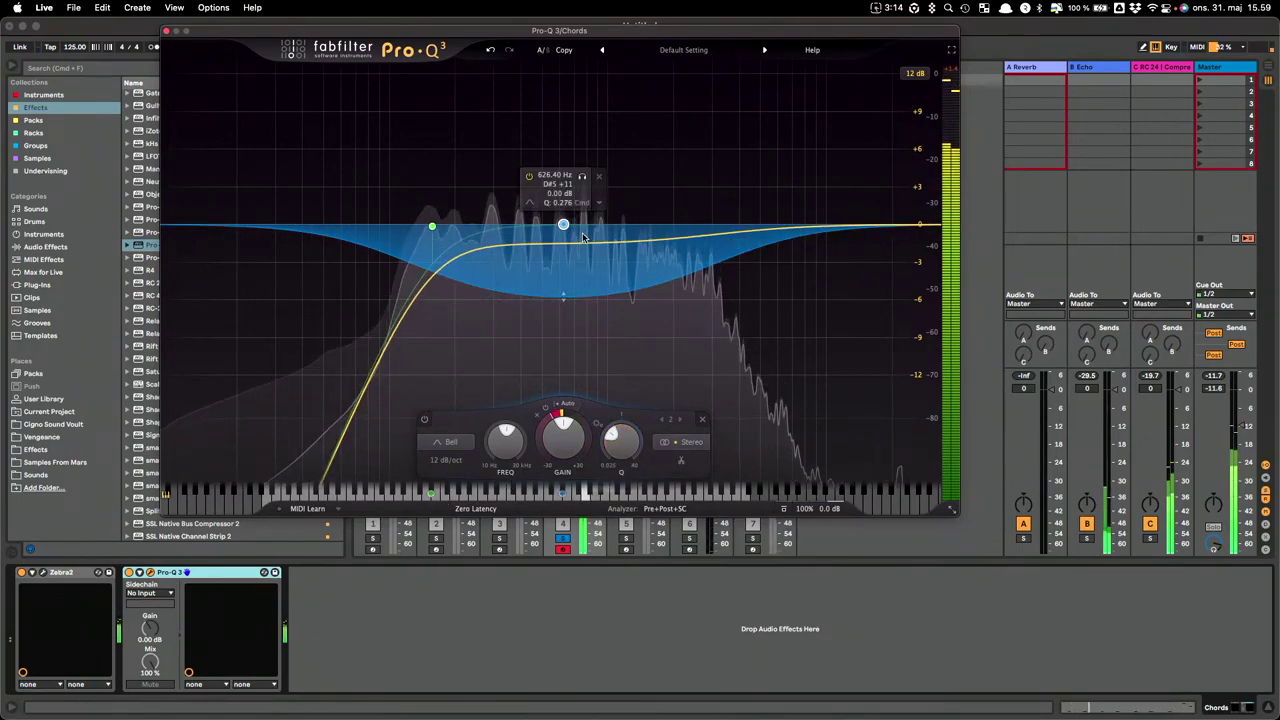
pyautogui.moveTo(565, 226); pyautogui.dragTo(566, 179)
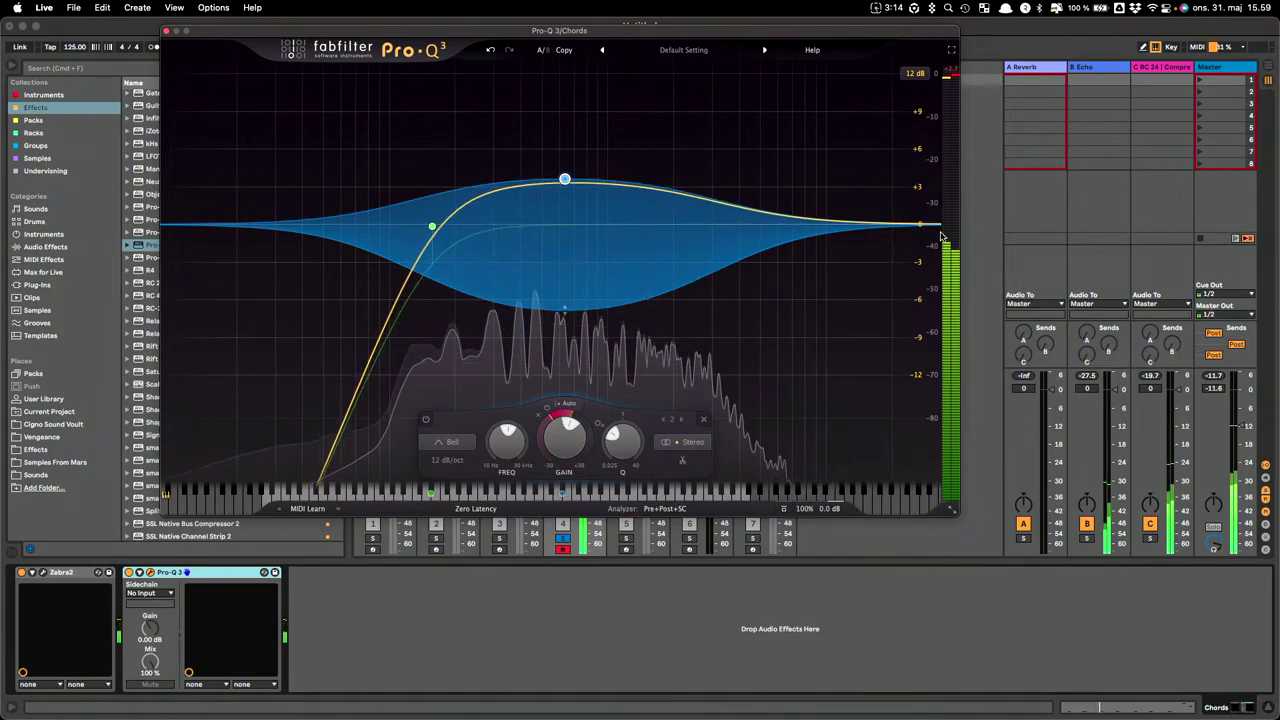
# Add a 12 dB/oct high cut at about 2877 Hz to the Chords EQ and close the plug-in window.
pyautogui.moveTo(920, 226); pyautogui.dragTo(708, 222)
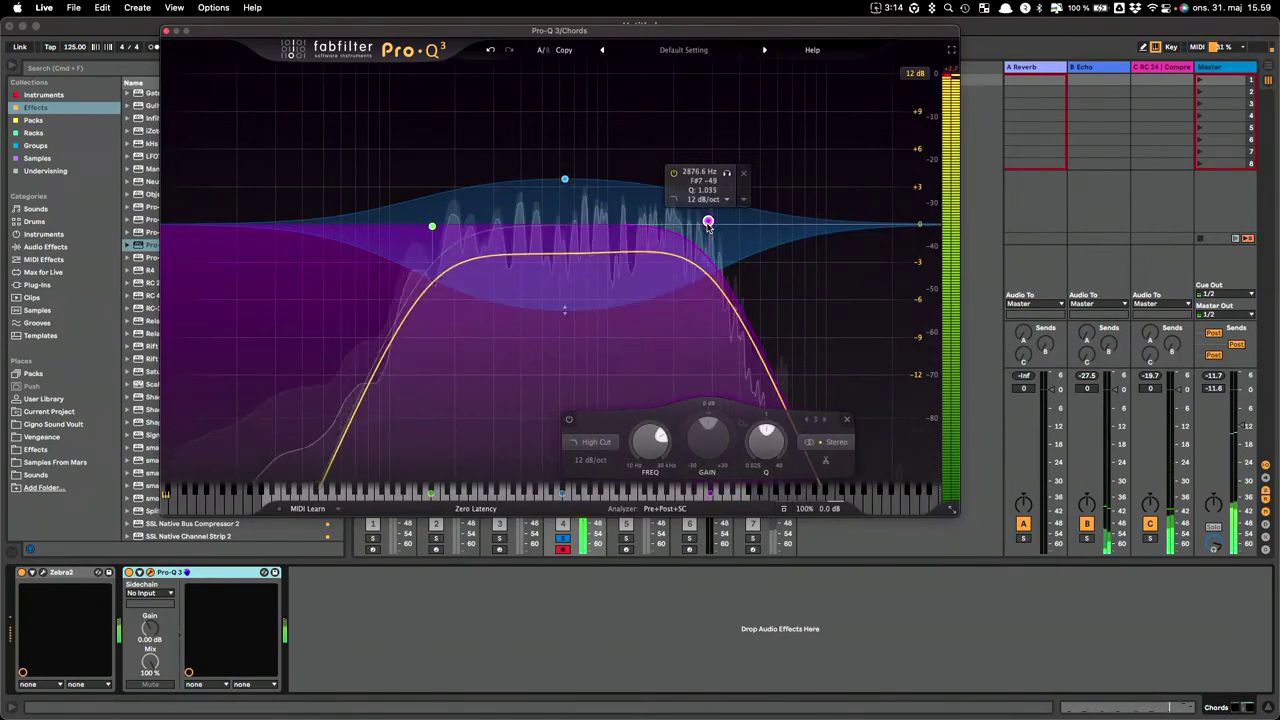
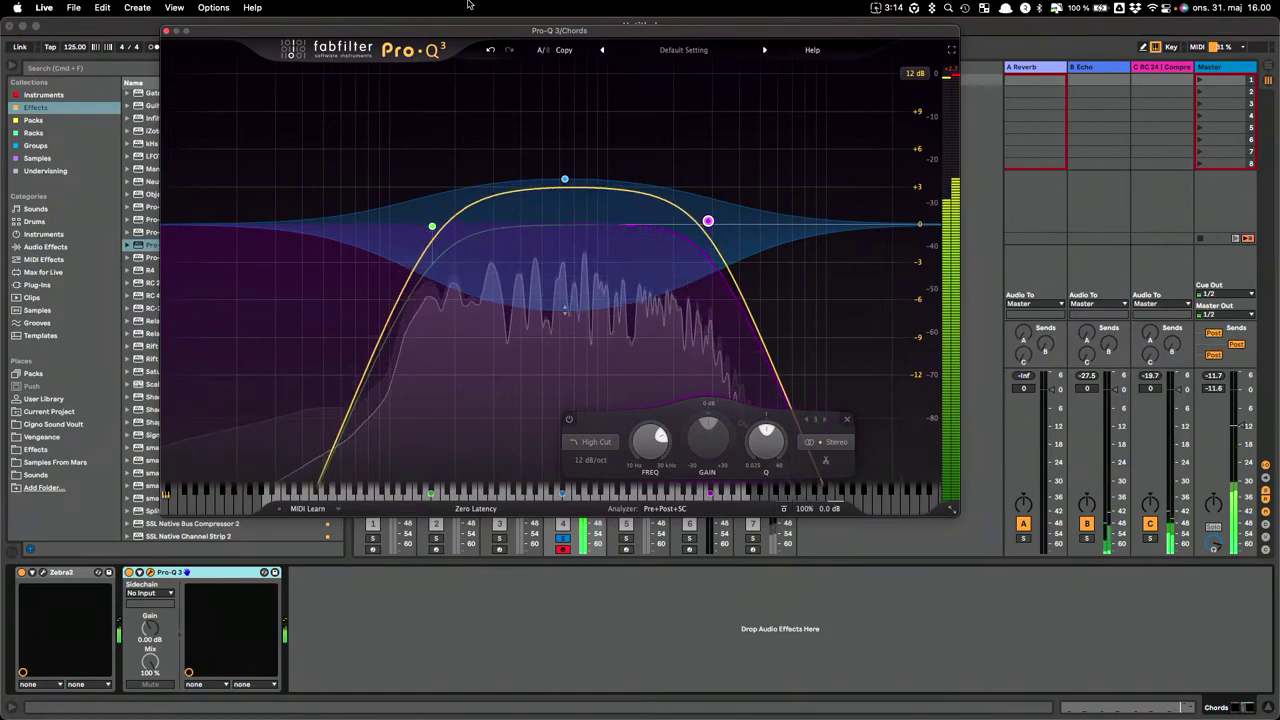
pyautogui.click(168, 33)
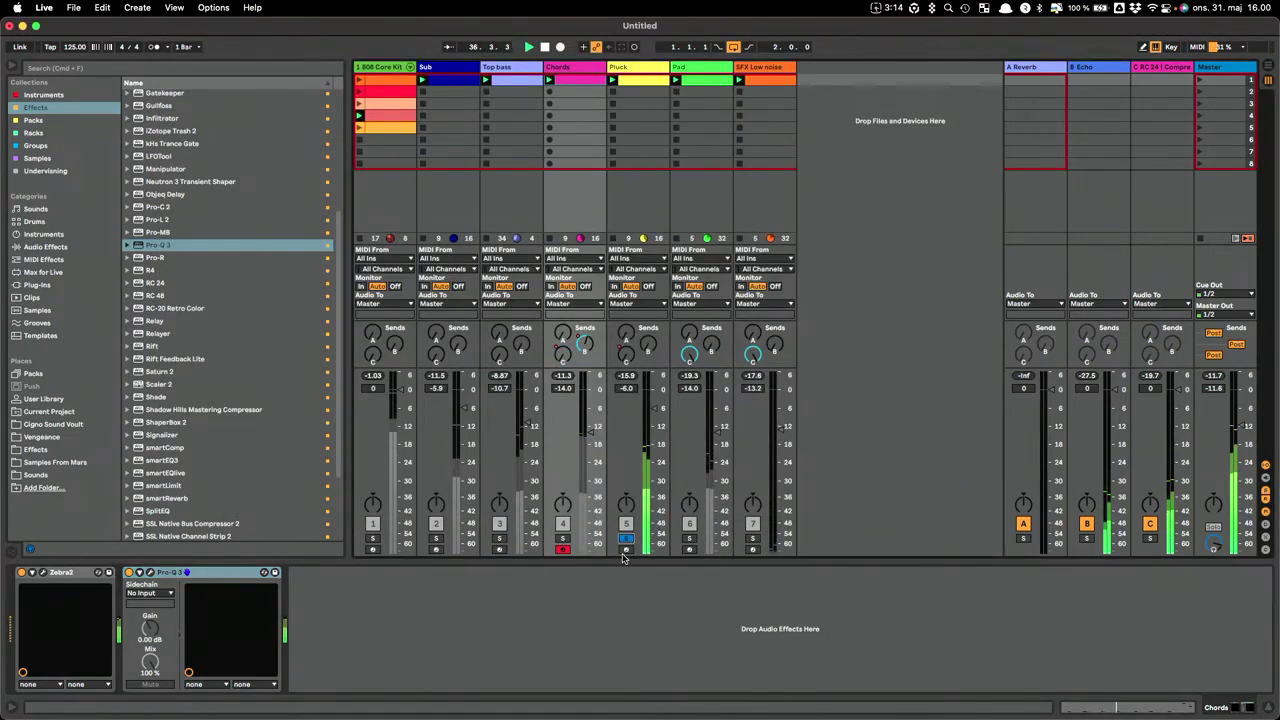
# Insert Pro-Q 3 after the Compressor on the Pluck track.
pyautogui.click(650, 65)
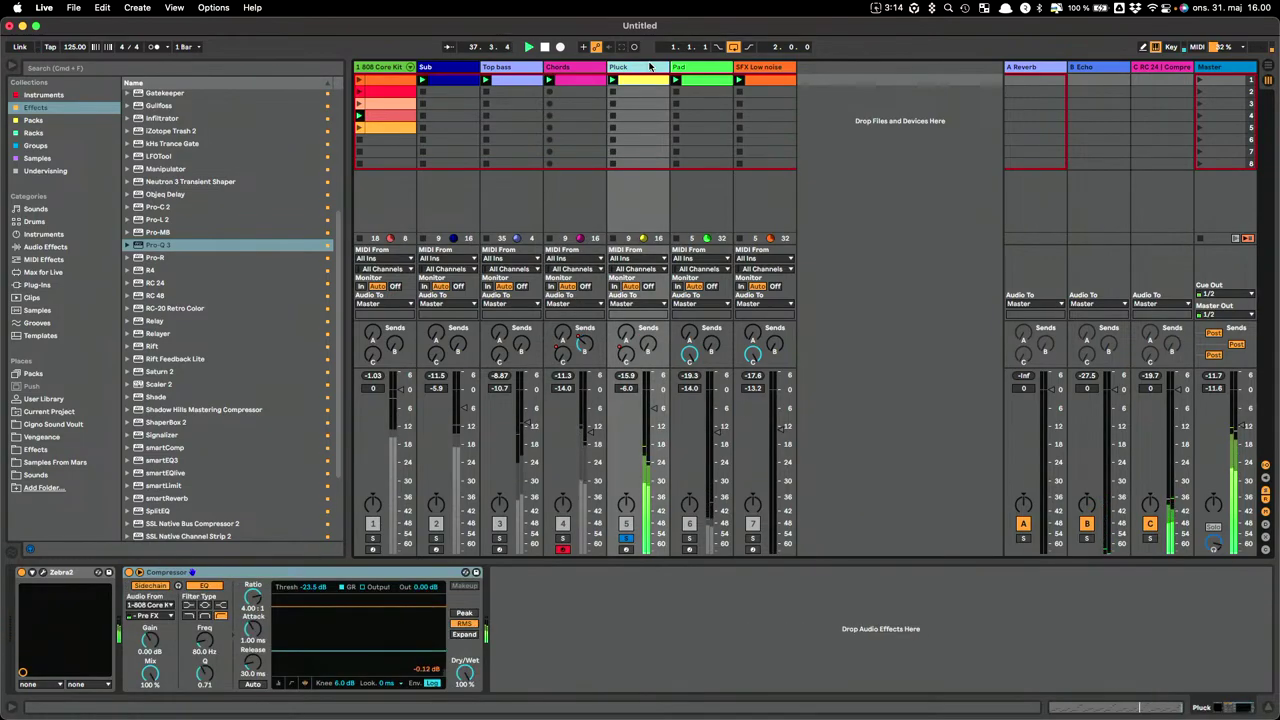
pyautogui.click(745, 652)
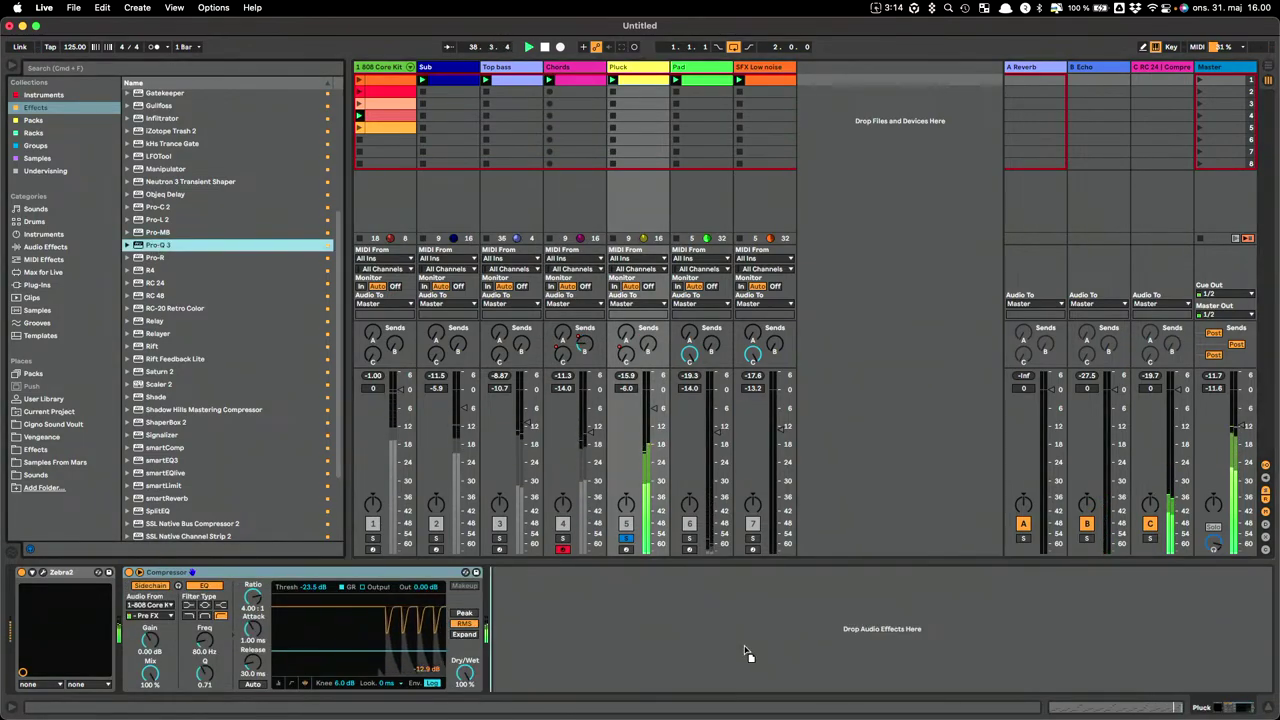
pyautogui.press('Return')
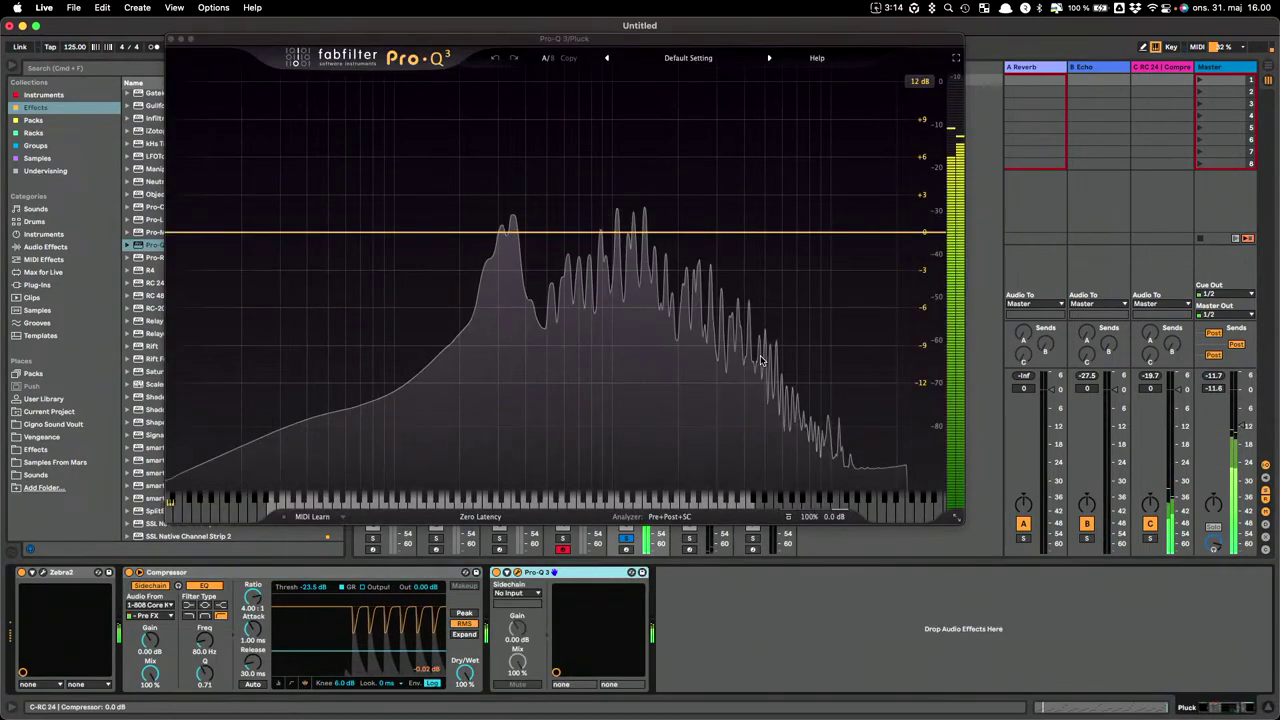
# Add an 18 dB/oct low cut at about 257 Hz and a 12 dB/oct high cut at about 7121 Hz to the Pluck EQ.
pyautogui.click(170, 235)
pyautogui.moveTo(174, 234); pyautogui.dragTo(481, 235)
pyautogui.scroll(1, 480, 254)
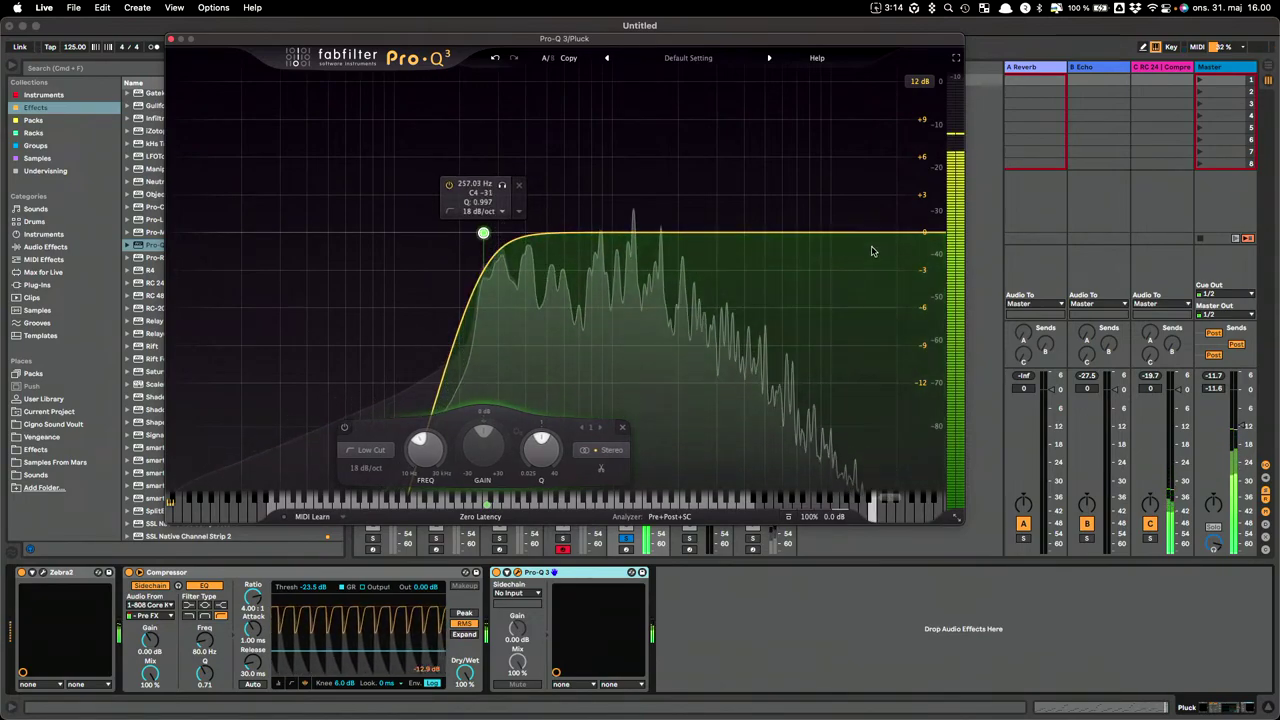
pyautogui.moveTo(940, 234); pyautogui.dragTo(797, 240)
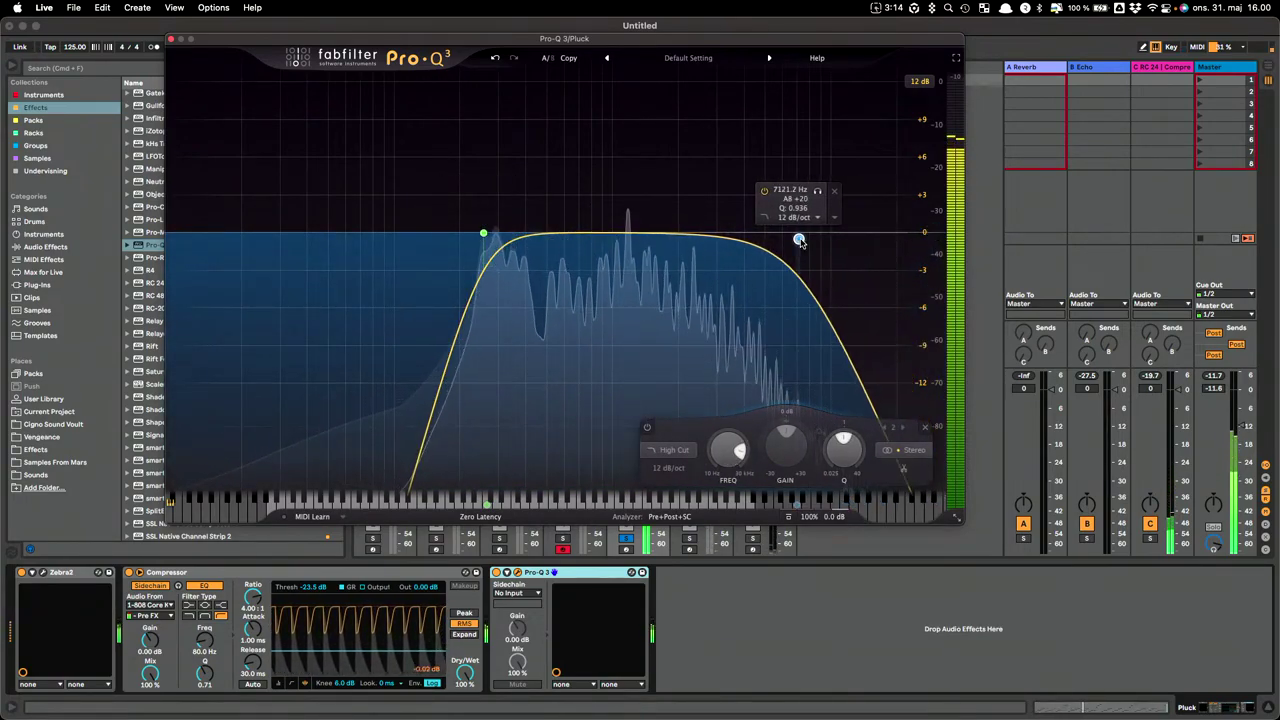
# Add a dynamic bell near 1133 Hz to the Pluck EQ with Q about 0.214 and gain +2.86 dB, closing the plug-in window.
pyautogui.click(620, 232)
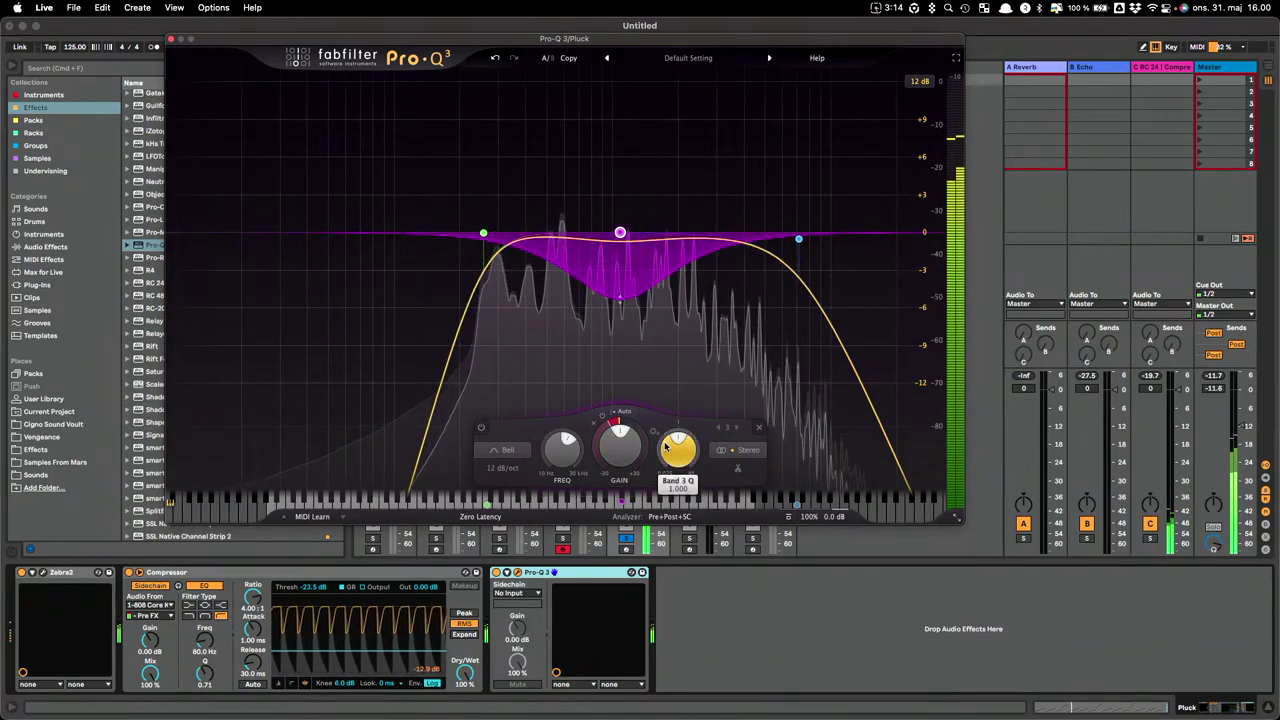
pyautogui.moveTo(667, 424); pyautogui.dragTo(667, 494)
pyautogui.moveTo(621, 235); pyautogui.dragTo(624, 197)
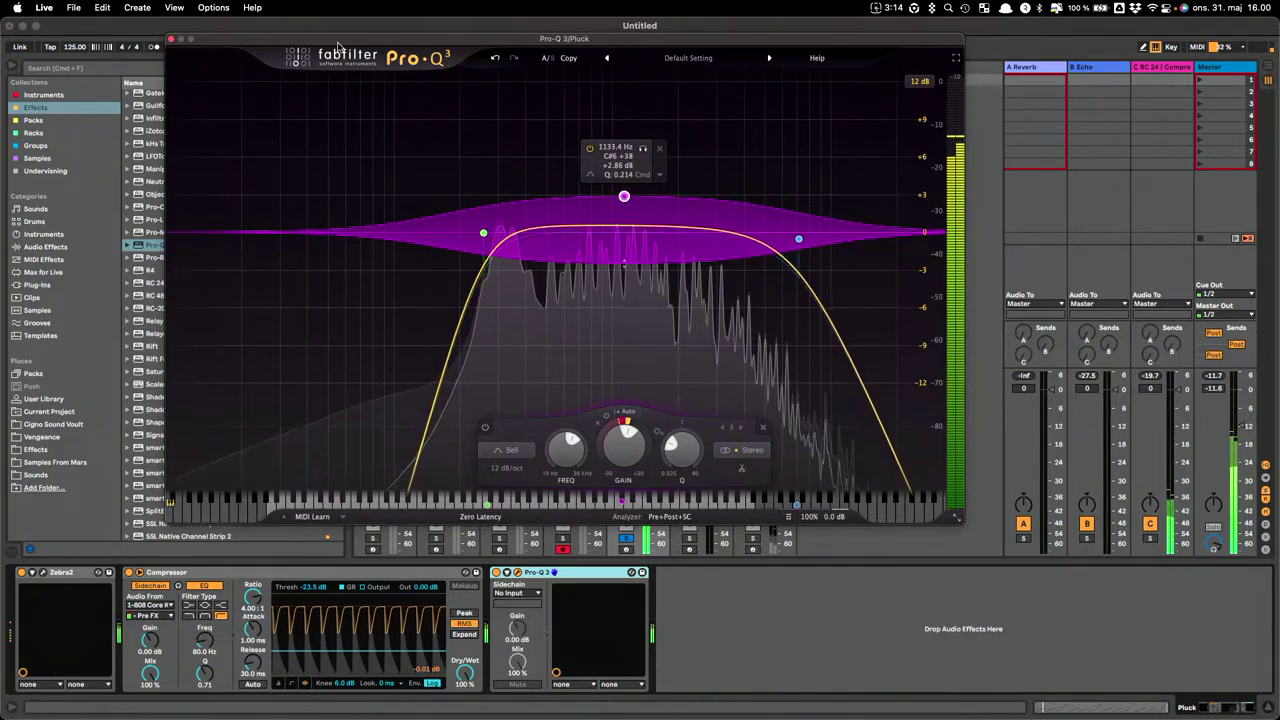
pyautogui.click(170, 39)
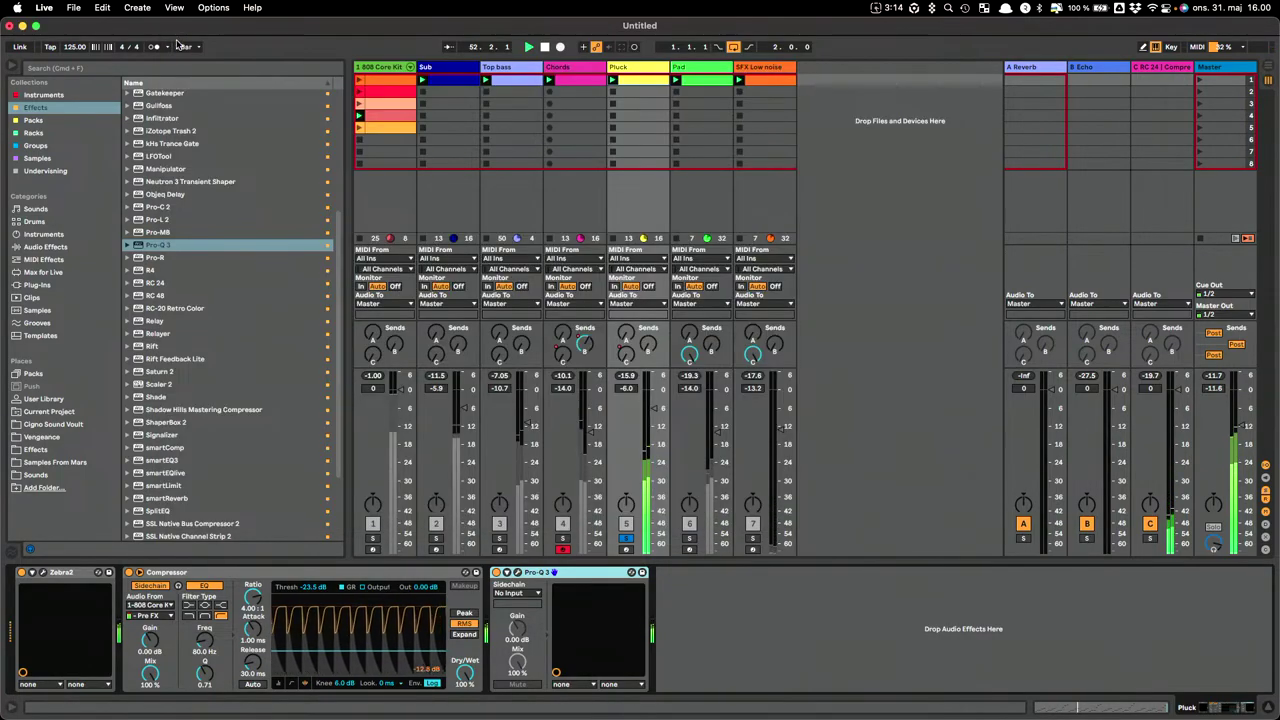
# Solo and arm the Pad track and insert Pro-Q 3 after its Zebra2.
pyautogui.click(690, 539)
pyautogui.click(690, 549)
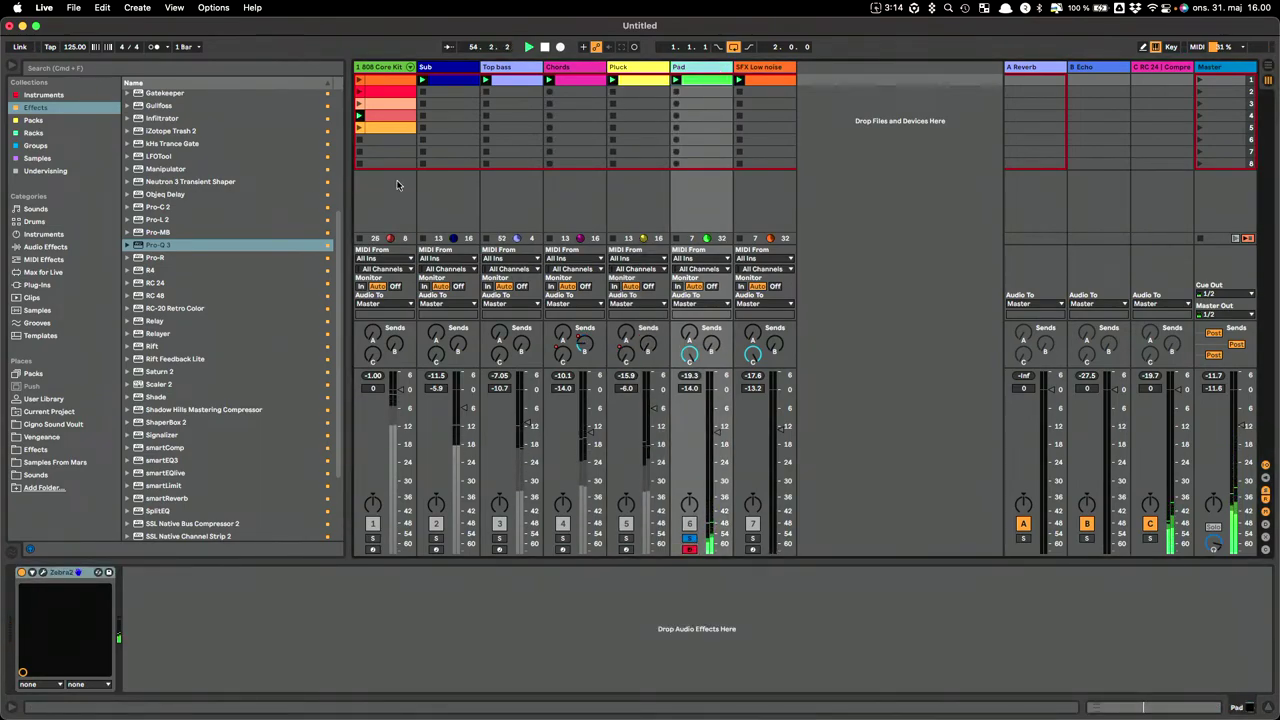
pyautogui.moveTo(157, 247); pyautogui.dragTo(280, 697)
pyautogui.moveTo(277, 637); pyautogui.dragTo(280, 637)
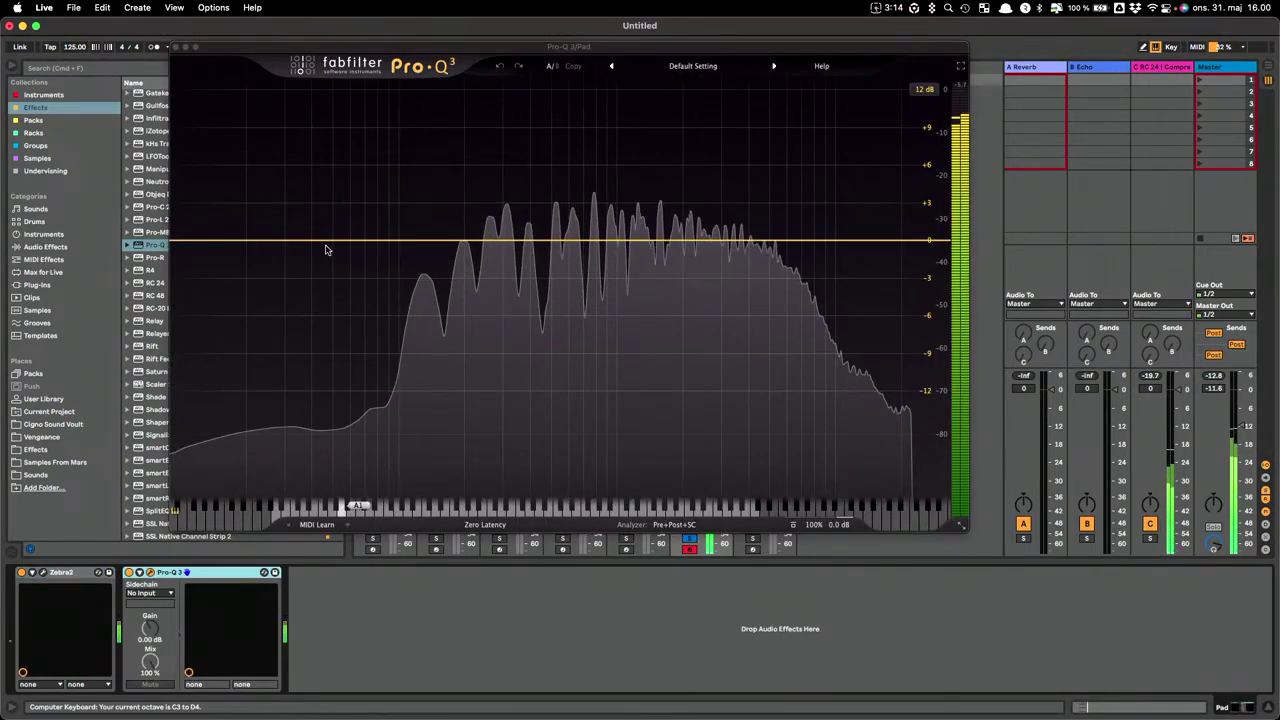
# Add a low cut at about 160 Hz and a 12 dB/oct high cut in the upper range to the Pad EQ, closing its window.
pyautogui.moveTo(180, 243); pyautogui.dragTo(443, 251)
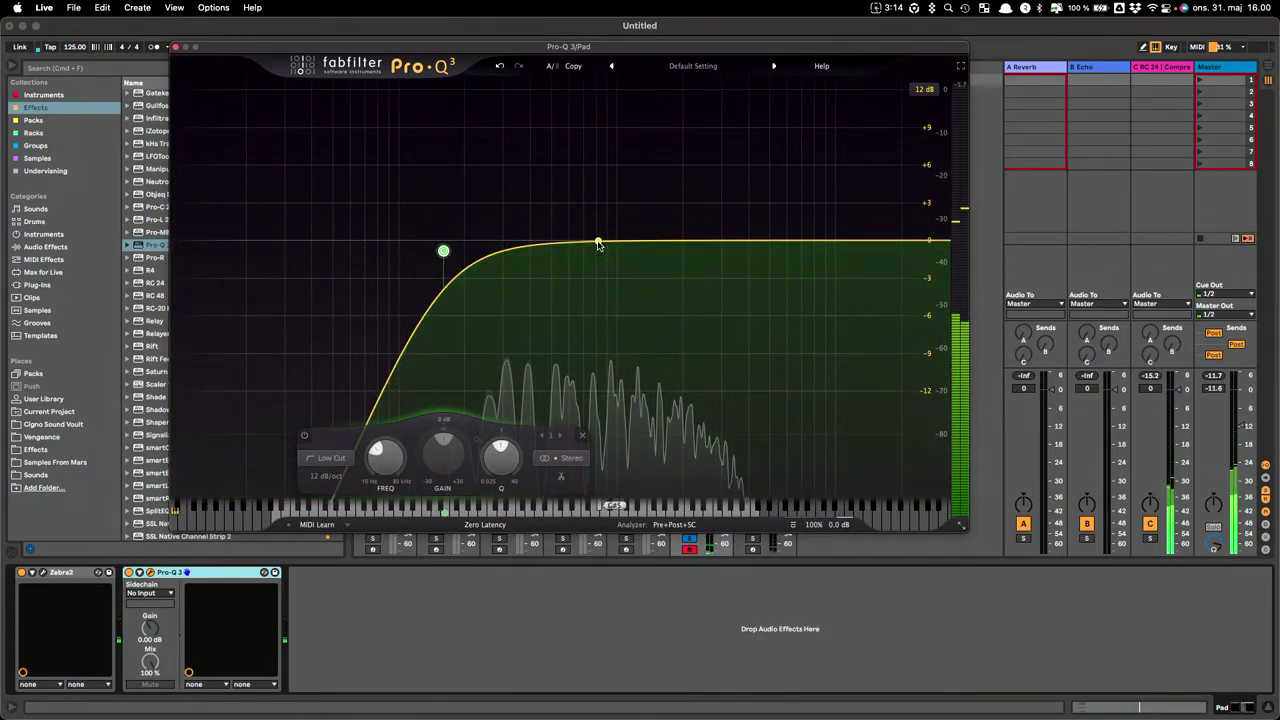
pyautogui.click(925, 246)
pyautogui.moveTo(925, 246); pyautogui.dragTo(781, 236)
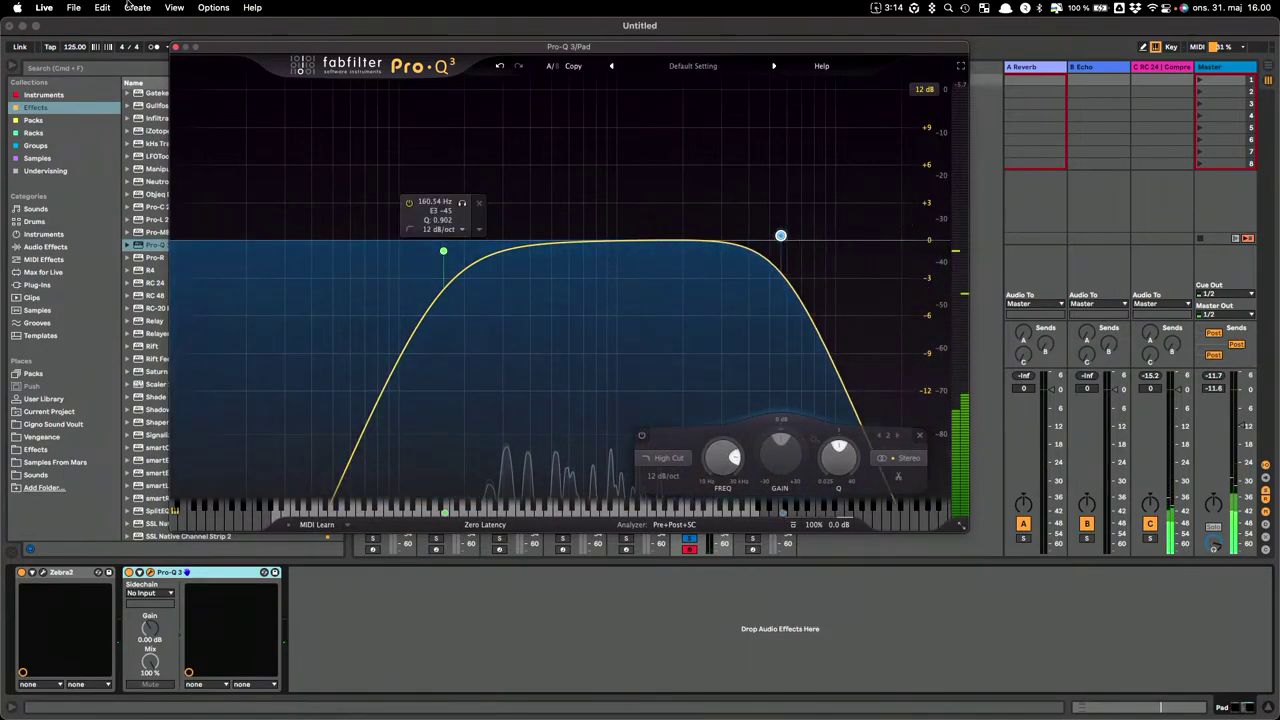
pyautogui.click(176, 47)
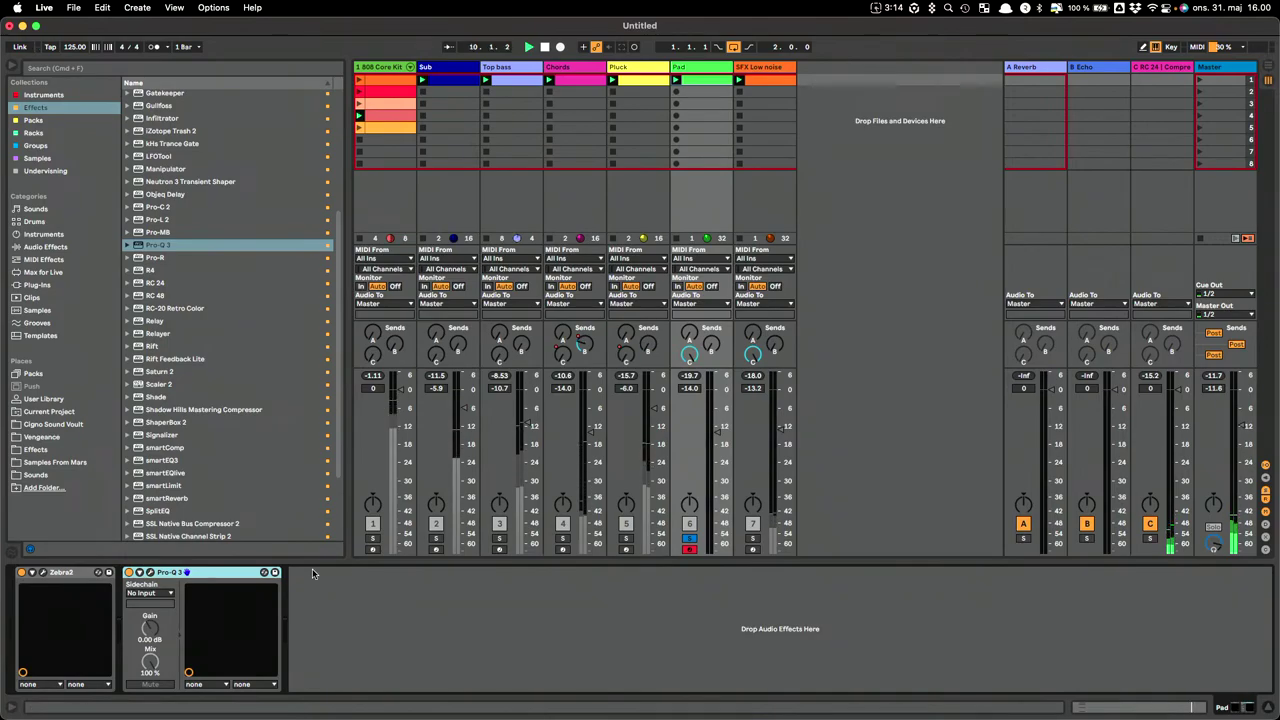
# Insert a Compressor after Pro-Q 3 on the Pad track and enable its sidechain with 1-808 Core Kit as the audio source.
pyautogui.scroll(5, 185, 126)
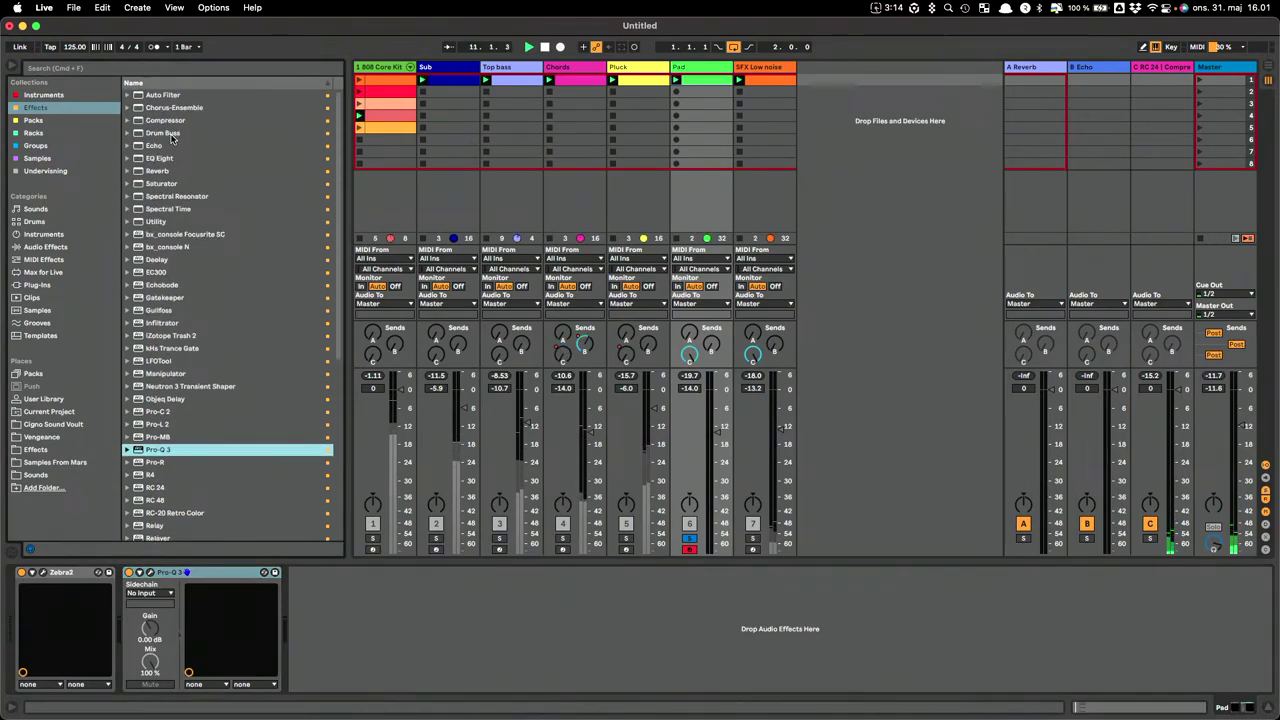
pyautogui.moveTo(173, 121); pyautogui.dragTo(464, 686)
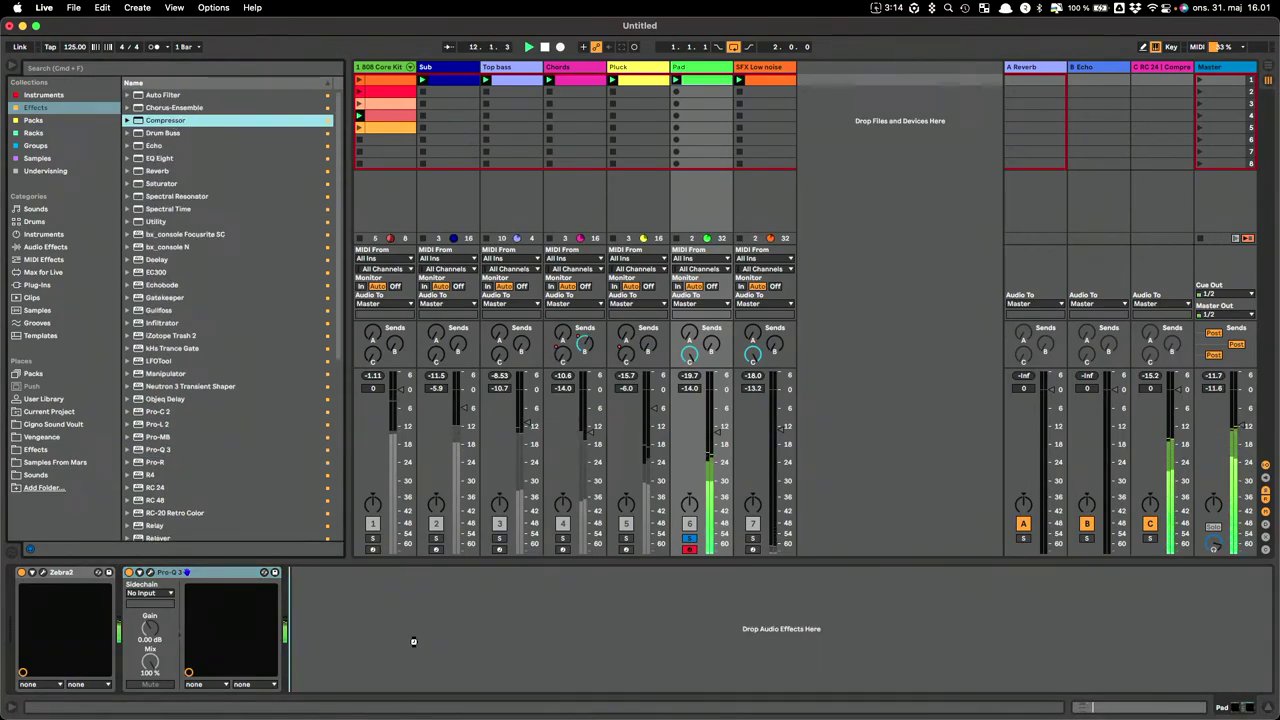
pyautogui.moveTo(413, 642); pyautogui.dragTo(453, 658)
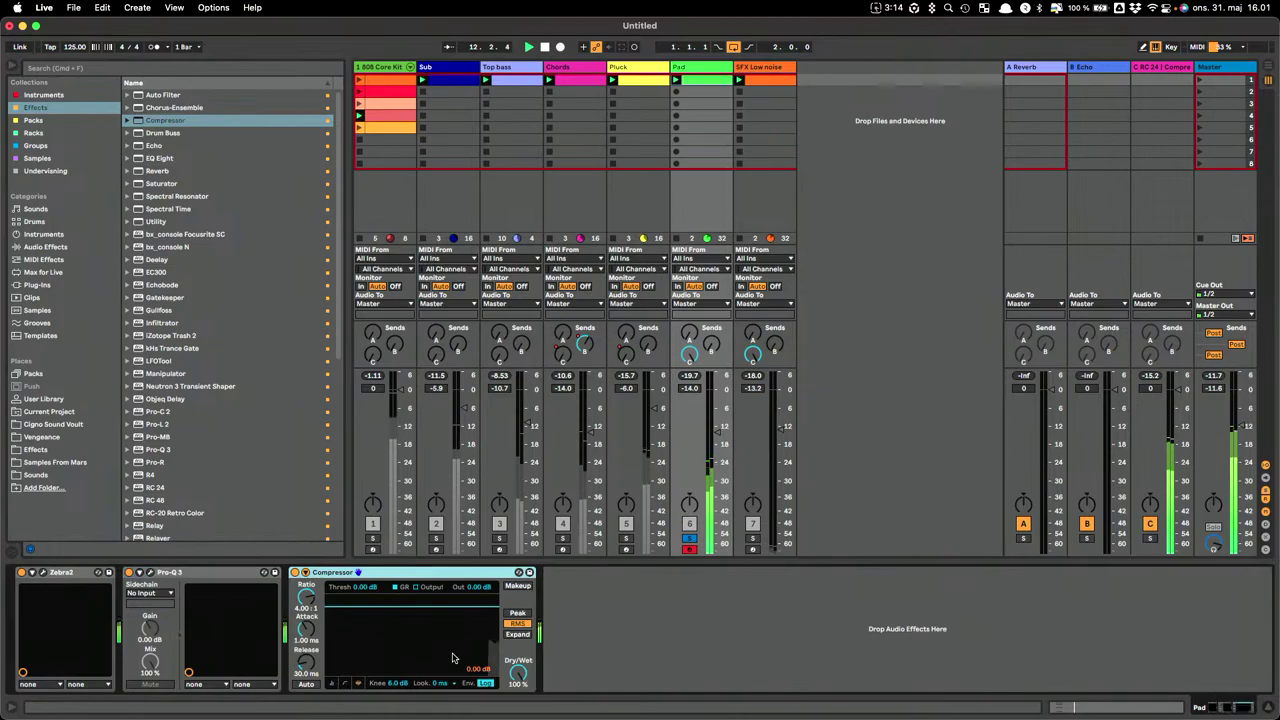
pyautogui.click(305, 572)
pyautogui.click(310, 605)
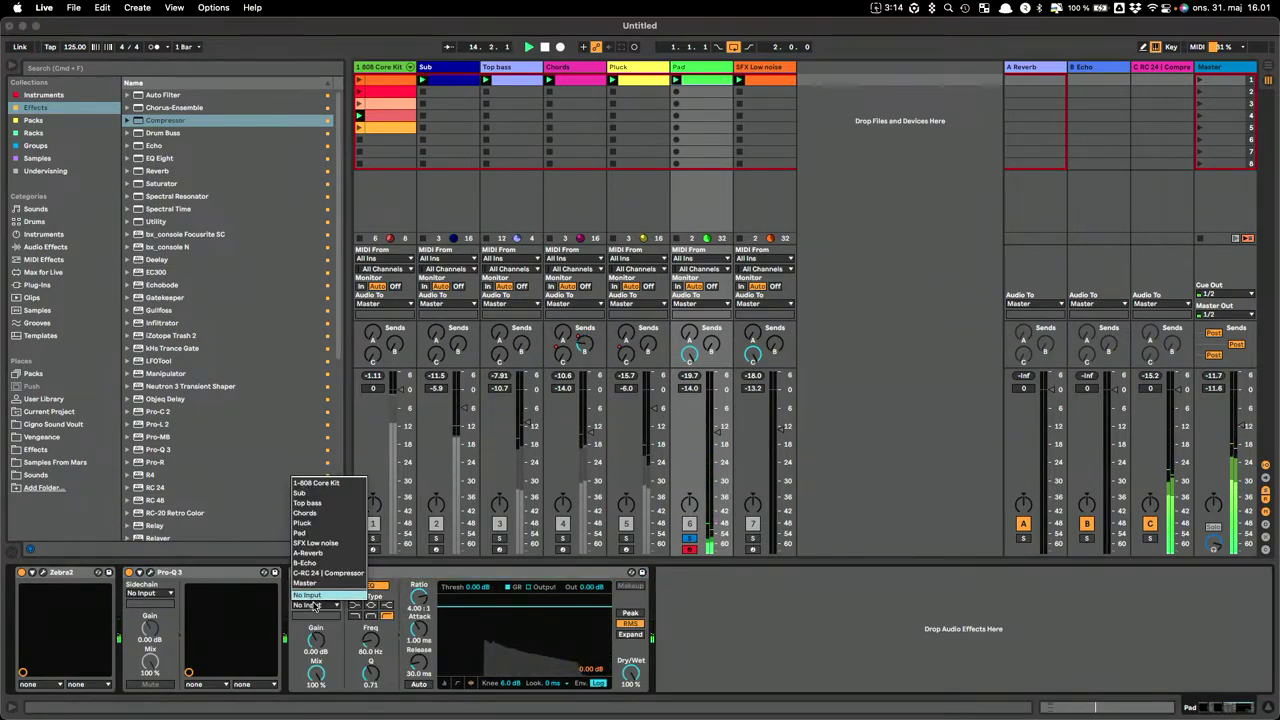
pyautogui.click(312, 484)
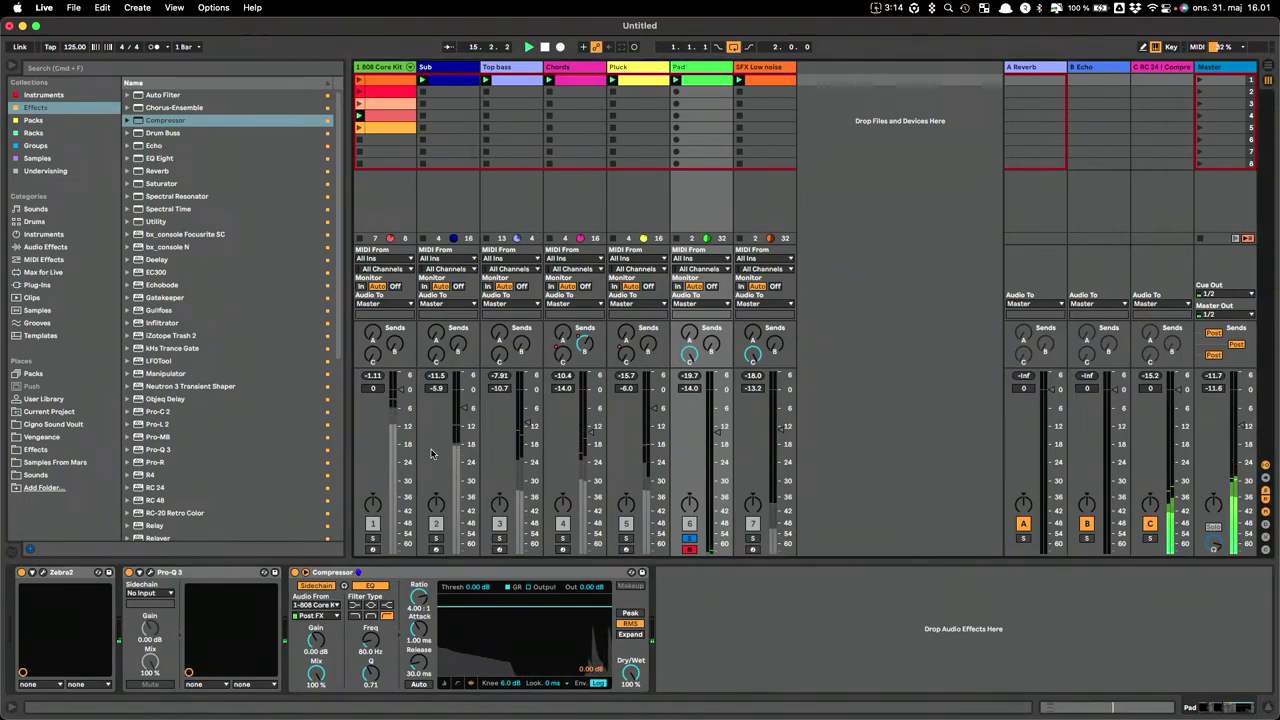
# Take the Pad compressor's sidechain from Bass Drum 808 Pre FX, set its threshold to -27.8 dB, and briefly audition without return C.
pyautogui.click(440, 67)
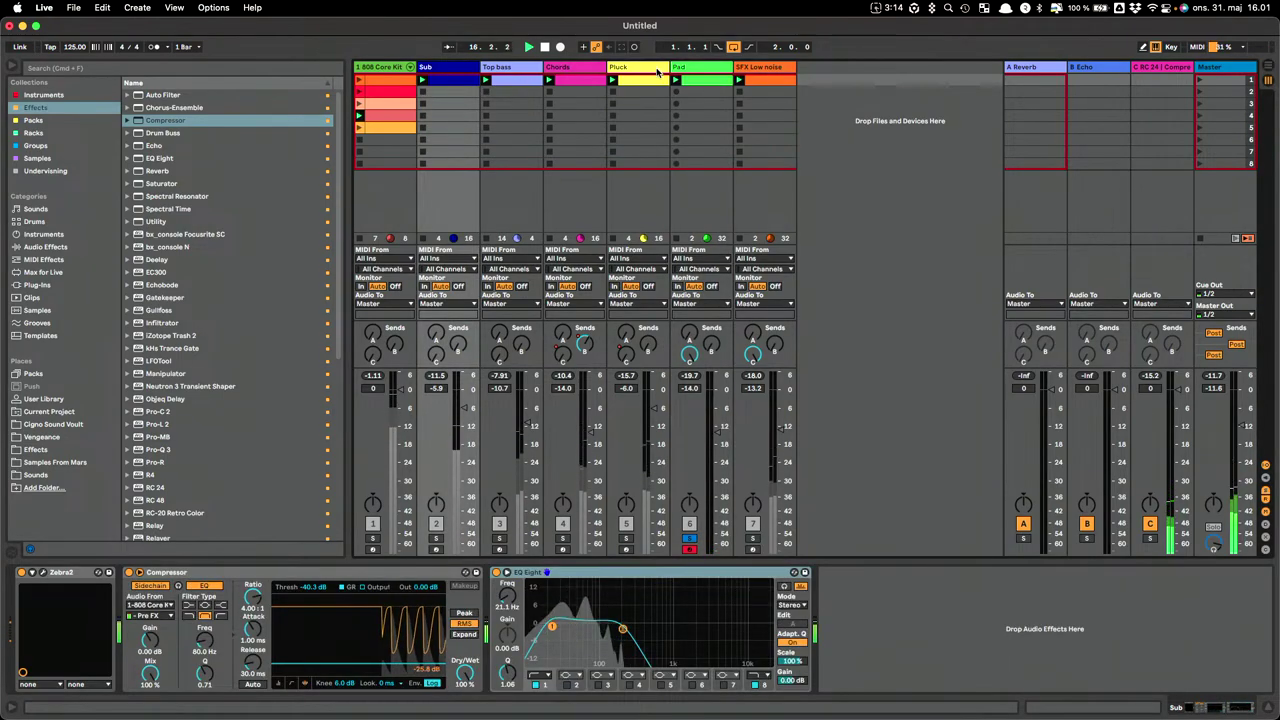
pyautogui.click(692, 67)
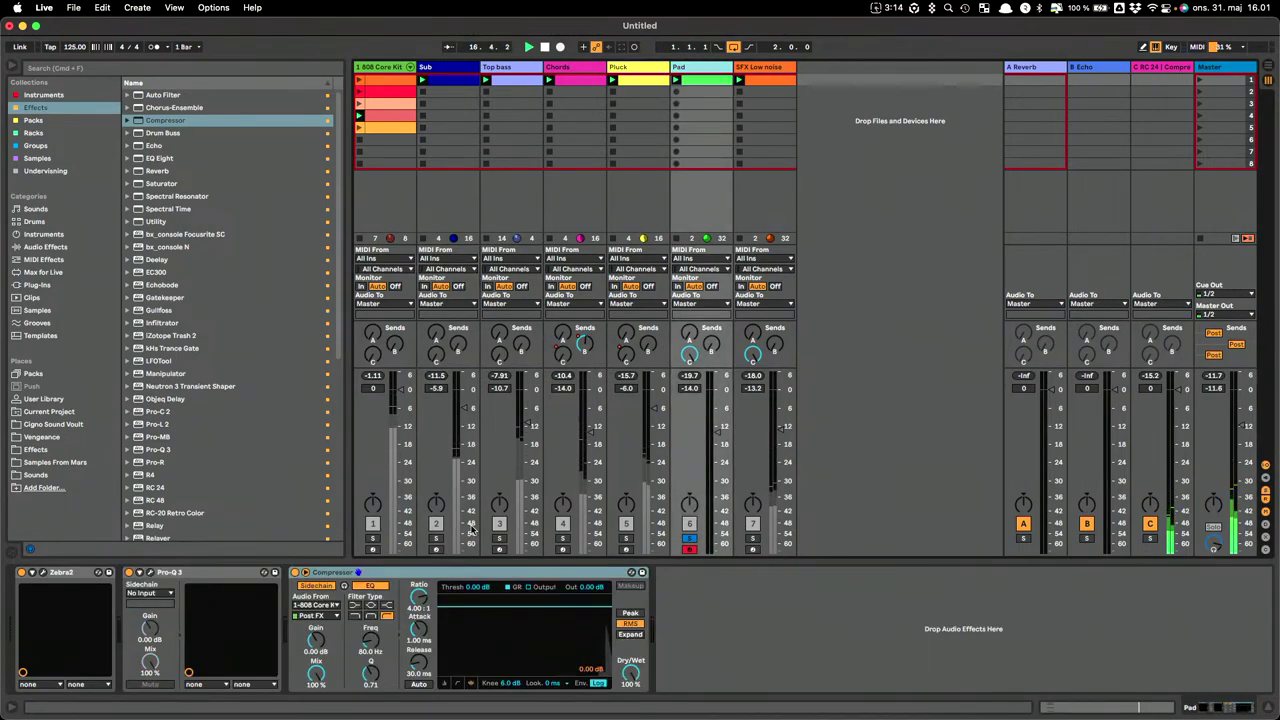
pyautogui.click(315, 615)
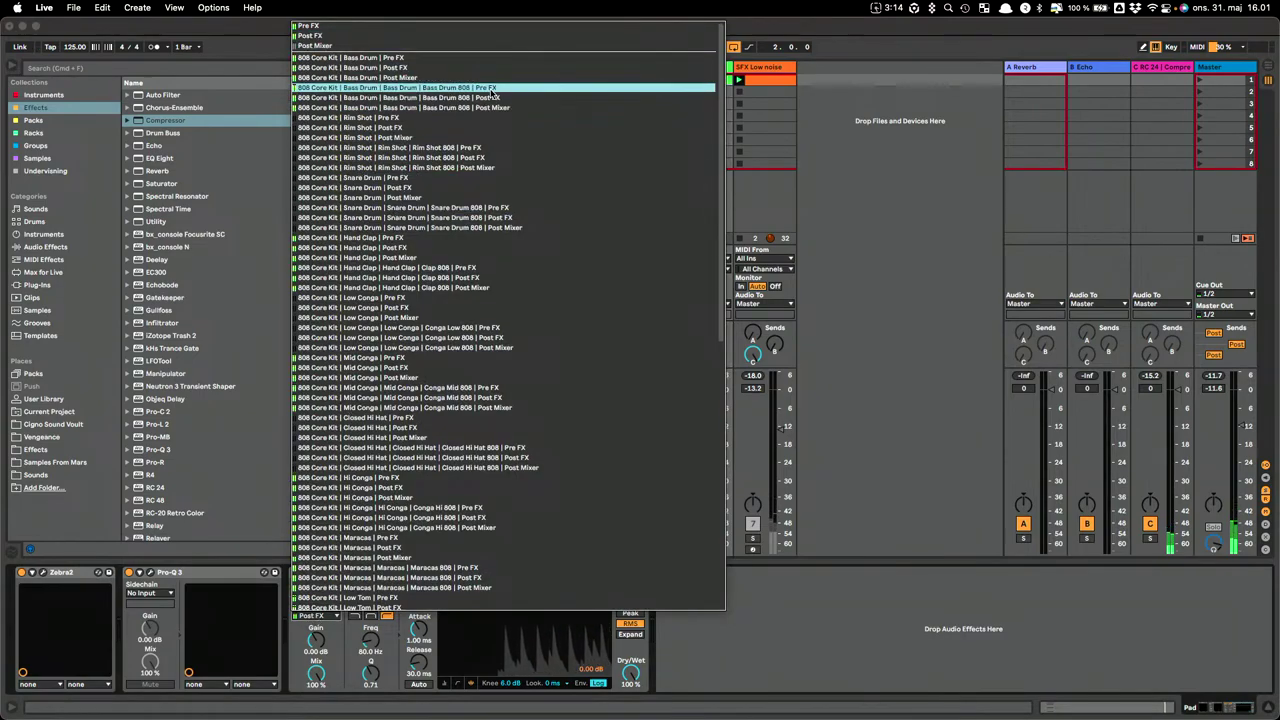
pyautogui.click(460, 87)
pyautogui.moveTo(517, 607); pyautogui.dragTo(517, 656)
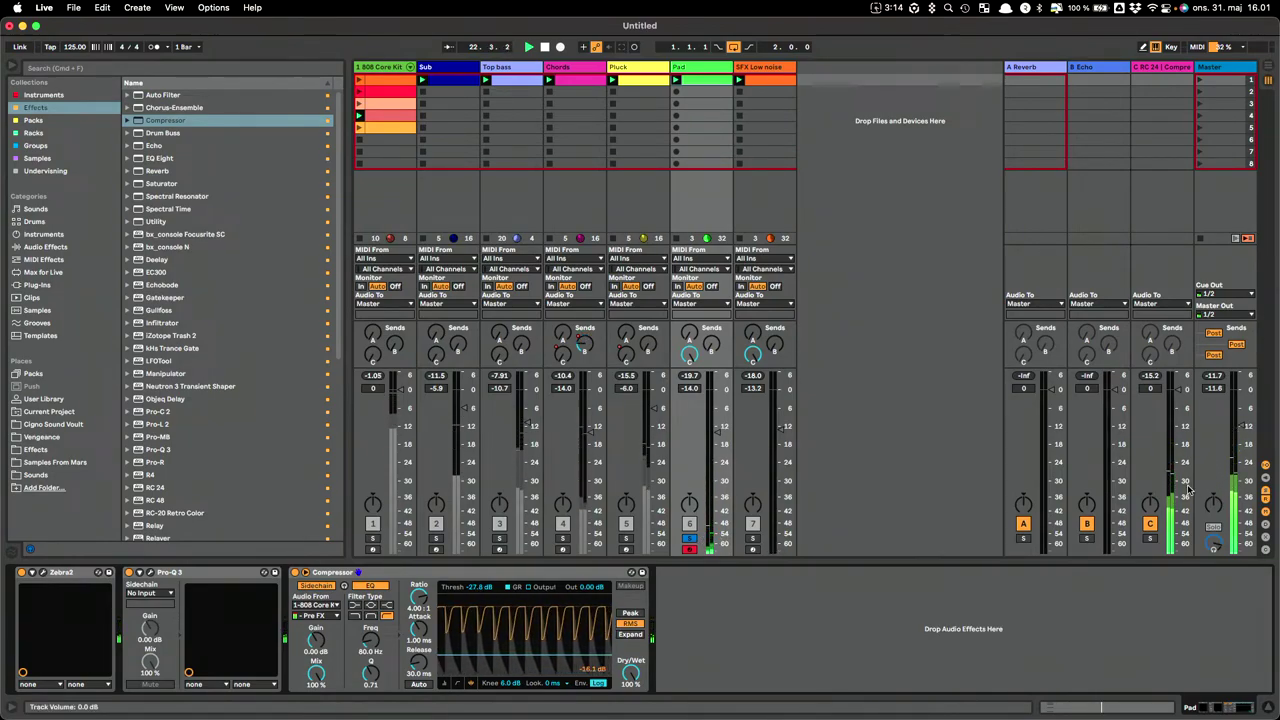
pyautogui.click(1150, 525)
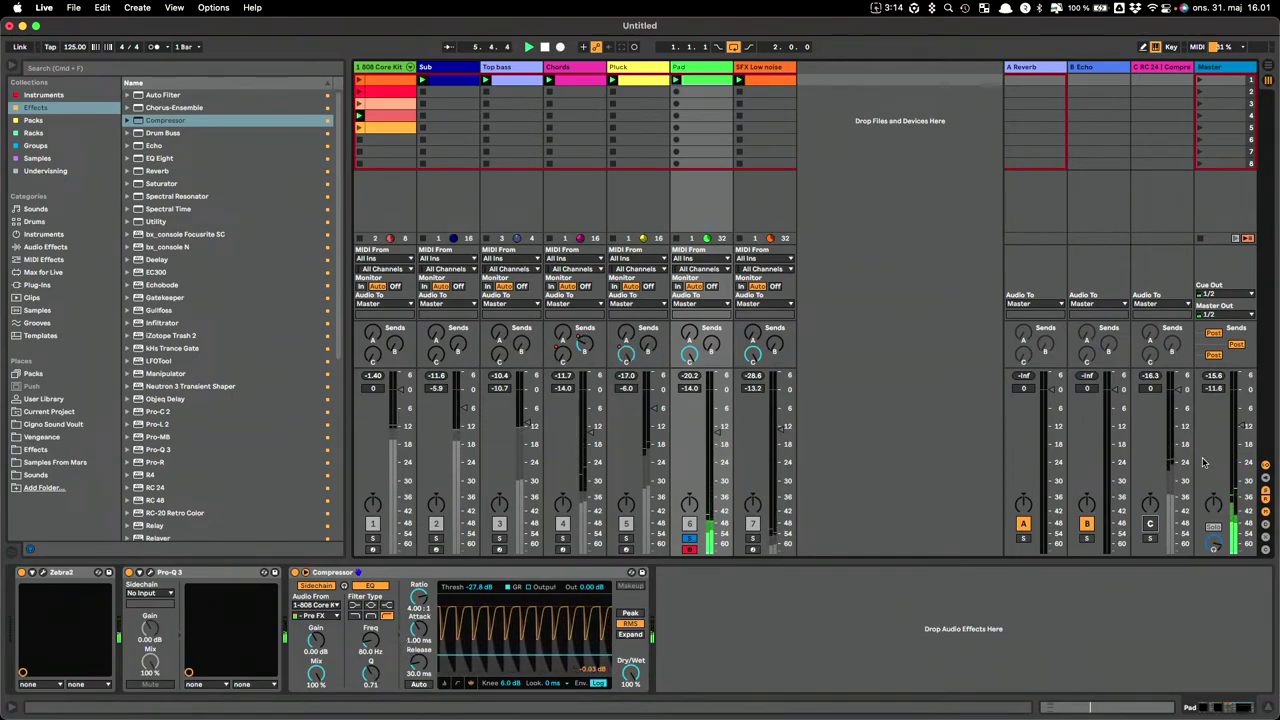
pyautogui.click(1150, 524)
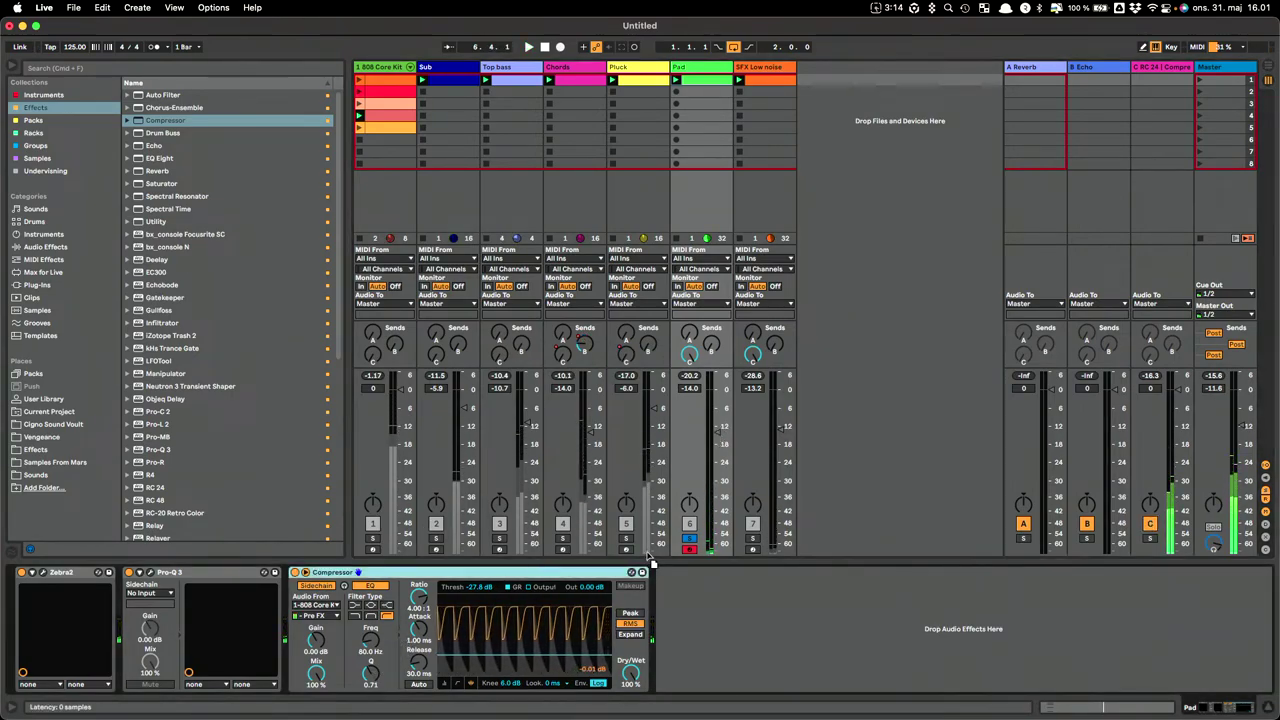
# Copy the Pad track's sidechained Compressor onto the SFX Low noise track and solo that track.
pyautogui.click(774, 128)
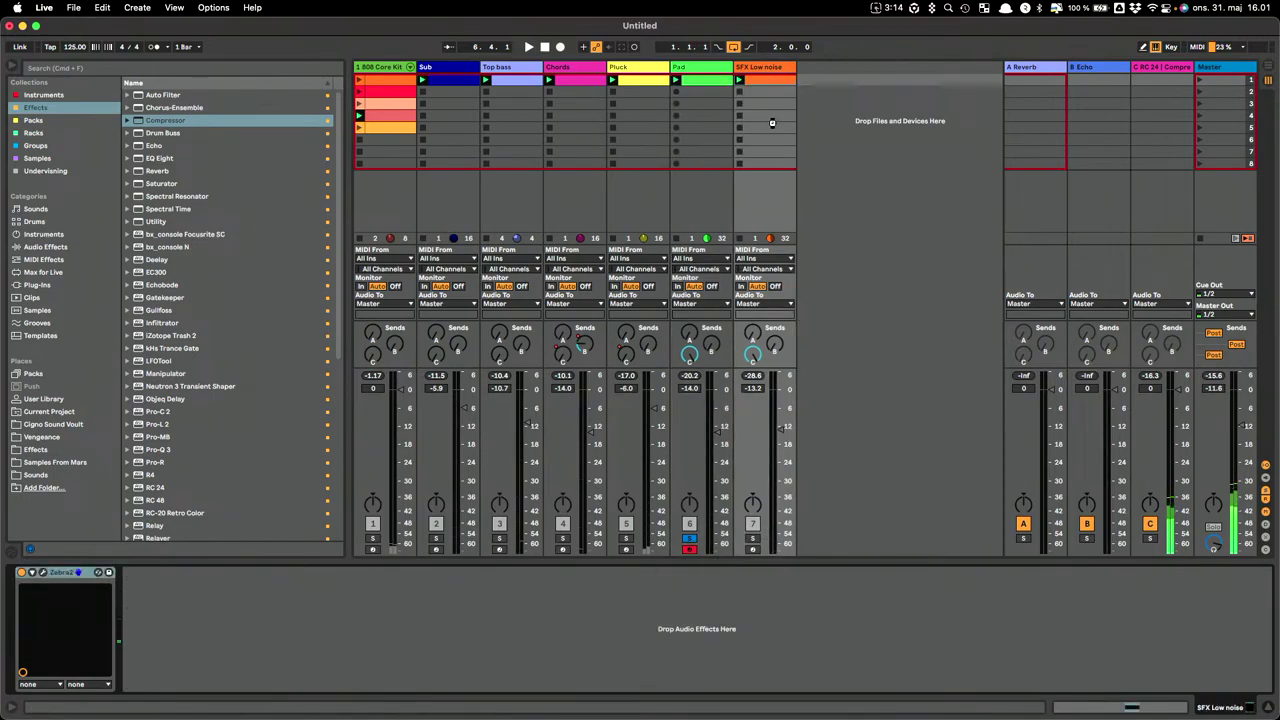
pyautogui.press('Return')
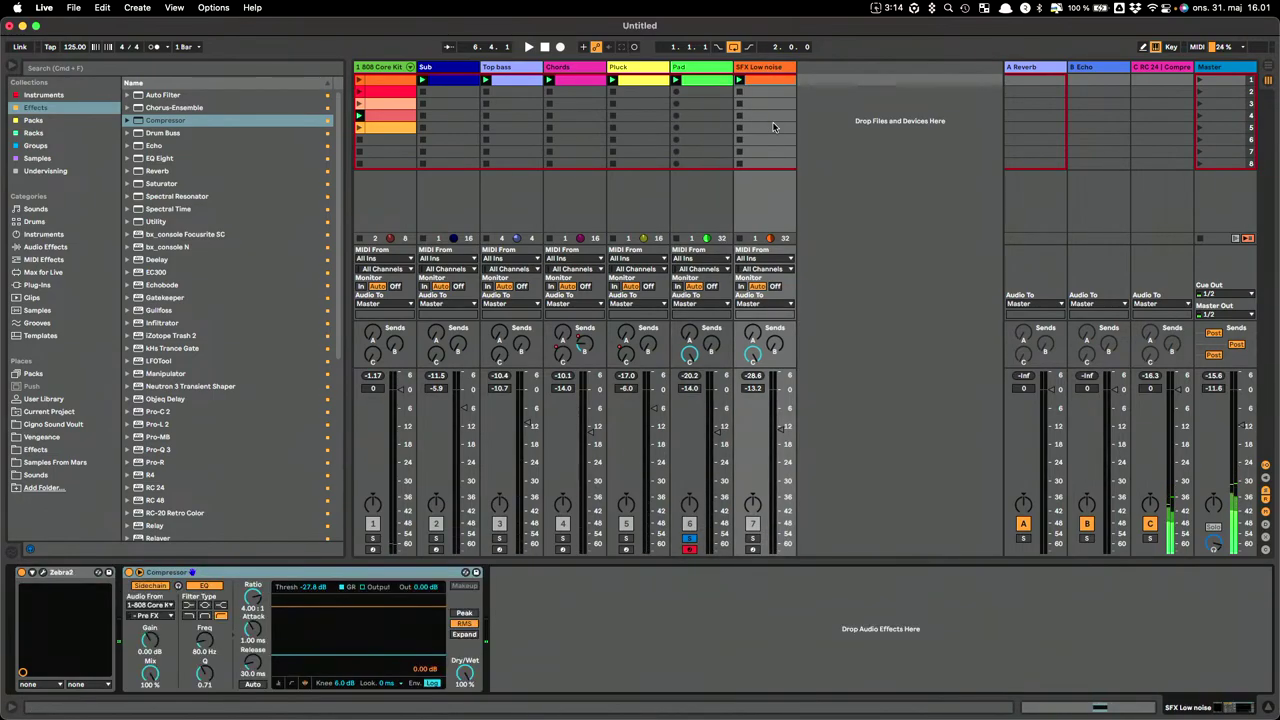
pyautogui.click(756, 539)
pyautogui.click(760, 66)
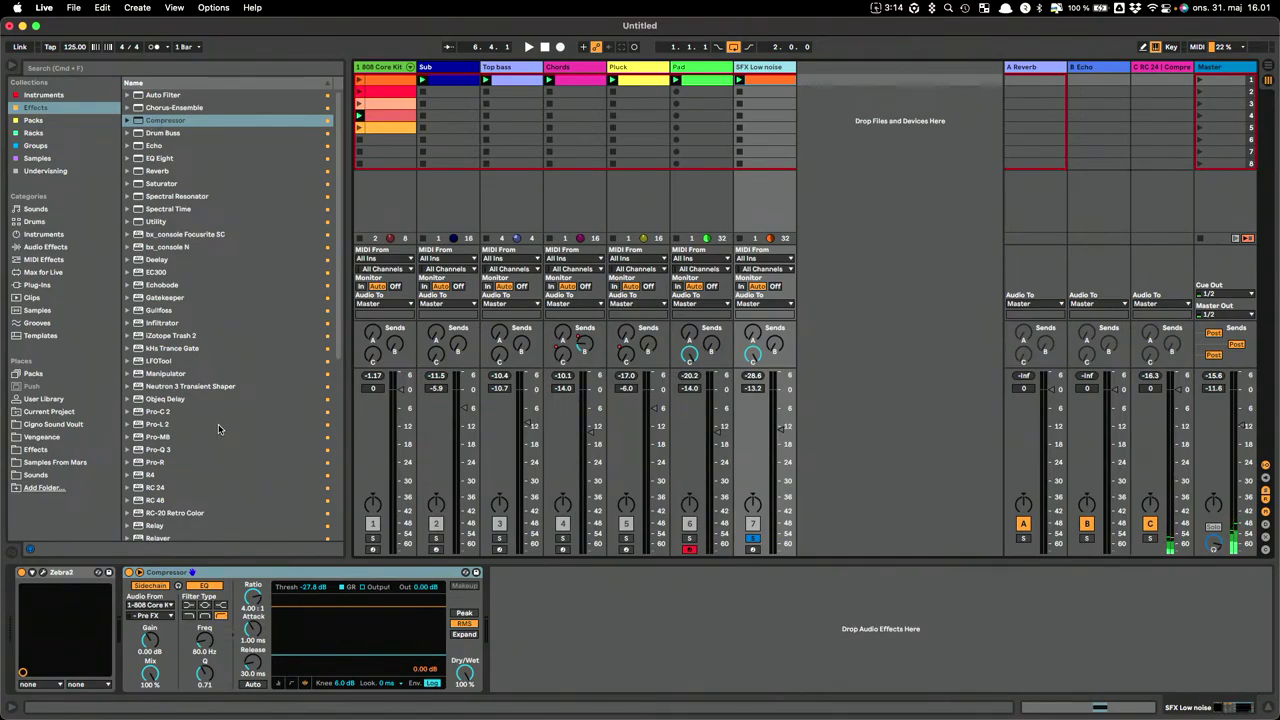
# Insert Pro-Q 3 on SFX Low noise with a 12 dB/oct low cut at about 296 Hz, close its window and unsolo the track.
pyautogui.scroll(-2, 218, 424)
pyautogui.moveTo(137, 430); pyautogui.dragTo(594, 666)
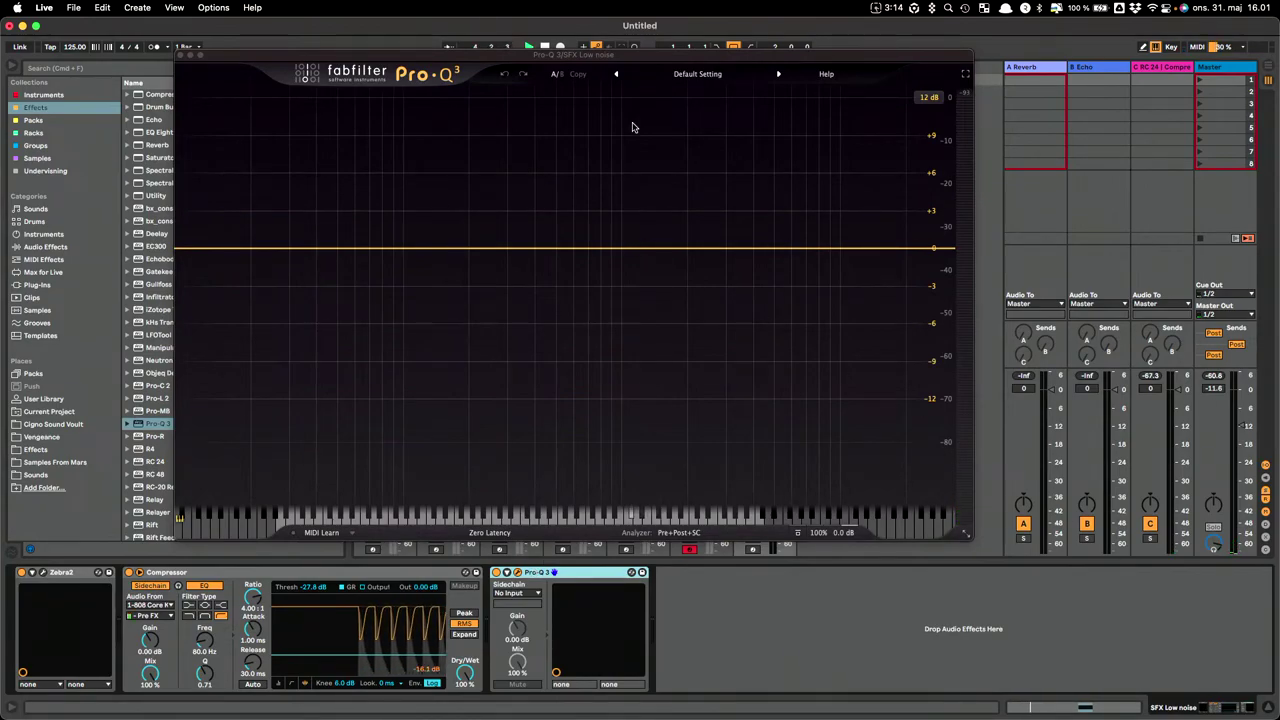
pyautogui.moveTo(710, 57); pyautogui.dragTo(865, 78)
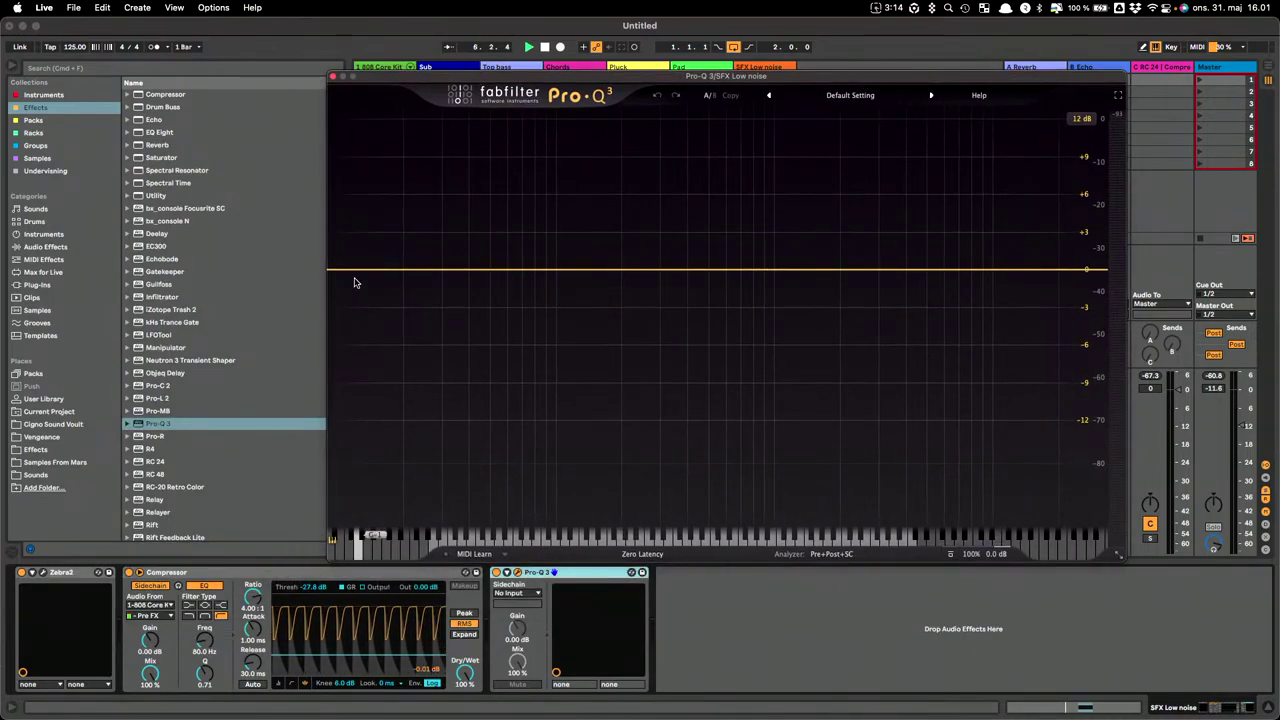
pyautogui.moveTo(350, 272); pyautogui.dragTo(657, 268)
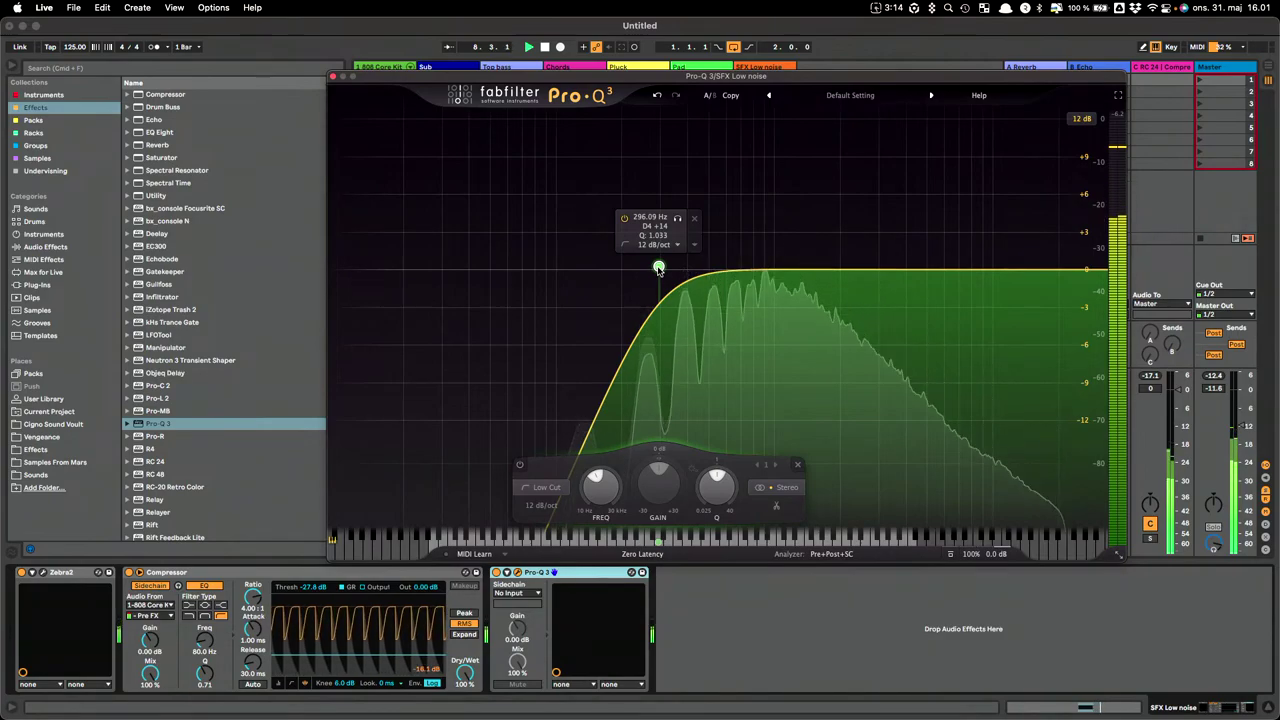
pyautogui.click(334, 77)
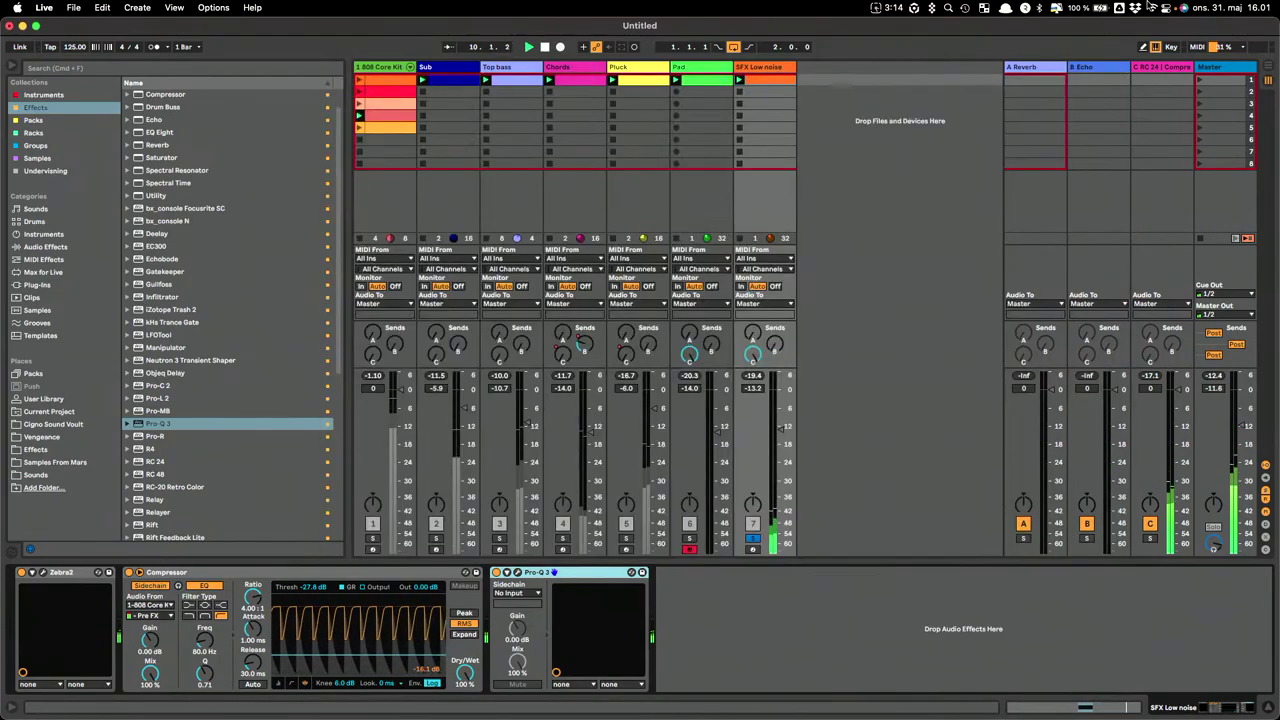
pyautogui.click(755, 540)
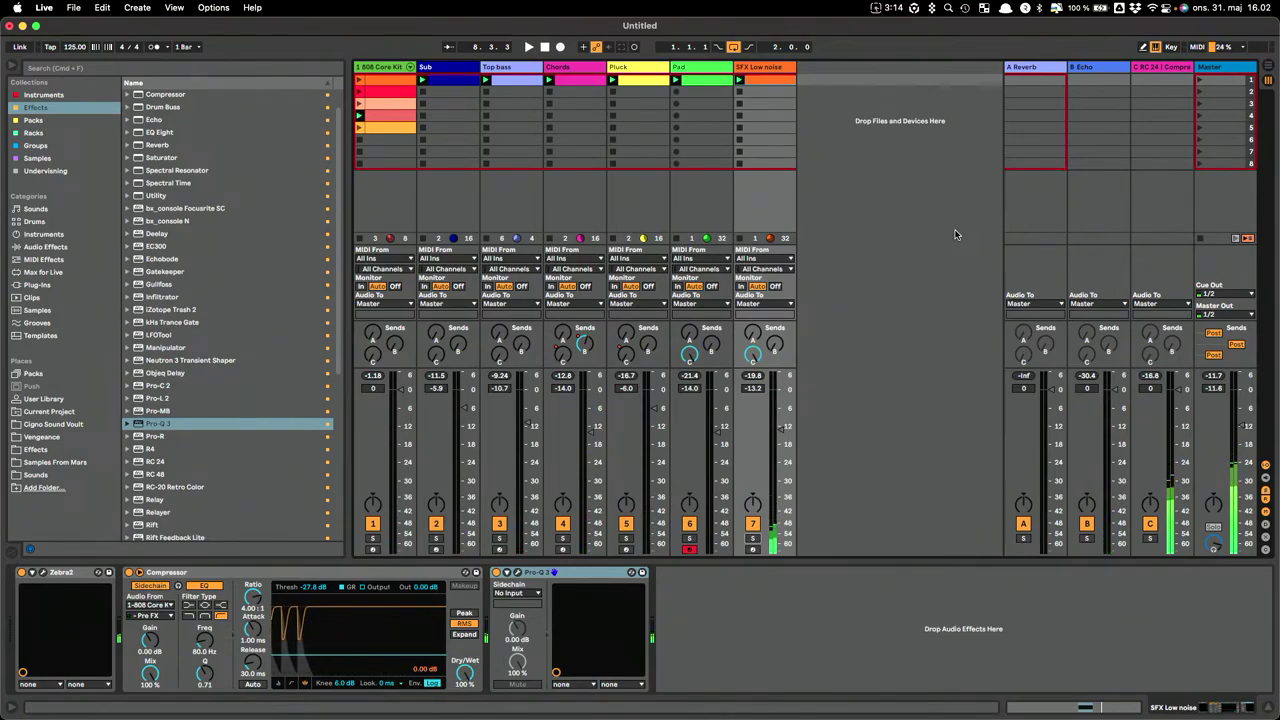
# Move all clips down so the block starts in scene 8, and stop all playing clips.
pyautogui.moveTo(796, 166); pyautogui.dragTo(457, 212)
pyautogui.click(765, 116)
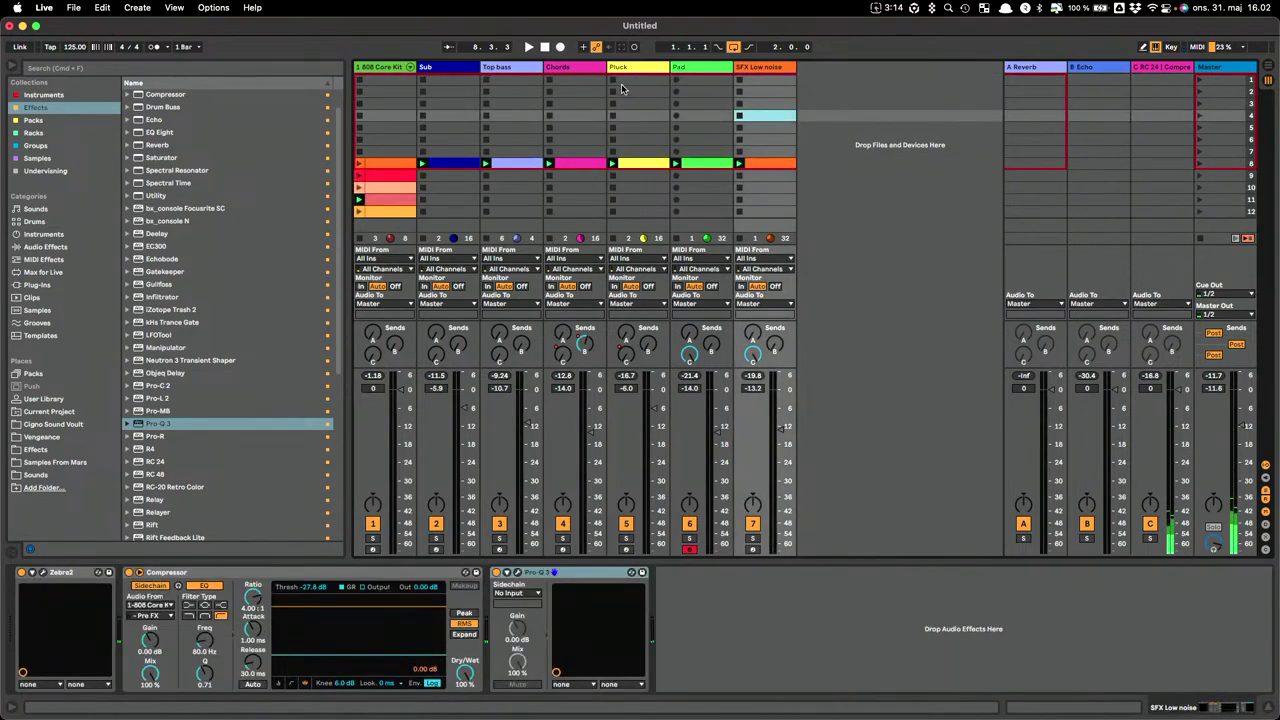
pyautogui.click(1247, 240)
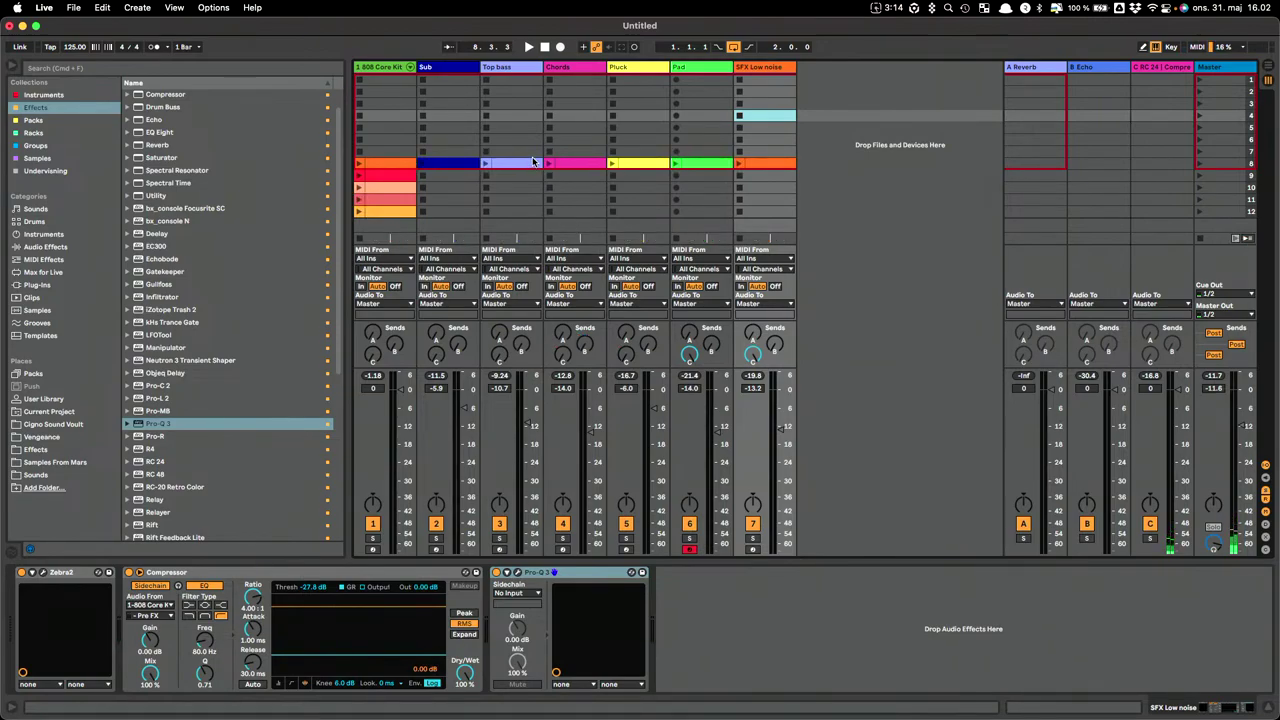
# Launch the Chords clip and the SFX Low noise clip in scene 8 to audition them together.
pyautogui.click(549, 165)
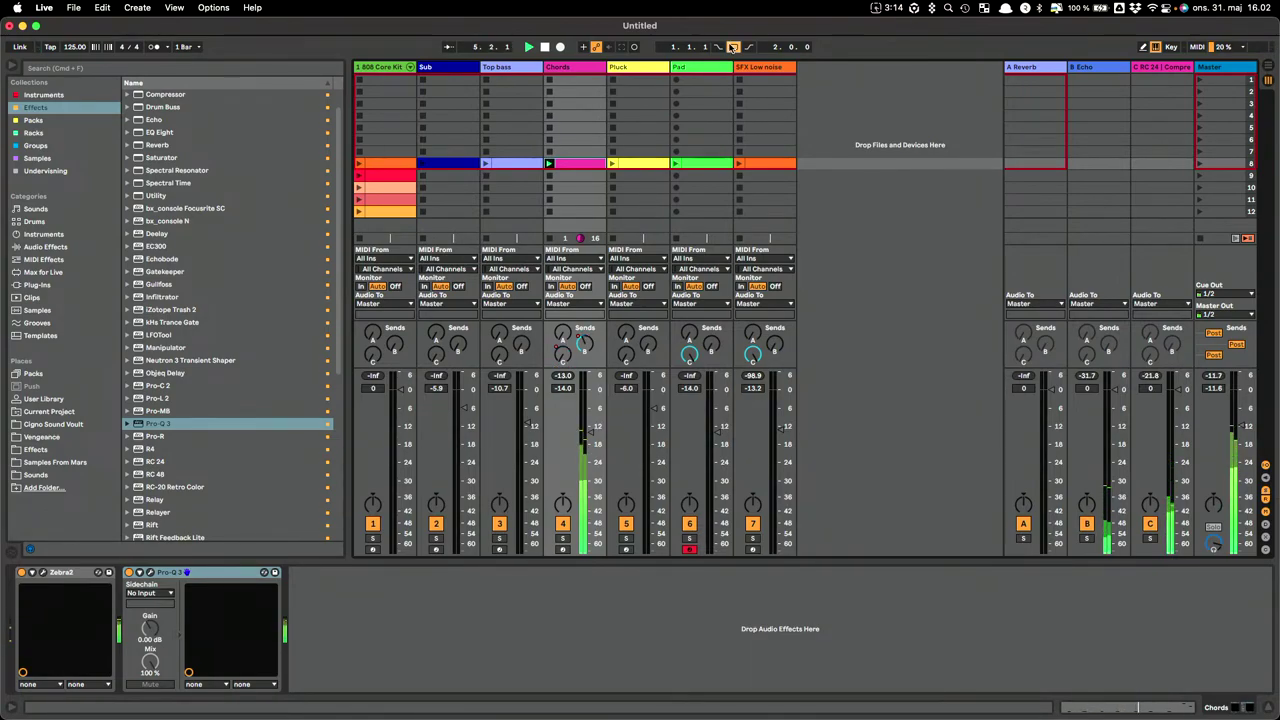
pyautogui.click(750, 67)
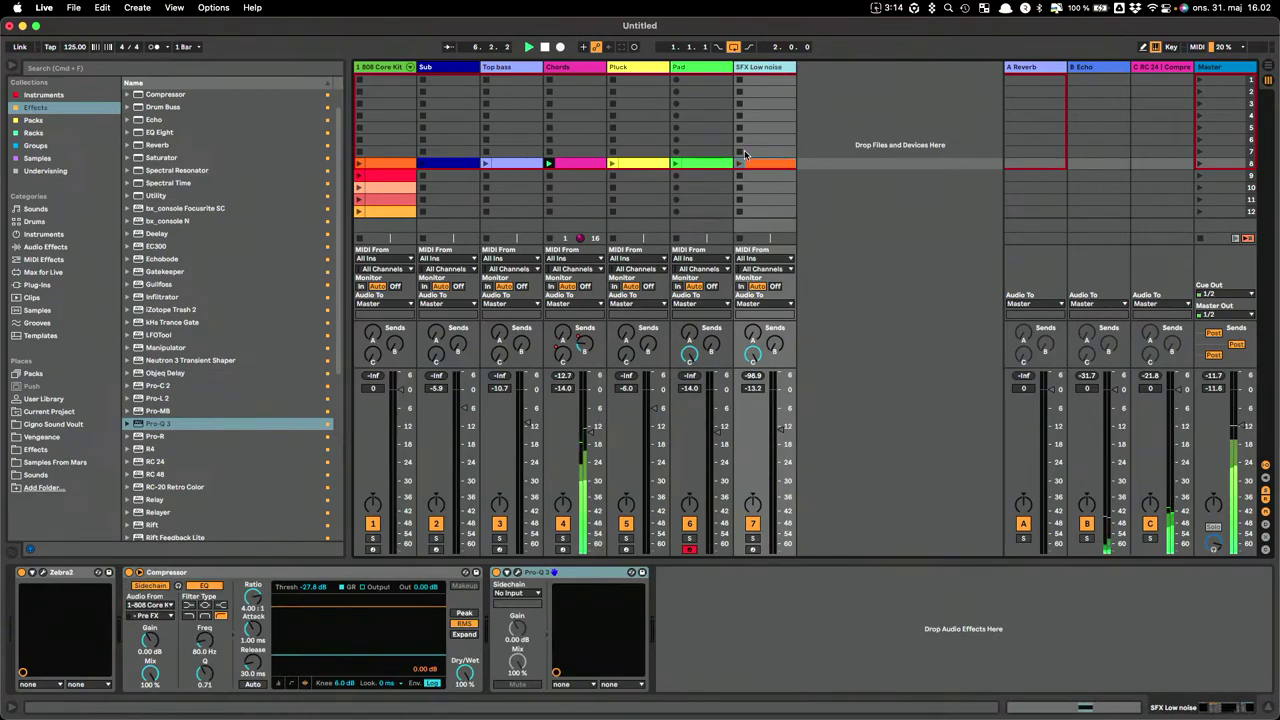
pyautogui.click(739, 164)
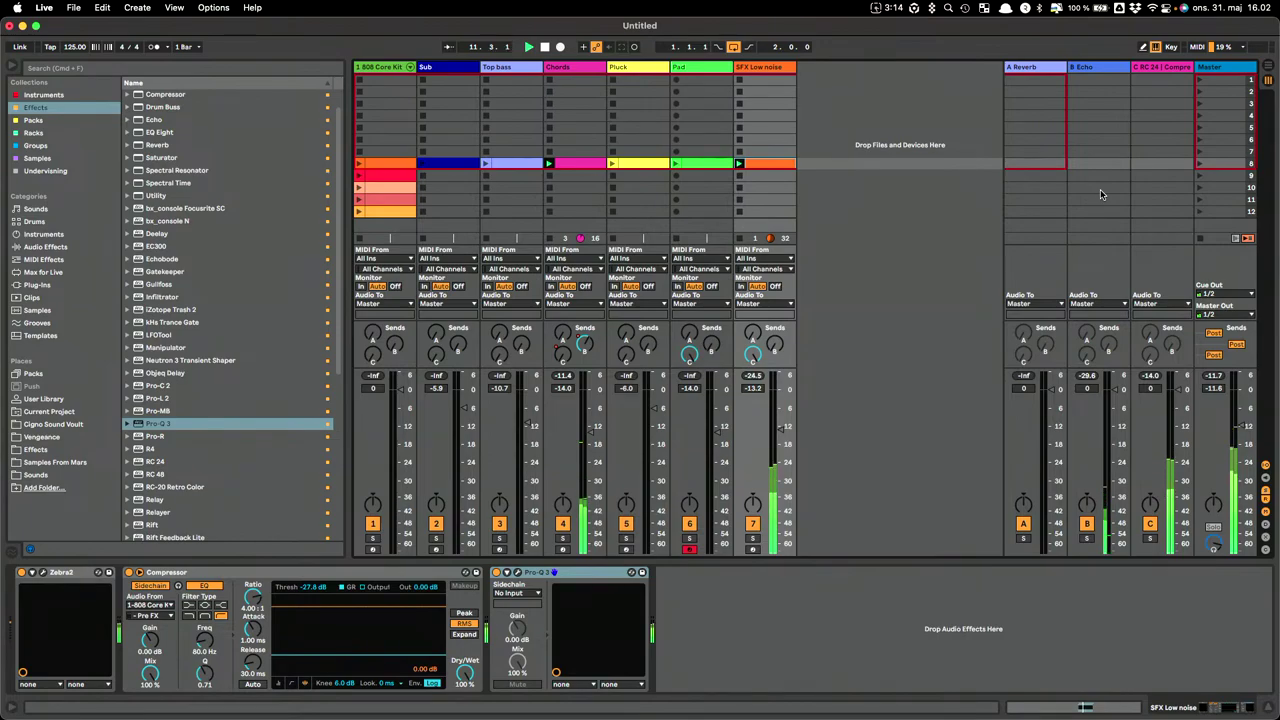
# Duplicate the 808 Core Kit clip in scene 12 into scene 13 and colour the copy yellow-green.
pyautogui.click(385, 212)
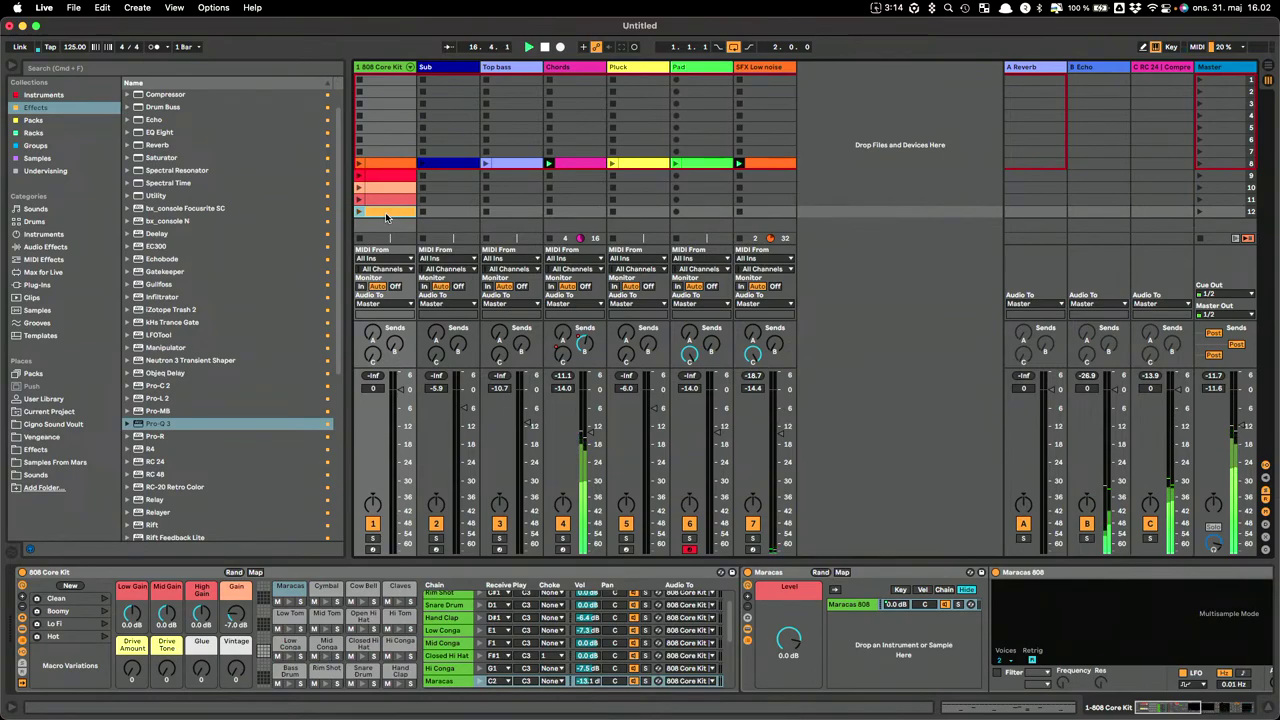
pyautogui.press('super+d')
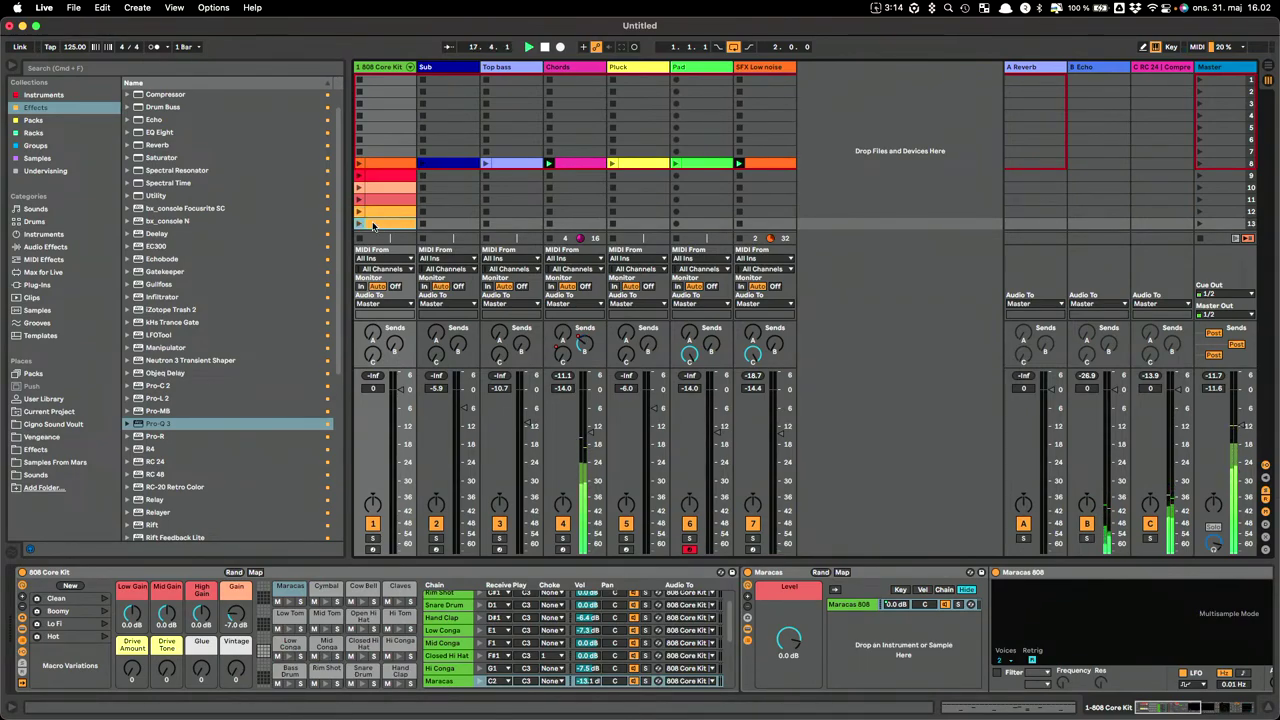
pyautogui.rightClick(373, 226)
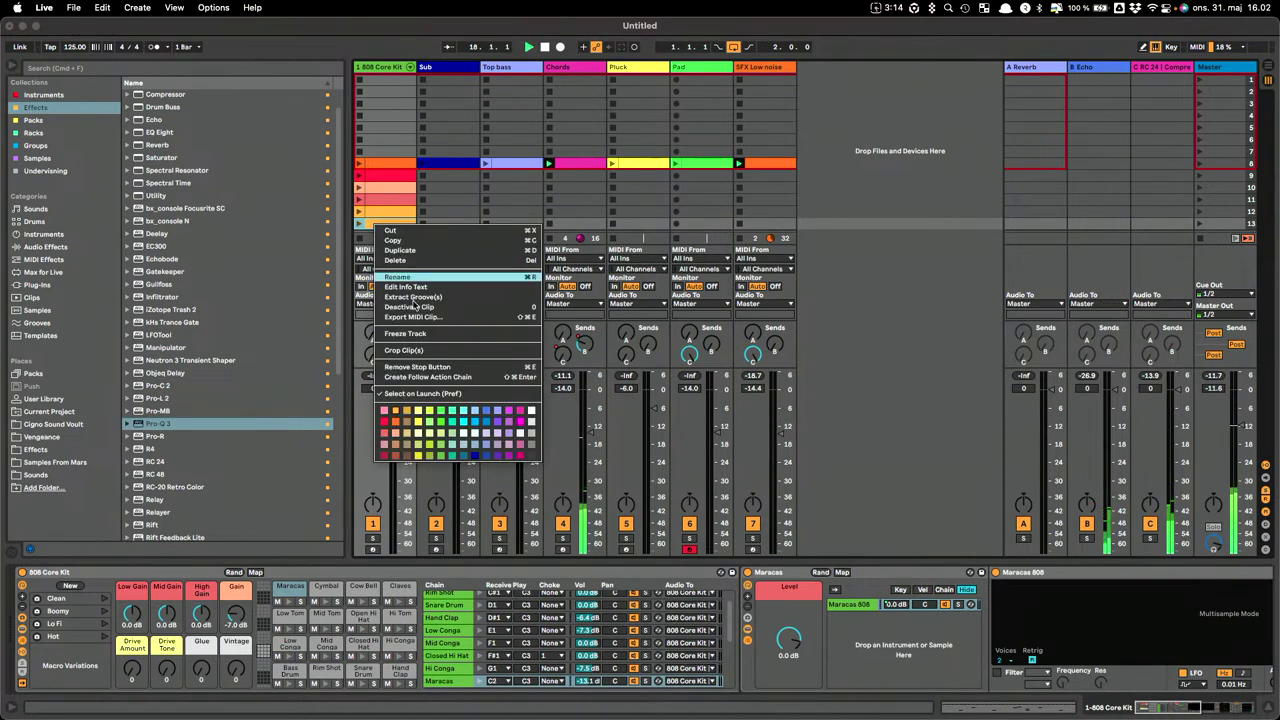
pyautogui.click(434, 411)
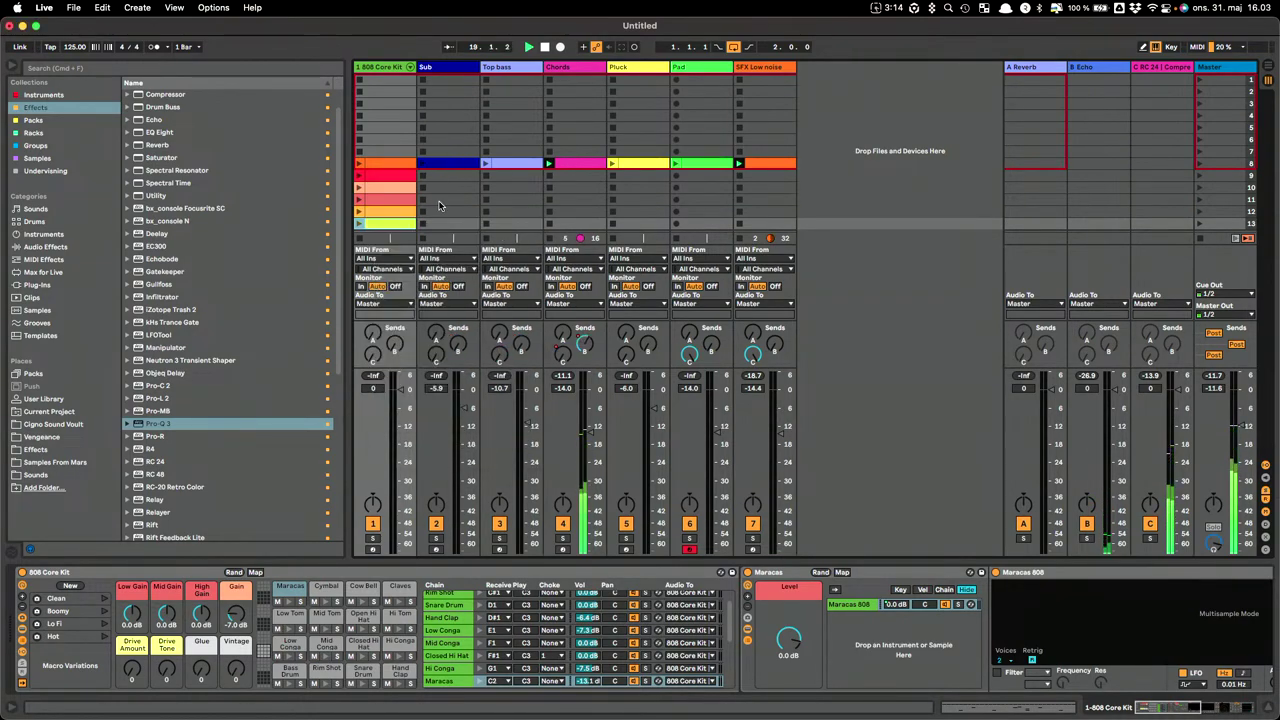
# Delete the hand clap, conga and low tom notes from the duplicated drum clip, keeping only the maracas, and launch it.
pyautogui.doubleClick(380, 227)
pyautogui.moveTo(308, 516); pyautogui.dragTo(305, 572)
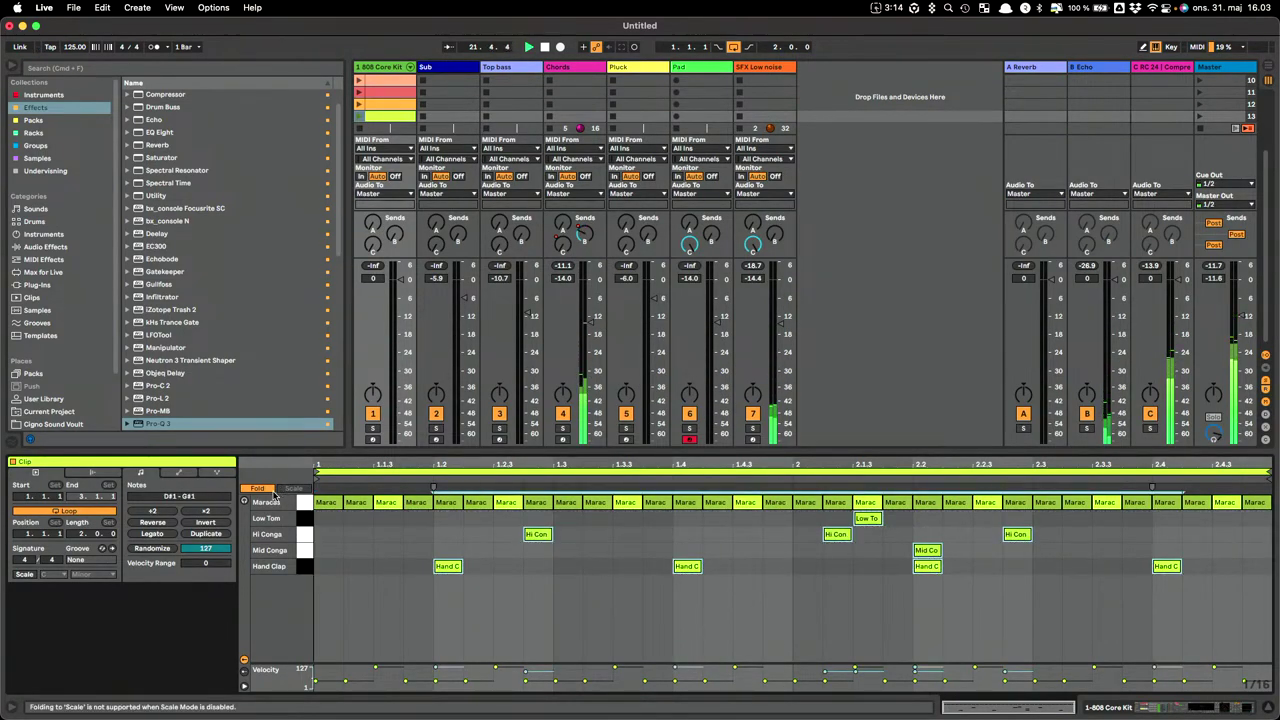
pyautogui.click(258, 488)
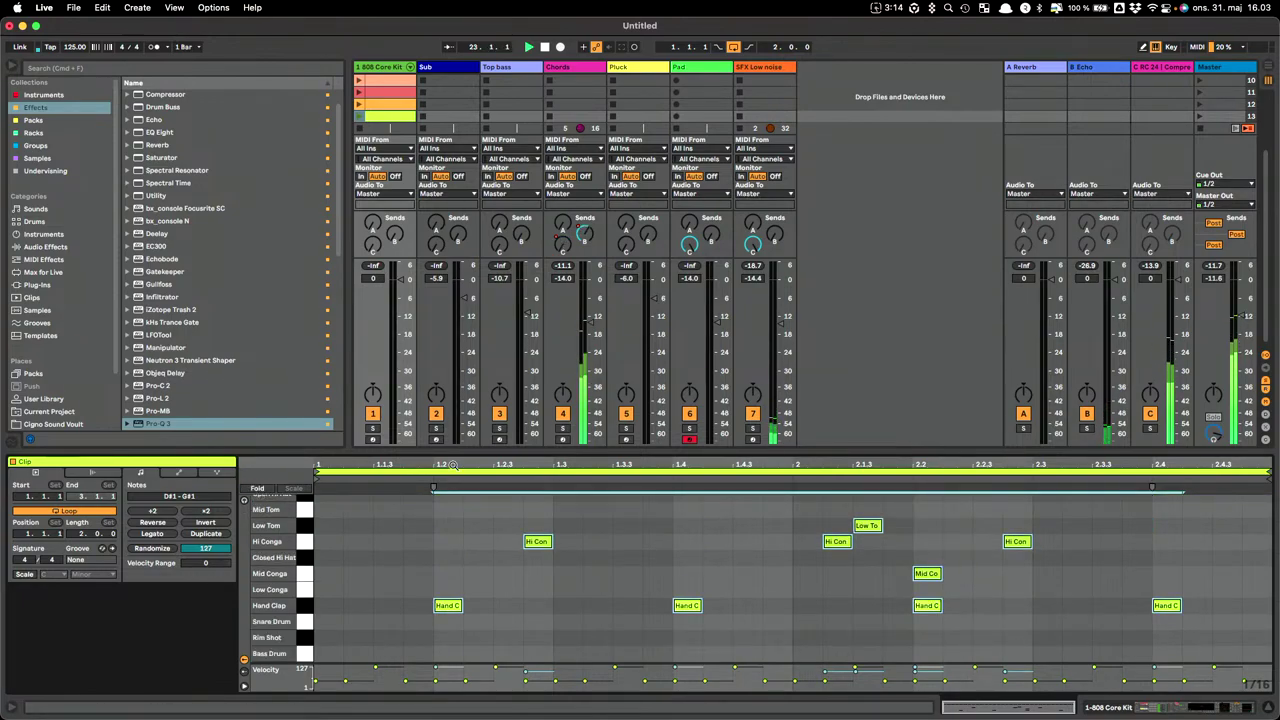
pyautogui.press('Delete')
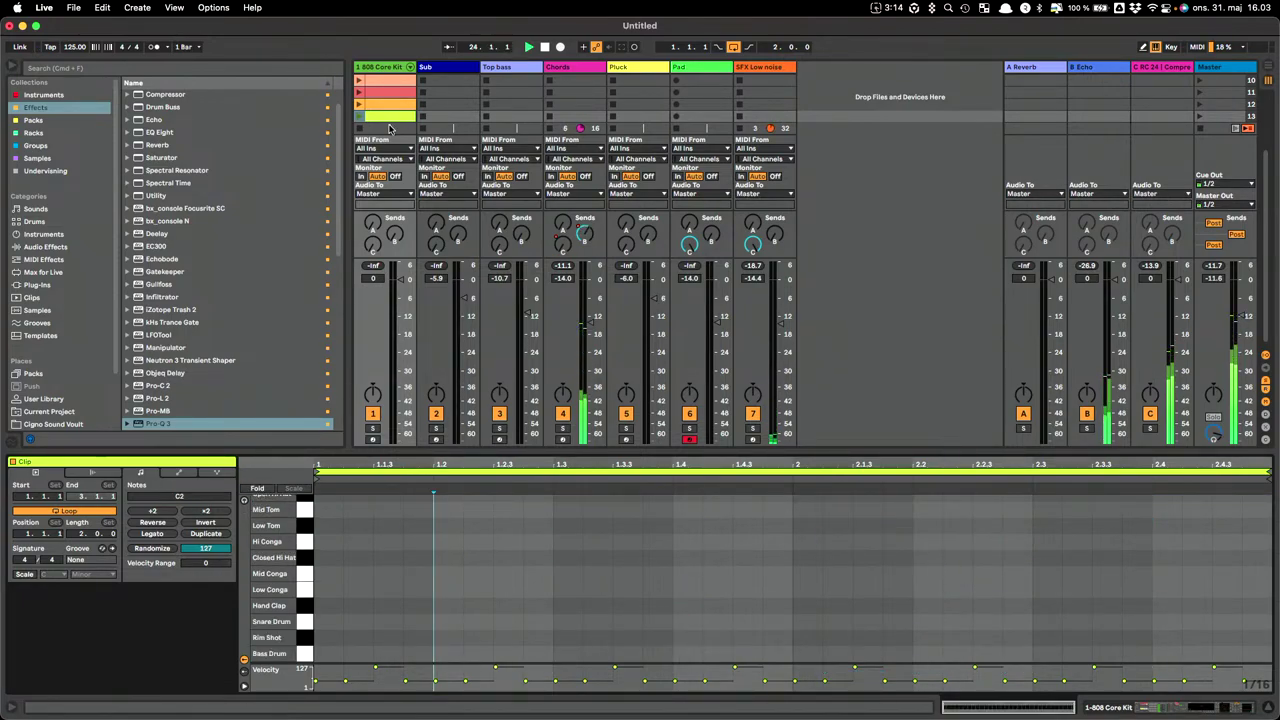
pyautogui.click(359, 118)
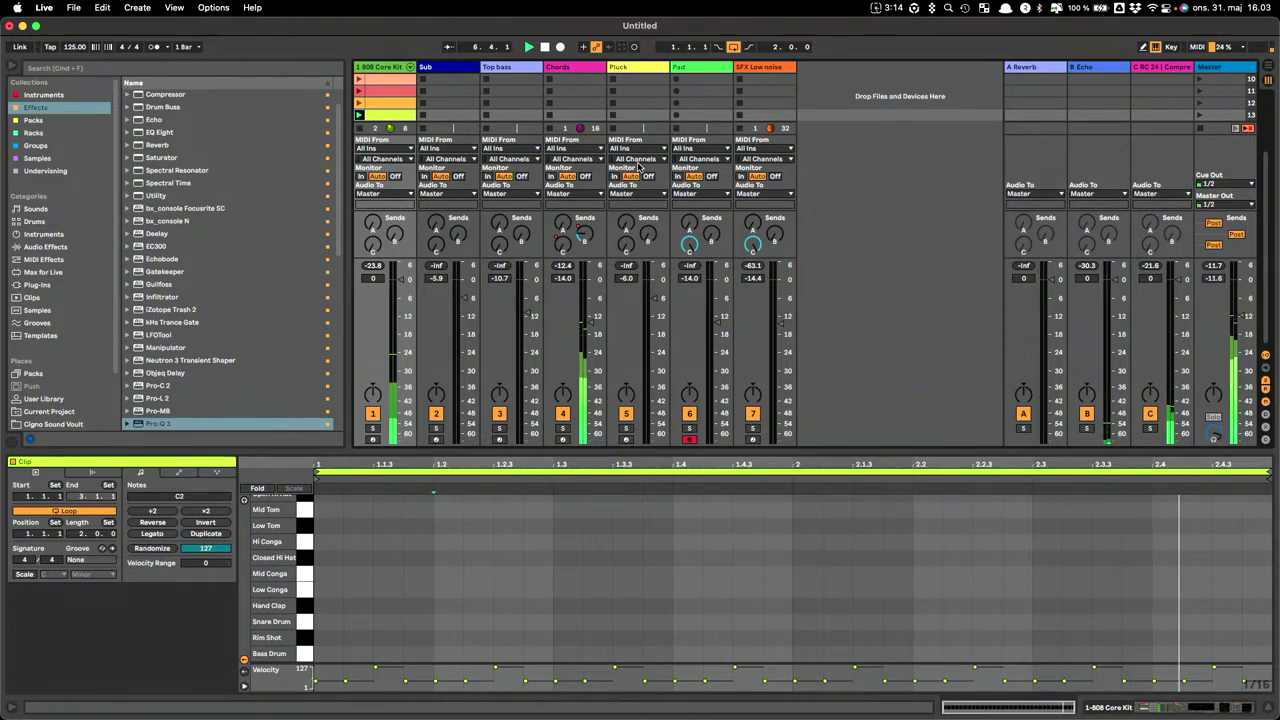
# Copy the maracas-only drum clip to scene 2 and the Chords clip to scene 1, shrinking the clip editor for room.
pyautogui.scroll(5, 576, 107)
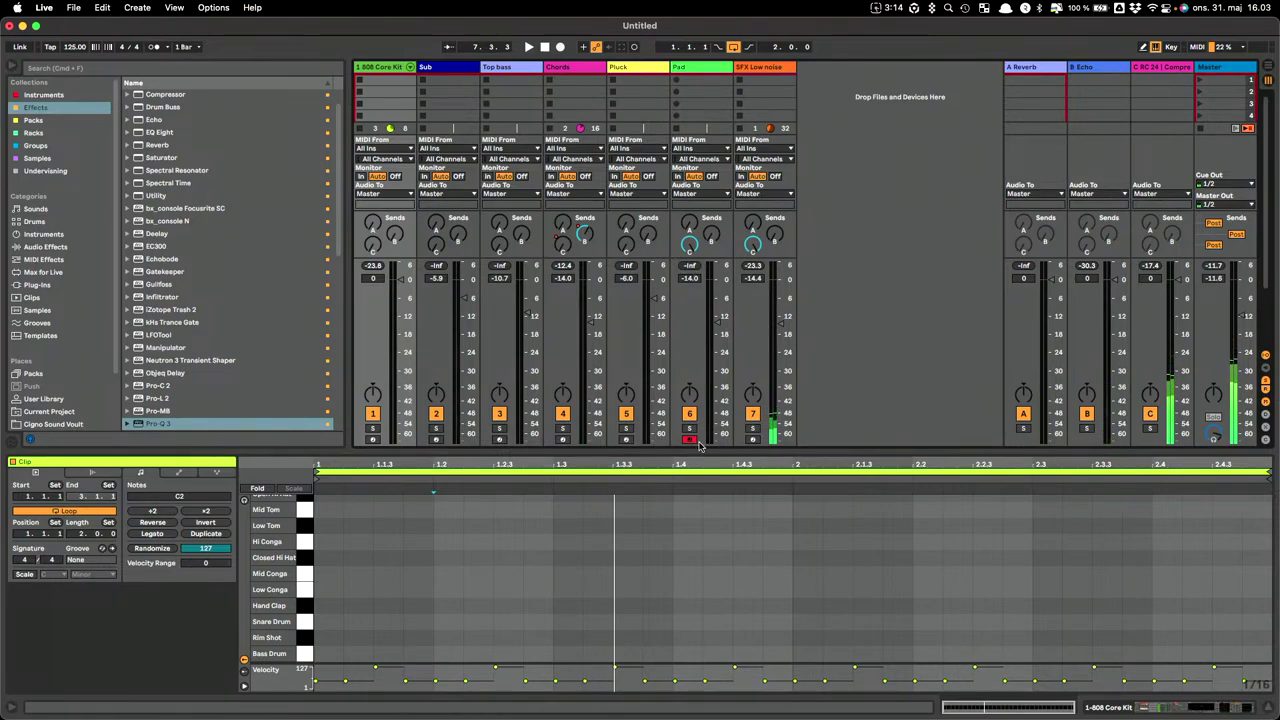
pyautogui.moveTo(703, 449); pyautogui.dragTo(703, 569)
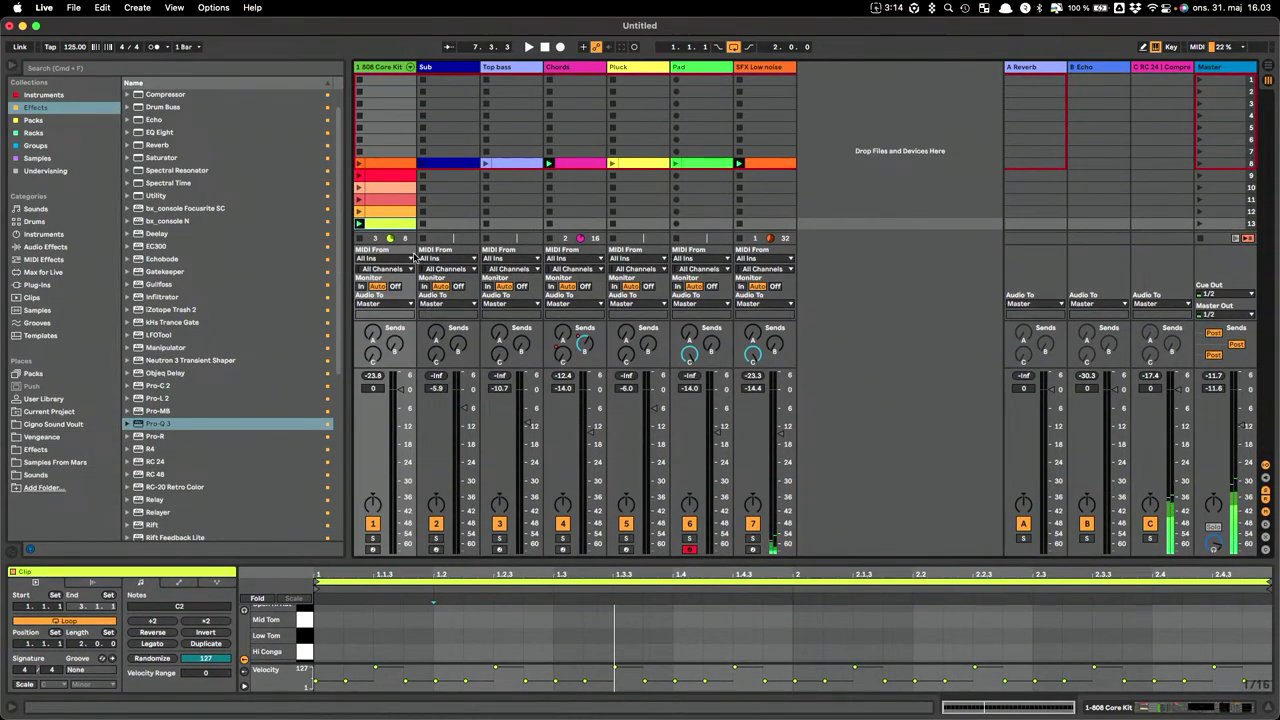
pyautogui.moveTo(392, 224); pyautogui.dragTo(398, 98)
pyautogui.moveTo(588, 166); pyautogui.dragTo(588, 82)
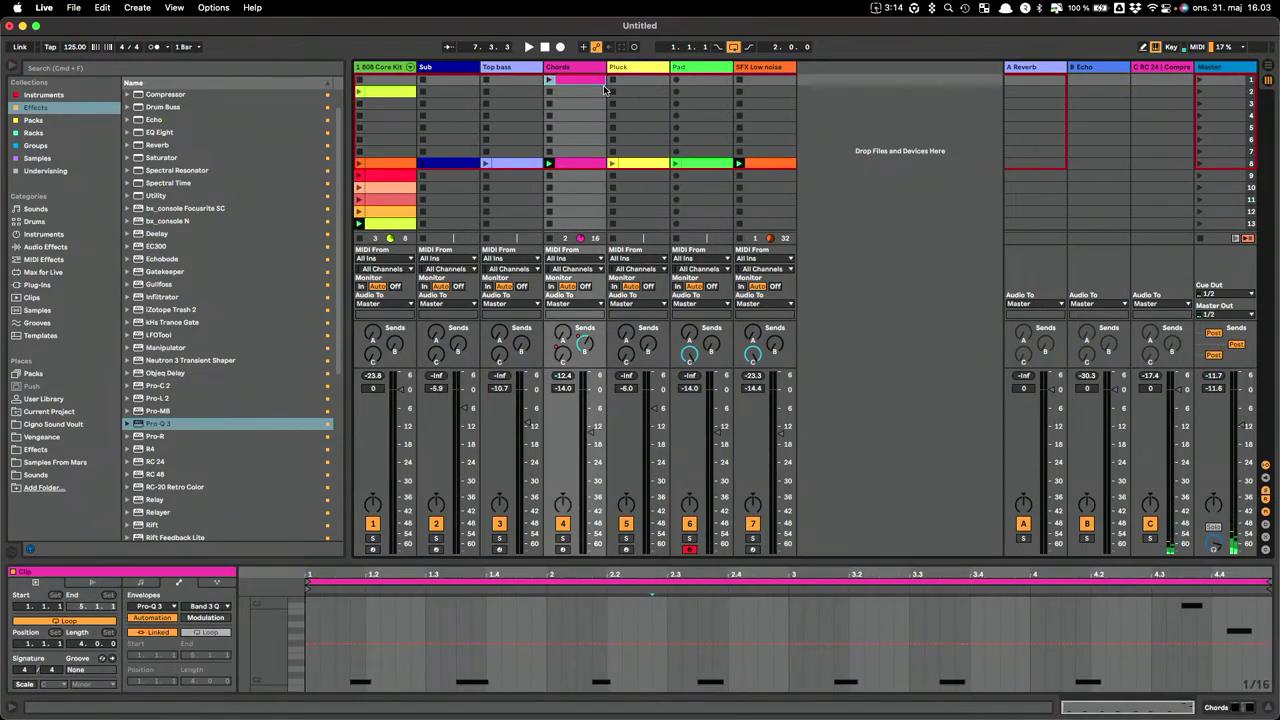
# Copy the SFX Low noise clip to scene 1, duplicate scene 1's Chords and SFX Low noise clips into scene 2, and launch both scenes.
pyautogui.moveTo(771, 158); pyautogui.dragTo(767, 86)
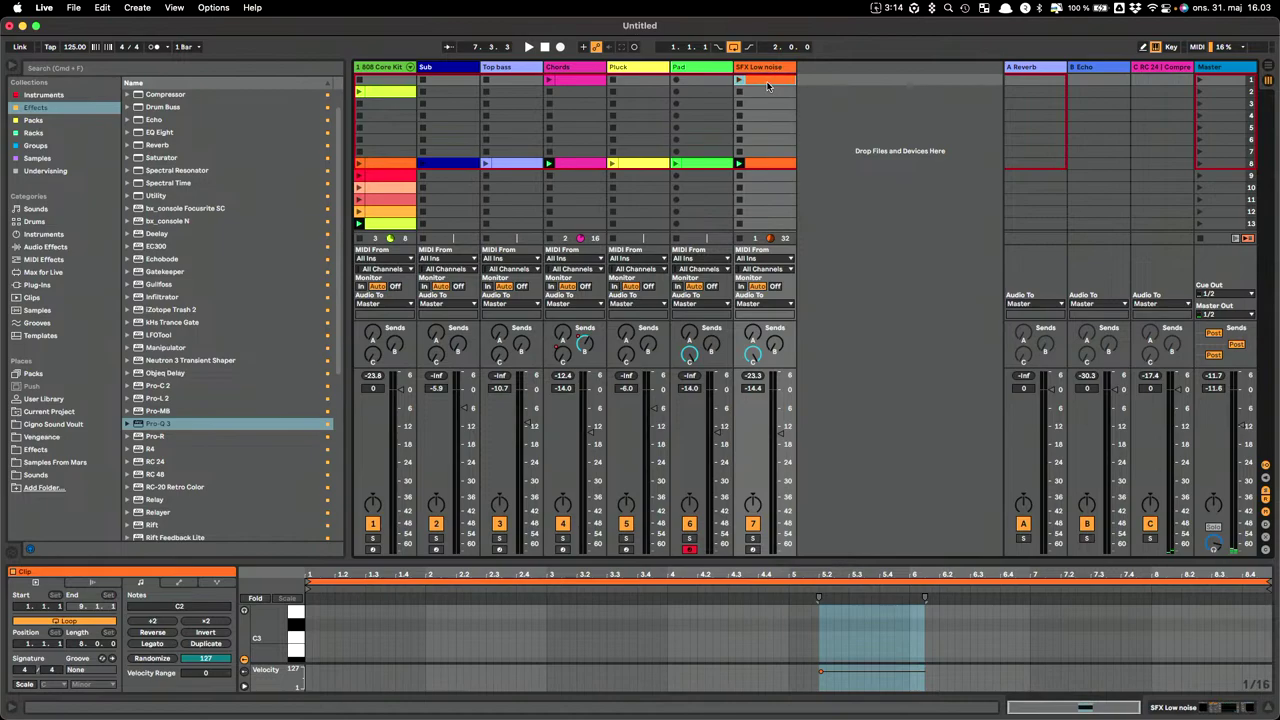
pyautogui.click(1201, 82)
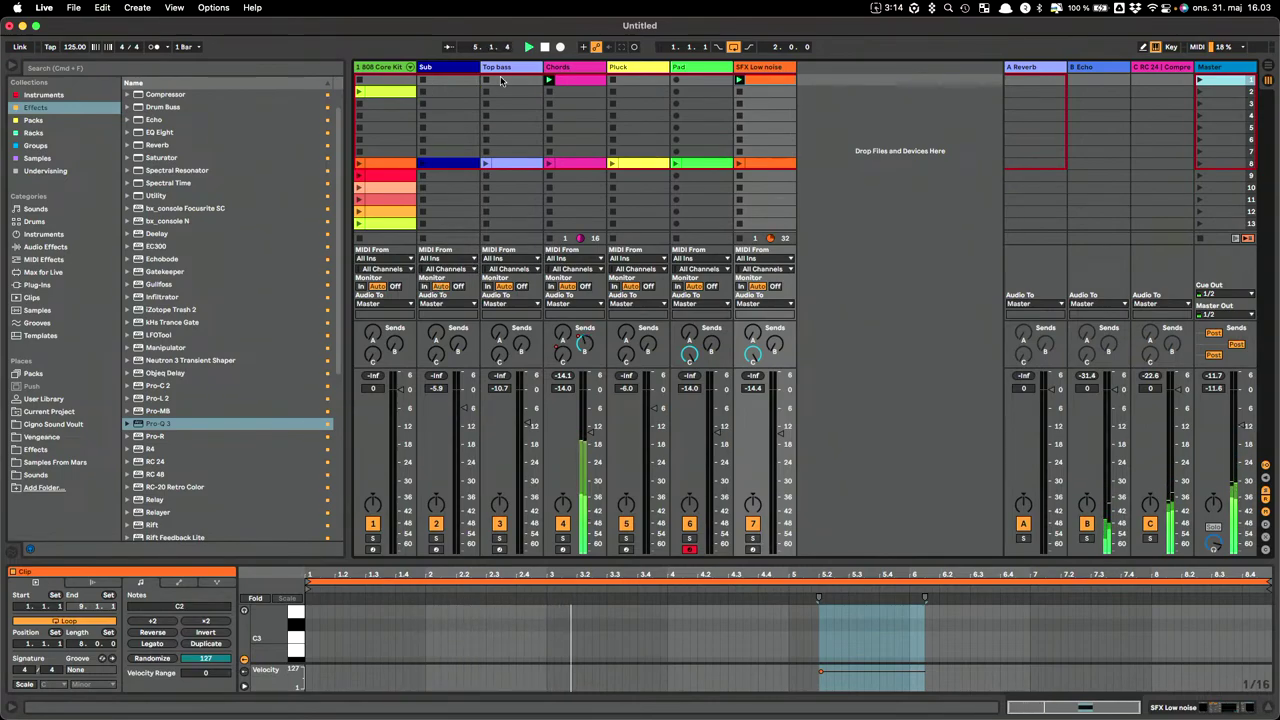
pyautogui.click(581, 80)
pyautogui.press('super+d')
pyautogui.click(768, 80)
pyautogui.press('super+d')
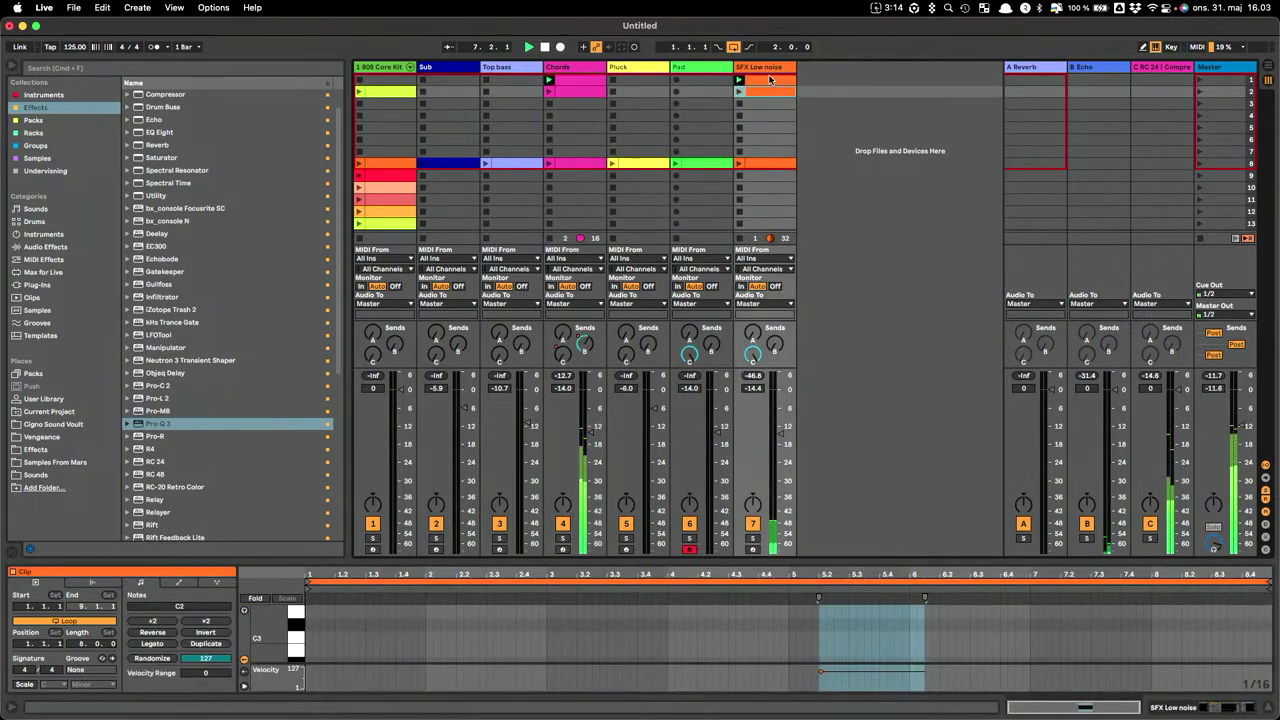
pyautogui.click(1200, 92)
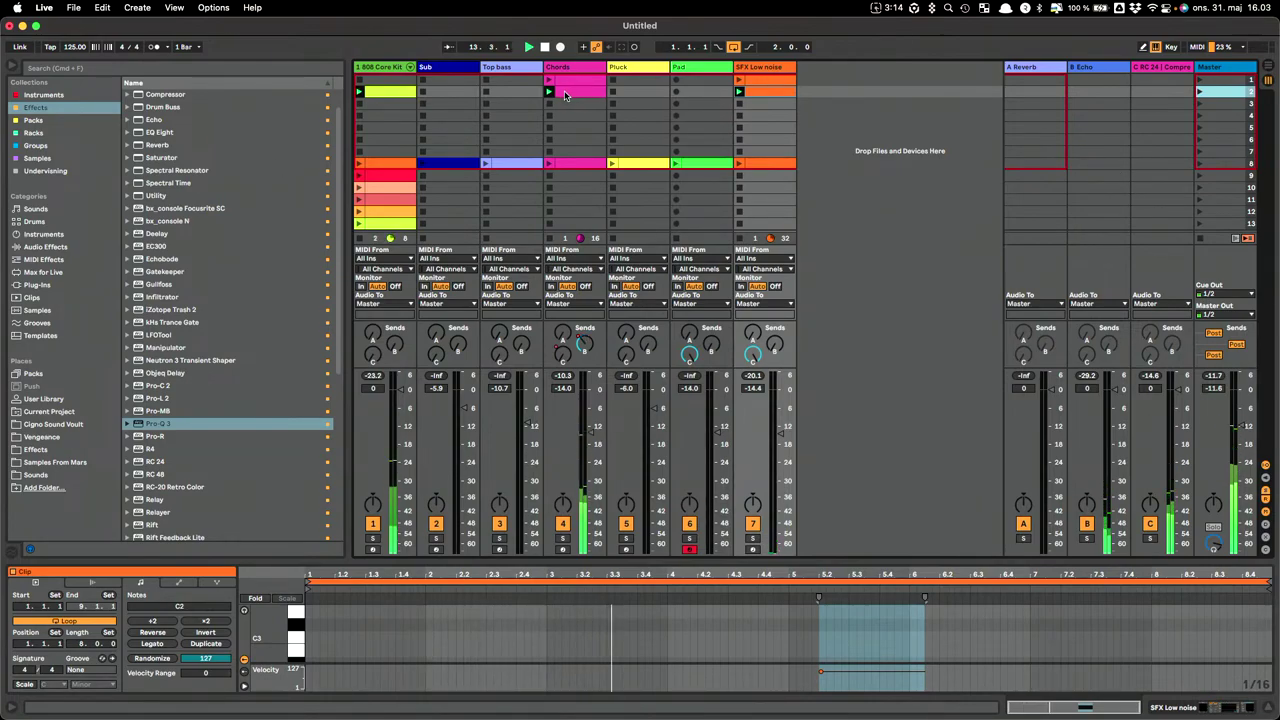
# Fill scene 3 with copies of the Top bass, maracas-only drum, Chords and SFX Low noise clips, and launch it.
pyautogui.moveTo(513, 163); pyautogui.dragTo(515, 110)
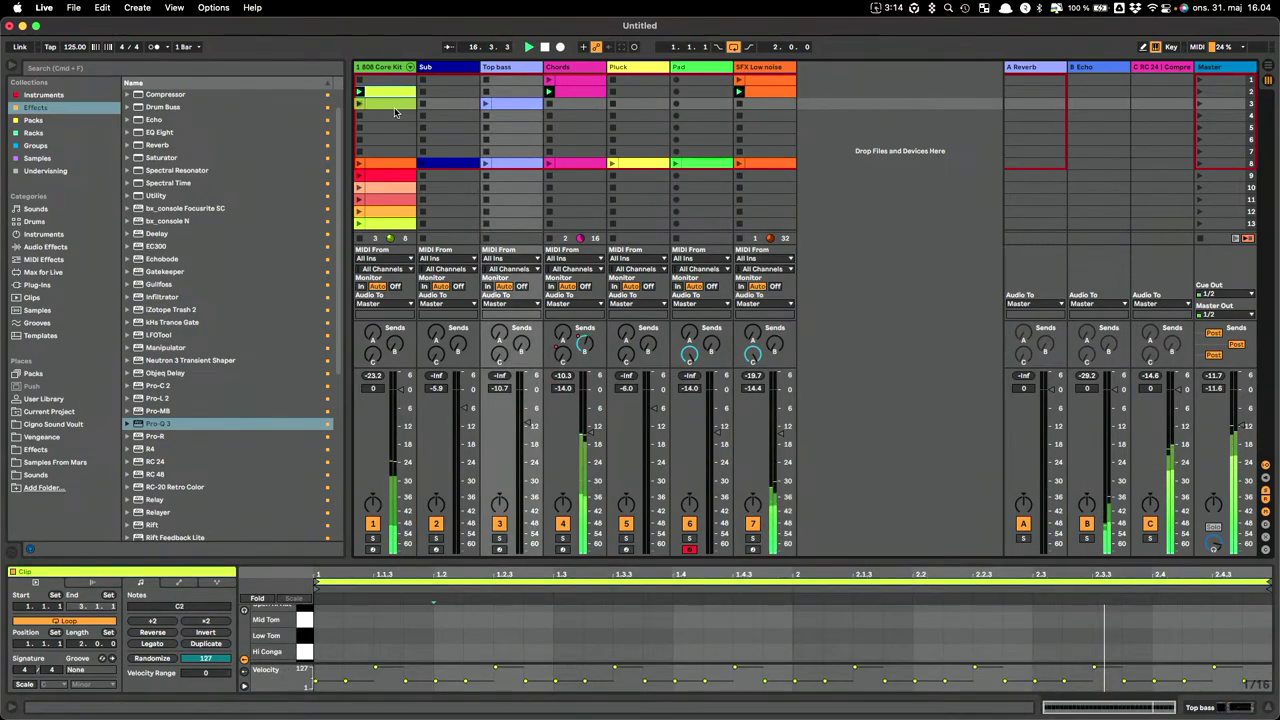
pyautogui.click(572, 93)
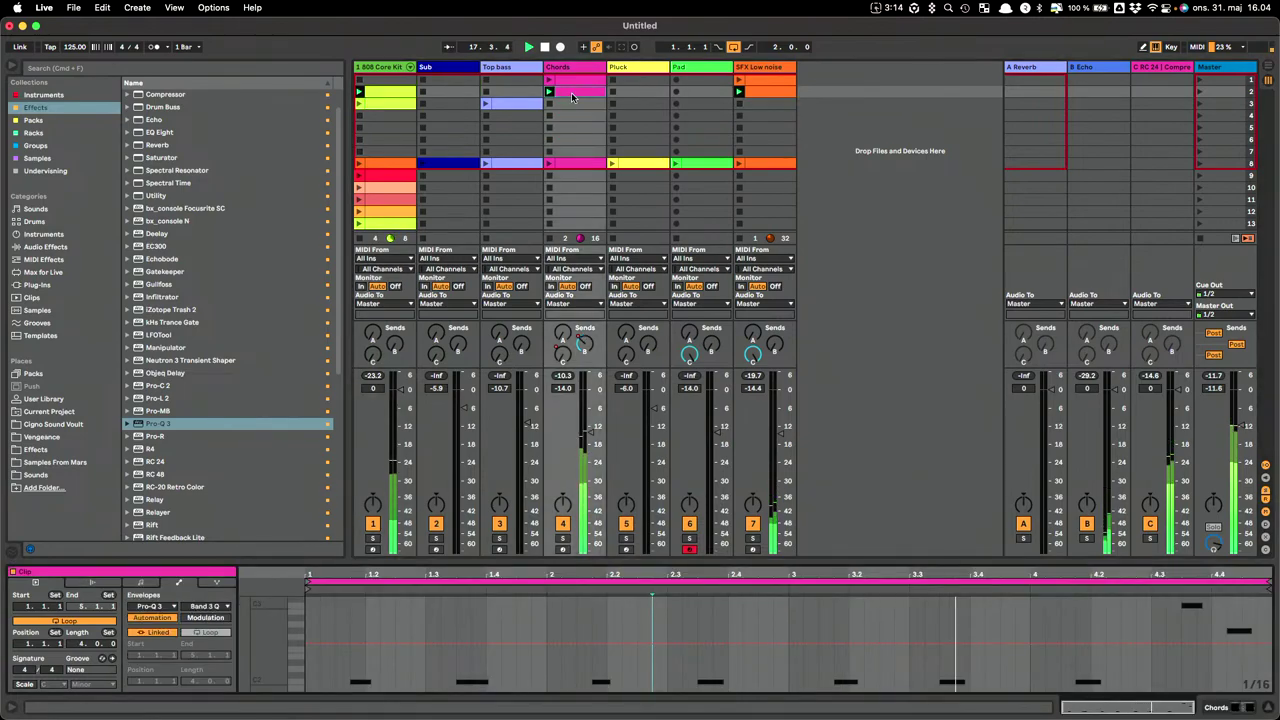
pyautogui.click(776, 94)
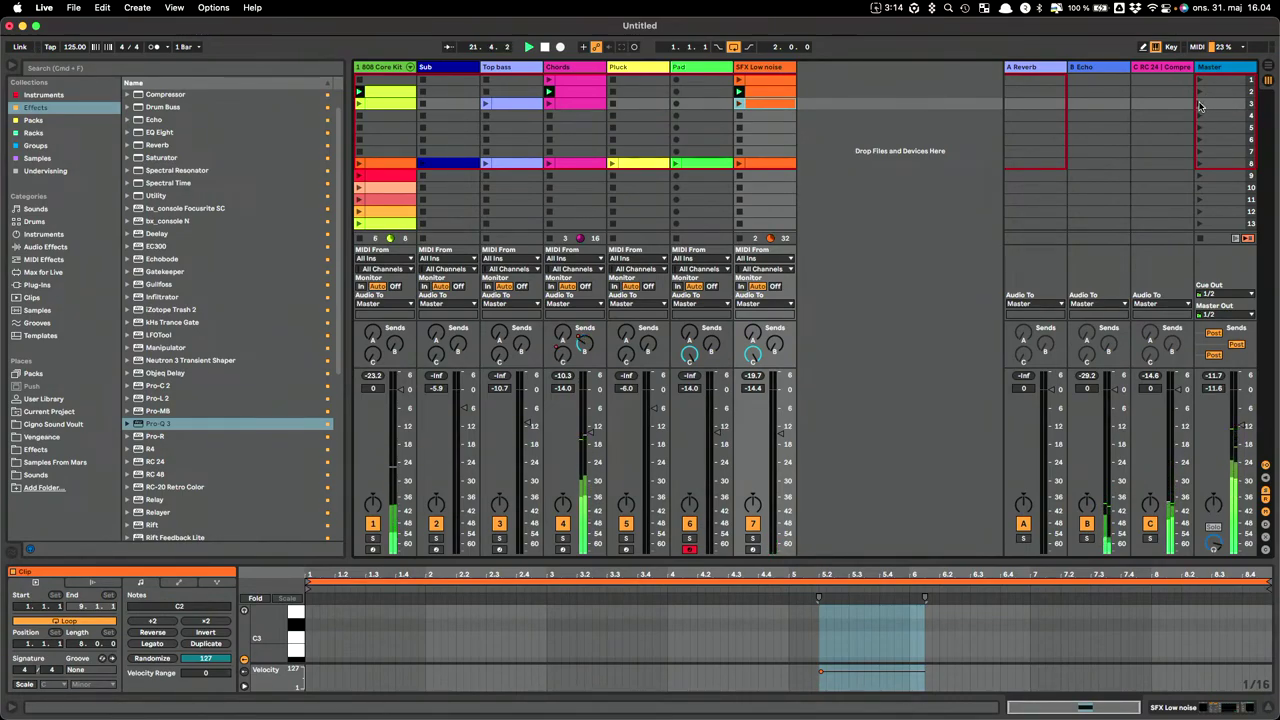
pyautogui.click(1200, 104)
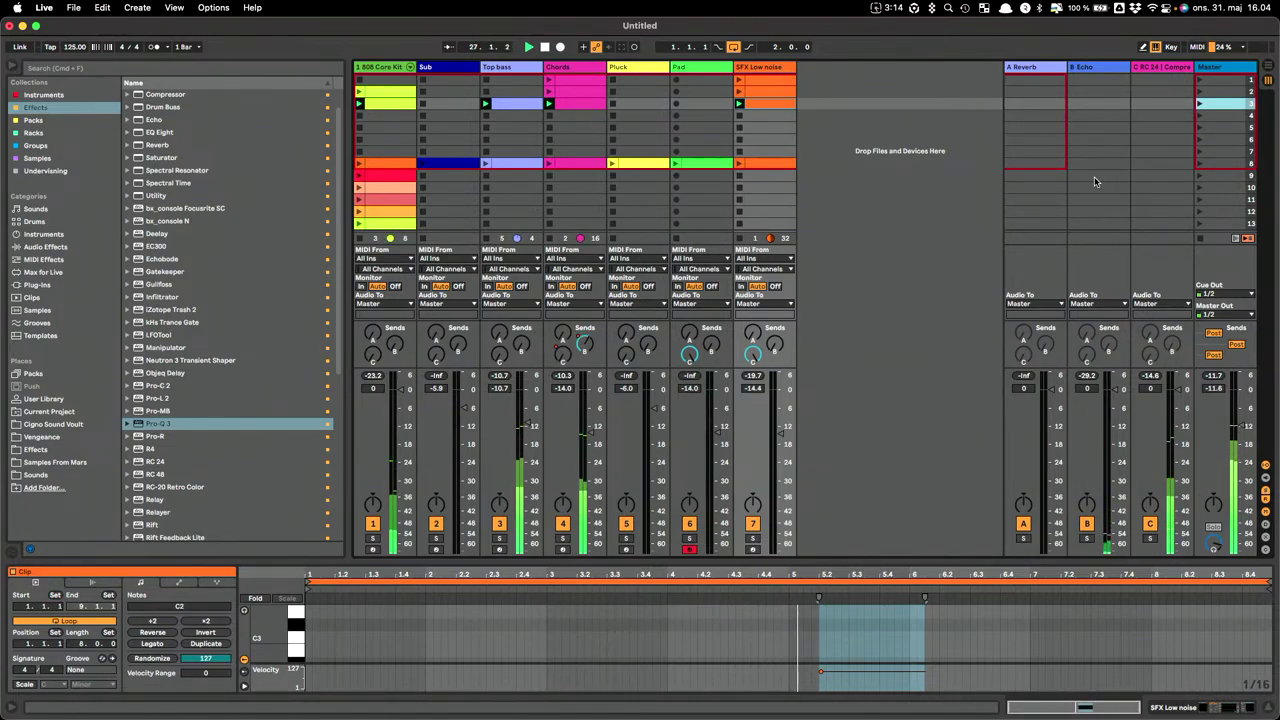
pyautogui.press('Tab')
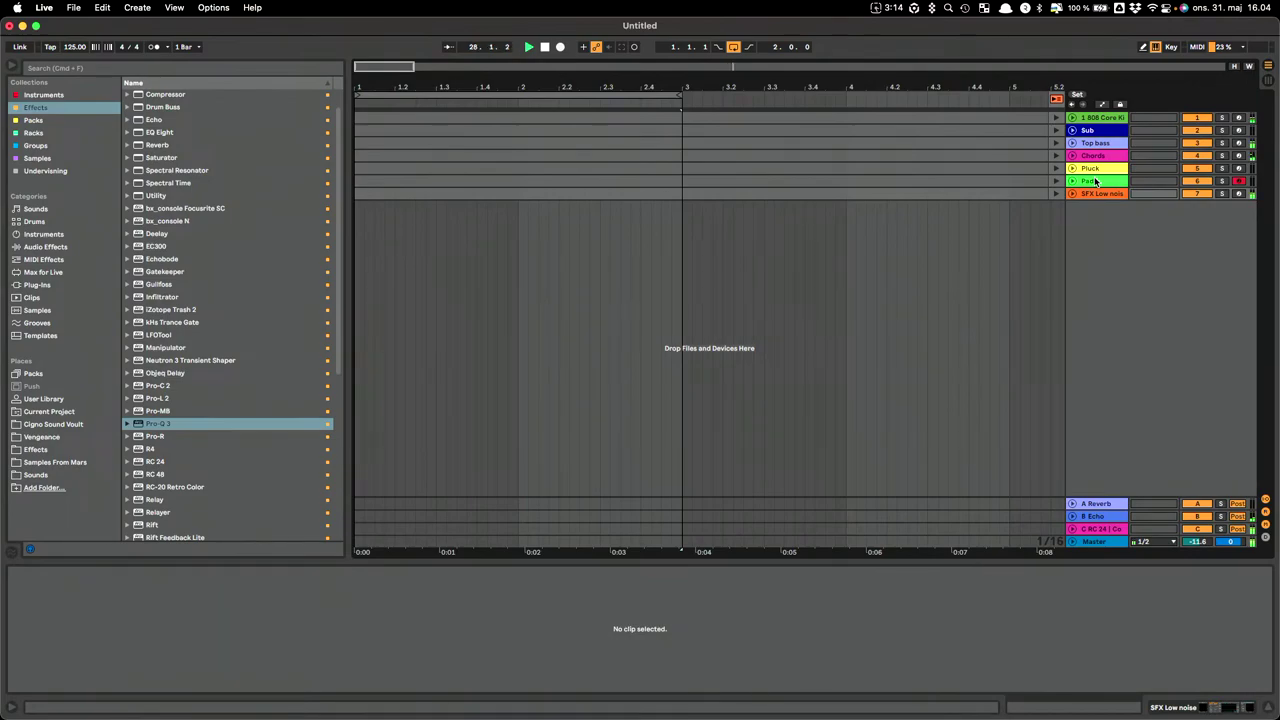
pyautogui.press('Tab')
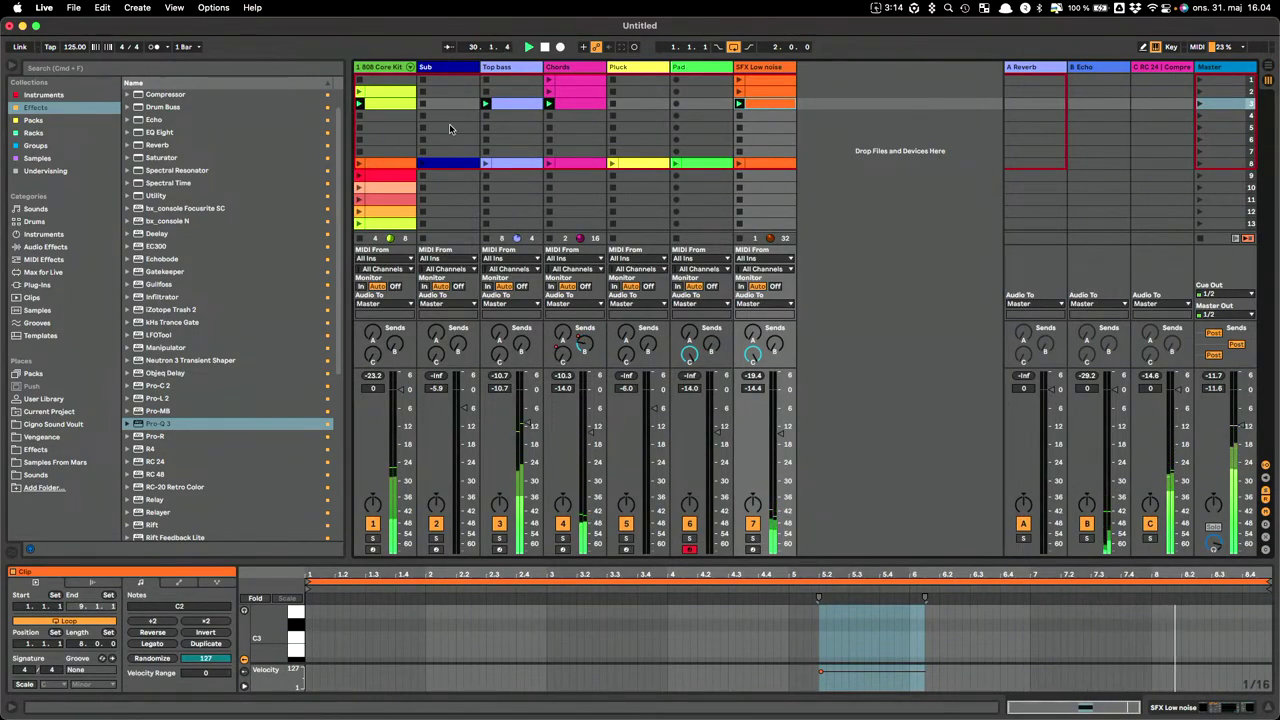
# Copy the maracas-only drum clip to scene 4 and the orange drum, Sub and Top bass clips to scene 5, launching both scenes in turn.
pyautogui.click(396, 117)
pyautogui.moveTo(396, 120); pyautogui.dragTo(396, 119)
pyautogui.moveTo(393, 168); pyautogui.dragTo(446, 127)
pyautogui.moveTo(528, 167); pyautogui.dragTo(525, 129)
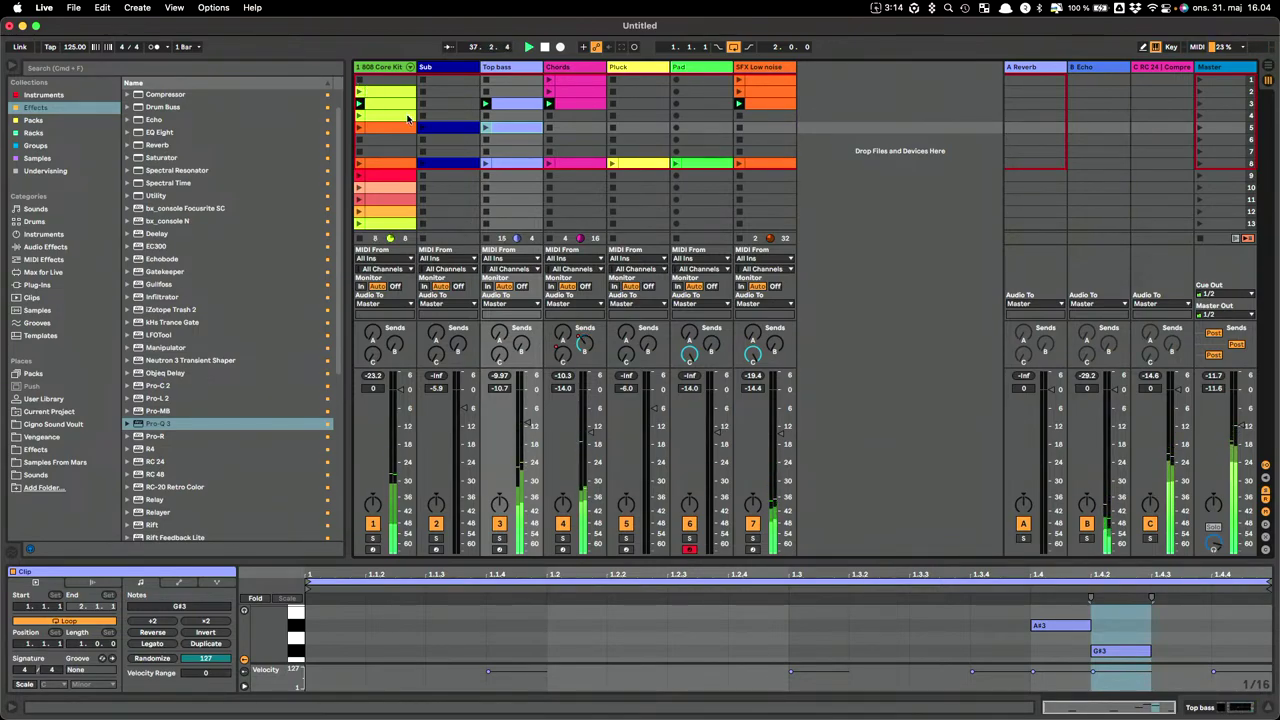
pyautogui.click(1202, 115)
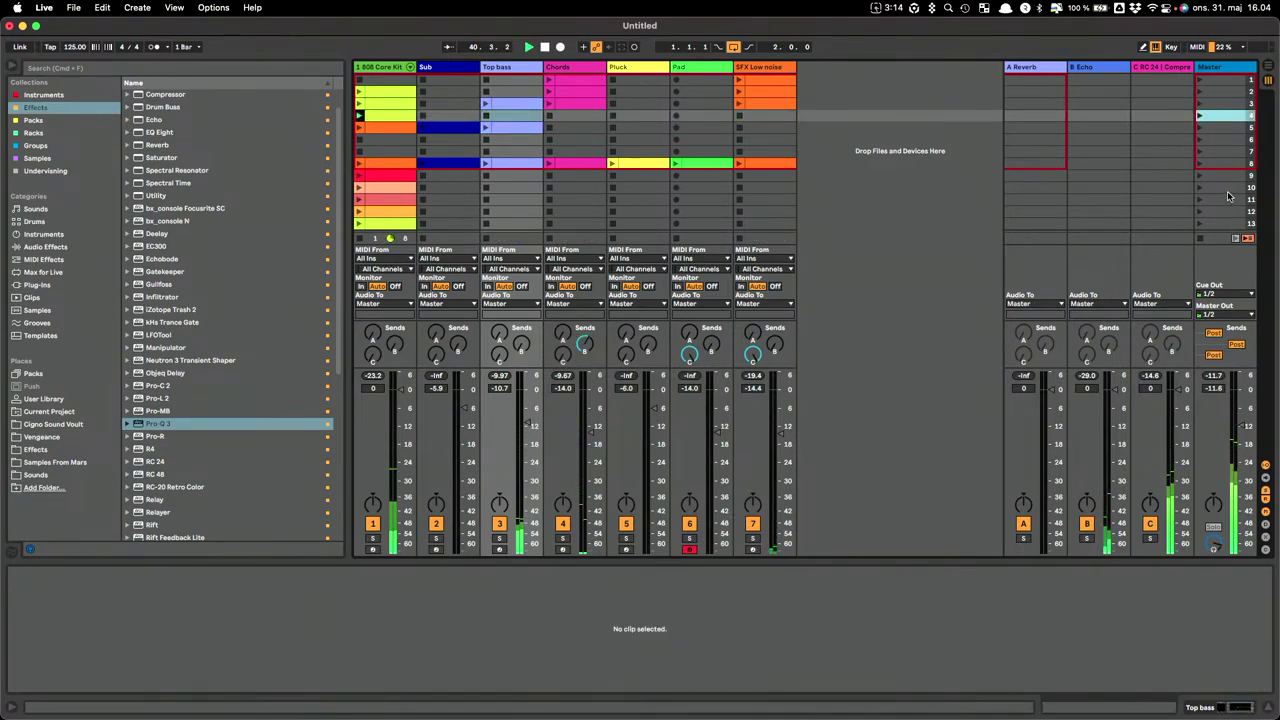
pyautogui.click(1200, 128)
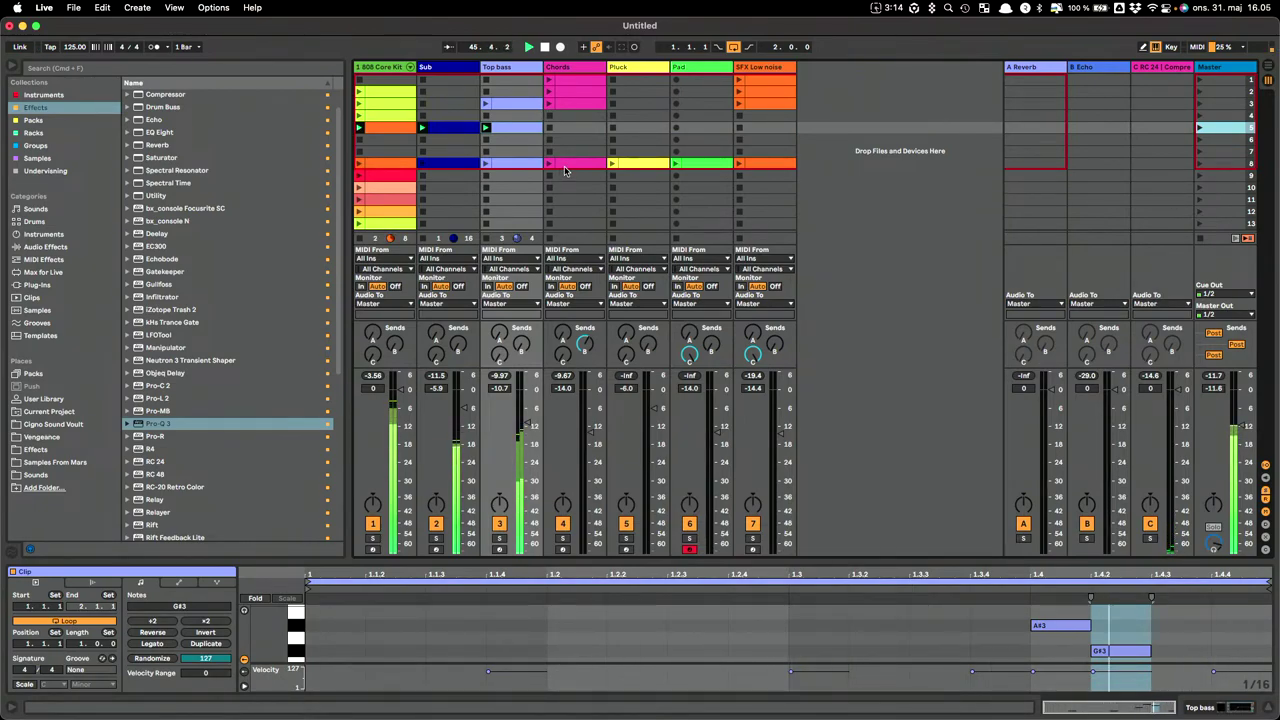
# Build scene 6 from copies of the Chords, drum, Sub and Top bass clips, launch it, and replace its drum clip with scene 9's red one.
pyautogui.moveTo(568, 165); pyautogui.dragTo(570, 142)
pyautogui.click(514, 131)
pyautogui.keyDown('shift'); pyautogui.click(390, 129); pyautogui.keyUp('shift')
pyautogui.moveTo(390, 129); pyautogui.dragTo(394, 141)
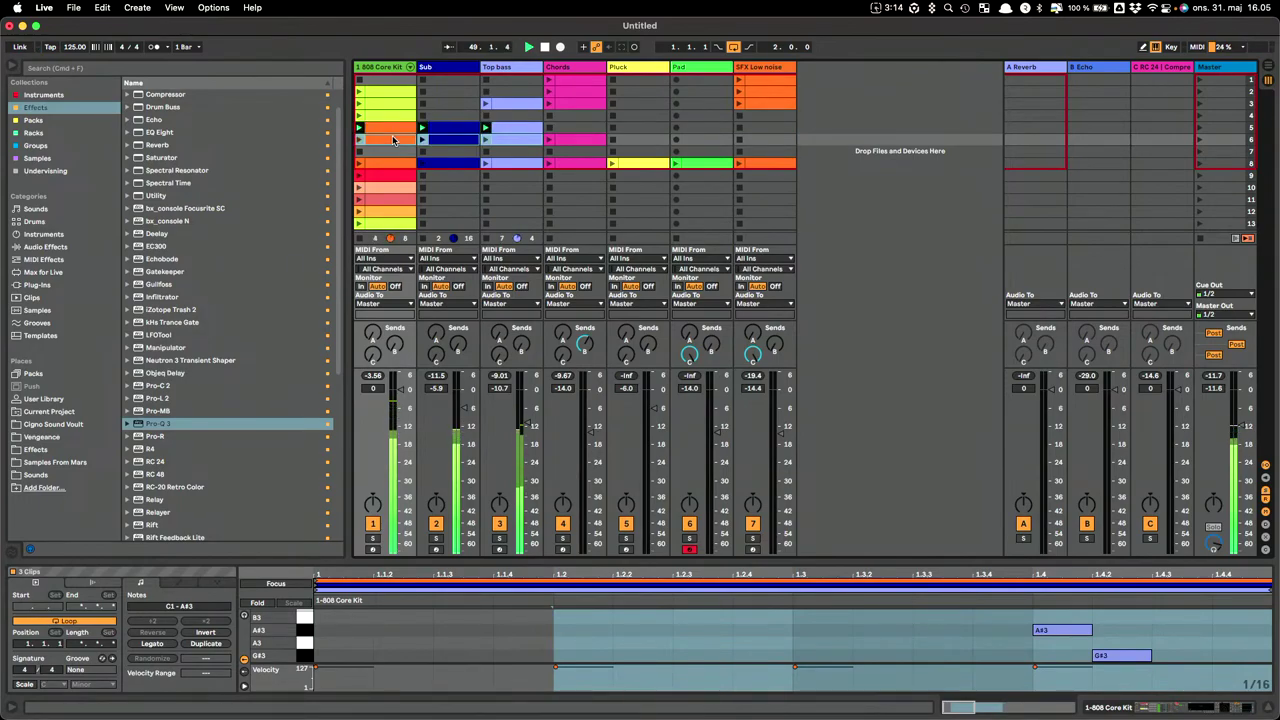
pyautogui.click(1199, 145)
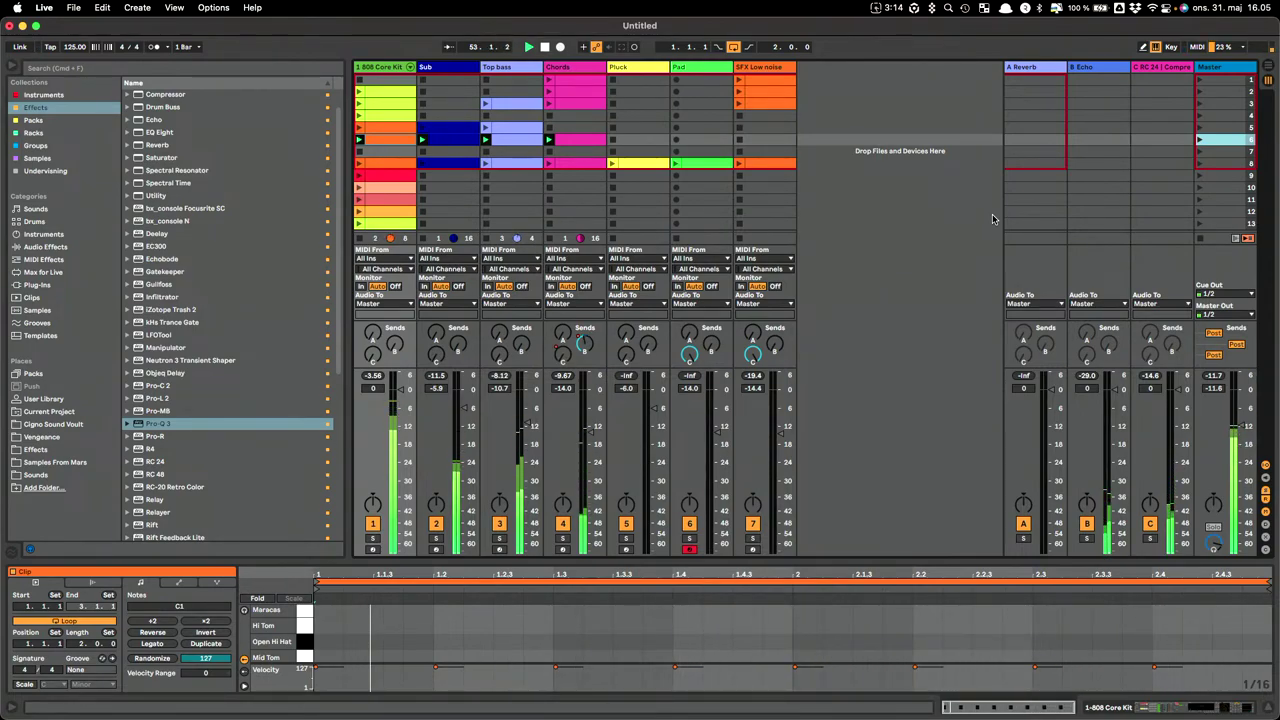
pyautogui.click(374, 173)
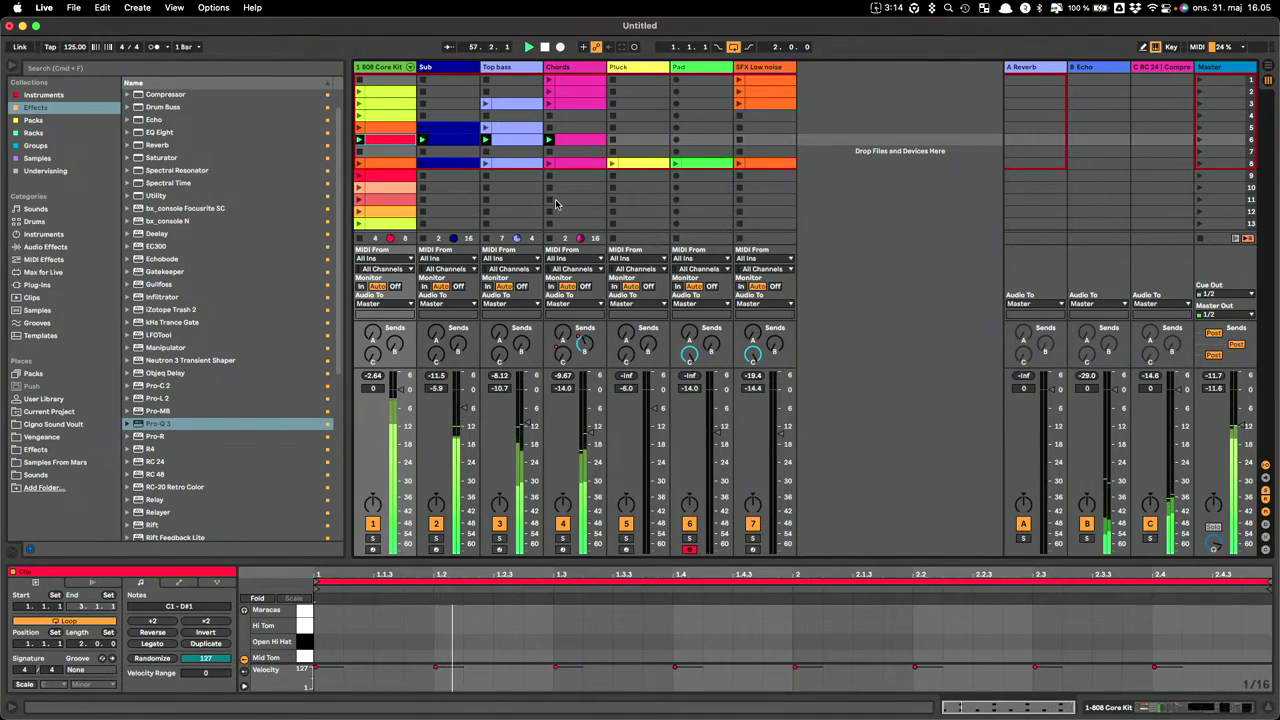
# Move scene 8's orange drum clip to scene 7, add copies of the Top bass, Chords and Pad clips there, and launch scene 7.
pyautogui.click(390, 165)
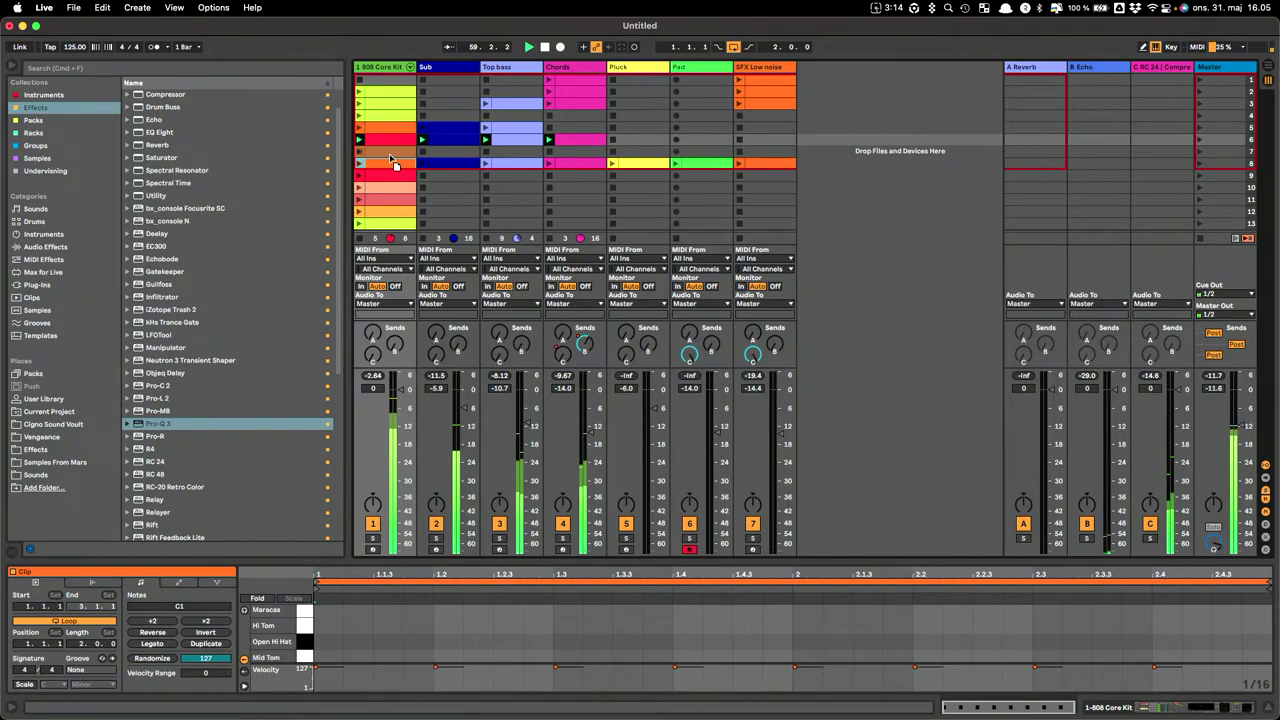
pyautogui.moveTo(390, 157); pyautogui.dragTo(390, 154)
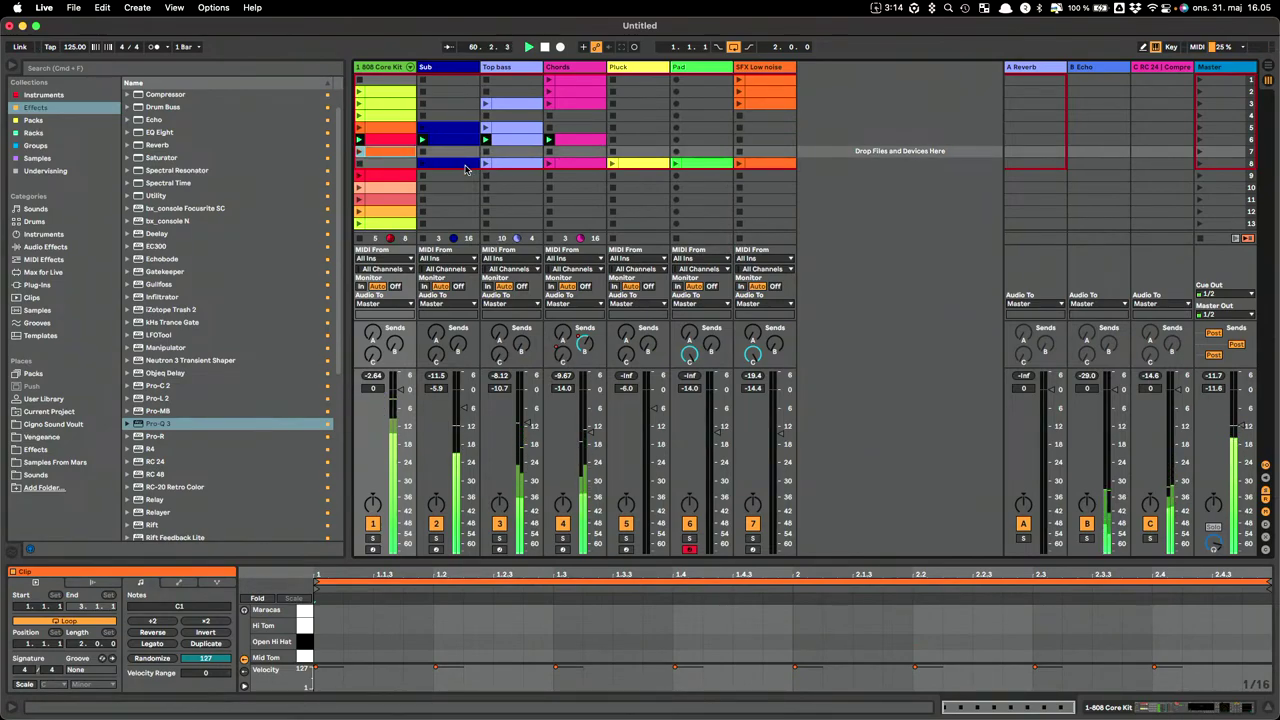
pyautogui.click(500, 165)
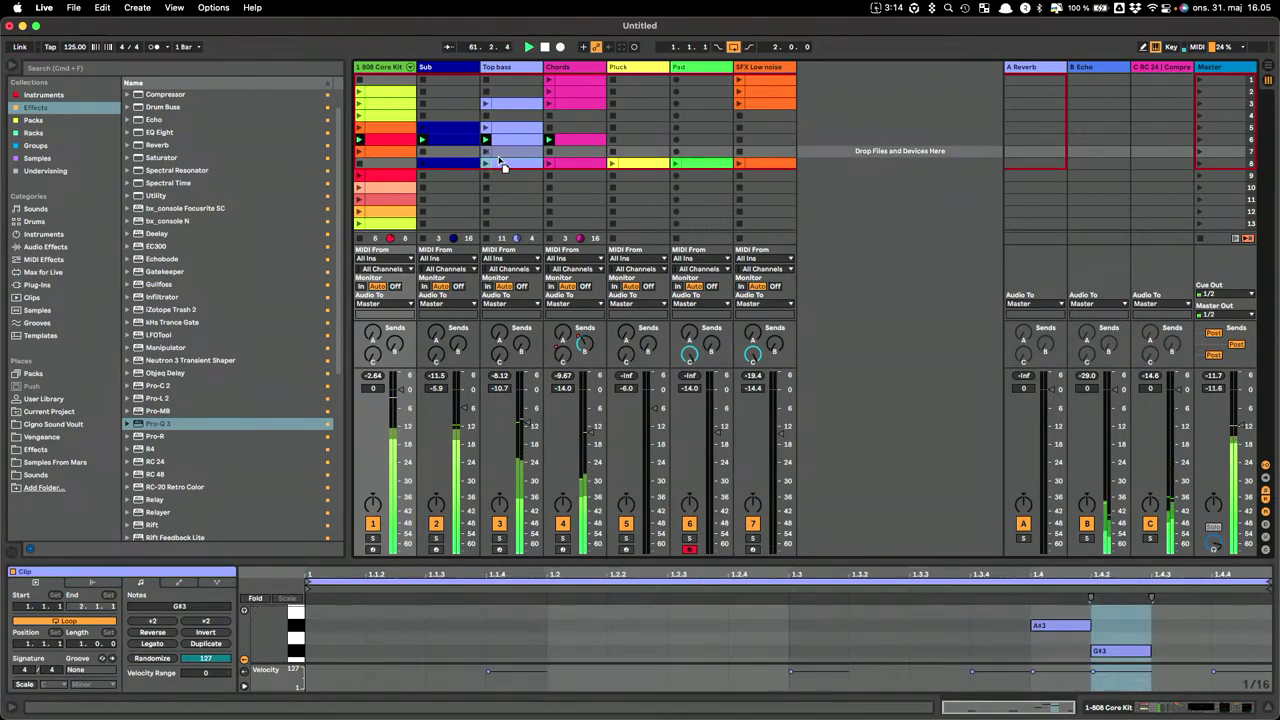
pyautogui.moveTo(497, 153); pyautogui.dragTo(576, 162)
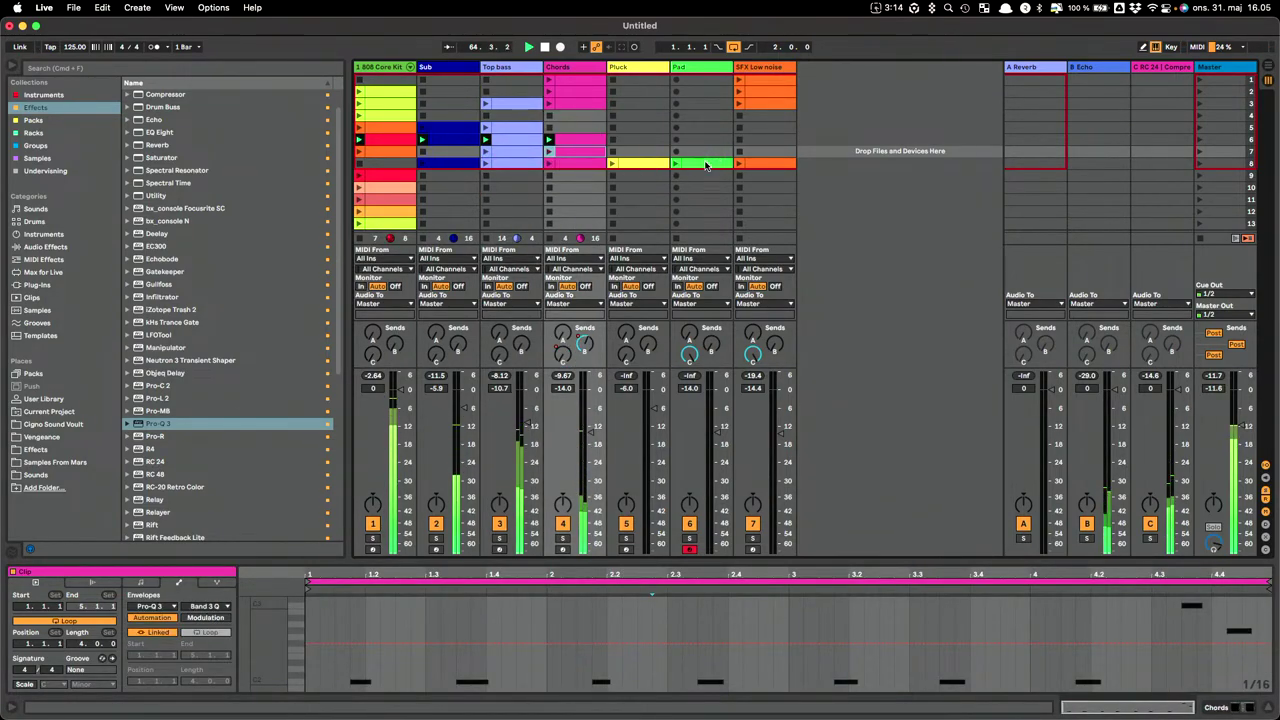
pyautogui.click(705, 165)
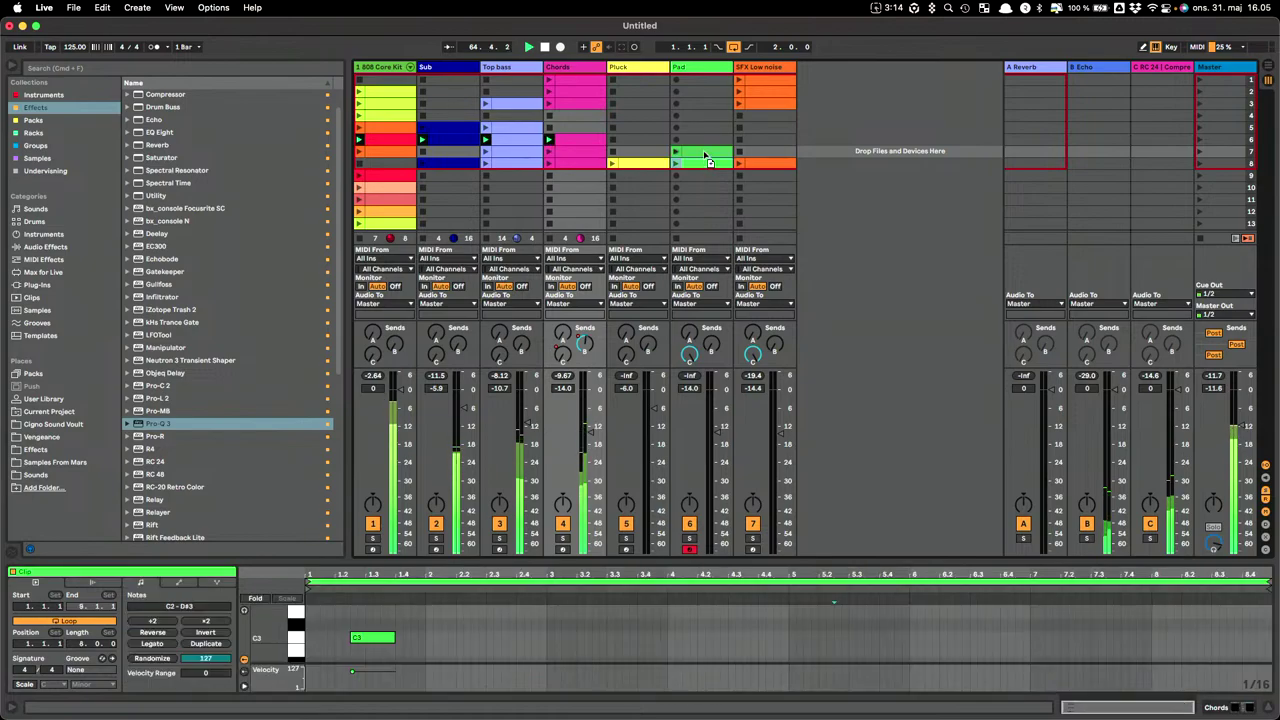
pyautogui.click(1200, 153)
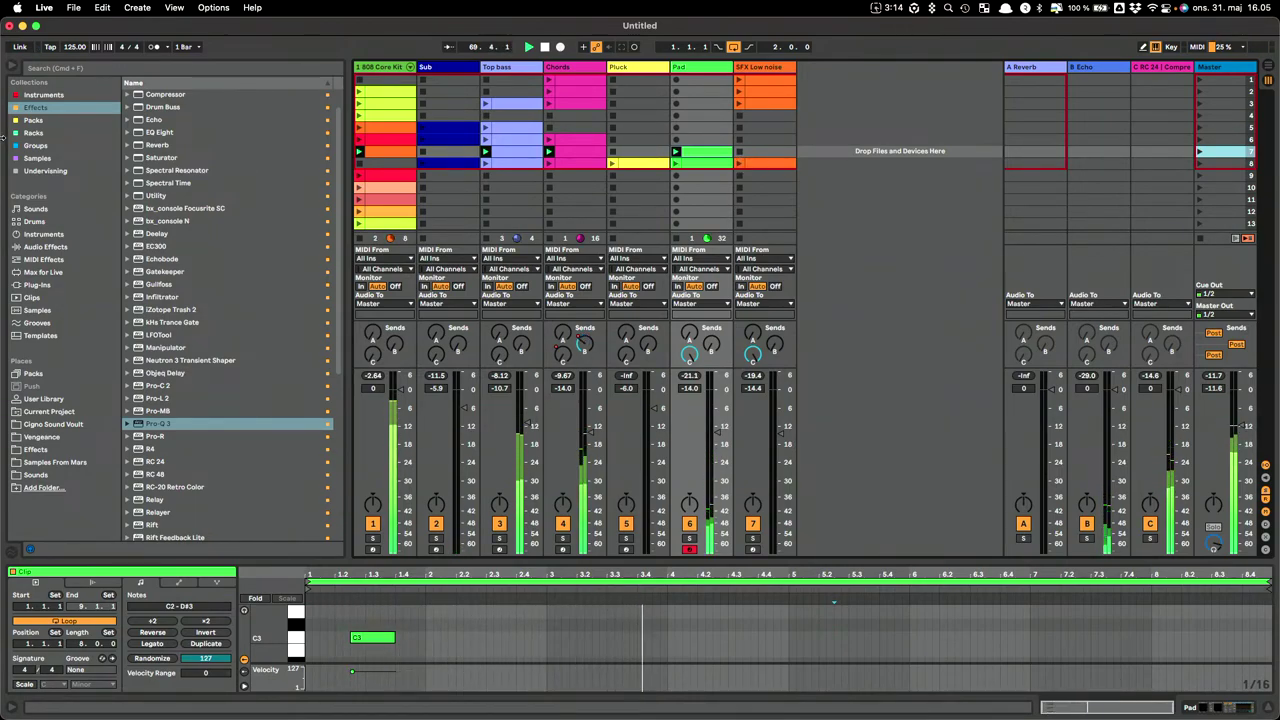
# Fill the empty drum slot in scene 8 with a copy of the pinkish-red 808 Core Kit clip from scene 11.
pyautogui.click(398, 210)
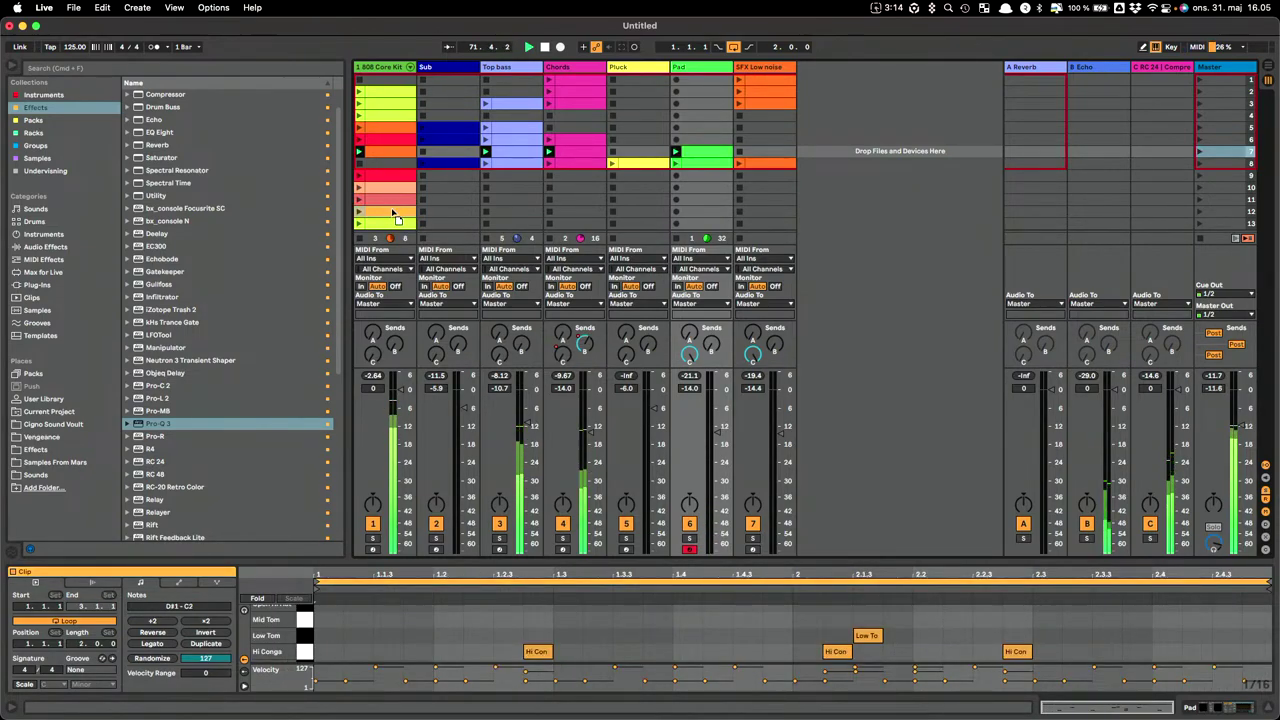
pyautogui.click(393, 211)
pyautogui.click(397, 175)
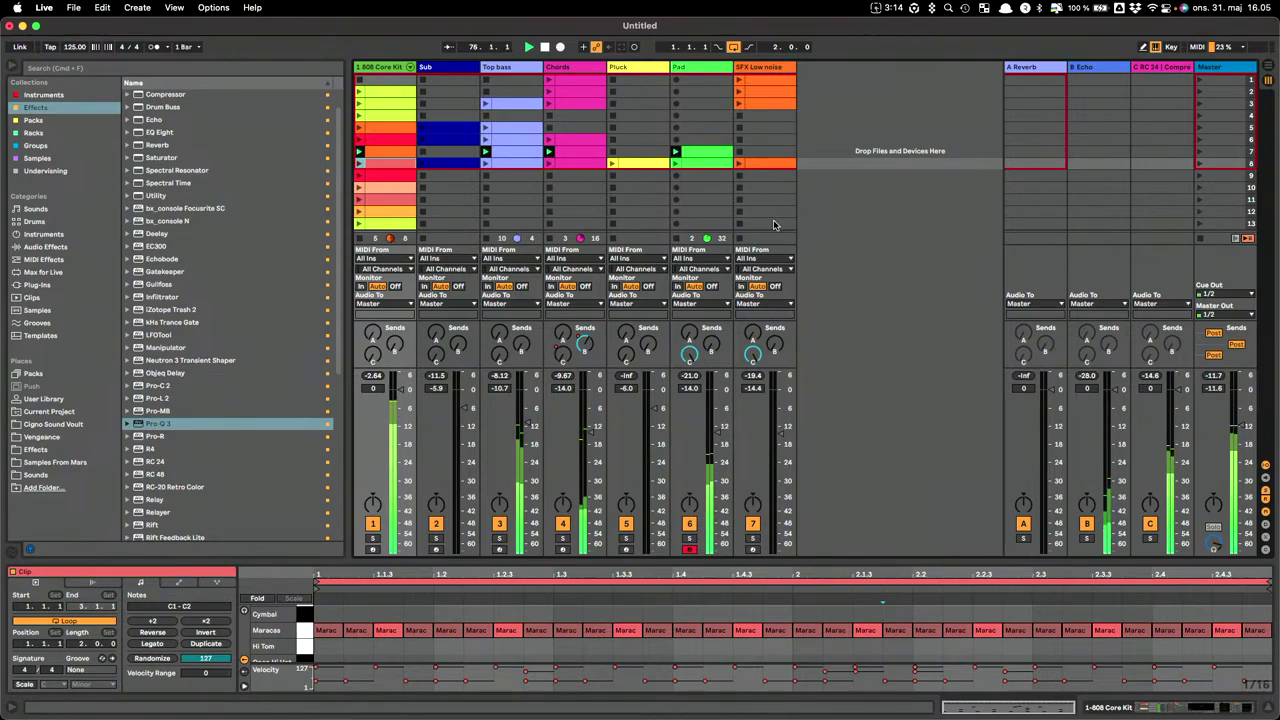
# Insert a scene above the full scene 8, copy only the Chords clip into it, and launch scene 8 followed by scene 9.
pyautogui.moveTo(780, 229); pyautogui.dragTo(586, 157)
pyautogui.click(576, 200)
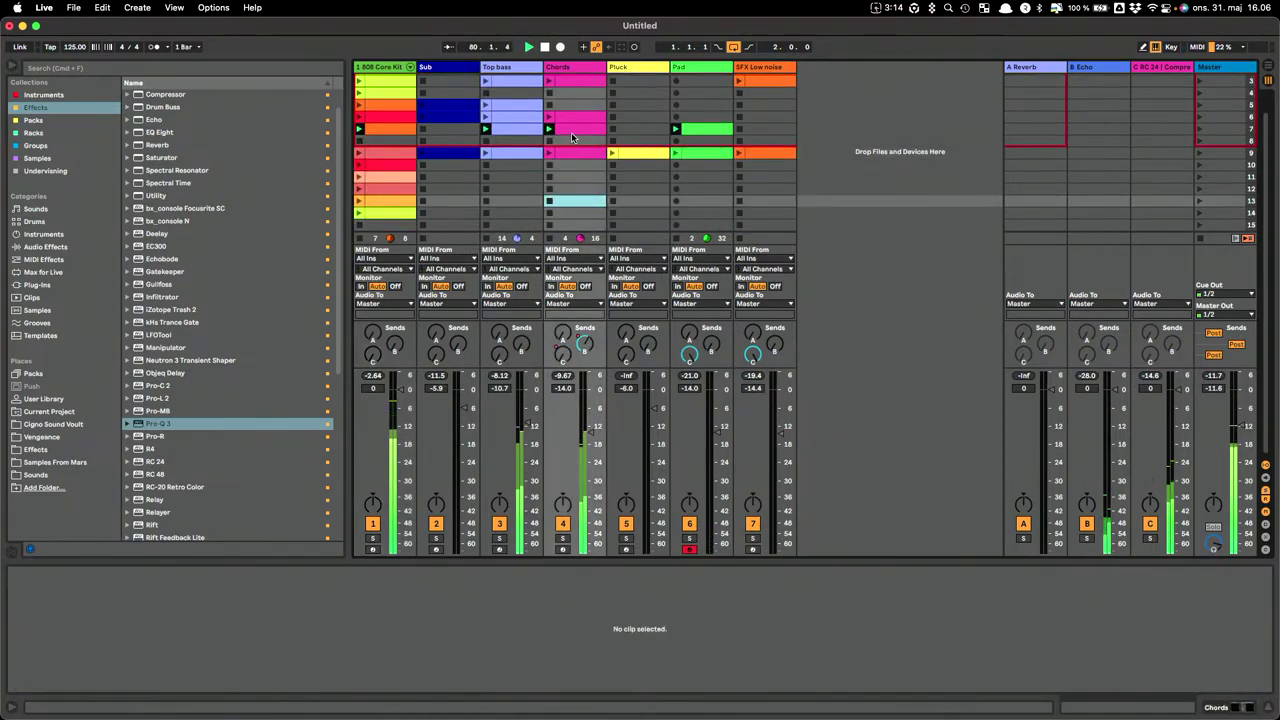
pyautogui.click(573, 137)
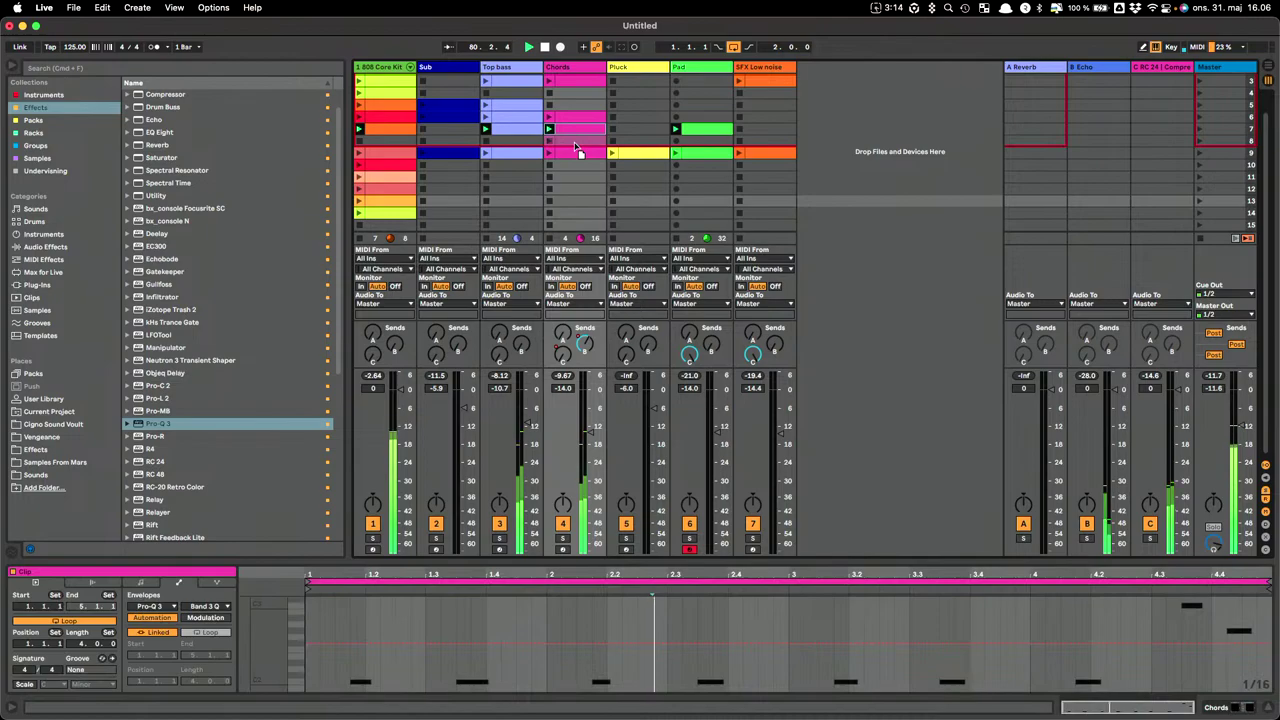
pyautogui.click(1200, 142)
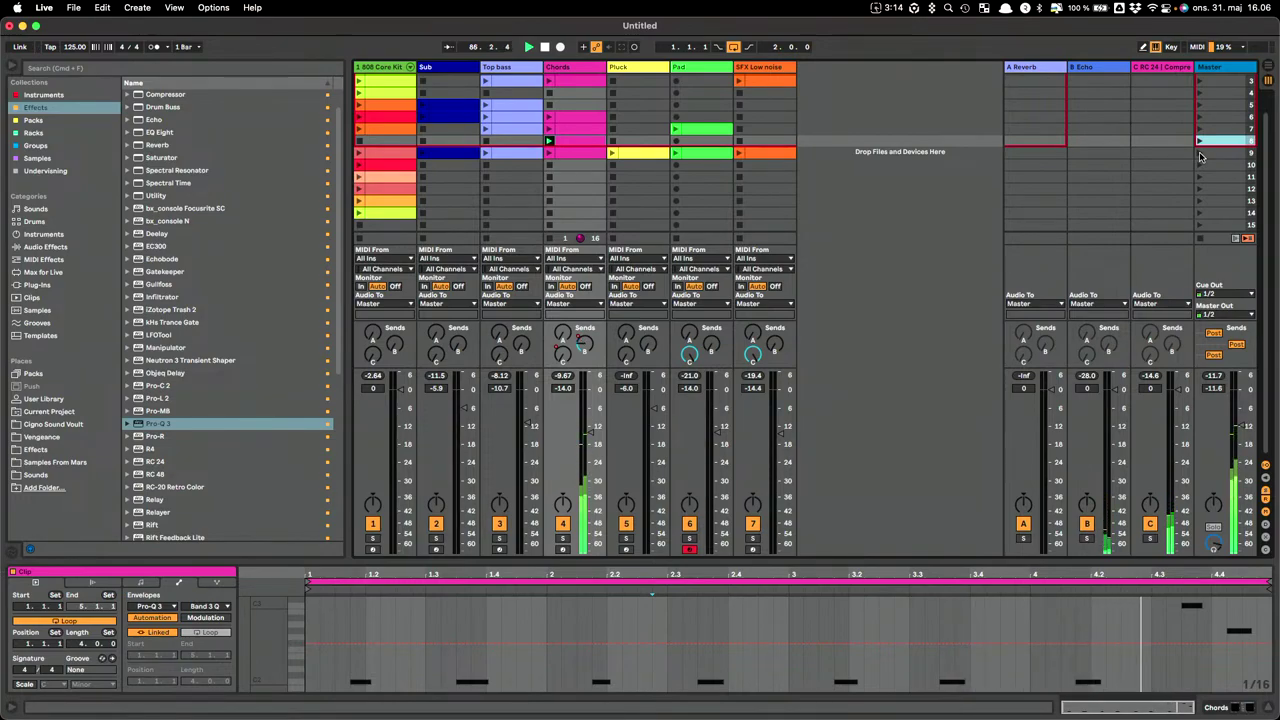
pyautogui.click(1200, 153)
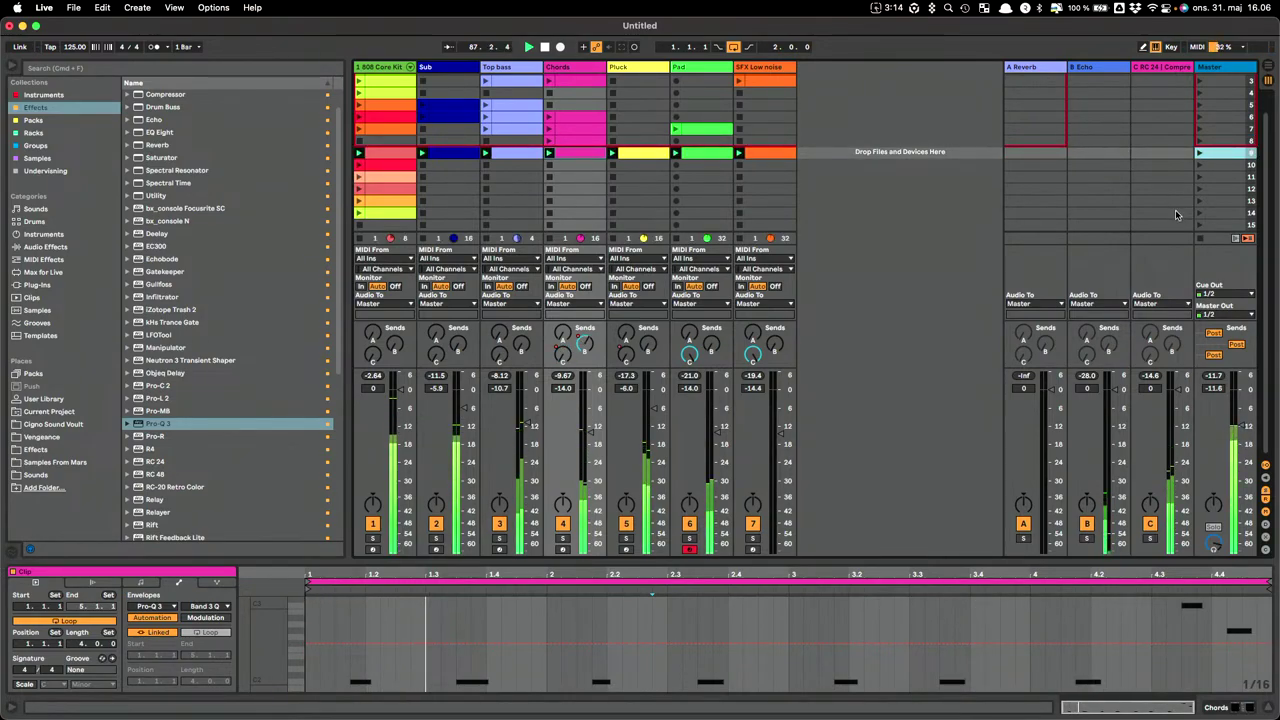
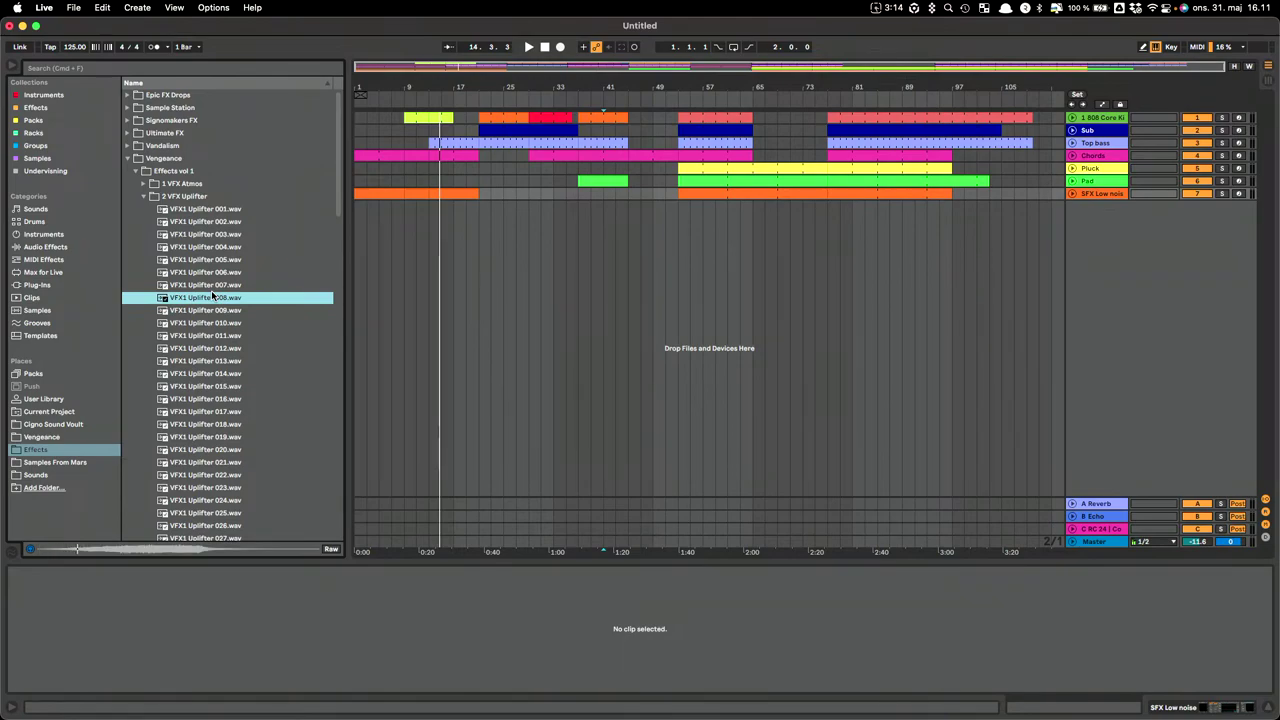
# Audition the VFX1 Uplifter samples from 007 through 017 to find a riser for the transition.
pyautogui.click(213, 286)
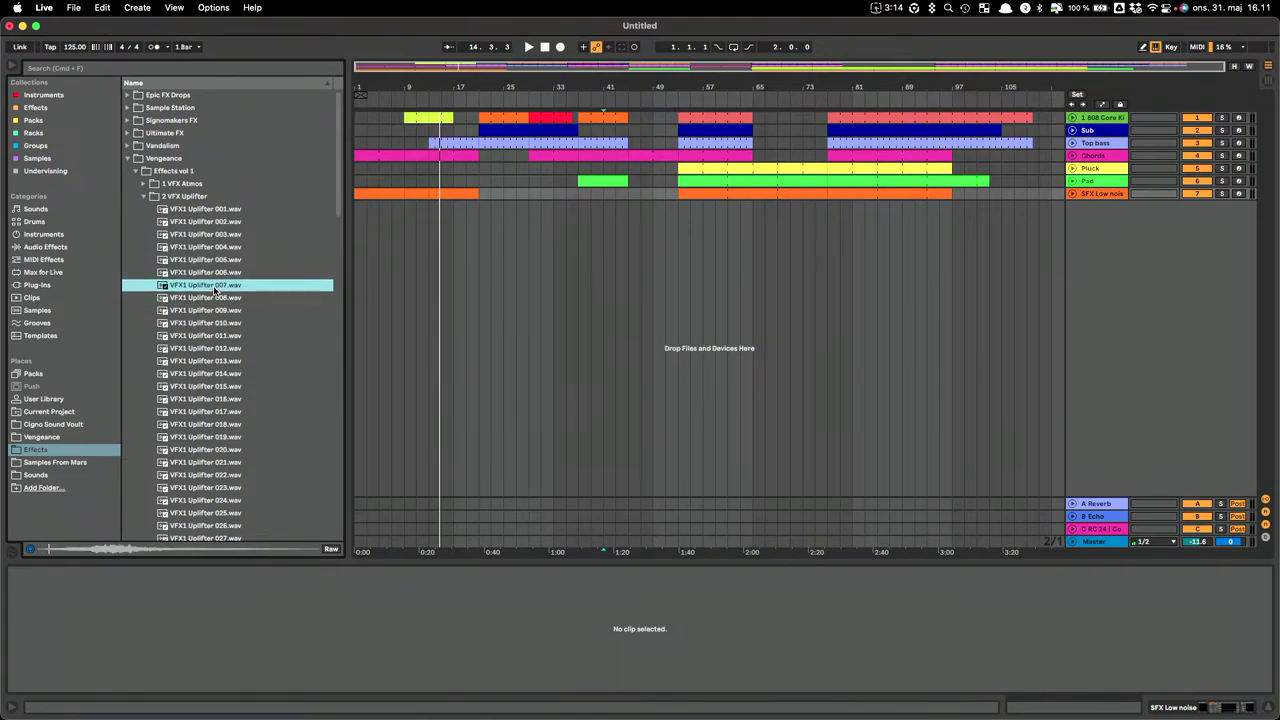
pyautogui.click(214, 323)
pyautogui.press('Down')
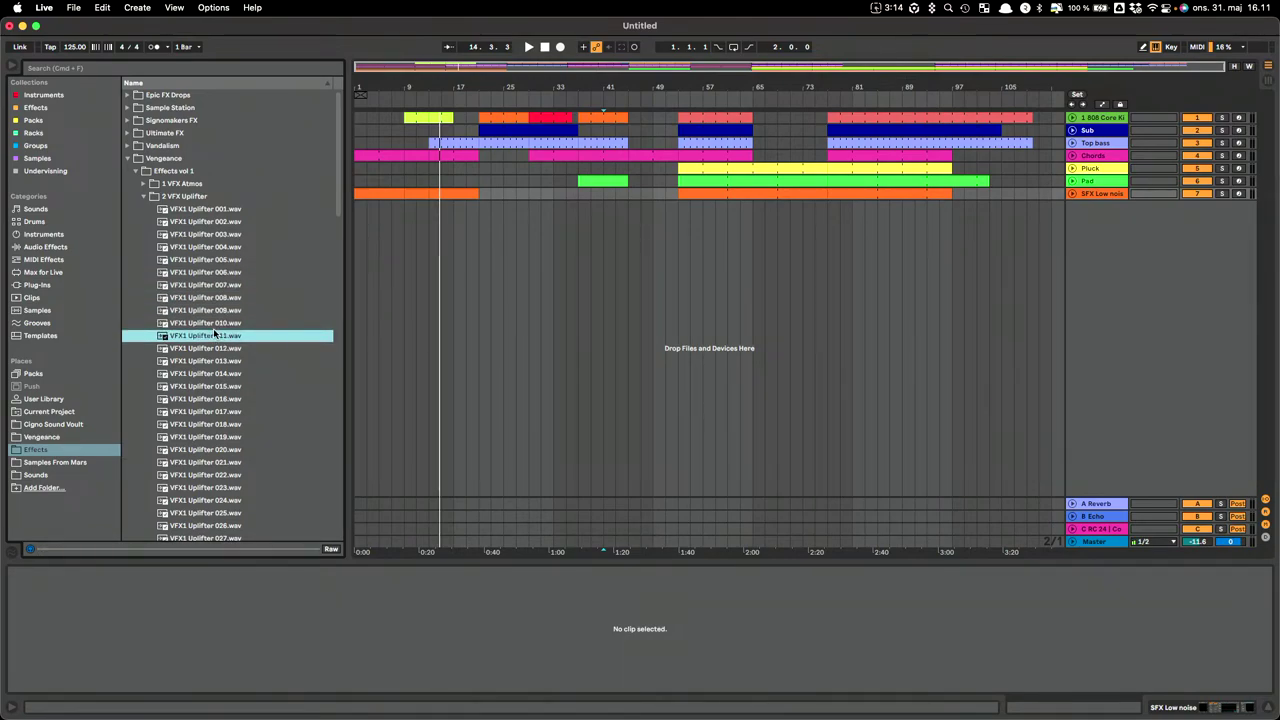
pyautogui.press('Down')
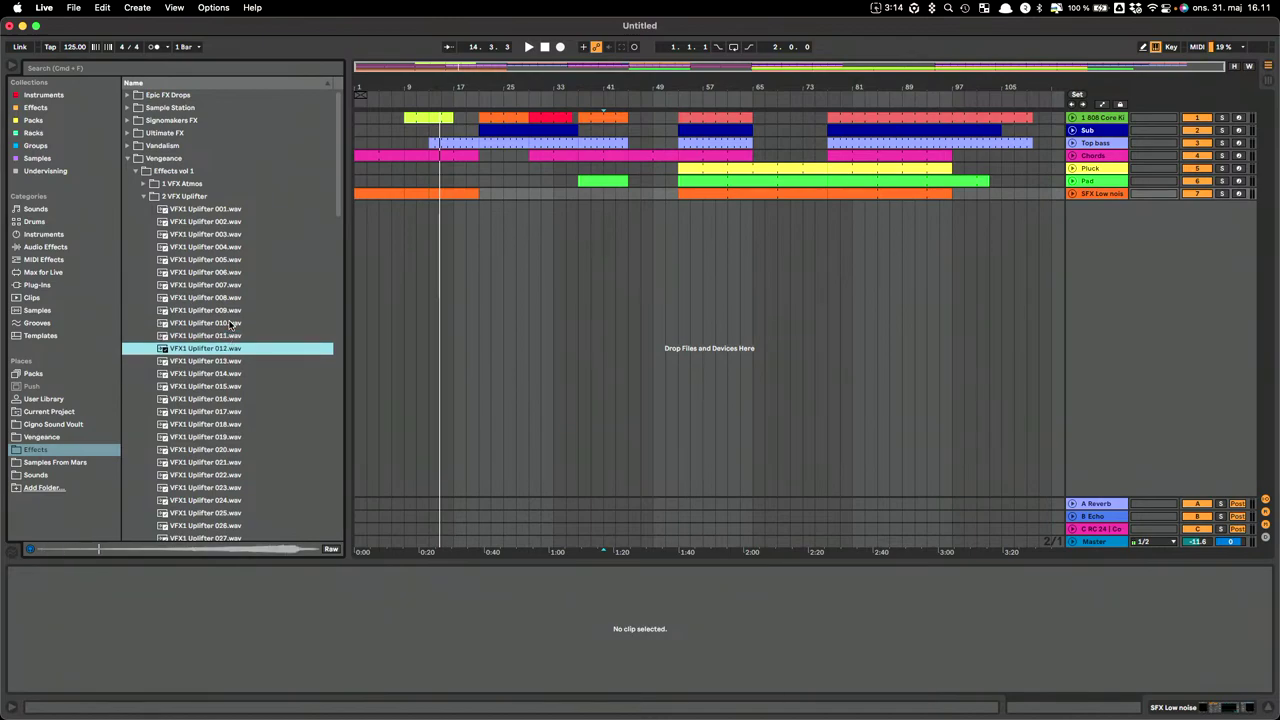
pyautogui.click(207, 363)
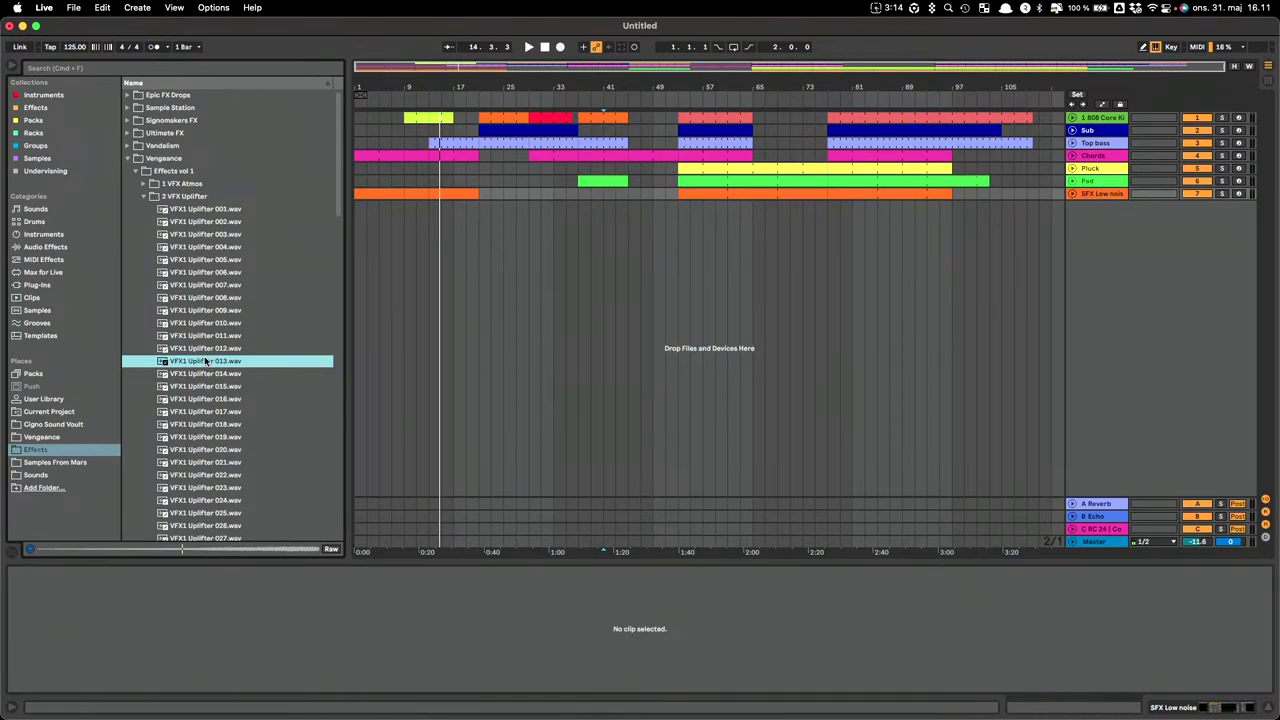
pyautogui.click(205, 374)
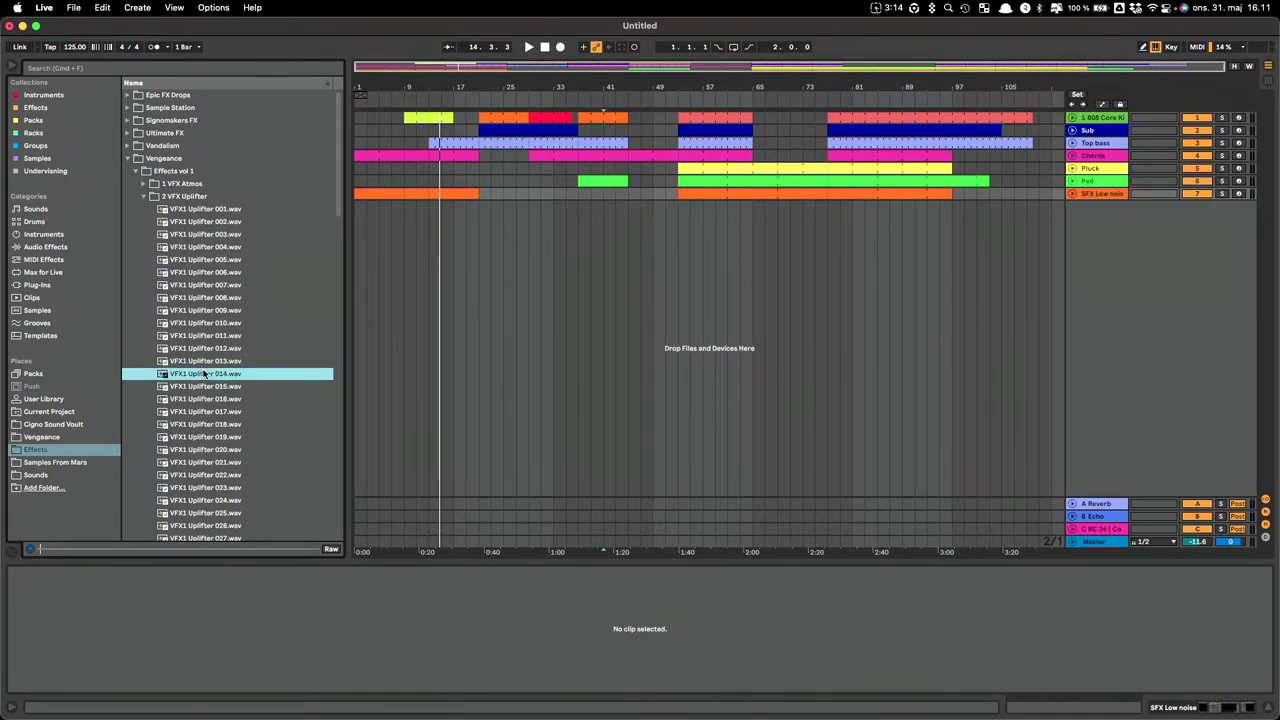
pyautogui.click(211, 387)
pyautogui.click(211, 398)
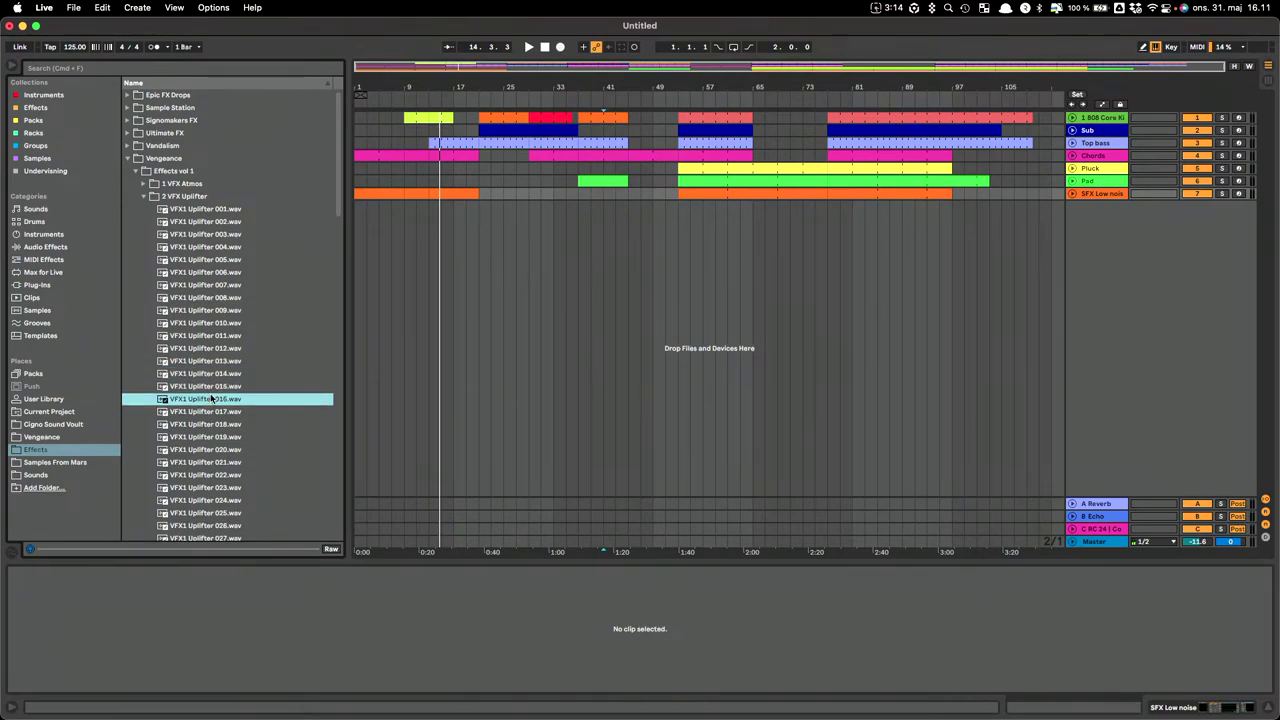
pyautogui.click(230, 412)
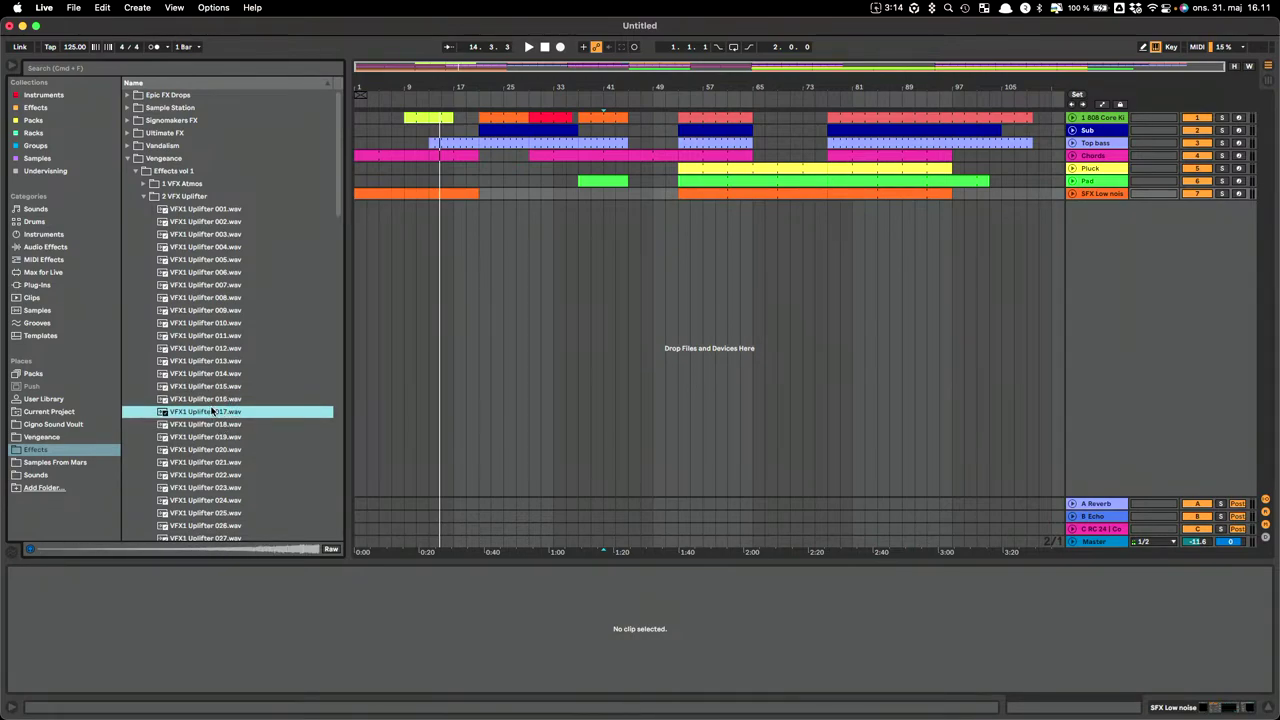
# Place VFX1 Uplifter 017.wav on a new audio track and move the clip so it ends at 20.4.1.
pyautogui.moveTo(416, 370); pyautogui.dragTo(468, 228)
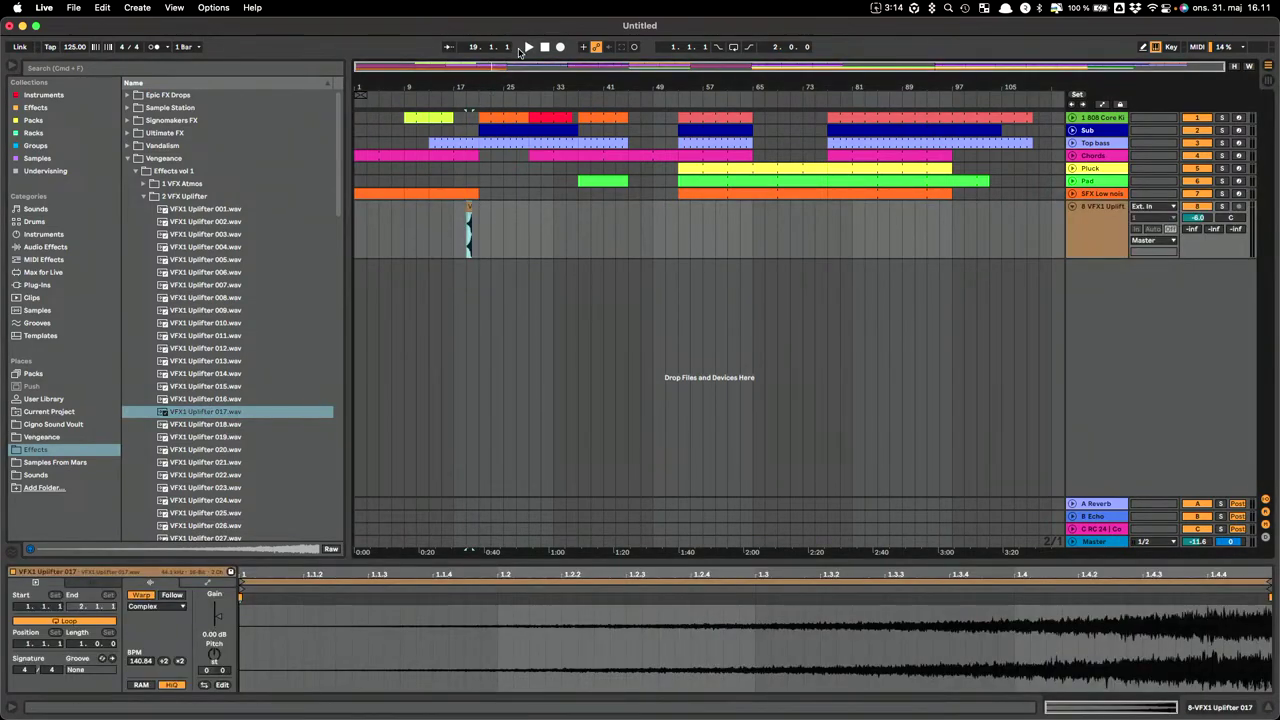
pyautogui.moveTo(444, 87); pyautogui.dragTo(444, 178)
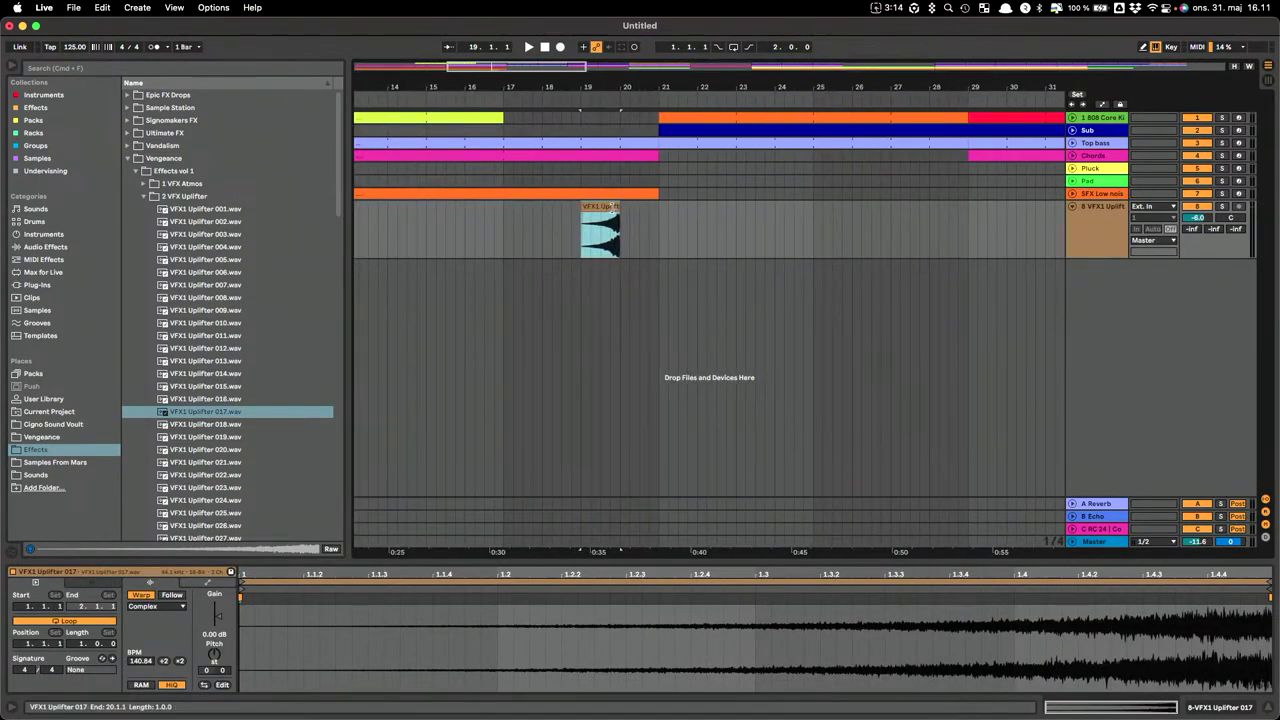
pyautogui.moveTo(608, 208); pyautogui.dragTo(637, 213)
# Delete the last beat before bar 21 (20.4.1 to 21.1.1) across the Sub track down through the uplifter track.
pyautogui.click(658, 210)
pyautogui.moveTo(653, 142); pyautogui.dragTo(651, 129)
pyautogui.press('Delete')
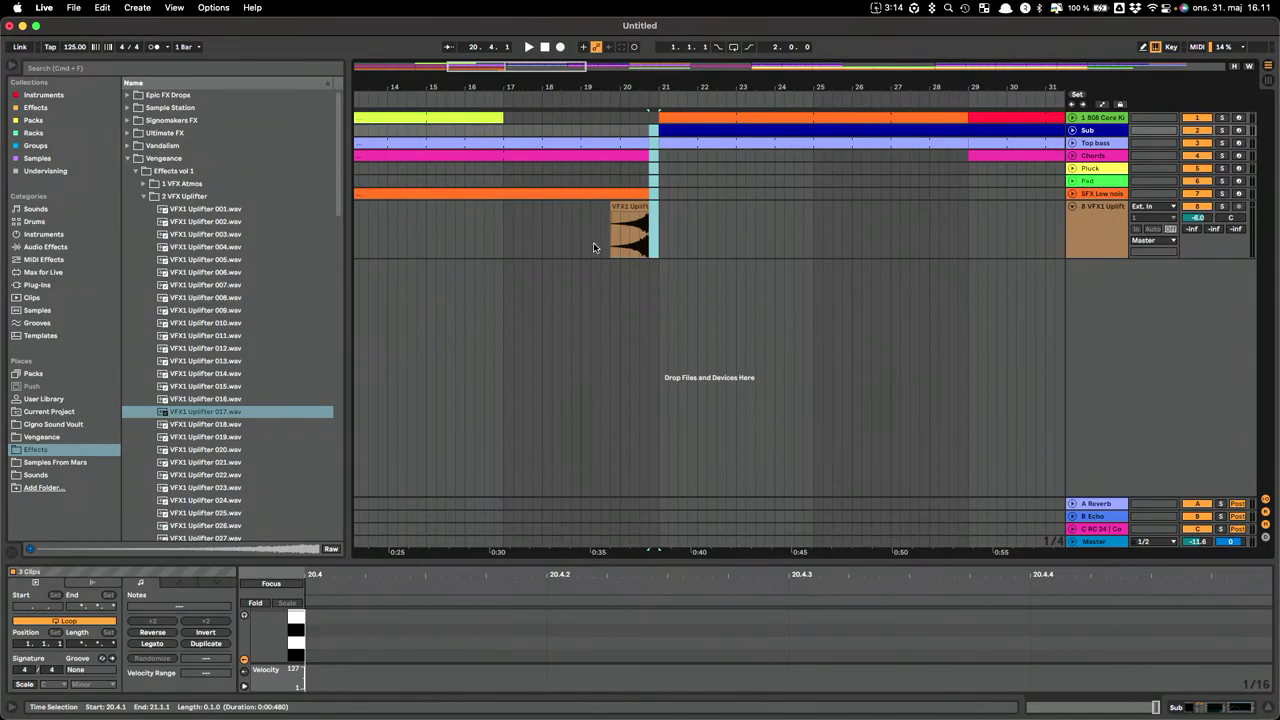
# Stretch the uplifter clip so it starts at bar 17 and still ends at 20.4.1.
pyautogui.click(614, 208)
pyautogui.moveTo(612, 208); pyautogui.dragTo(505, 218)
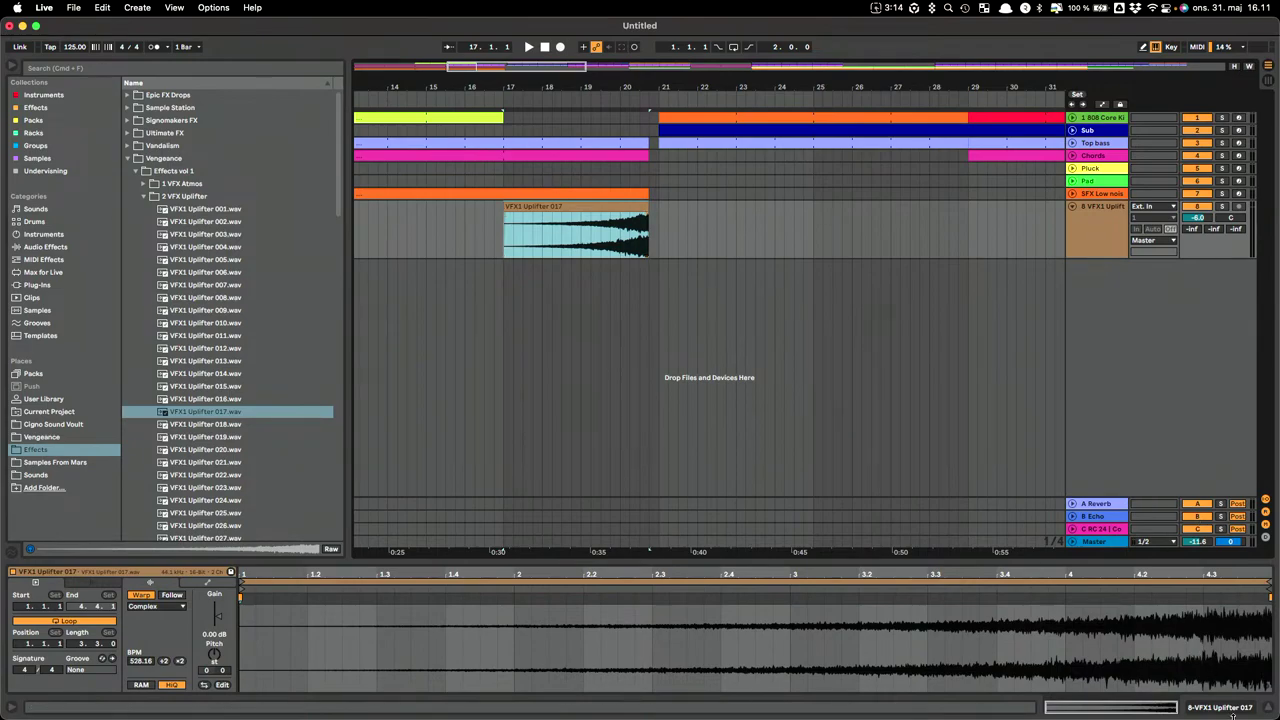
pyautogui.click(1230, 716)
pyautogui.click(1139, 712)
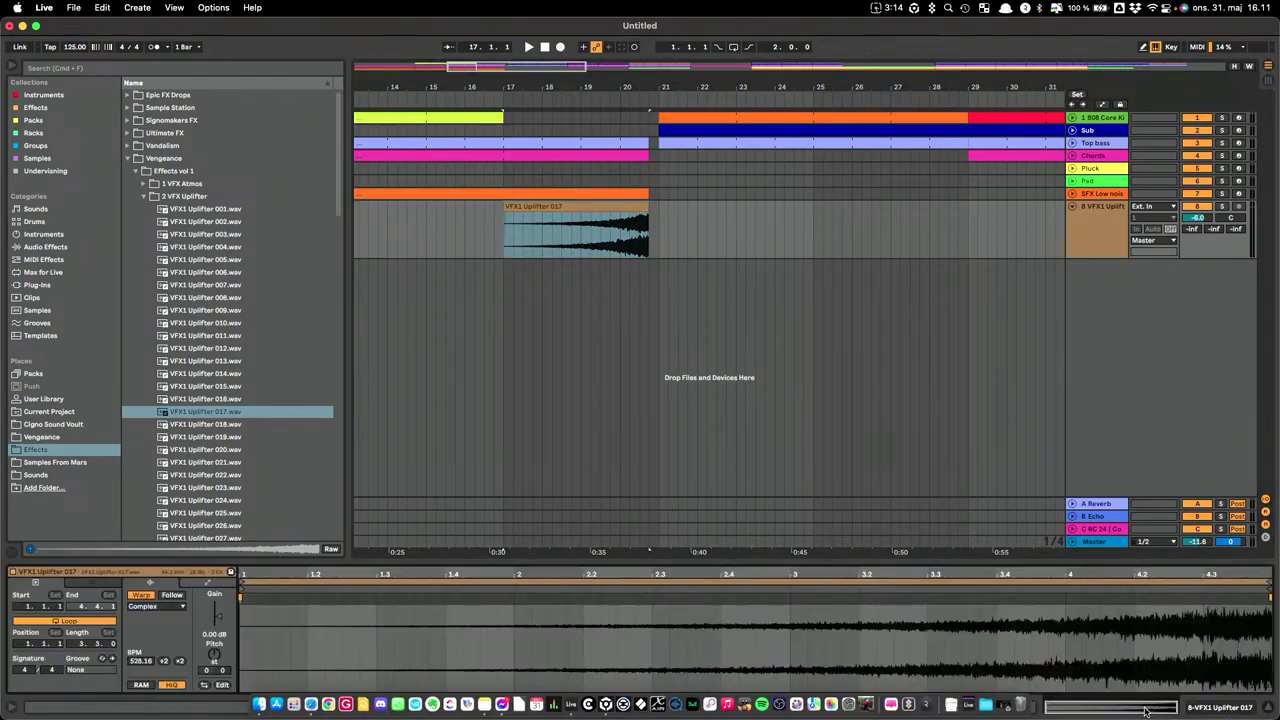
# Solo the uplifter track, try the clip with Beats warp mode, set the mode to Complex Pro and listen again.
pyautogui.click(156, 607)
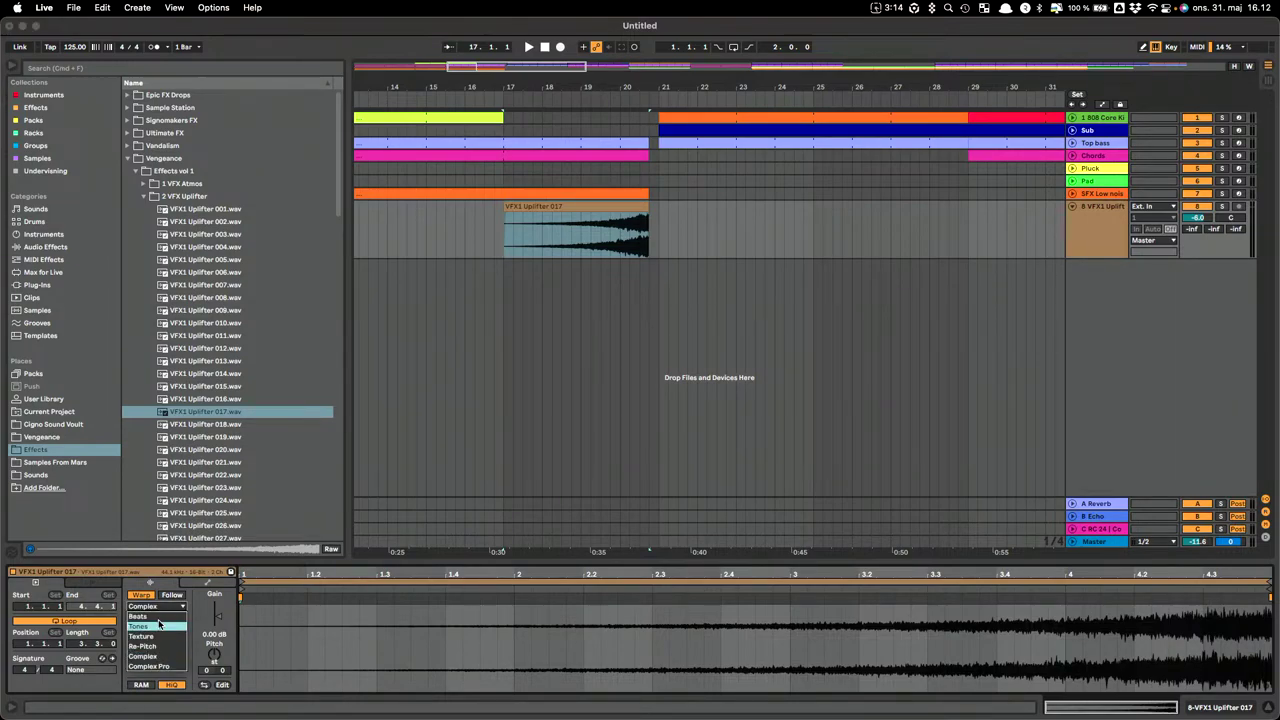
pyautogui.click(160, 617)
pyautogui.click(1222, 206)
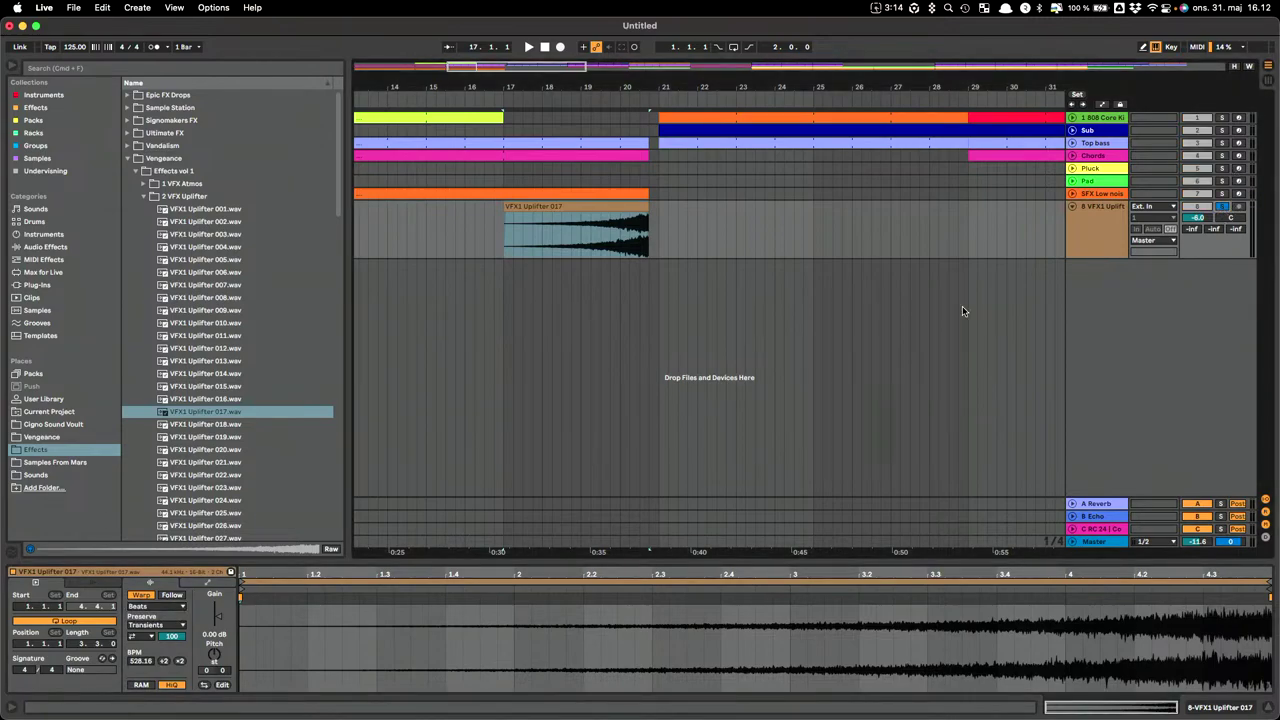
pyautogui.click(617, 209)
pyautogui.press('space')
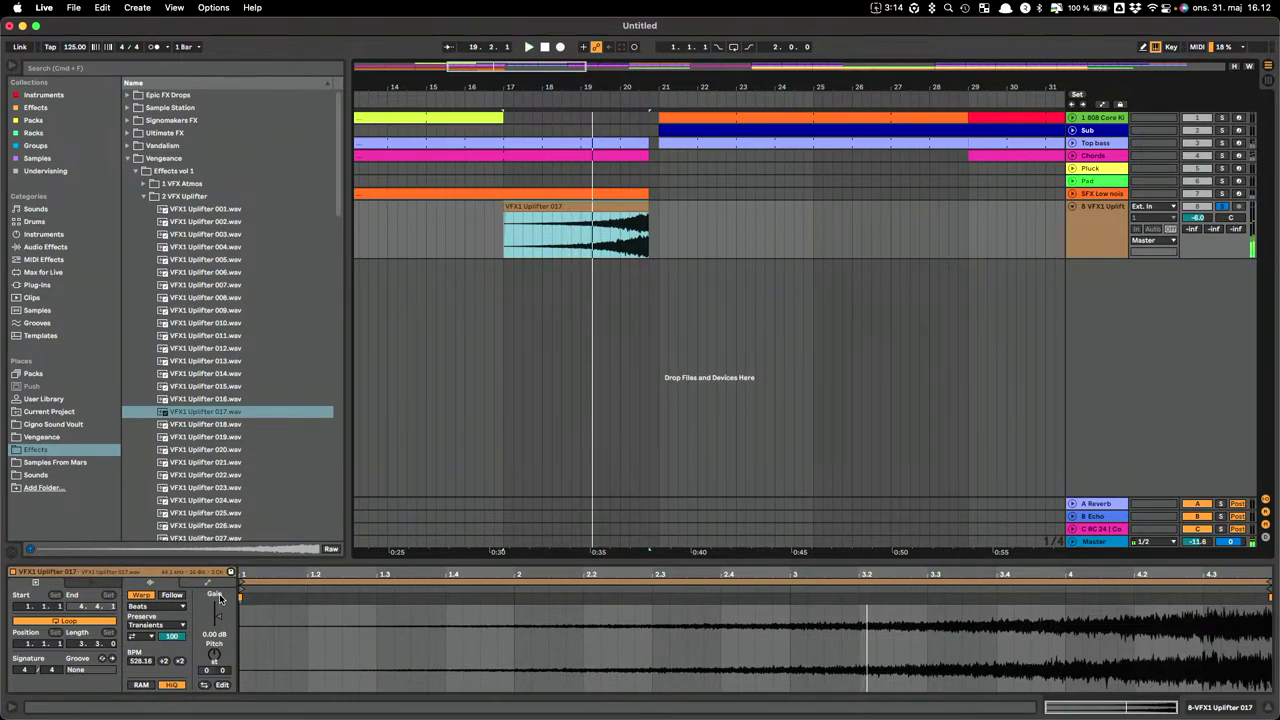
pyautogui.click(143, 607)
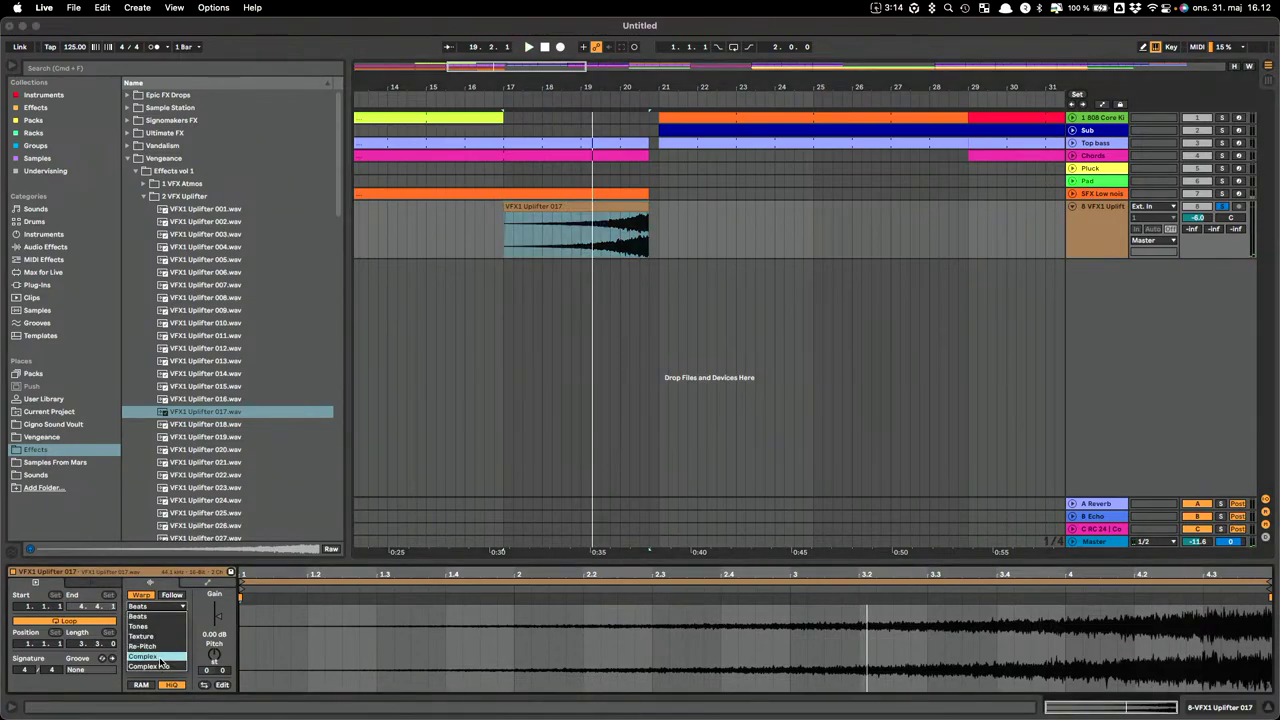
pyautogui.click(160, 666)
pyautogui.press('space')
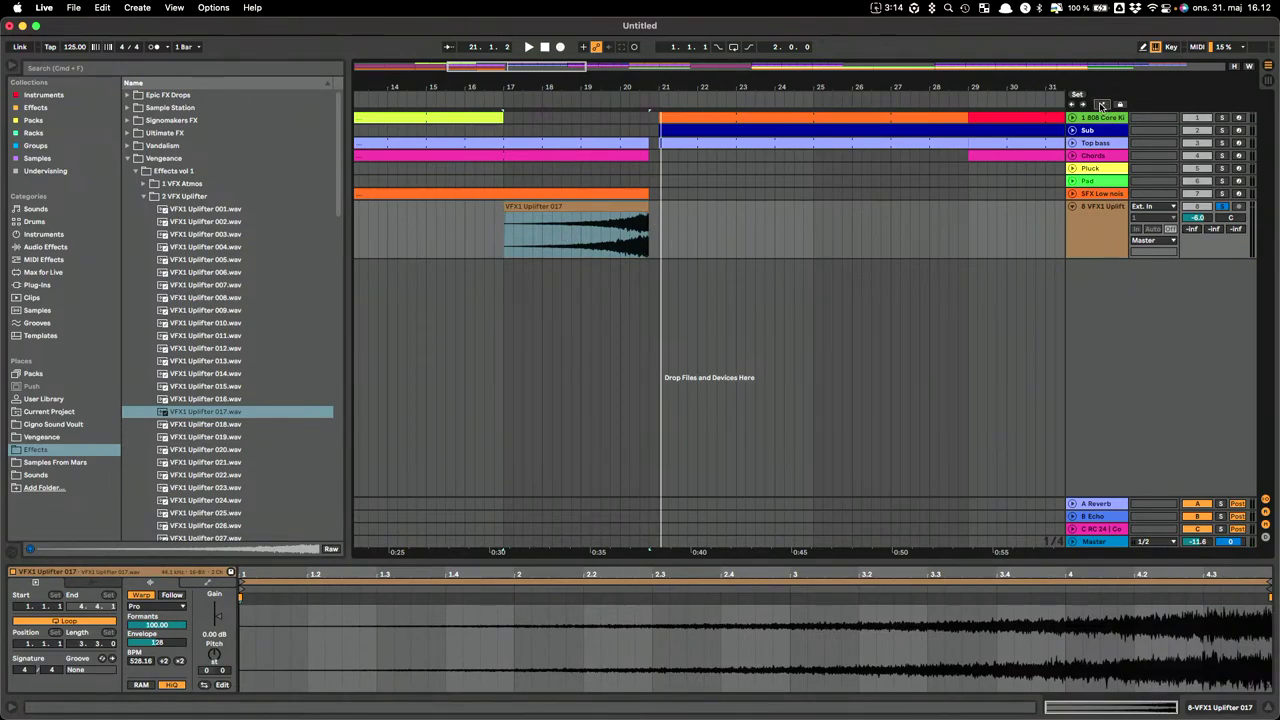
# Automate the uplifter track's A-Reverb send to swell to 0.0 dB near the clip's end and fall away, and preview it.
pyautogui.click(1101, 105)
pyautogui.press('space')
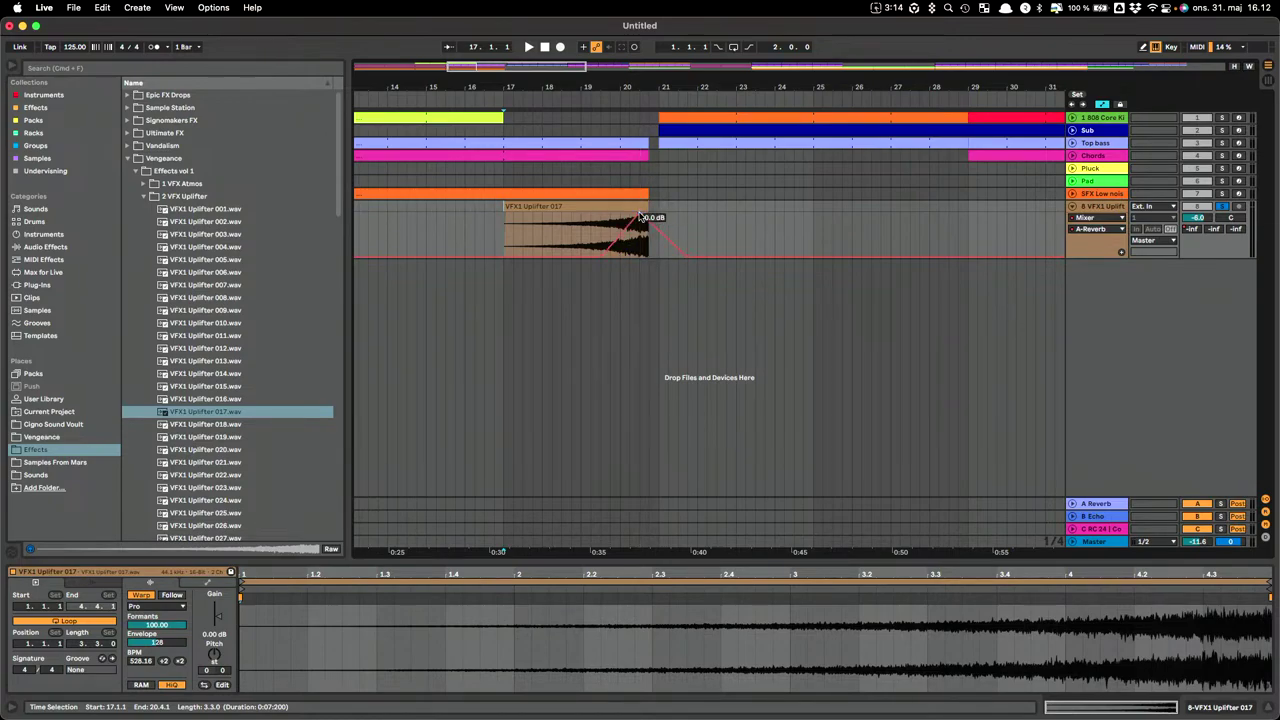
pyautogui.press('space')
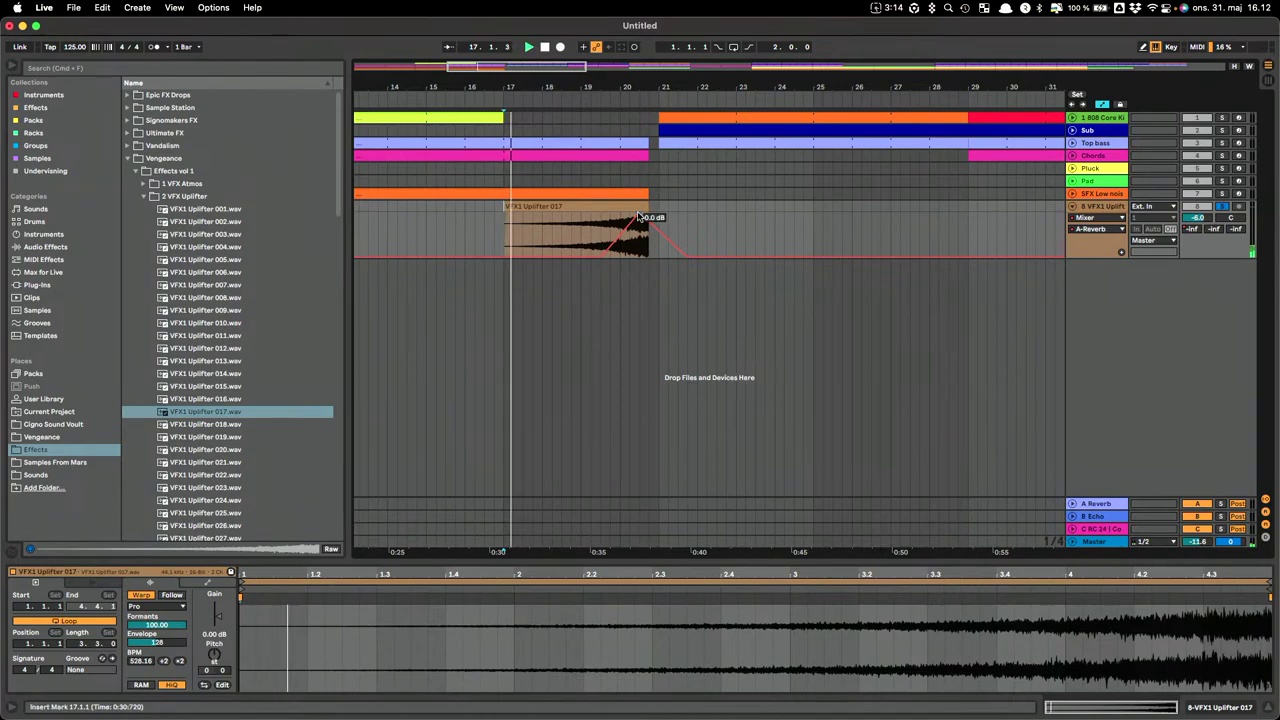
pyautogui.click(588, 207)
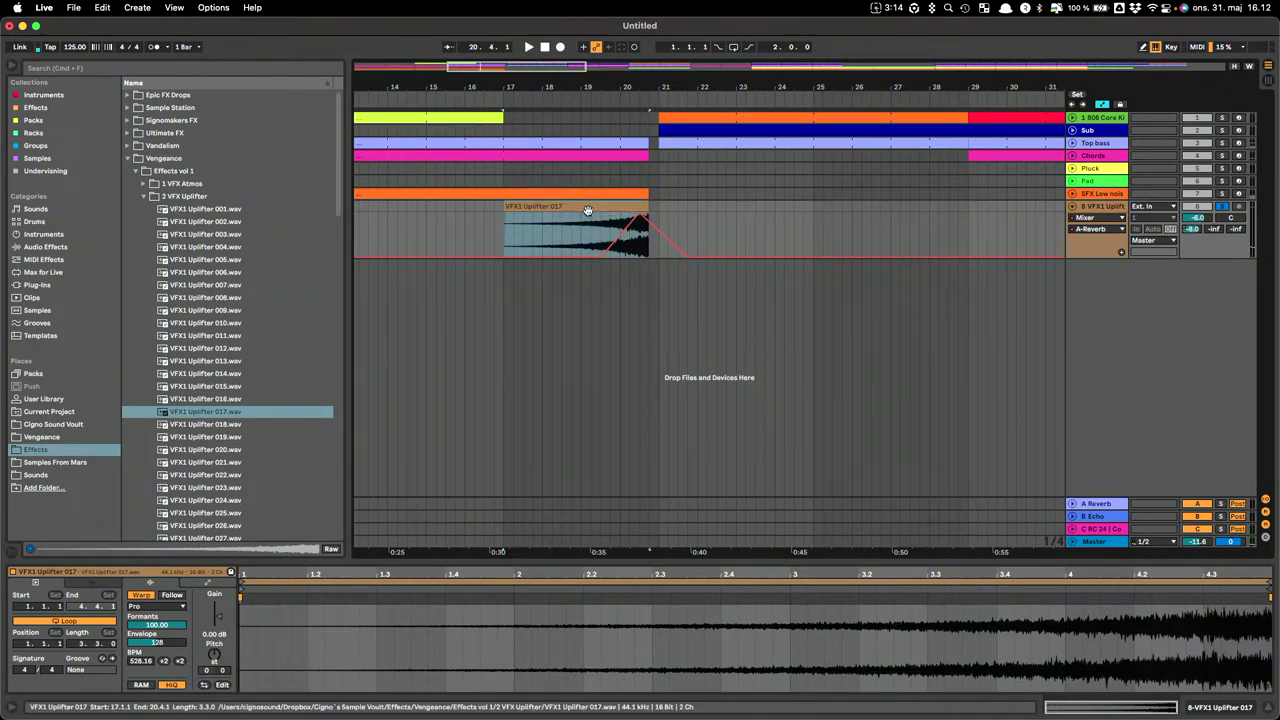
pyautogui.click(1104, 105)
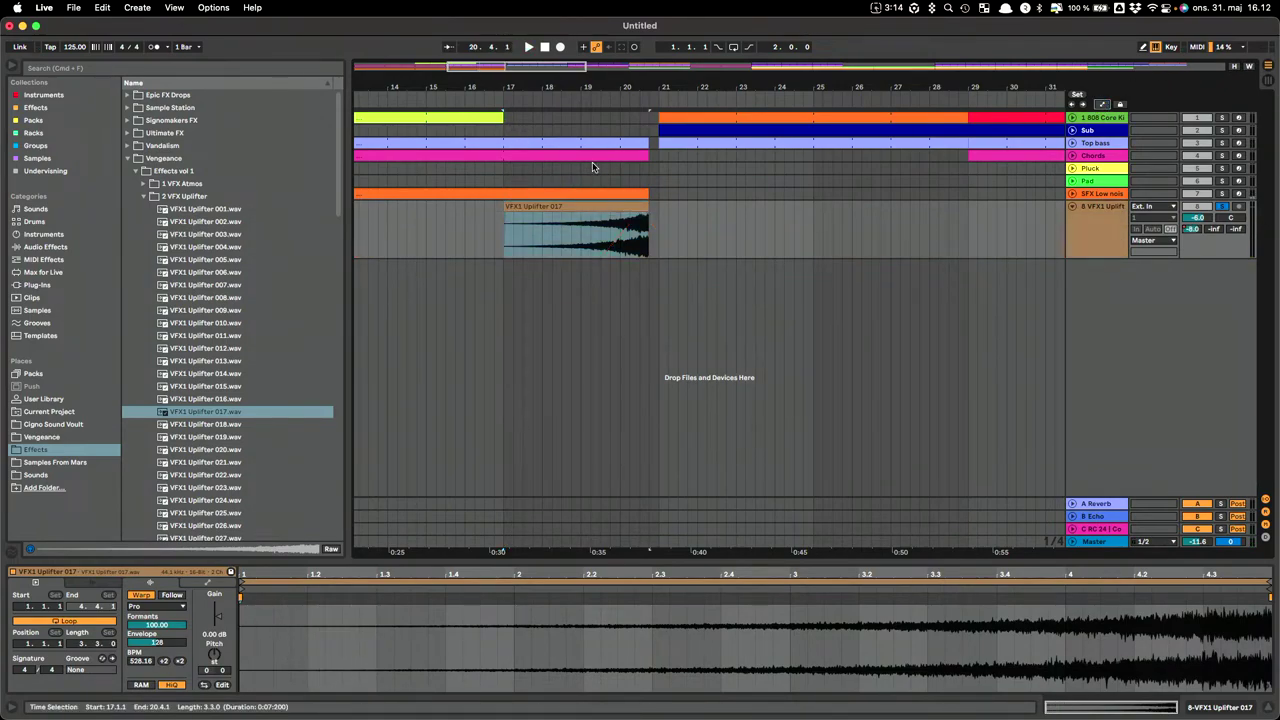
# Add a fade-in across the whole uplifter clip, bend its curve downward and play it back.
pyautogui.moveTo(506, 214); pyautogui.dragTo(662, 224)
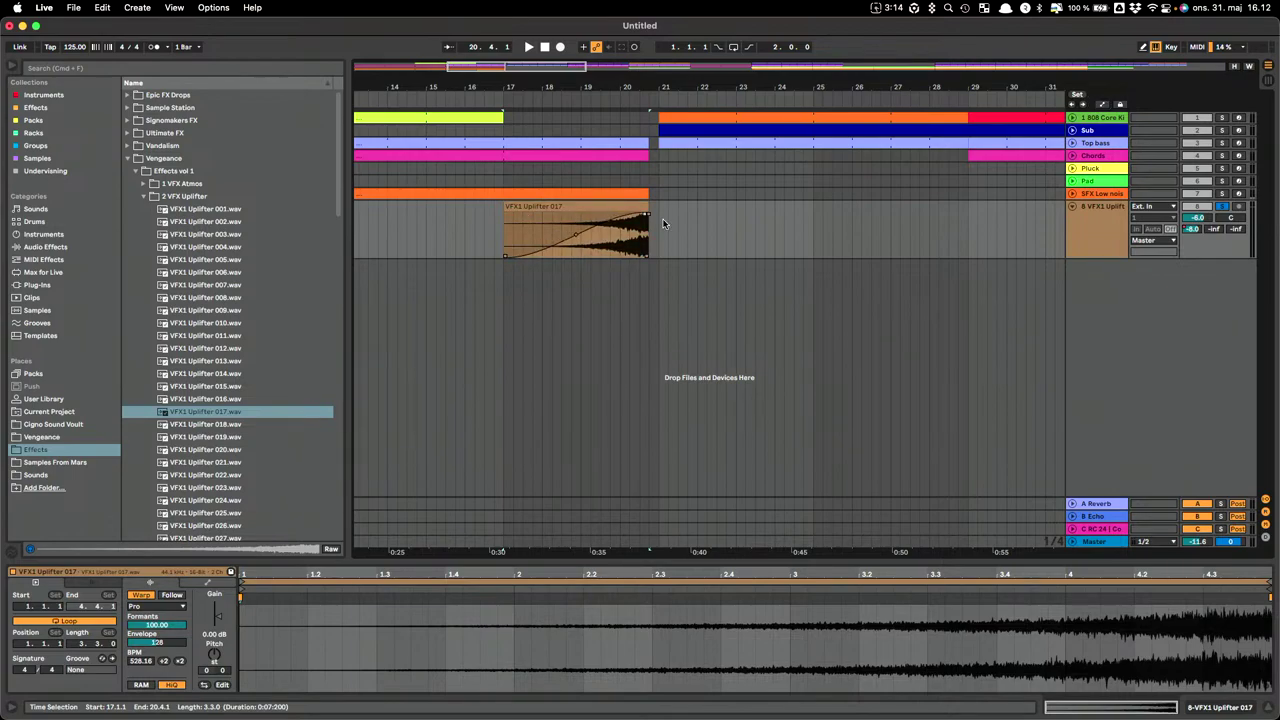
pyautogui.click(583, 243)
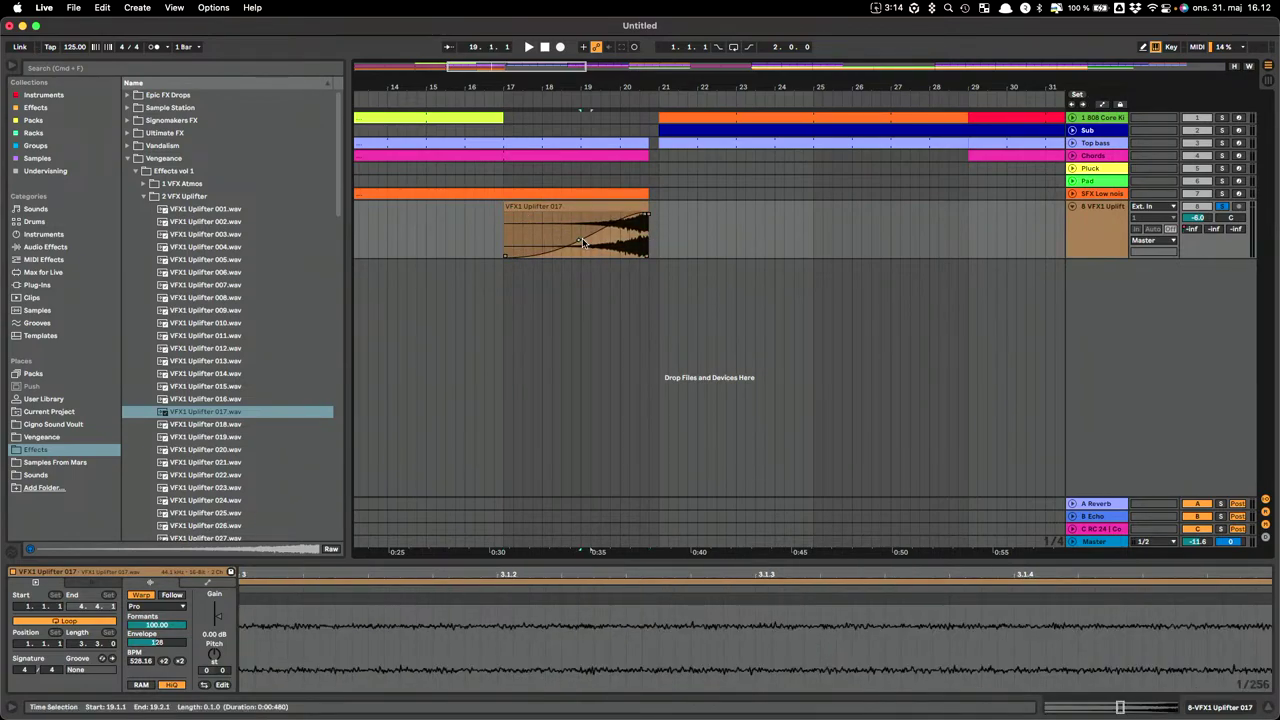
pyautogui.press('space')
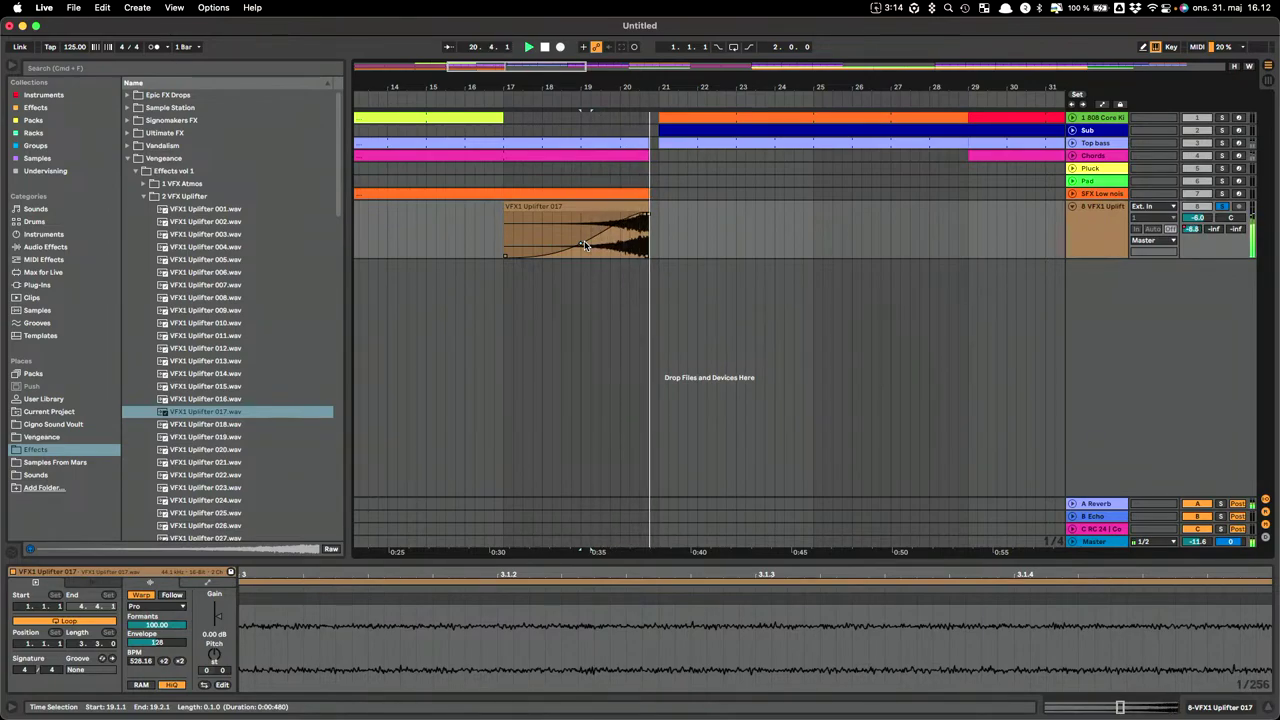
pyautogui.press('space')
# Lower the uplifter track's volume to -17.7 dB and play the transition with all tracks from just before bar 17.
pyautogui.moveTo(1198, 218); pyautogui.dragTo(1198, 254)
pyautogui.click(480, 253)
pyautogui.press('space')
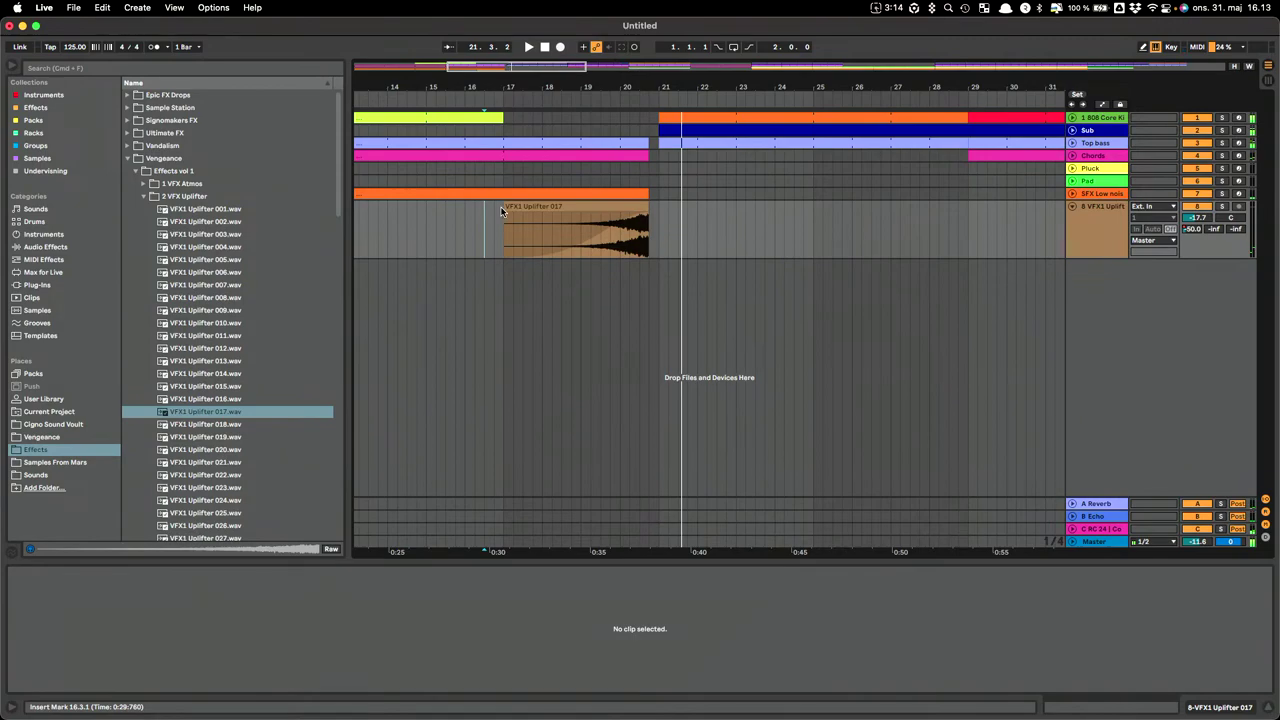
# Trim the uplifter clip to start at 19.3.1 and lower its track volume to -19.6 dB while playing the transition.
pyautogui.moveTo(507, 206); pyautogui.dragTo(600, 206)
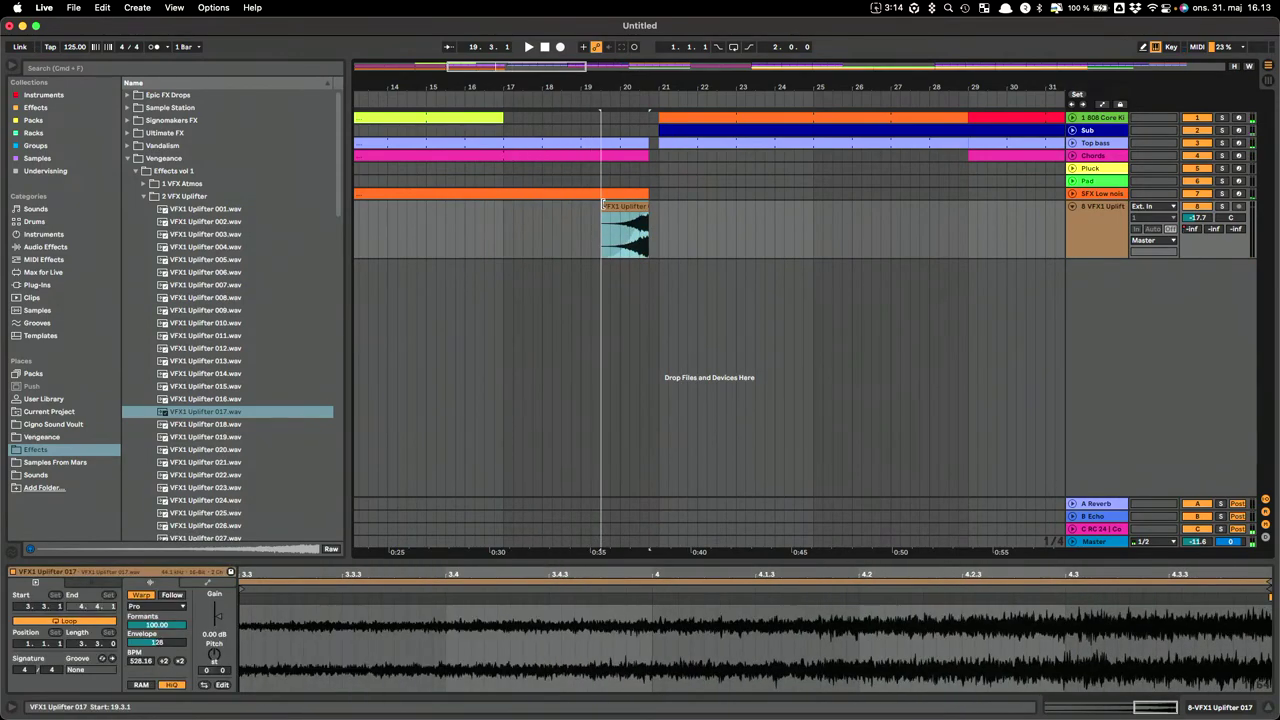
pyautogui.click(630, 245)
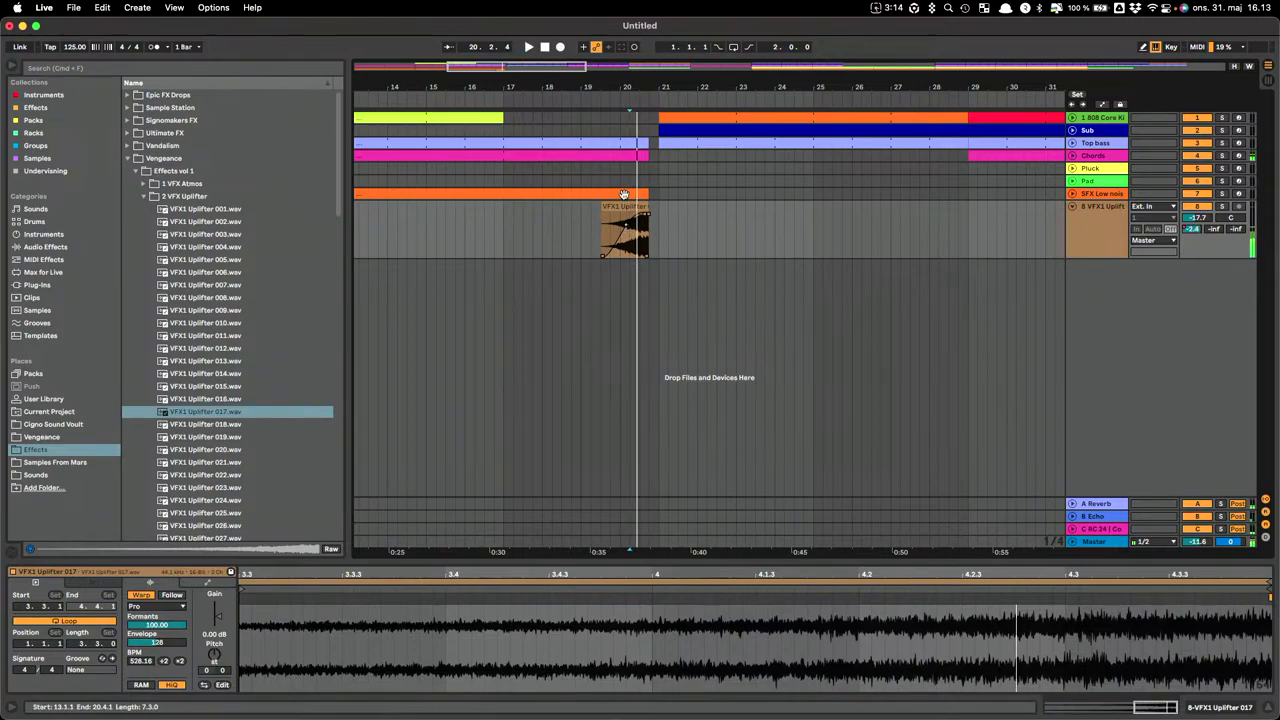
pyautogui.click(622, 205)
pyautogui.press('space')
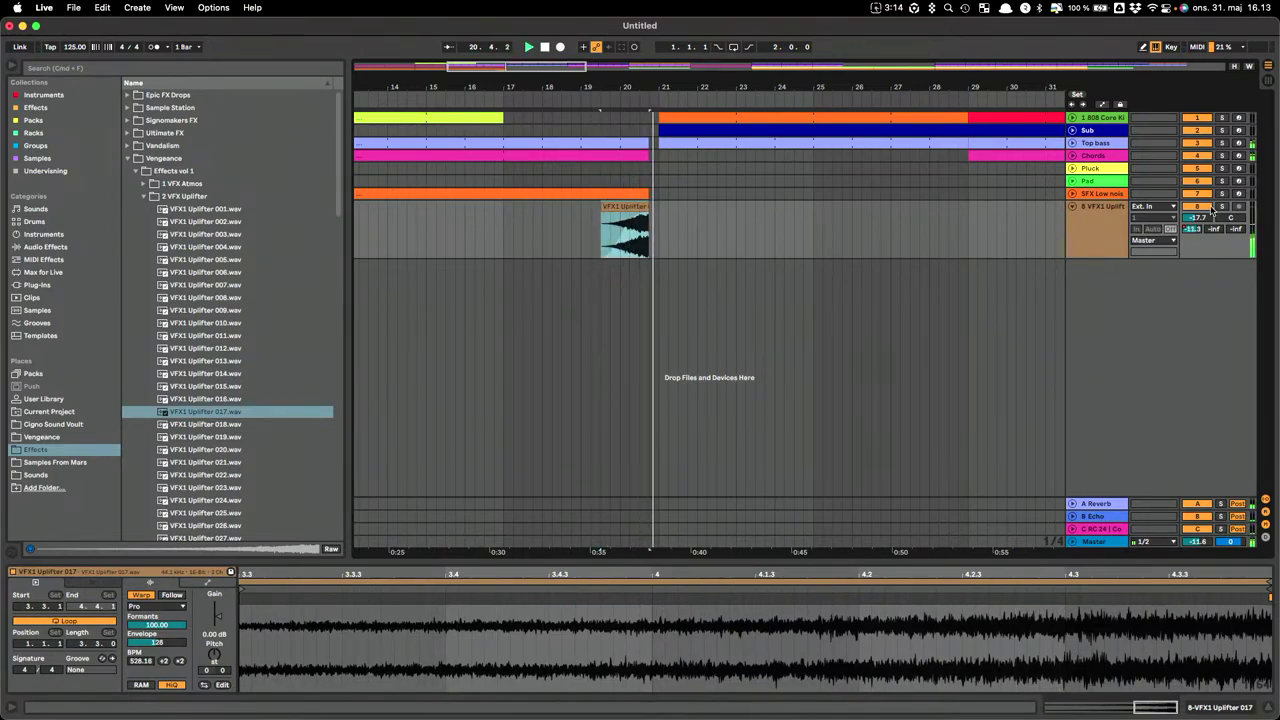
pyautogui.moveTo(1197, 218); pyautogui.dragTo(1197, 226)
pyautogui.press('space')
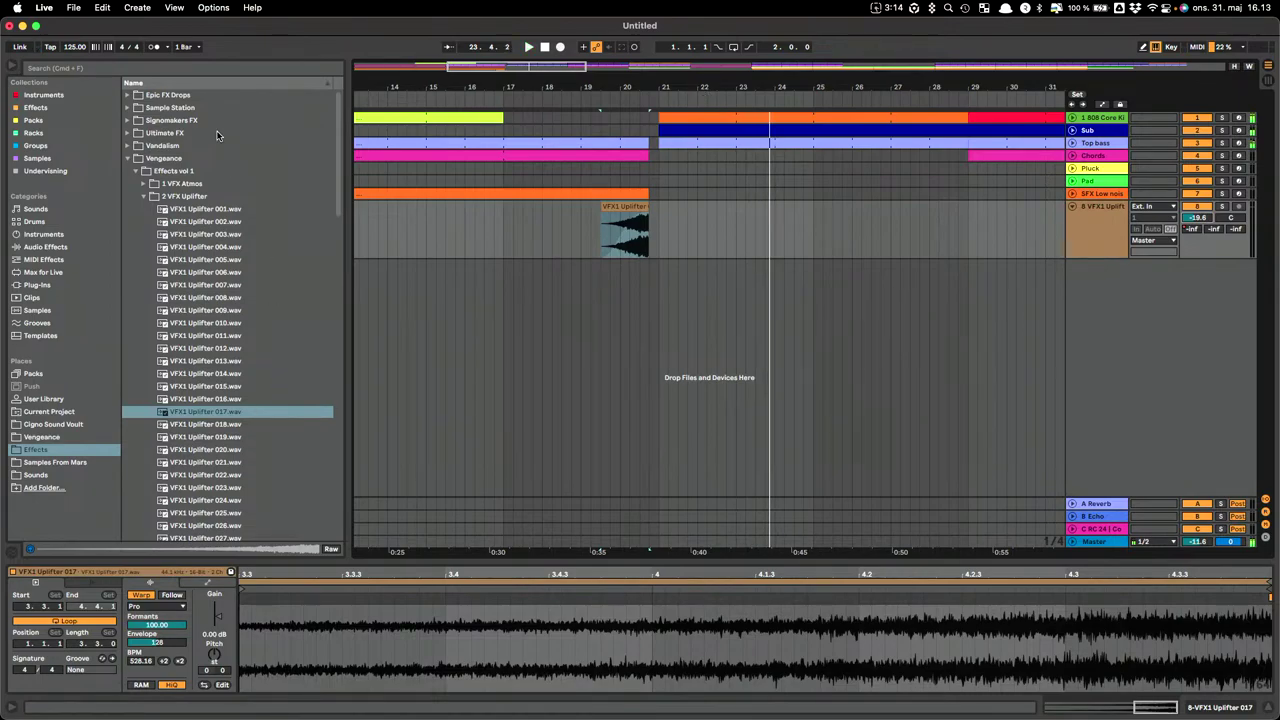
# Close the Effects vol 1 samples and open the VFX2 Sweeps Long folder in Vengeance's Effects vol 2.
pyautogui.click(143, 196)
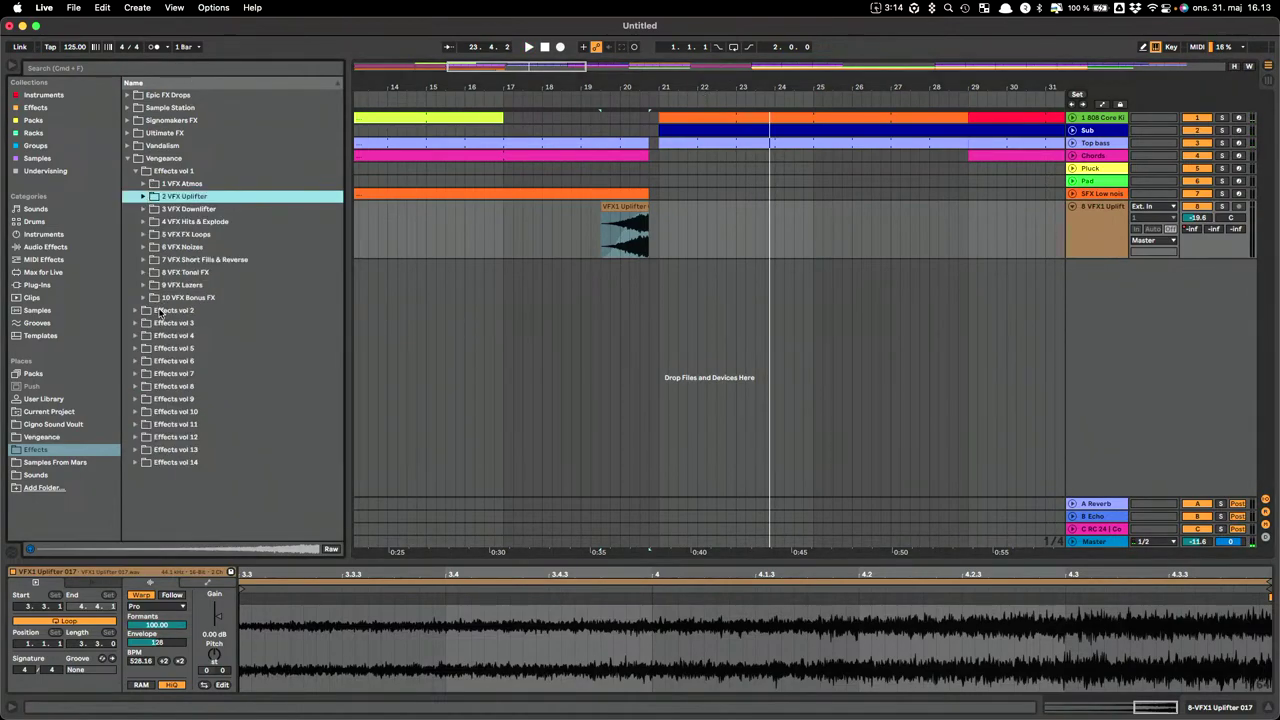
pyautogui.click(137, 171)
pyautogui.click(137, 336)
pyautogui.click(137, 336)
pyautogui.click(136, 184)
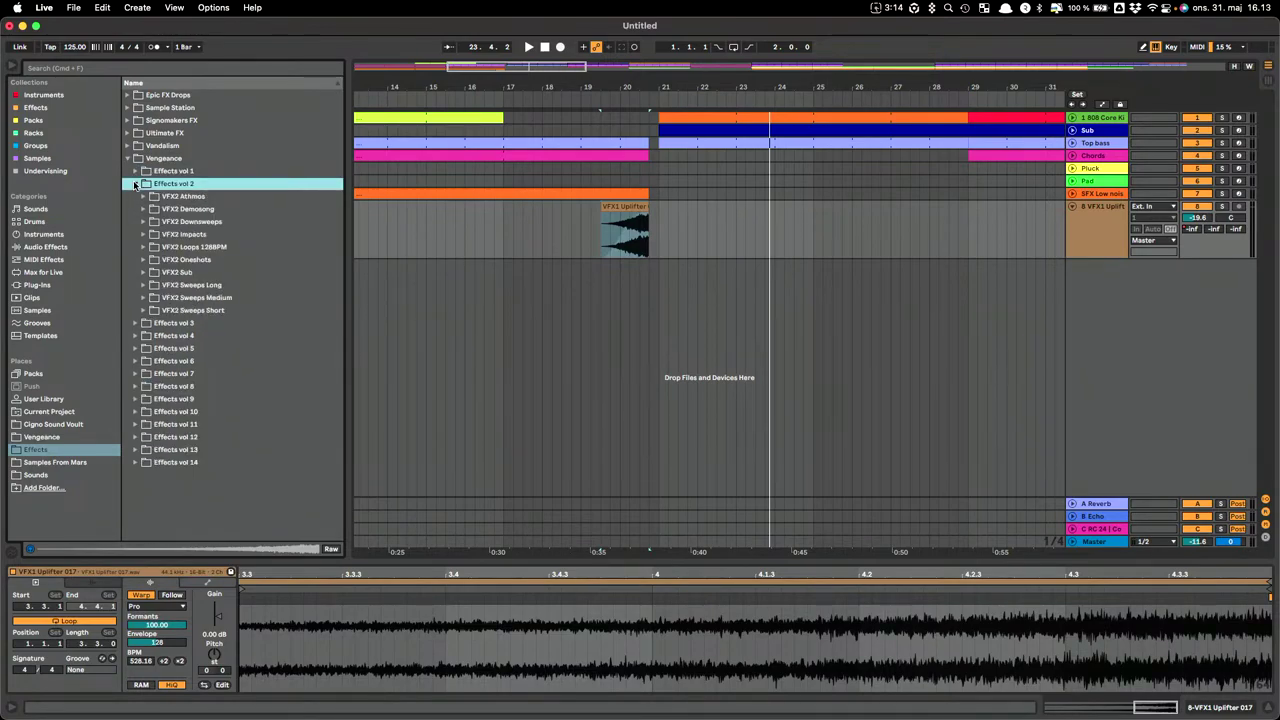
pyautogui.click(145, 285)
# Audition the long sweeps, then place VFX2 Sweeps Long 04.wav over the uplifter clip, spanning 12.4.1 to 20.4.1.
pyautogui.click(196, 311)
pyautogui.click(207, 322)
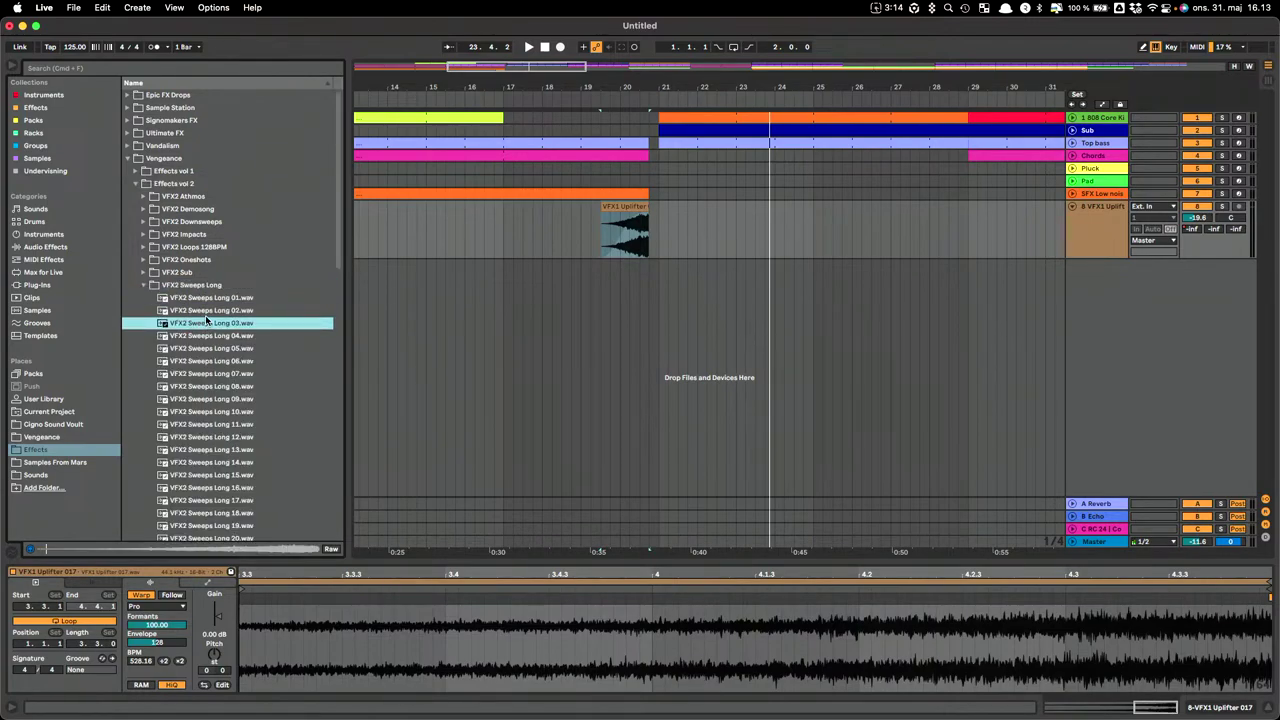
pyautogui.press('Down')
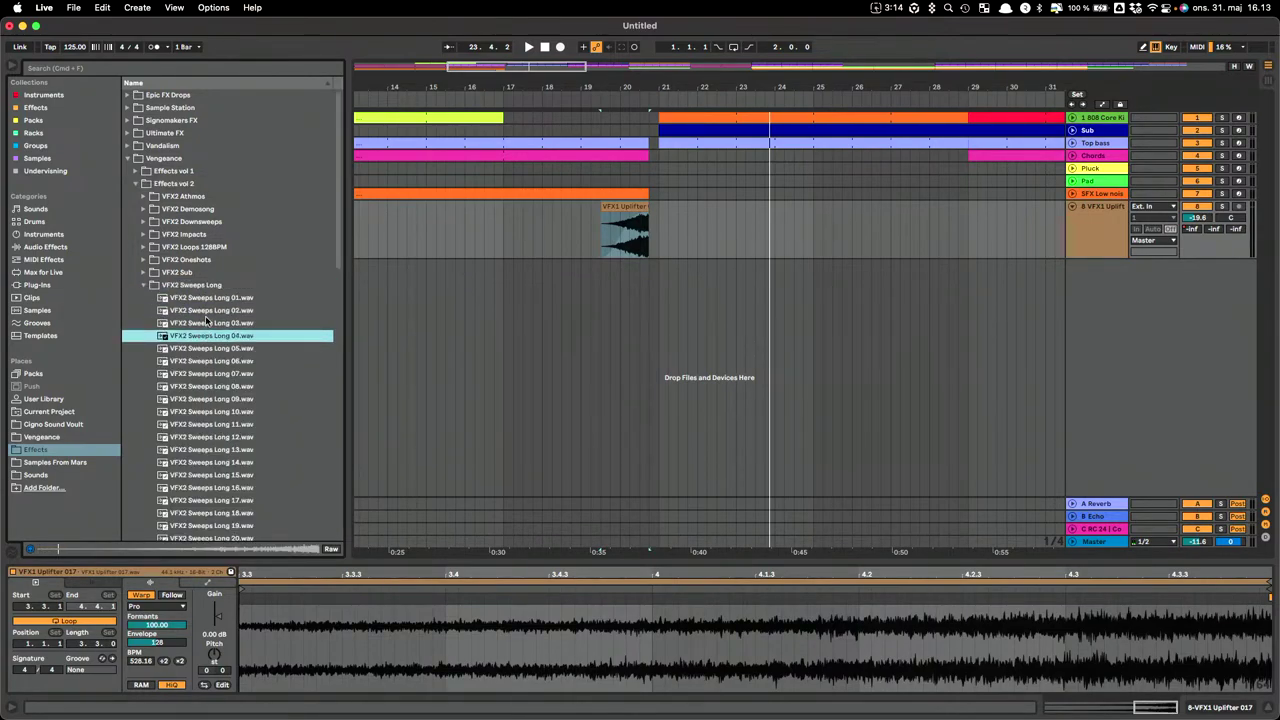
pyautogui.moveTo(227, 337); pyautogui.dragTo(366, 255)
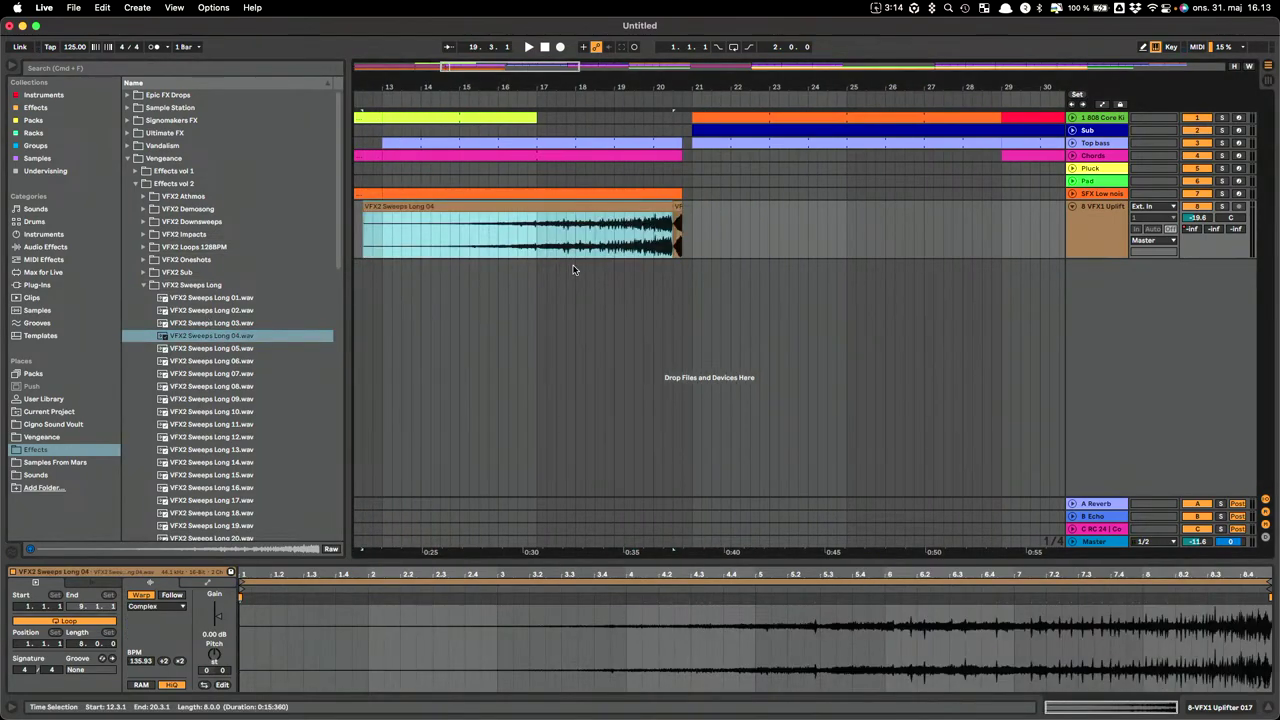
pyautogui.moveTo(614, 206); pyautogui.dragTo(624, 206)
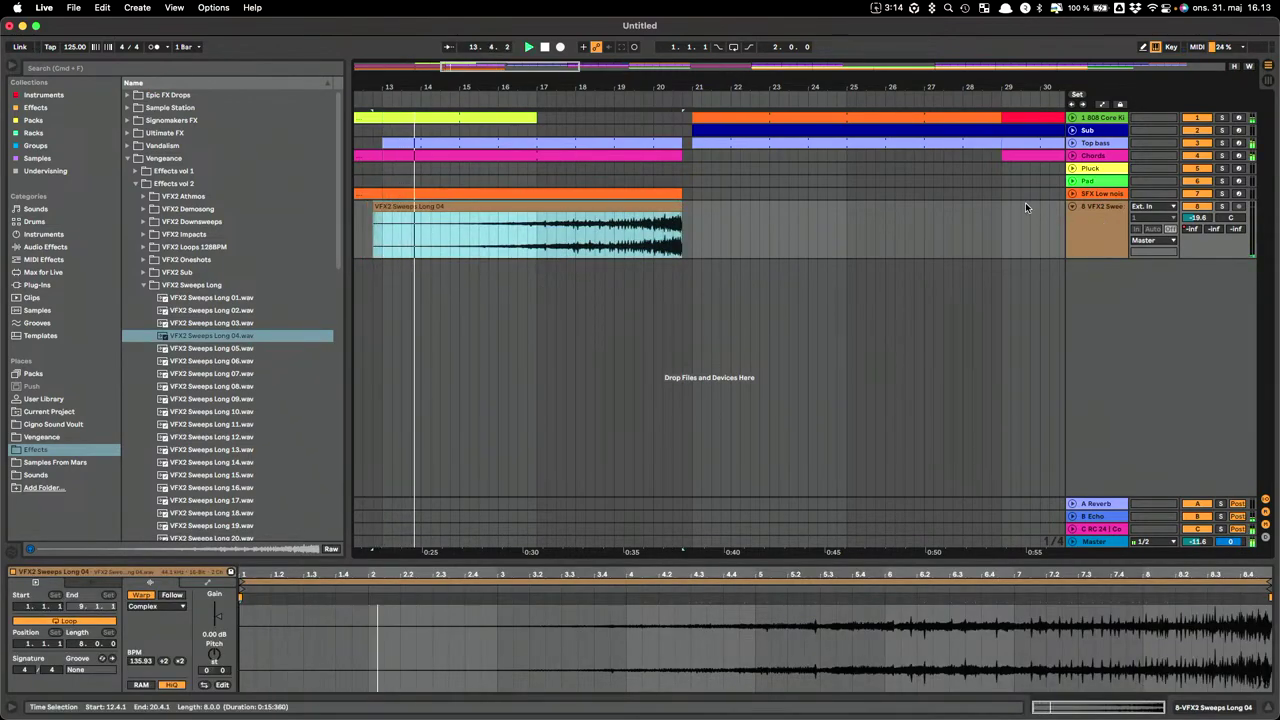
# Add EQ Eight to the sweeps track and move its low-cut band to about 454 Hz with a Q of about 0.41.
pyautogui.click(1232, 707)
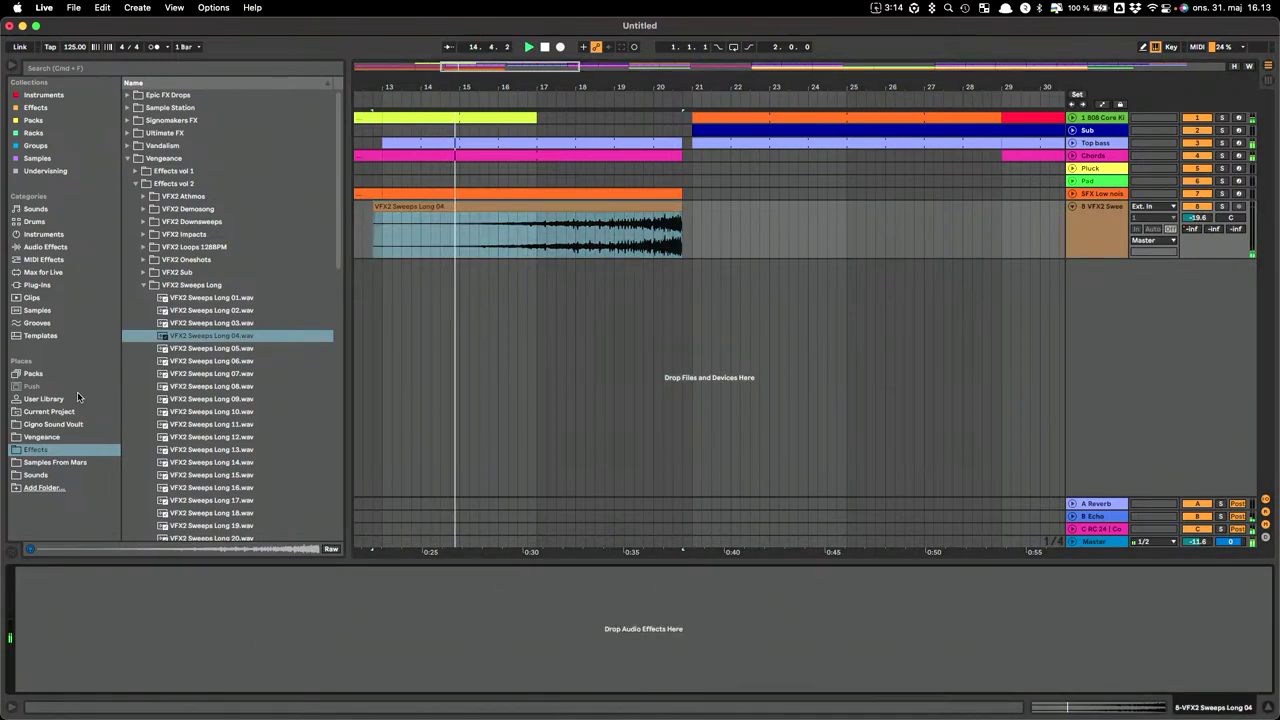
pyautogui.click(44, 112)
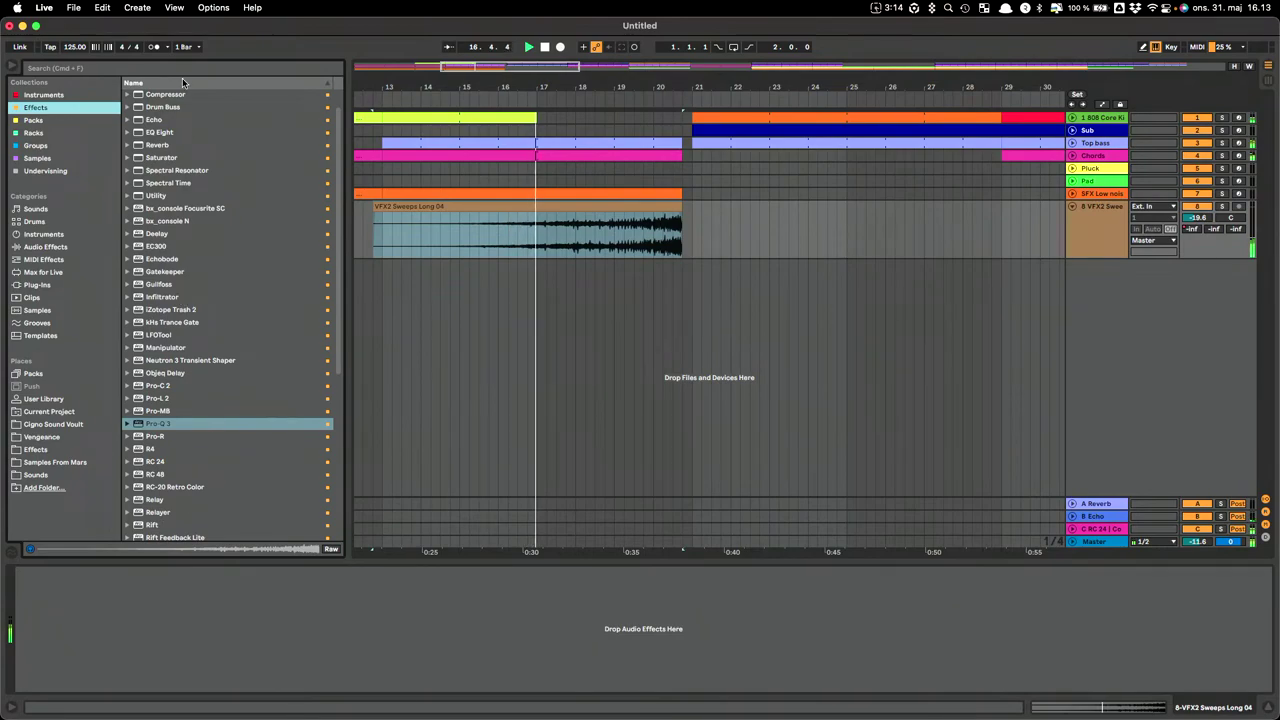
pyautogui.click(160, 132)
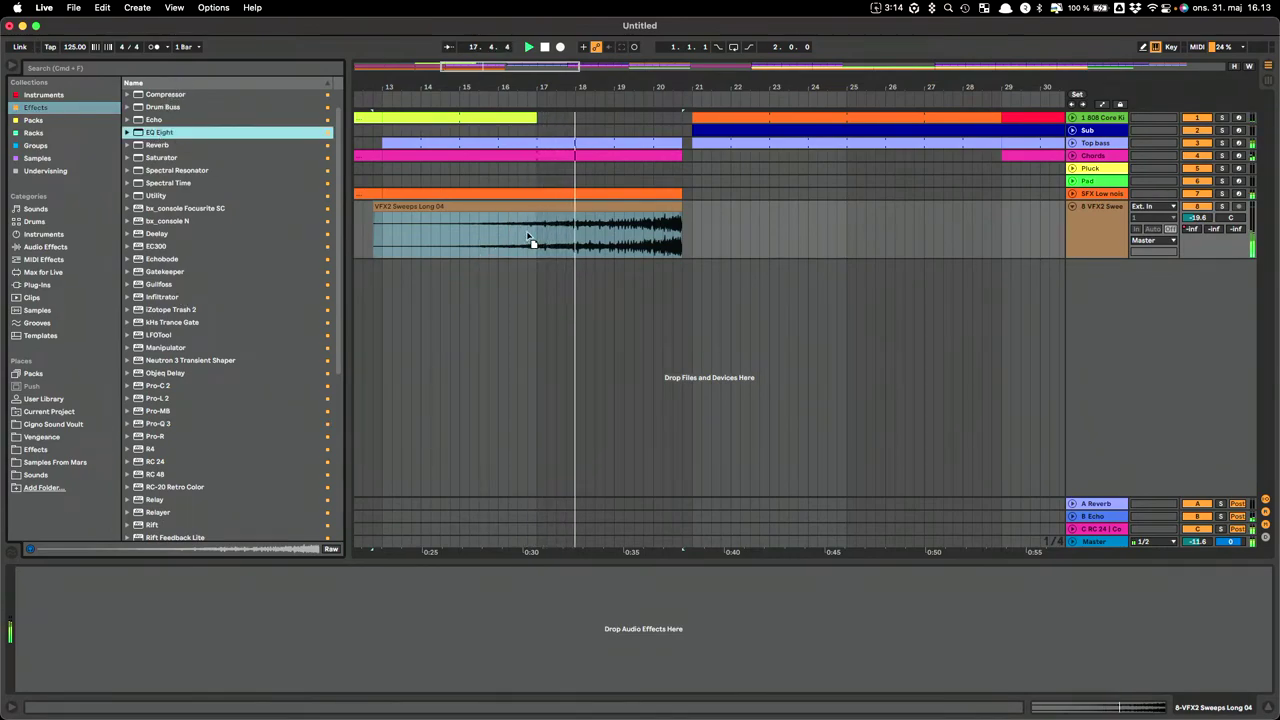
pyautogui.press('Return')
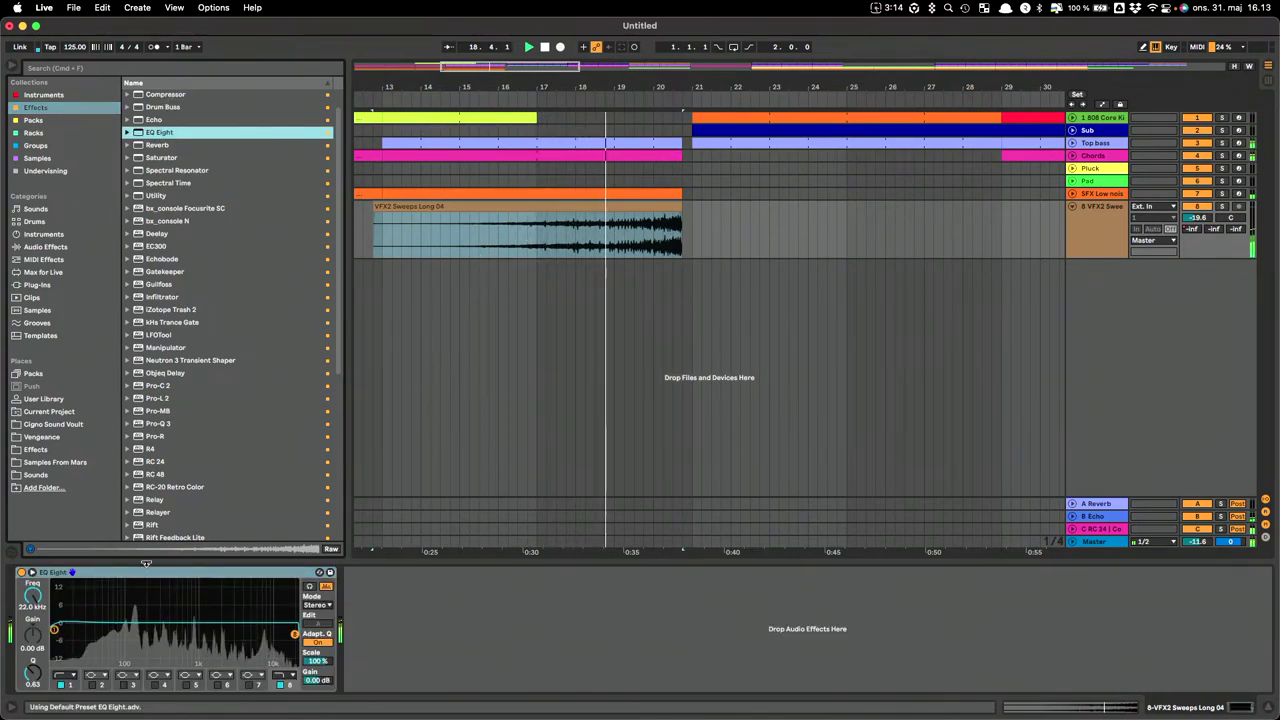
pyautogui.click(54, 630)
pyautogui.moveTo(68, 620); pyautogui.dragTo(173, 640)
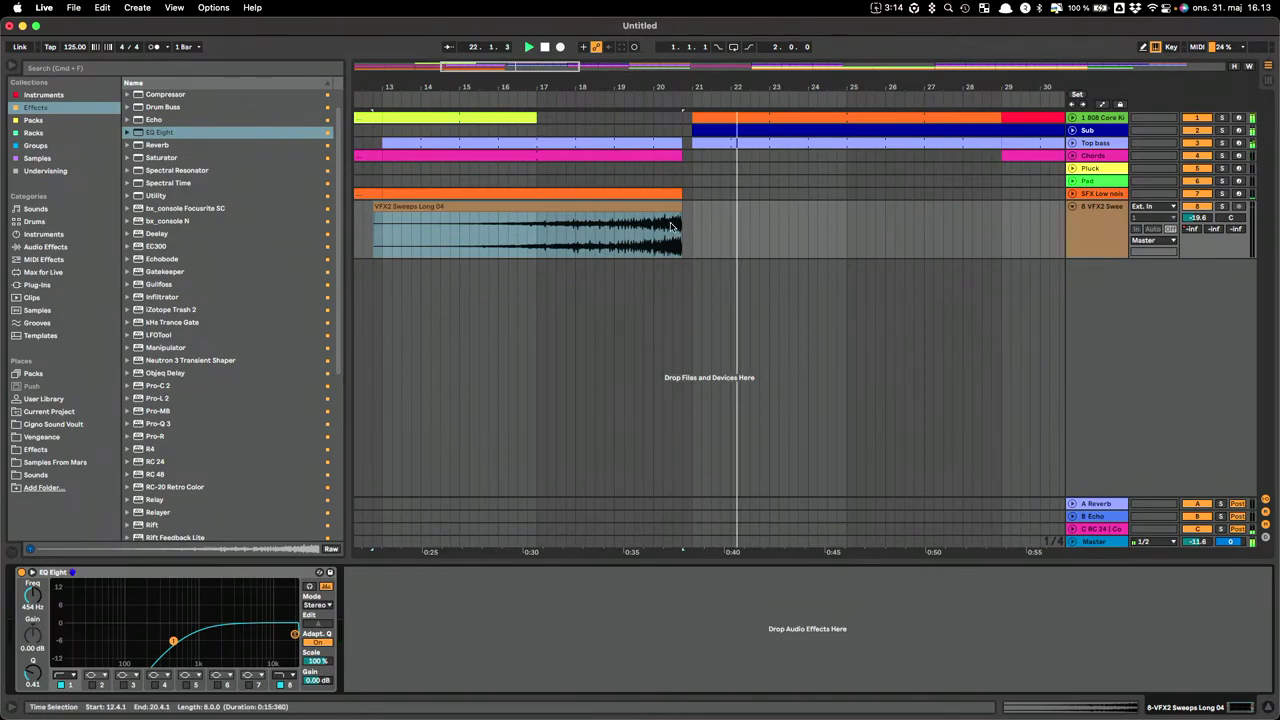
# Shorten the drum clip that starts at bar 21 so it ends at bar 28, leaving a one-bar gap before bar 29.
pyautogui.moveTo(486, 68); pyautogui.dragTo(486, 19)
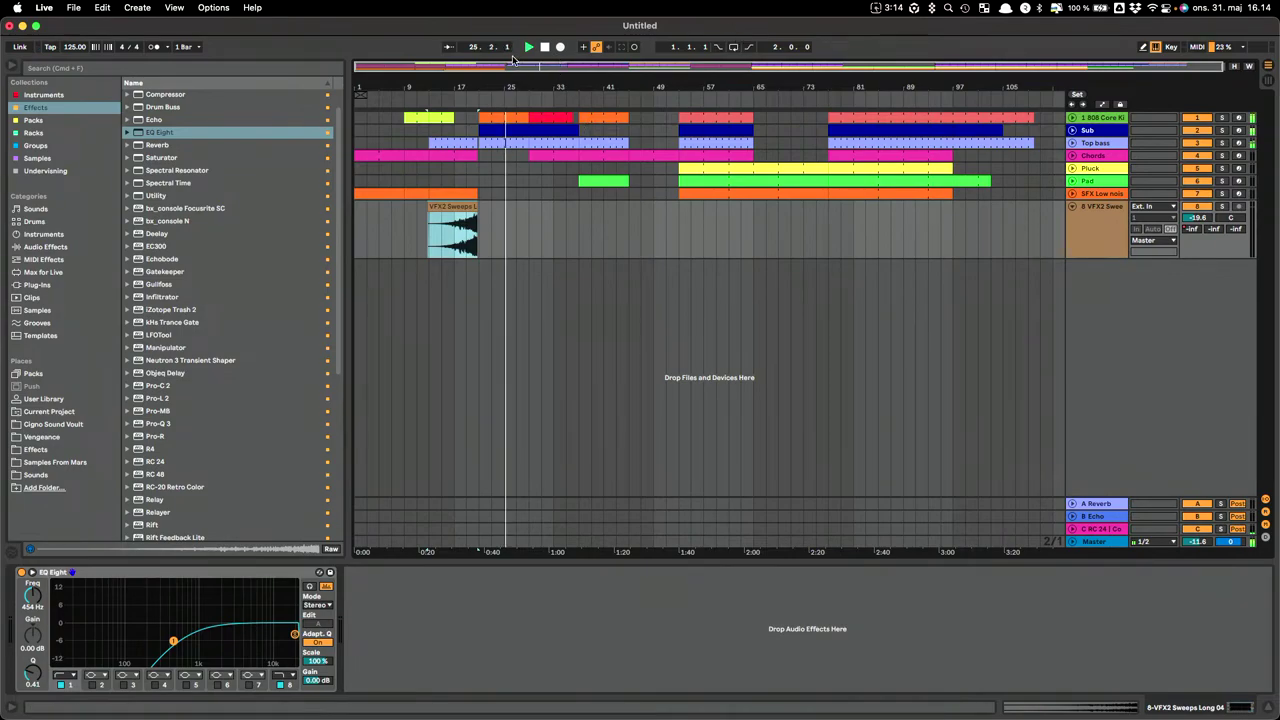
pyautogui.moveTo(517, 64); pyautogui.dragTo(580, 143)
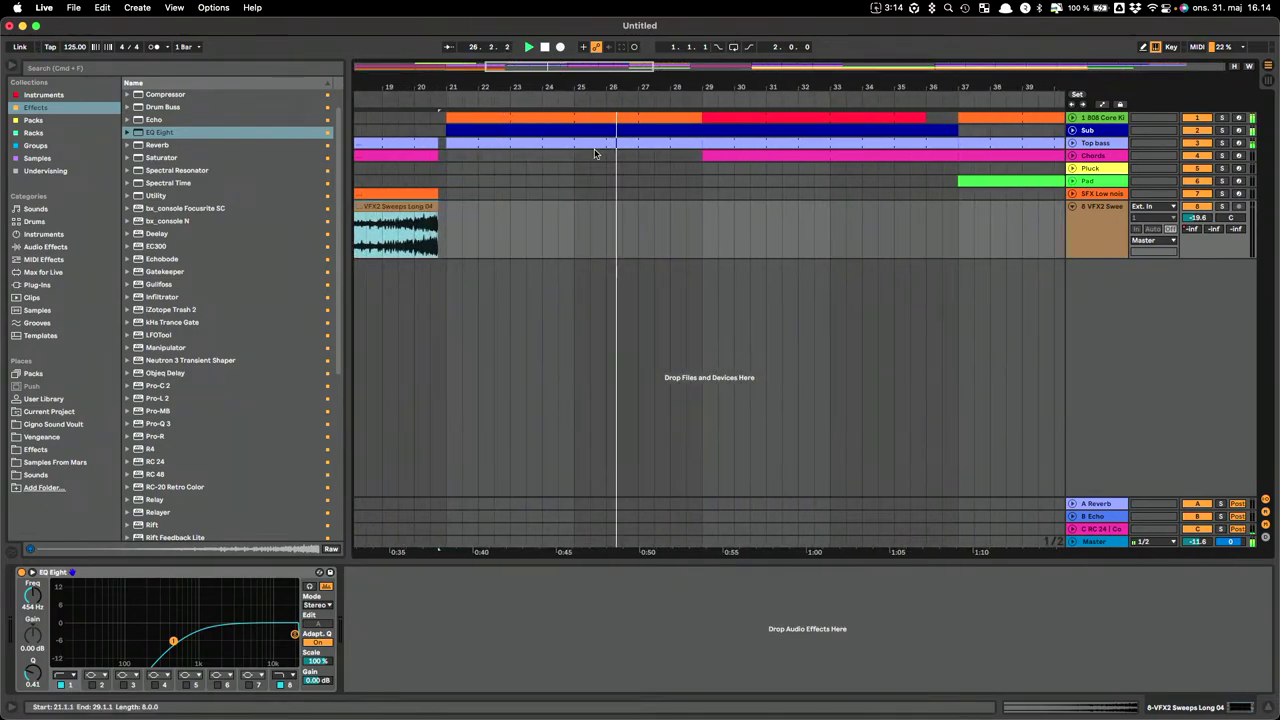
pyautogui.click(698, 115)
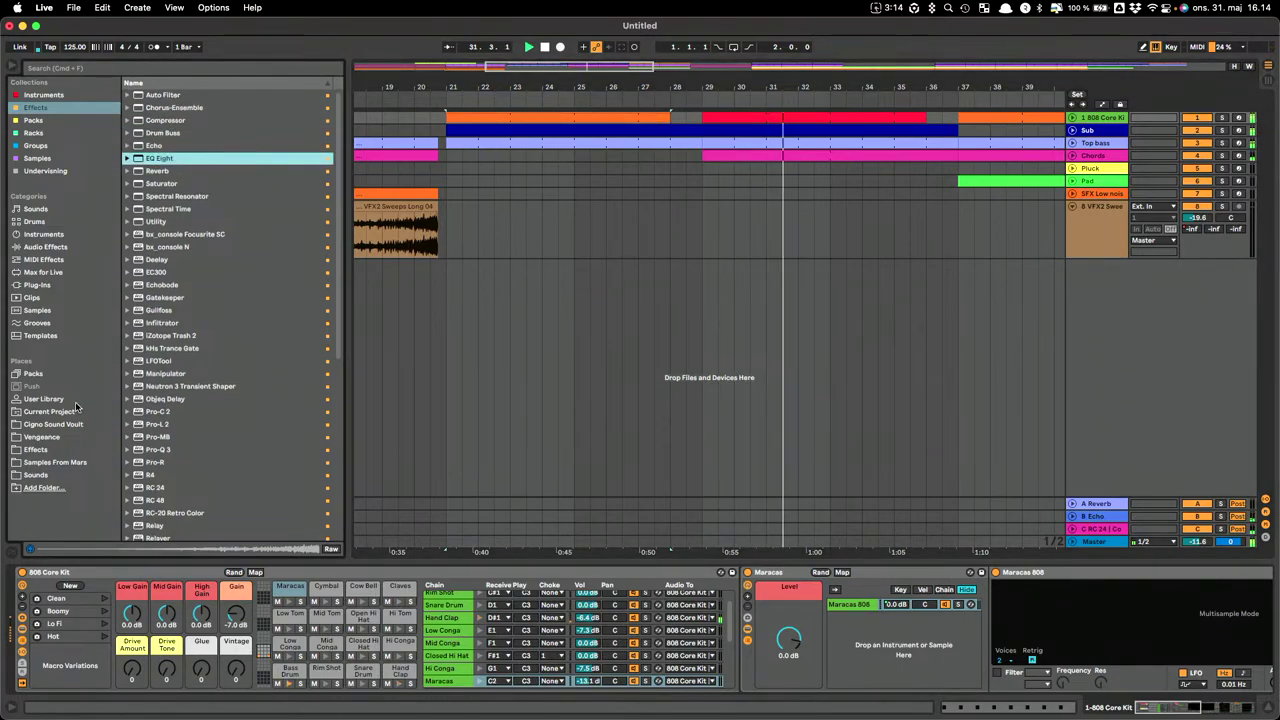
# Return to the Effects folder, close Effects vol 2 and open the 3 VFX Downlifter folder in Vengeance's Effects vol 1.
pyautogui.click(45, 412)
pyautogui.click(37, 452)
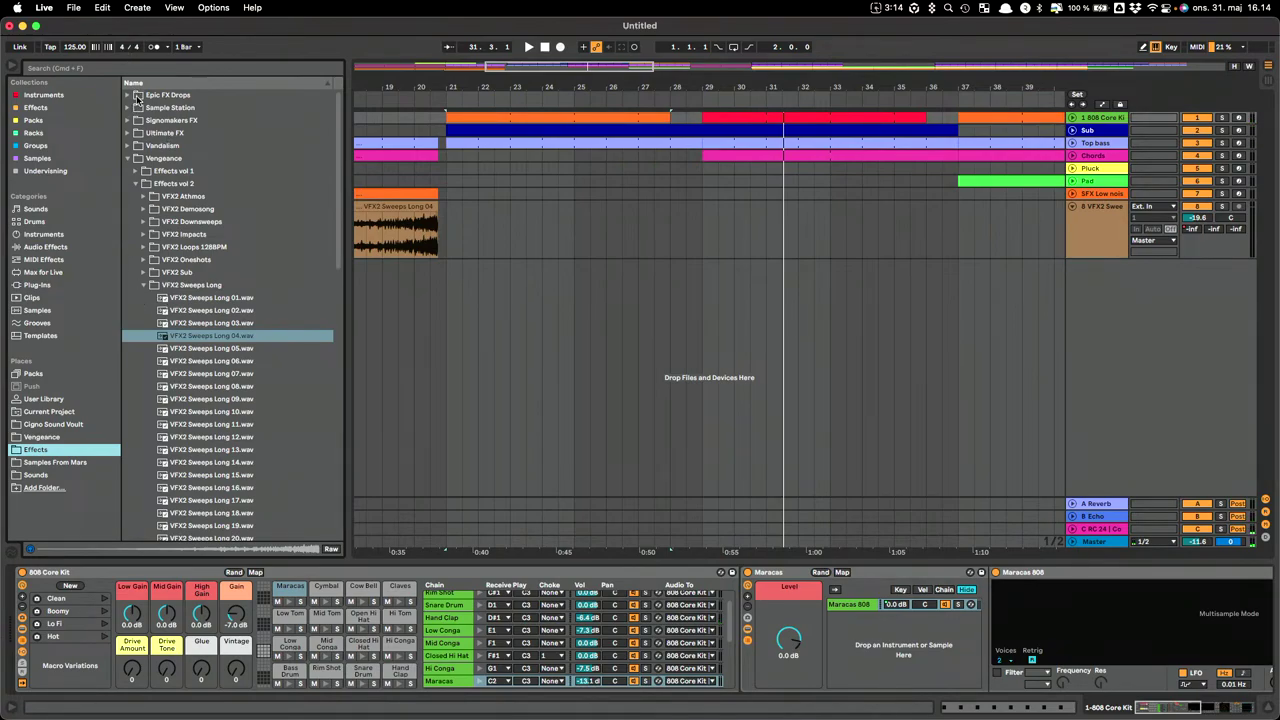
pyautogui.click(135, 183)
pyautogui.click(139, 177)
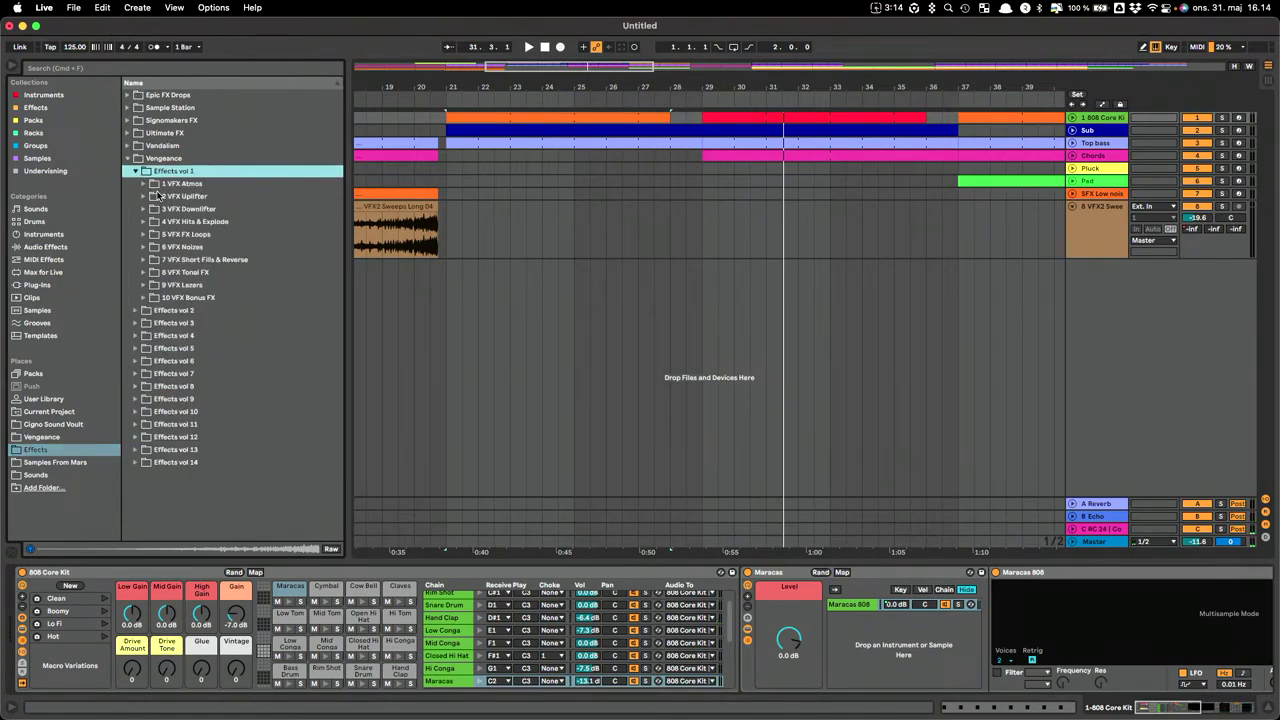
pyautogui.click(169, 211)
pyautogui.click(145, 209)
# Audition the downlifters, then place VFX1 Downlifter 008.wav on the sweeps track, spanning 29.1.1 to 37.1.1.
pyautogui.click(187, 224)
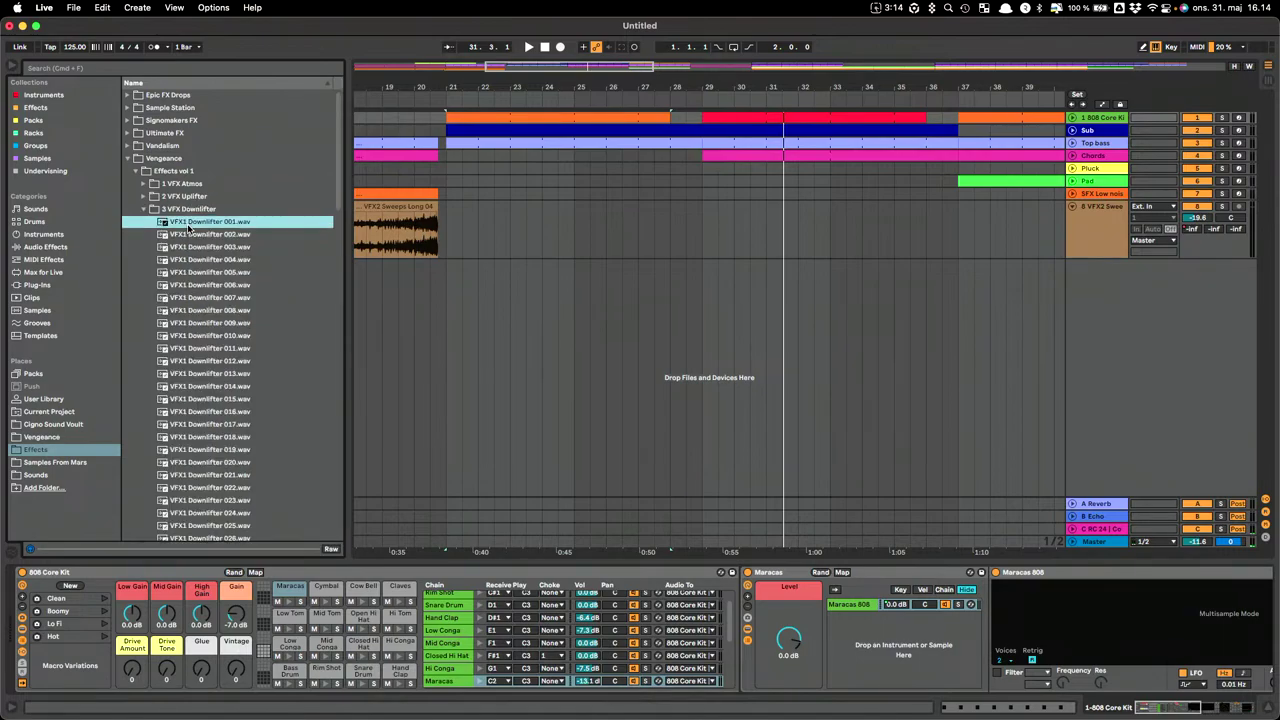
pyautogui.press('Down')
pyautogui.press('Down')
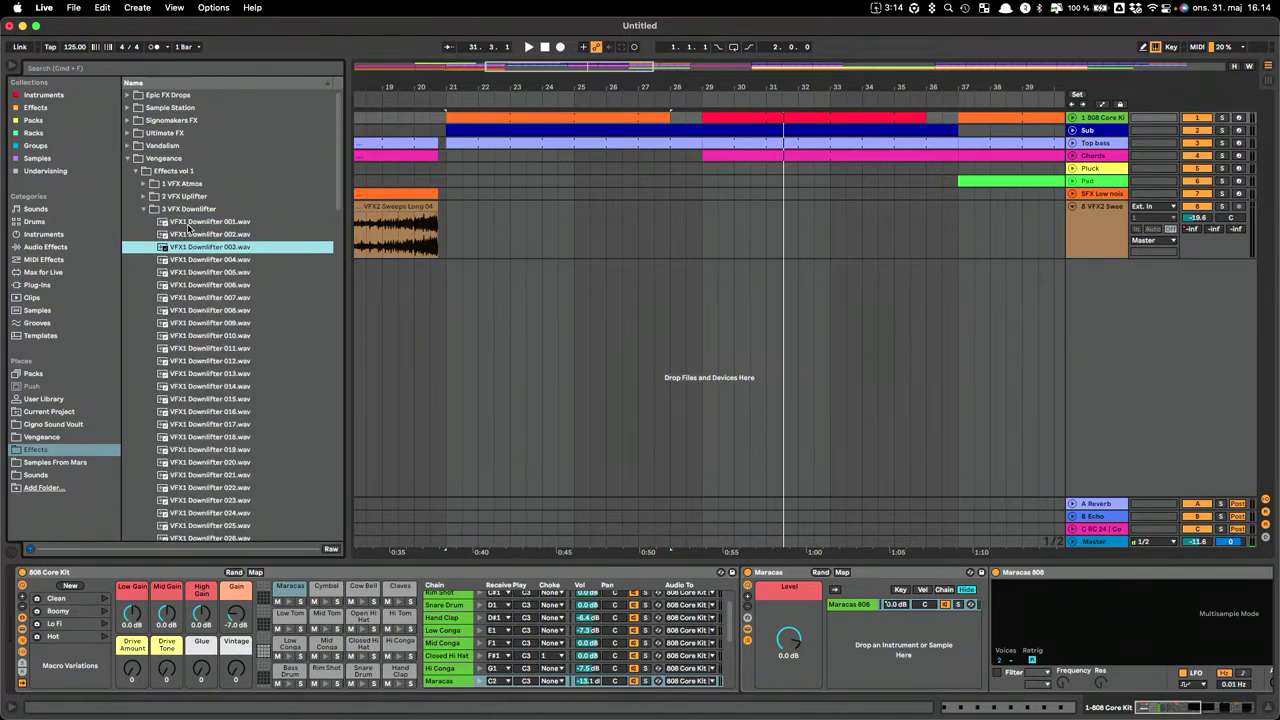
pyautogui.press('Down')
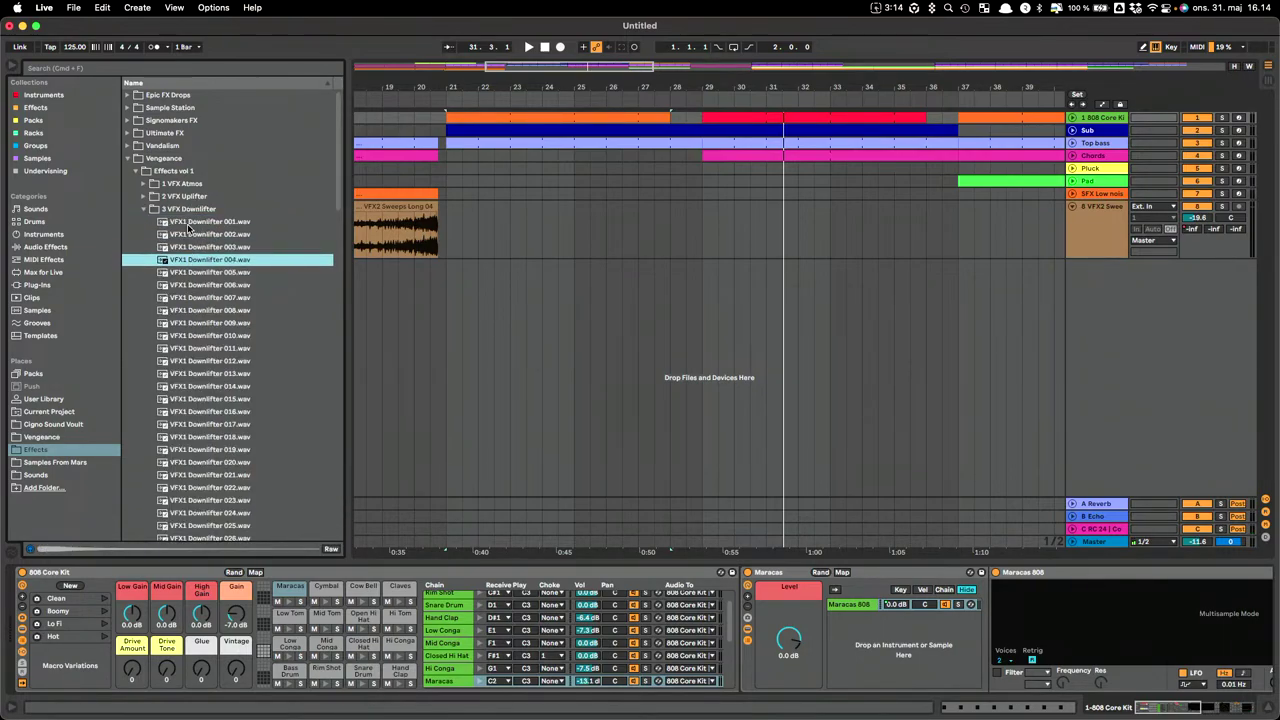
pyautogui.press('Down')
pyautogui.press('Down')
pyautogui.press('space')
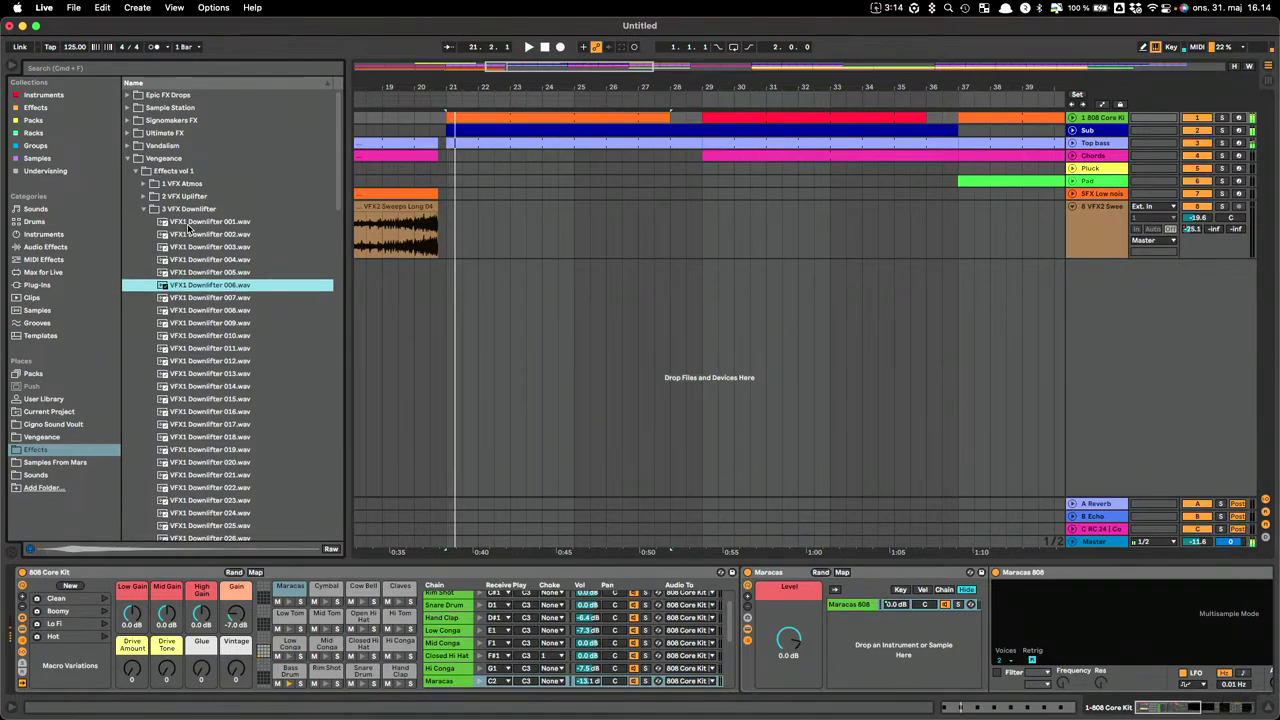
pyautogui.press('Down')
pyautogui.press('Down')
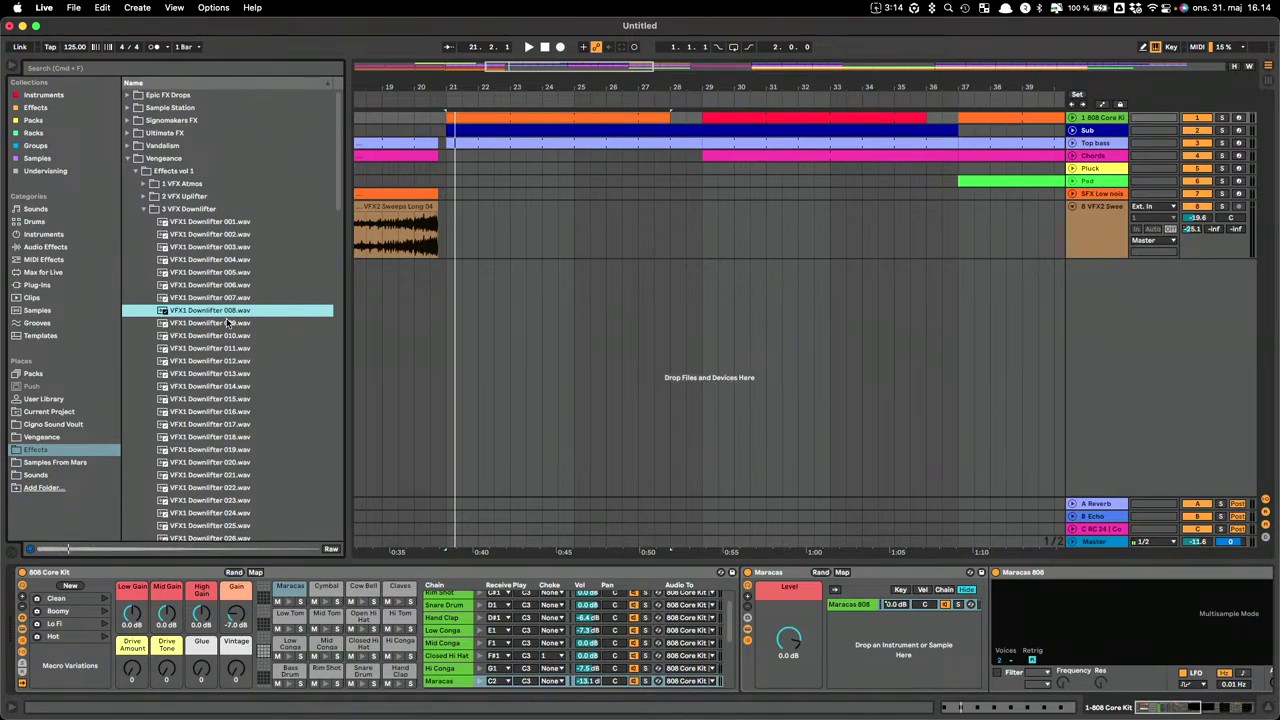
pyautogui.moveTo(480, 210); pyautogui.dragTo(703, 222)
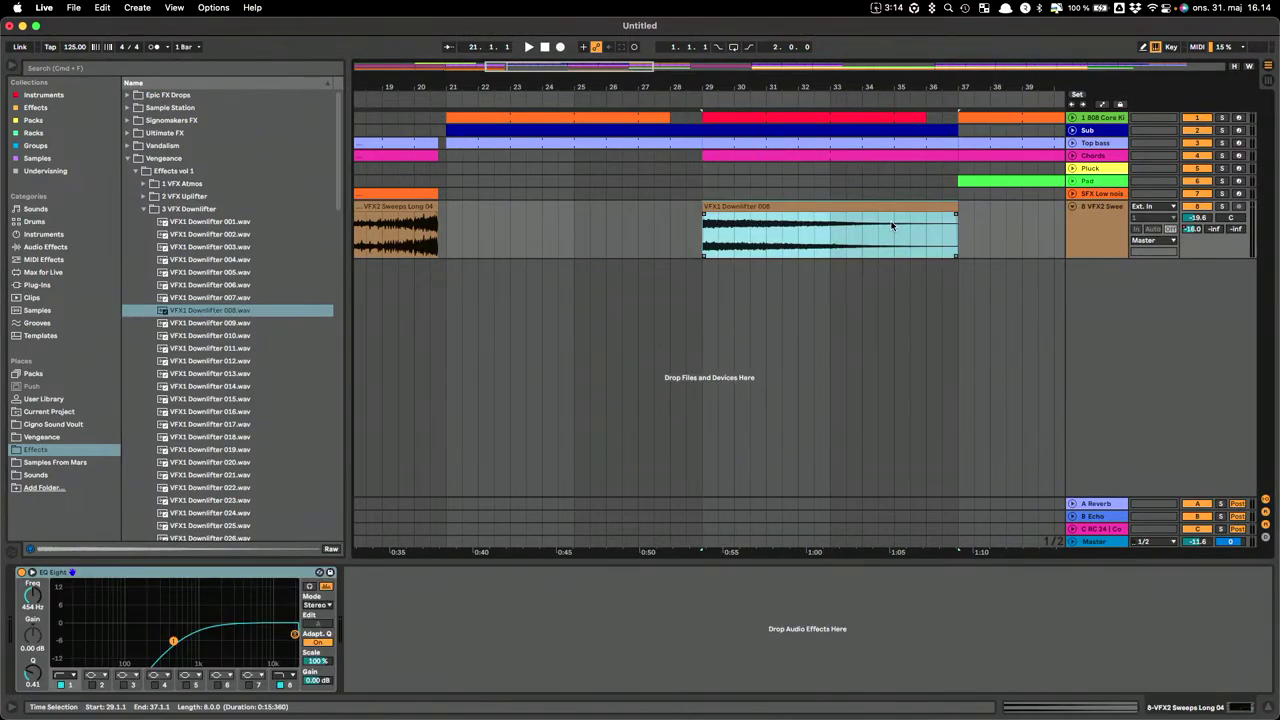
# Apply a long curved fade-out across the downlifter clip, starting near its beginning, and play the transition from bar 29.
pyautogui.click(1126, 207)
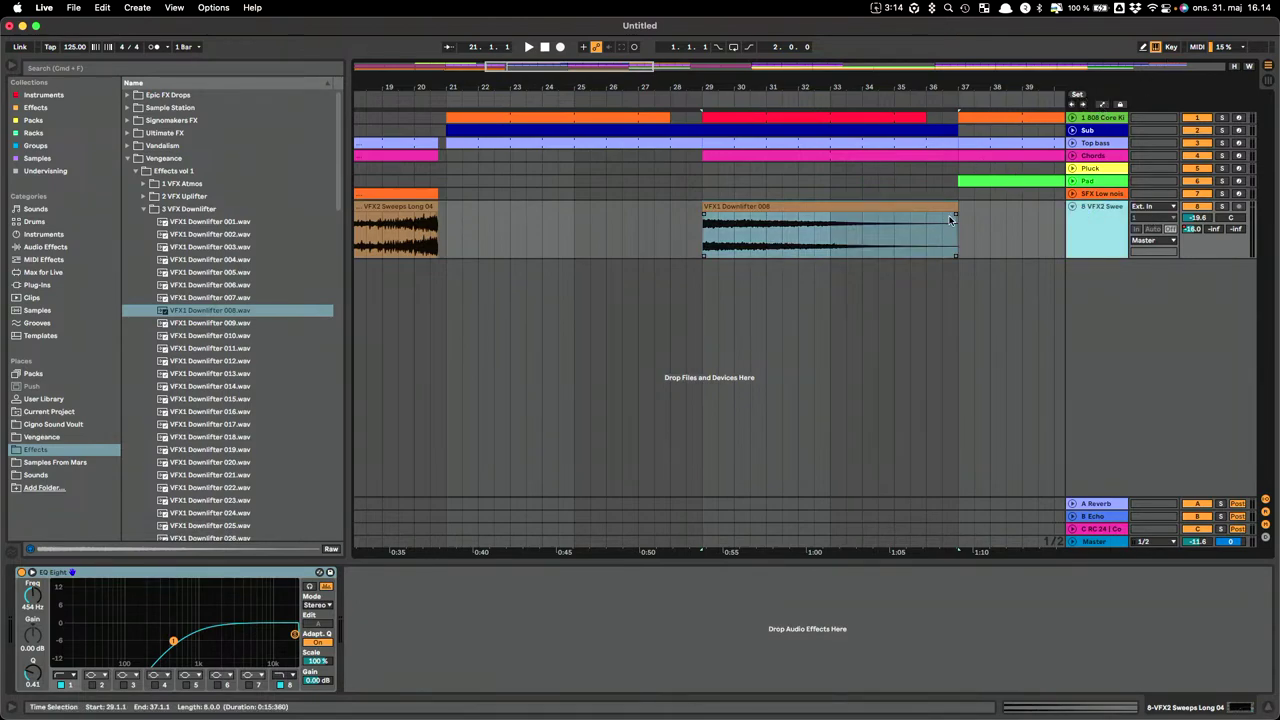
pyautogui.moveTo(948, 212); pyautogui.dragTo(649, 276)
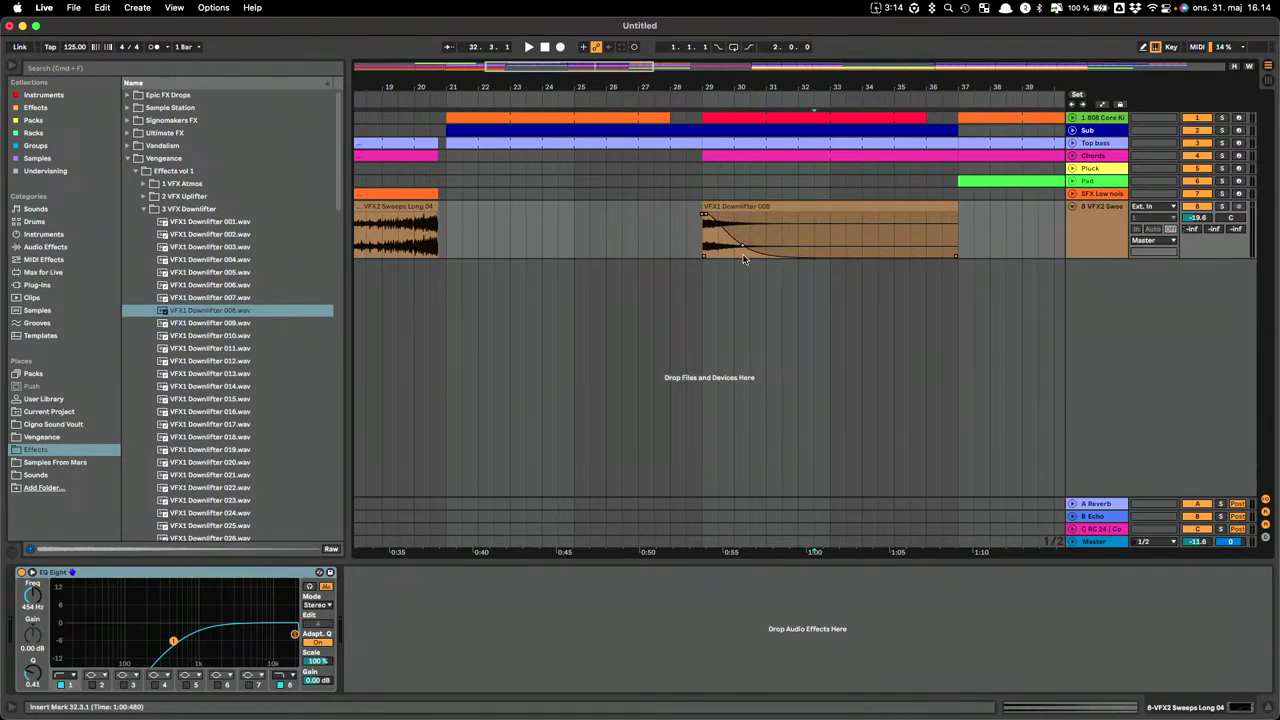
pyautogui.click(733, 206)
pyautogui.press('space')
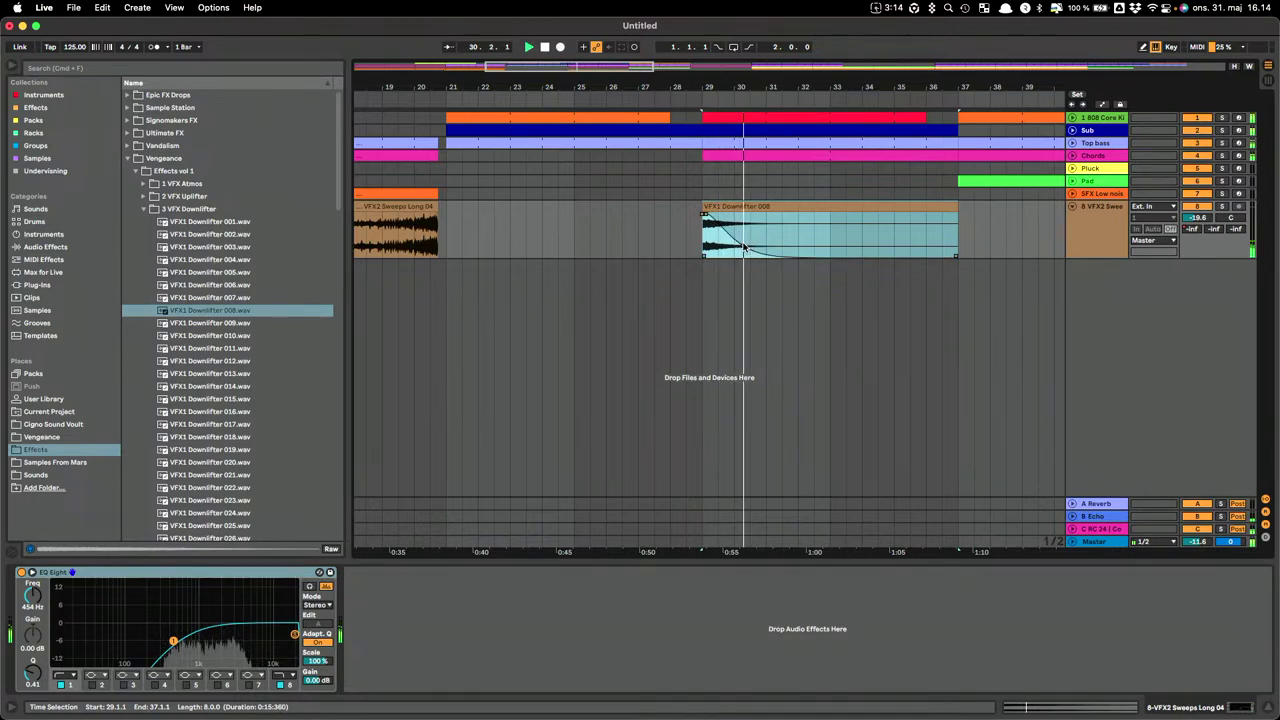
# Show the sweeps track's automation and raise the A-Reverb send across the downlifter clip, from just before bar 29 to past bar 37.
pyautogui.click(1091, 237)
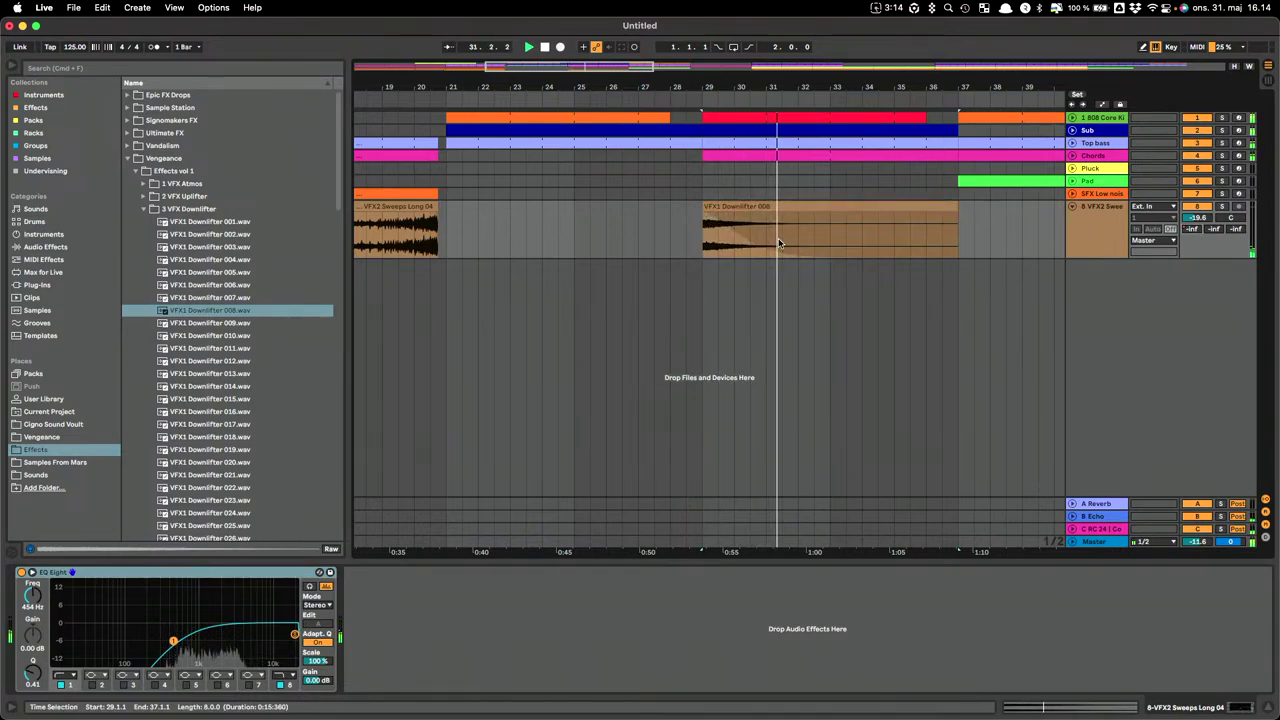
pyautogui.press('a')
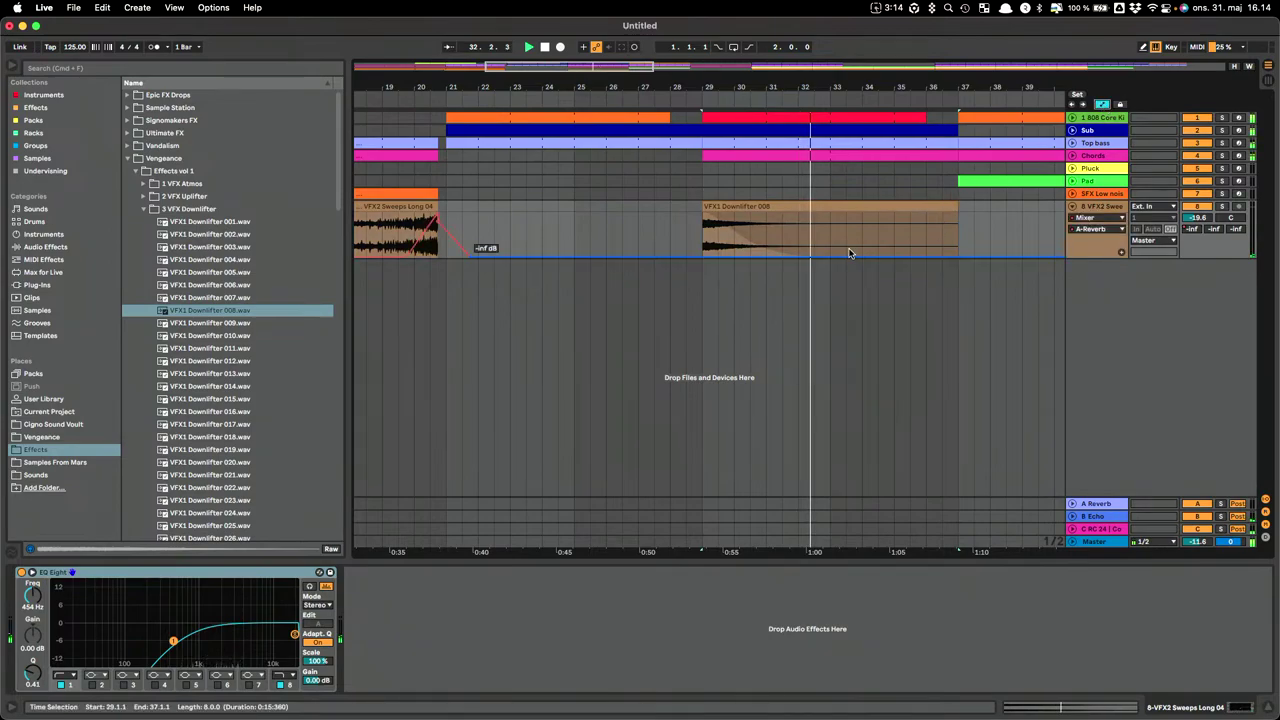
pyautogui.moveTo(691, 238); pyautogui.dragTo(936, 211)
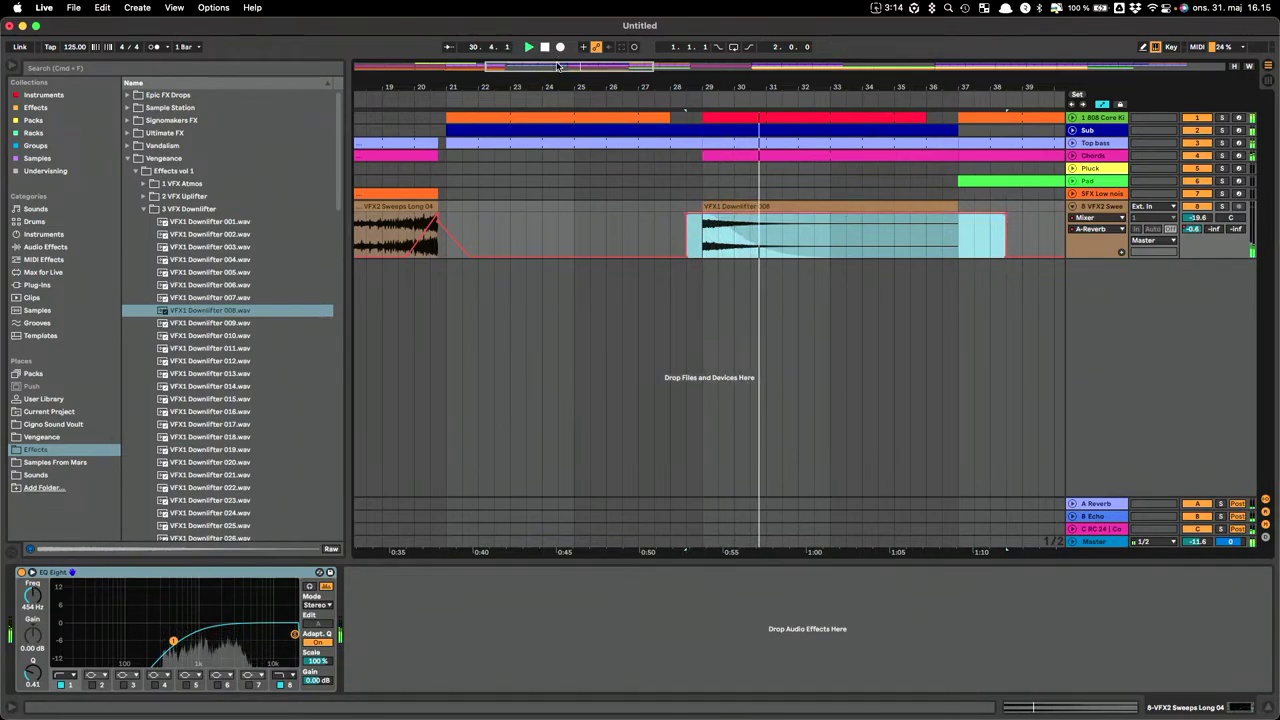
# Copy the VFX2 Sweeps Long 04 clip to 37.1.1 on the same track so it spans up to 45.1.1.
pyautogui.moveTo(558, 66); pyautogui.dragTo(866, 200)
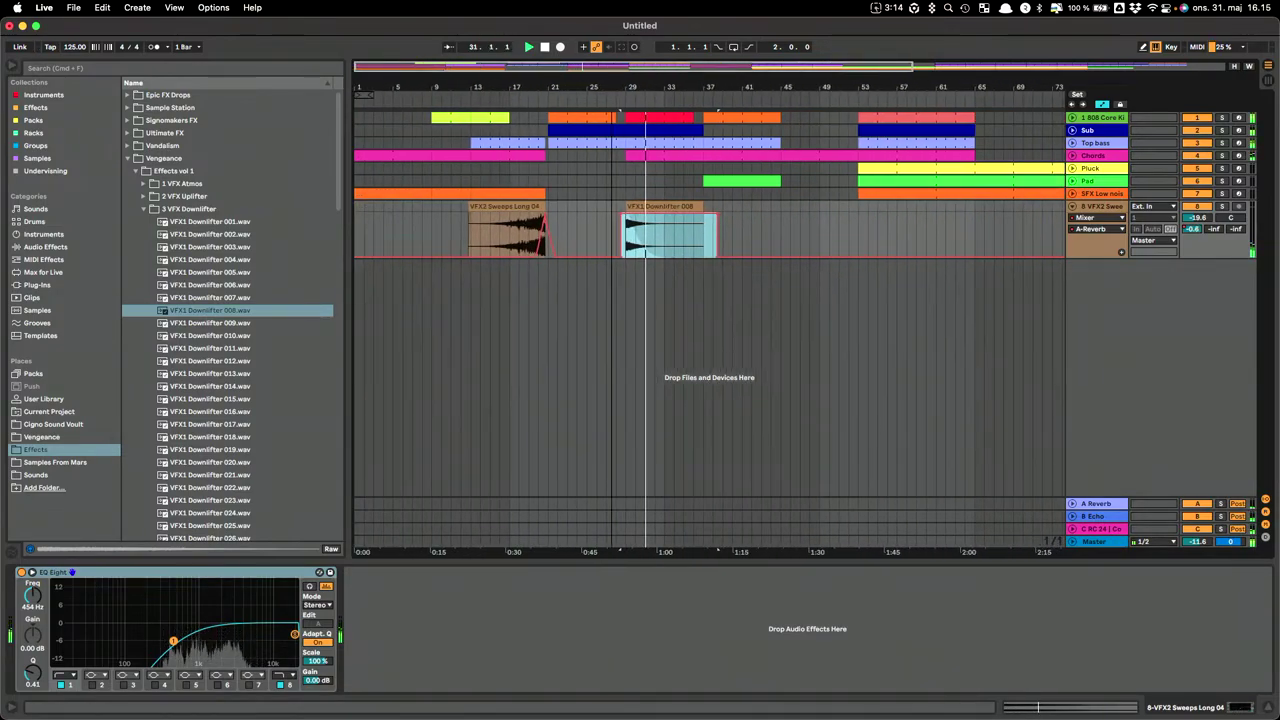
pyautogui.click(866, 228)
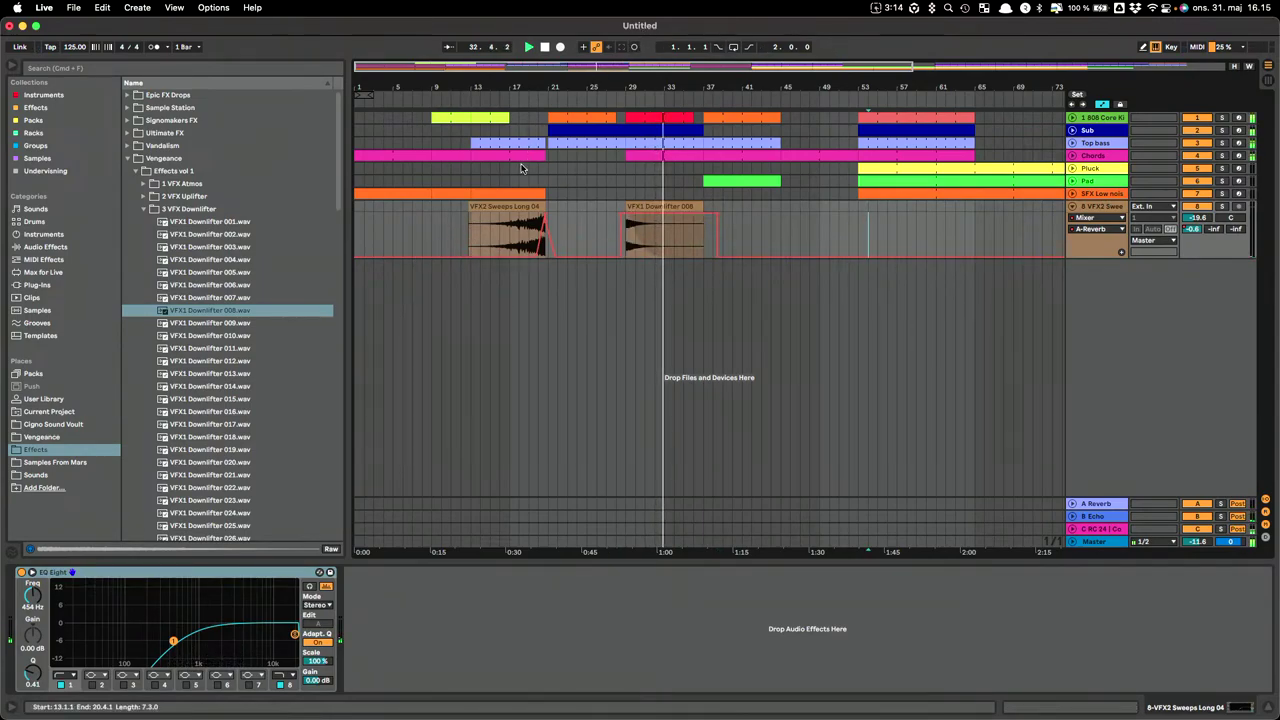
pyautogui.moveTo(528, 222); pyautogui.dragTo(760, 216)
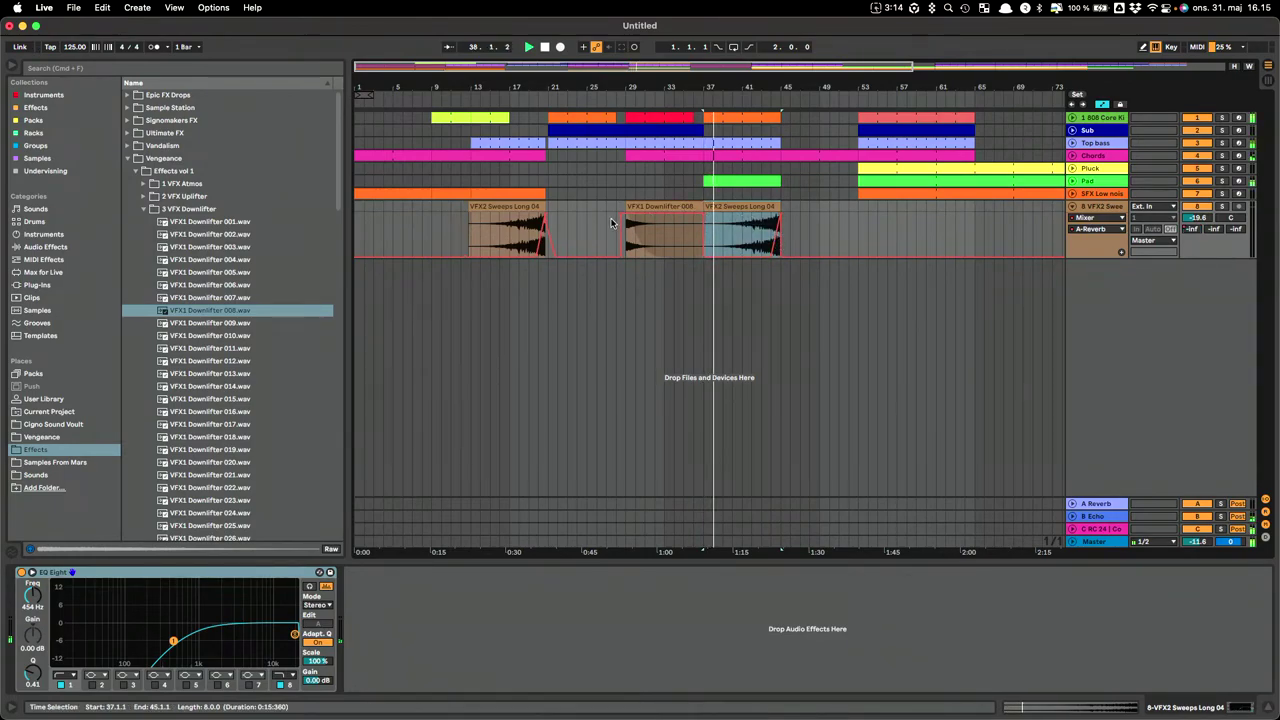
# Copy the downlifter clip onto a new track at 37.1.1 to 45.1.1, and copy the sweep clip to bars 45 through 53.
pyautogui.moveTo(660, 208); pyautogui.dragTo(742, 330)
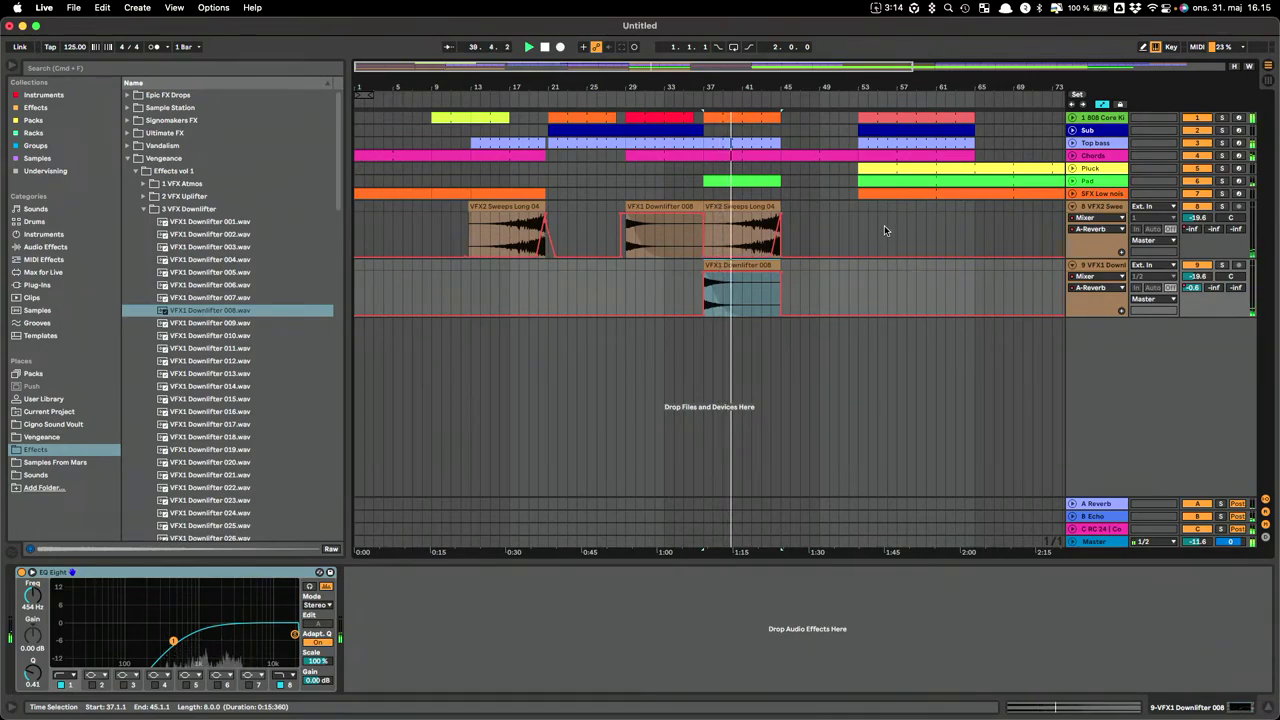
pyautogui.moveTo(517, 221); pyautogui.dragTo(826, 224)
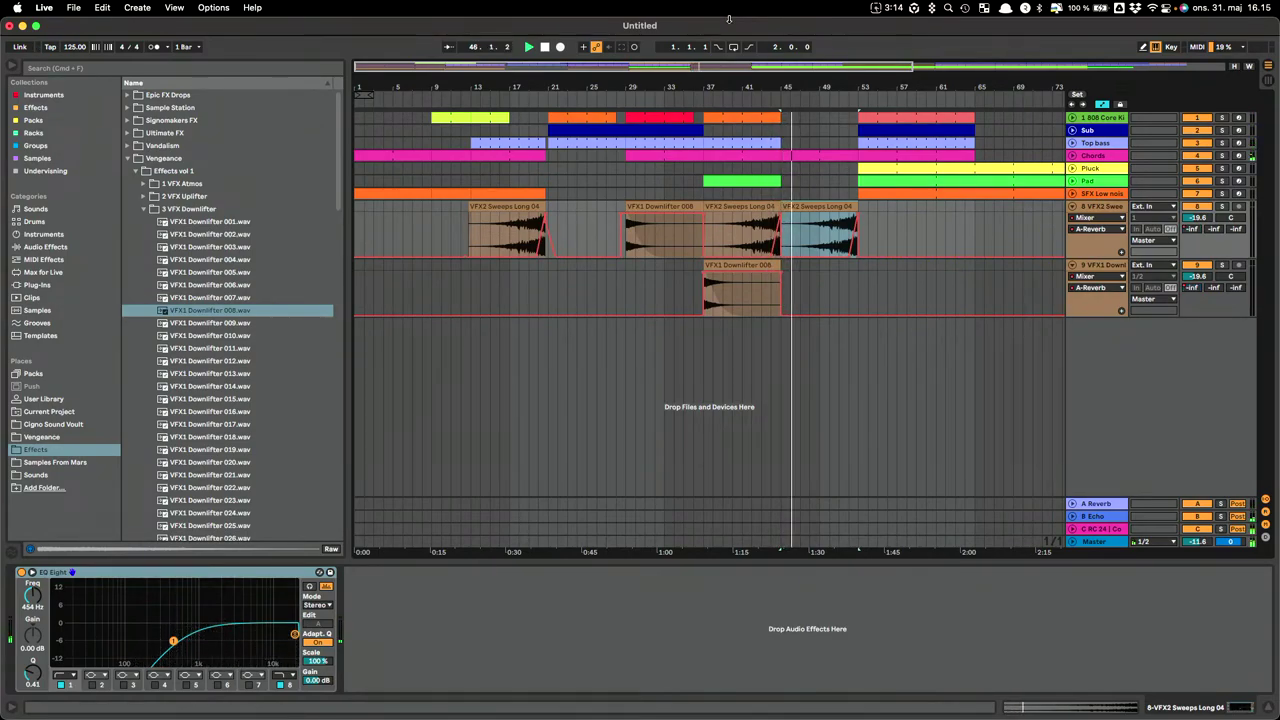
# Copy the downlifter clip to bars 65 and 97 on its track, and the sweep clip to bars 69 and 89 on its track.
pyautogui.moveTo(809, 65); pyautogui.dragTo(1089, 12)
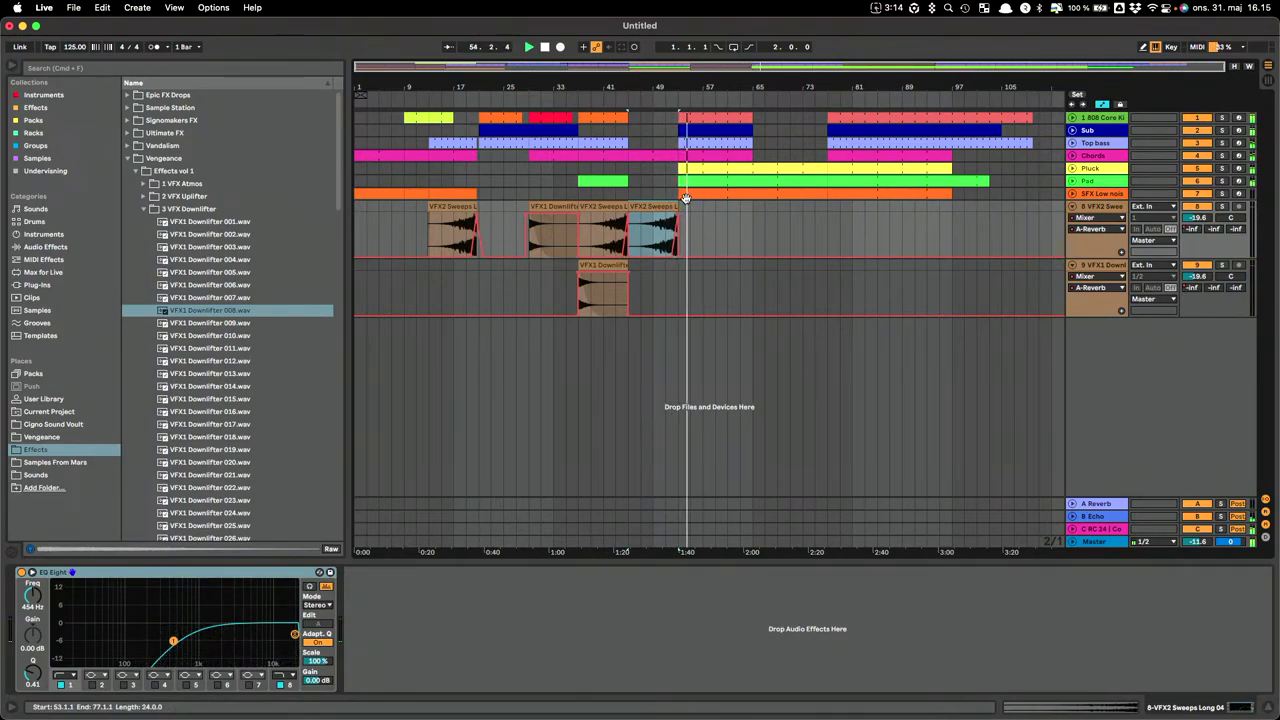
pyautogui.moveTo(598, 267); pyautogui.dragTo(970, 302)
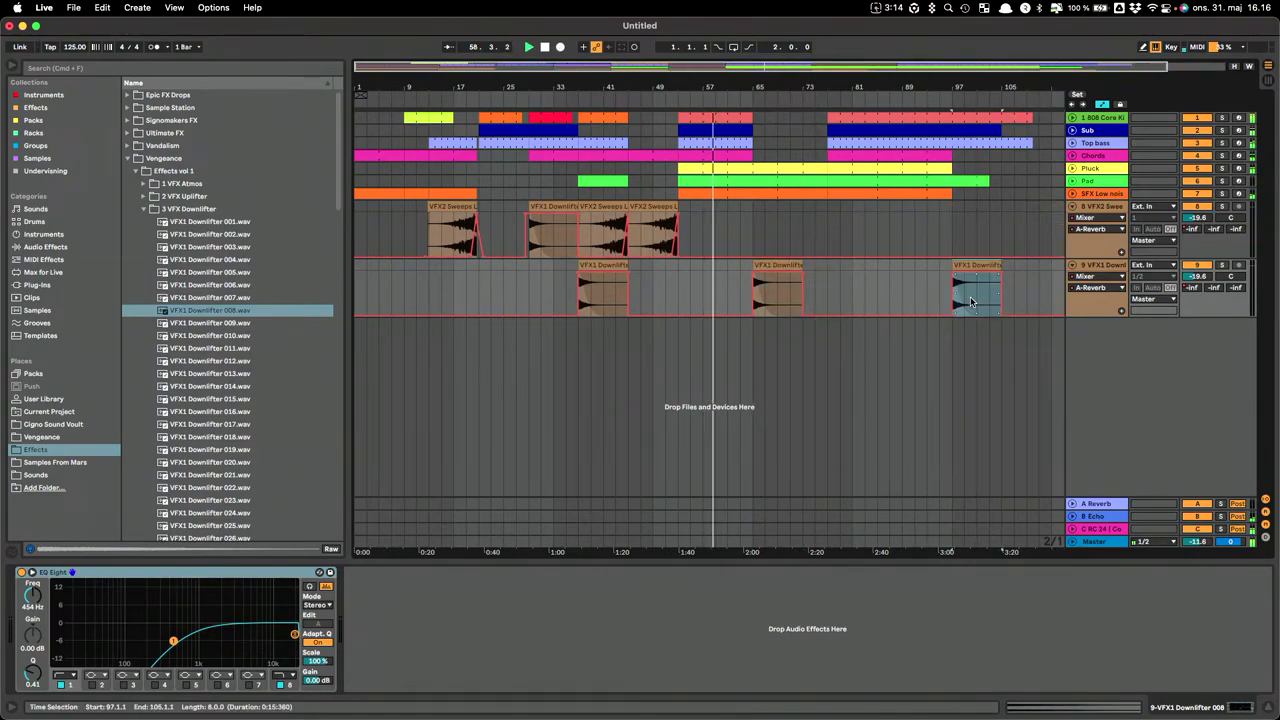
pyautogui.moveTo(649, 207); pyautogui.dragTo(922, 207)
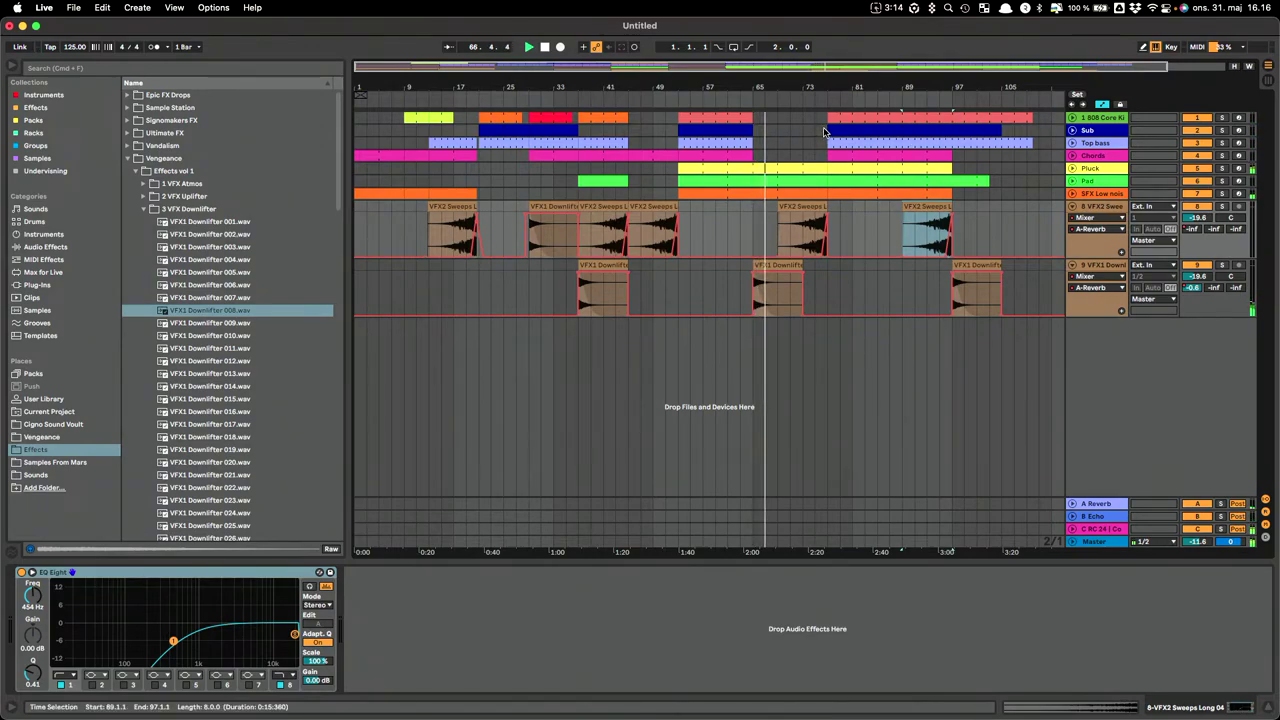
# Unfold the 808 Core Kit track and delete its drums from bar 91 to bar 93.
pyautogui.moveTo(848, 87); pyautogui.dragTo(728, 97)
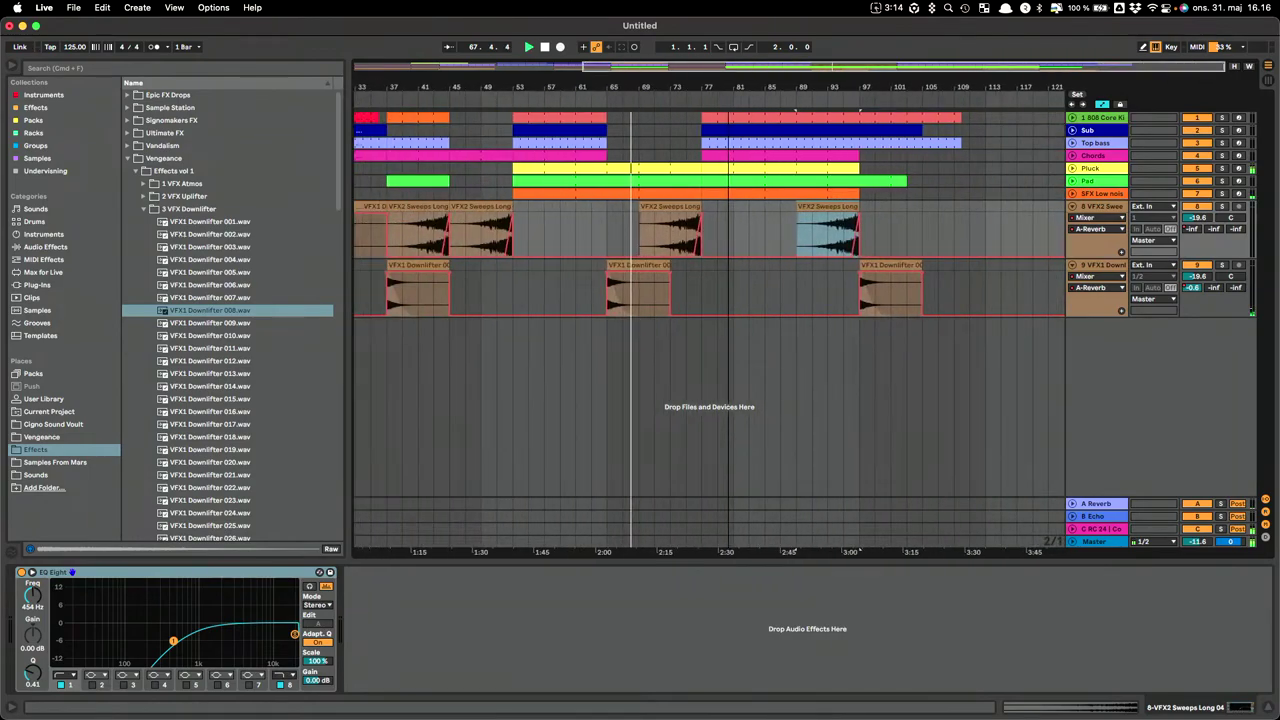
pyautogui.click(1073, 118)
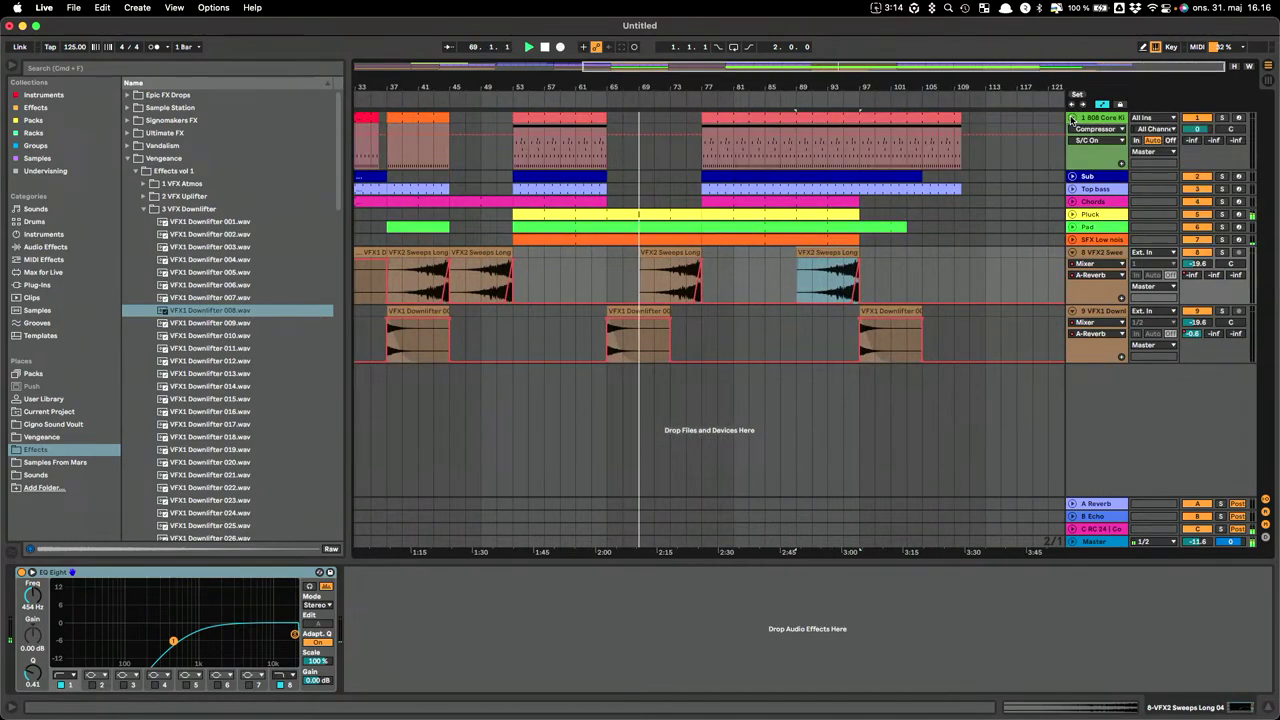
pyautogui.click(790, 143)
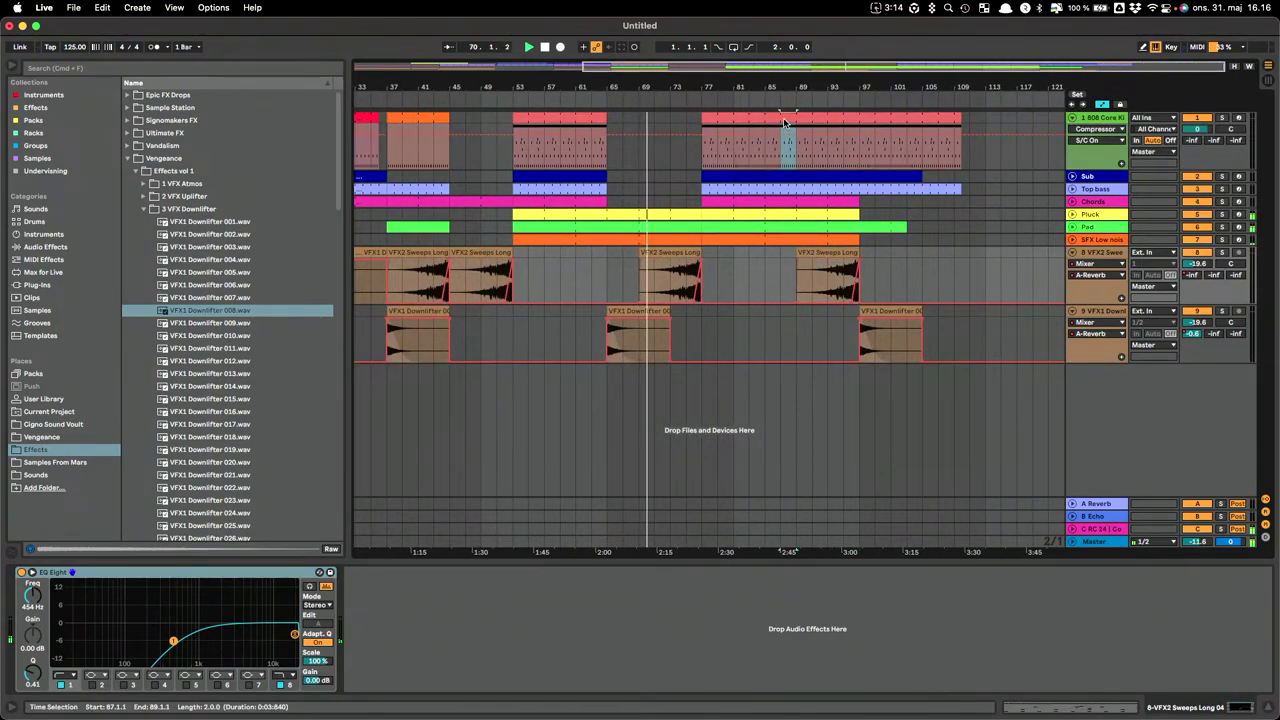
pyautogui.click(785, 121)
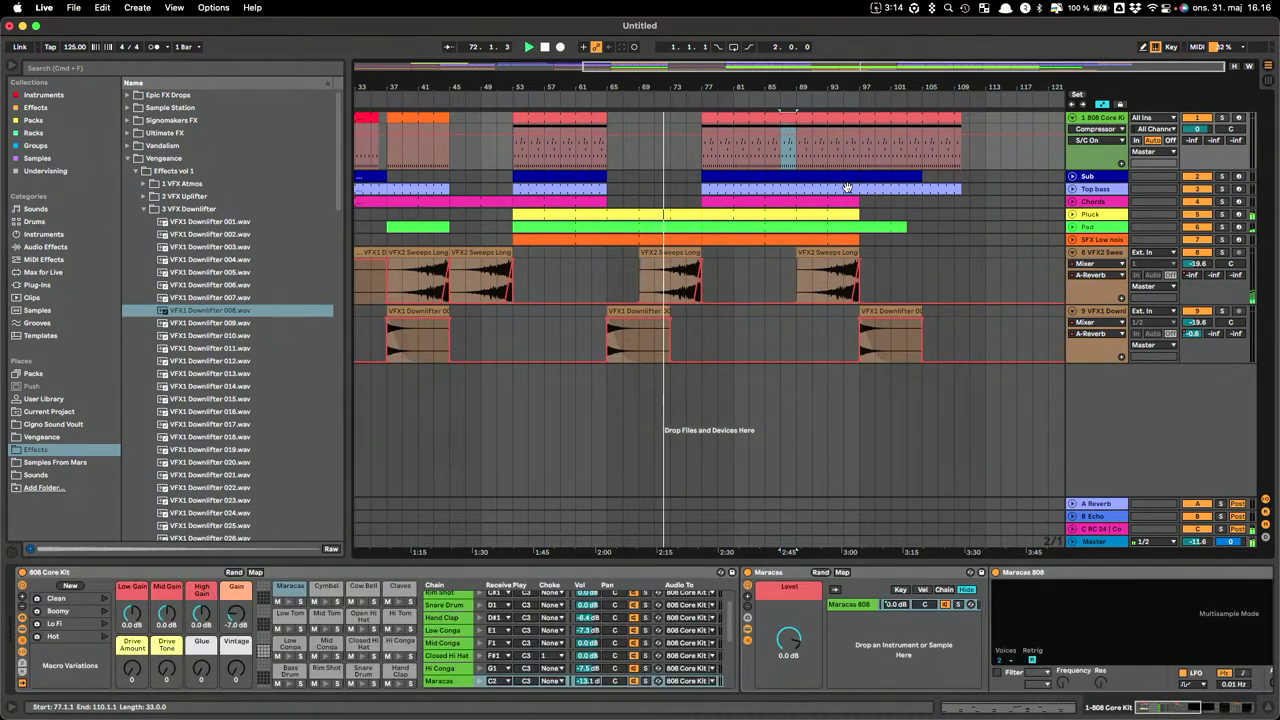
pyautogui.click(827, 137)
pyautogui.moveTo(827, 138); pyautogui.dragTo(813, 139)
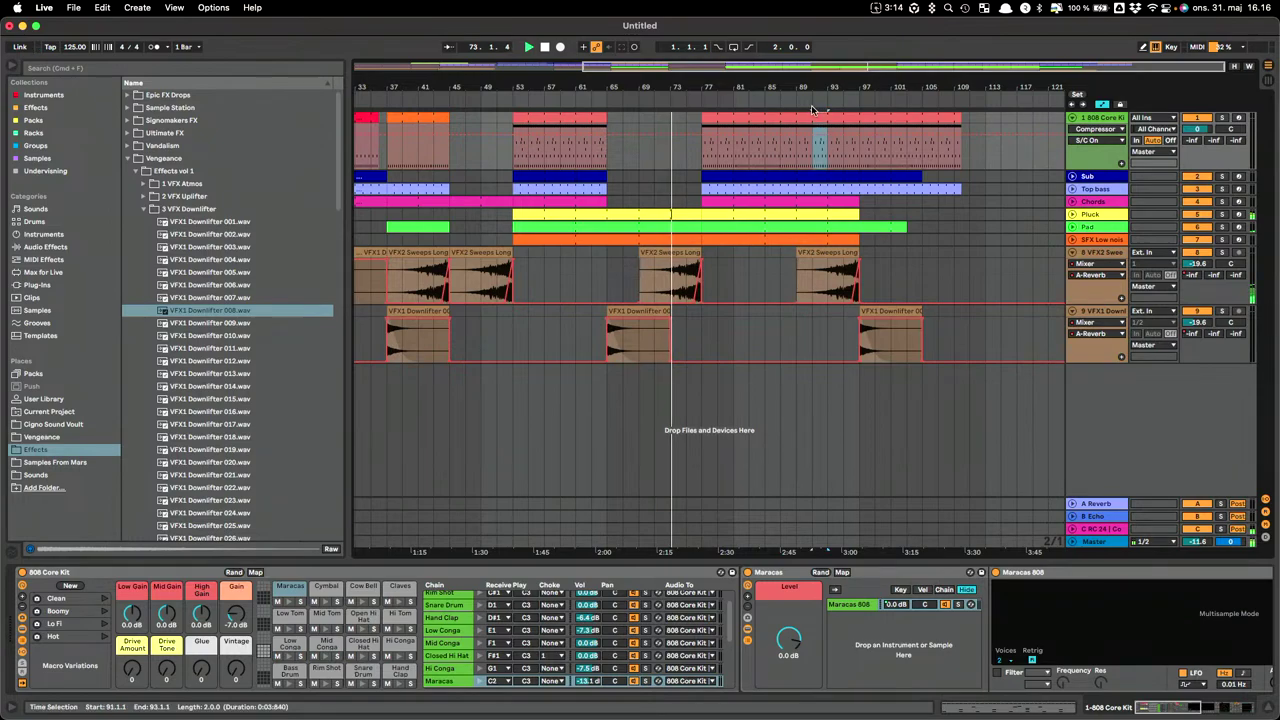
pyautogui.press('Delete')
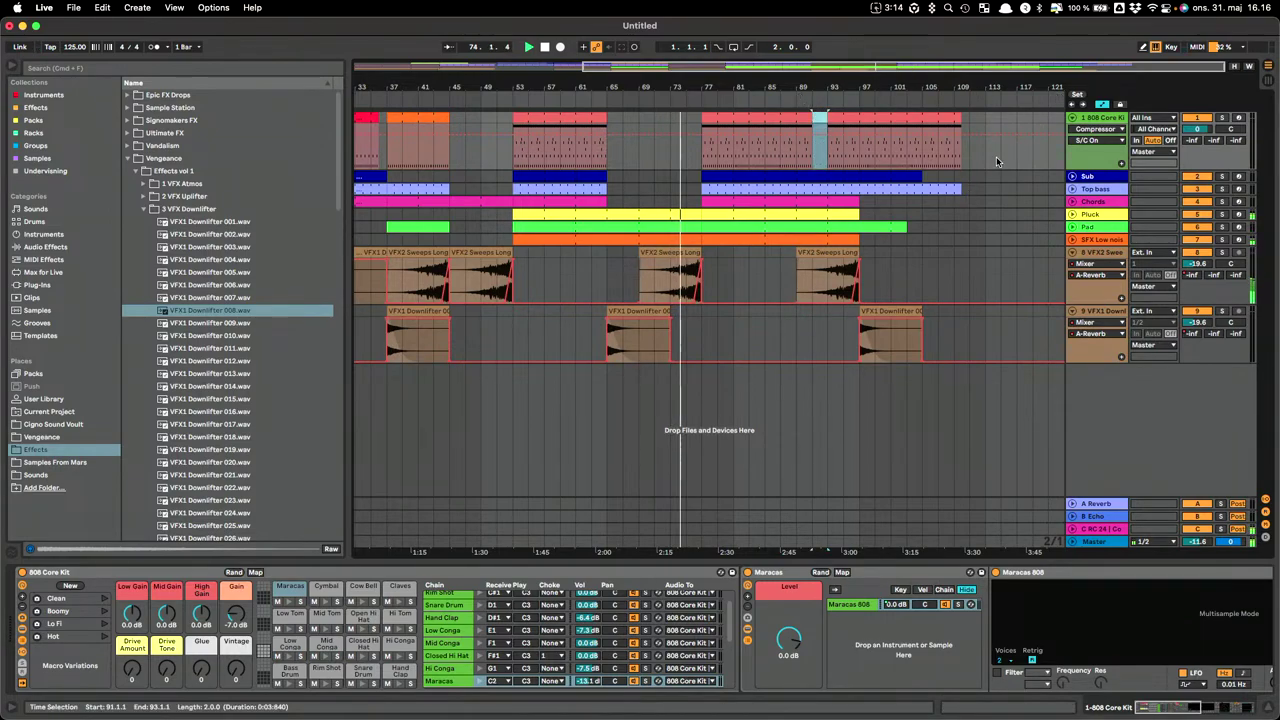
# Trim the 808 Core Kit and Top bass clips to end at bar 109, and copy the sweep clip to bars 101 through 109.
pyautogui.click(1000, 125)
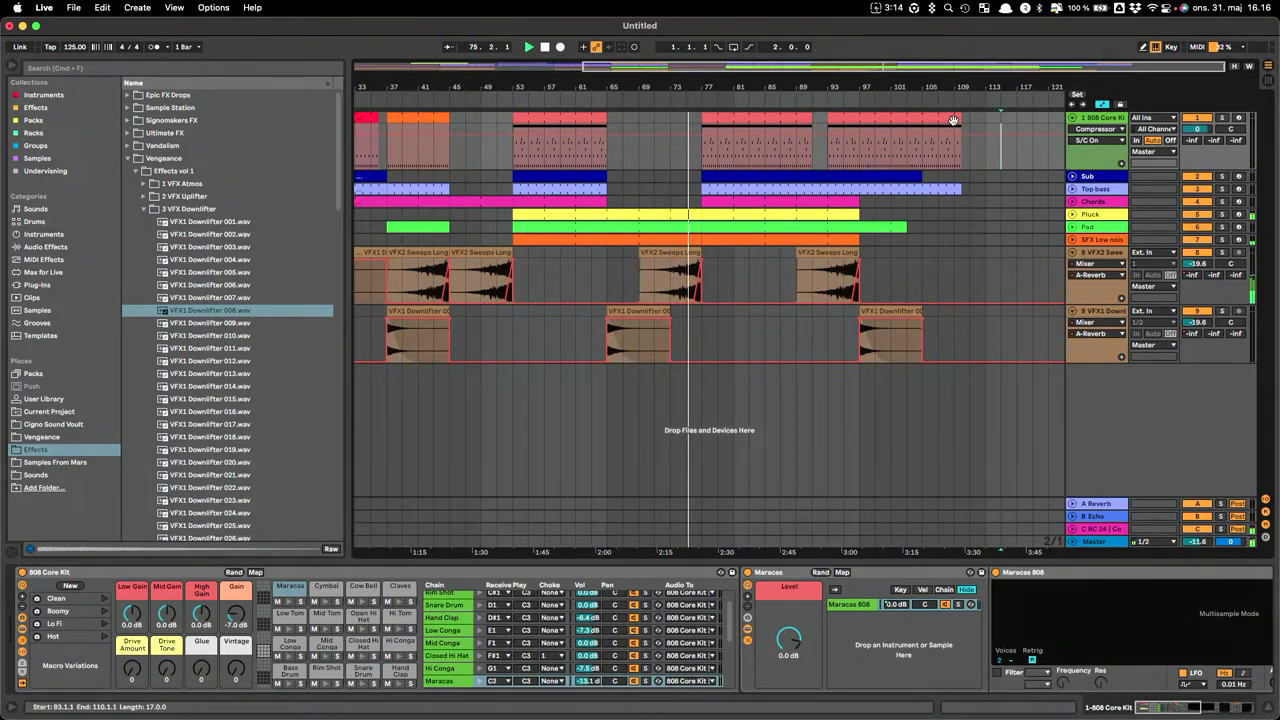
pyautogui.moveTo(962, 121); pyautogui.dragTo(953, 121)
pyautogui.moveTo(960, 189); pyautogui.dragTo(953, 189)
pyautogui.moveTo(835, 252); pyautogui.dragTo(930, 260)
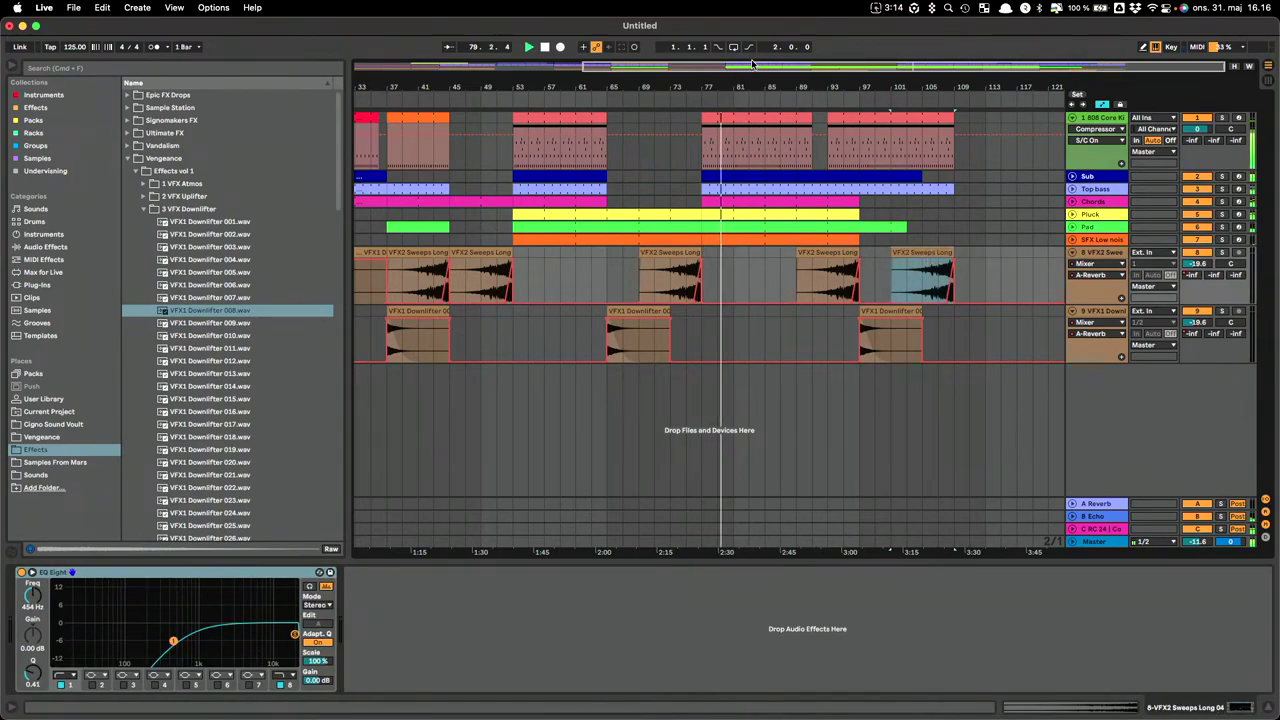
# Copy bars 13 to 17 of the yellow drum clips to 105.1.1 on the same 808 Core Kit track.
pyautogui.doubleClick(756, 66)
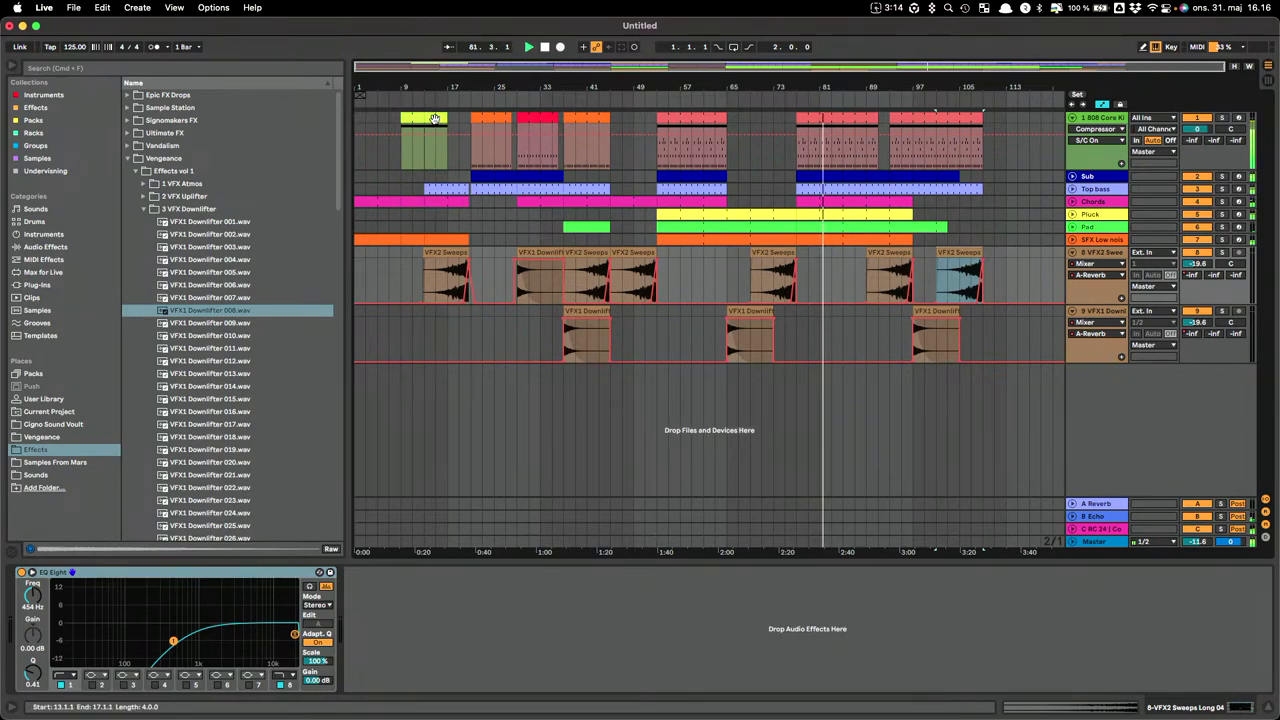
pyautogui.moveTo(432, 119); pyautogui.dragTo(975, 145)
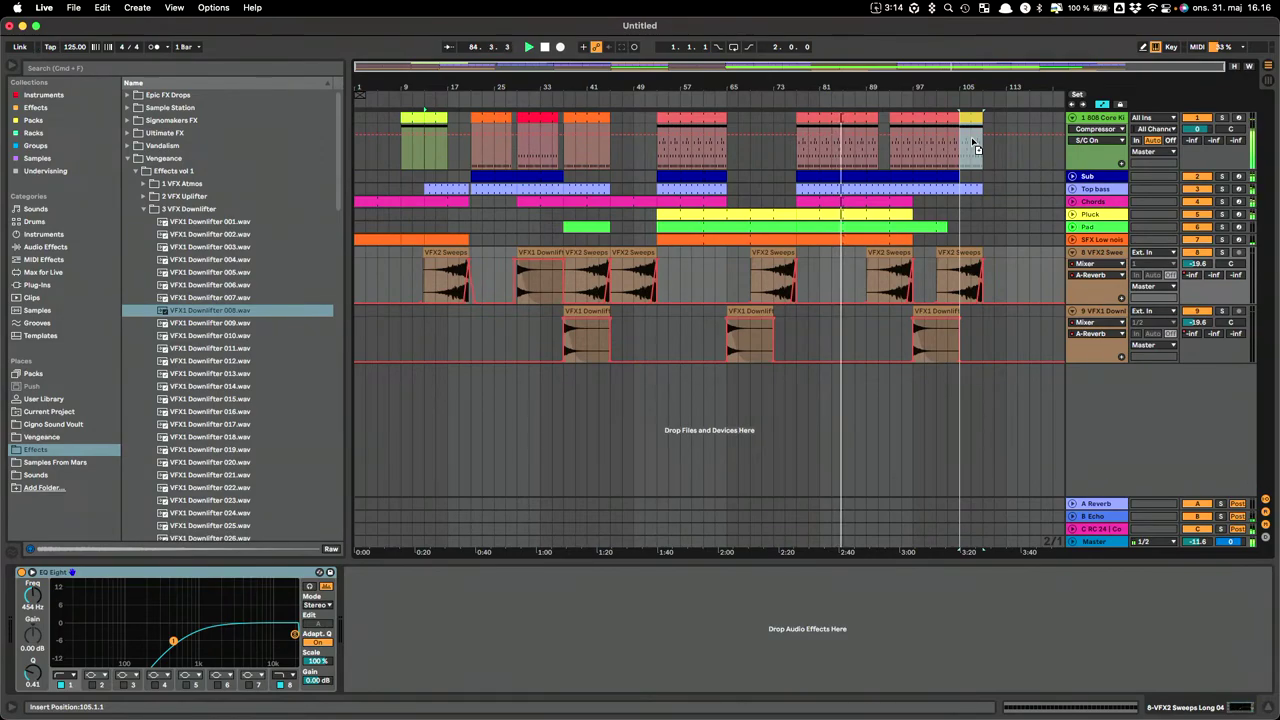
pyautogui.moveTo(973, 143); pyautogui.dragTo(972, 141)
pyautogui.click(1018, 202)
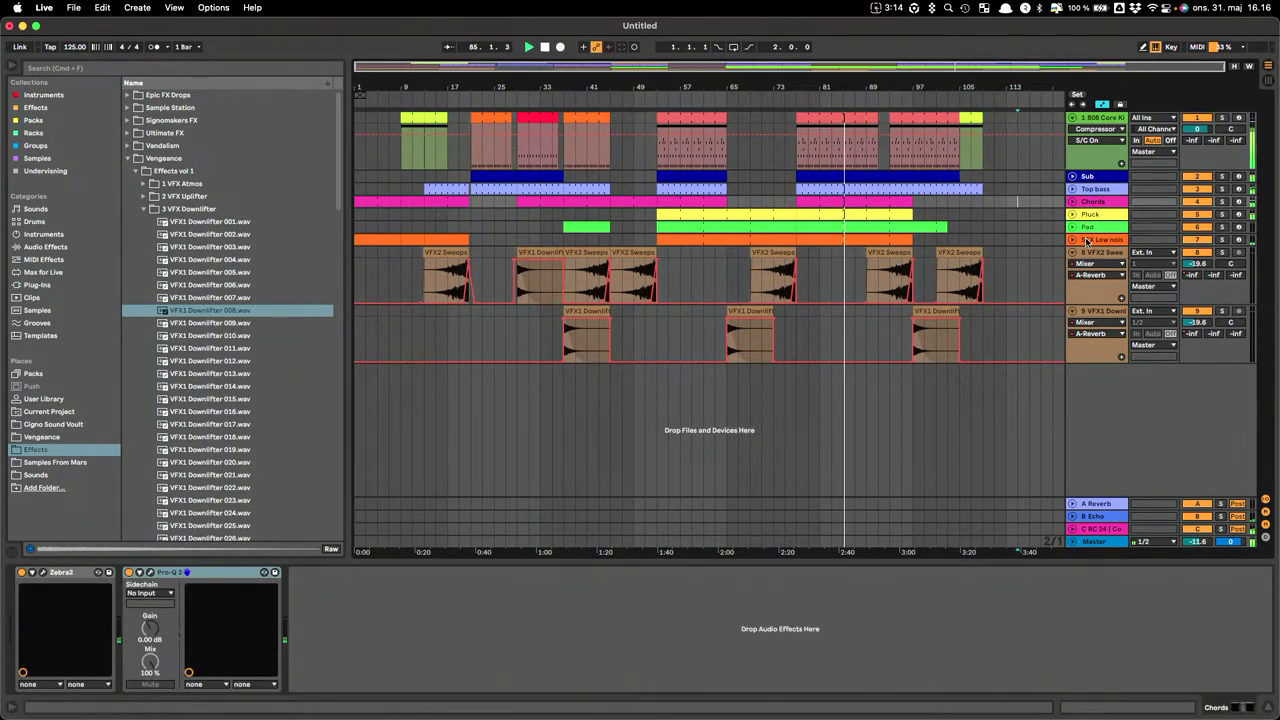
# Fold the 808 Core Kit, sweeps and downlifter tracks back to their compact height.
pyautogui.click(1072, 118)
pyautogui.click(1071, 207)
pyautogui.click(1071, 218)
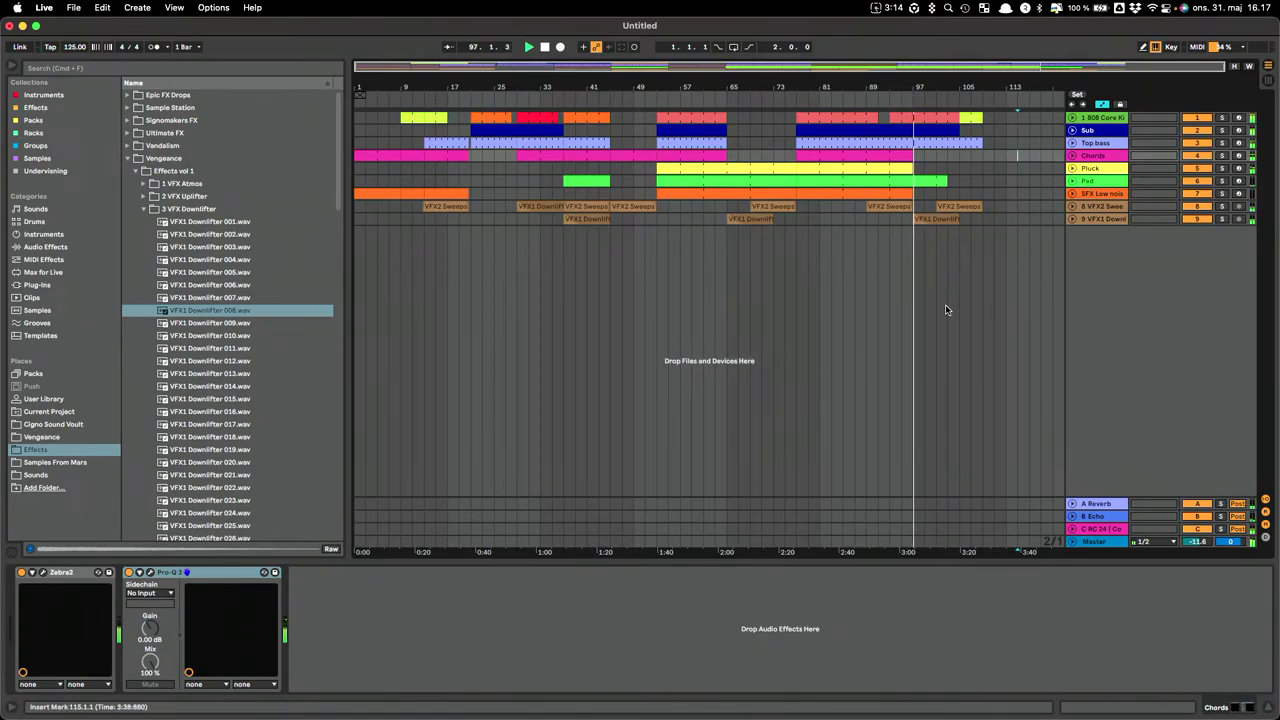
# Stop playback, move the sweep clip to bars 85 through 93, and move all tracks' material from bars 93–109 to start at 109.1.1.
pyautogui.press('space')
pyautogui.moveTo(929, 69)
pyautogui.mouseDown()
pyautogui.moveTo(929, 110)
pyautogui.moveTo(929, 76)
pyautogui.mouseUp()
pyautogui.click(784, 220)
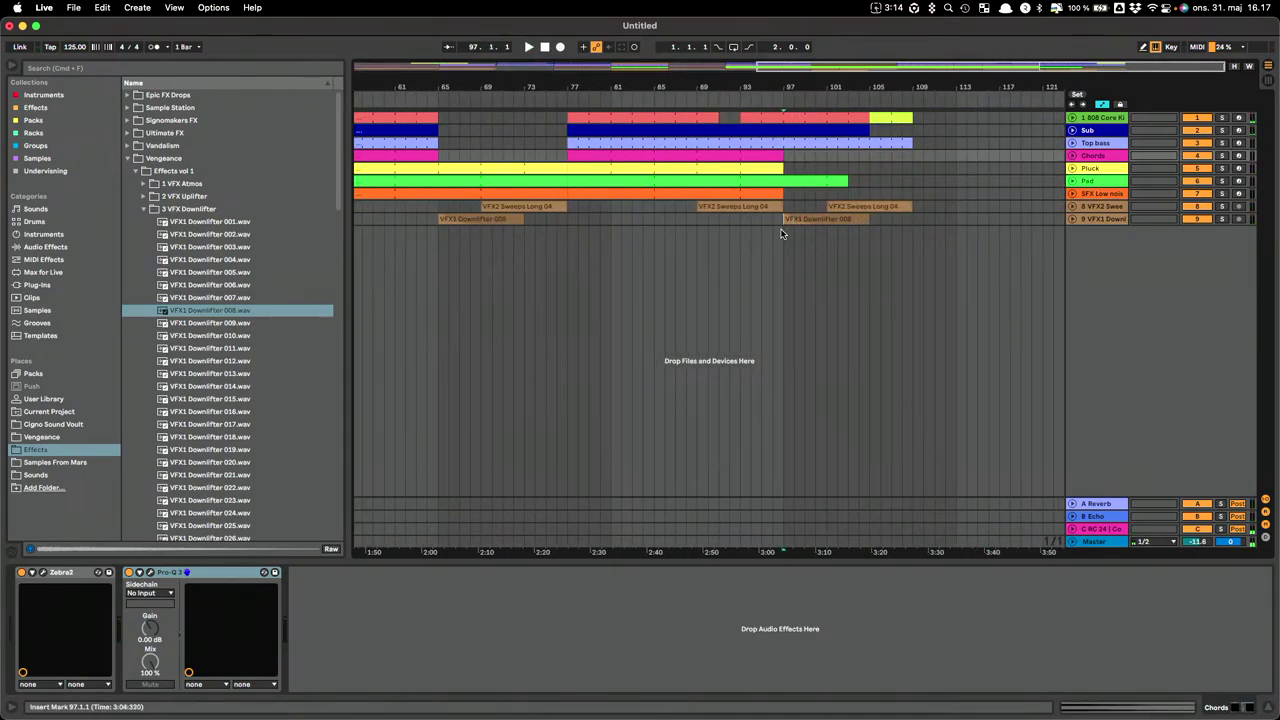
pyautogui.moveTo(775, 206); pyautogui.dragTo(912, 88)
pyautogui.click(731, 218)
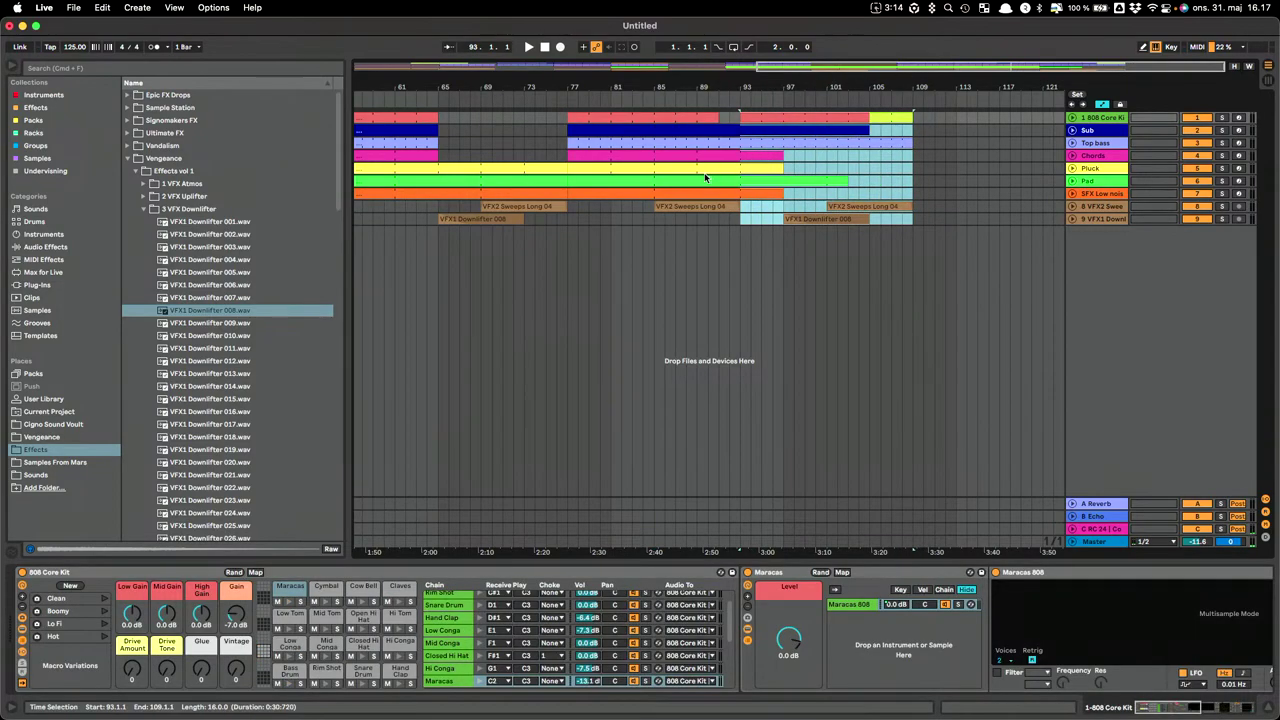
pyautogui.moveTo(784, 118); pyautogui.dragTo(956, 117)
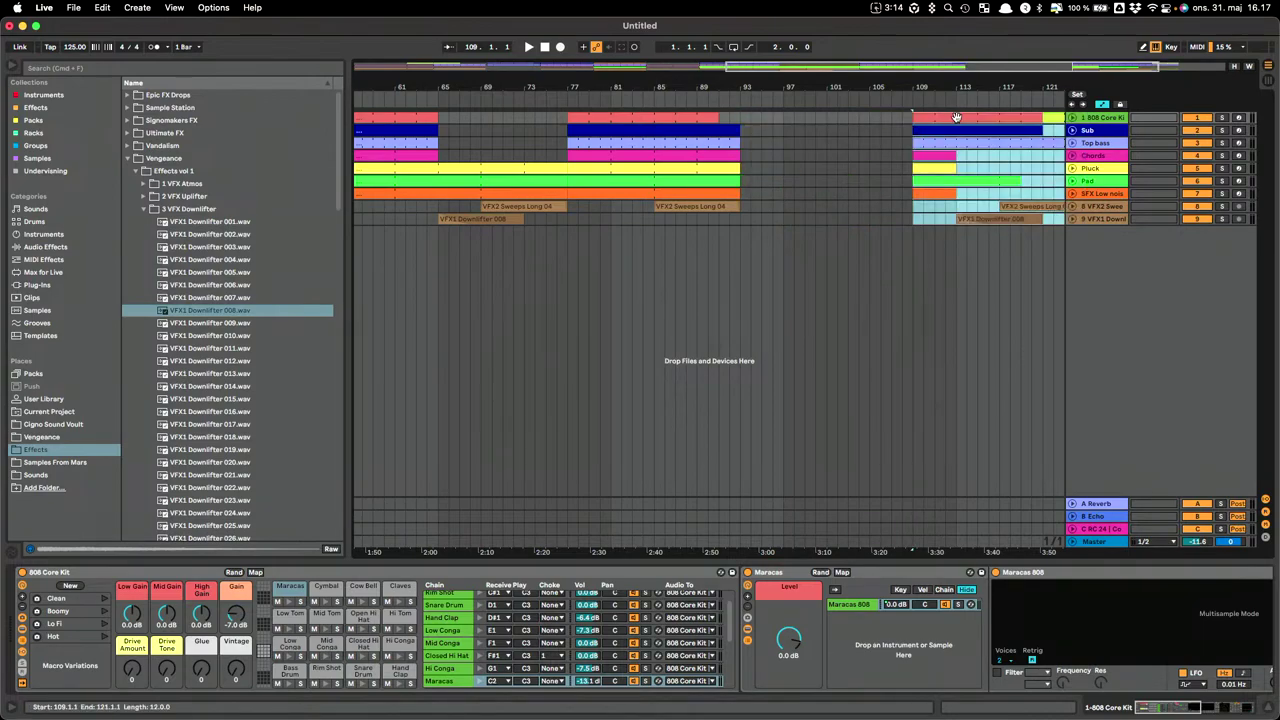
# Duplicate bars 77 to 93 of all the music and sweeps tracks into the gap at bars 93 to 109.
pyautogui.moveTo(745, 208); pyautogui.dragTo(568, 115)
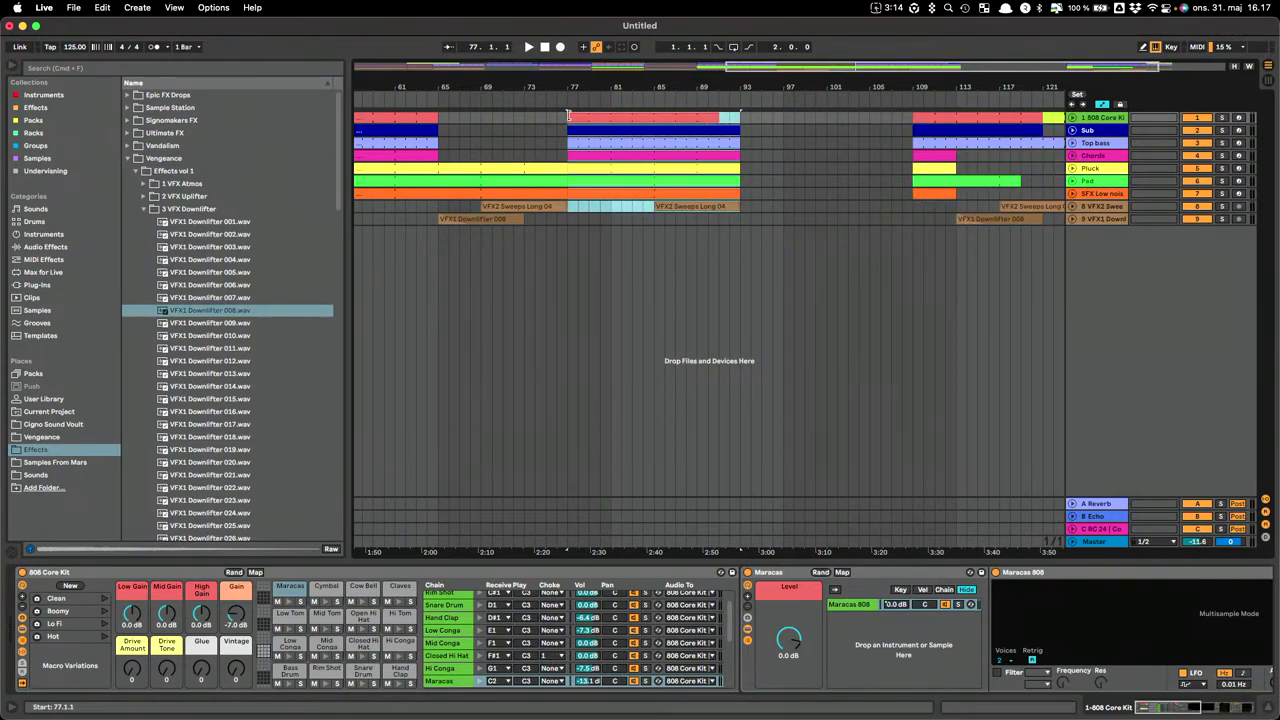
pyautogui.press('super+d')
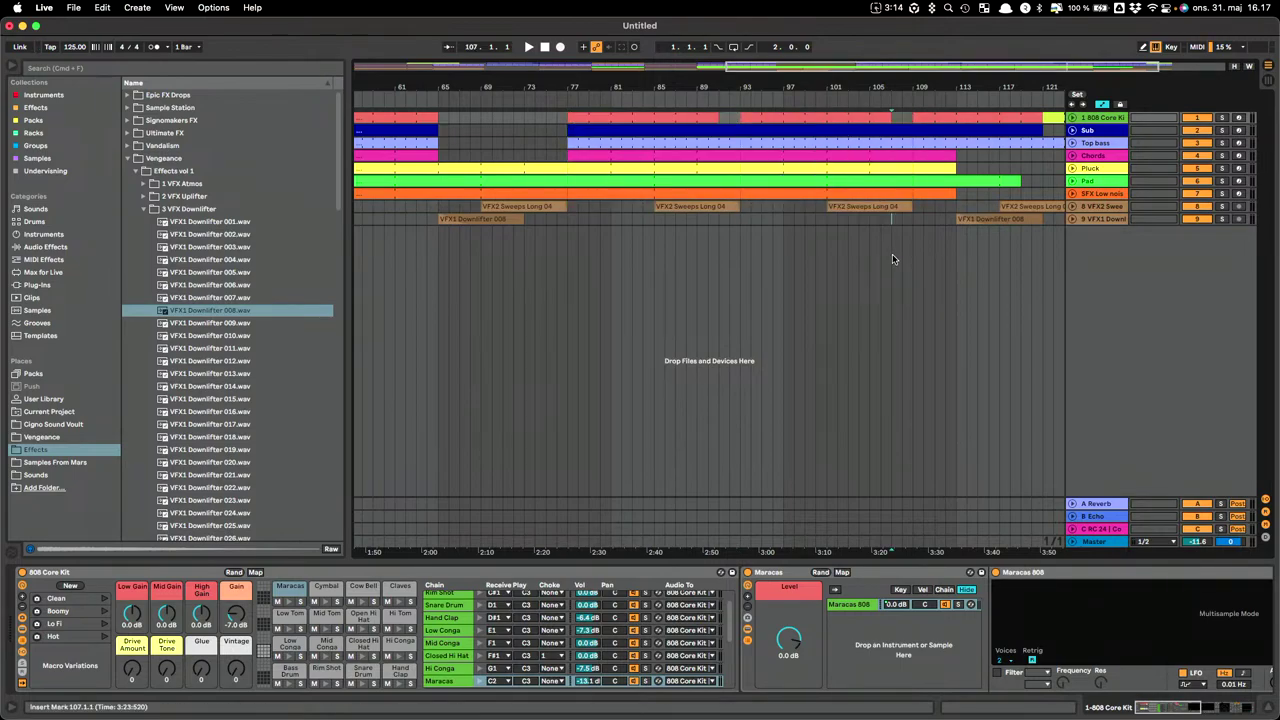
pyautogui.click(891, 222)
# Delete the SFX Low noise and Pad parts from bar 93 to bar 109.
pyautogui.click(858, 194)
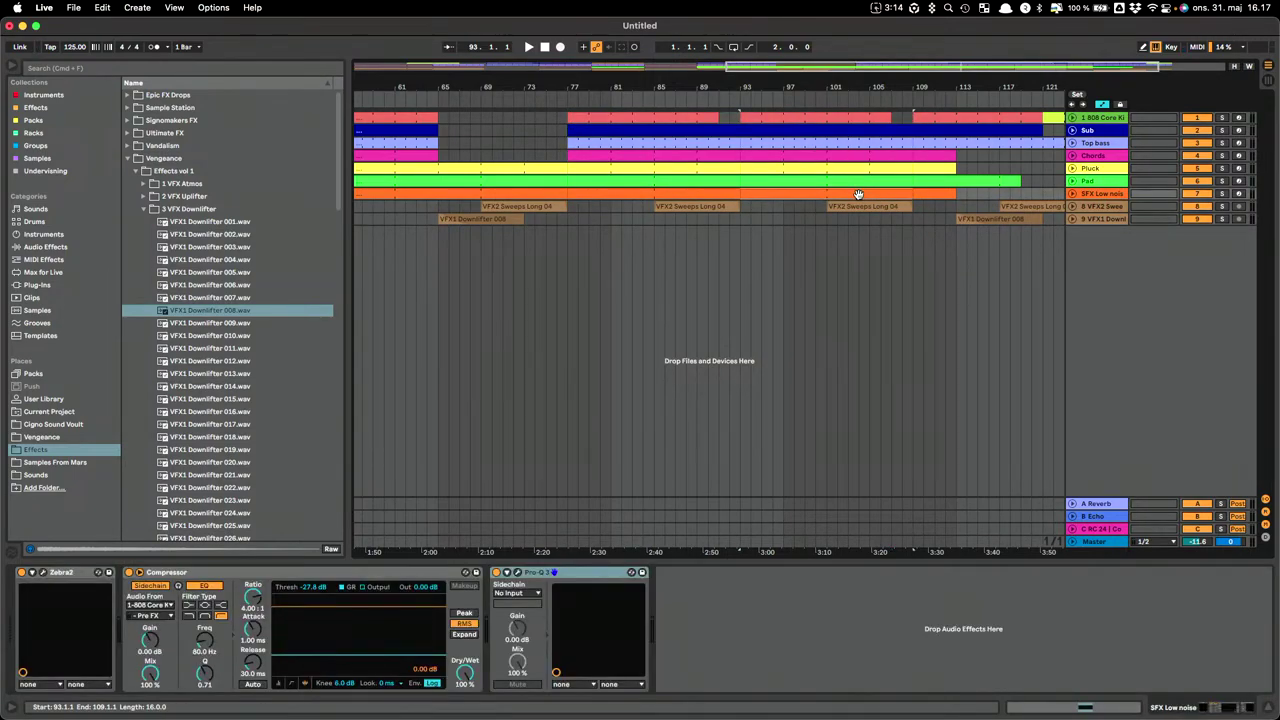
pyautogui.click(860, 197)
pyautogui.press('Up')
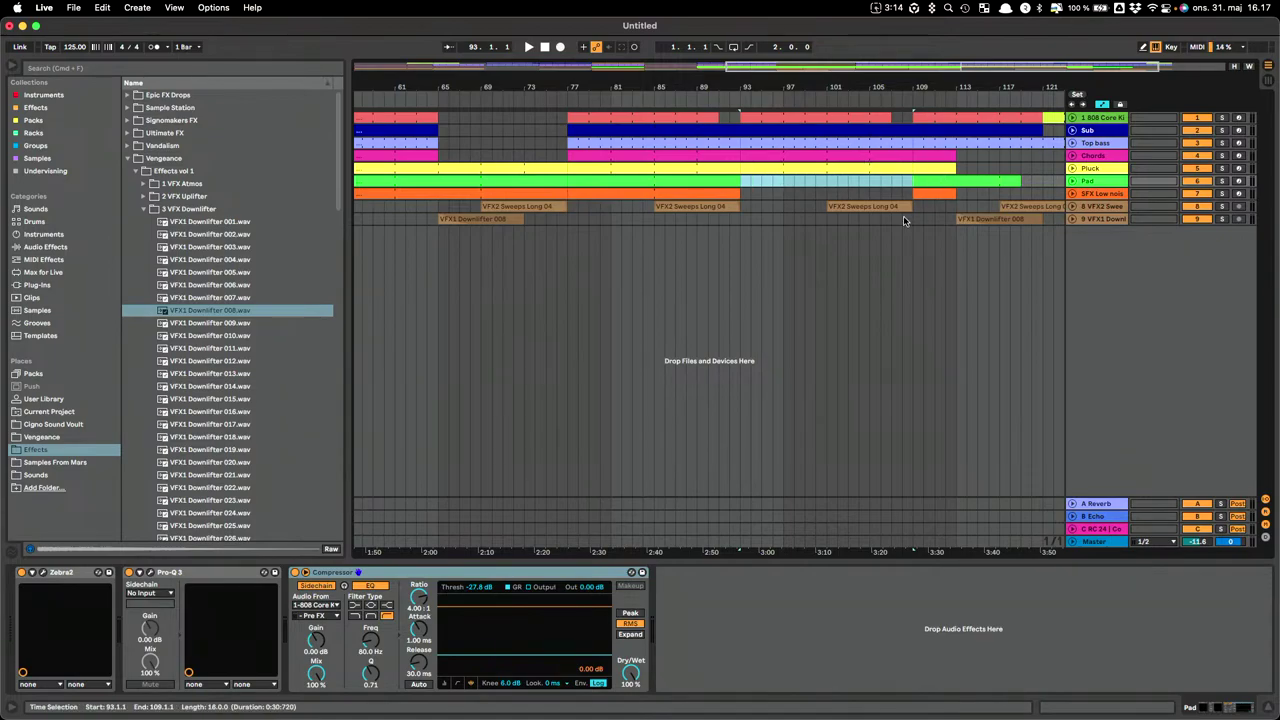
pyautogui.press('Delete')
# Delete bars 109 to 113 on all tracks and move the outro clips from bar 113 back to bar 109.
pyautogui.click(926, 110)
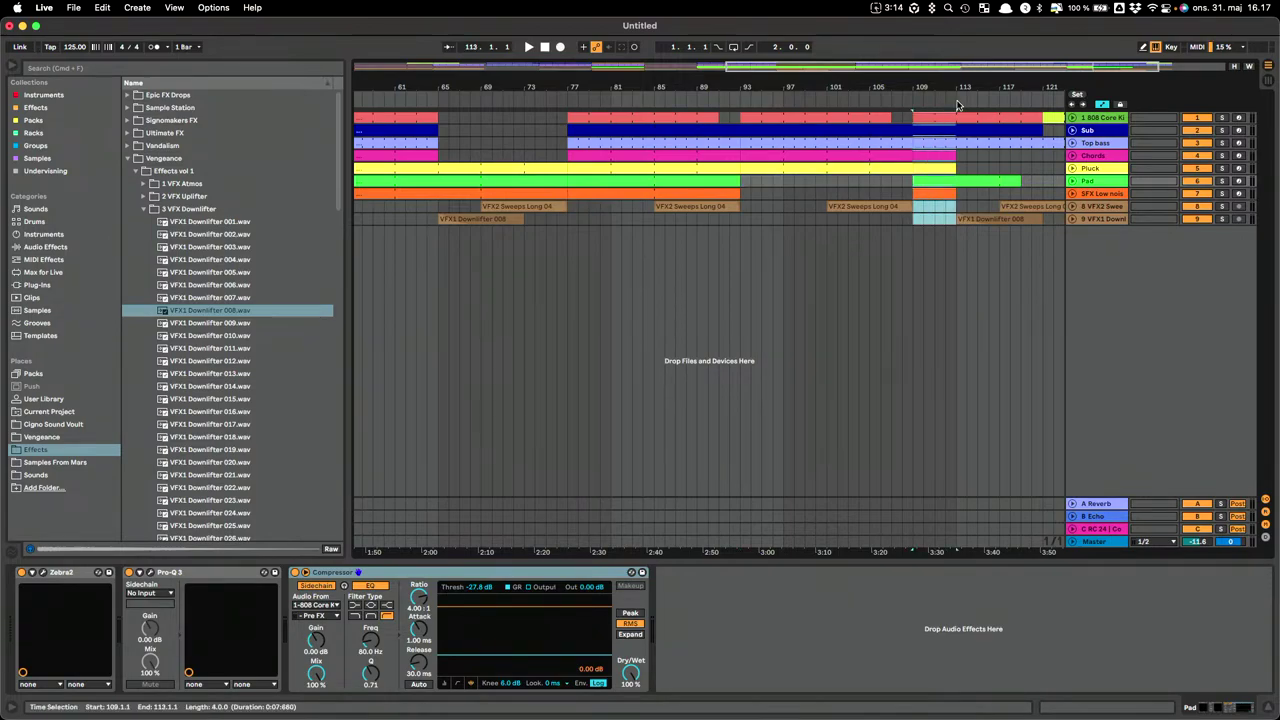
pyautogui.press('Delete')
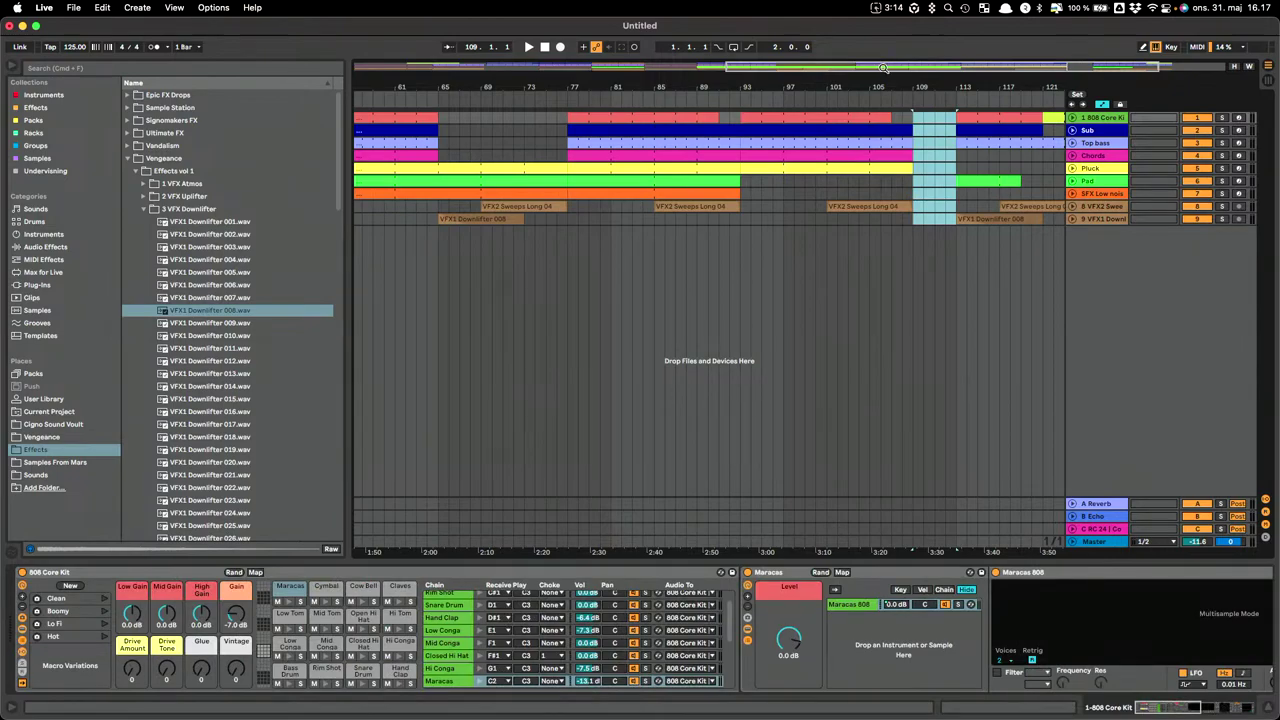
pyautogui.moveTo(882, 67); pyautogui.dragTo(882, 34)
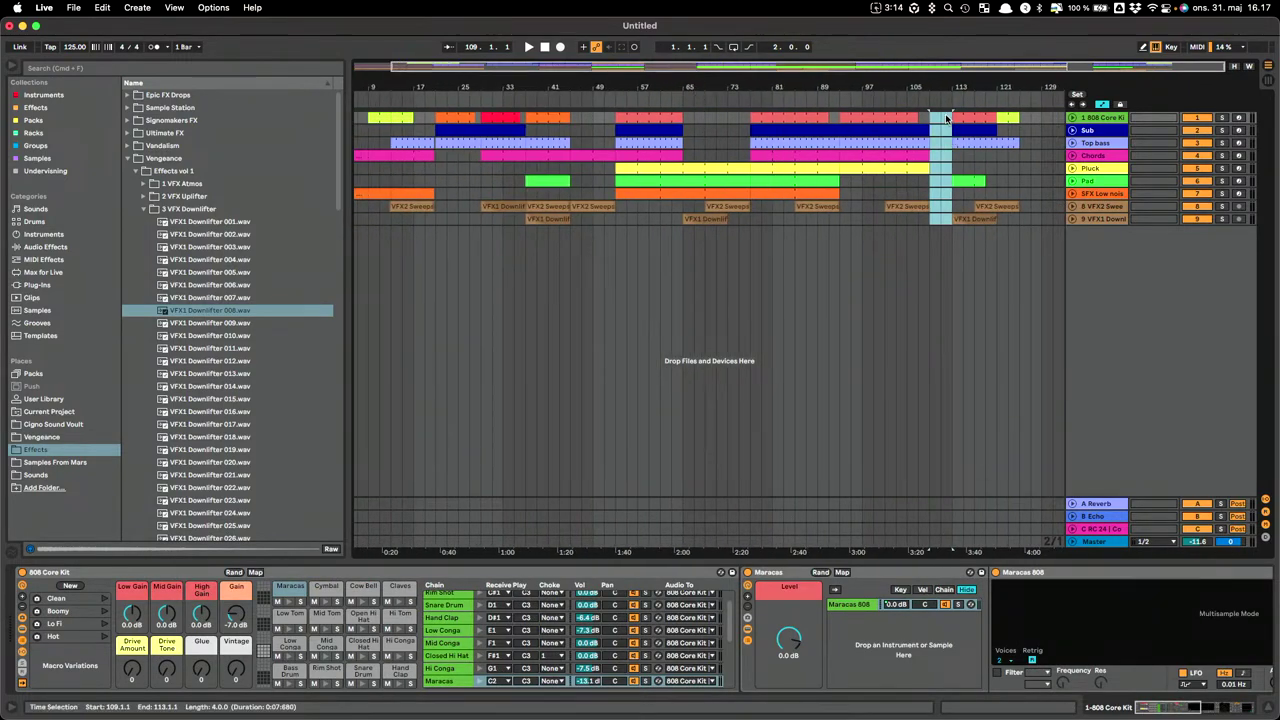
pyautogui.moveTo(952, 119); pyautogui.dragTo(1030, 217)
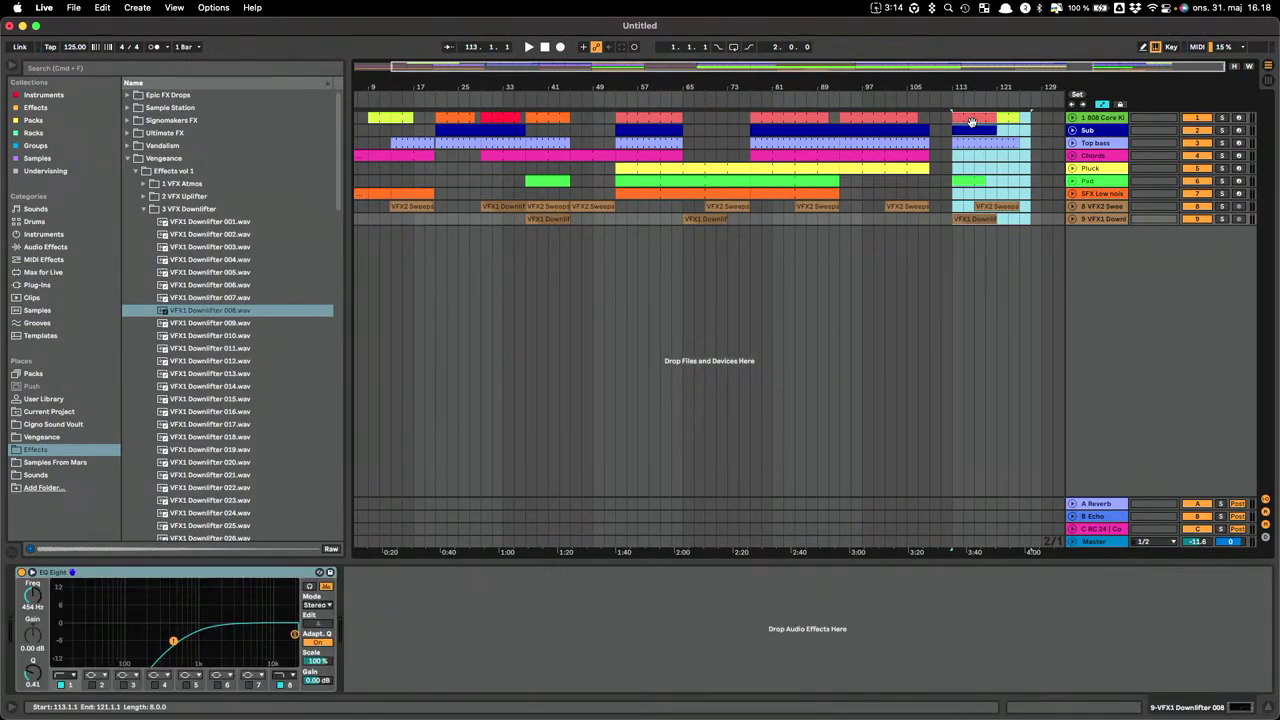
pyautogui.moveTo(972, 120); pyautogui.dragTo(950, 118)
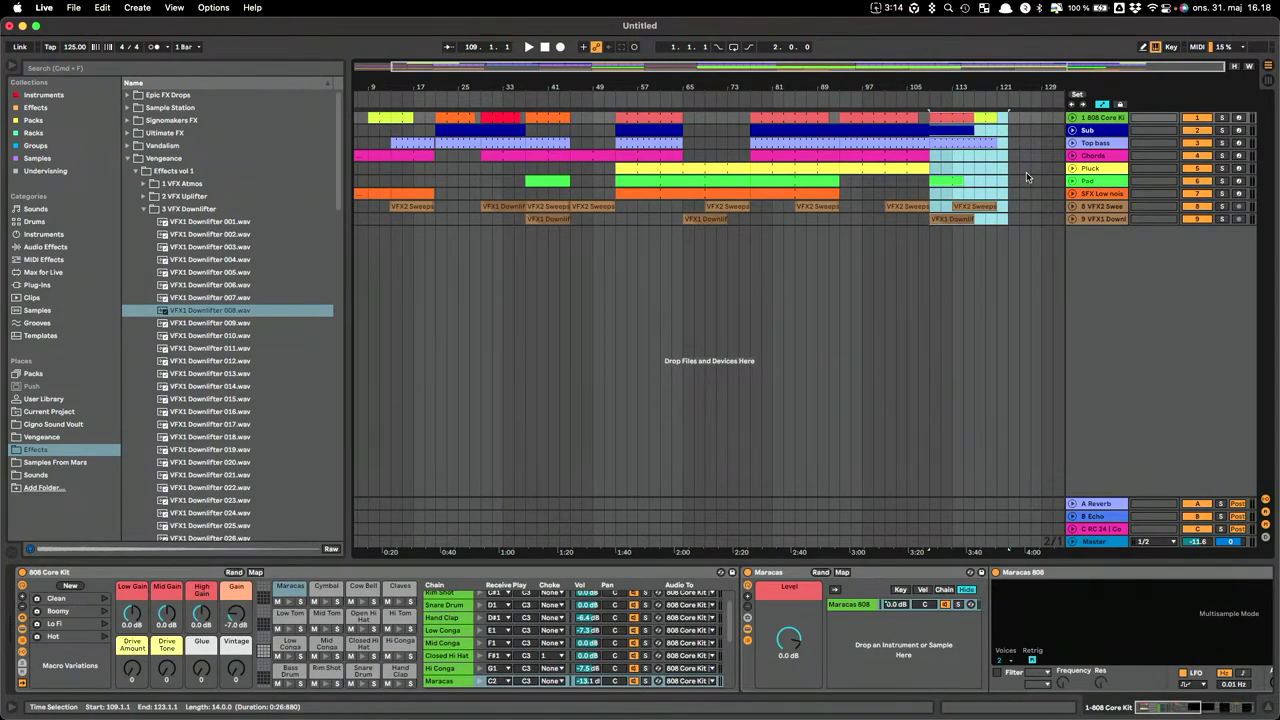
# Delete the Pad clip starting at bar 109 and shorten the Pluck part to end at bar 93.
pyautogui.click(1114, 230)
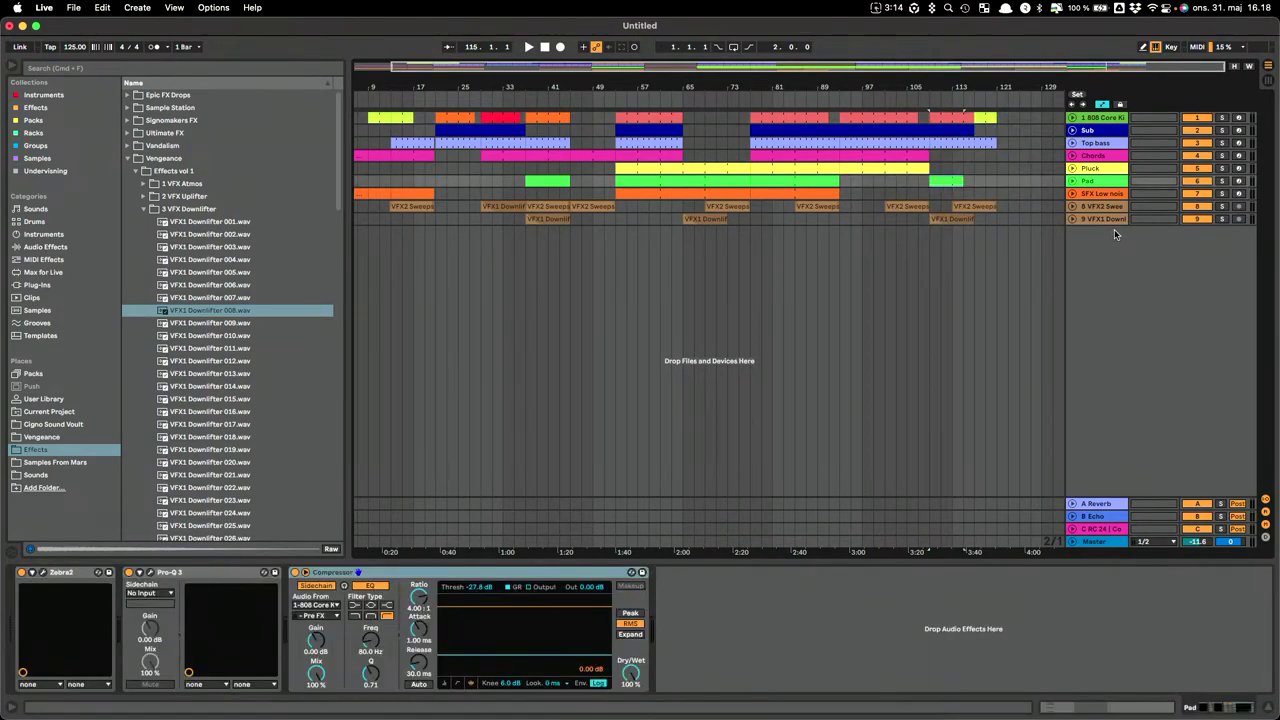
pyautogui.click(1008, 170)
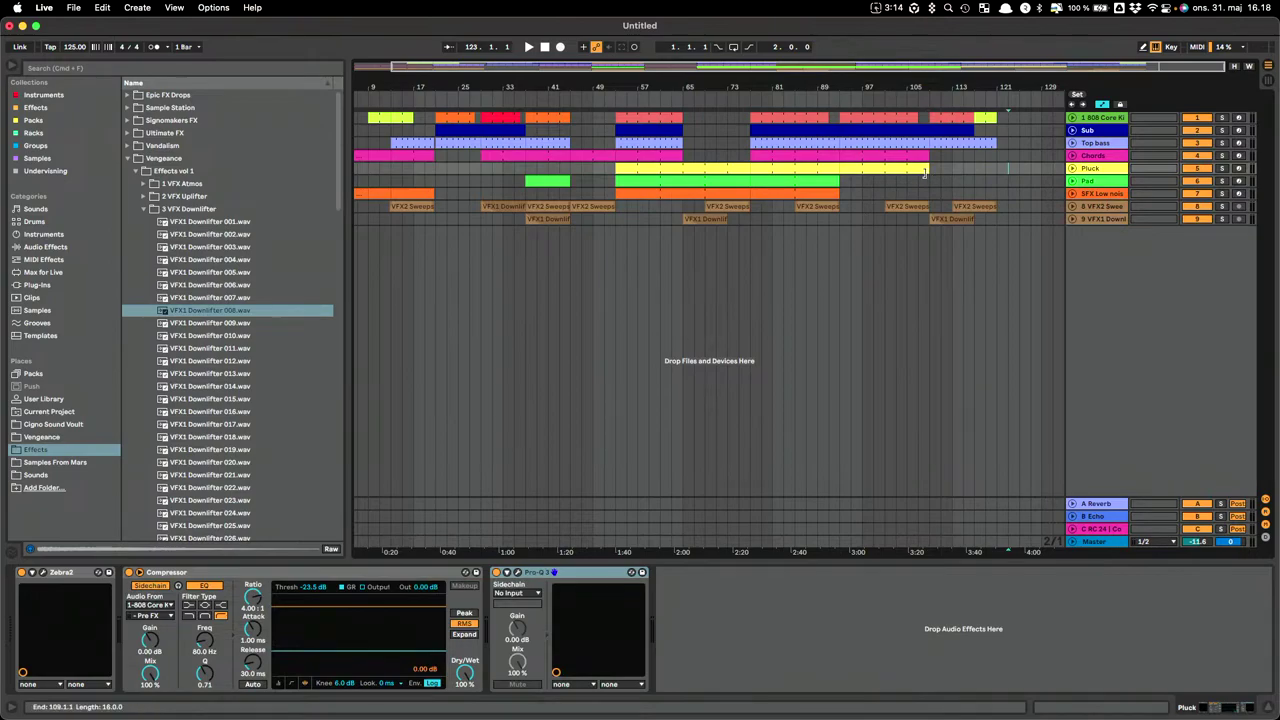
pyautogui.moveTo(926, 170); pyautogui.dragTo(845, 175)
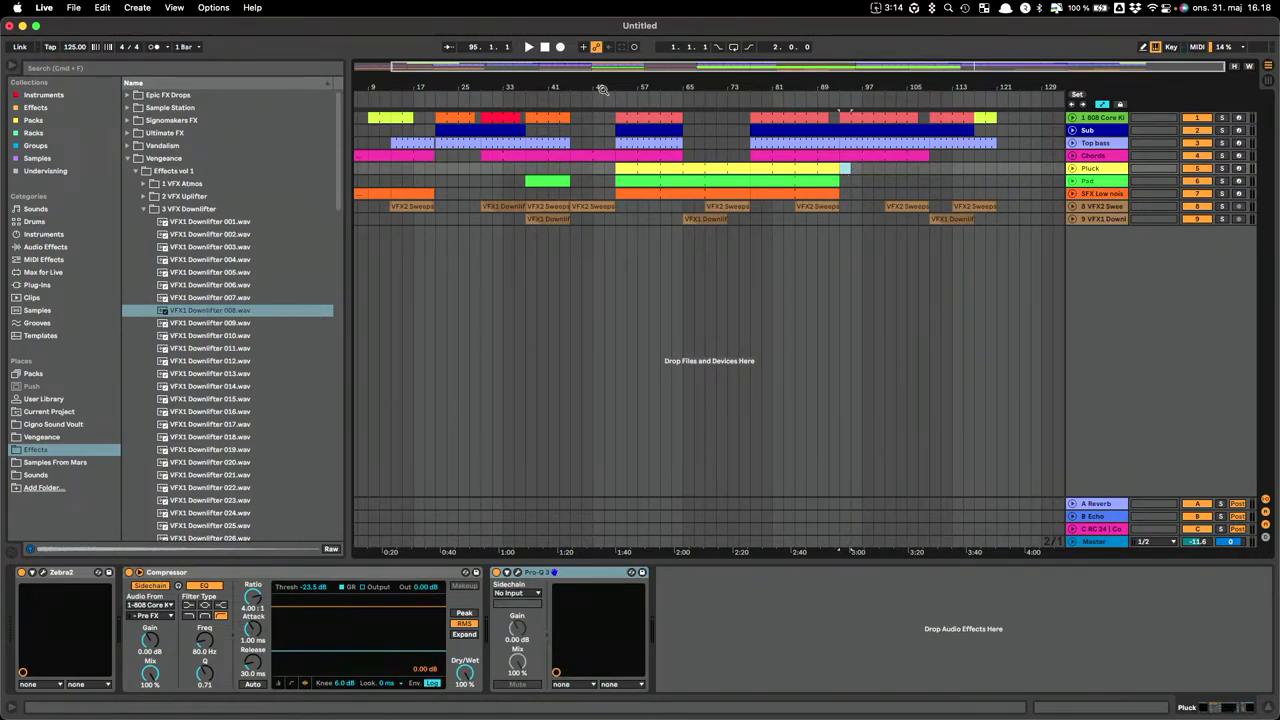
# Shift everything from bar 21 onward to bar 25, extend the Top bass, Chords and SFX Low noise clips across the gap, and move the first sweep to bar 17.
pyautogui.moveTo(602, 70); pyautogui.dragTo(602, 60)
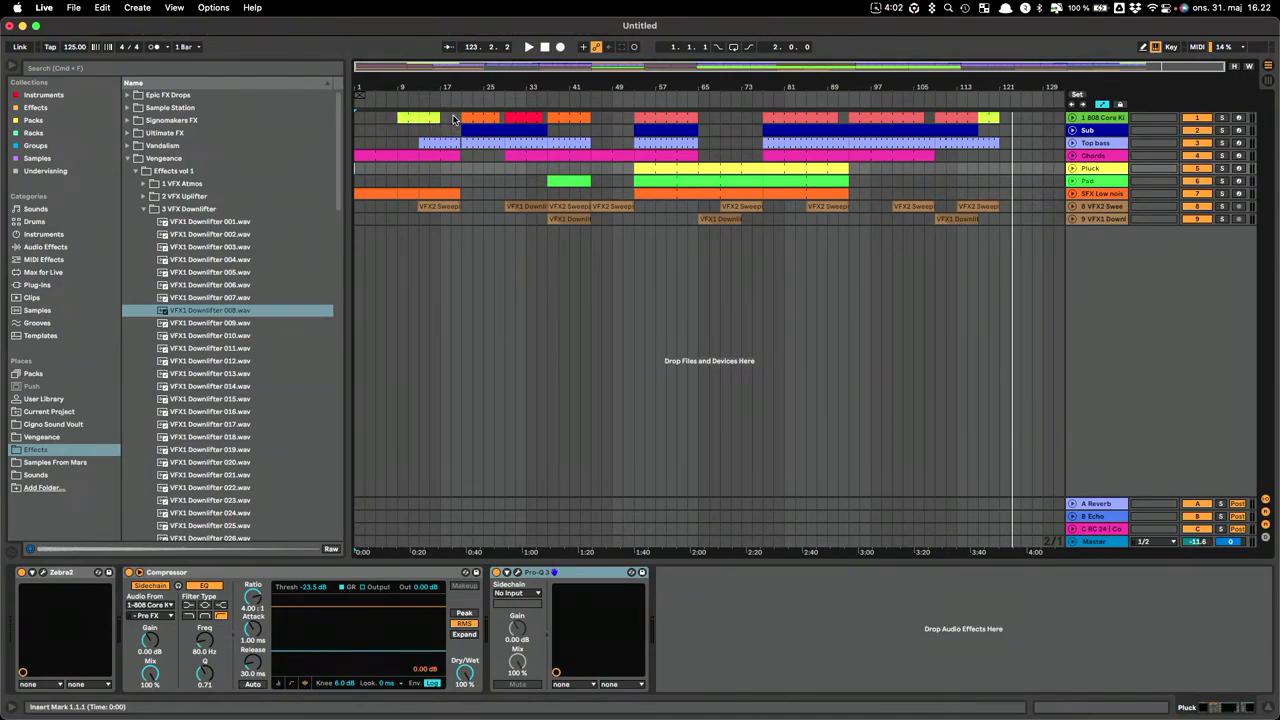
pyautogui.moveTo(457, 121); pyautogui.dragTo(1020, 245)
pyautogui.moveTo(486, 119); pyautogui.dragTo(472, 218)
pyautogui.click(449, 190)
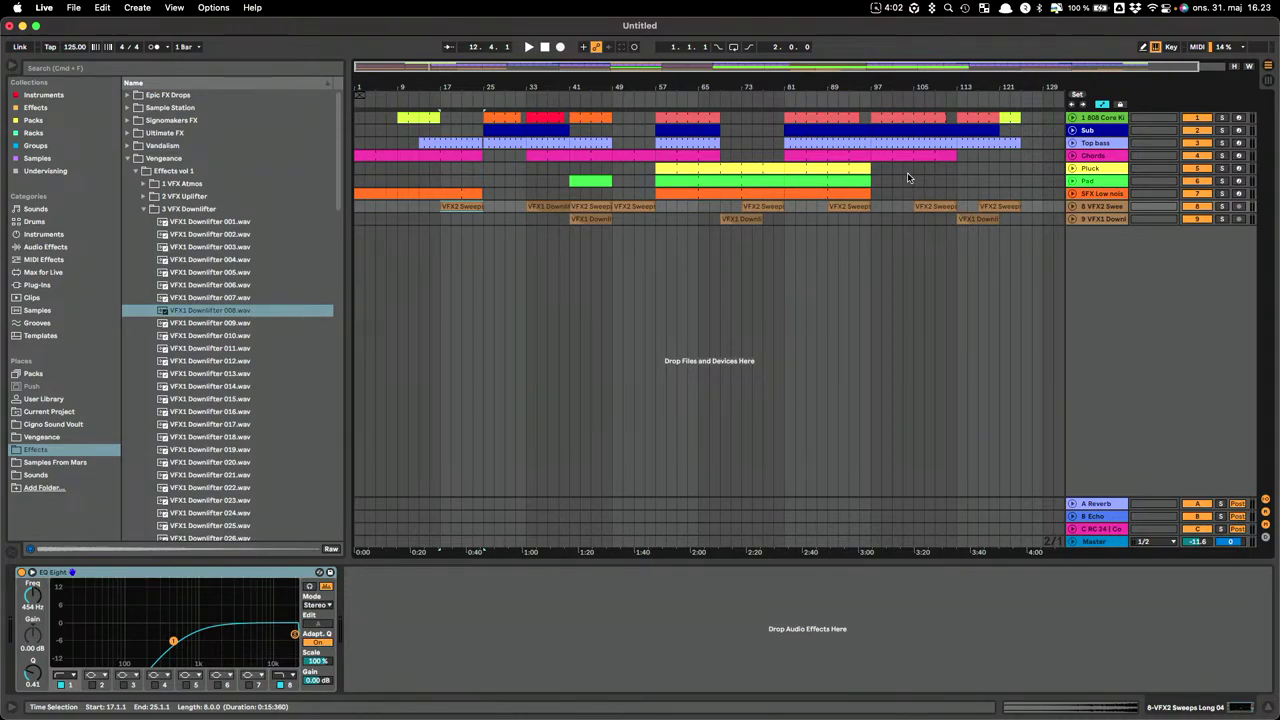
# Move all clips from bar 81 onward to bar 89, and shift and extend the break's Pluck, Pad, SFX and sweep clips to fill up to bar 89.
pyautogui.moveTo(785, 128); pyautogui.dragTo(1022, 219)
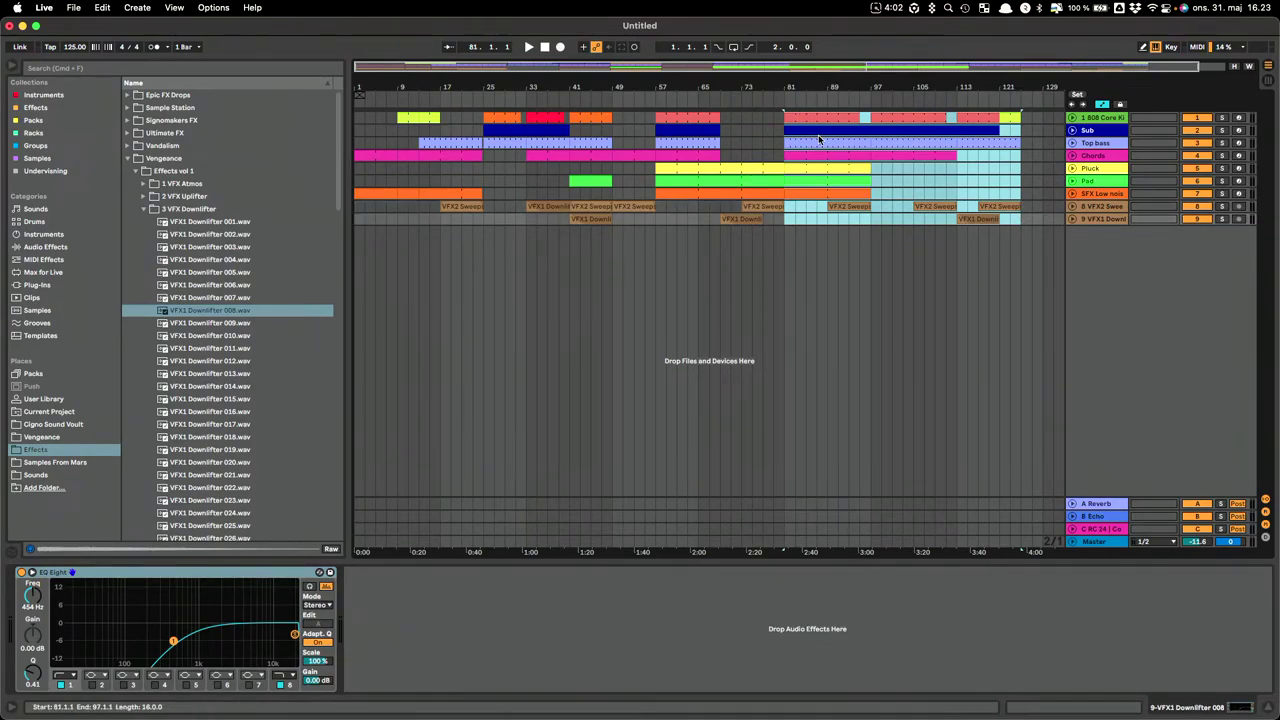
pyautogui.moveTo(817, 119); pyautogui.dragTo(860, 124)
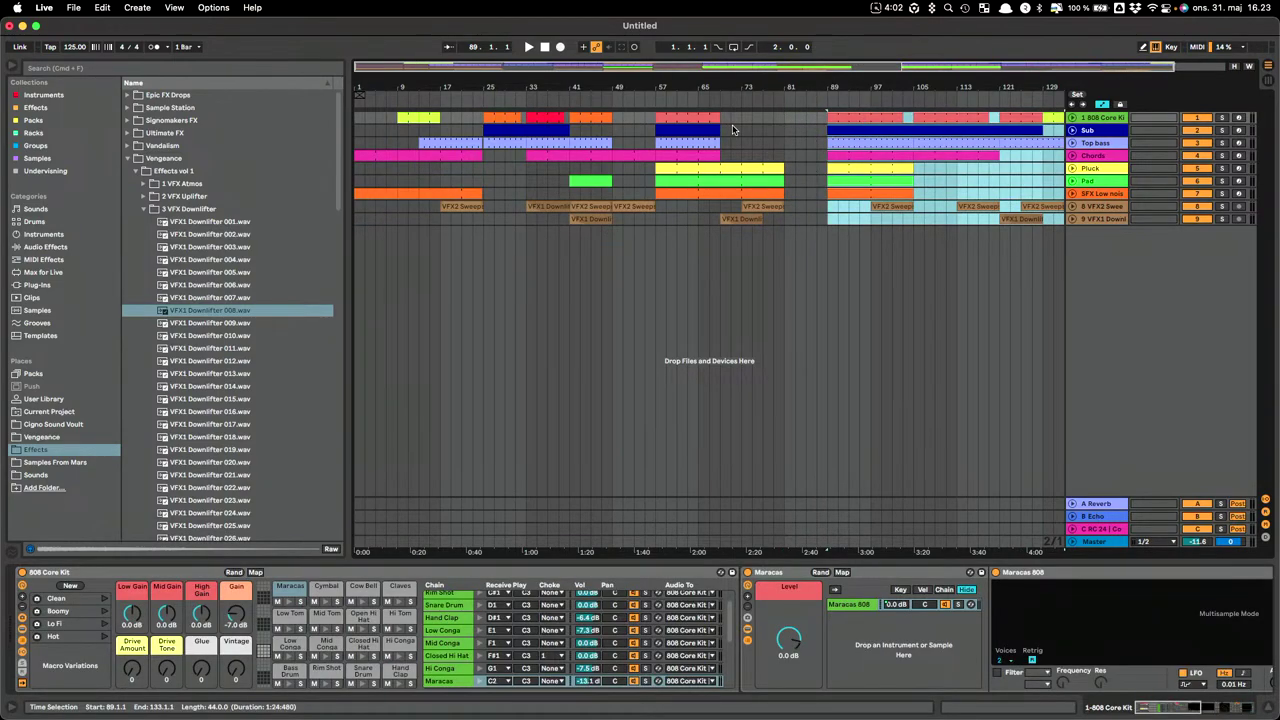
pyautogui.moveTo(725, 118); pyautogui.dragTo(785, 210)
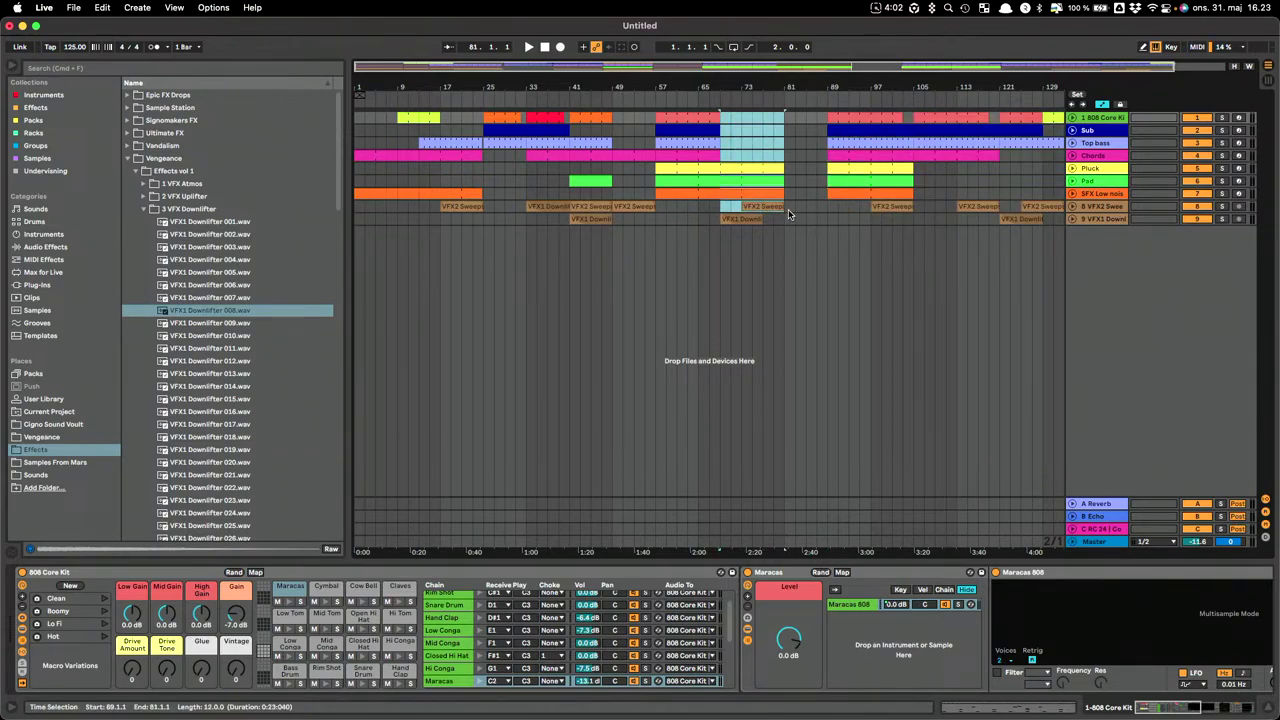
pyautogui.click(788, 210)
pyautogui.moveTo(757, 167); pyautogui.dragTo(812, 220)
pyautogui.click(790, 180)
pyautogui.moveTo(806, 157); pyautogui.dragTo(808, 210)
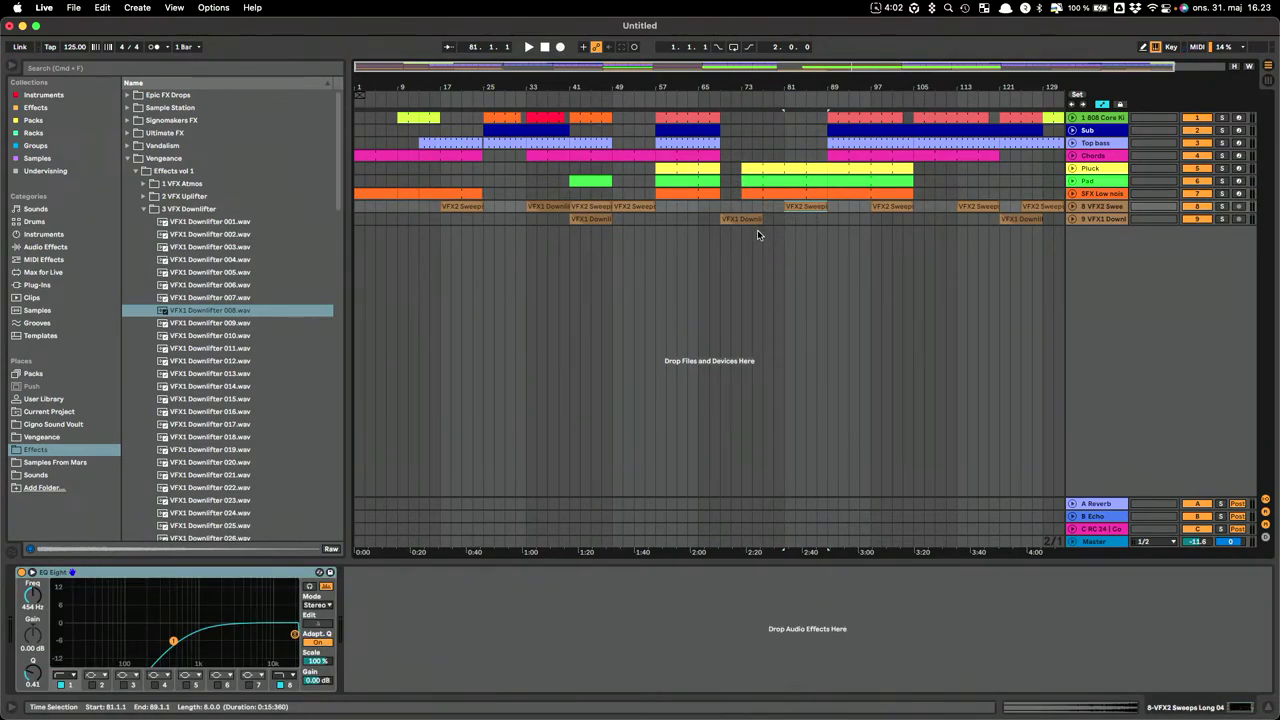
# Extend the clips of the section starting at bar 57 up to bar 73, and move the downlifter clip to bars 65 through 73.
pyautogui.moveTo(728, 116); pyautogui.dragTo(711, 188)
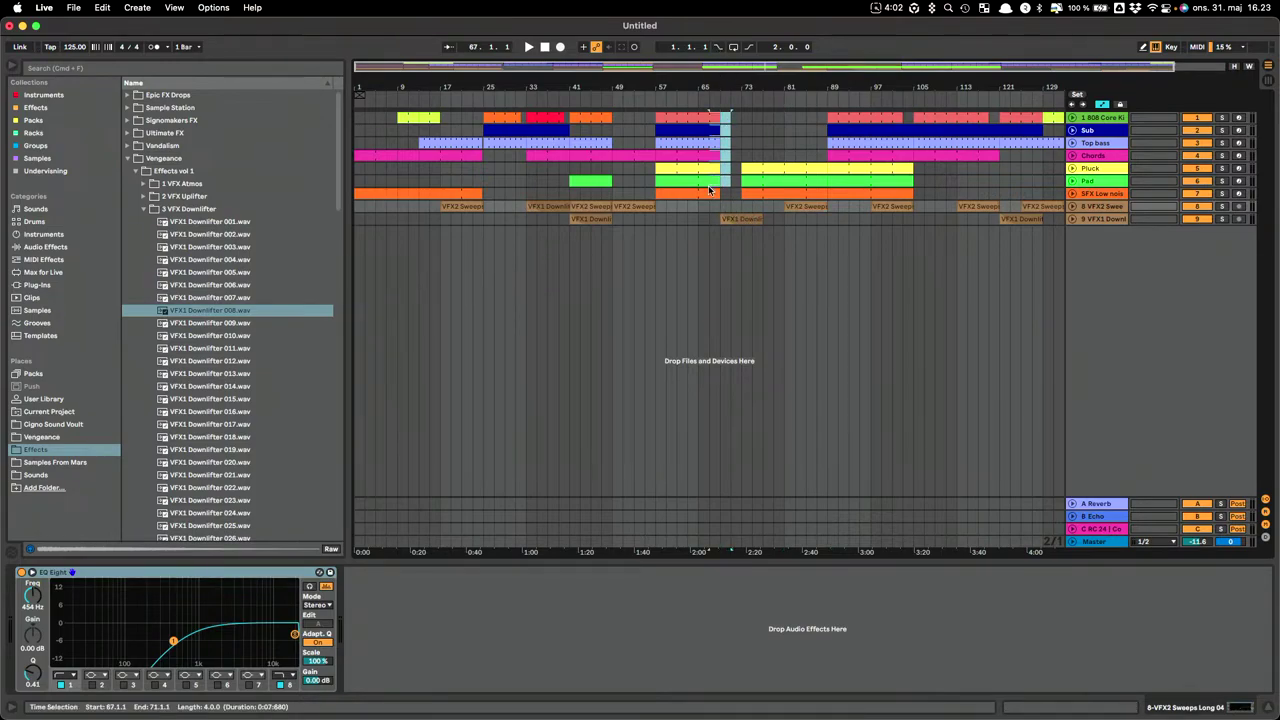
pyautogui.keyDown('shift'); pyautogui.click(711, 188); pyautogui.keyUp('shift')
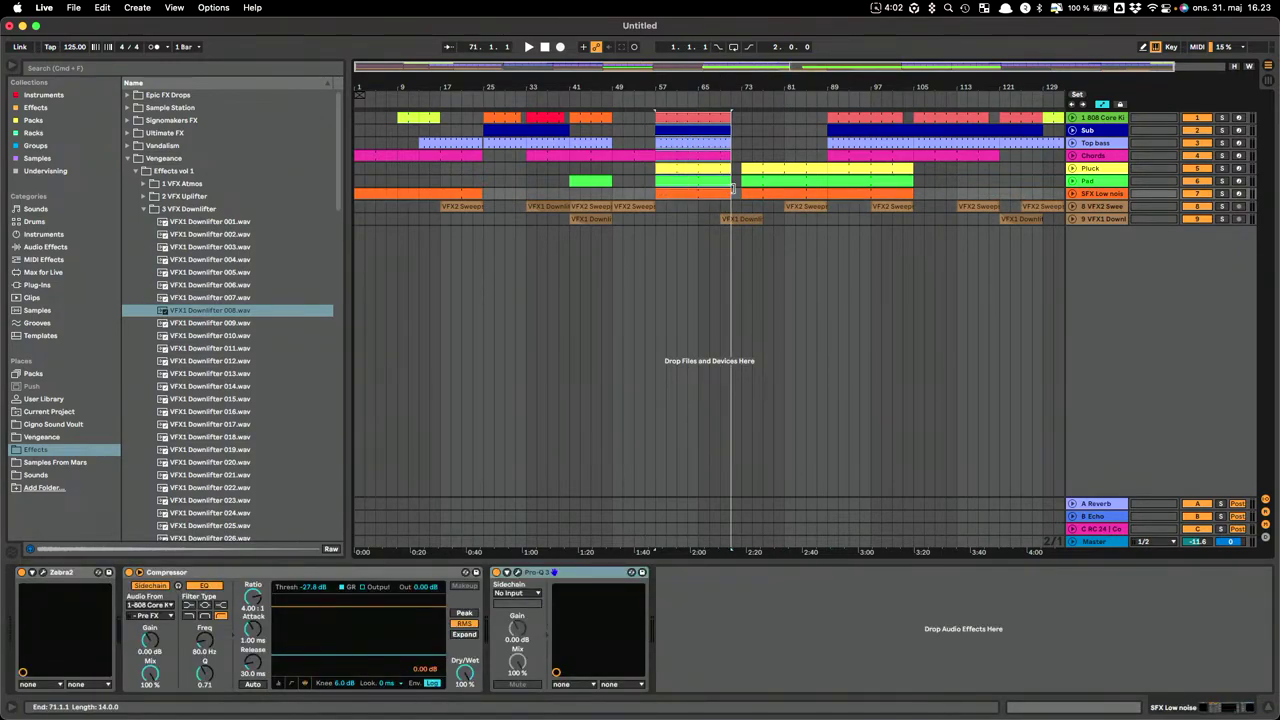
pyautogui.click(724, 220)
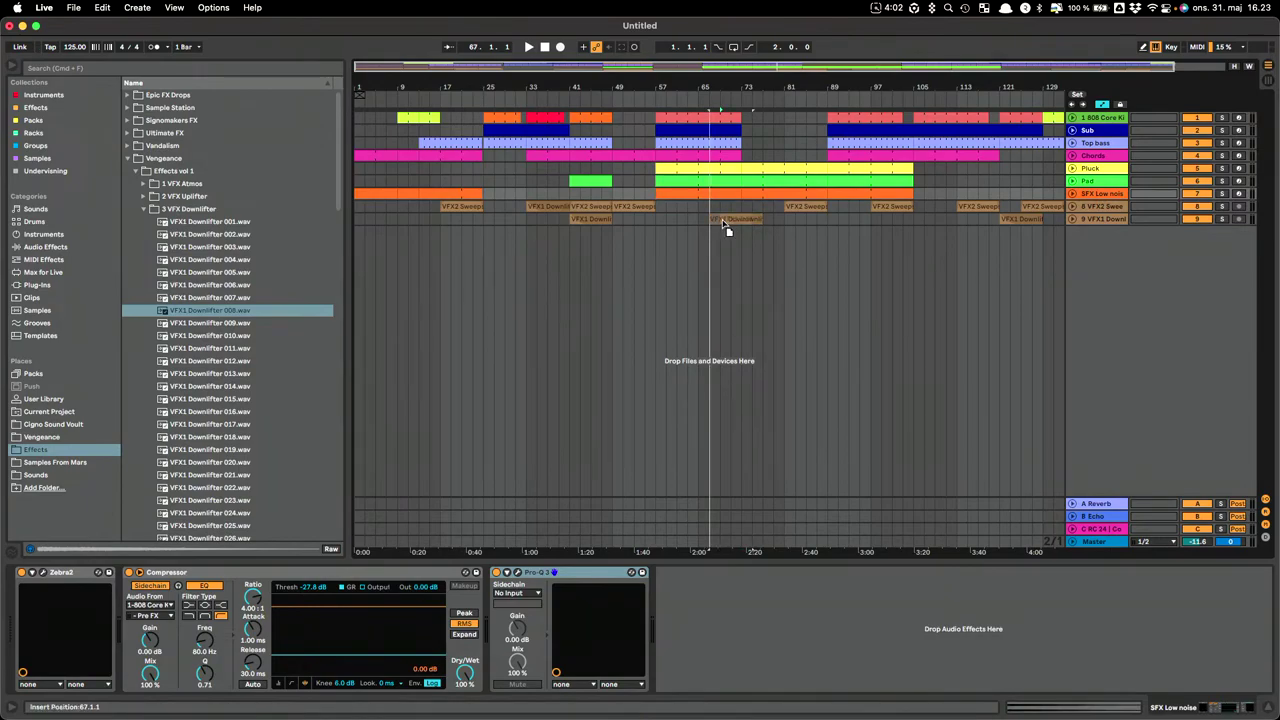
pyautogui.moveTo(727, 228); pyautogui.dragTo(705, 229)
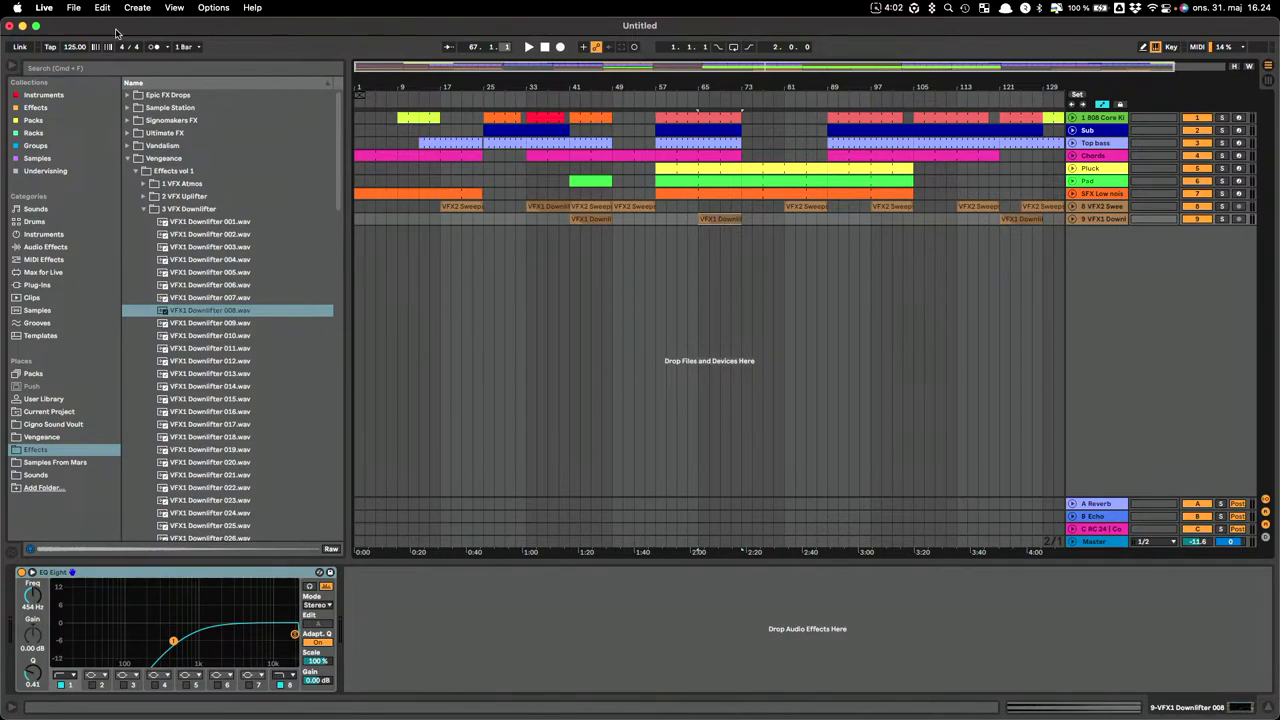
pyautogui.moveTo(924, 69); pyautogui.dragTo(924, 46)
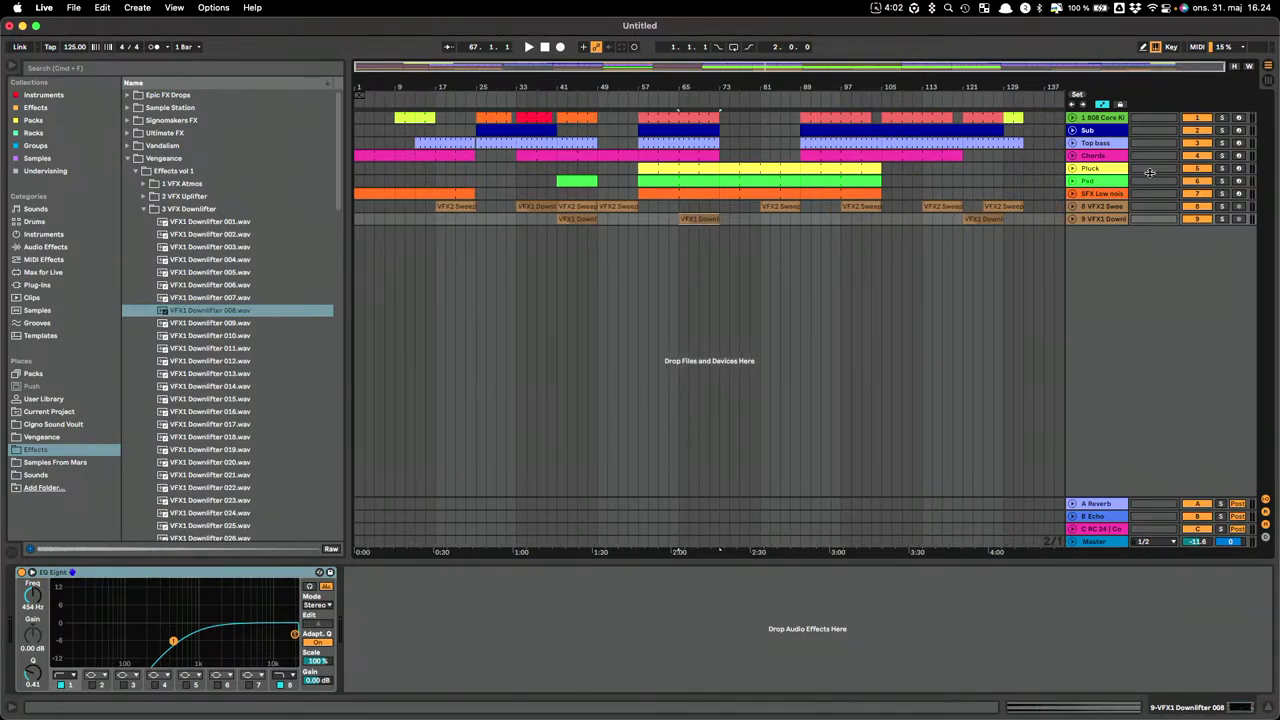